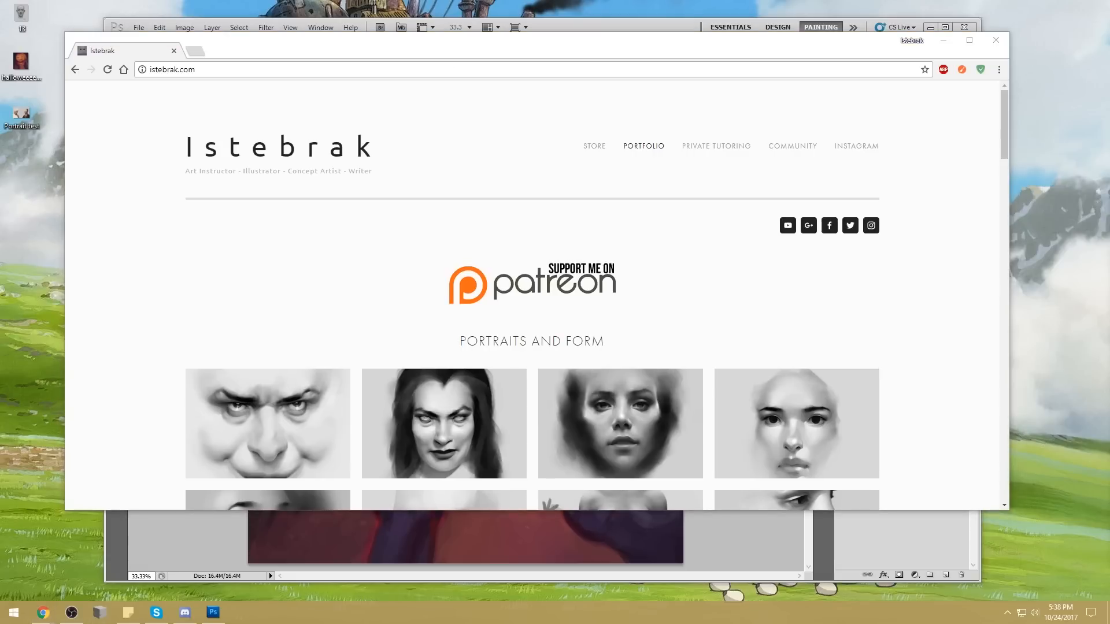
Step: Open Istebrak's Art Class and Critique Community on Google+ in a new browser tab
{"action": "left_click", "coordinate": [1061, 613]}
{"action": "left_click", "coordinate": [1062, 617]}
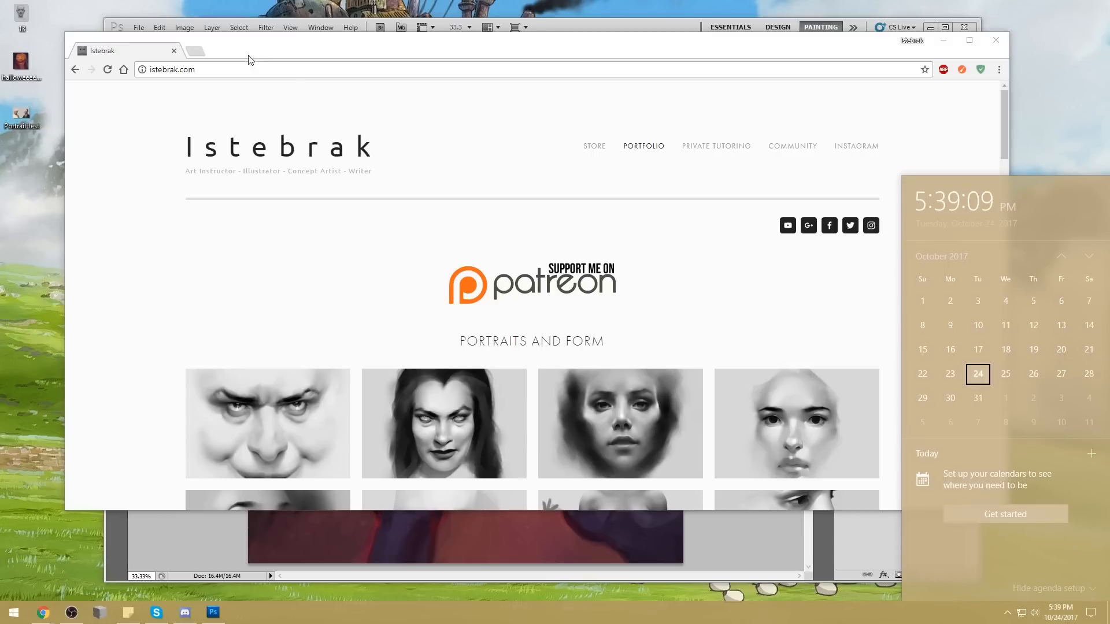
{"action": "left_click", "coordinate": [196, 50]}
{"action": "type", "text": "comm"}
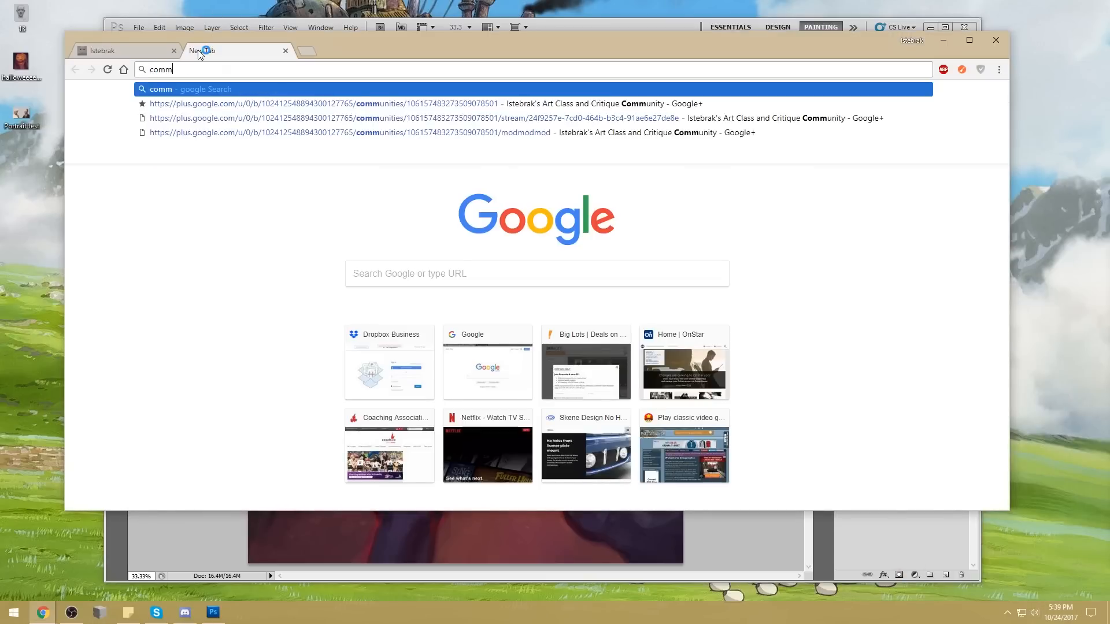
{"action": "key", "text": "Down"}
{"action": "key", "text": "Return"}
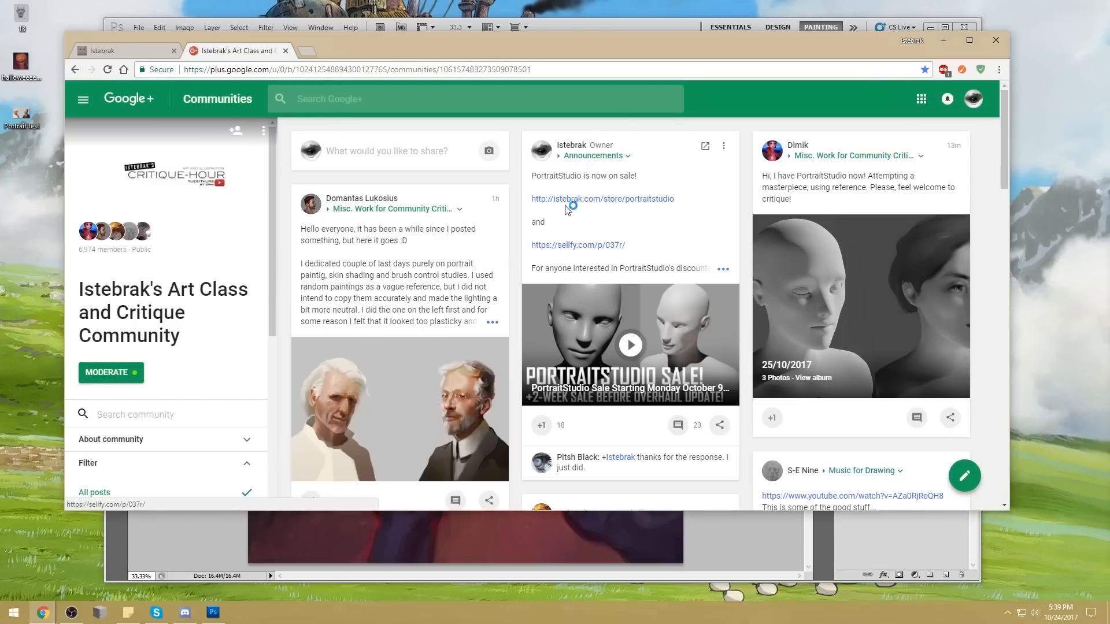
Step: Filter the community to its announcements and expand the full "Character Design: The Circus of the Absurd" post
{"action": "scroll", "coordinate": [185, 397], "scroll_direction": "down", "scroll_amount": 4}
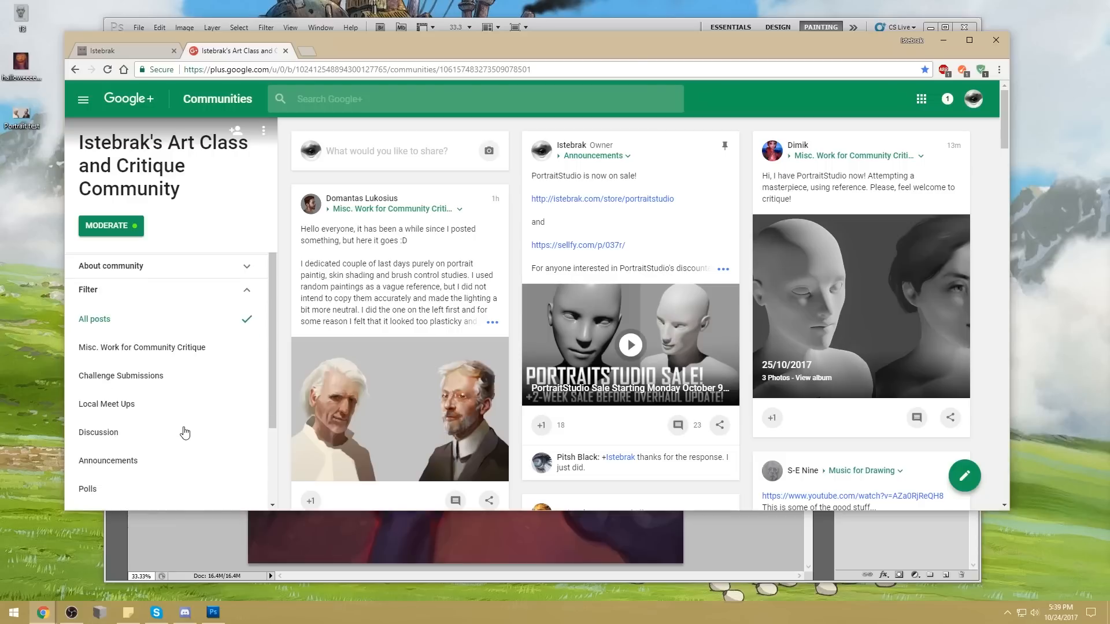
{"action": "left_click", "coordinate": [132, 405]}
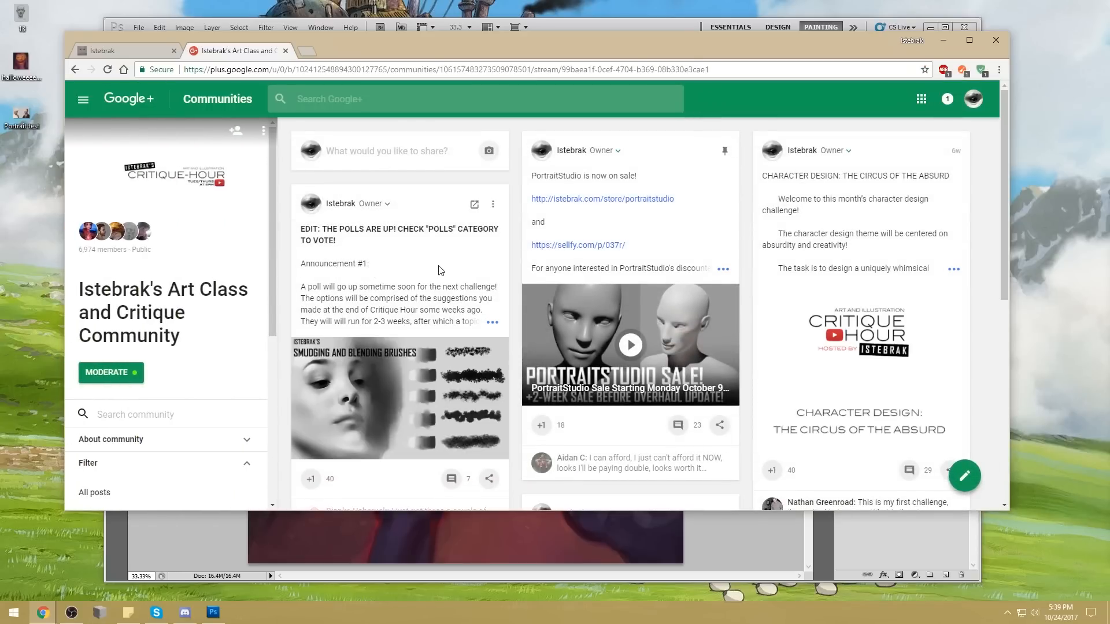
{"action": "scroll", "coordinate": [405, 267], "scroll_direction": "down", "scroll_amount": 1}
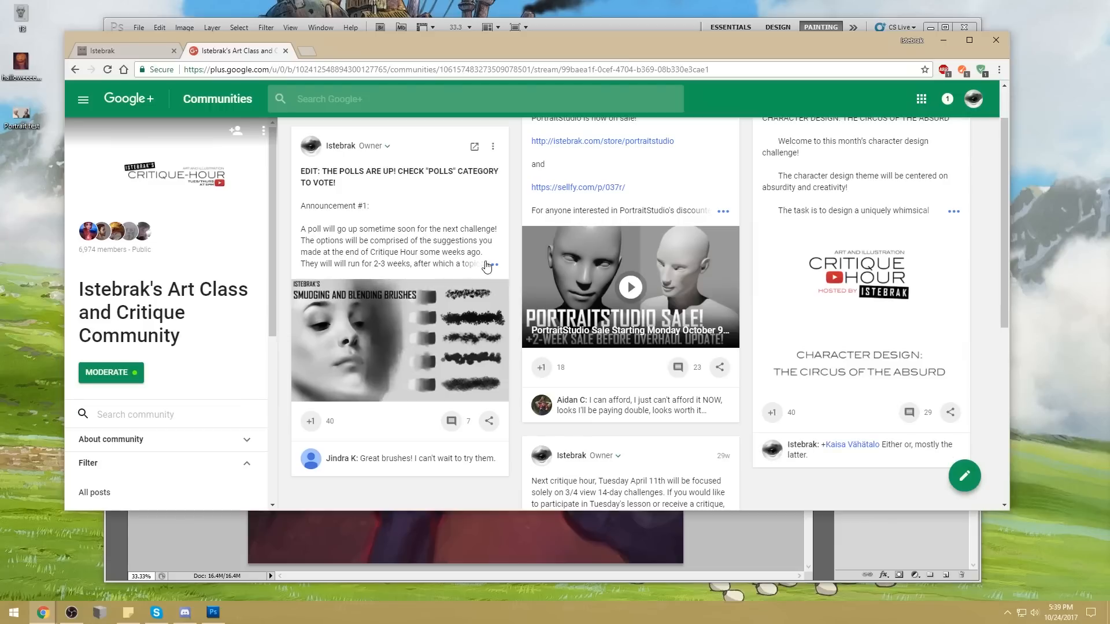
{"action": "scroll", "coordinate": [648, 289], "scroll_direction": "up", "scroll_amount": 1}
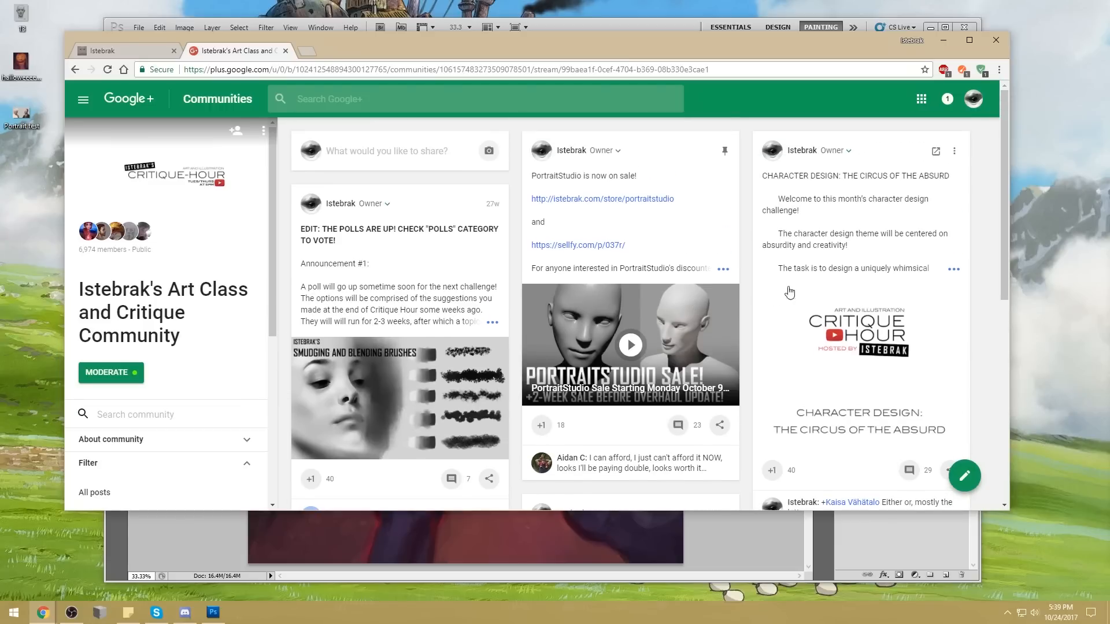
{"action": "left_click", "coordinate": [953, 269]}
{"action": "scroll", "coordinate": [905, 173], "scroll_direction": "down", "scroll_amount": 1}
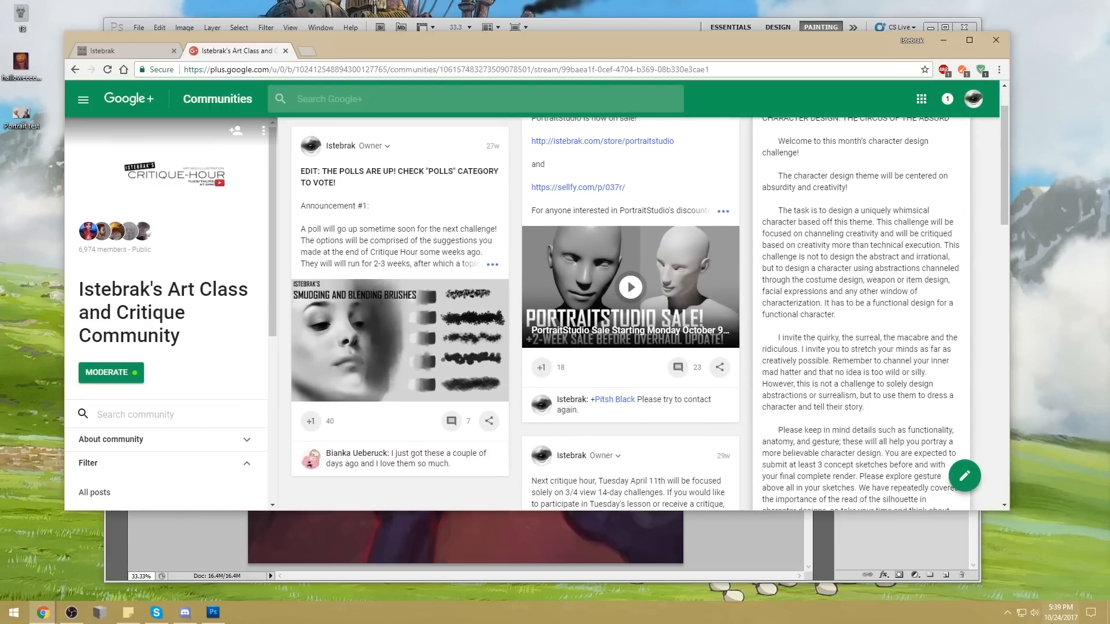
Step: Check the system calendar, and shift and narrow the browser window to uncover the Photoshop panels behind it
{"action": "left_click", "coordinate": [1061, 613]}
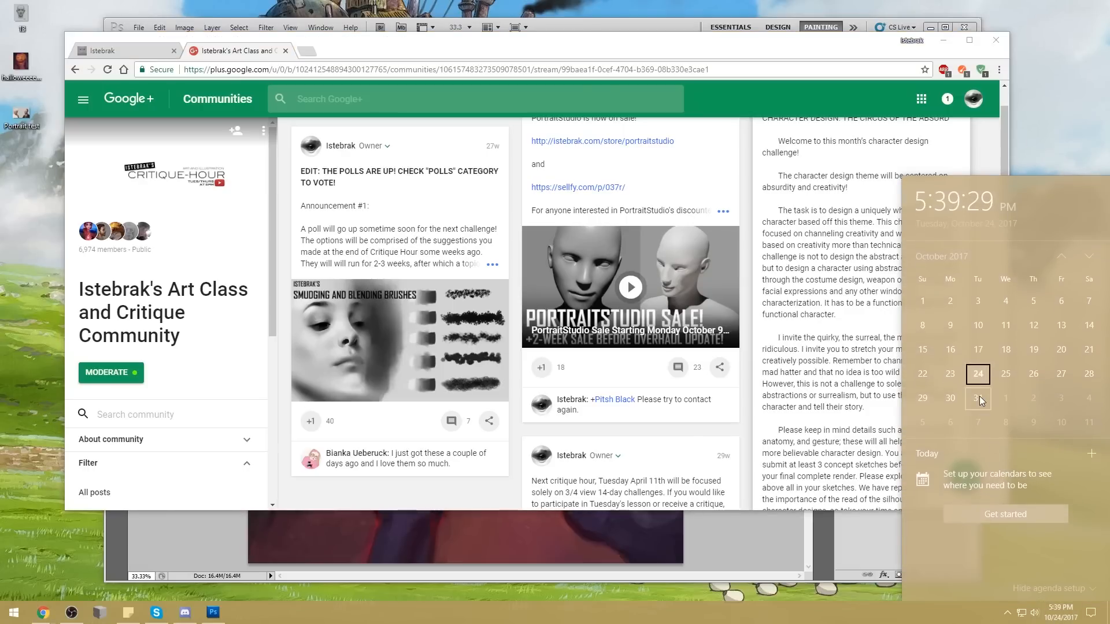
{"action": "left_click_drag", "start_coordinate": [636, 40], "coordinate": [584, 35]}
{"action": "left_click_drag", "start_coordinate": [957, 164], "coordinate": [818, 164]}
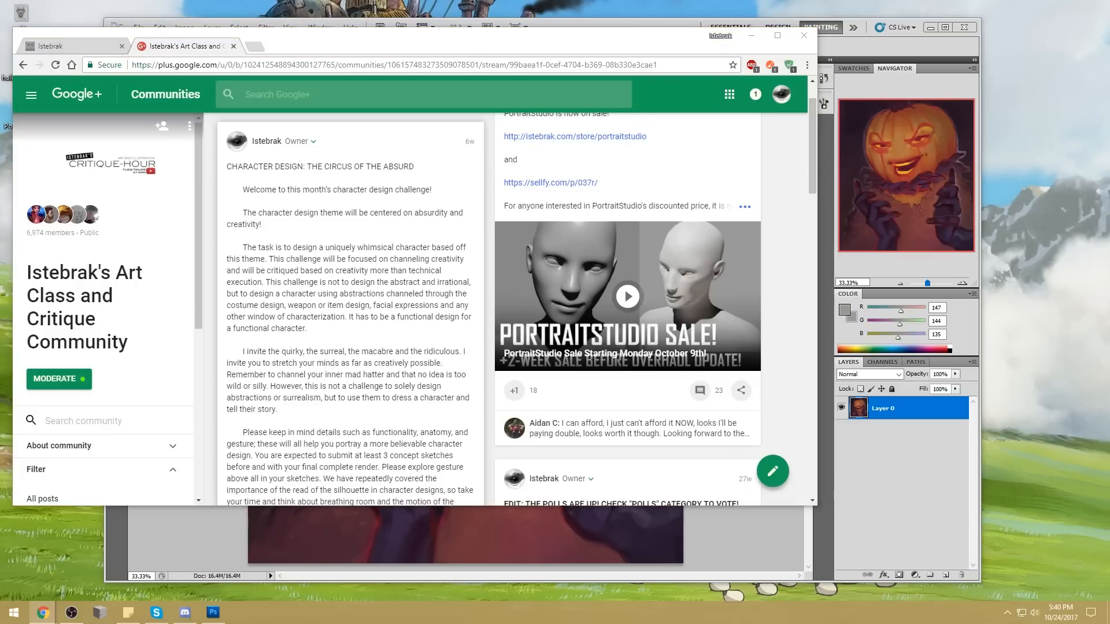
Step: Look at the October 2017 system calendar and close it to return to the community page
{"action": "left_click", "coordinate": [1061, 612]}
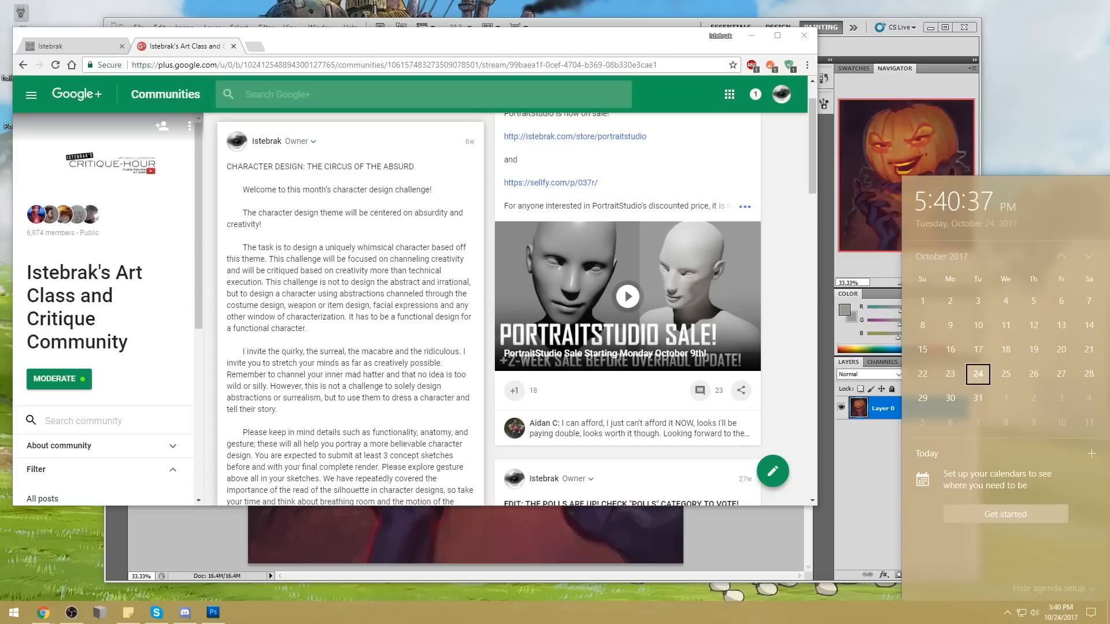
{"action": "key", "text": "Escape"}
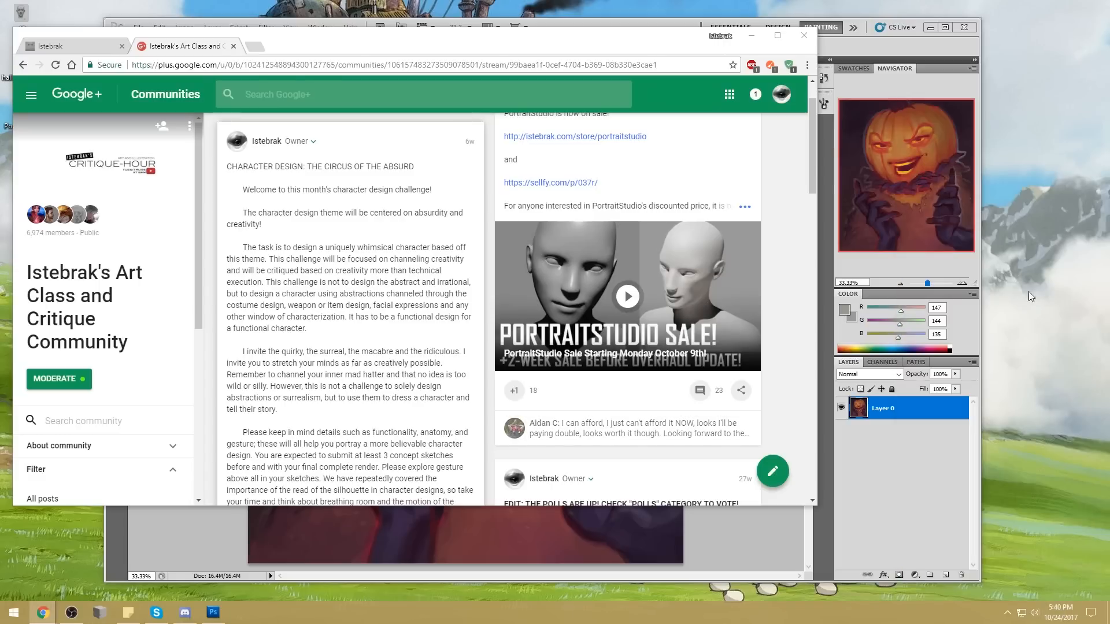
{"action": "left_click", "coordinate": [779, 136]}
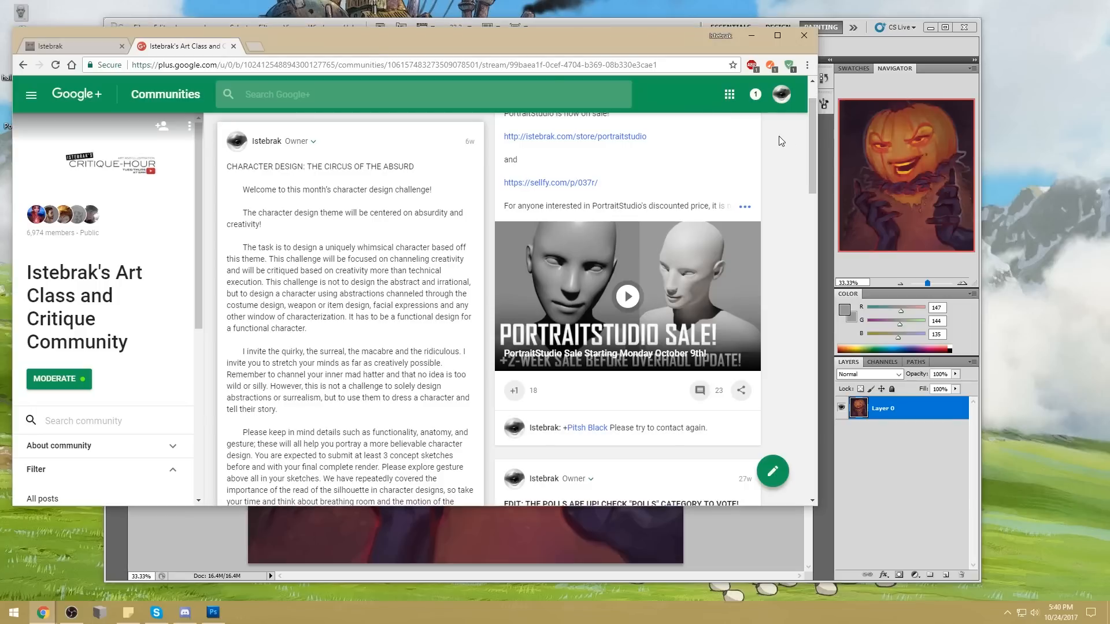
Step: Open the Patreon page from the Istebrak portfolio site in its own tab and view its overview, goals and rewards
{"action": "left_click", "coordinate": [91, 45]}
{"action": "right_click", "coordinate": [467, 291]}
{"action": "left_click", "coordinate": [467, 291]}
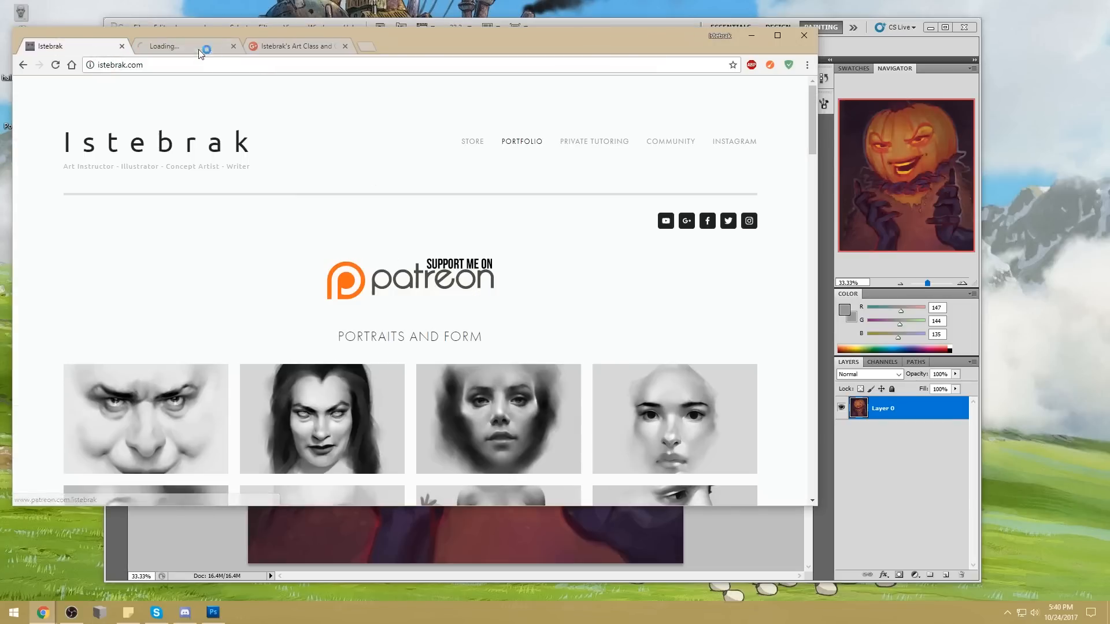
{"action": "left_click", "coordinate": [189, 46]}
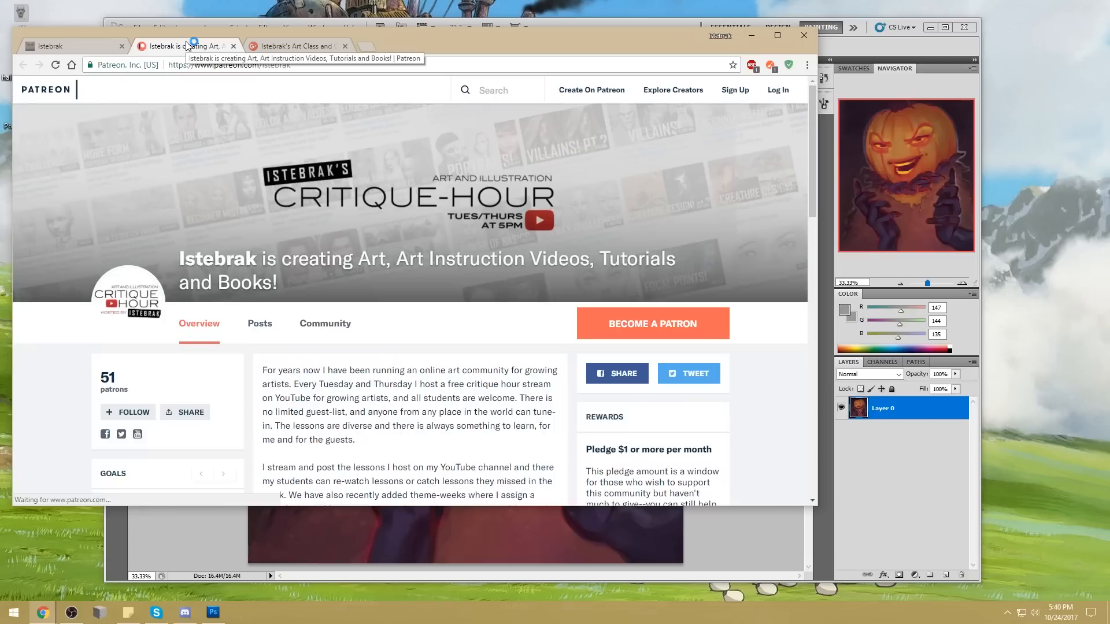
{"action": "left_click", "coordinate": [553, 6]}
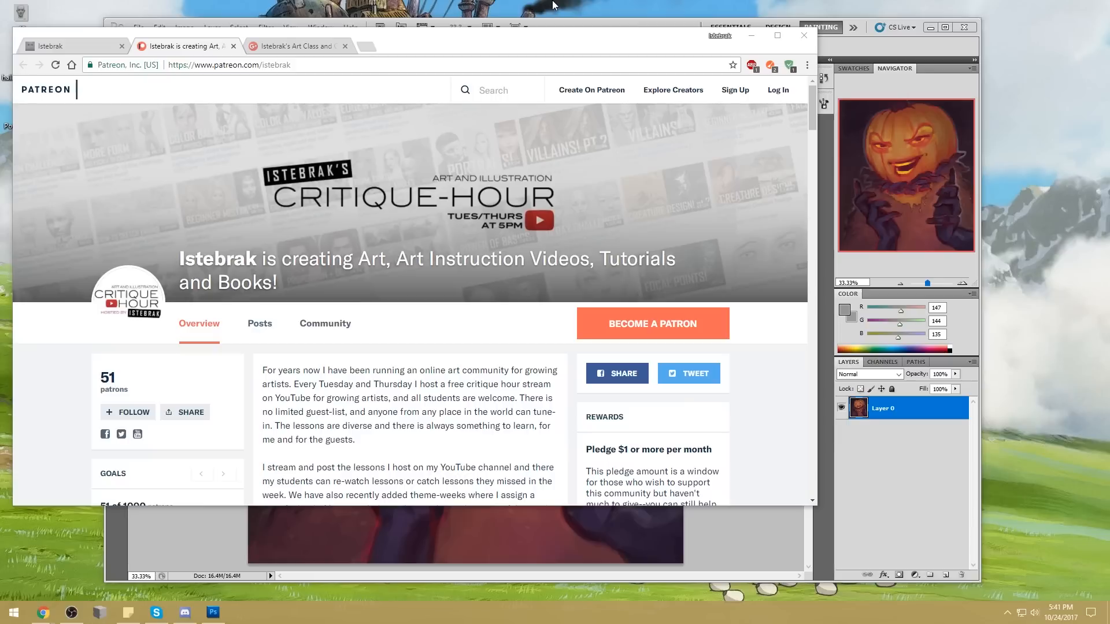
{"action": "scroll", "coordinate": [169, 334], "scroll_direction": "down", "scroll_amount": 3}
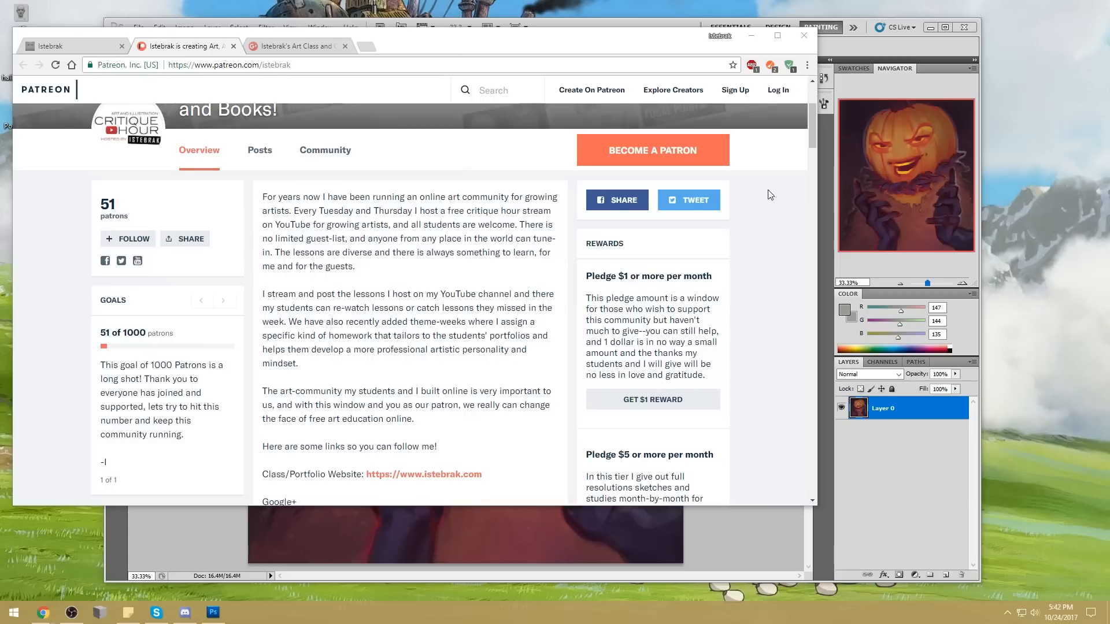
Step: Return to the community page and move the browser window aside to show the pumpkin painting in Photoshop
{"action": "left_click", "coordinate": [262, 51]}
{"action": "left_click_drag", "start_coordinate": [425, 42], "coordinate": [485, 25]}
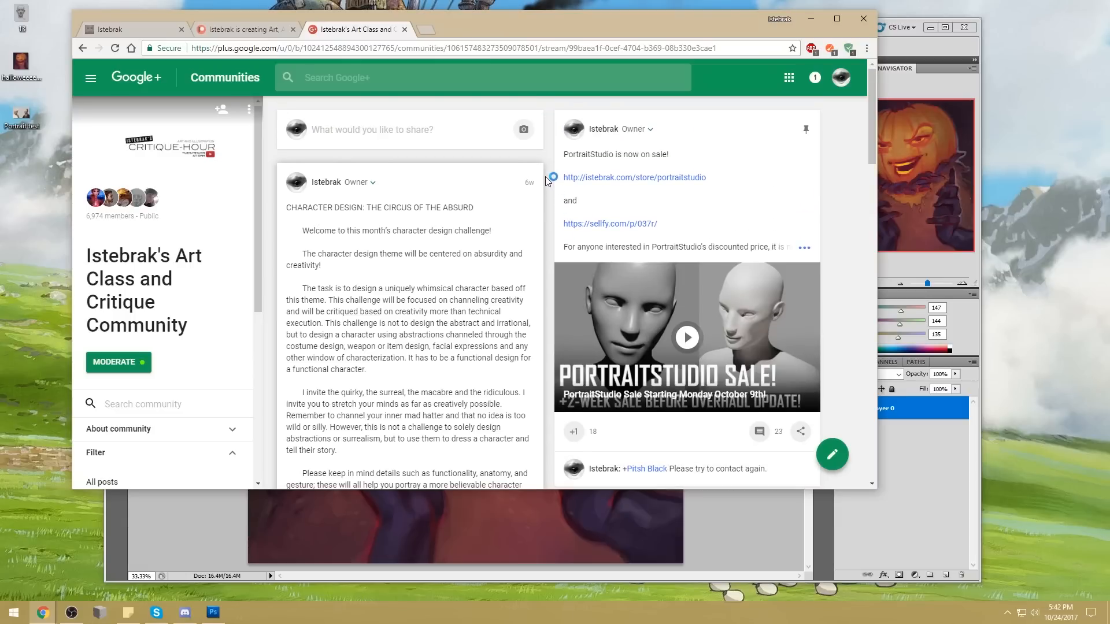
{"action": "left_click_drag", "start_coordinate": [535, 27], "coordinate": [891, 21]}
{"action": "left_click", "coordinate": [280, 264]}
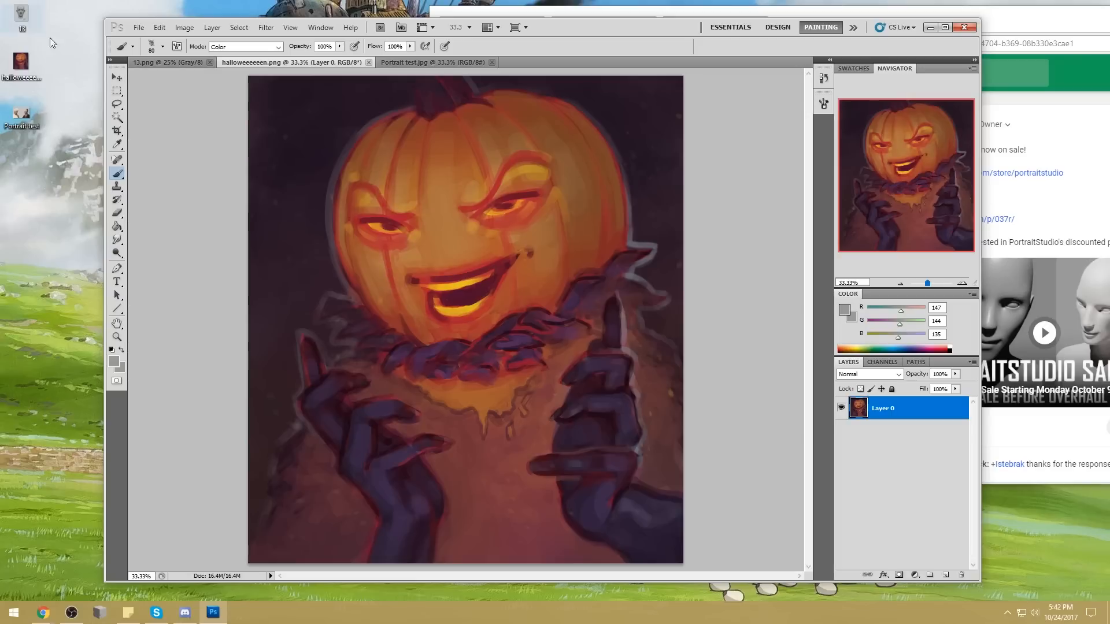
{"action": "left_click_drag", "start_coordinate": [77, 181], "coordinate": [1, 1]}
Step: Bring the browser window back over Photoshop and highlight the current patron count in the Patreon page's goal
{"action": "left_click_drag", "start_coordinate": [1034, 23], "coordinate": [745, 27]}
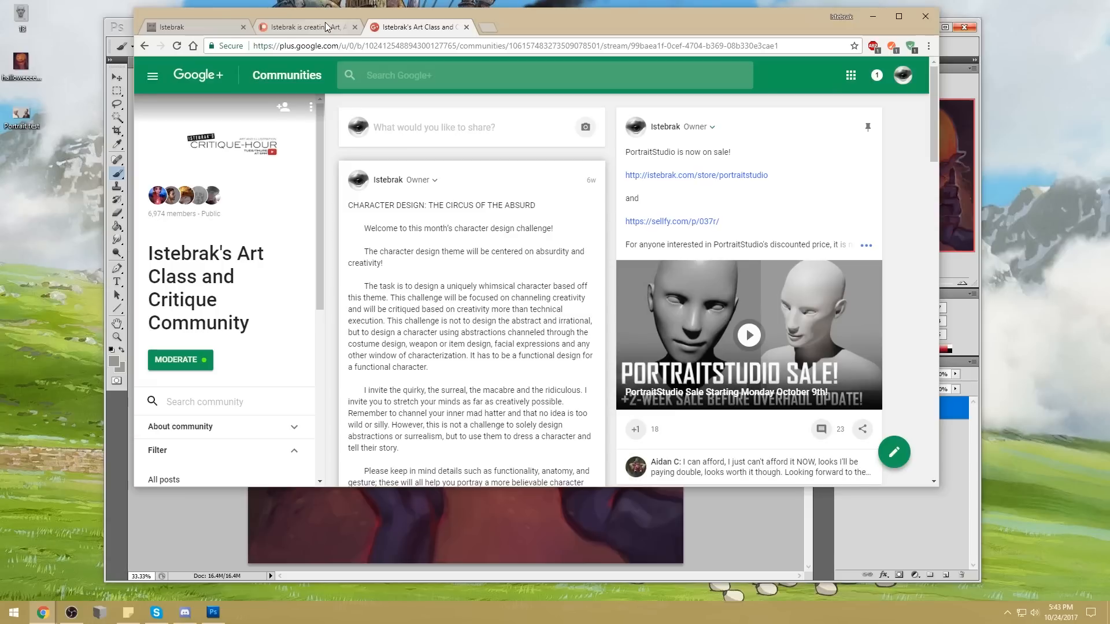
{"action": "left_click", "coordinate": [325, 26]}
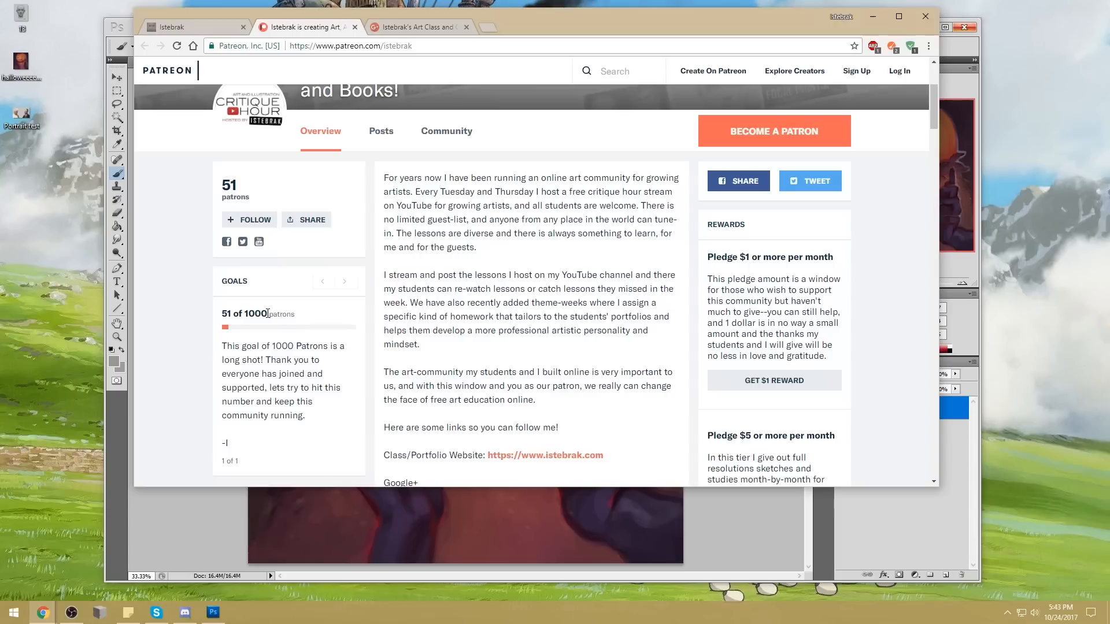
{"action": "left_click", "coordinate": [601, 5]}
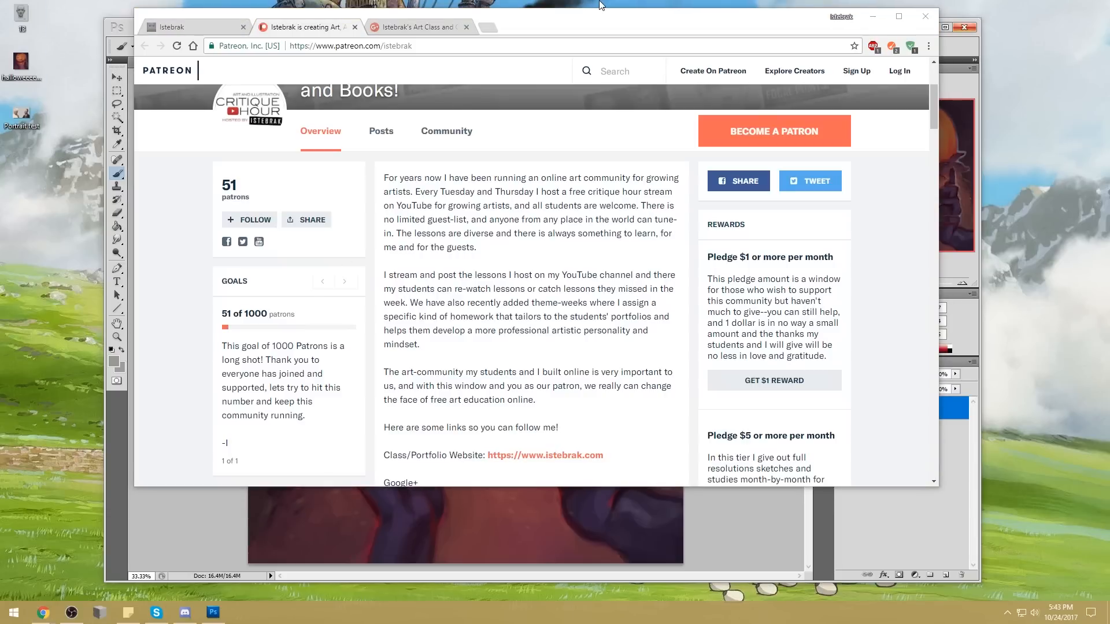
{"action": "left_click_drag", "start_coordinate": [231, 314], "coordinate": [219, 315]}
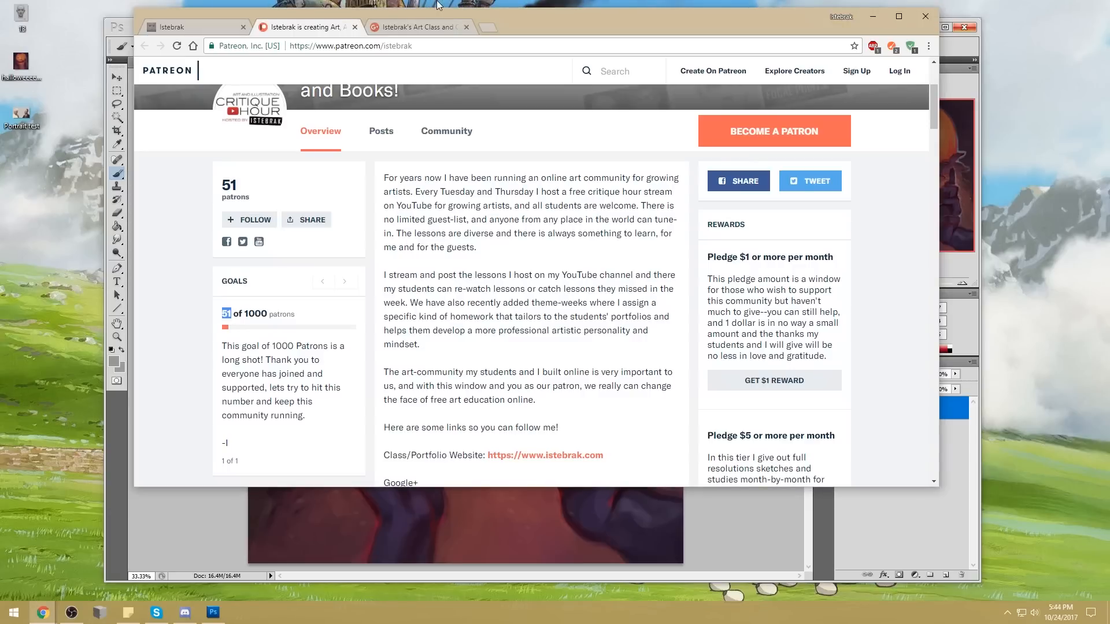
{"action": "left_click", "coordinate": [439, 6]}
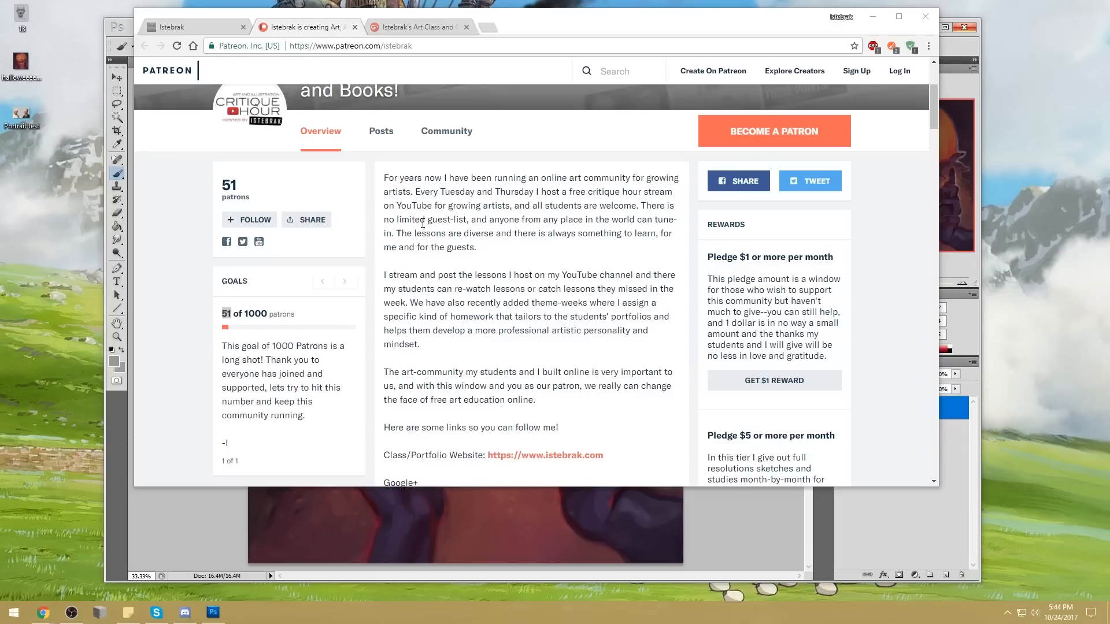
Step: Read through the full "Character Design: The Circus of the Absurd" challenge post in the Google+ community
{"action": "left_click", "coordinate": [427, 26]}
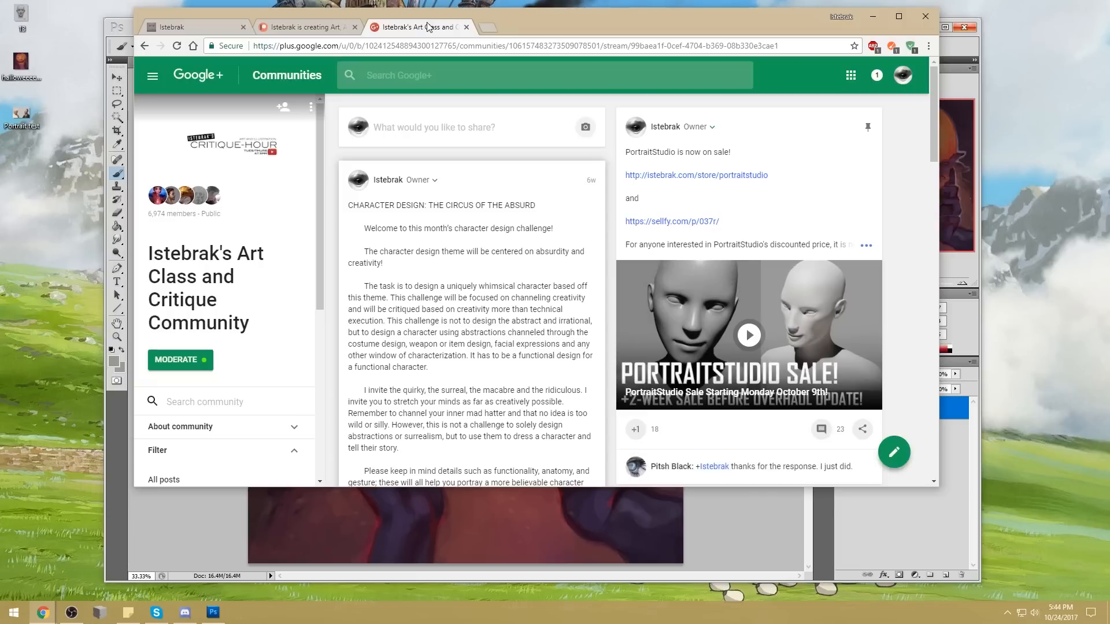
{"action": "scroll", "coordinate": [463, 266], "scroll_direction": "down", "scroll_amount": 4}
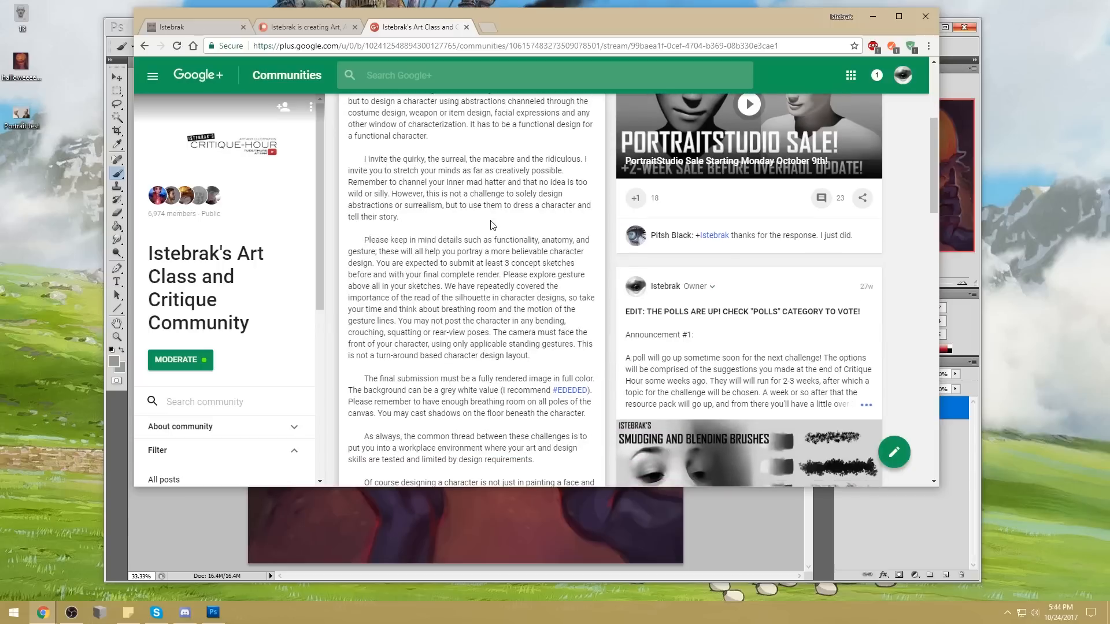
{"action": "scroll", "coordinate": [503, 263], "scroll_direction": "down", "scroll_amount": 4}
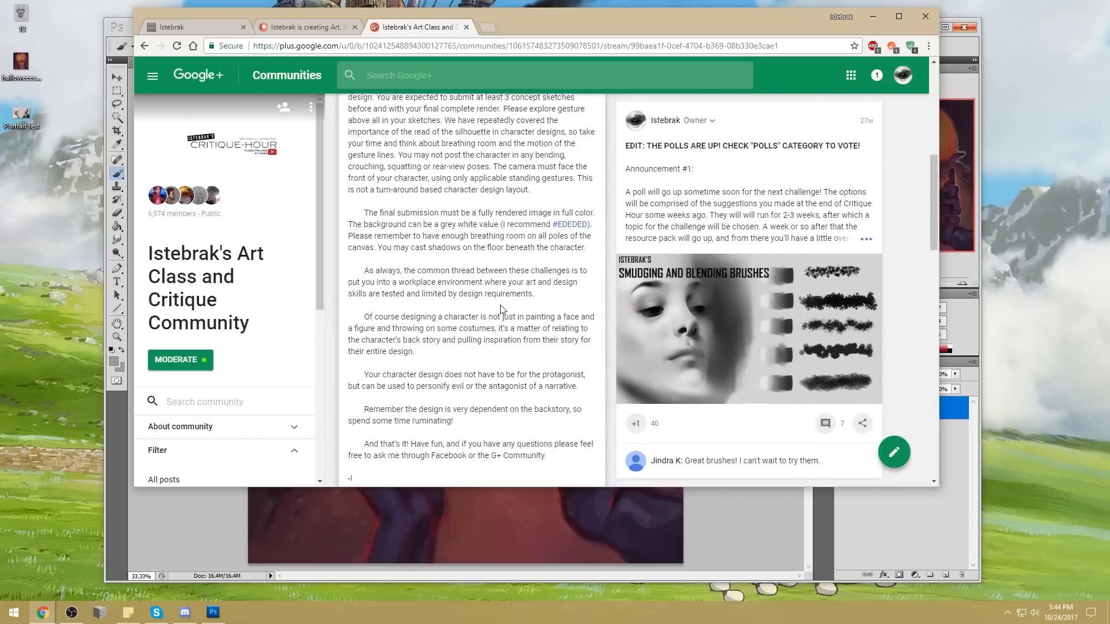
{"action": "scroll", "coordinate": [501, 306], "scroll_direction": "down", "scroll_amount": 3}
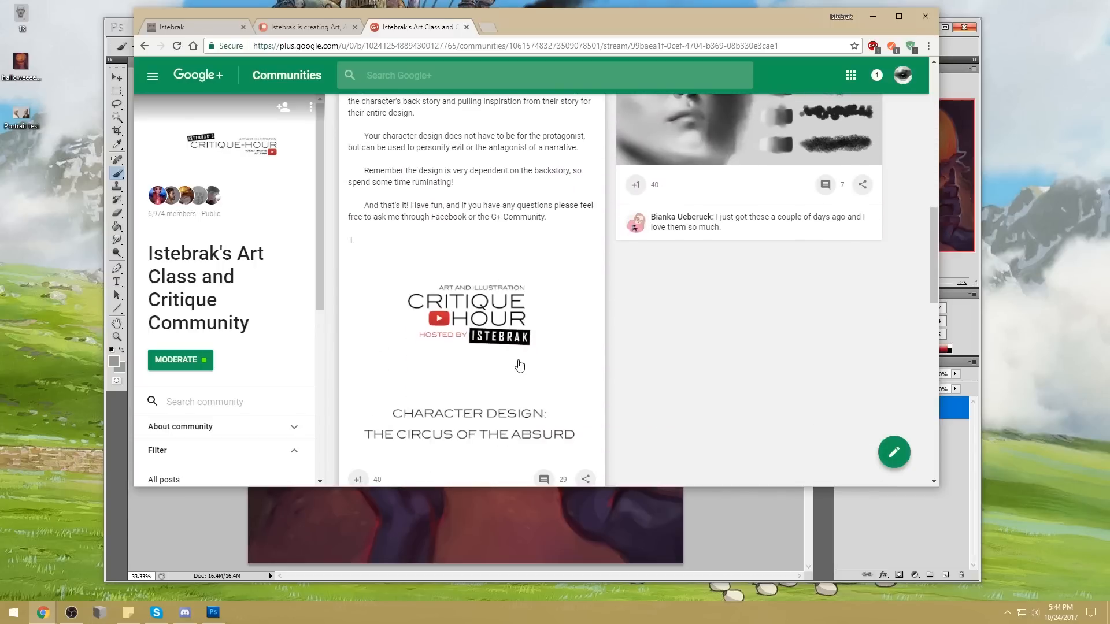
{"action": "scroll", "coordinate": [523, 359], "scroll_direction": "up", "scroll_amount": 5}
{"action": "scroll", "coordinate": [524, 358], "scroll_direction": "up", "scroll_amount": 4}
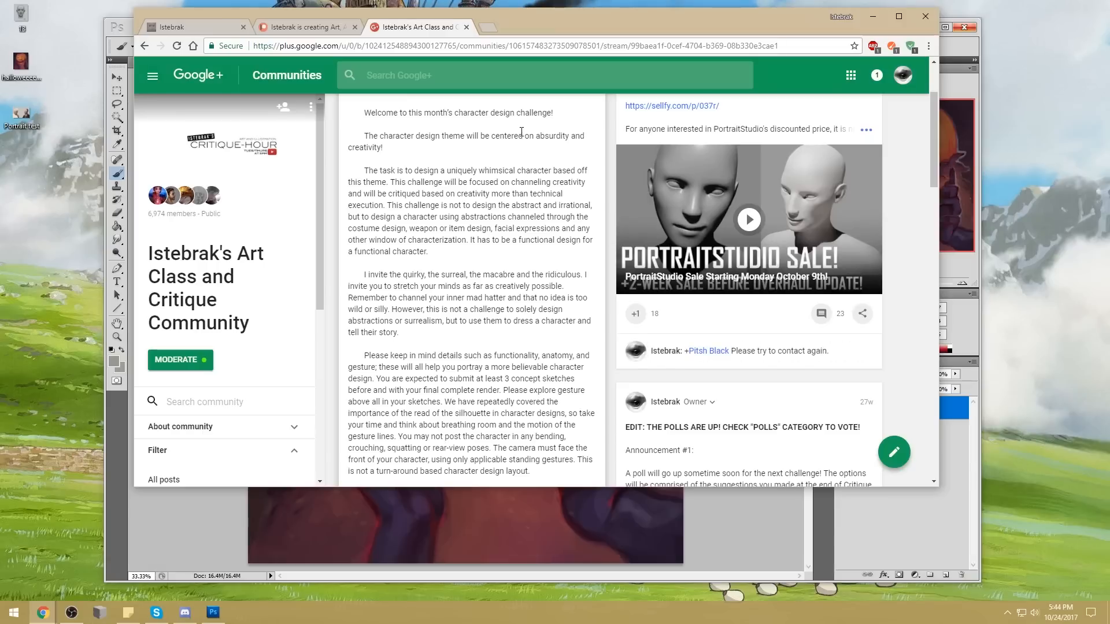
{"action": "scroll", "coordinate": [470, 352], "scroll_direction": "up", "scroll_amount": 2}
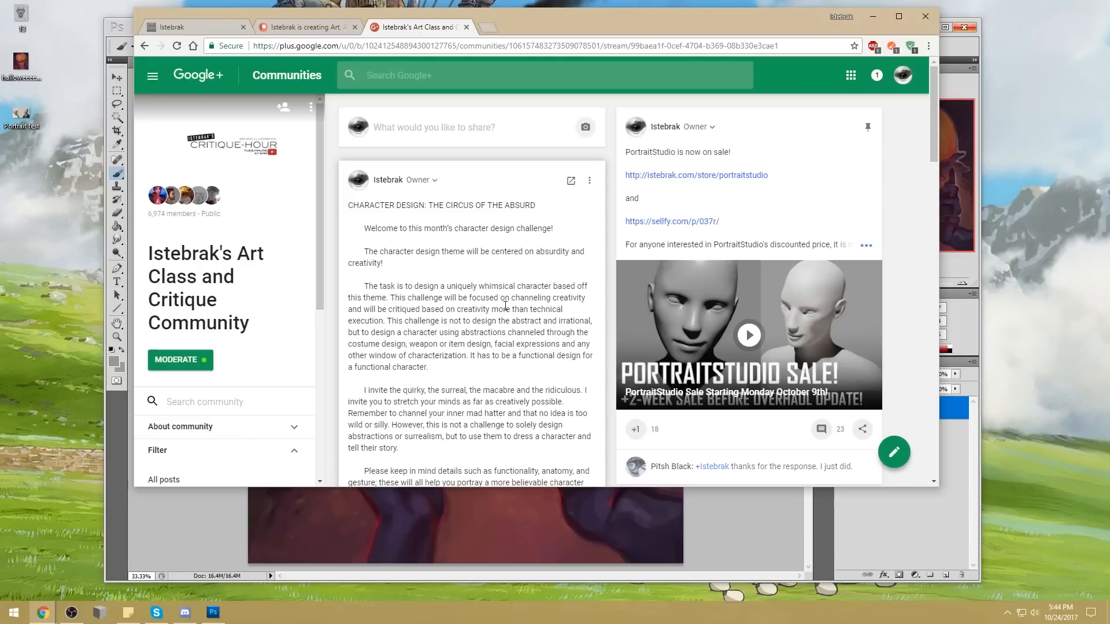
{"action": "scroll", "coordinate": [525, 277], "scroll_direction": "down", "scroll_amount": 1}
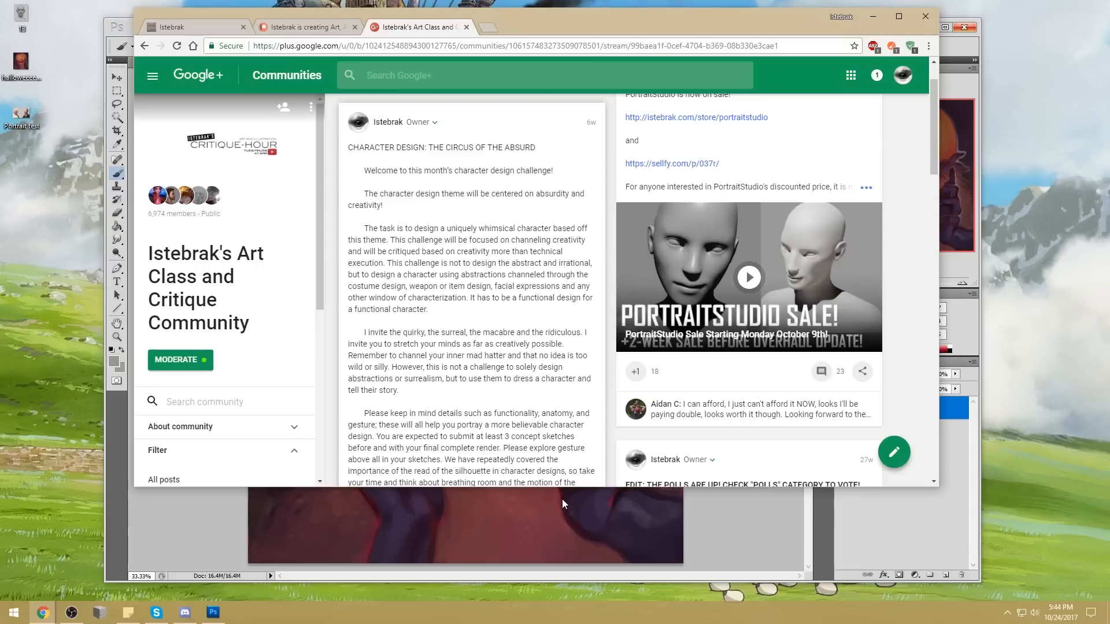
Step: Make the browser window taller to show more of the challenge post, and check the system calendar for October 2017
{"action": "left_click_drag", "start_coordinate": [564, 487], "coordinate": [540, 596]}
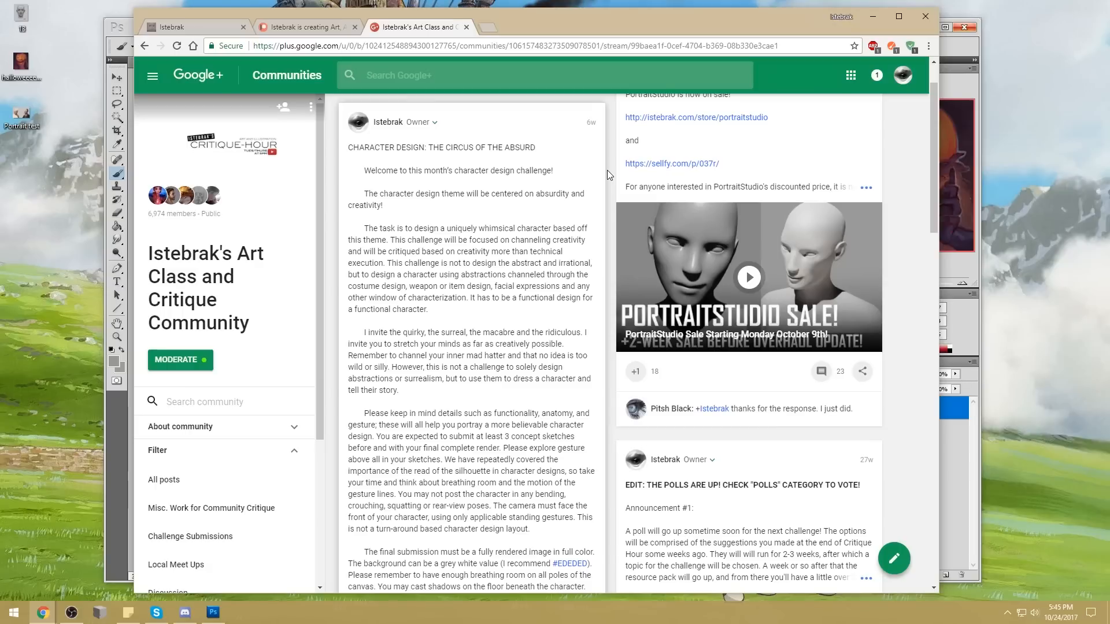
{"action": "scroll", "coordinate": [607, 170], "scroll_direction": "up", "scroll_amount": 1}
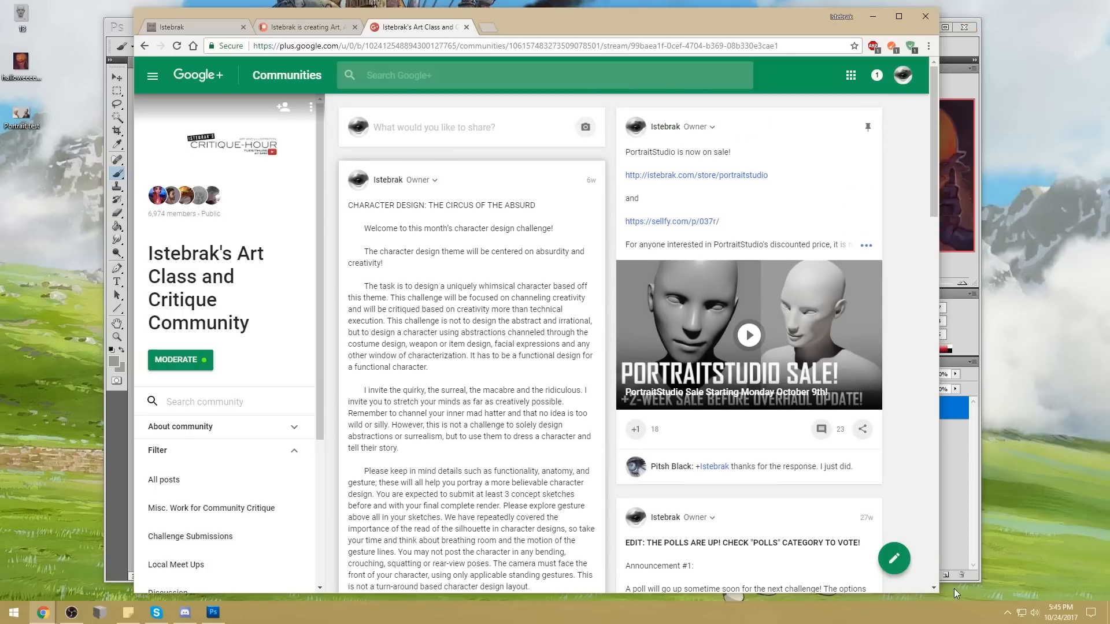
{"action": "left_click", "coordinate": [1061, 614]}
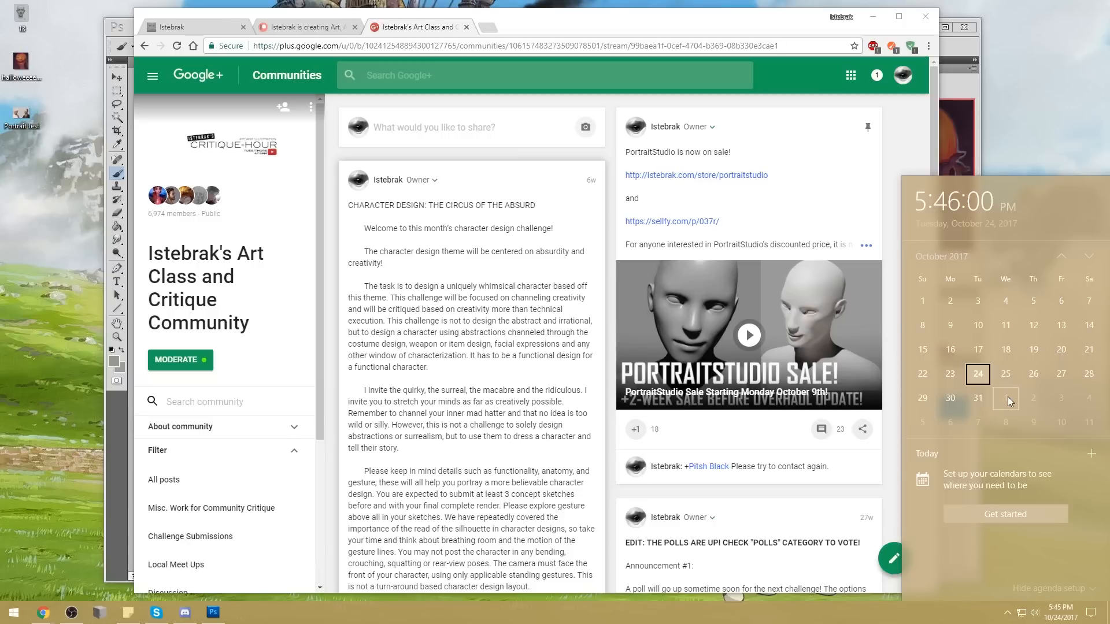
{"action": "left_click", "coordinate": [602, 2]}
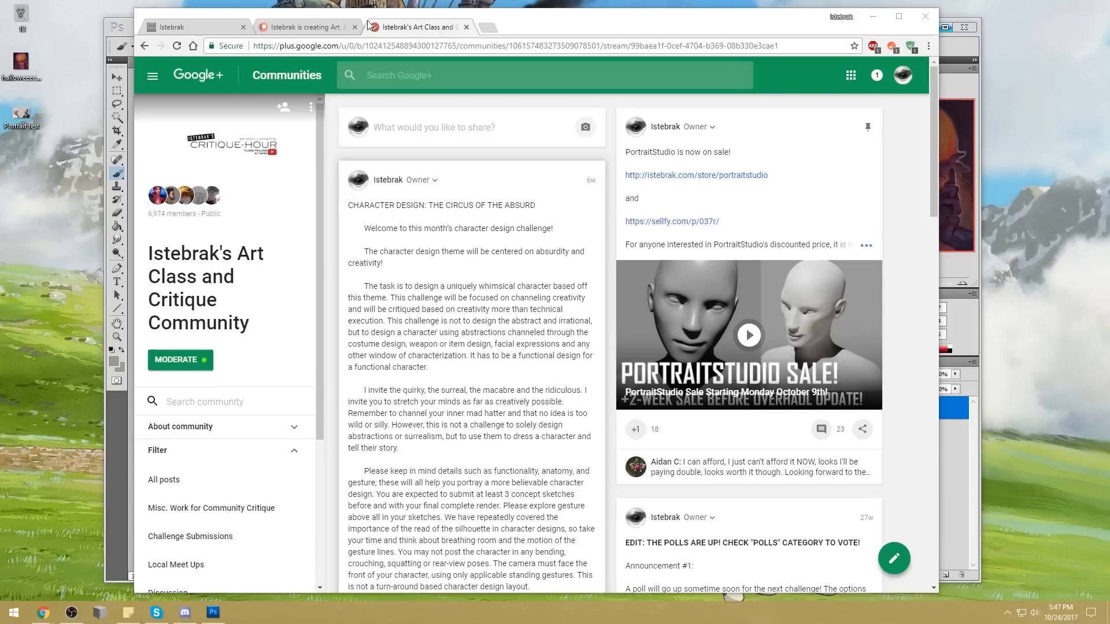
Step: Close the browser, look through the three paintings open in Photoshop, and return to the grey portrait 13.png
{"action": "left_click", "coordinate": [925, 16]}
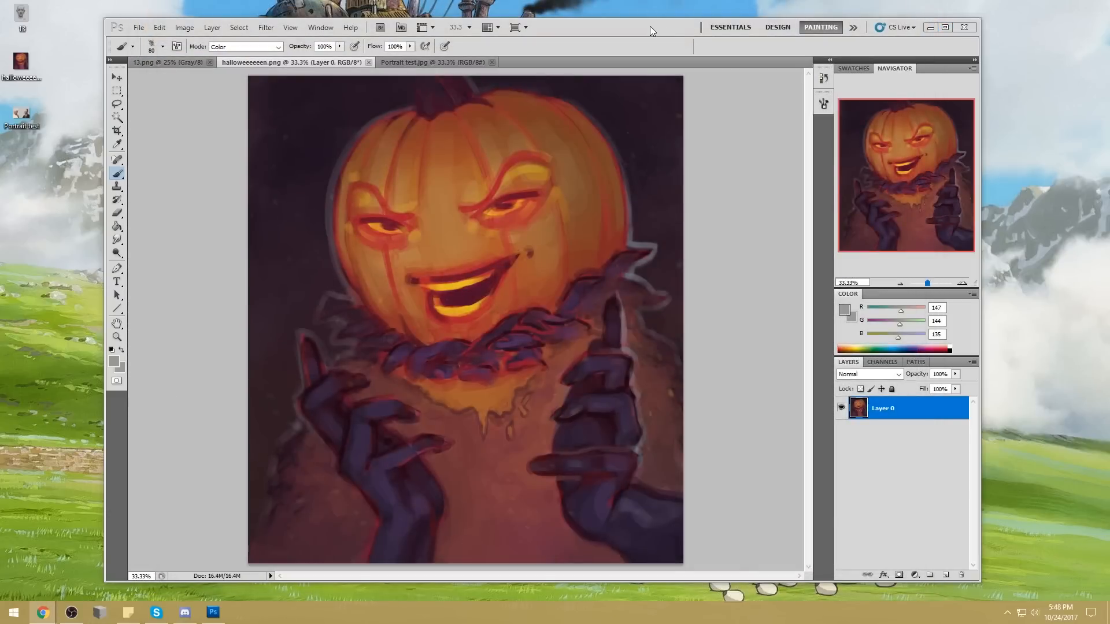
{"action": "left_click", "coordinate": [174, 62]}
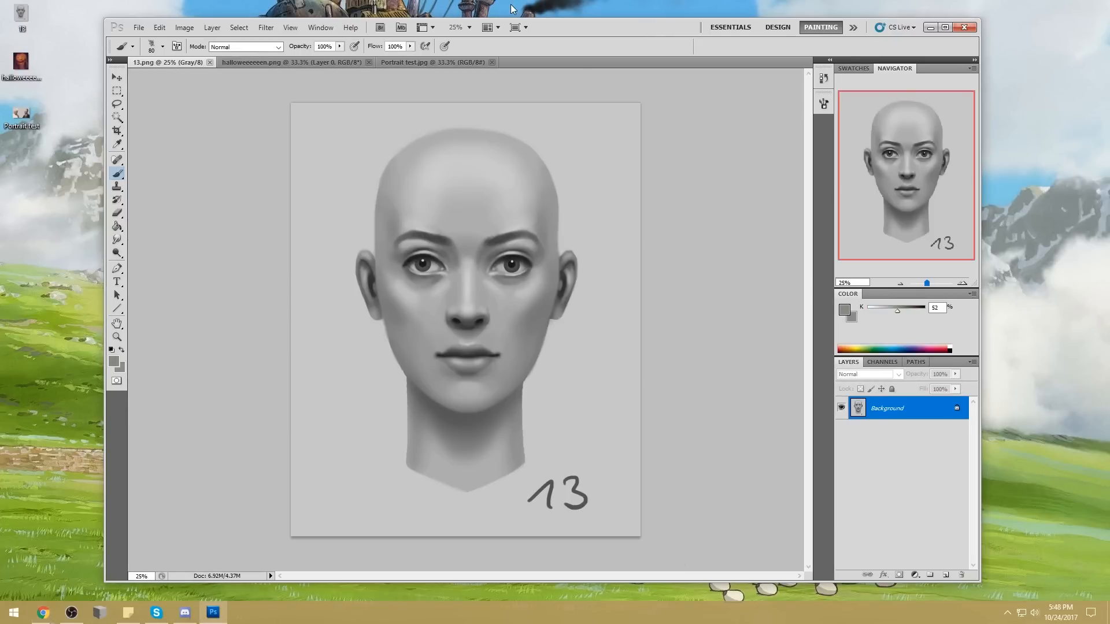
{"action": "left_click", "coordinate": [318, 67]}
{"action": "left_click", "coordinate": [443, 64]}
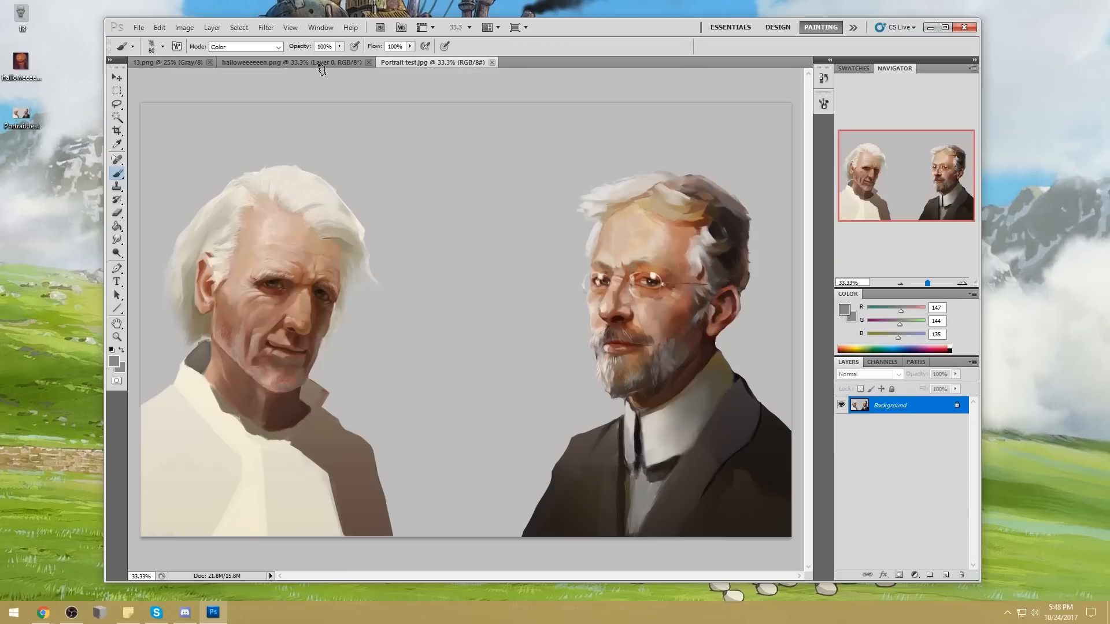
{"action": "left_click", "coordinate": [168, 62]}
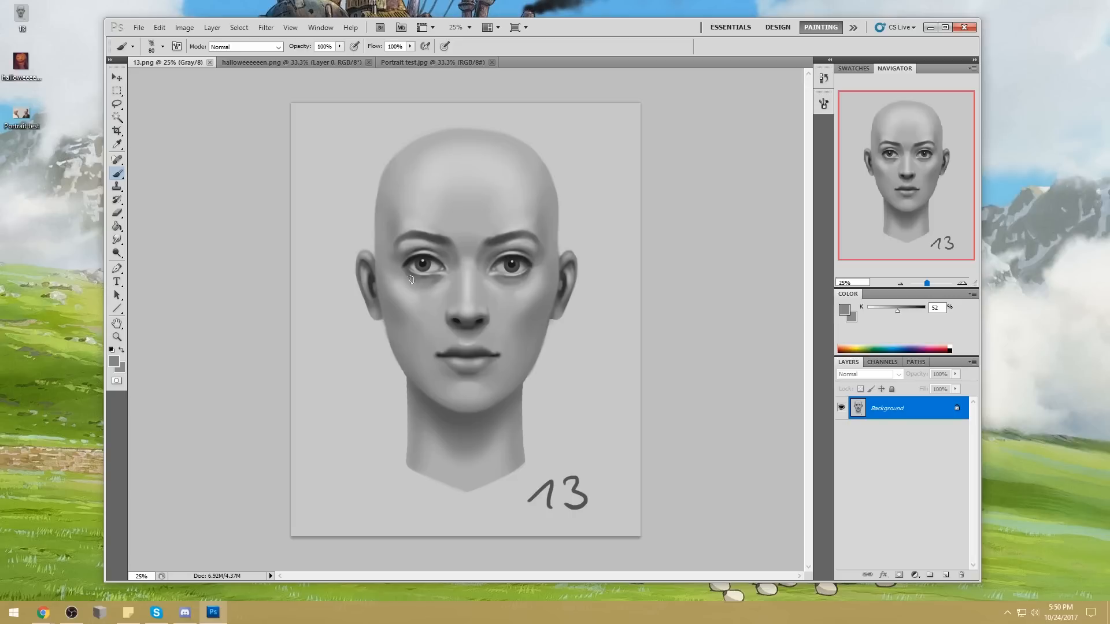
Step: Open the Liquify filter on 13.png and nudge the left-hand eye inward with a brush size of 466
{"action": "left_click", "coordinate": [266, 27]}
{"action": "left_click", "coordinate": [309, 94]}
{"action": "left_click", "coordinate": [813, 97]}
{"action": "left_click_drag", "start_coordinate": [781, 111], "coordinate": [774, 112]}
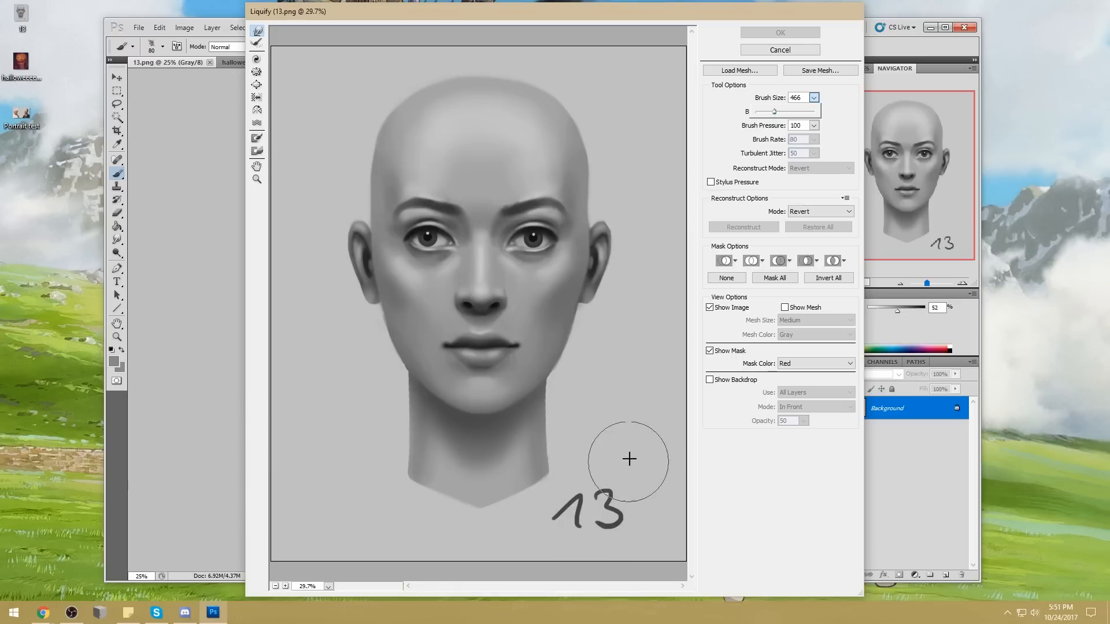
{"action": "left_click_drag", "start_coordinate": [425, 228], "coordinate": [433, 239]}
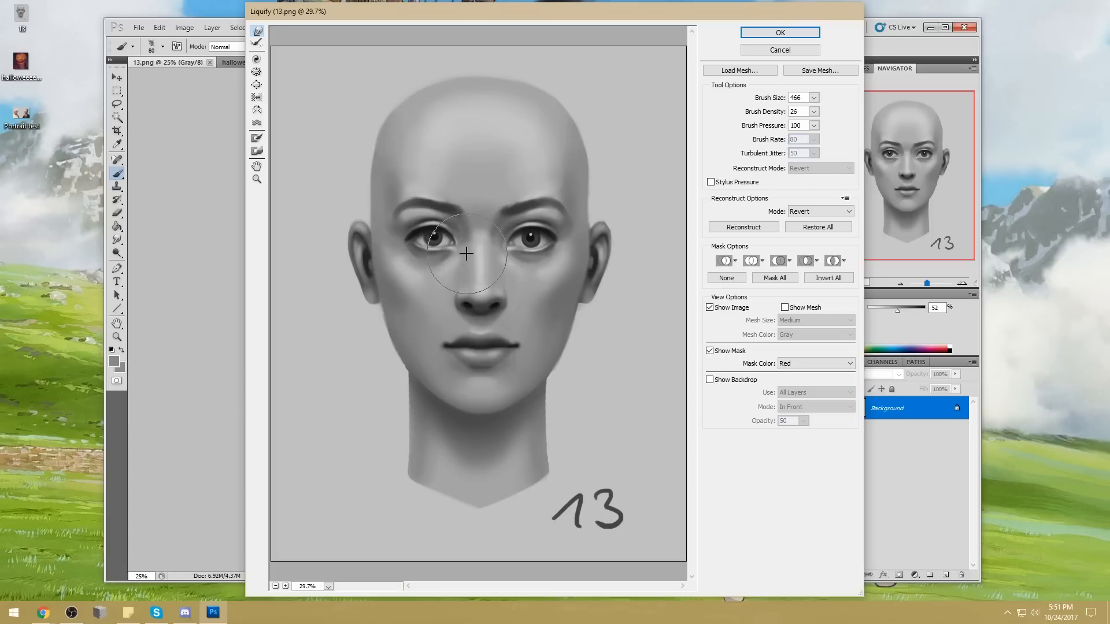
Step: Reduce the Liquify brush size to 196 and refine the placement of the right-hand eye
{"action": "left_click", "coordinate": [814, 98]}
{"action": "left_click_drag", "start_coordinate": [773, 111], "coordinate": [764, 111]}
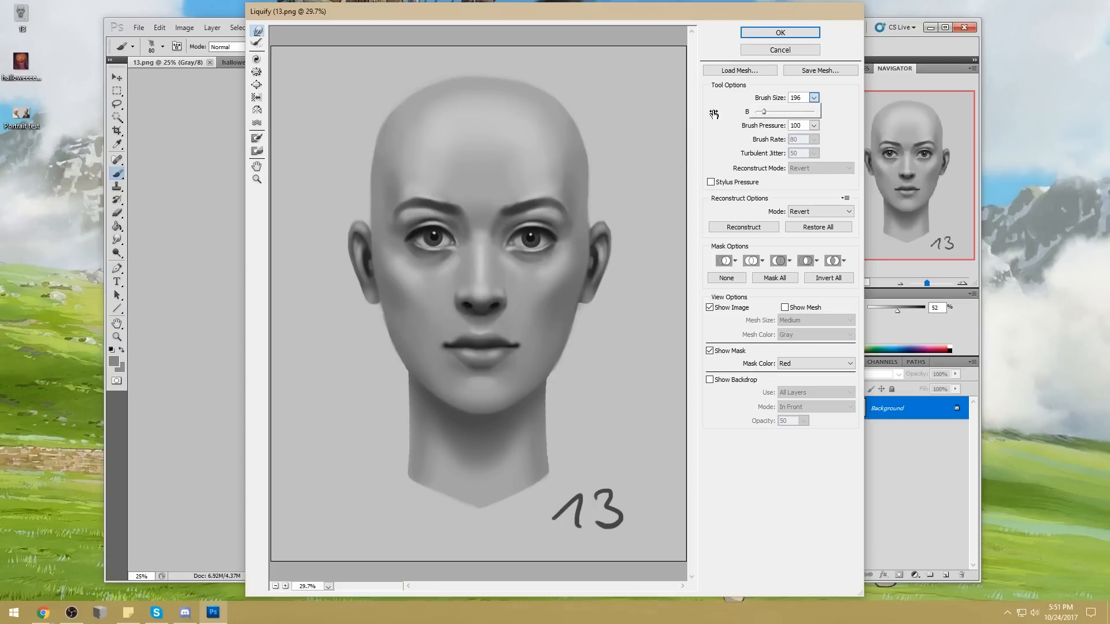
{"action": "left_click", "coordinate": [545, 234]}
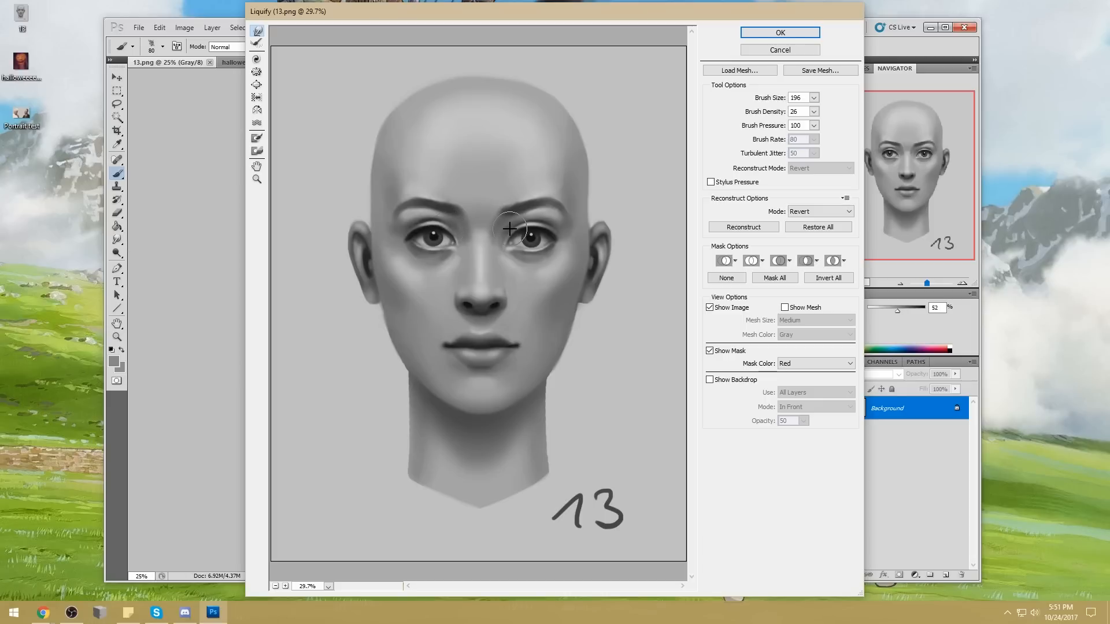
Step: Try a larger Liquify brush beside the nose bridge, undo that stroke, and apply the eye corrections to the portrait
{"action": "left_click", "coordinate": [813, 97]}
{"action": "left_click_drag", "start_coordinate": [763, 111], "coordinate": [773, 111]}
{"action": "left_click", "coordinate": [499, 247]}
{"action": "key", "text": "ctrl+z"}
{"action": "left_click", "coordinate": [780, 33]}
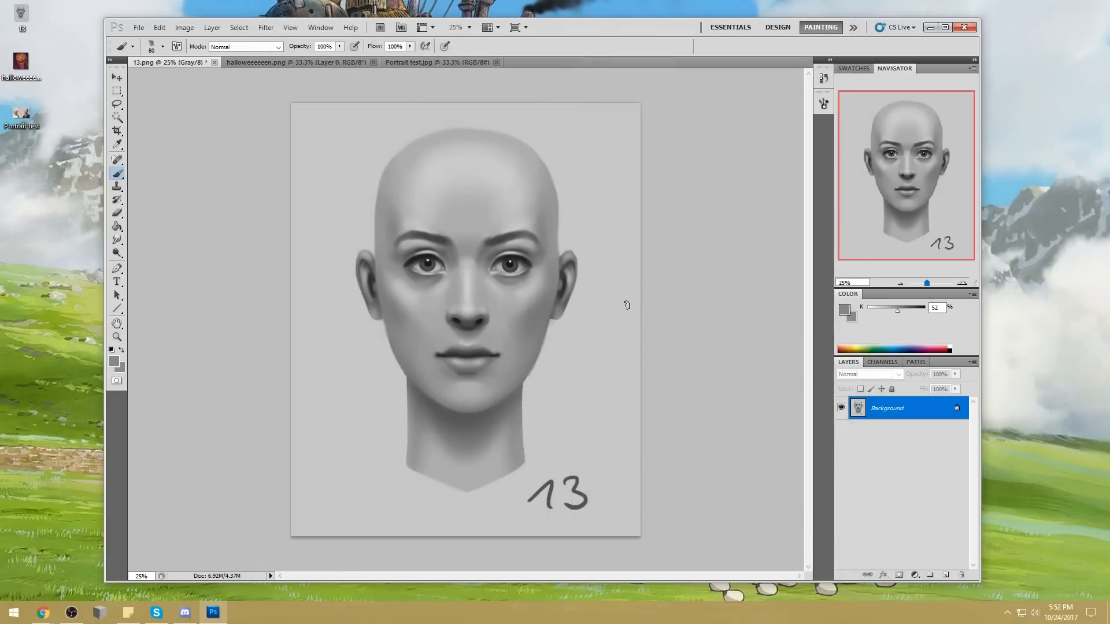
Step: Compare the portrait before and after the Liquify correction by undoing and restoring it, keeping the corrected version
{"action": "key", "text": "ctrl+minus"}
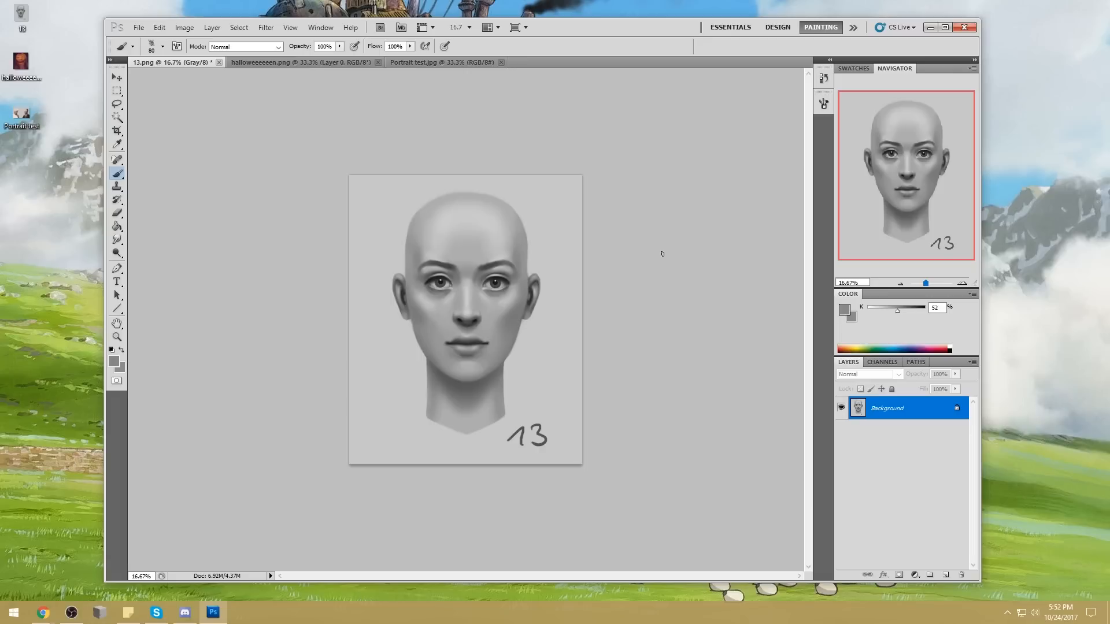
{"action": "key", "text": "ctrl+s"}
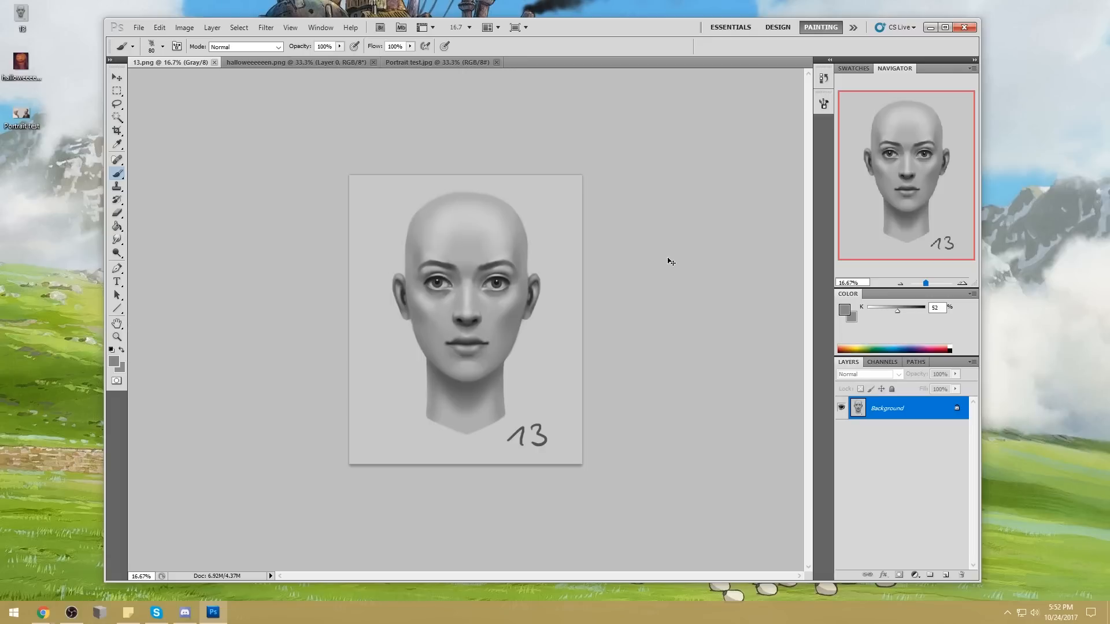
{"action": "key", "text": "ctrl+z"}
{"action": "key", "text": "ctrl+z"}
{"action": "key", "text": "ctrl+z"}
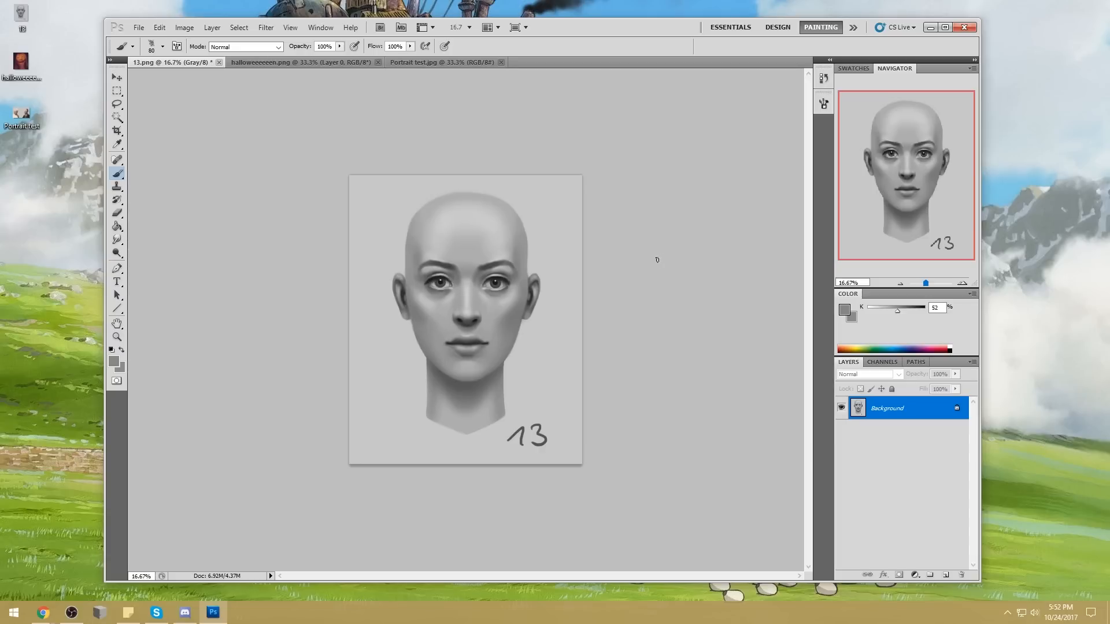
{"action": "key", "text": "ctrl+plus"}
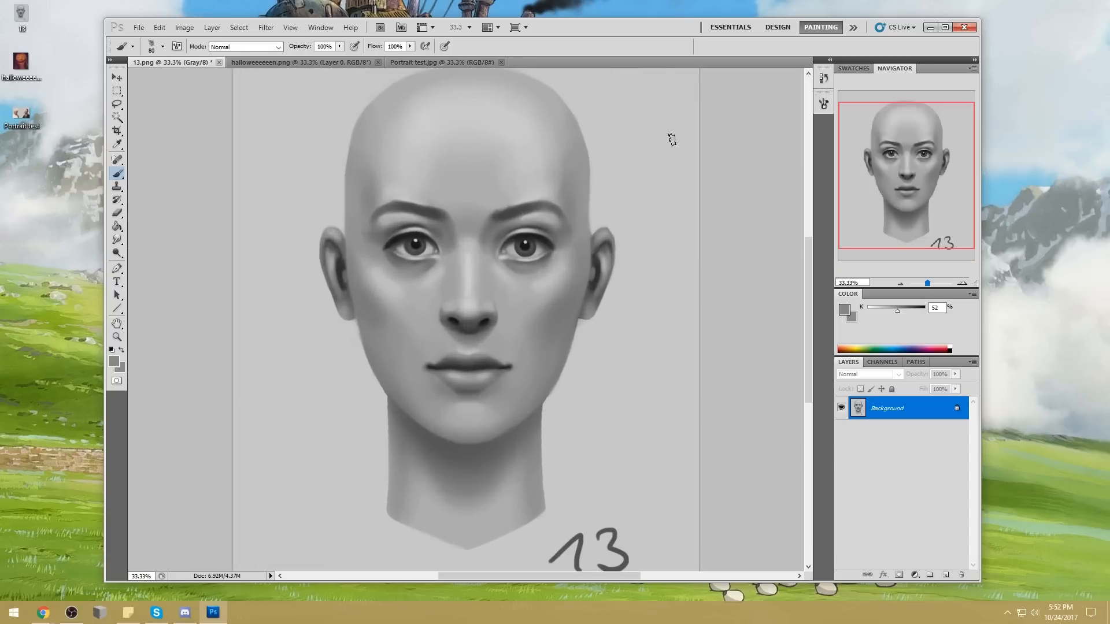
Step: Reposition the Photoshop window further right and slightly higher on the desktop
{"action": "left_click_drag", "start_coordinate": [679, 18], "coordinate": [716, 17]}
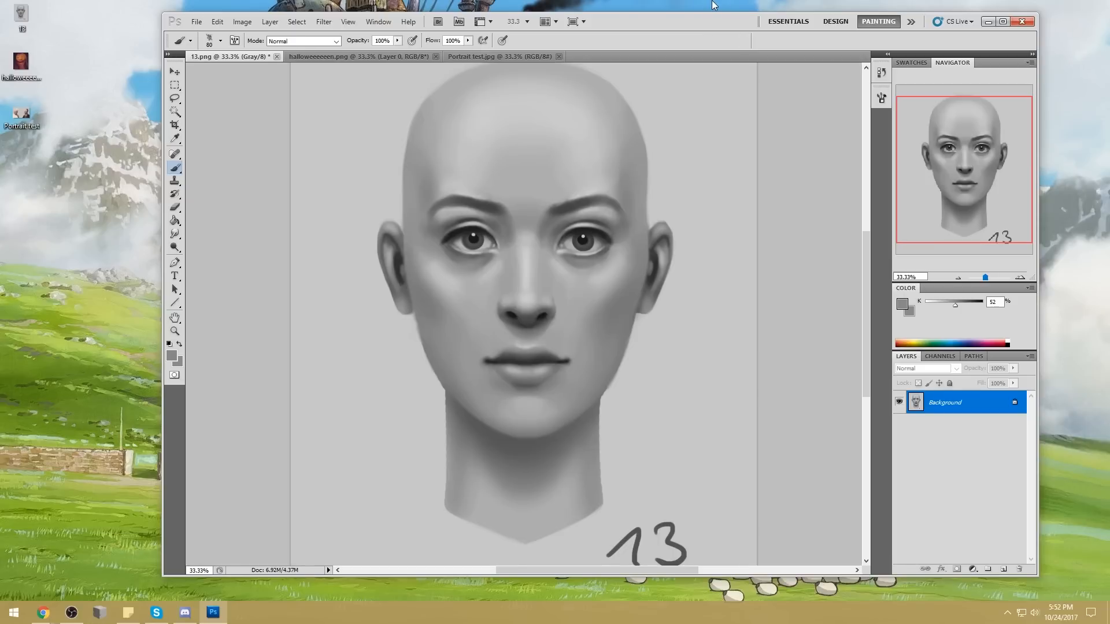
{"action": "left_click", "coordinate": [727, 5]}
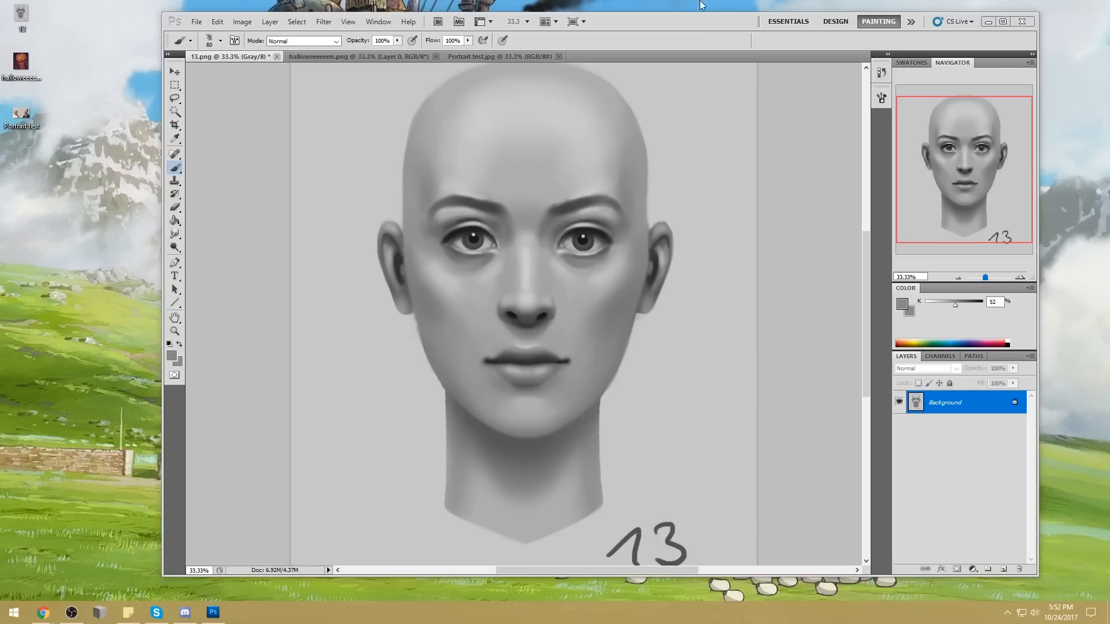
{"action": "left_click_drag", "start_coordinate": [709, 15], "coordinate": [708, 14]}
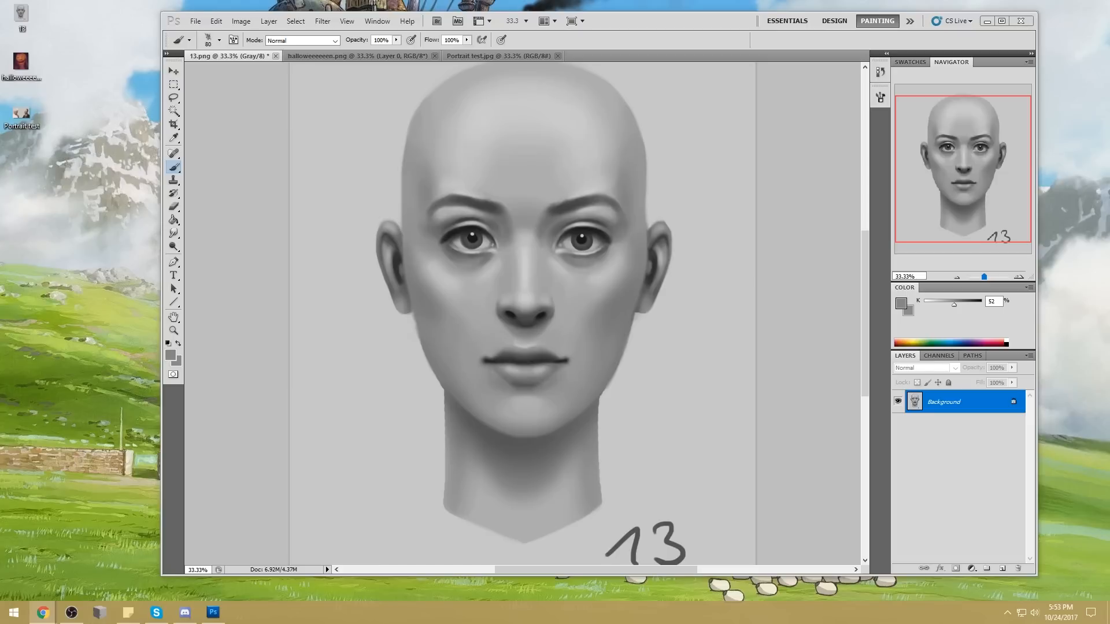
Step: Switch to the browser, open the YouTube channel's videos, and search the channel for "challenge"
{"action": "key", "text": "alt+Tab"}
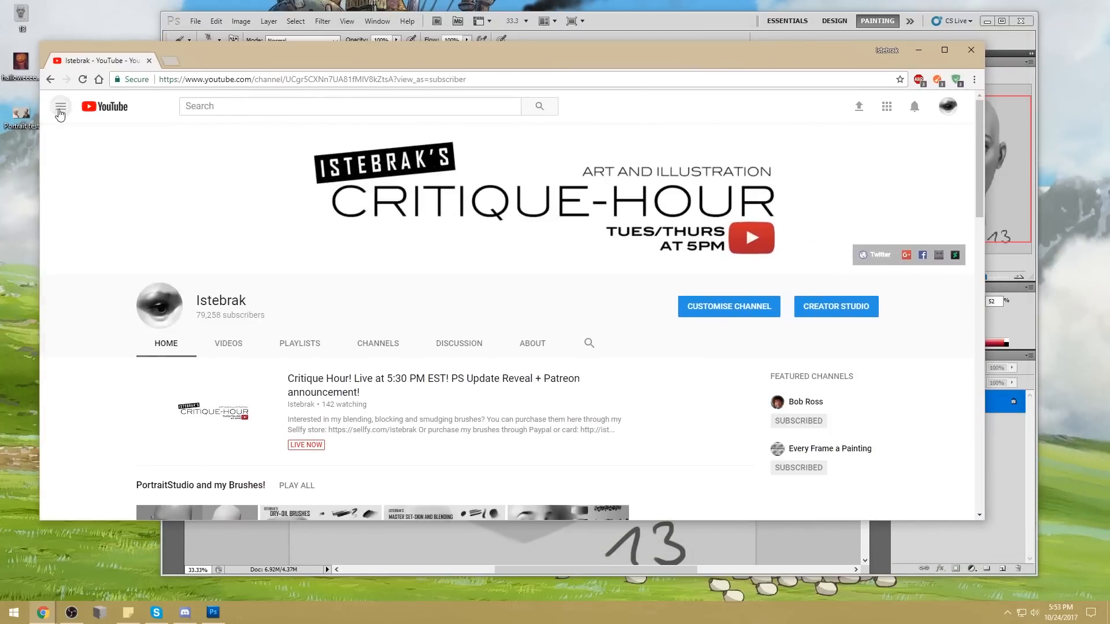
{"action": "left_click", "coordinate": [225, 346]}
{"action": "left_click", "coordinate": [589, 135]}
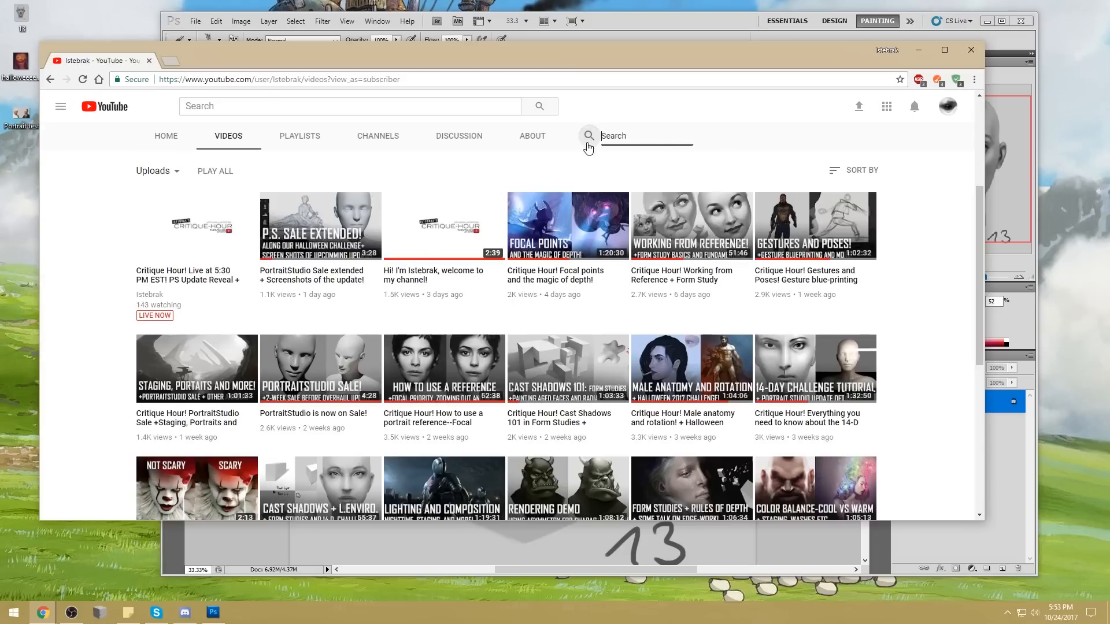
{"action": "type", "text": "challenge"}
{"action": "key", "text": "Return"}
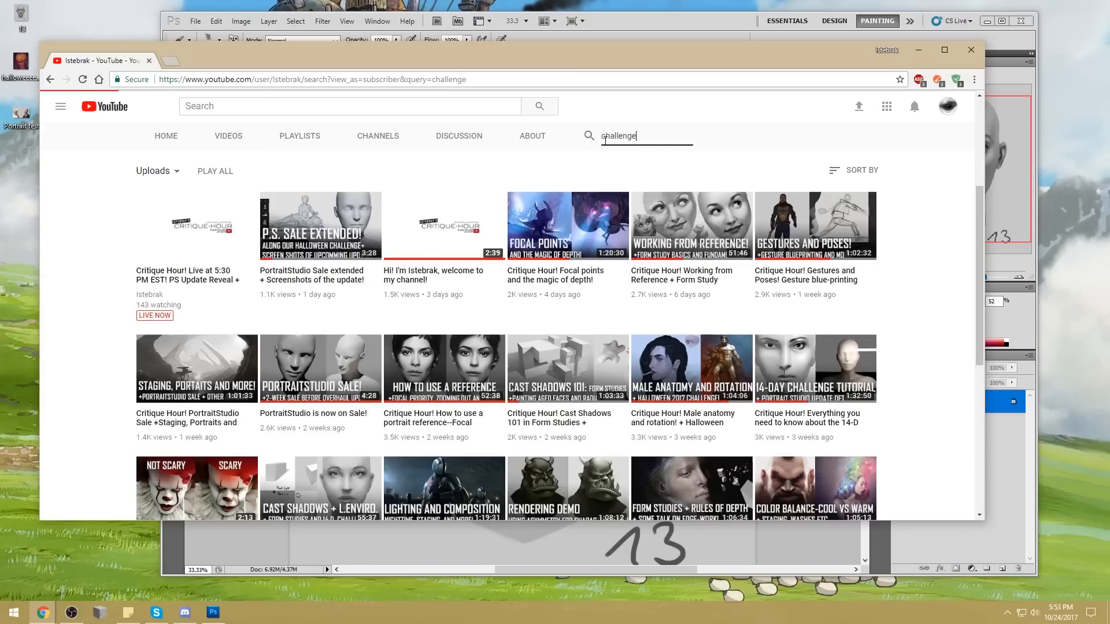
Step: Examine the channel's search results for 14-Day Challenge videos, return to the first result, and close the YouTube page
{"action": "scroll", "coordinate": [451, 339], "scroll_direction": "down", "scroll_amount": 3}
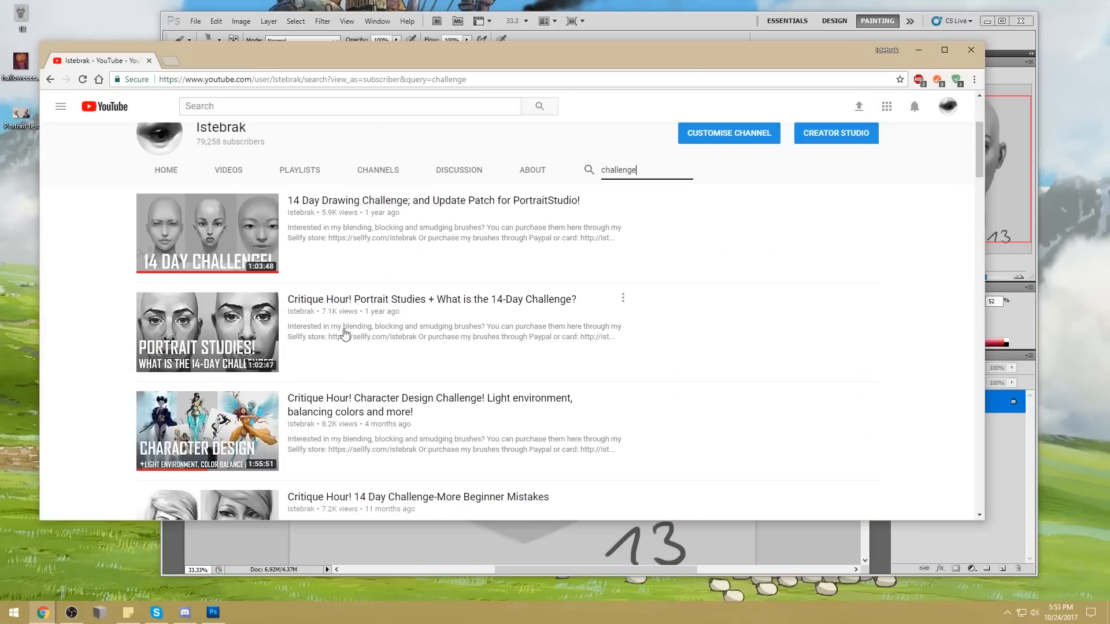
{"action": "scroll", "coordinate": [514, 355], "scroll_direction": "down", "scroll_amount": 3}
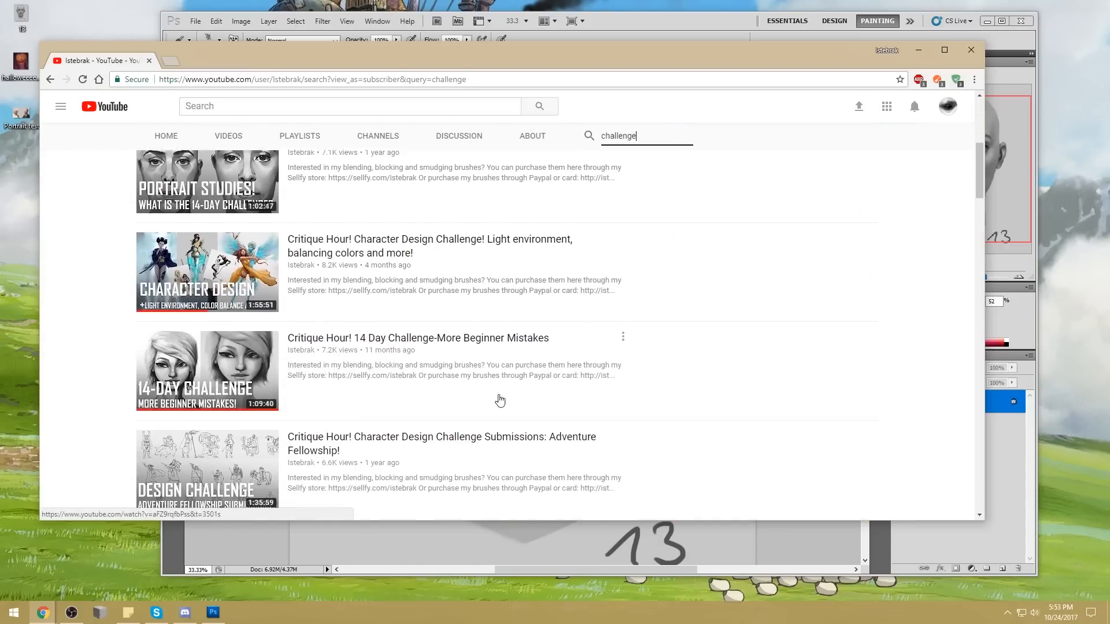
{"action": "scroll", "coordinate": [524, 364], "scroll_direction": "down", "scroll_amount": 2}
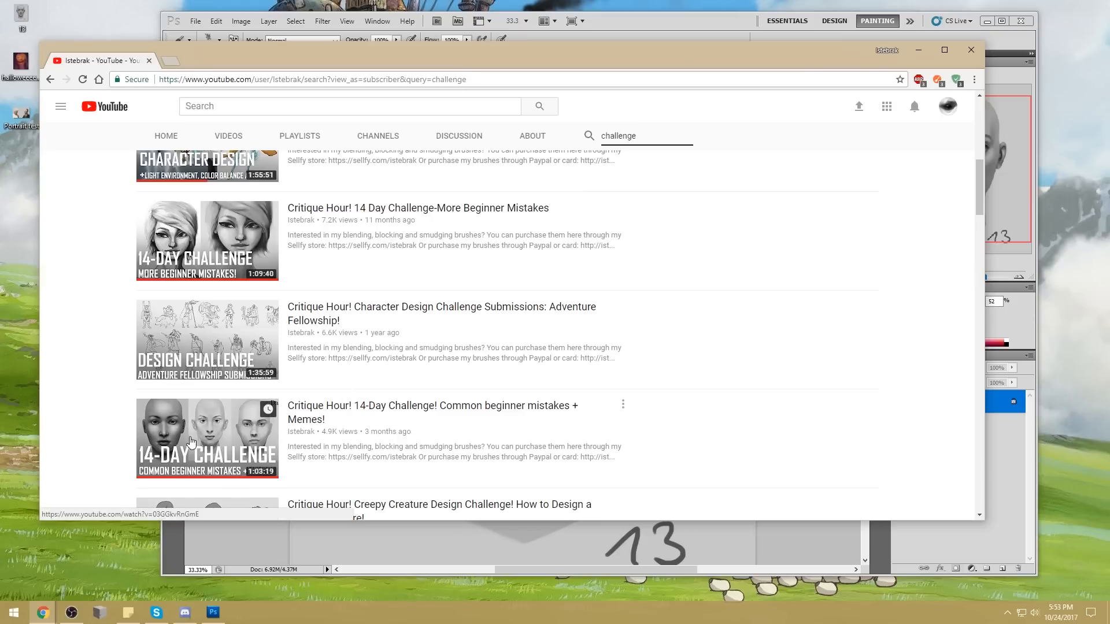
{"action": "scroll", "coordinate": [119, 439], "scroll_direction": "down", "scroll_amount": 2}
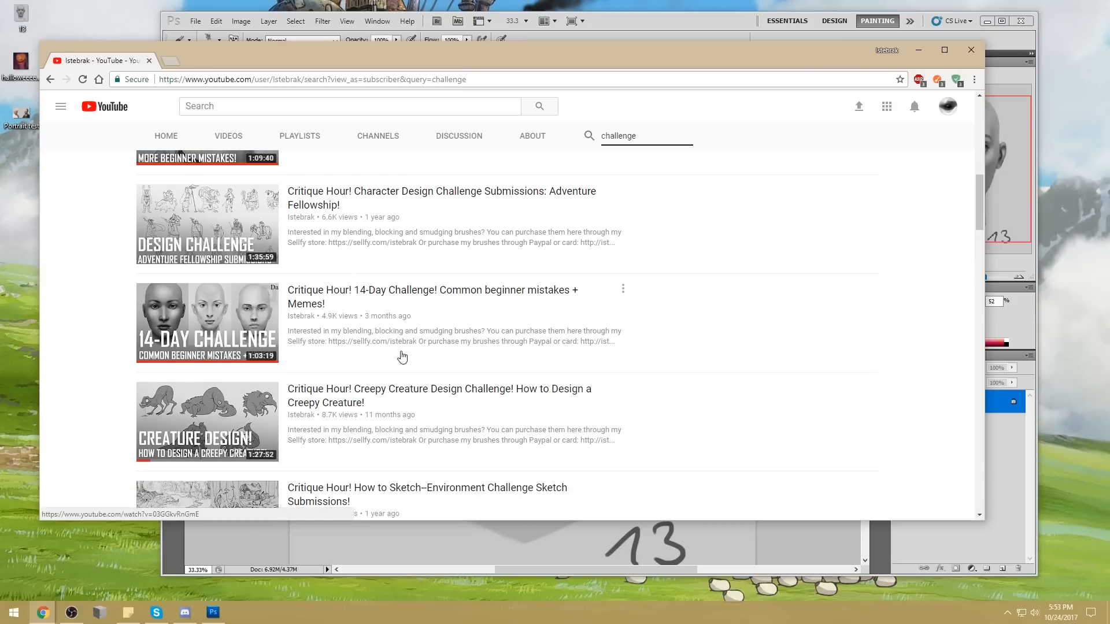
{"action": "scroll", "coordinate": [476, 347], "scroll_direction": "down", "scroll_amount": 3}
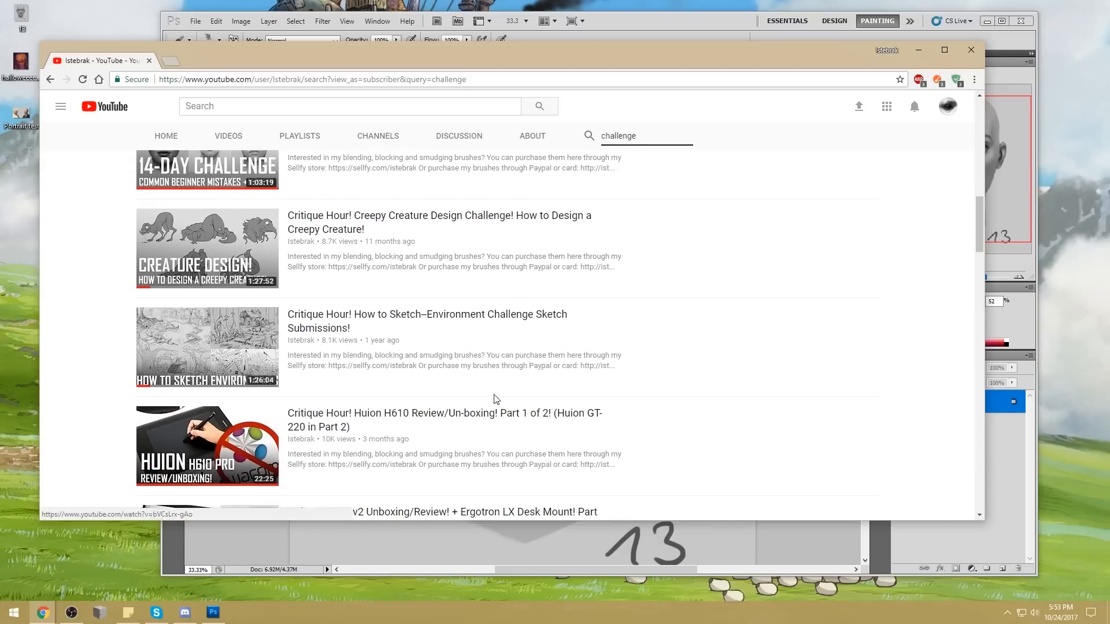
{"action": "scroll", "coordinate": [491, 399], "scroll_direction": "down", "scroll_amount": 4}
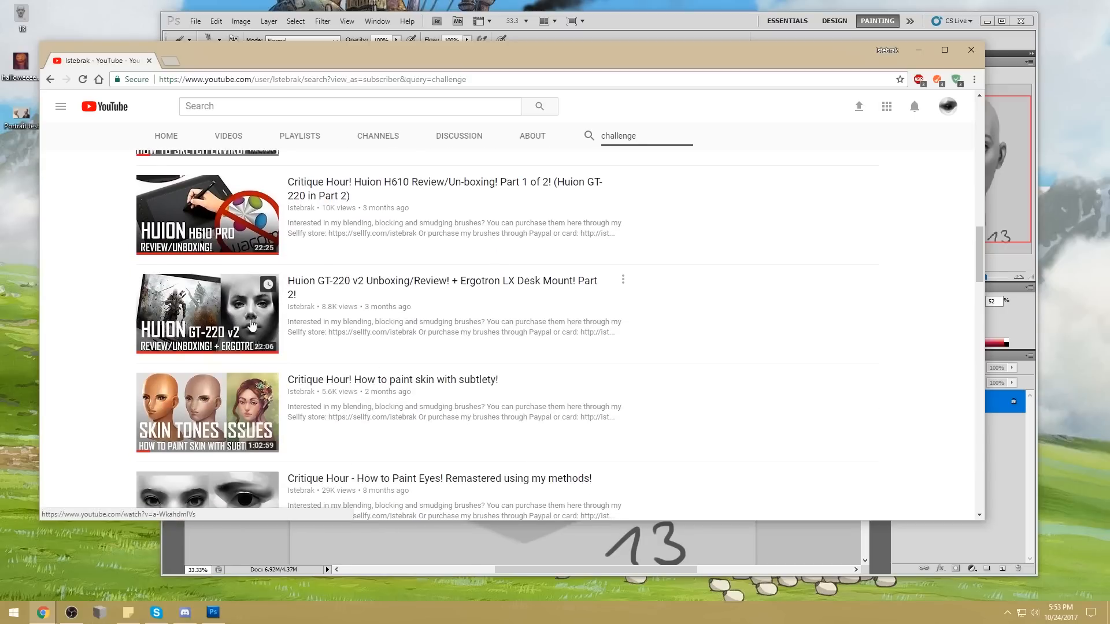
{"action": "scroll", "coordinate": [404, 385], "scroll_direction": "down", "scroll_amount": 2}
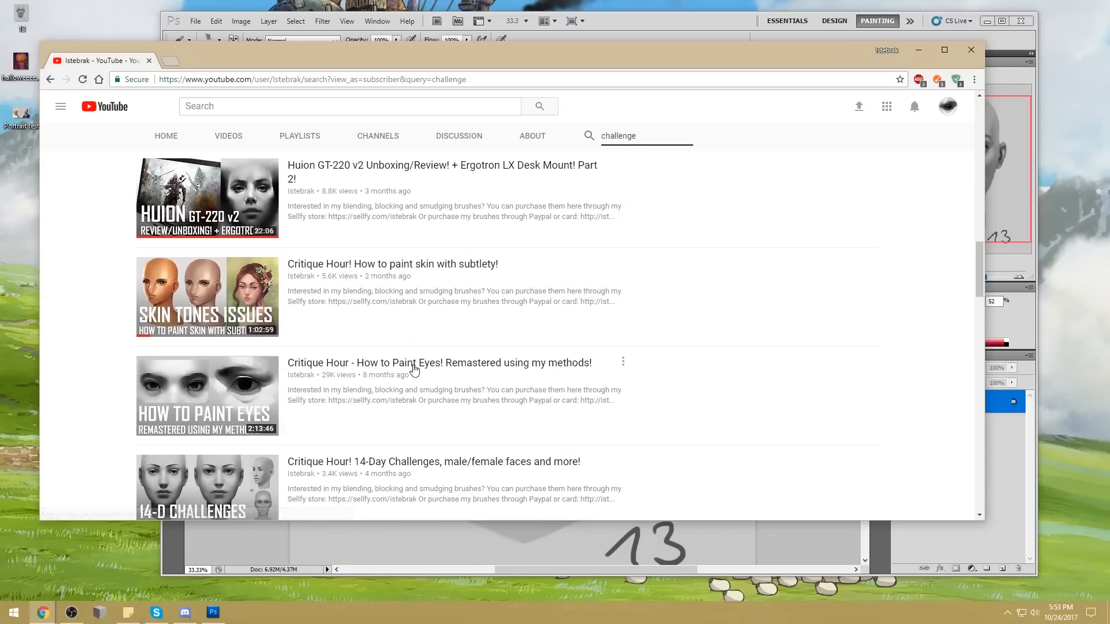
{"action": "scroll", "coordinate": [492, 385], "scroll_direction": "down", "scroll_amount": 2}
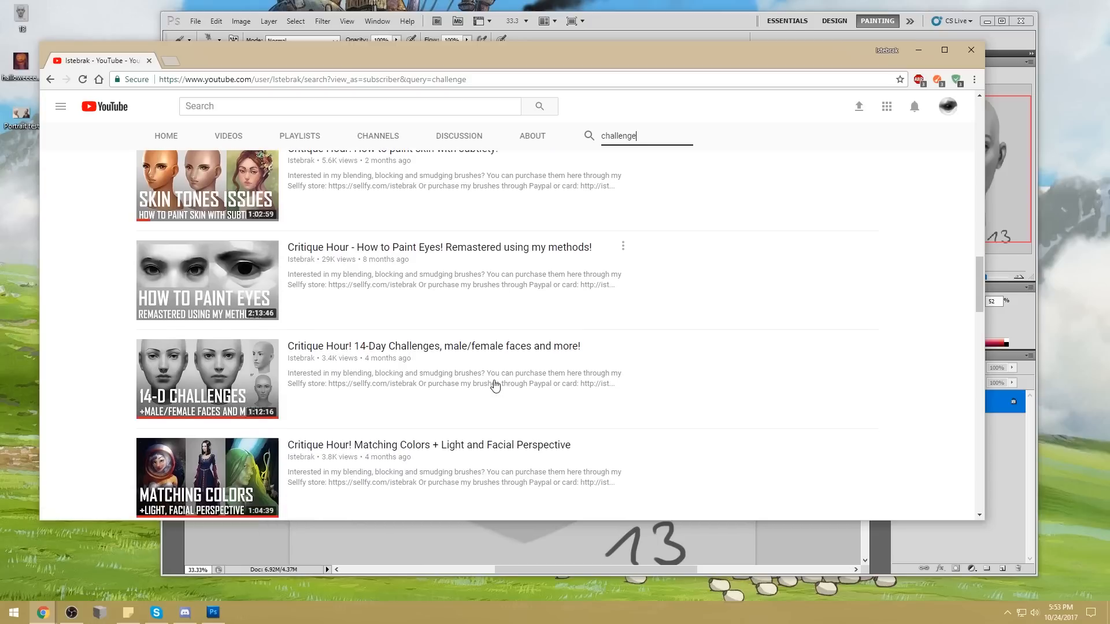
{"action": "scroll", "coordinate": [500, 348], "scroll_direction": "down", "scroll_amount": 2}
{"action": "scroll", "coordinate": [500, 348], "scroll_direction": "down", "scroll_amount": 2}
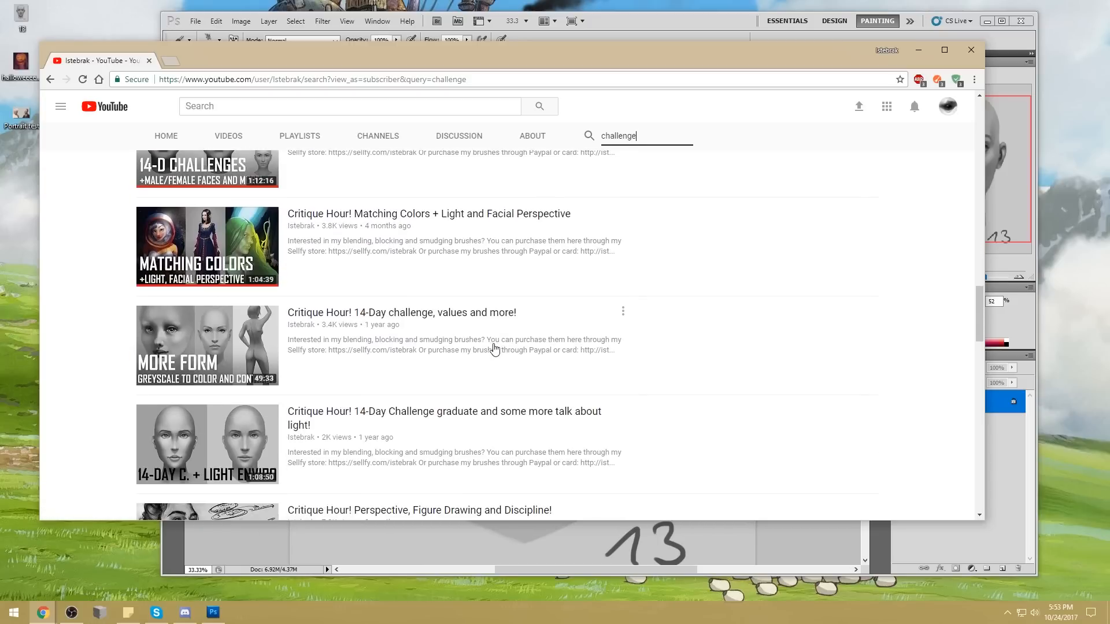
{"action": "scroll", "coordinate": [493, 352], "scroll_direction": "up", "scroll_amount": 13}
{"action": "scroll", "coordinate": [490, 350], "scroll_direction": "up", "scroll_amount": 6}
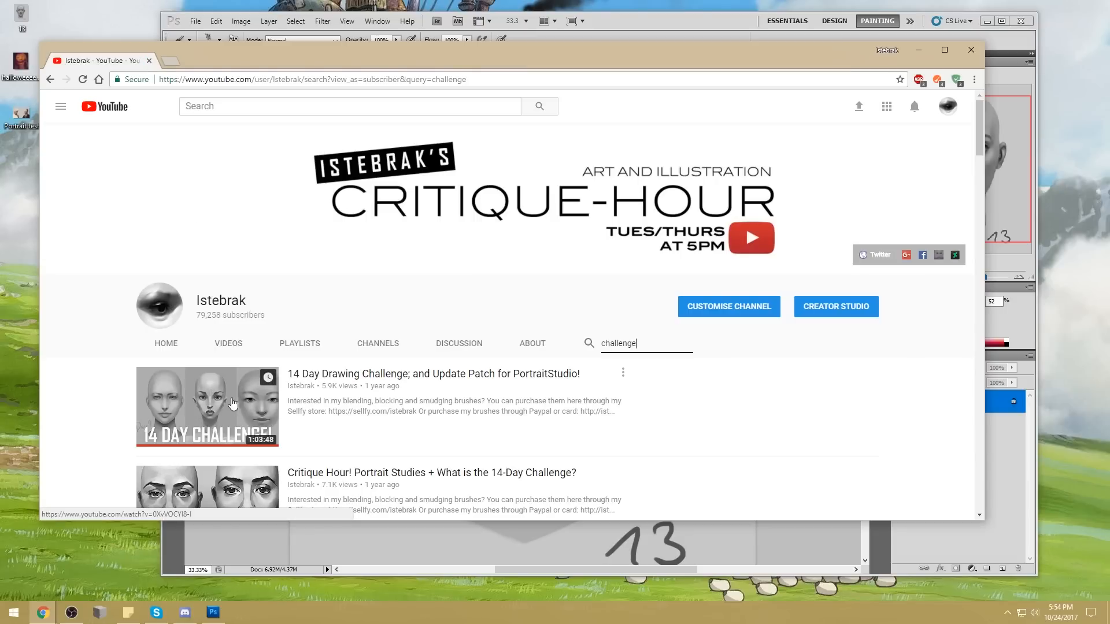
{"action": "left_click", "coordinate": [149, 61]}
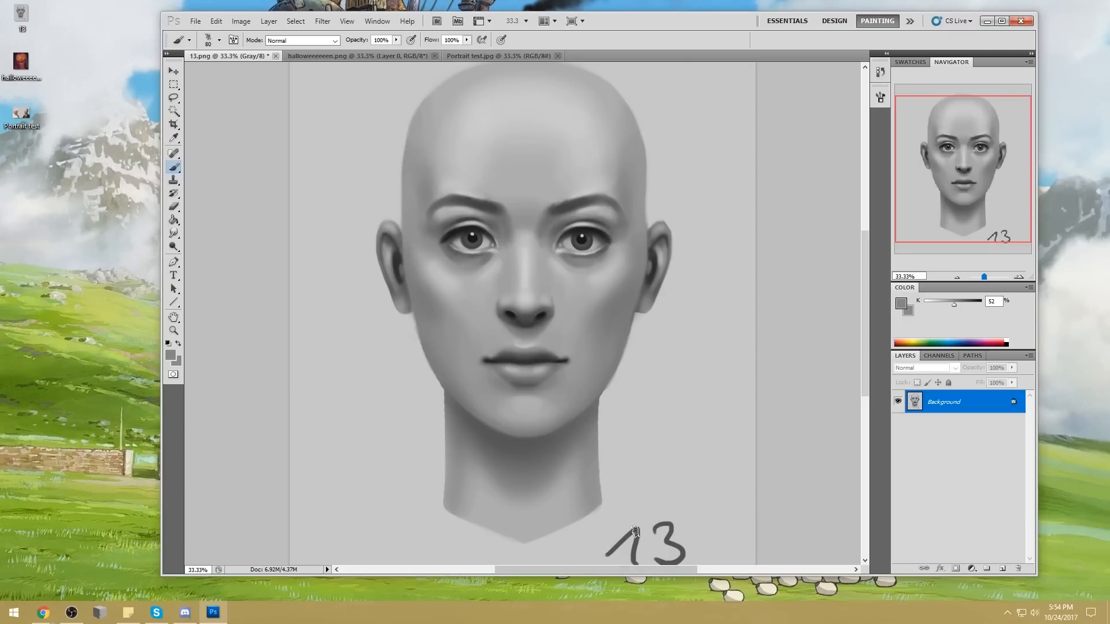
Step: Choose the soft round 100 px brush with 0% hardness and enlarge it to 600 px
{"action": "key", "text": "ctrl+minus"}
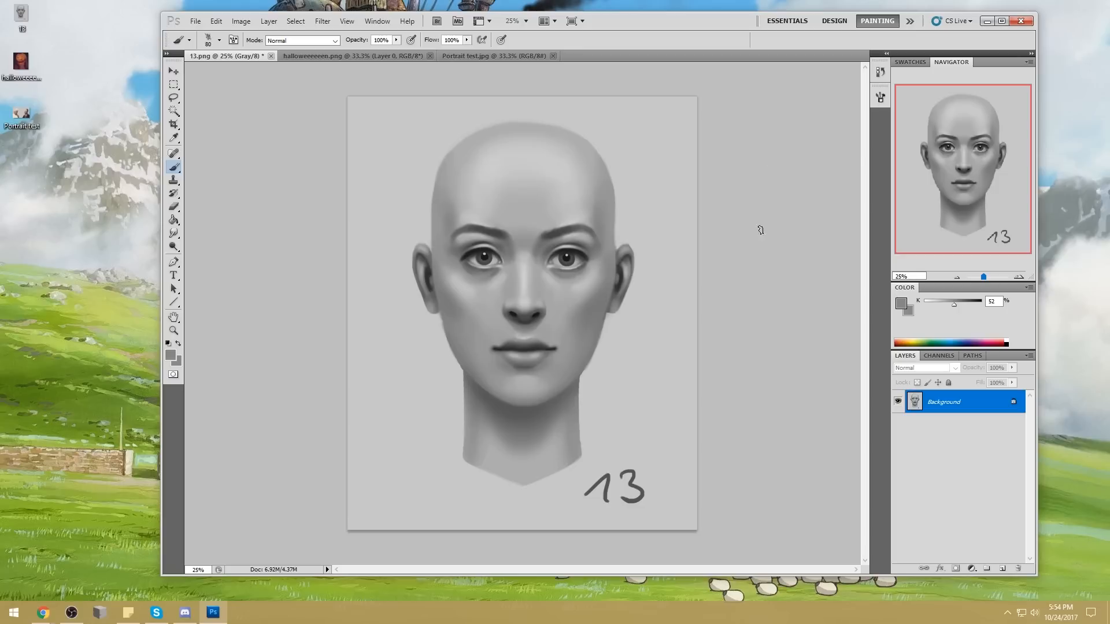
{"action": "right_click", "coordinate": [567, 246]}
{"action": "left_click", "coordinate": [712, 329]}
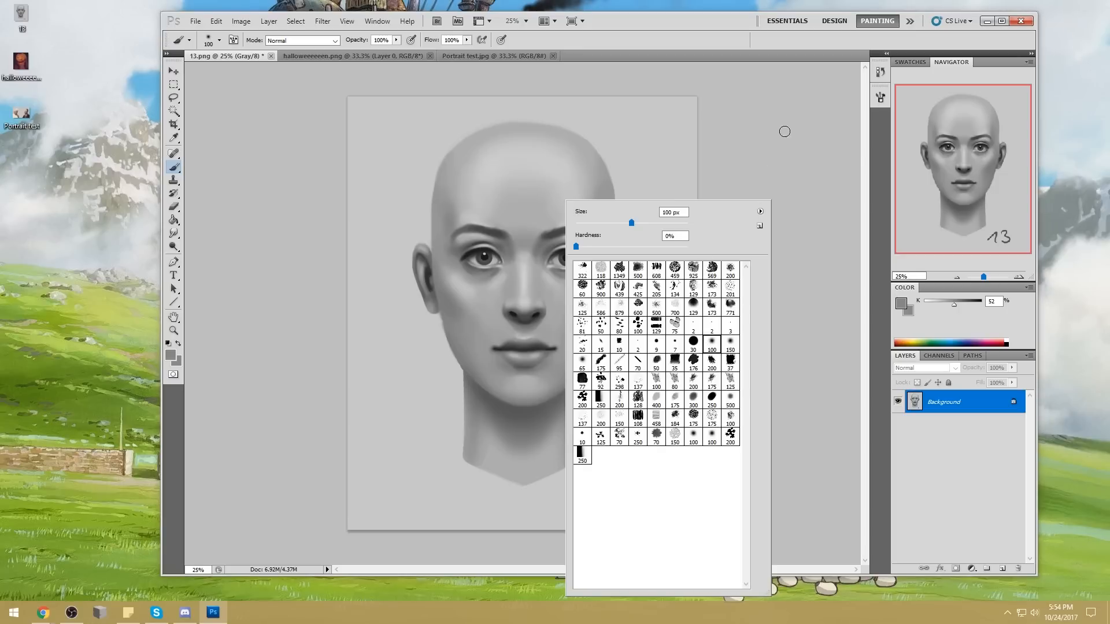
{"action": "key", "text": "Return"}
{"action": "key", "text": "bracketright"}
{"action": "key", "text": "bracketright"}
{"action": "key", "text": "bracketright"}
{"action": "key", "text": "bracketright"}
{"action": "key", "text": "bracketright"}
{"action": "key", "text": "bracketright"}
{"action": "key", "text": "bracketright"}
{"action": "key", "text": "bracketright"}
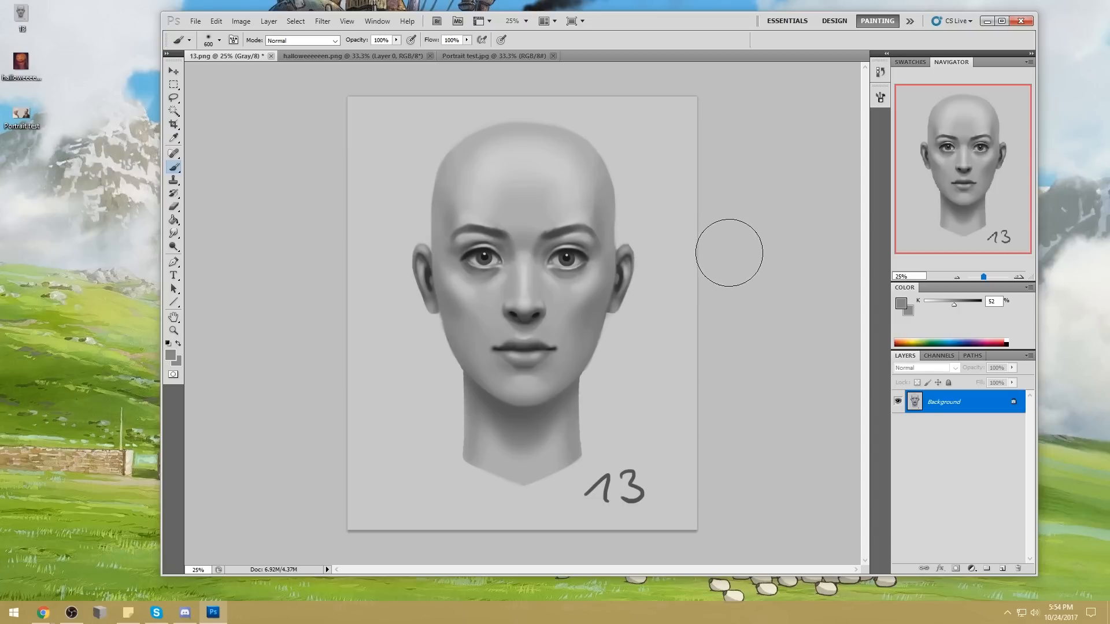
Step: Narrow the sides of the skull and widen the neck slightly with the Liquify filter, applying the changes
{"action": "left_click", "coordinate": [323, 21]}
{"action": "left_click", "coordinate": [339, 87]}
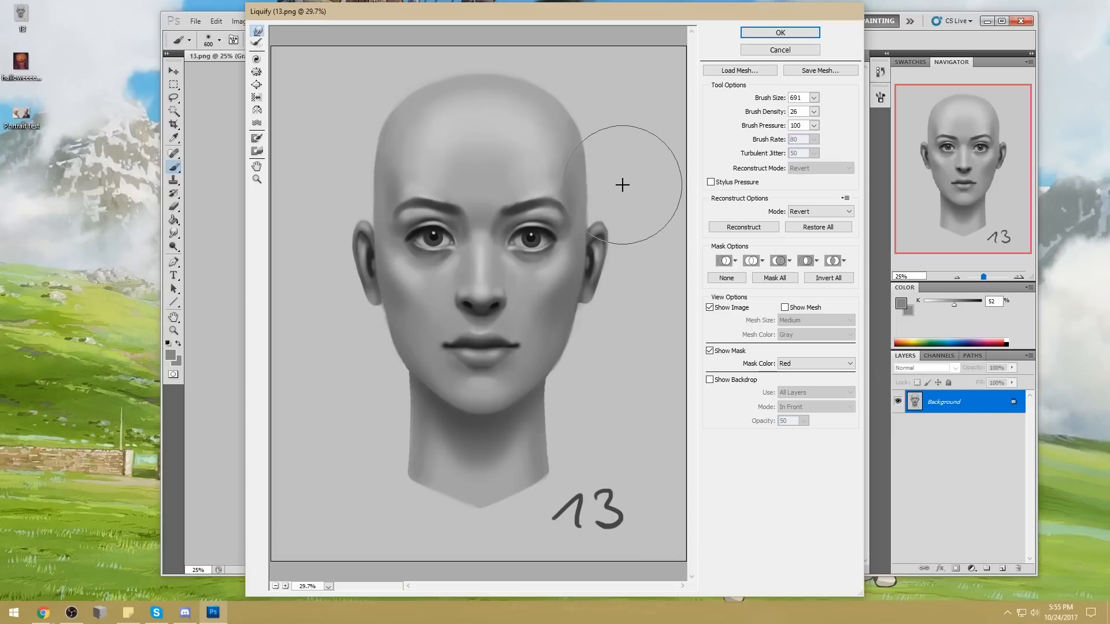
{"action": "left_click_drag", "start_coordinate": [585, 180], "coordinate": [609, 181]}
{"action": "key", "text": "ctrl+alt+z"}
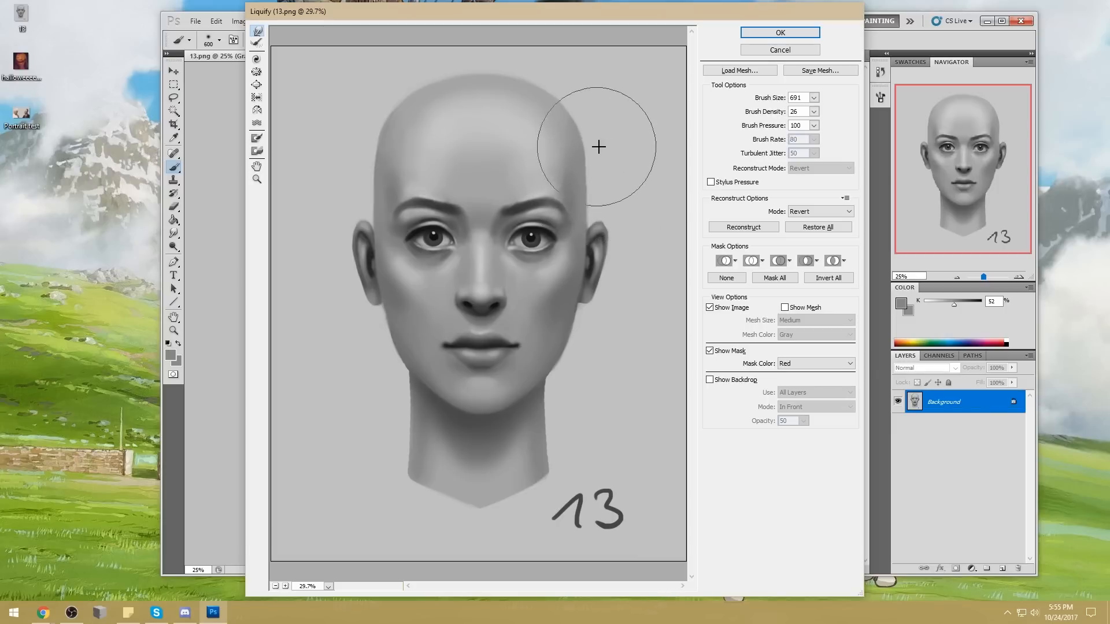
{"action": "mouse_move", "coordinate": [665, 231]}
{"action": "left_mouse_down"}
{"action": "mouse_move", "coordinate": [642, 208]}
{"action": "mouse_move", "coordinate": [630, 156]}
{"action": "left_mouse_up"}
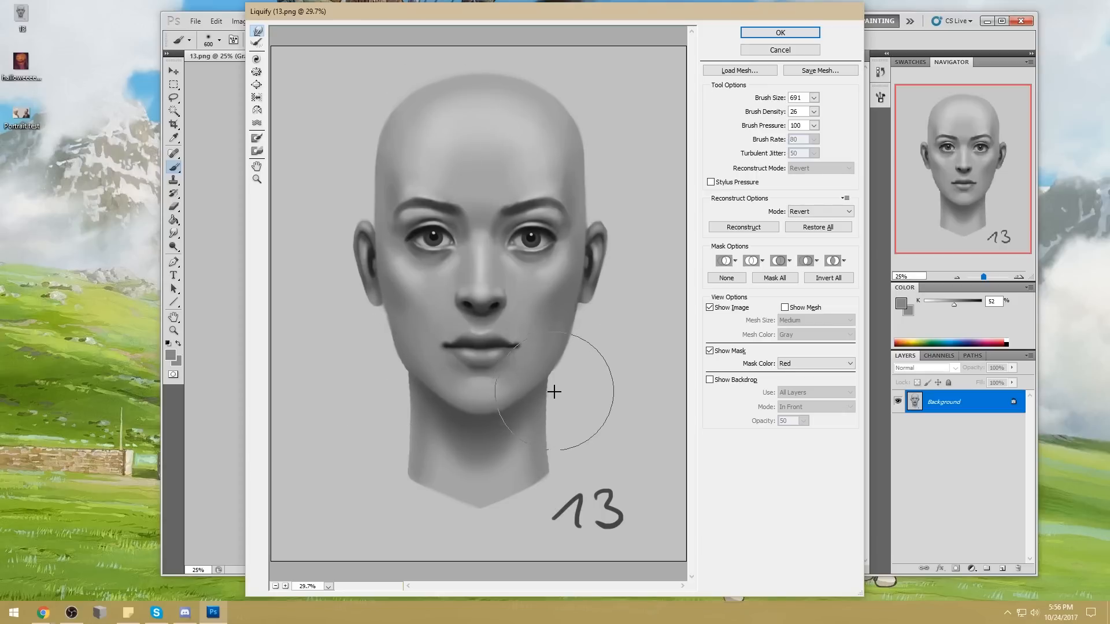
{"action": "left_click_drag", "start_coordinate": [557, 380], "coordinate": [555, 463]}
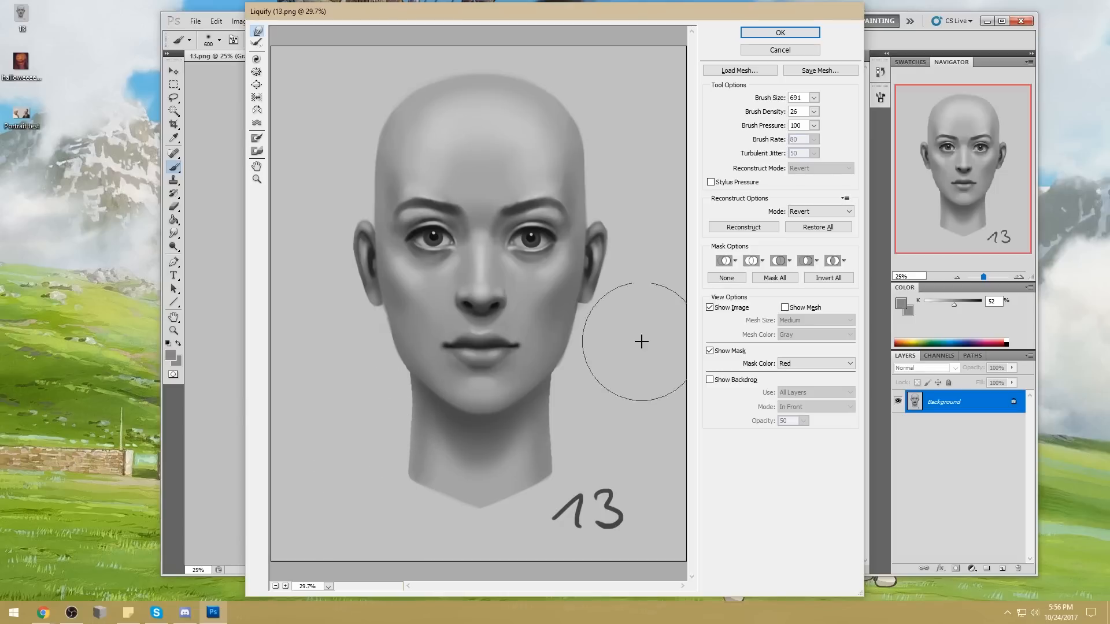
{"action": "left_click", "coordinate": [780, 33]}
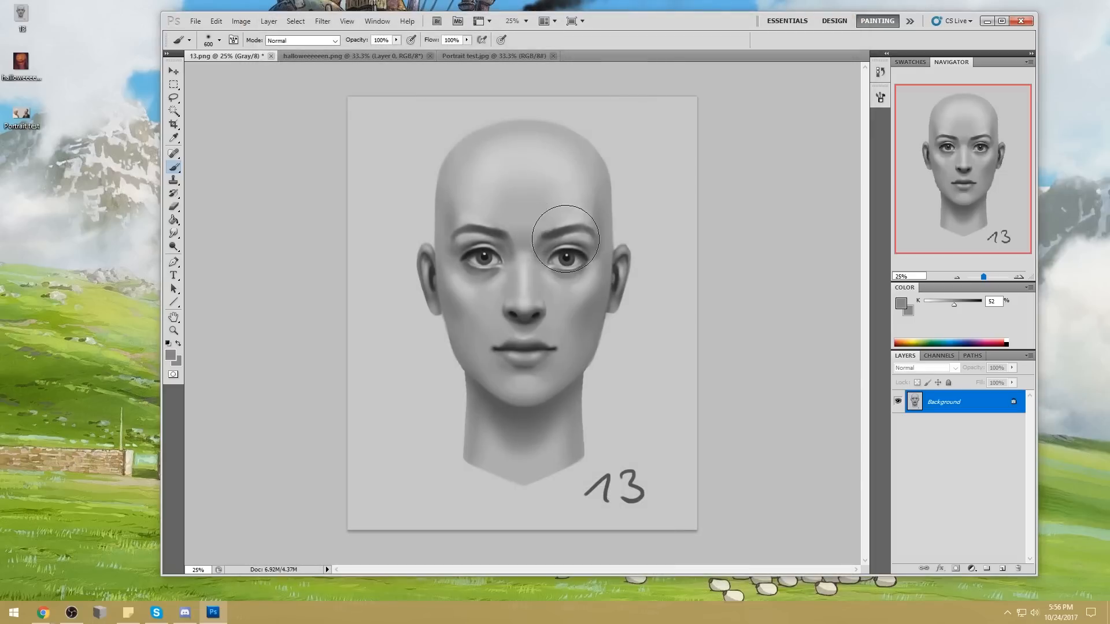
Step: Compare the portrait before and after the Liquify correction of the head and neck
{"action": "key", "text": "ctrl+z"}
{"action": "key", "text": "ctrl+z"}
{"action": "key", "text": "ctrl+z"}
{"action": "key", "text": "ctrl+z"}
{"action": "key", "text": "ctrl+z"}
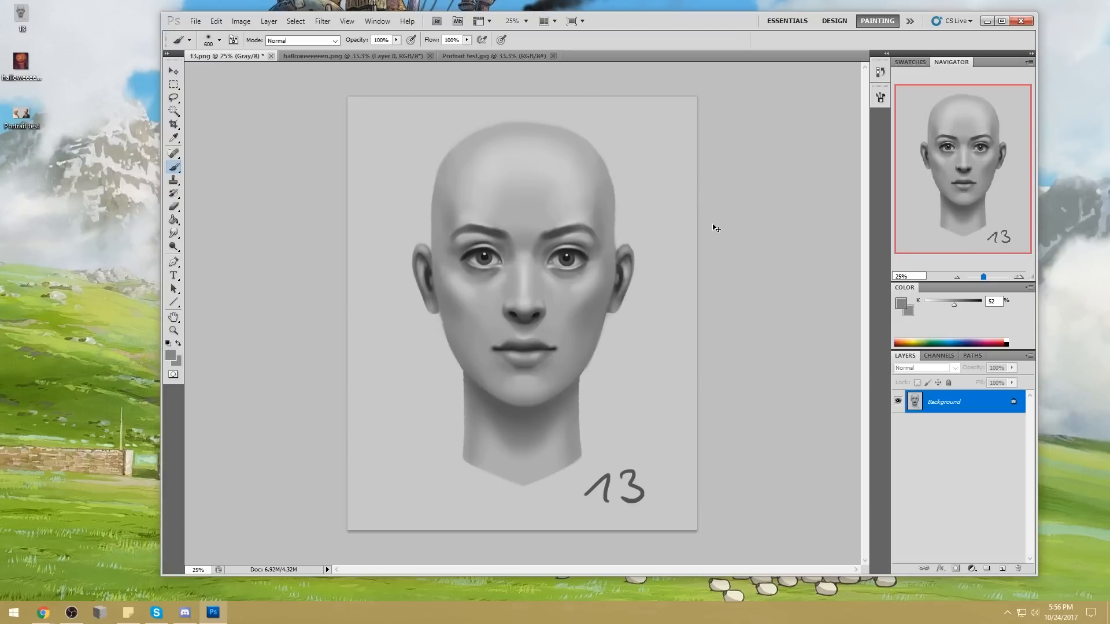
Step: Enlarge the brush to 1200 px, set its mode to Lighten, and softly paint one temple with a tone sampled from the forehead's edge
{"action": "key", "text": "bracketright"}
{"action": "key", "text": "bracketright"}
{"action": "left_click", "coordinate": [642, 176], "text": "alt"}
{"action": "key", "text": "bracketright"}
{"action": "key", "text": "bracketright"}
{"action": "key", "text": "bracketright"}
{"action": "key", "text": "bracketright"}
{"action": "left_click", "coordinate": [300, 40]}
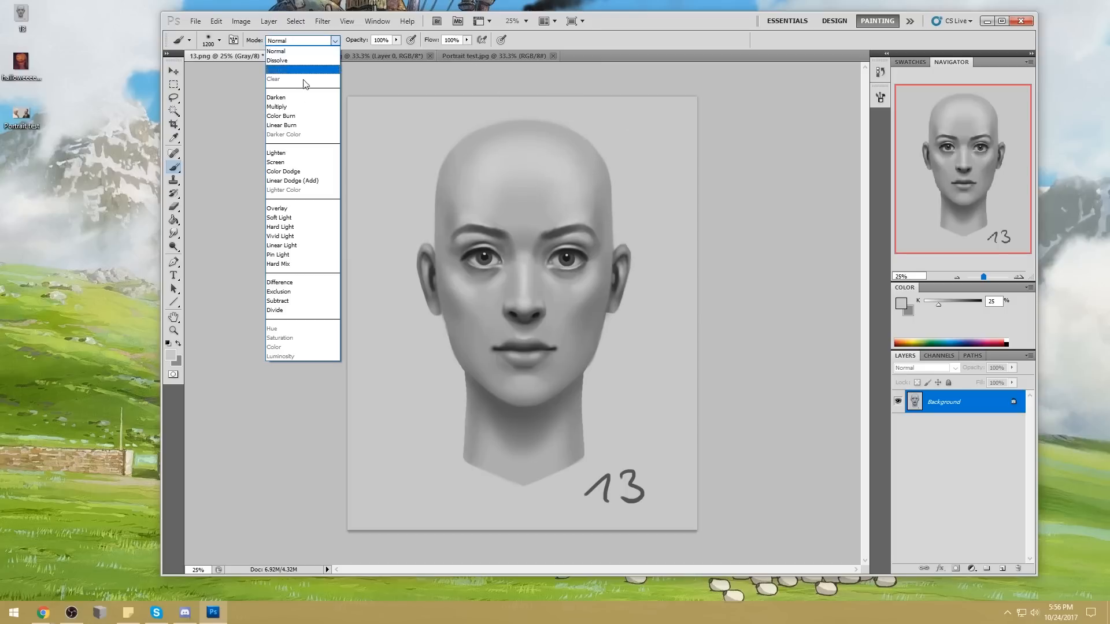
{"action": "left_click", "coordinate": [289, 156]}
{"action": "left_click", "coordinate": [468, 143], "text": "alt"}
{"action": "mouse_move", "coordinate": [434, 194]}
{"action": "left_mouse_down"}
{"action": "mouse_move", "coordinate": [452, 165]}
{"action": "mouse_move", "coordinate": [445, 230]}
{"action": "mouse_move", "coordinate": [452, 164]}
{"action": "mouse_move", "coordinate": [437, 218]}
{"action": "left_mouse_up"}
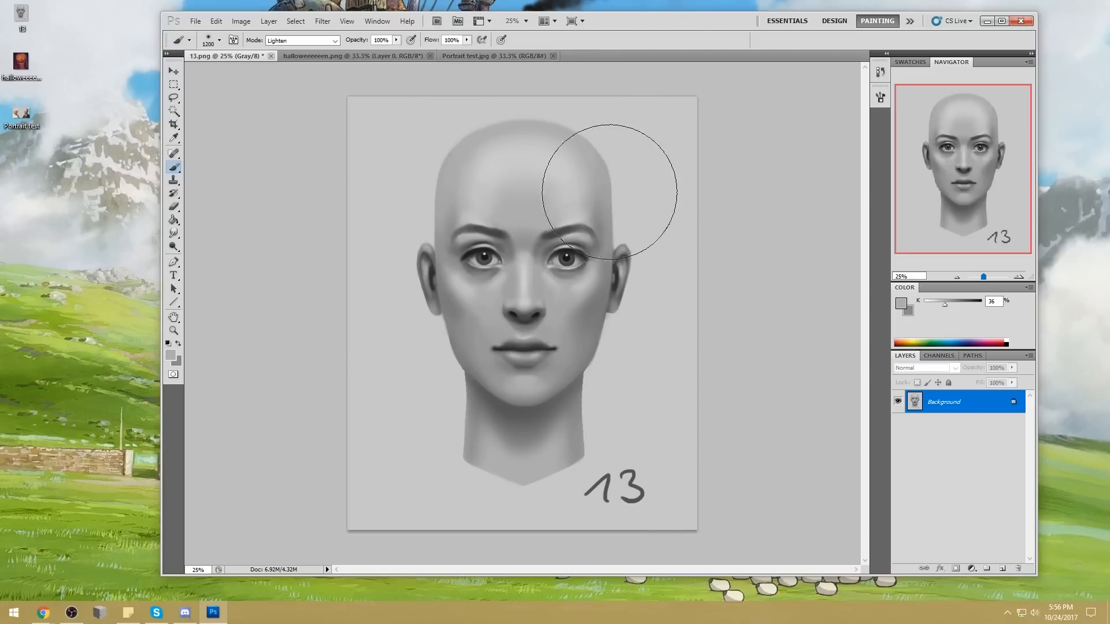
Step: Lighten the edge of the face beside the ear using tones sampled from the cheeks and temple
{"action": "left_click", "coordinate": [630, 218], "text": "alt"}
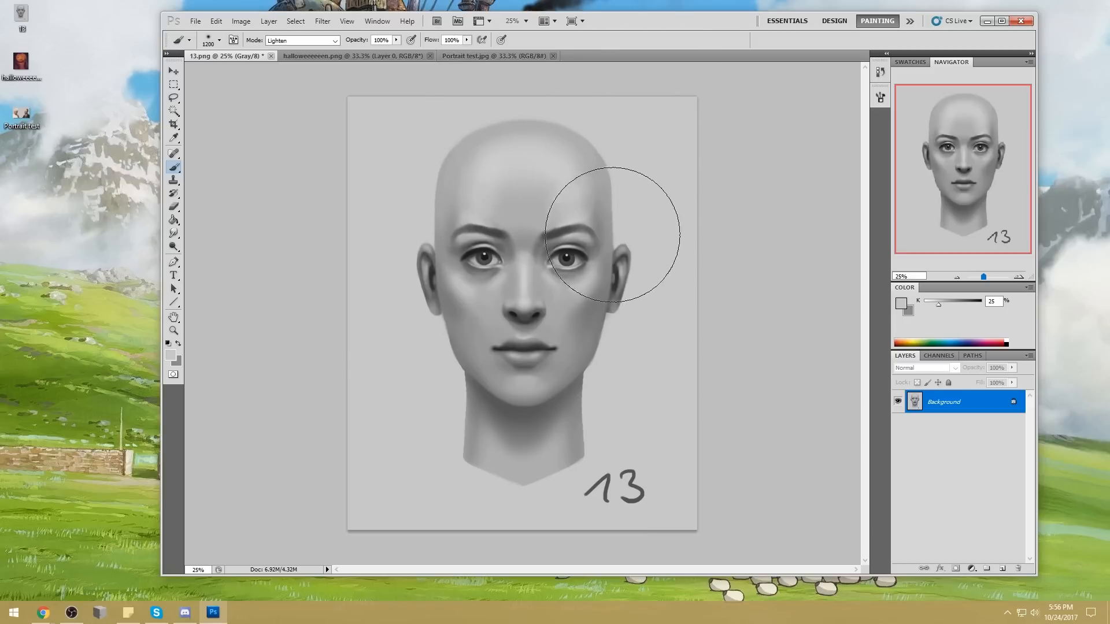
{"action": "left_click", "coordinate": [462, 282], "text": "alt"}
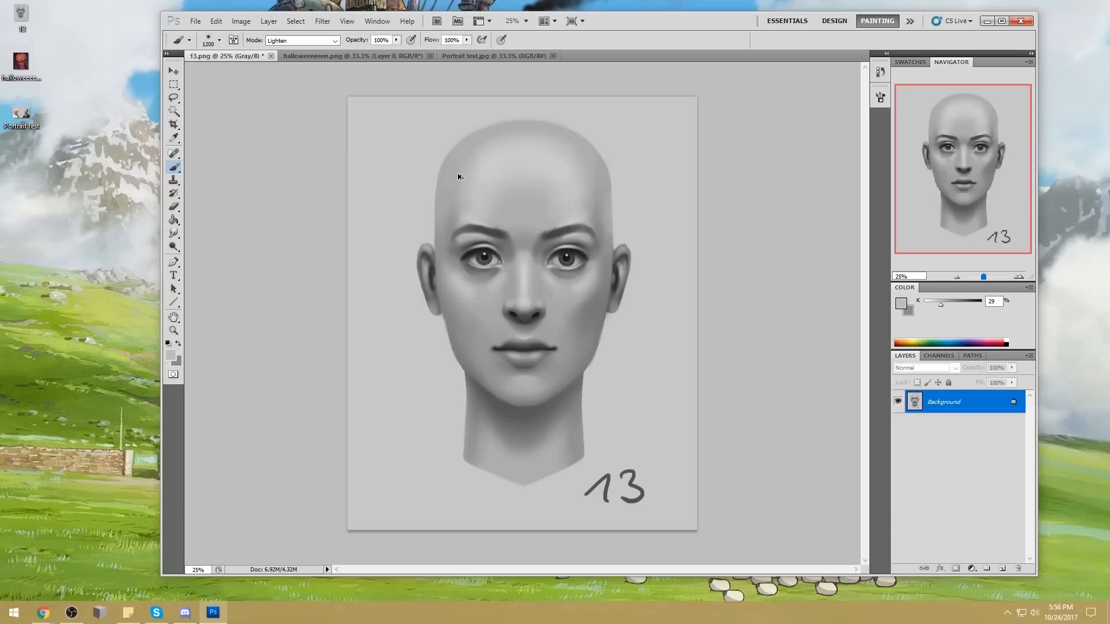
{"action": "left_click", "coordinate": [432, 252], "text": "alt"}
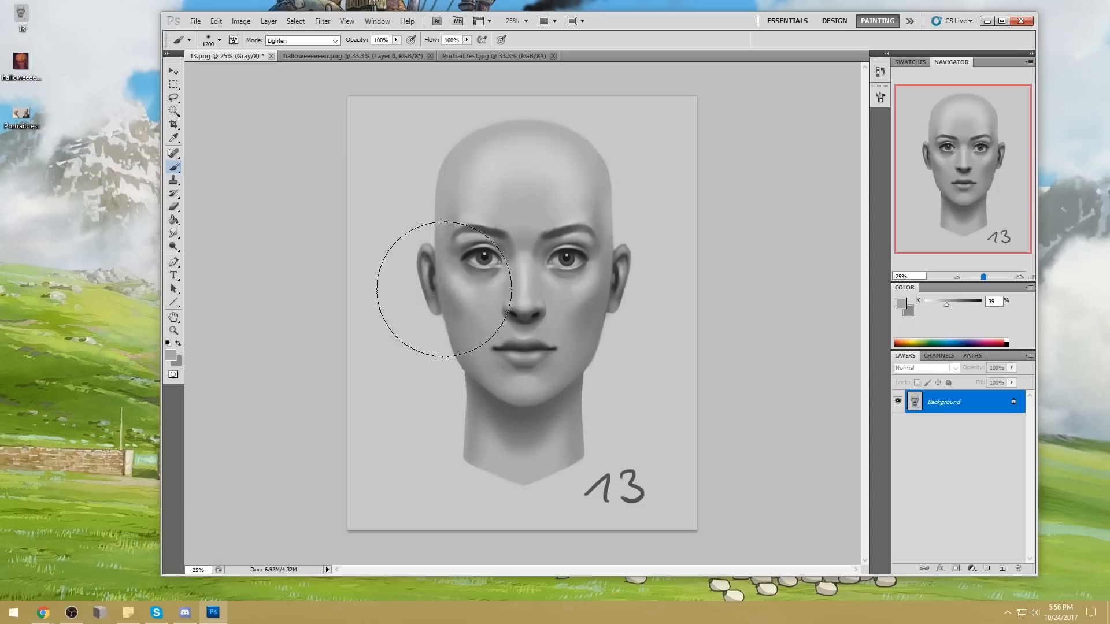
{"action": "left_click_drag", "start_coordinate": [606, 282], "coordinate": [610, 266]}
{"action": "left_click", "coordinate": [590, 294], "text": "alt"}
{"action": "left_click", "coordinate": [599, 291], "text": "alt"}
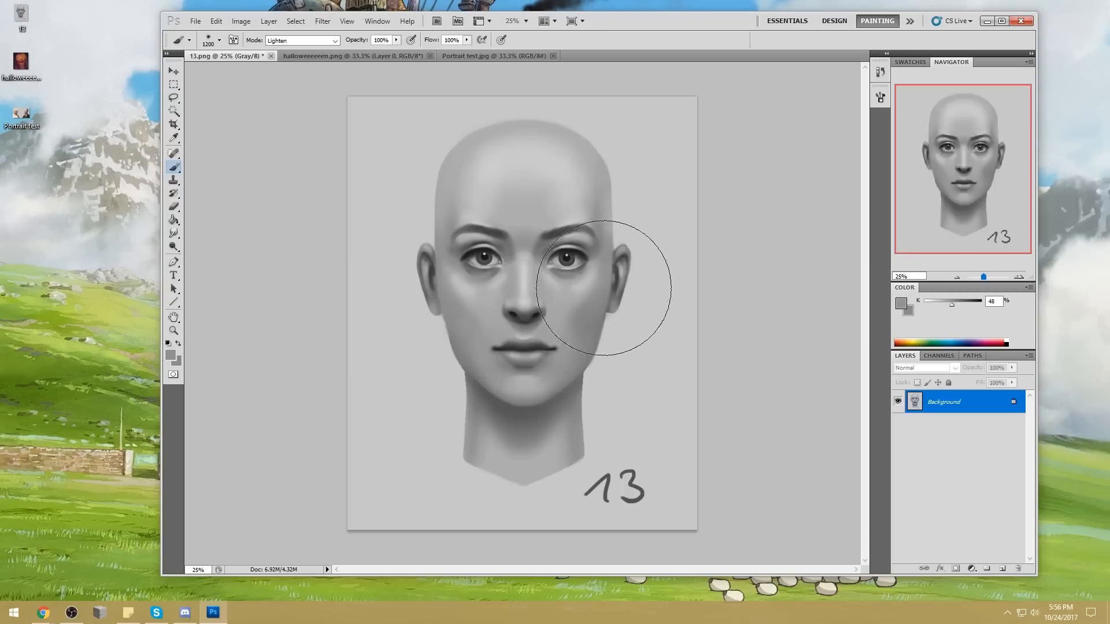
{"action": "left_click", "coordinate": [535, 408], "text": "alt"}
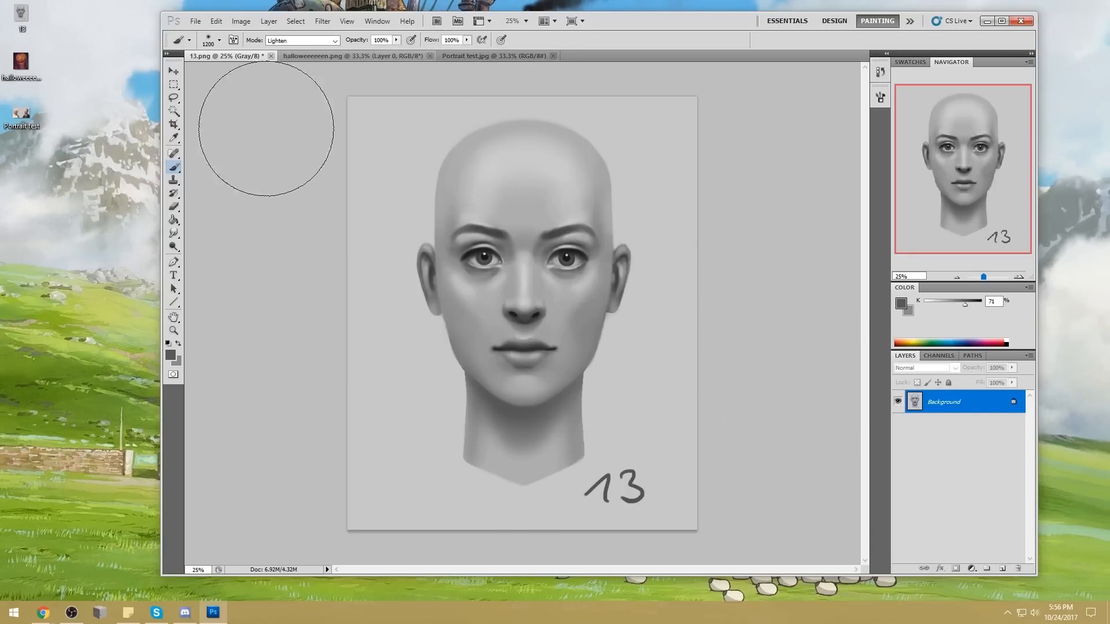
Step: Select the background with the Magic Wand at tolerance 25, invert the selection to the head, hide its edges, and return to the brush
{"action": "left_click", "coordinate": [174, 111]}
{"action": "left_click", "coordinate": [601, 390]}
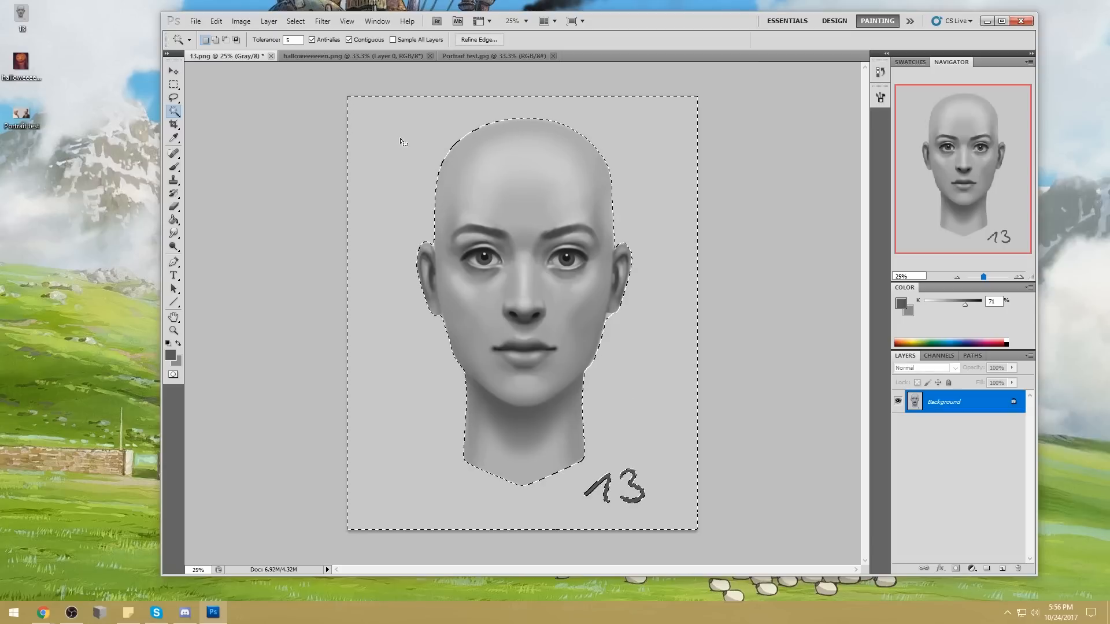
{"action": "key", "text": "Return"}
{"action": "type", "text": "25"}
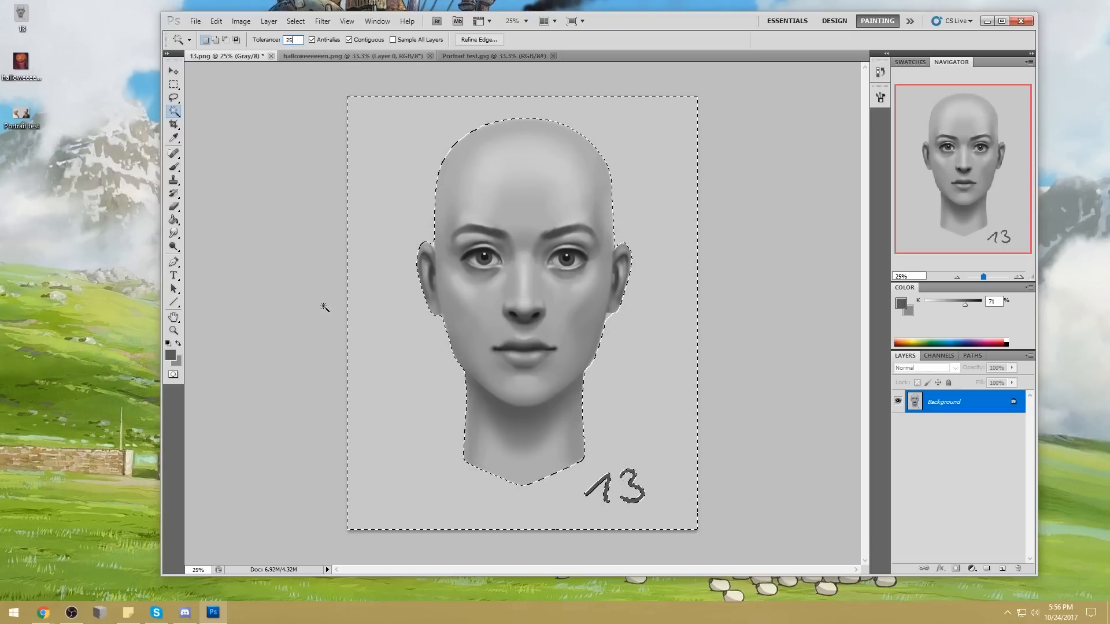
{"action": "left_click", "coordinate": [454, 408]}
{"action": "key", "text": "m"}
{"action": "right_click", "coordinate": [625, 346]}
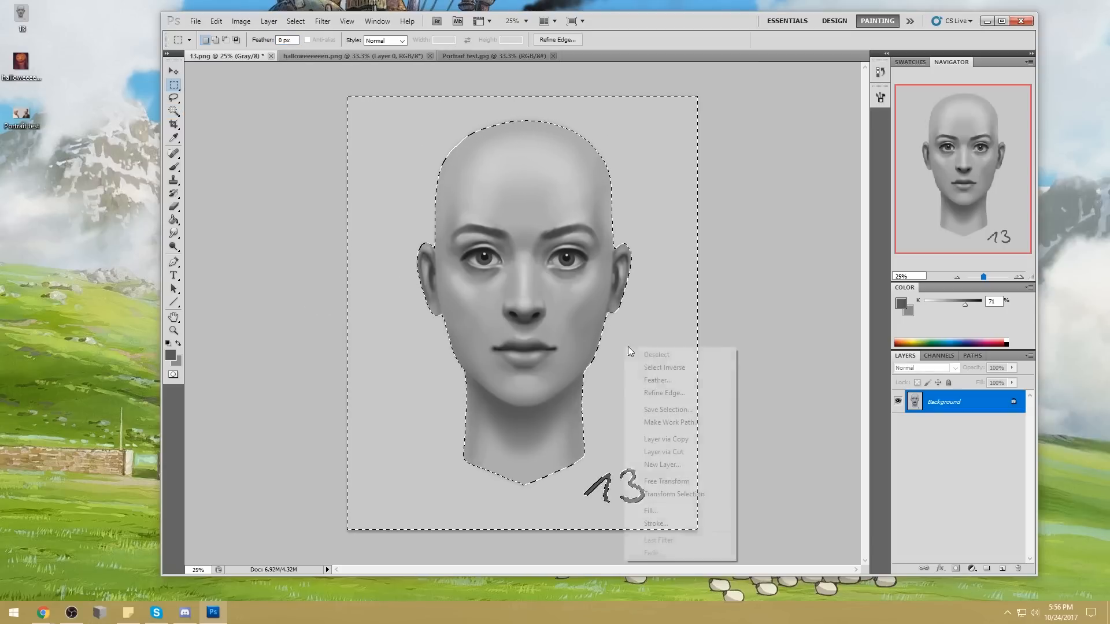
{"action": "left_click", "coordinate": [670, 368]}
{"action": "key", "text": "ctrl+h"}
{"action": "key", "text": "b"}
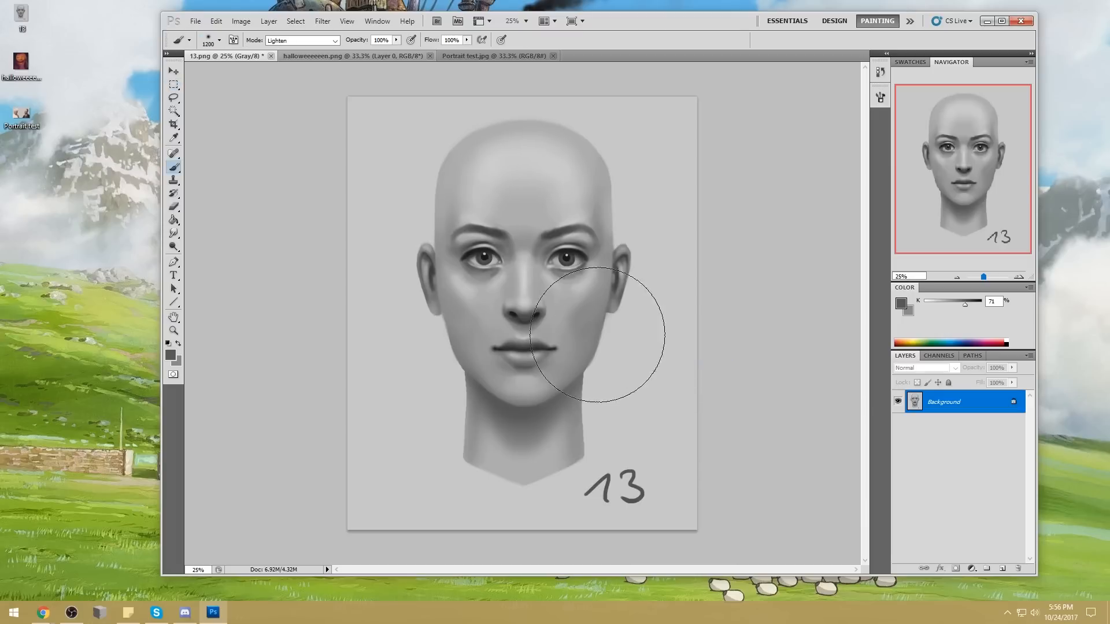
Step: Try to shade the jaw and lower face with a dark tone sampled from the lips, using Darken mode at 44% opacity
{"action": "left_click", "coordinate": [532, 344], "text": "alt"}
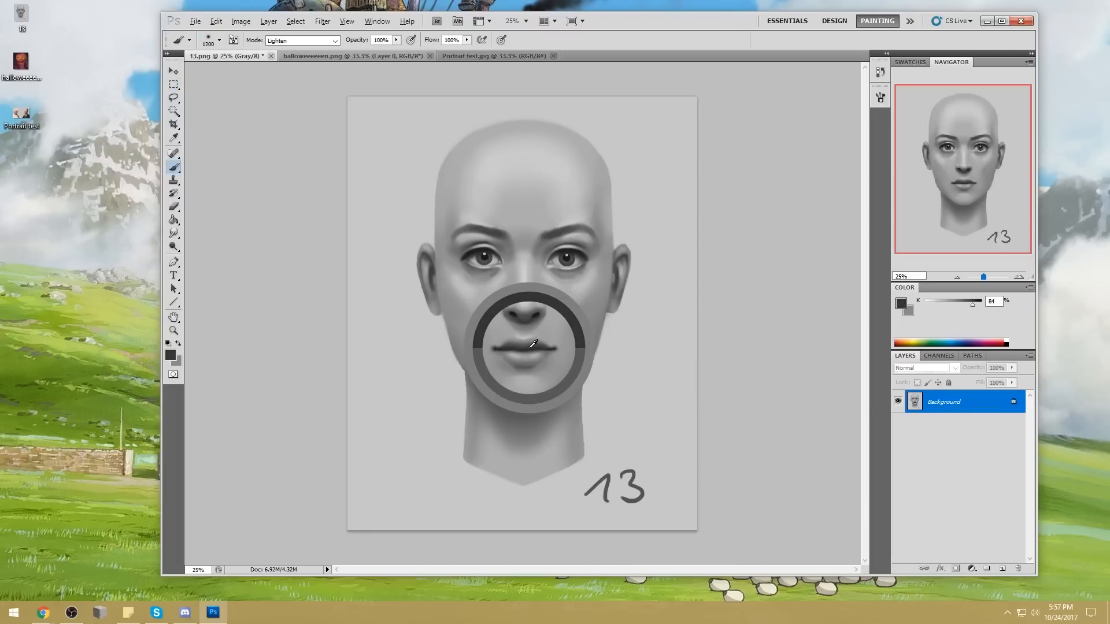
{"action": "left_click", "coordinate": [300, 40]}
{"action": "left_click", "coordinate": [291, 95]}
{"action": "left_click", "coordinate": [397, 40]}
{"action": "mouse_move", "coordinate": [611, 332]}
{"action": "left_mouse_down"}
{"action": "mouse_move", "coordinate": [570, 375]}
{"action": "mouse_move", "coordinate": [514, 390]}
{"action": "mouse_move", "coordinate": [471, 371]}
{"action": "left_mouse_up"}
{"action": "key", "text": "ctrl+z"}
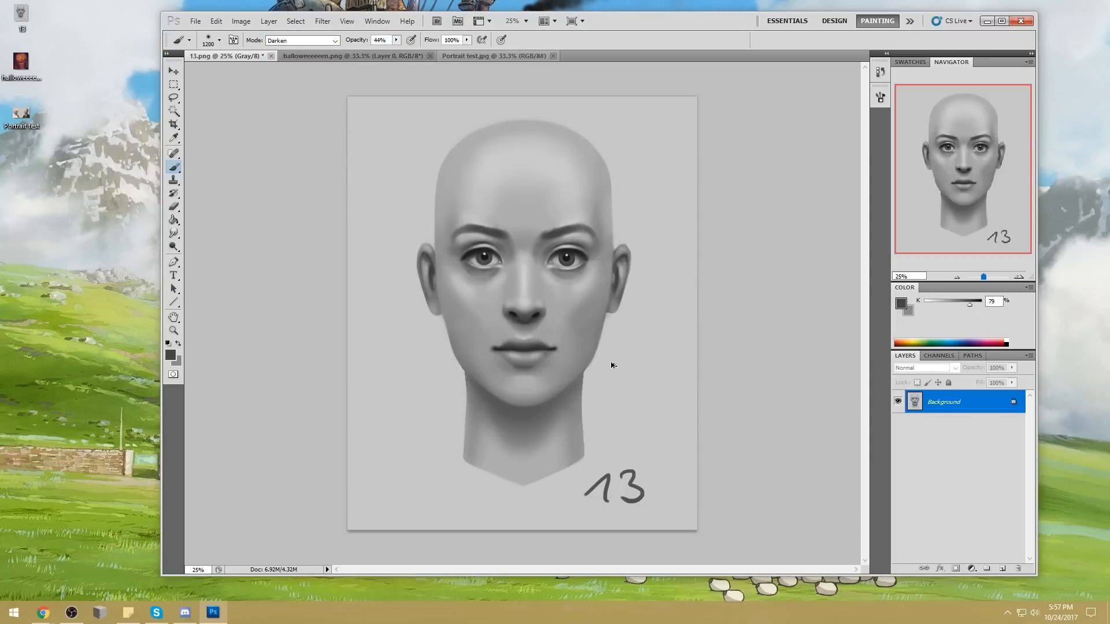
{"action": "left_click_drag", "start_coordinate": [567, 400], "coordinate": [456, 383]}
{"action": "key", "text": "ctrl+z"}
Step: Try a subtler shading stroke across the lower face with the brush opacity at 21%
{"action": "left_click", "coordinate": [397, 40]}
{"action": "left_click_drag", "start_coordinate": [399, 51], "coordinate": [383, 51]}
{"action": "mouse_move", "coordinate": [595, 336]}
{"action": "left_mouse_down"}
{"action": "mouse_move", "coordinate": [545, 374]}
{"action": "mouse_move", "coordinate": [431, 312]}
{"action": "left_mouse_up"}
{"action": "key", "text": "ctrl+z"}
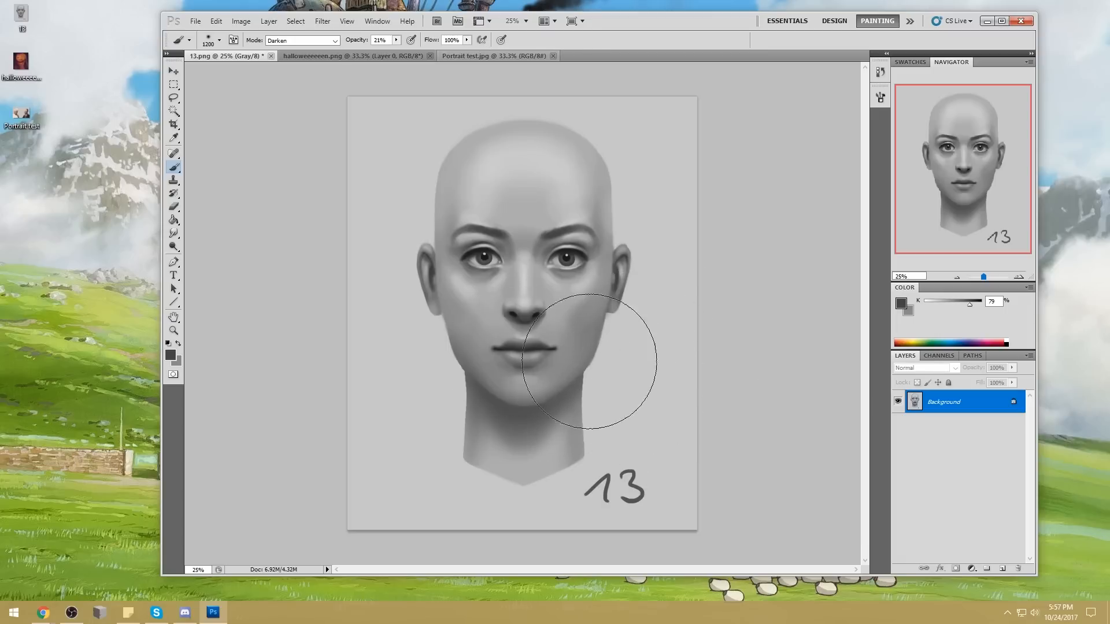
Step: Return the brush mode to Normal, choose the 80 px textured brush, and sample the light cheek tone
{"action": "left_click", "coordinate": [574, 293], "text": "alt"}
{"action": "left_click", "coordinate": [301, 41]}
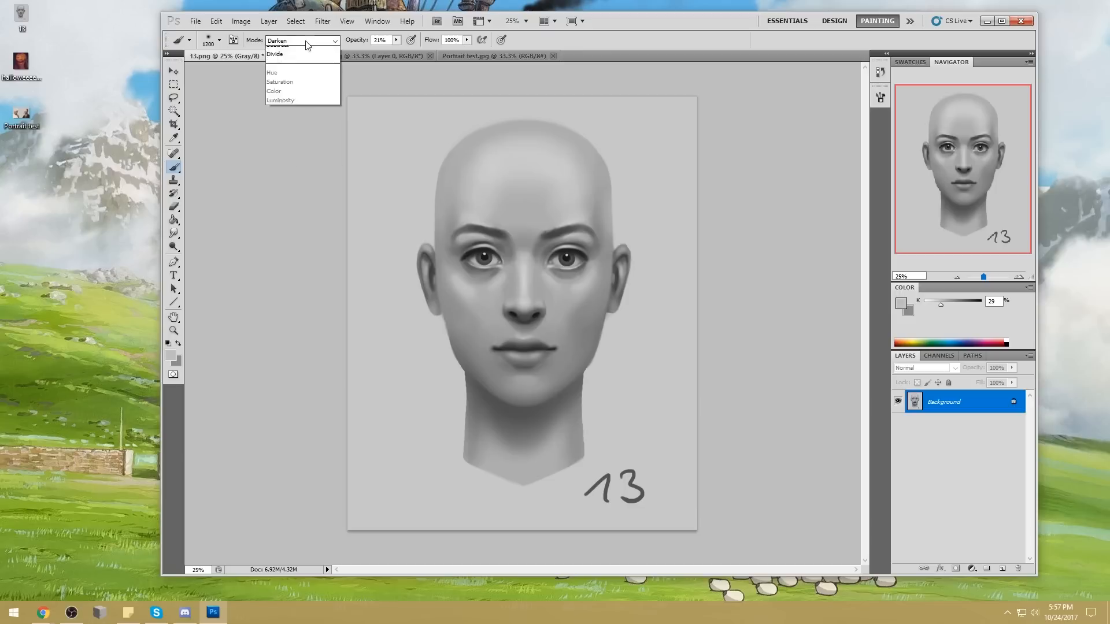
{"action": "left_click", "coordinate": [314, 52]}
{"action": "key", "text": "e"}
{"action": "key", "text": "b"}
{"action": "right_click", "coordinate": [678, 263]}
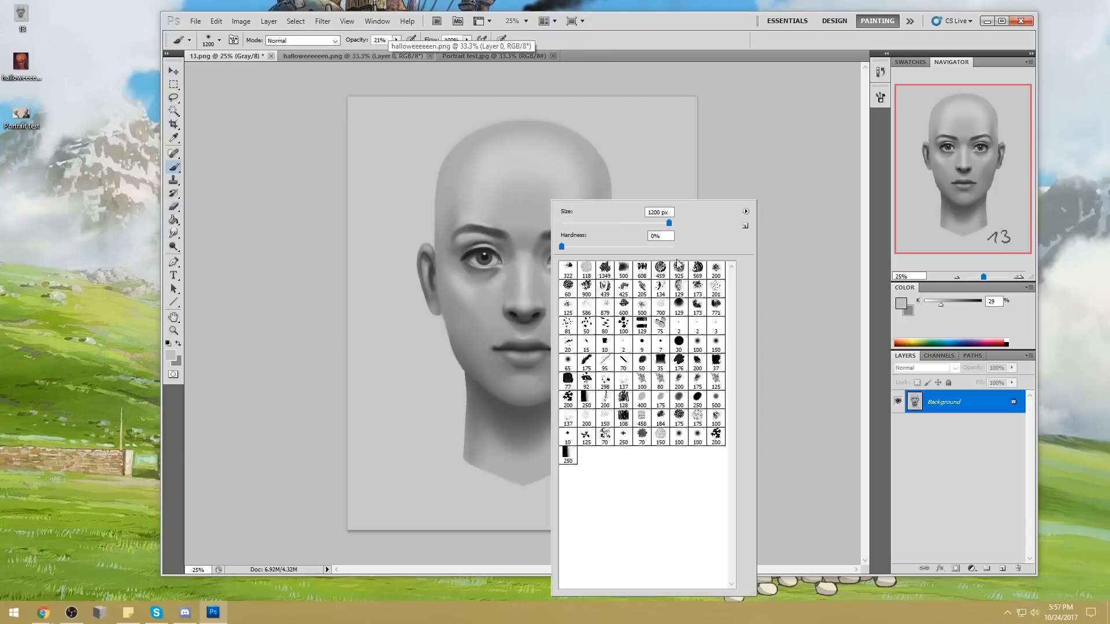
{"action": "double_click", "coordinate": [661, 381]}
{"action": "left_click", "coordinate": [578, 287], "text": "alt"}
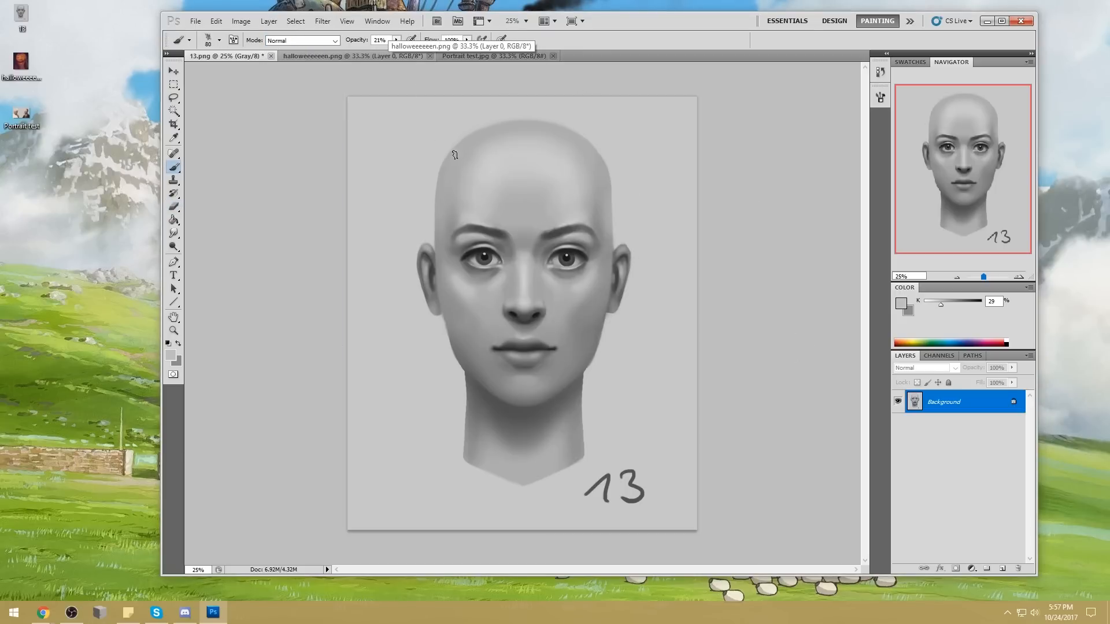
{"action": "key", "text": "bracketright"}
{"action": "key", "text": "bracketright"}
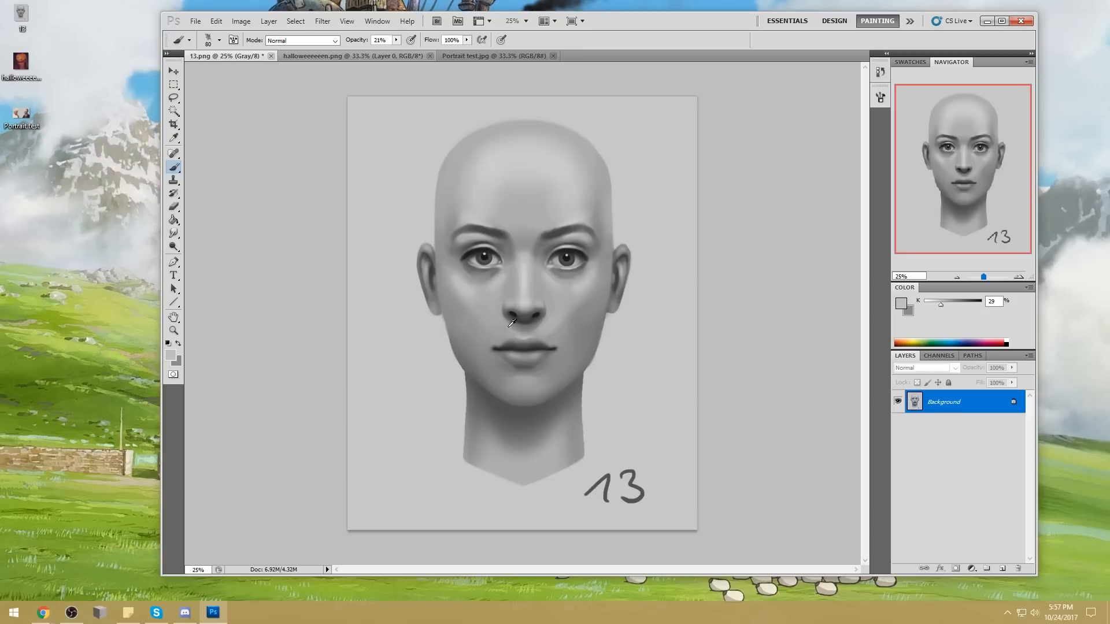
Step: Set the brush opacity to 100%, dab the chin with a tone sampled from the face, and switch to the Smudge tool
{"action": "key", "text": "alt"}
{"action": "left_click", "coordinate": [527, 302], "text": "alt"}
{"action": "left_click", "coordinate": [396, 40]}
{"action": "left_click_drag", "start_coordinate": [433, 58], "coordinate": [457, 55]}
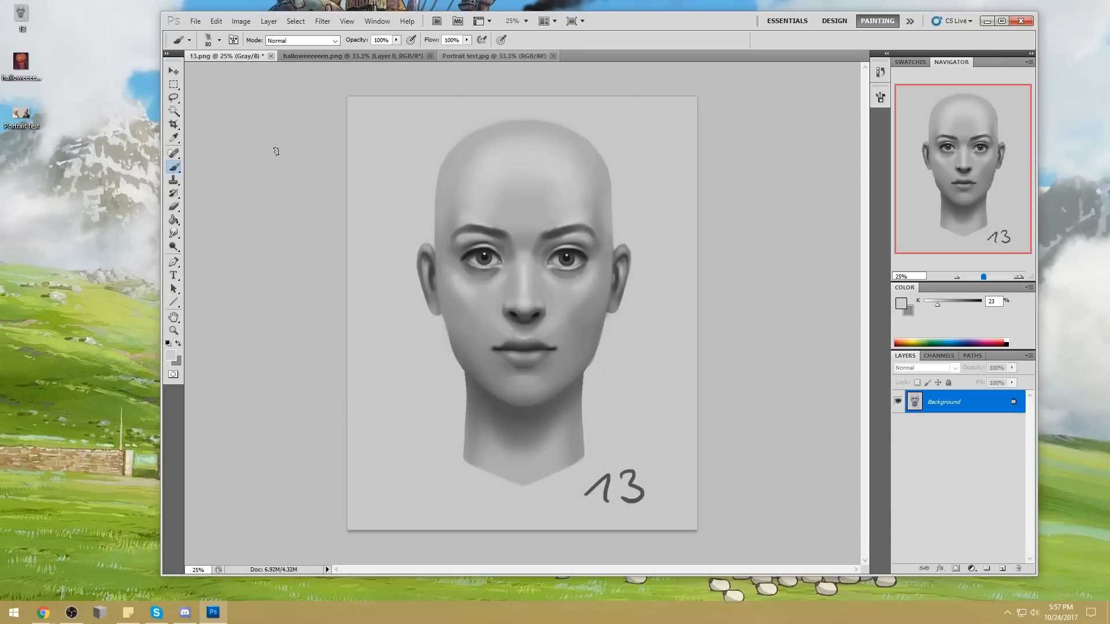
{"action": "left_click", "coordinate": [548, 329], "text": "alt"}
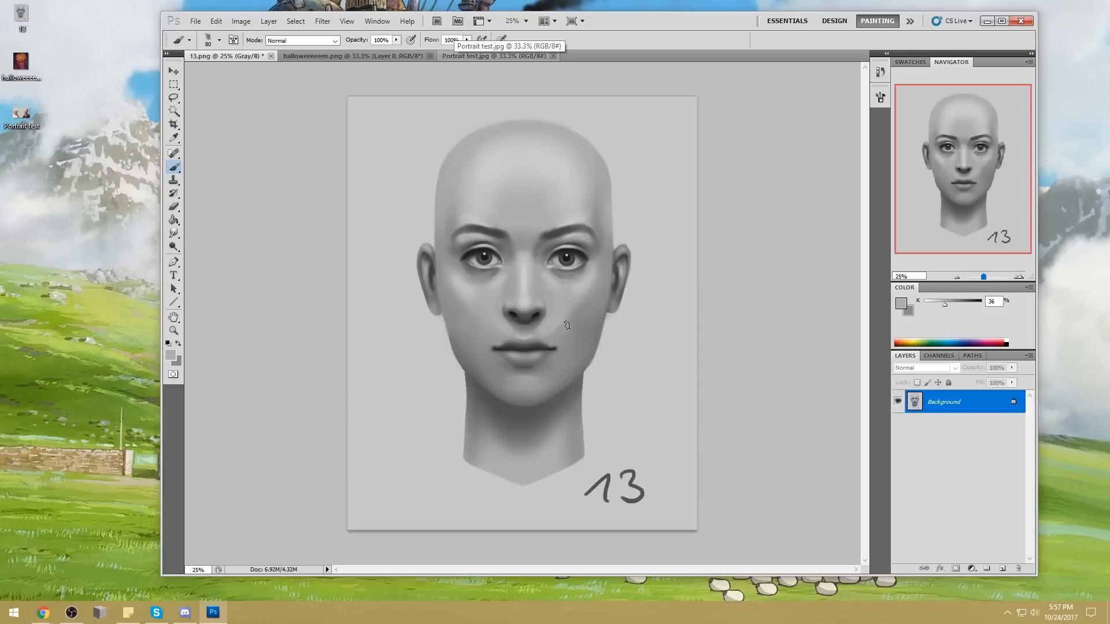
{"action": "left_click", "coordinate": [506, 333], "text": "alt"}
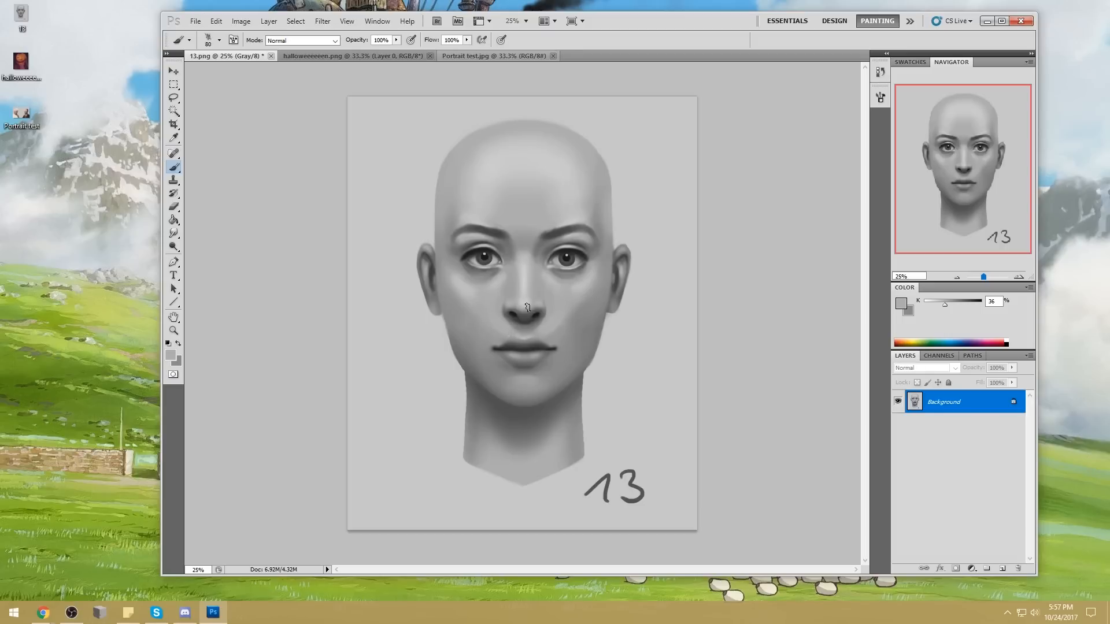
{"action": "left_click", "coordinate": [564, 302], "text": "alt"}
{"action": "key", "text": "bracketright"}
{"action": "mouse_move", "coordinate": [532, 386]}
{"action": "left_mouse_down"}
{"action": "mouse_move", "coordinate": [502, 386]}
{"action": "mouse_move", "coordinate": [533, 384]}
{"action": "left_mouse_up"}
{"action": "left_click_drag", "start_coordinate": [173, 234], "coordinate": [242, 253]}
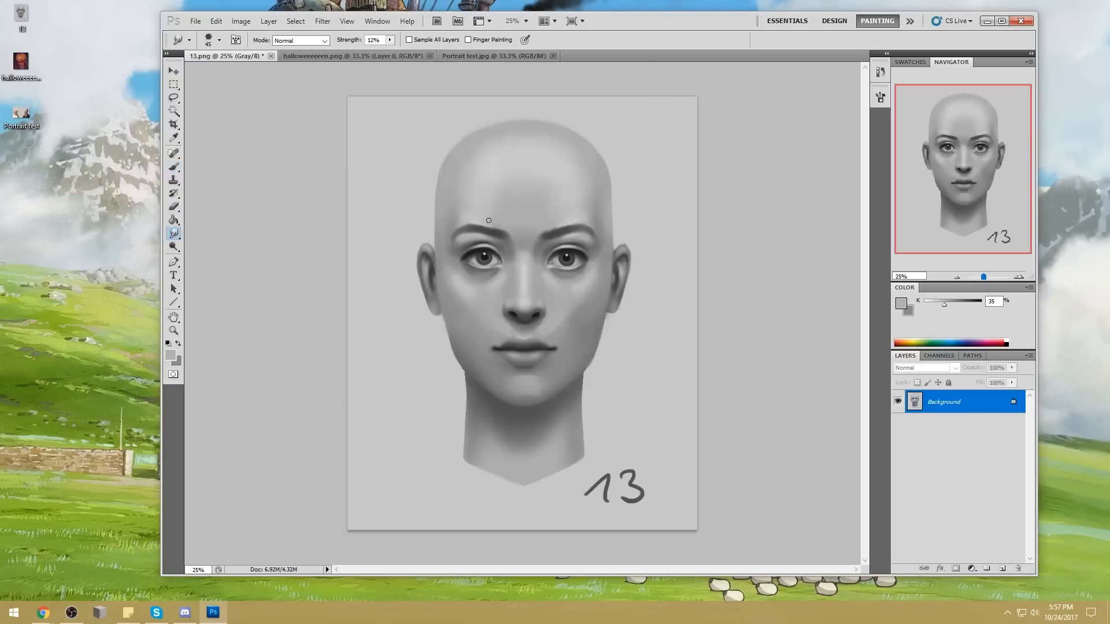
Step: Compare the cheek's and chin's gray values in the foreground Color Picker
{"action": "left_click", "coordinate": [903, 306]}
{"action": "left_click", "coordinate": [582, 283]}
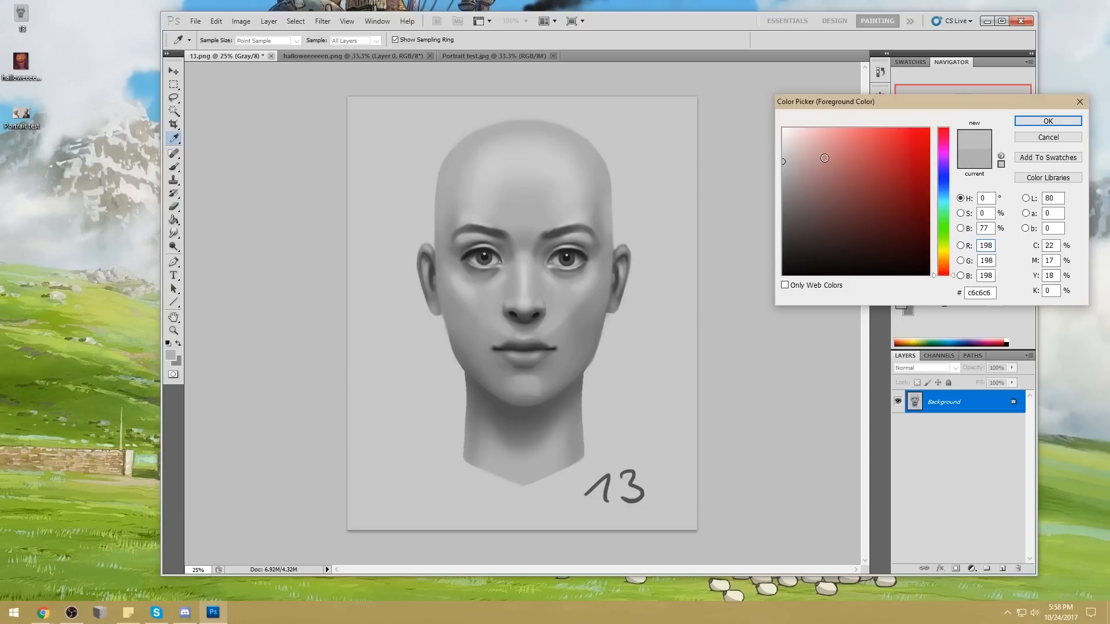
{"action": "left_click", "coordinate": [530, 380]}
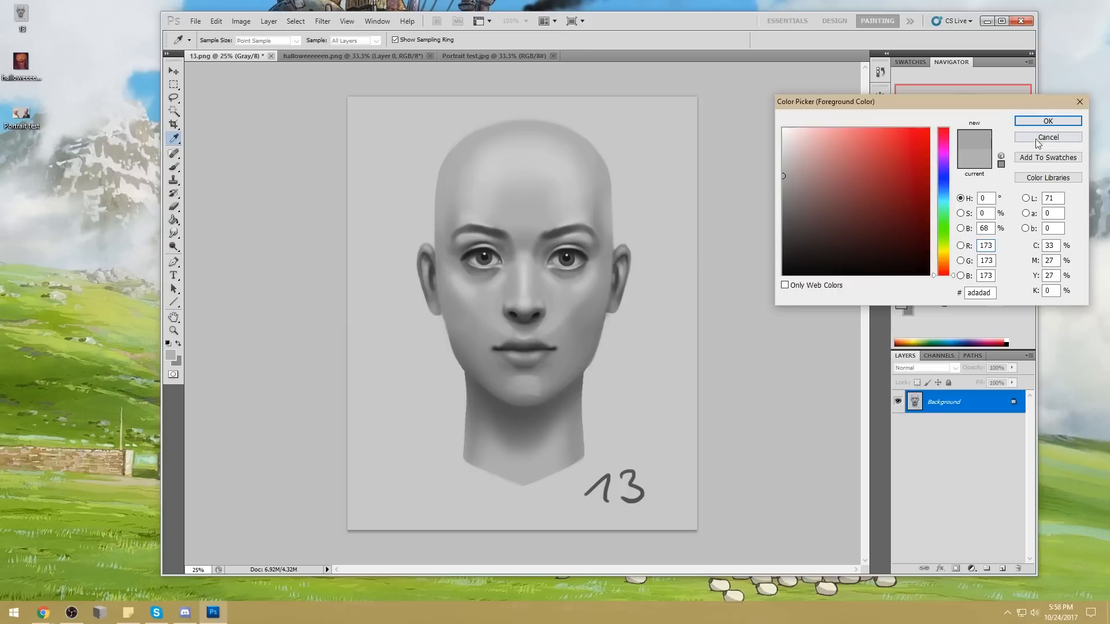
{"action": "left_click", "coordinate": [1047, 121]}
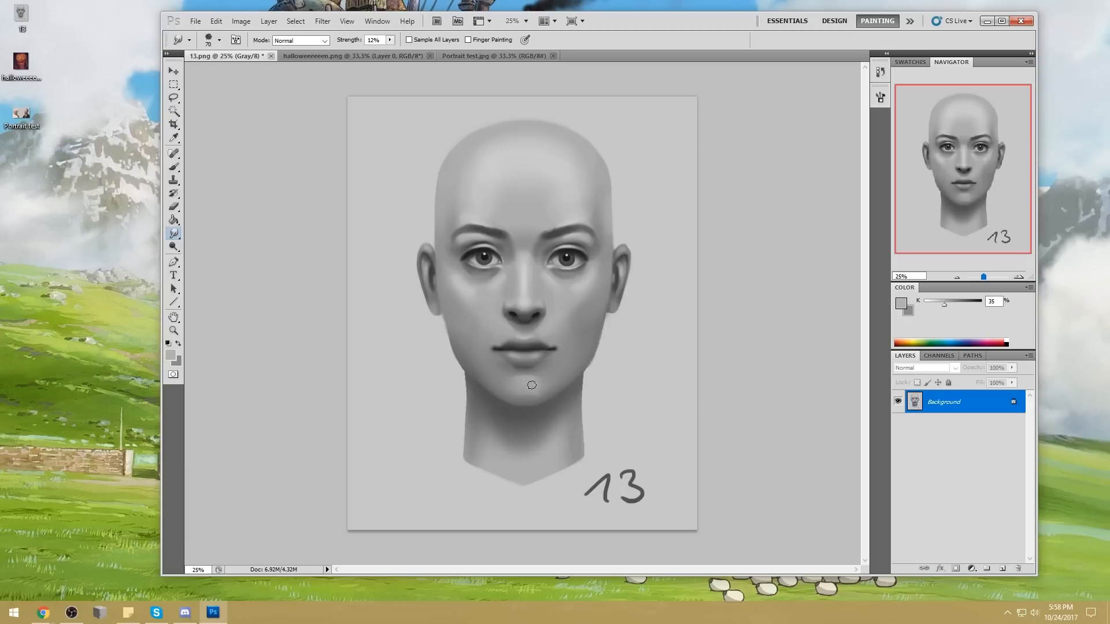
Step: Try painting across the cheeks with a tone sampled from the chin, undo it, and return to the Smudge tool
{"action": "key", "text": "b"}
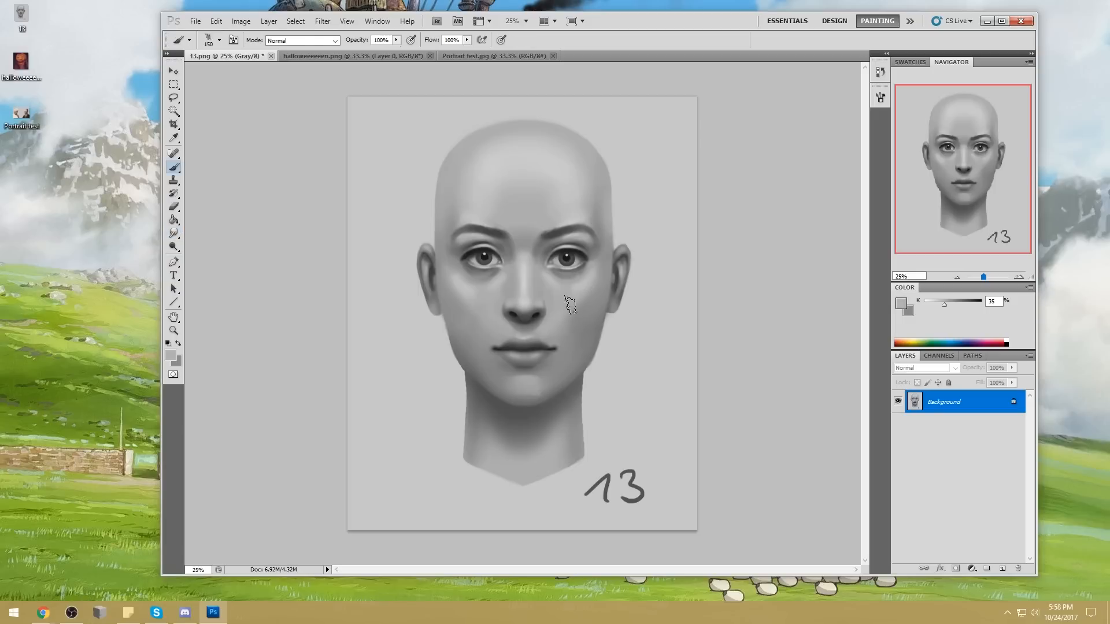
{"action": "left_click", "coordinate": [532, 379], "text": "alt"}
{"action": "left_click_drag", "start_coordinate": [591, 280], "coordinate": [478, 307]}
{"action": "key", "text": "ctrl+z"}
{"action": "left_click", "coordinate": [174, 233]}
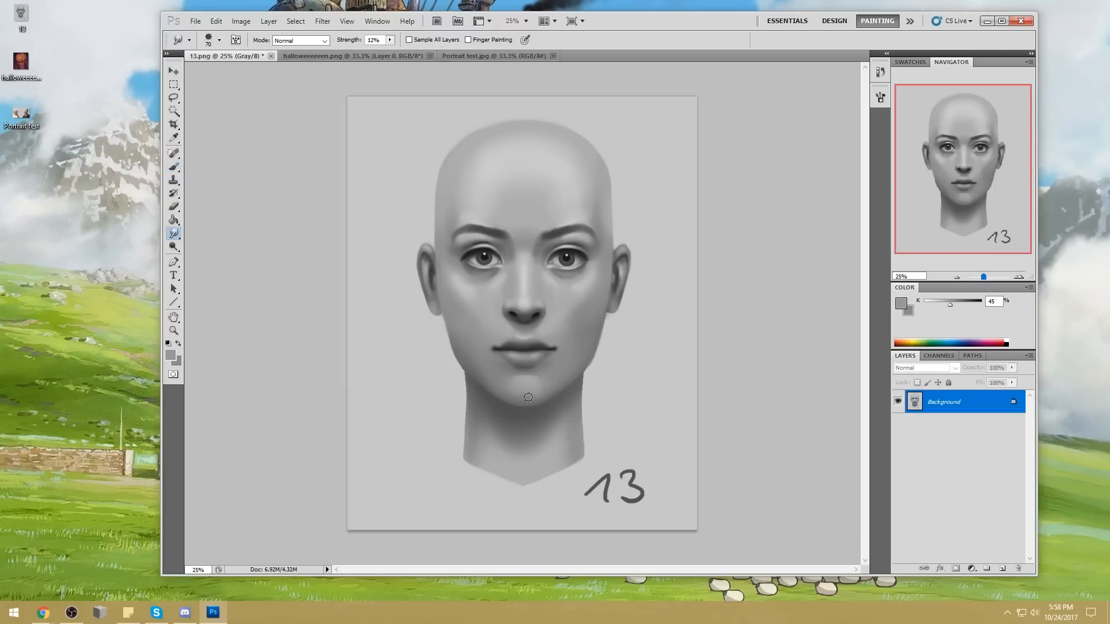
Step: Paint a light patch on the chin with the brighter tone sampled from the cheek
{"action": "key", "text": "b"}
{"action": "left_click", "coordinate": [579, 295], "text": "alt"}
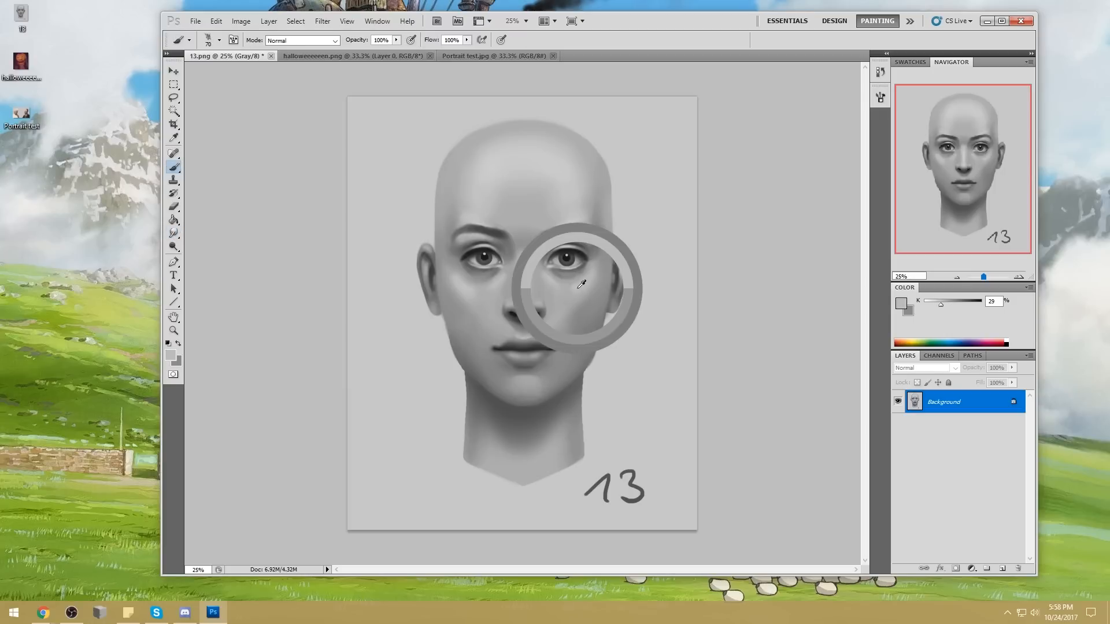
{"action": "left_click_drag", "start_coordinate": [535, 383], "coordinate": [531, 382]}
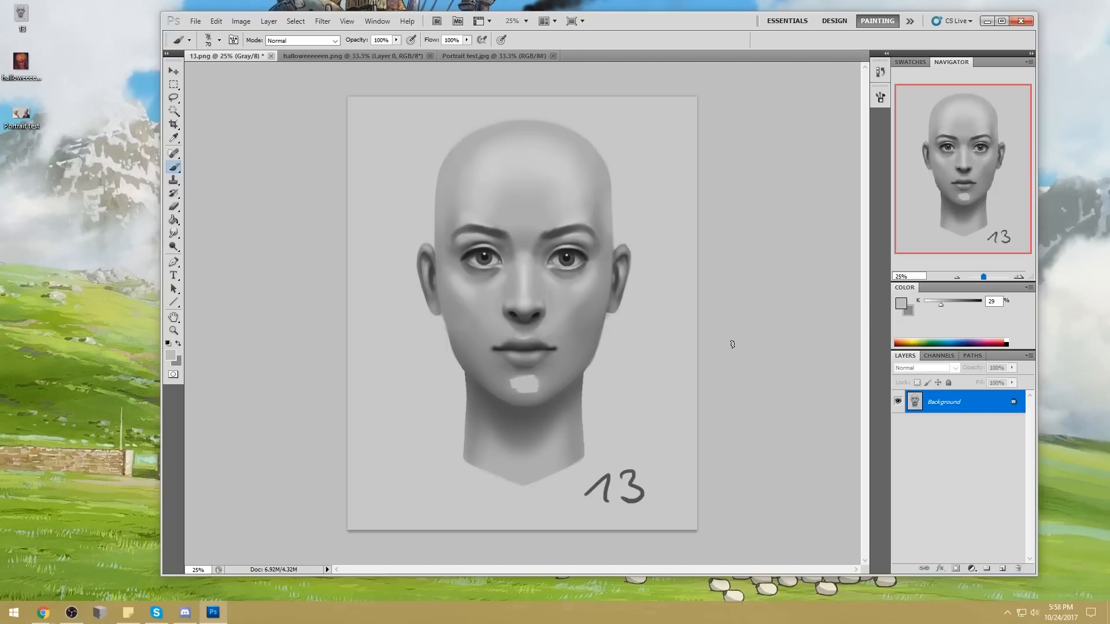
Step: Undo the light patch on the chin and return to the Smudge tool
{"action": "key", "text": "ctrl+z"}
{"action": "left_click", "coordinate": [174, 233]}
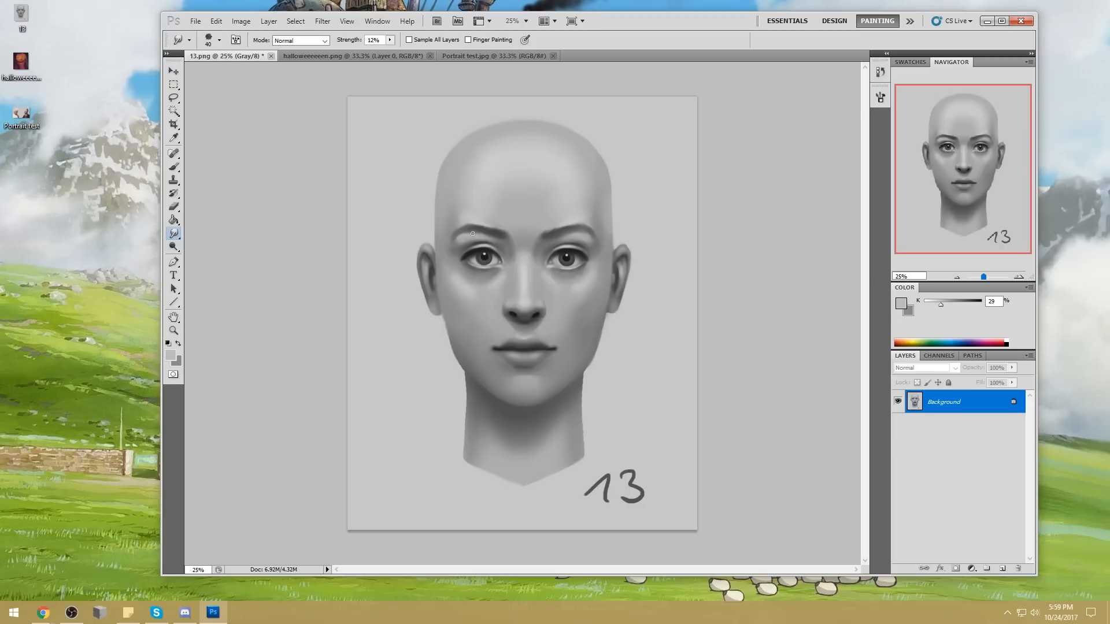
Step: Set up a 700 px brush in Darken mode with a shadow tone sampled beside the outer eye corner
{"action": "key", "text": "b"}
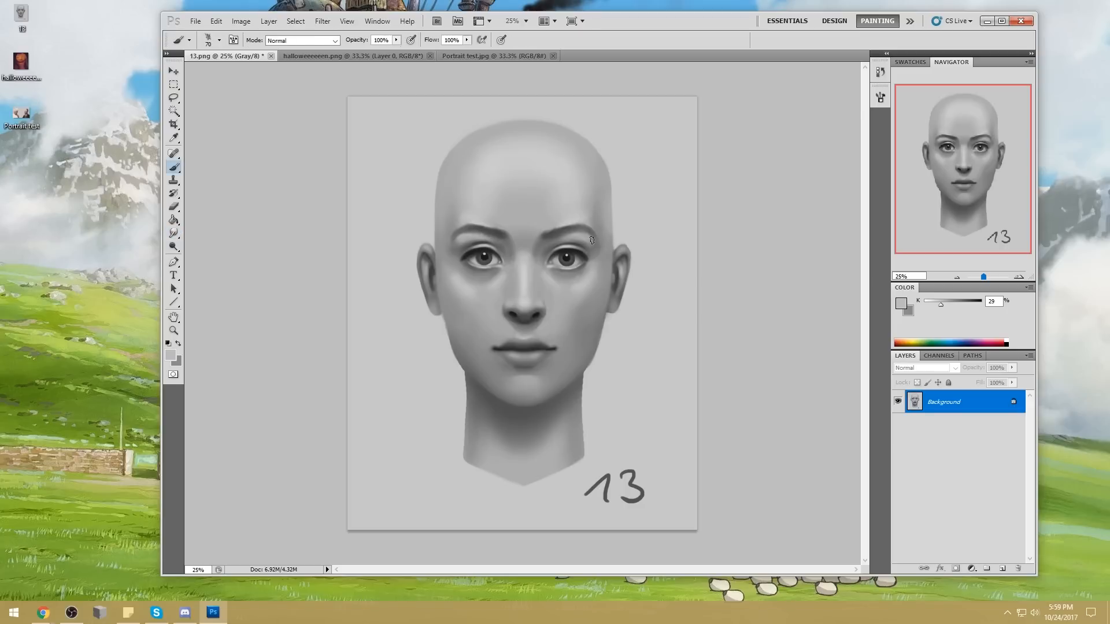
{"action": "right_click", "coordinate": [593, 238]}
{"action": "left_click", "coordinate": [804, 164]}
{"action": "left_click", "coordinate": [593, 250], "text": "alt"}
{"action": "key", "text": "bracketright"}
{"action": "key", "text": "bracketright"}
{"action": "key", "text": "bracketright"}
{"action": "key", "text": "bracketright"}
{"action": "key", "text": "bracketright"}
{"action": "key", "text": "bracketright"}
{"action": "key", "text": "bracketright"}
{"action": "key", "text": "bracketright"}
{"action": "left_click", "coordinate": [318, 41]}
{"action": "left_click", "coordinate": [305, 100]}
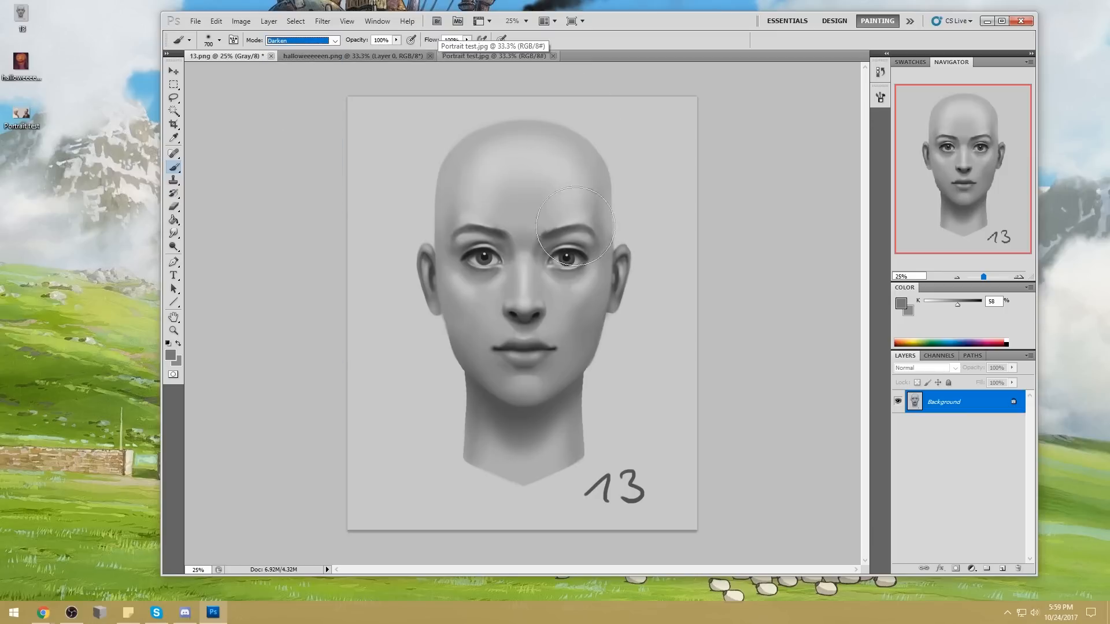
Step: Sample tones around the brow and outer eye corner, and set the brush opacity to 45%
{"action": "left_click", "coordinate": [582, 231], "text": "alt"}
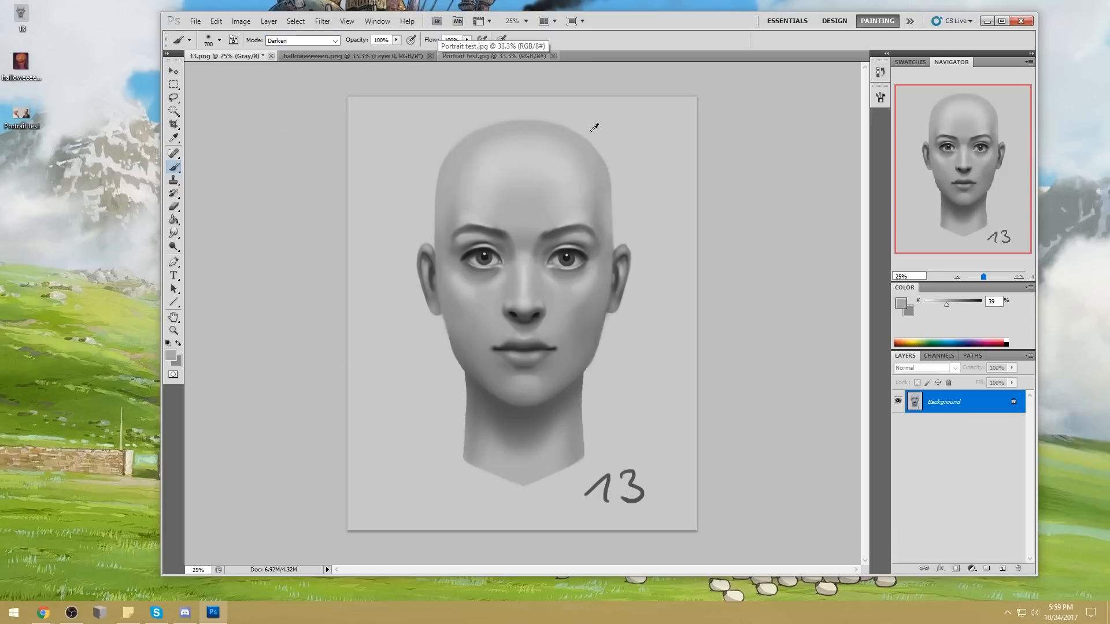
{"action": "left_click", "coordinate": [572, 242], "text": "alt"}
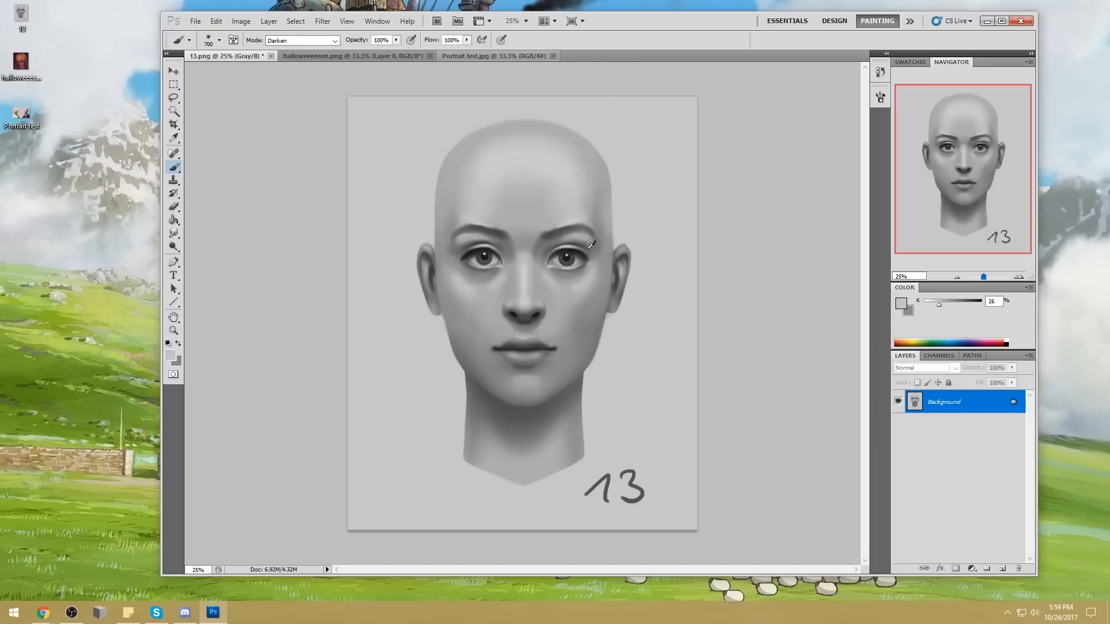
{"action": "left_click", "coordinate": [591, 247], "text": "alt"}
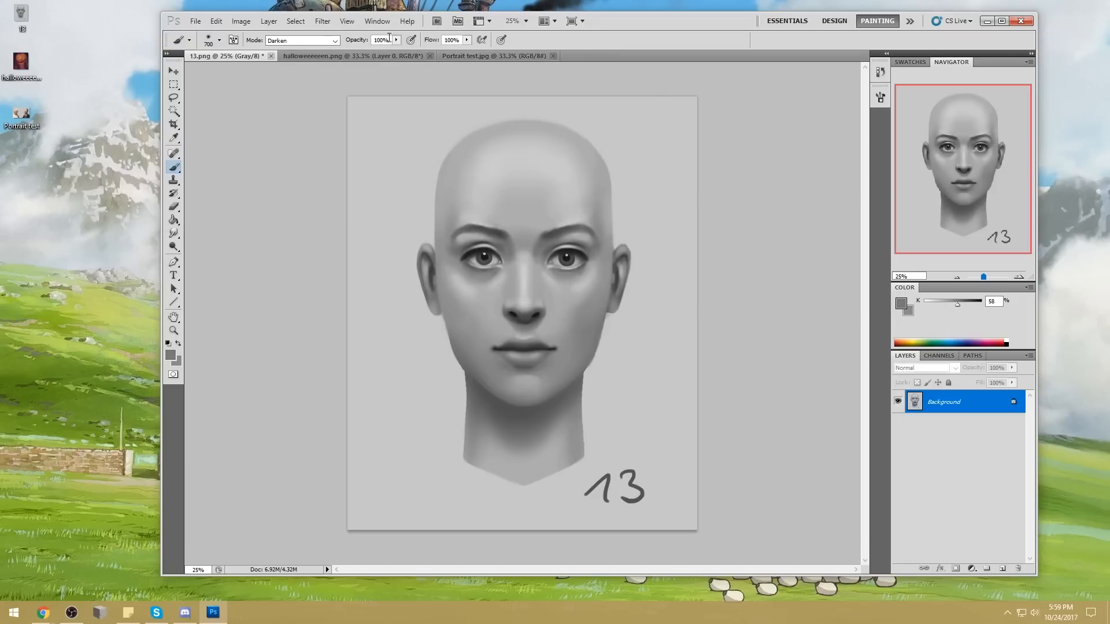
{"action": "key", "text": "4"}
{"action": "key", "text": "5"}
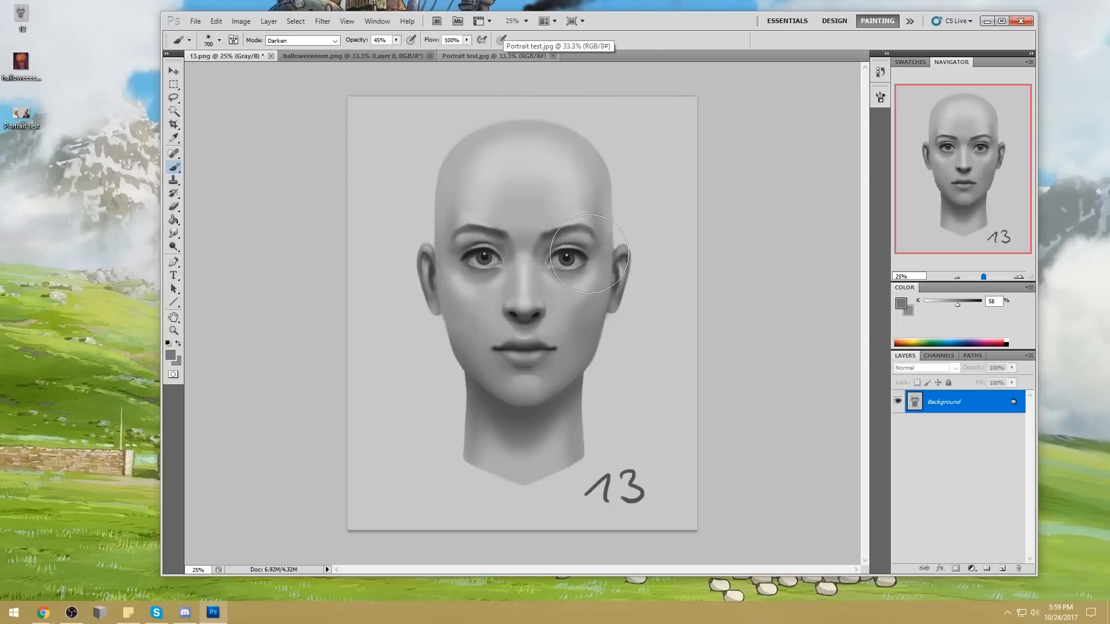
Step: Compare the forehead's gray tone with the shading around both eyes by sampling each area
{"action": "left_click", "coordinate": [535, 154], "text": "alt"}
{"action": "left_click", "coordinate": [536, 149], "text": "alt"}
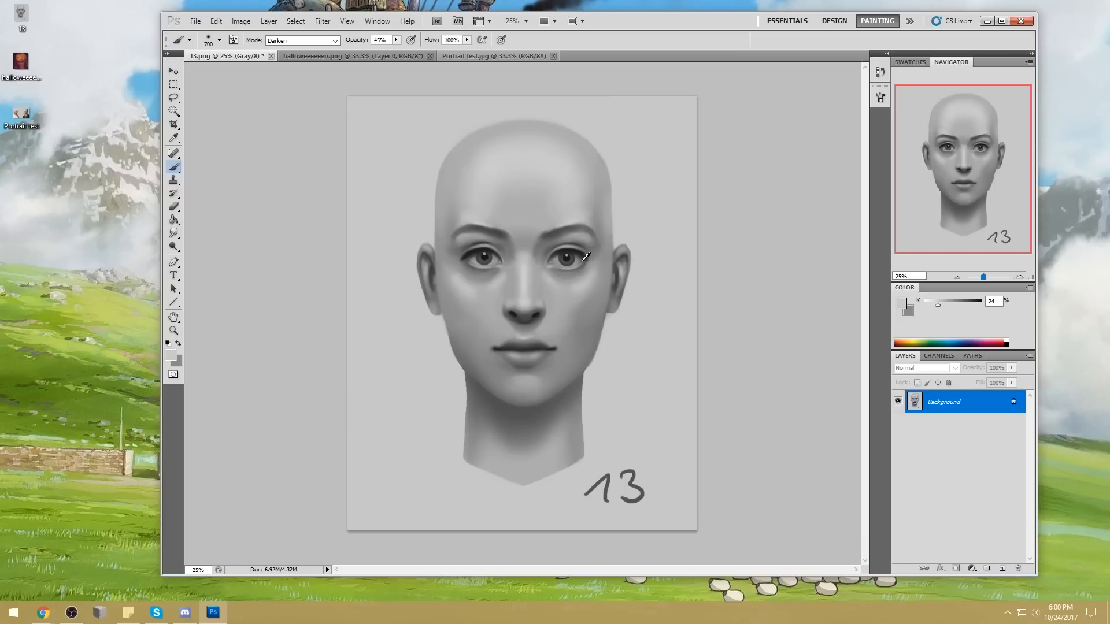
{"action": "left_click", "coordinate": [557, 250], "text": "alt"}
{"action": "left_click", "coordinate": [485, 254], "text": "alt"}
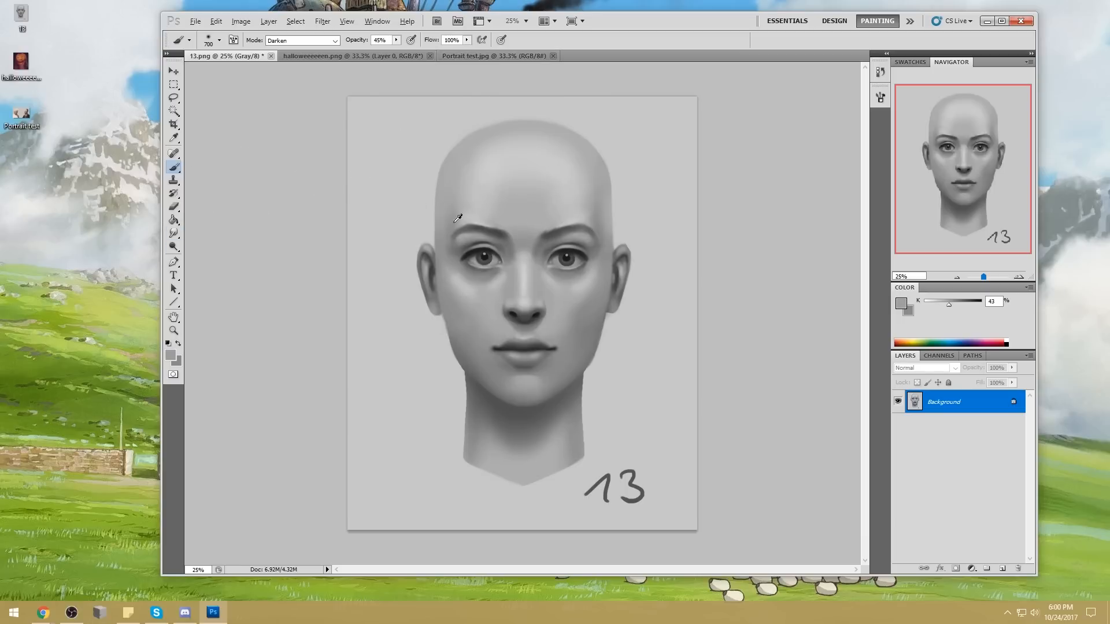
{"action": "left_click", "coordinate": [466, 246], "text": "alt"}
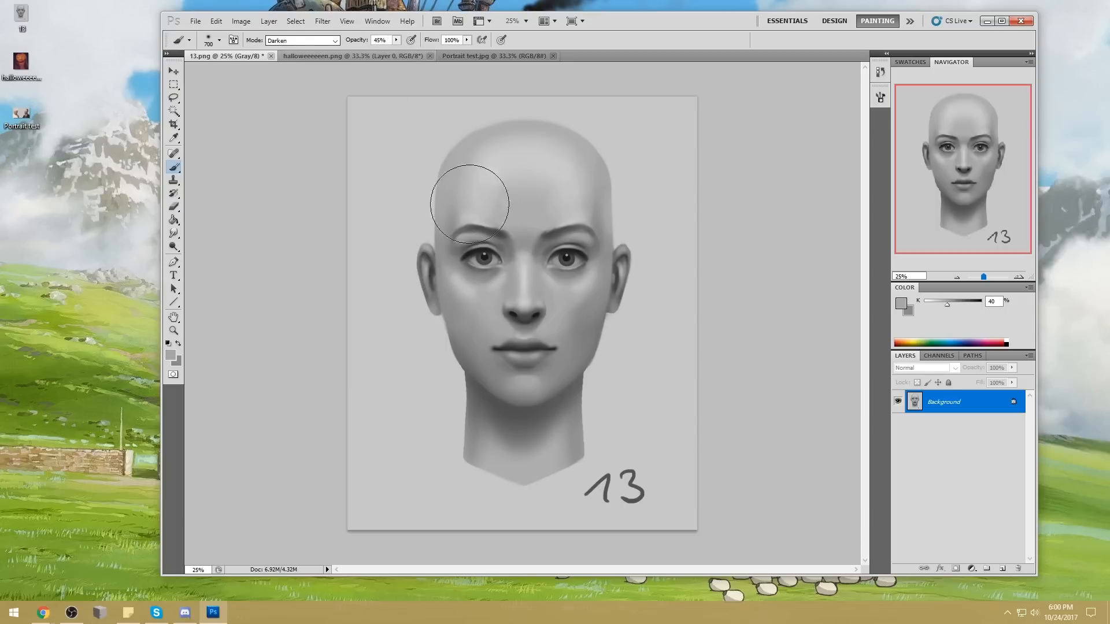
Step: Reduce the brush to 250 px and sample the dark tone of the eyebrow
{"action": "key", "text": "bracketleft"}
{"action": "key", "text": "bracketleft"}
{"action": "key", "text": "bracketleft"}
{"action": "key", "text": "bracketleft"}
{"action": "key", "text": "bracketleft"}
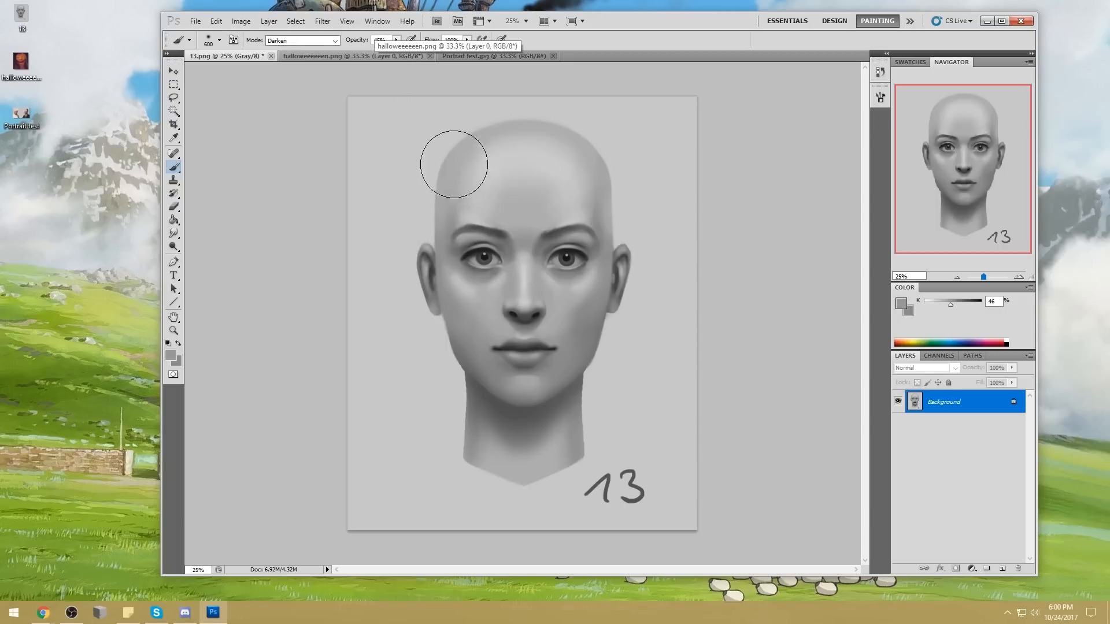
{"action": "left_click", "coordinate": [478, 226], "text": "alt"}
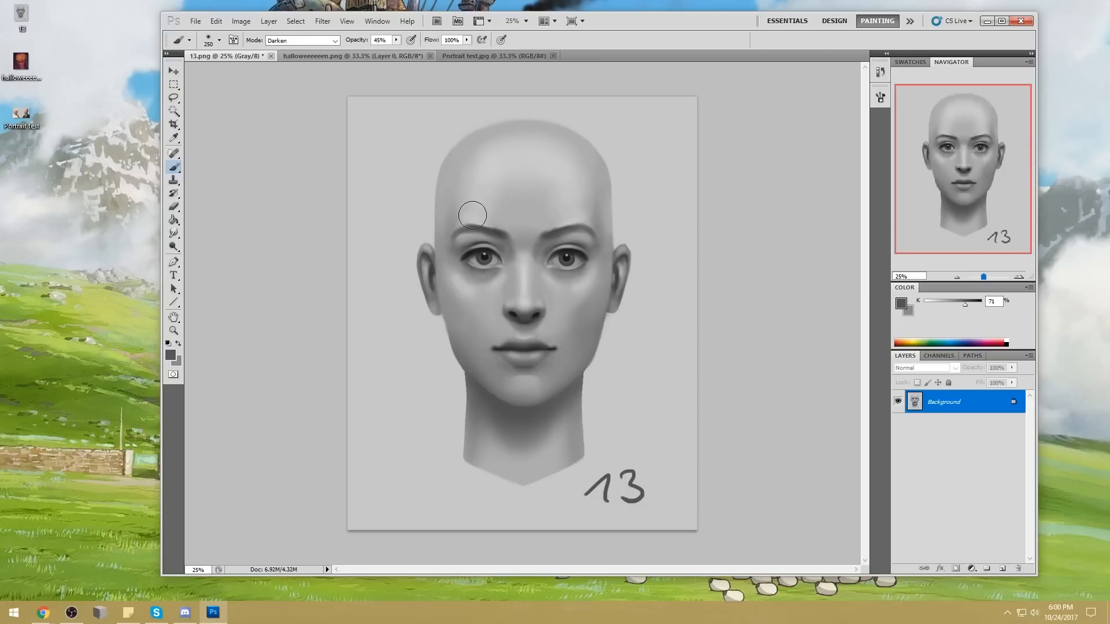
Step: Add a new layer above the Background and convert the image to RGB Color without flattening
{"action": "left_click", "coordinate": [1003, 570]}
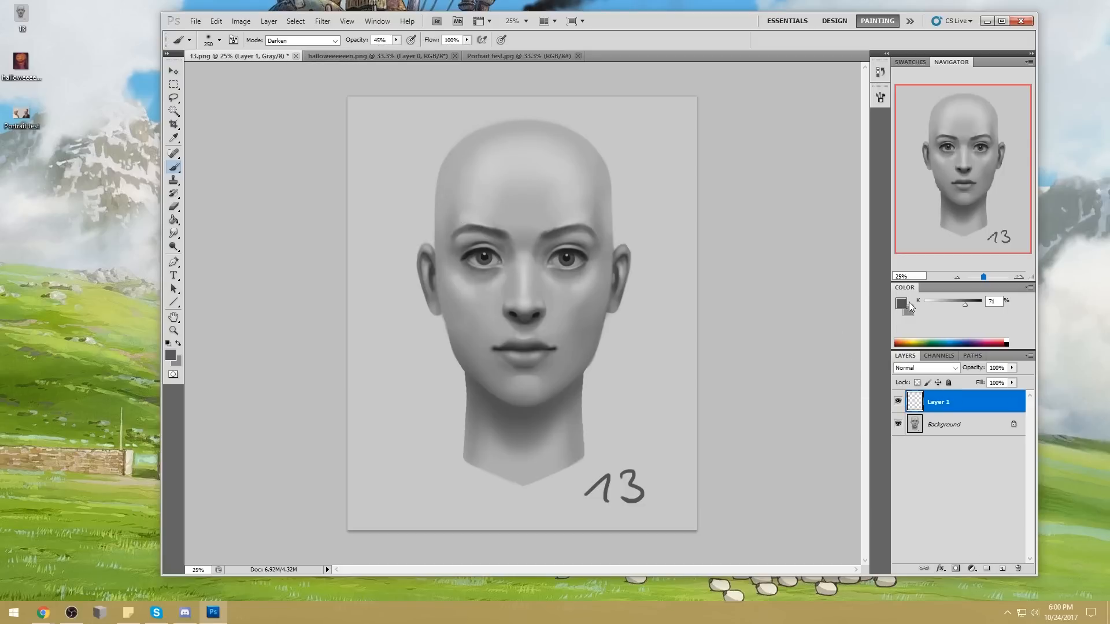
{"action": "left_click", "coordinate": [247, 22]}
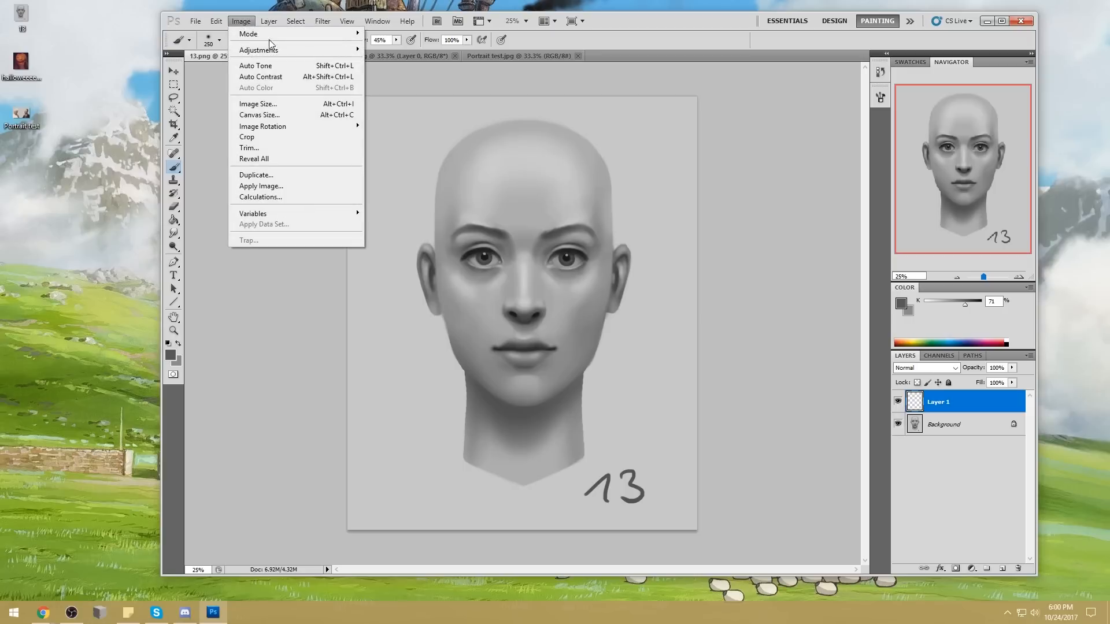
{"action": "mouse_move", "coordinate": [248, 34]}
{"action": "left_click", "coordinate": [191, 77]}
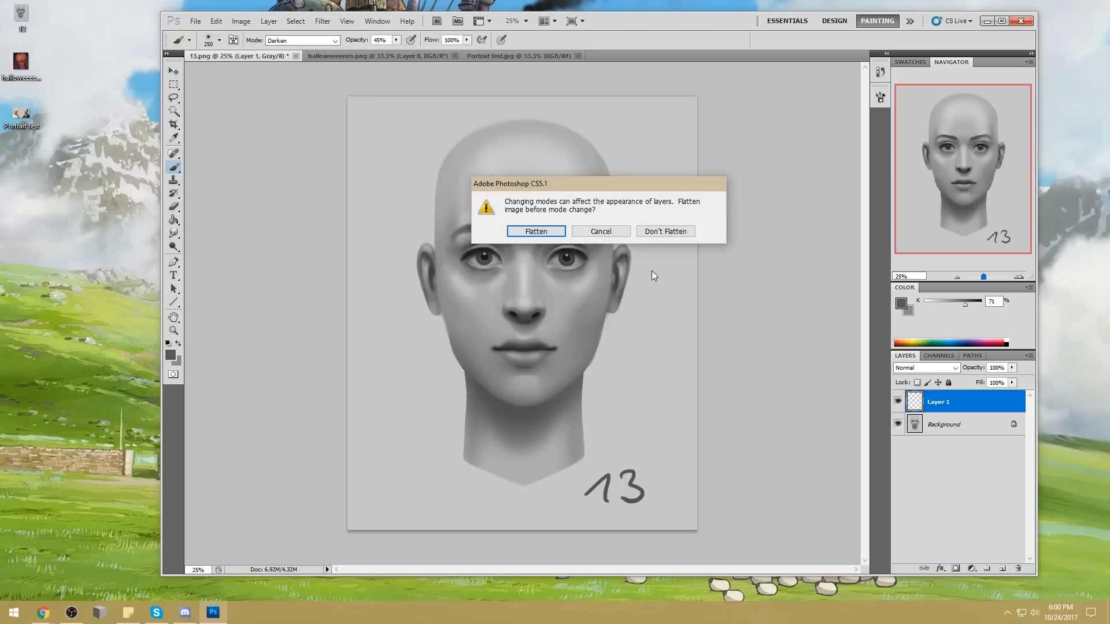
{"action": "left_click", "coordinate": [666, 234]}
Step: Draw a pure red (255, 0, 0) line with a 45 px brush from the temple past the outer eye down the cheek
{"action": "left_click", "coordinate": [898, 343]}
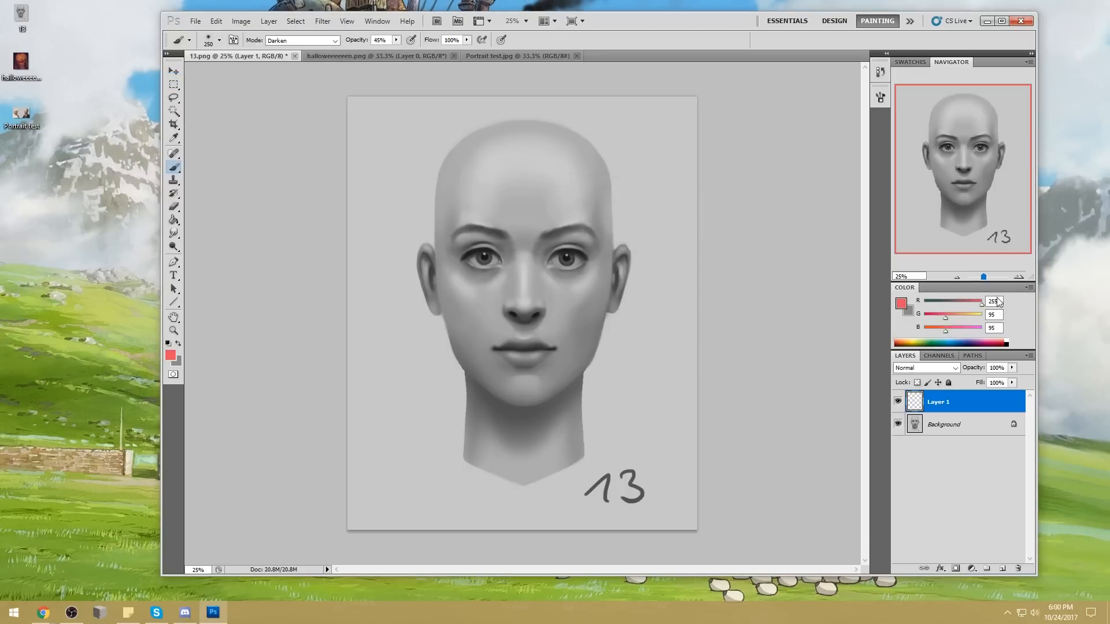
{"action": "left_click", "coordinate": [901, 304]}
{"action": "key", "text": "ctrl+space"}
{"action": "left_click_drag", "start_coordinate": [424, 156], "coordinate": [628, 347]}
{"action": "key", "text": "bracketleft"}
{"action": "key", "text": "bracketleft"}
{"action": "key", "text": "bracketleft"}
{"action": "key", "text": "bracketleft"}
{"action": "key", "text": "bracketleft"}
{"action": "key", "text": "bracketleft"}
{"action": "key", "text": "bracketleft"}
{"action": "key", "text": "bracketleft"}
{"action": "key", "text": "bracketleft"}
{"action": "left_click_drag", "start_coordinate": [353, 121], "coordinate": [347, 248]}
{"action": "left_click_drag", "start_coordinate": [346, 168], "coordinate": [359, 270]}
{"action": "mouse_move", "coordinate": [348, 218]}
{"action": "left_mouse_down"}
{"action": "mouse_move", "coordinate": [386, 290]}
{"action": "mouse_move", "coordinate": [346, 442]}
{"action": "left_mouse_up"}
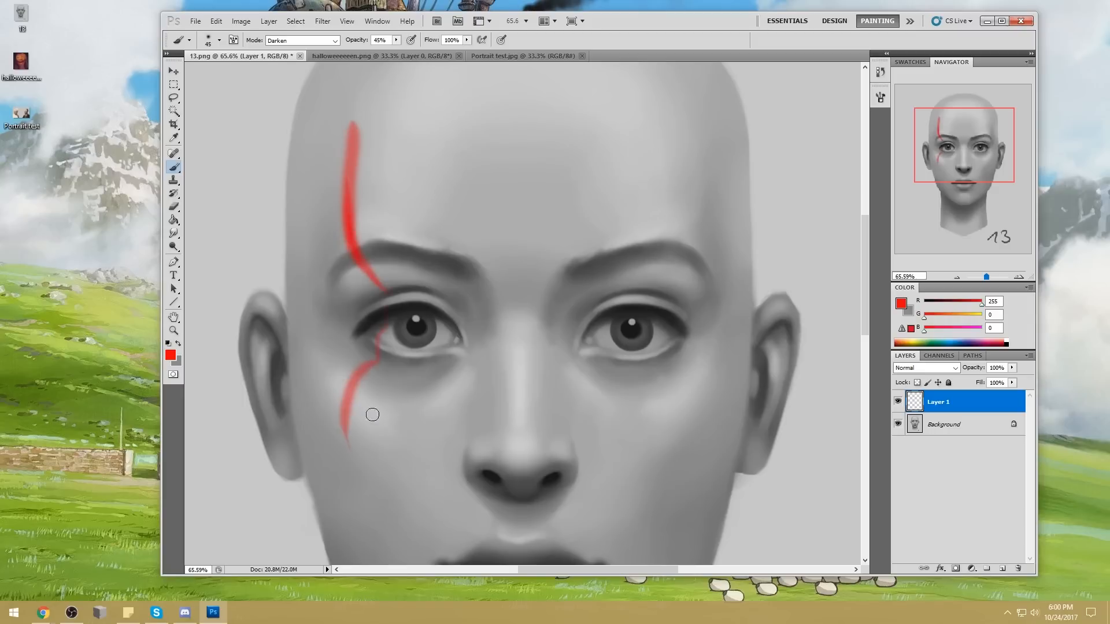
{"action": "left_click_drag", "start_coordinate": [346, 400], "coordinate": [374, 535]}
Step: Number the planes across the forehead 1 to 4 in red, from one temple to the other
{"action": "left_click_drag", "start_coordinate": [302, 195], "coordinate": [312, 233]}
{"action": "left_click_drag", "start_coordinate": [435, 186], "coordinate": [468, 200]}
{"action": "left_click_drag", "start_coordinate": [587, 171], "coordinate": [611, 195]}
{"action": "left_click_drag", "start_coordinate": [724, 168], "coordinate": [739, 184]}
{"action": "left_click_drag", "start_coordinate": [733, 167], "coordinate": [735, 200]}
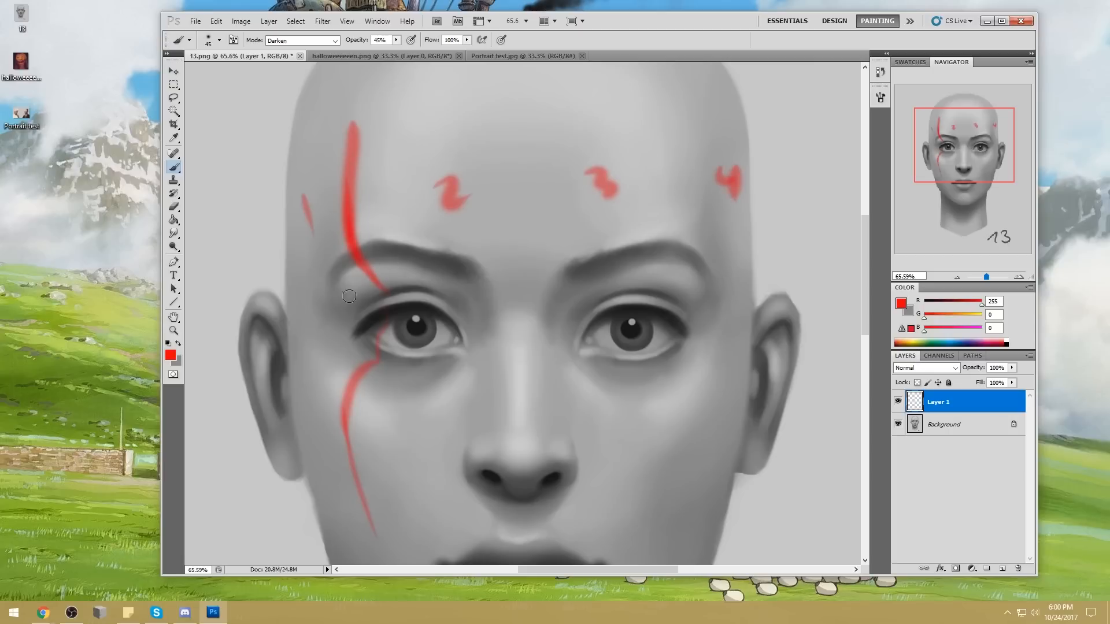
Step: Scribble red shading over the temple beside the outer eye in plane 1, undoing stray strokes
{"action": "mouse_move", "coordinate": [378, 291]}
{"action": "left_mouse_down"}
{"action": "mouse_move", "coordinate": [331, 284]}
{"action": "mouse_move", "coordinate": [351, 262]}
{"action": "mouse_move", "coordinate": [320, 248]}
{"action": "mouse_move", "coordinate": [358, 279]}
{"action": "mouse_move", "coordinate": [259, 268]}
{"action": "mouse_move", "coordinate": [260, 292]}
{"action": "left_mouse_up"}
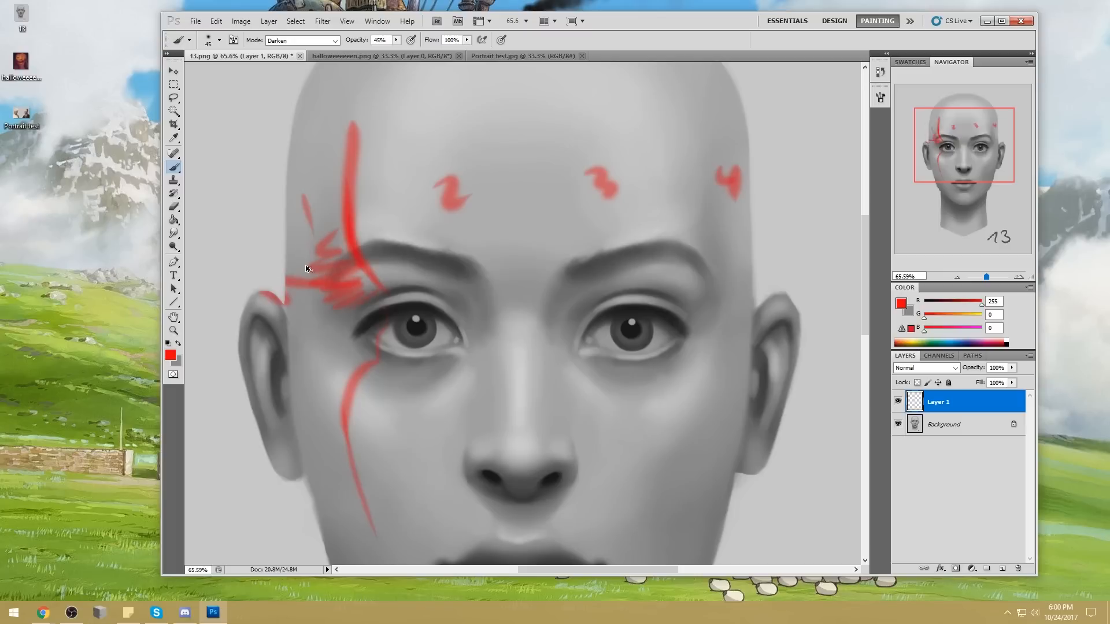
{"action": "key", "text": "ctrl+alt+z"}
{"action": "key", "text": "ctrl+alt+z"}
{"action": "mouse_move", "coordinate": [308, 259]}
{"action": "left_mouse_down"}
{"action": "mouse_move", "coordinate": [330, 306]}
{"action": "mouse_move", "coordinate": [301, 284]}
{"action": "mouse_move", "coordinate": [330, 309]}
{"action": "left_mouse_up"}
{"action": "key", "text": "ctrl+alt+z"}
Step: Draw a red arrow across the forehead below the 2, and a vertical line with diagonal hatching marking off plane 4
{"action": "mouse_move", "coordinate": [356, 219]}
{"action": "left_mouse_down"}
{"action": "mouse_move", "coordinate": [549, 214]}
{"action": "mouse_move", "coordinate": [506, 229]}
{"action": "left_mouse_up"}
{"action": "left_click_drag", "start_coordinate": [664, 116], "coordinate": [659, 266]}
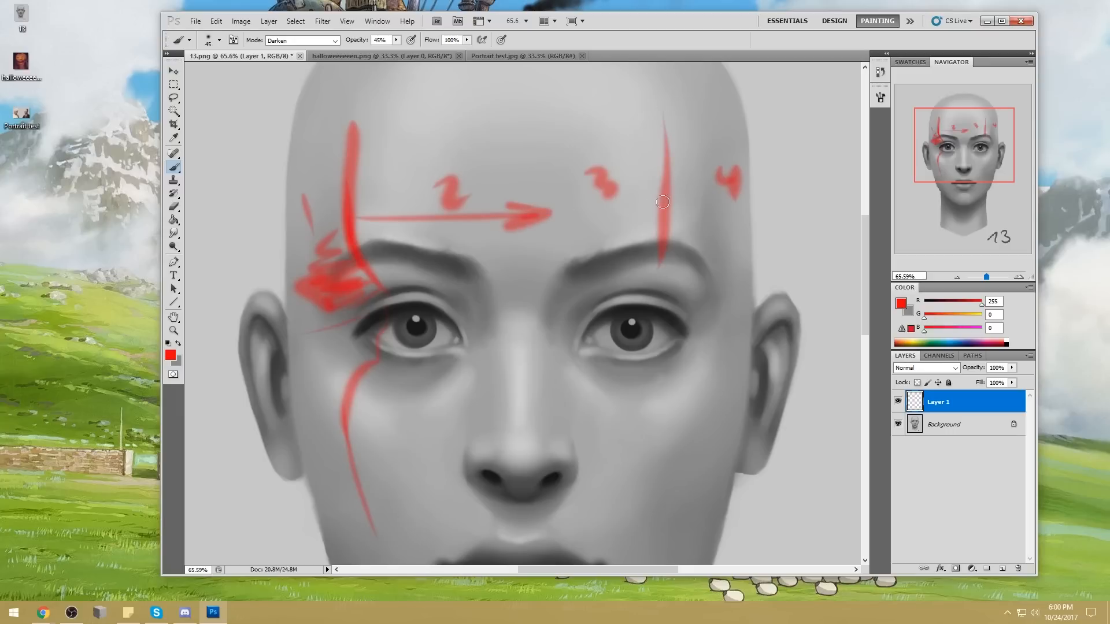
{"action": "left_click_drag", "start_coordinate": [687, 256], "coordinate": [749, 207]}
{"action": "mouse_move", "coordinate": [684, 235]}
{"action": "left_mouse_down"}
{"action": "mouse_move", "coordinate": [747, 192]}
{"action": "mouse_move", "coordinate": [736, 166]}
{"action": "left_mouse_up"}
{"action": "left_click_drag", "start_coordinate": [694, 157], "coordinate": [738, 125]}
Step: Sketch a red oval head on the blank background beside the portrait, with a vertical line cutting off each side
{"action": "left_click_drag", "start_coordinate": [666, 157], "coordinate": [419, 319]}
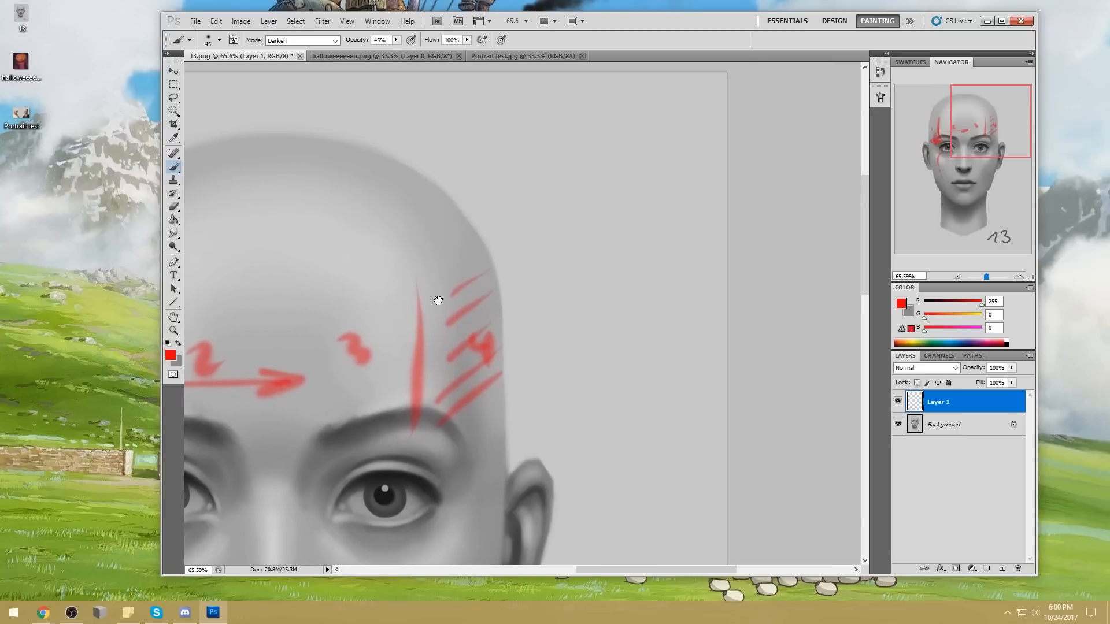
{"action": "right_click", "coordinate": [612, 185]}
{"action": "key", "text": "Escape"}
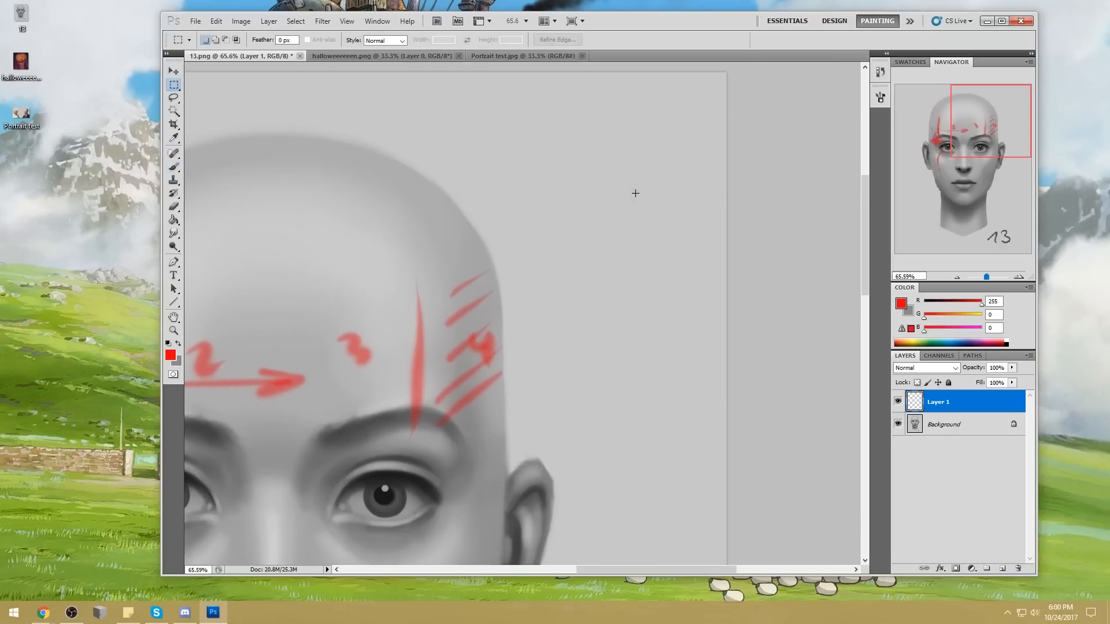
{"action": "mouse_move", "coordinate": [654, 149]}
{"action": "left_mouse_down"}
{"action": "mouse_move", "coordinate": [683, 284]}
{"action": "mouse_move", "coordinate": [630, 164]}
{"action": "mouse_move", "coordinate": [594, 284]}
{"action": "mouse_move", "coordinate": [675, 136]}
{"action": "left_mouse_up"}
{"action": "key", "text": "ctrl+z"}
{"action": "left_click_drag", "start_coordinate": [593, 106], "coordinate": [591, 338]}
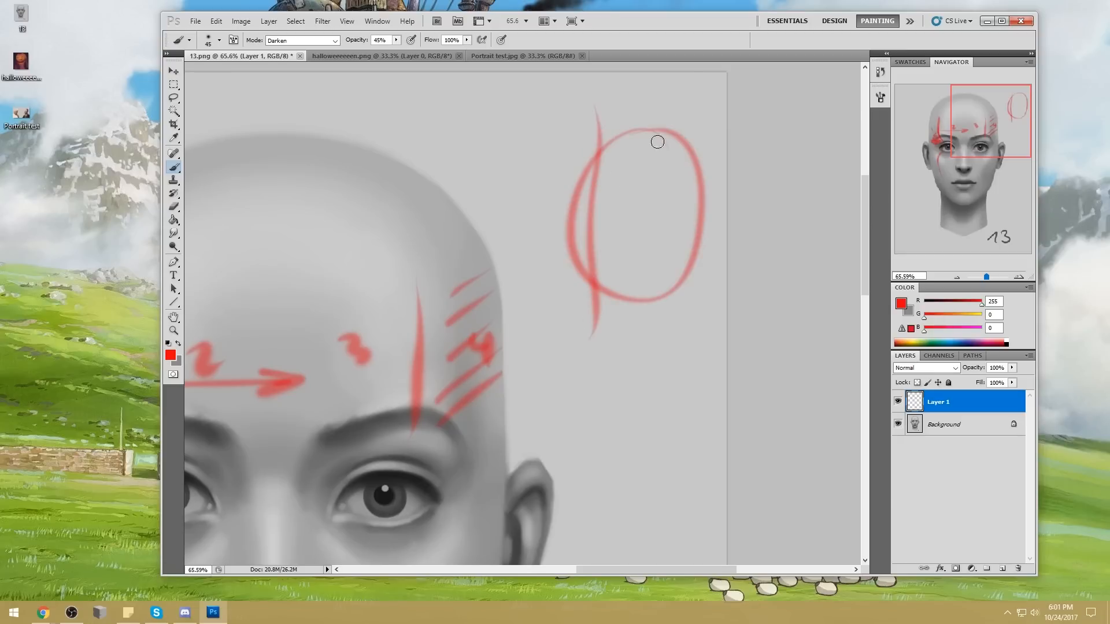
{"action": "left_click_drag", "start_coordinate": [678, 103], "coordinate": [696, 322]}
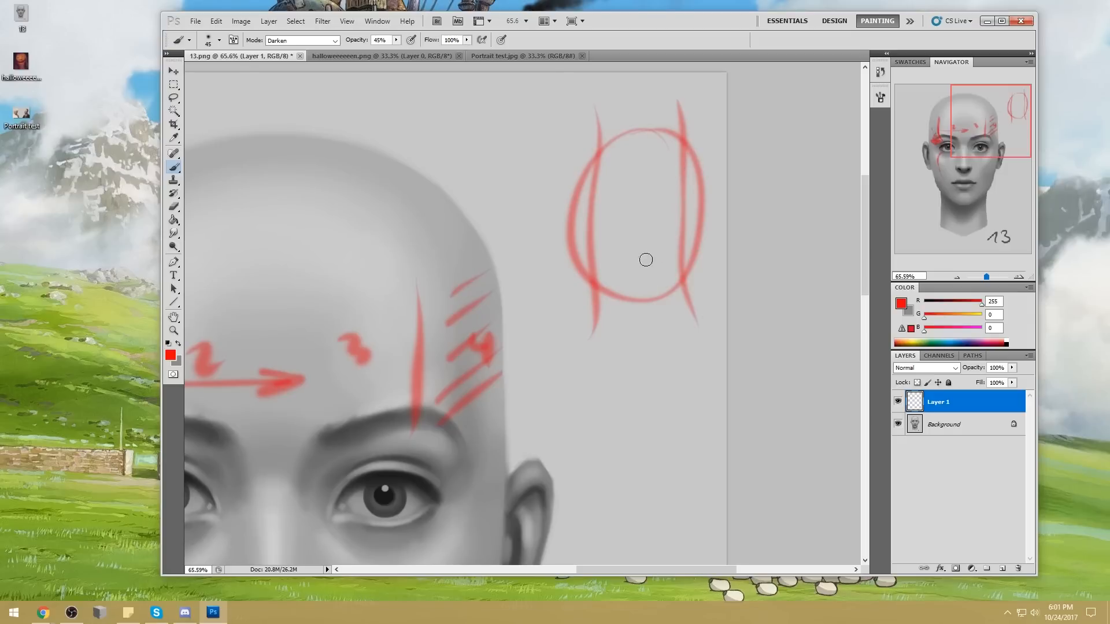
Step: Sketch a smaller red oval head below the first one, with a curved side plane hatched in
{"action": "mouse_move", "coordinate": [607, 384]}
{"action": "left_mouse_down"}
{"action": "mouse_move", "coordinate": [677, 369]}
{"action": "mouse_move", "coordinate": [667, 491]}
{"action": "mouse_move", "coordinate": [680, 501]}
{"action": "left_mouse_up"}
{"action": "left_click_drag", "start_coordinate": [674, 360], "coordinate": [679, 501]}
{"action": "mouse_move", "coordinate": [614, 370]}
{"action": "left_mouse_down"}
{"action": "mouse_move", "coordinate": [611, 470]}
{"action": "mouse_move", "coordinate": [639, 515]}
{"action": "mouse_move", "coordinate": [603, 448]}
{"action": "mouse_move", "coordinate": [641, 514]}
{"action": "mouse_move", "coordinate": [672, 504]}
{"action": "left_mouse_up"}
{"action": "key", "text": "ctrl+z"}
{"action": "left_click_drag", "start_coordinate": [678, 437], "coordinate": [662, 450]}
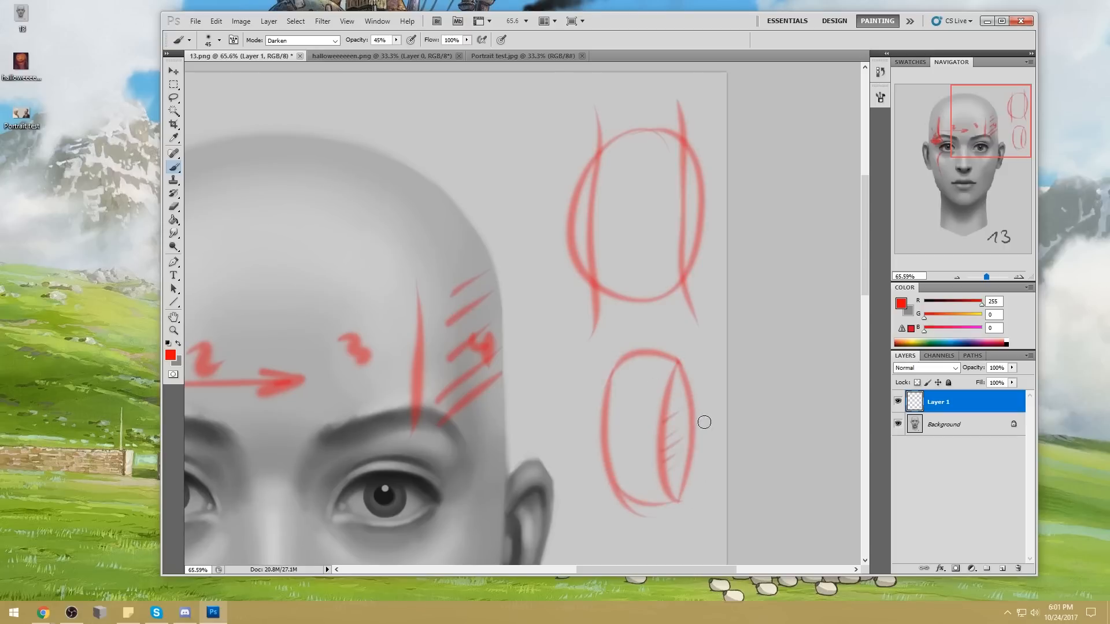
{"action": "left_click_drag", "start_coordinate": [650, 395], "coordinate": [679, 396]}
{"action": "key", "text": "ctrl+z"}
Step: Undo all the red annotation strokes, including the sketched ovals, hatching, arrow, numbers and guide line on the face
{"action": "left_click_drag", "start_coordinate": [443, 408], "coordinate": [568, 304]}
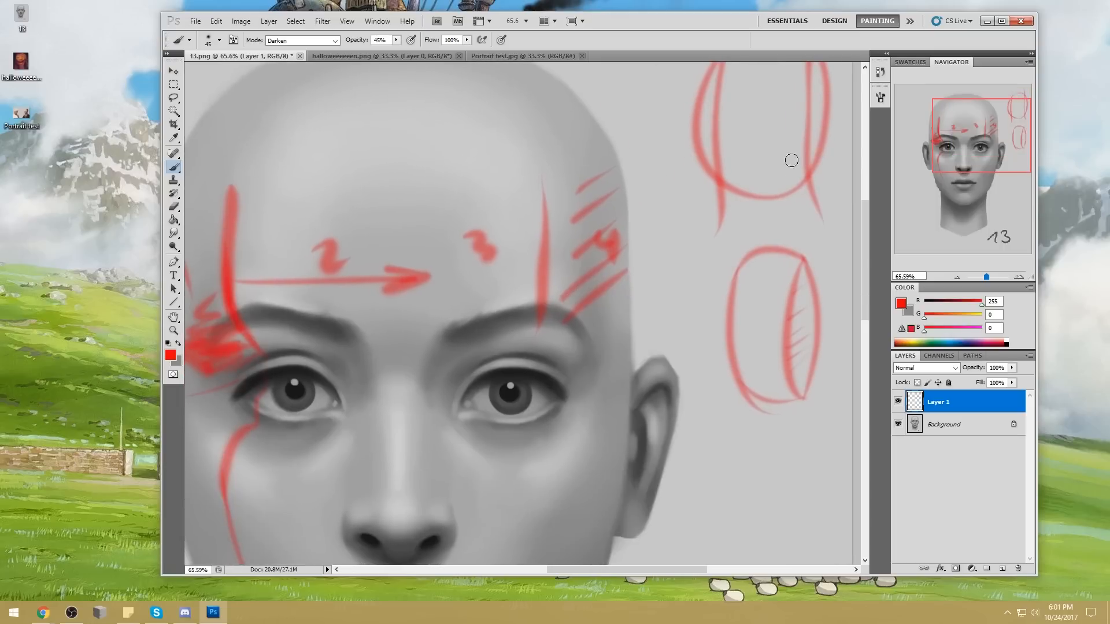
{"action": "mouse_move", "coordinate": [236, 246]}
{"action": "left_mouse_down"}
{"action": "mouse_move", "coordinate": [266, 364]}
{"action": "mouse_move", "coordinate": [248, 528]}
{"action": "mouse_move", "coordinate": [248, 351]}
{"action": "mouse_move", "coordinate": [231, 249]}
{"action": "left_mouse_up"}
{"action": "mouse_move", "coordinate": [234, 204]}
{"action": "left_mouse_down"}
{"action": "mouse_move", "coordinate": [259, 349]}
{"action": "mouse_move", "coordinate": [257, 524]}
{"action": "left_mouse_up"}
{"action": "key", "text": "ctrl+alt+z"}
{"action": "key", "text": "ctrl+alt+z"}
{"action": "key", "text": "ctrl+alt+z"}
{"action": "key", "text": "ctrl+alt+z"}
{"action": "key", "text": "ctrl+alt+z"}
{"action": "key", "text": "ctrl+alt+z"}
{"action": "key", "text": "ctrl+alt+z"}
{"action": "key", "text": "ctrl+alt+z"}
{"action": "key", "text": "ctrl+alt+z"}
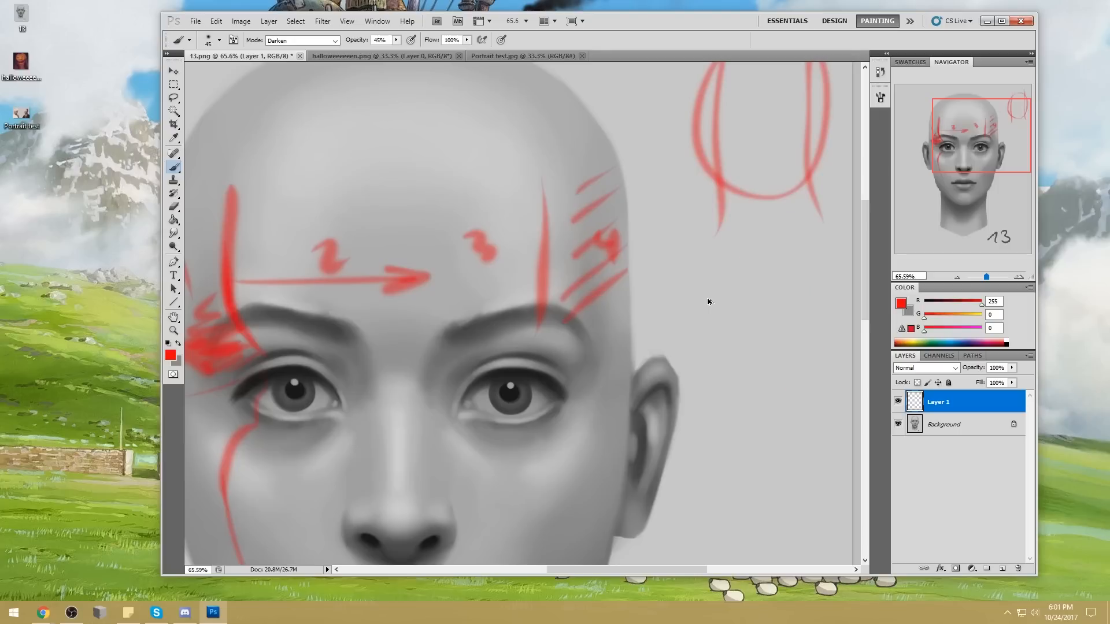
{"action": "key", "text": "ctrl+alt+z"}
{"action": "key", "text": "ctrl+alt+z"}
{"action": "key", "text": "ctrl+alt+z"}
{"action": "key", "text": "ctrl+alt+z"}
{"action": "key", "text": "ctrl+alt+z"}
{"action": "key", "text": "ctrl+alt+z"}
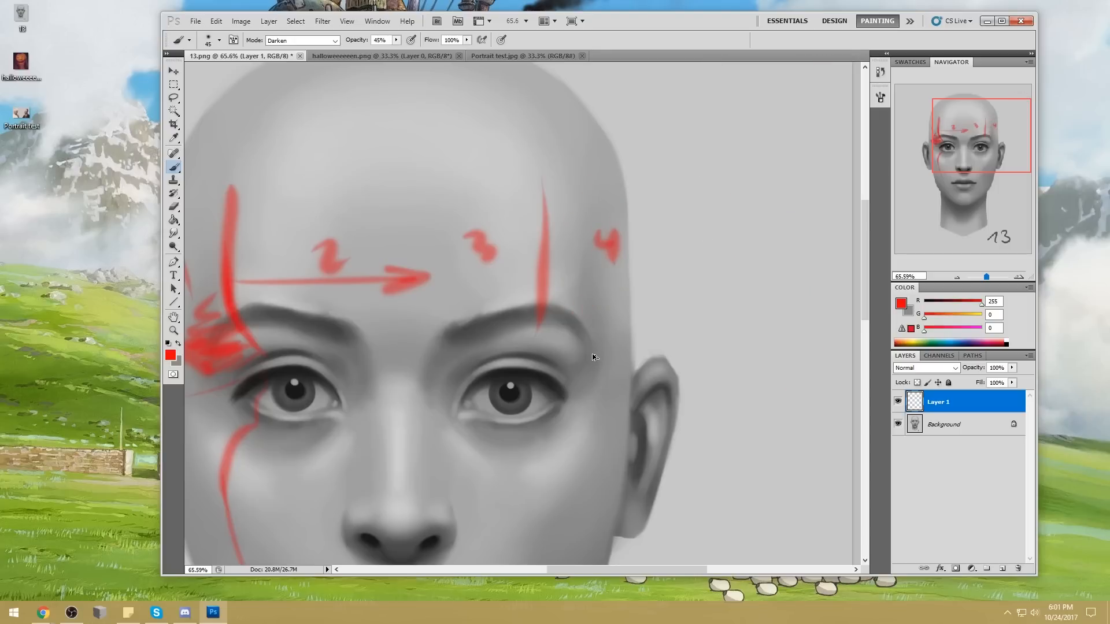
{"action": "key", "text": "ctrl+alt+z"}
{"action": "key", "text": "ctrl+alt+z"}
{"action": "key", "text": "ctrl+alt+z"}
{"action": "key", "text": "ctrl+alt+z"}
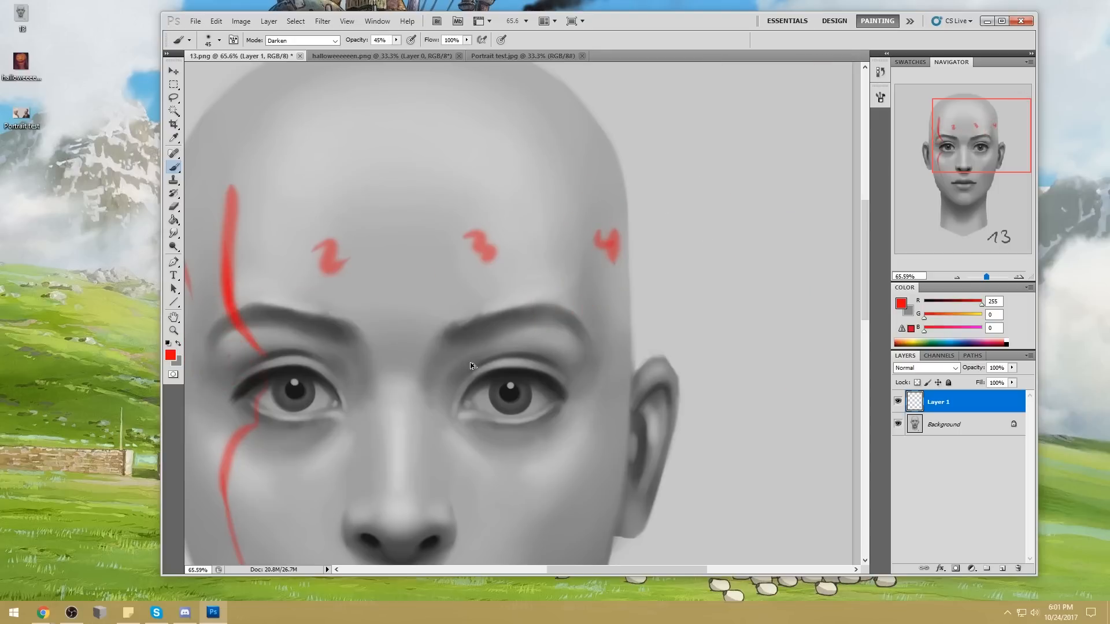
{"action": "key", "text": "ctrl+alt+z"}
{"action": "key", "text": "ctrl+alt+z"}
{"action": "key", "text": "ctrl+alt+z"}
{"action": "key", "text": "ctrl+alt+z"}
{"action": "key", "text": "ctrl+alt+z"}
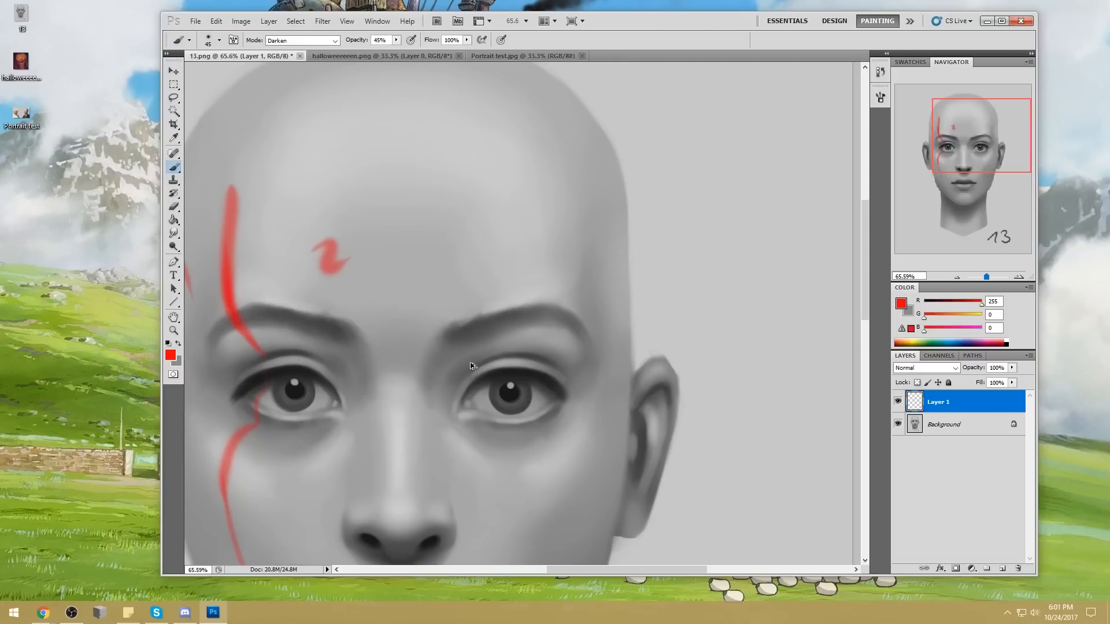
{"action": "mouse_move", "coordinate": [380, 335]}
{"action": "left_mouse_down"}
{"action": "mouse_move", "coordinate": [558, 280]}
{"action": "mouse_move", "coordinate": [627, 274]}
{"action": "left_mouse_up"}
{"action": "key", "text": "ctrl+alt+z"}
{"action": "key", "text": "ctrl+alt+z"}
{"action": "key", "text": "ctrl+alt+z"}
{"action": "key", "text": "ctrl+alt+z"}
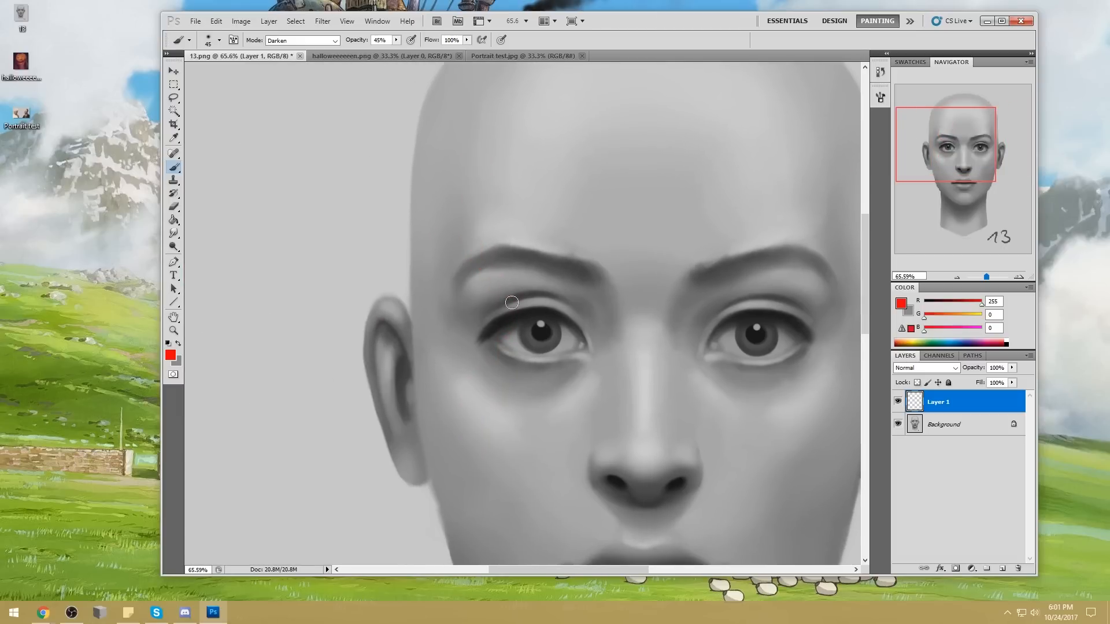
Step: Prepare a 400 px brush in Darken mode with a dark gray sampled around the eye and eyebrow
{"action": "left_click", "coordinate": [478, 308], "text": "alt"}
{"action": "scroll", "coordinate": [480, 294], "scroll_direction": "down", "scroll_amount": 5}
{"action": "key", "text": "bracketright"}
{"action": "key", "text": "bracketright"}
{"action": "key", "text": "bracketright"}
{"action": "key", "text": "bracketright"}
{"action": "key", "text": "bracketright"}
{"action": "key", "text": "bracketright"}
{"action": "key", "text": "bracketright"}
{"action": "key", "text": "bracketright"}
{"action": "key", "text": "bracketright"}
{"action": "key", "text": "bracketright"}
{"action": "left_click", "coordinate": [462, 237], "text": "alt"}
{"action": "key", "text": "bracketright"}
{"action": "key", "text": "bracketright"}
{"action": "left_click", "coordinate": [300, 40]}
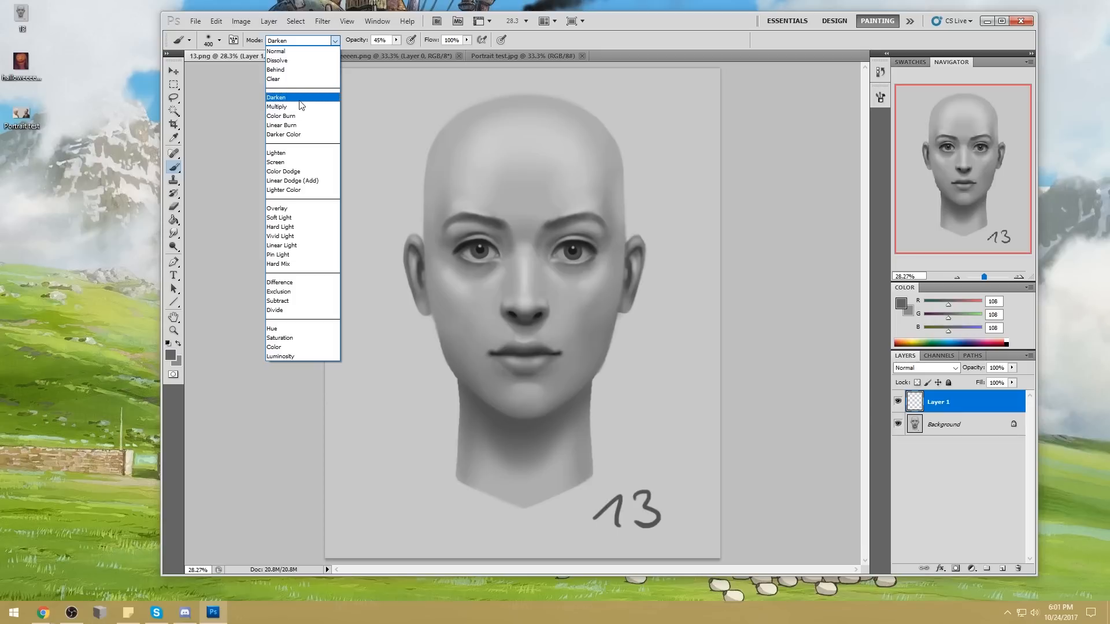
{"action": "left_click", "coordinate": [301, 99]}
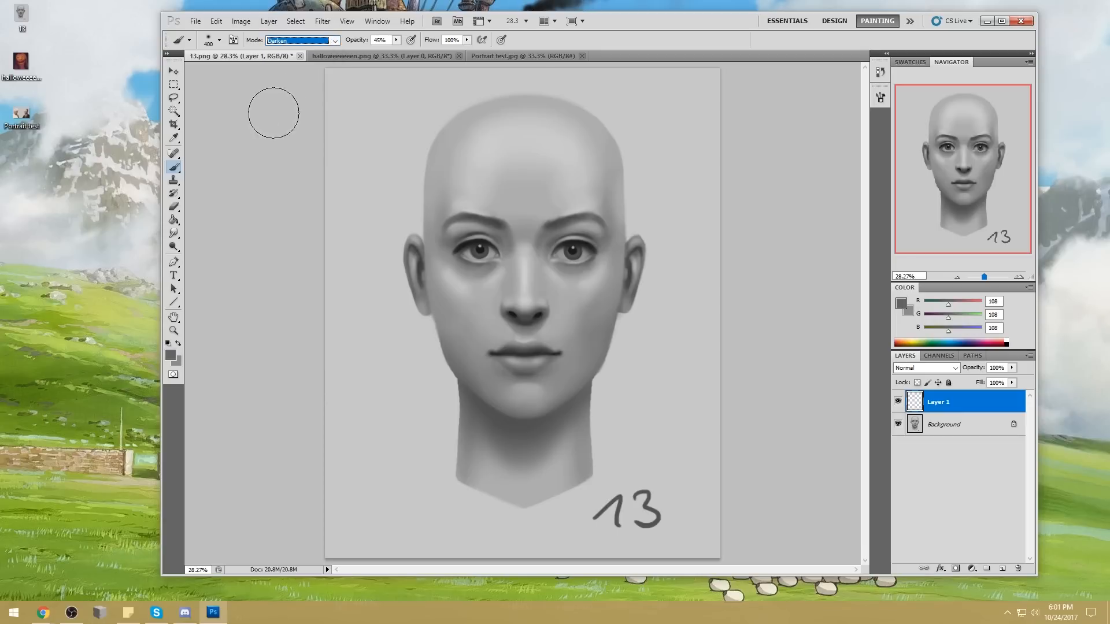
Step: Enlarge the brush to 600 px, check the edit history, and merge Layer 1 down into the Background
{"action": "left_click", "coordinate": [452, 234], "text": "alt"}
{"action": "key", "text": "bracketright"}
{"action": "key", "text": "bracketright"}
{"action": "key", "text": "alt"}
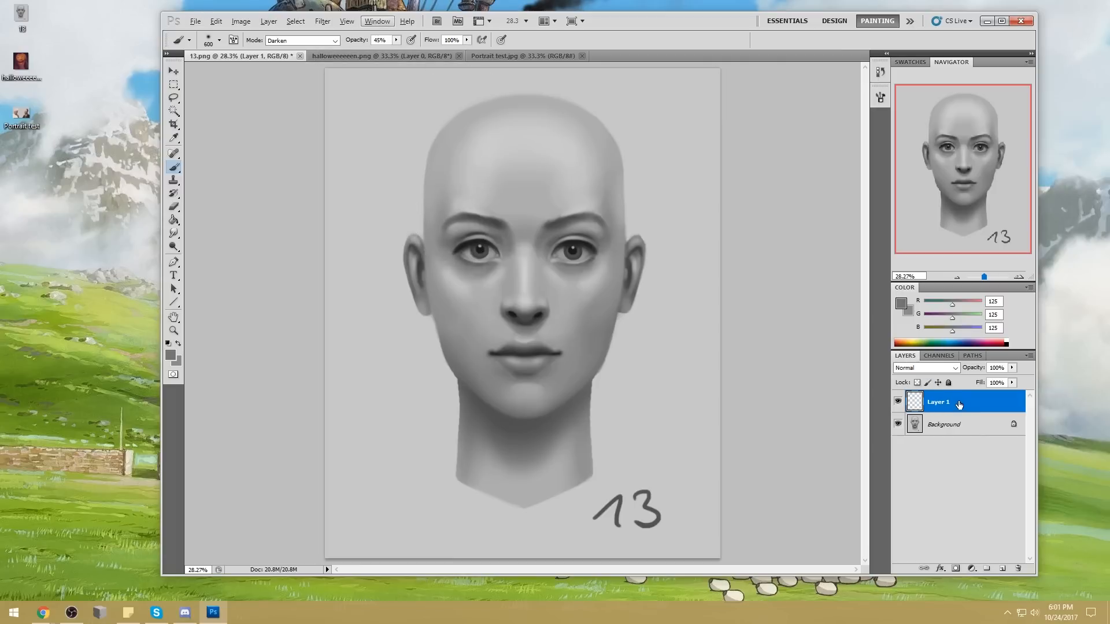
{"action": "left_click", "coordinate": [880, 72]}
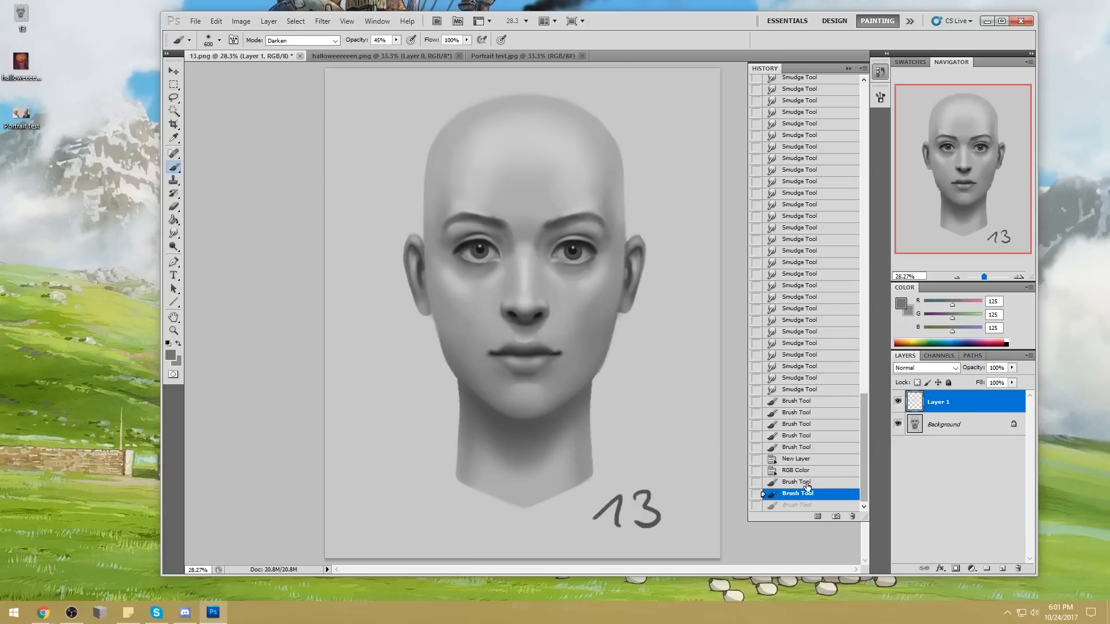
{"action": "key", "text": "ctrl+h"}
{"action": "key", "text": "ctrl+h"}
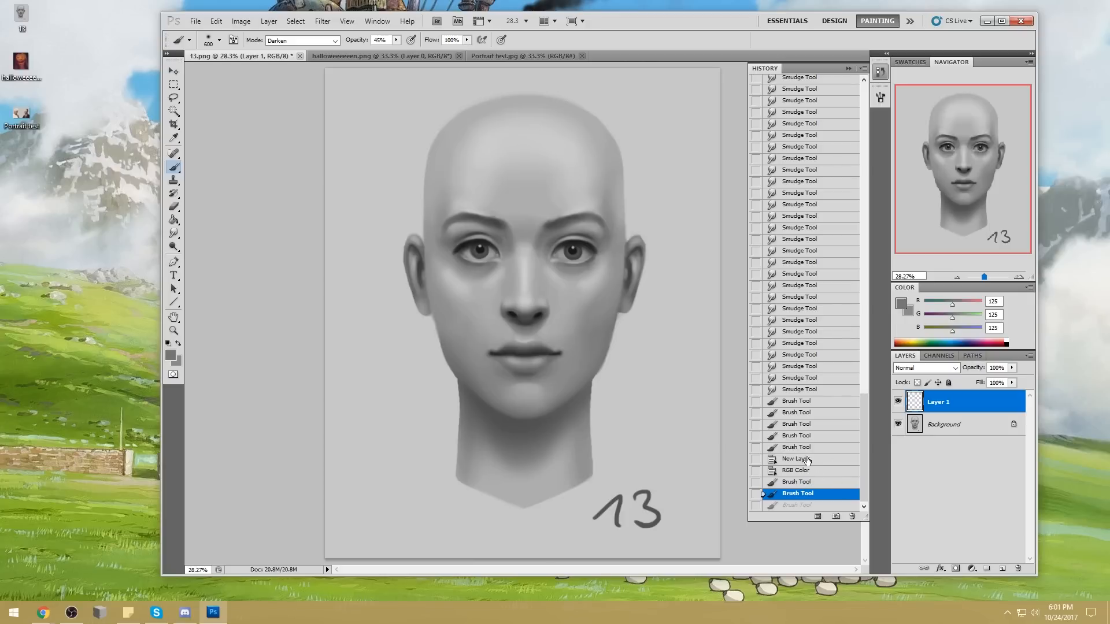
{"action": "left_click", "coordinate": [848, 70]}
{"action": "right_click", "coordinate": [958, 411]}
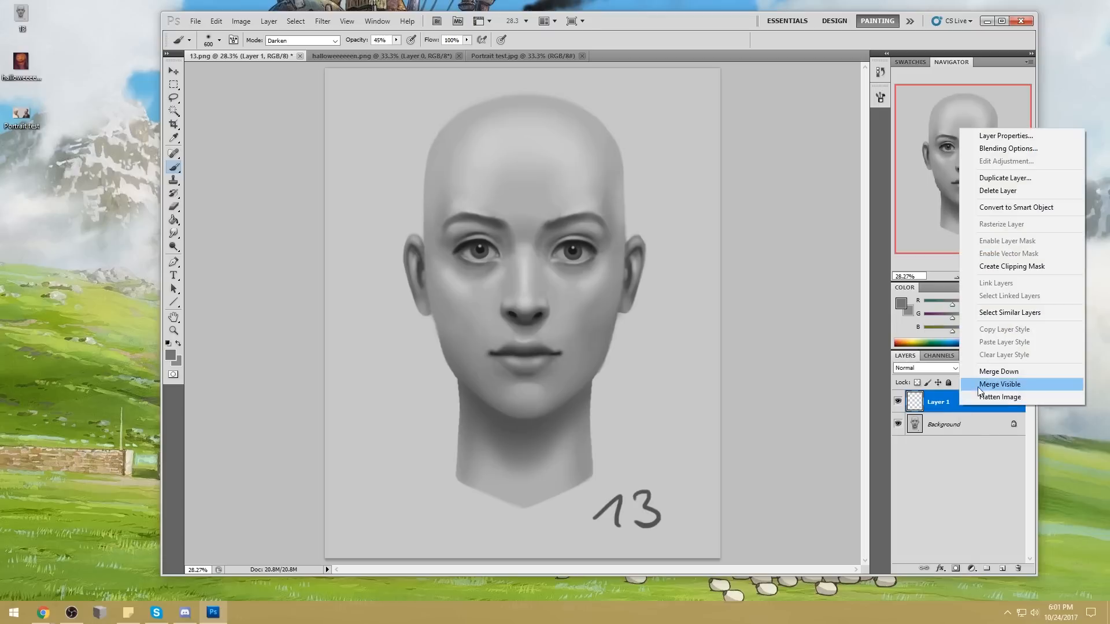
{"action": "left_click", "coordinate": [992, 372]}
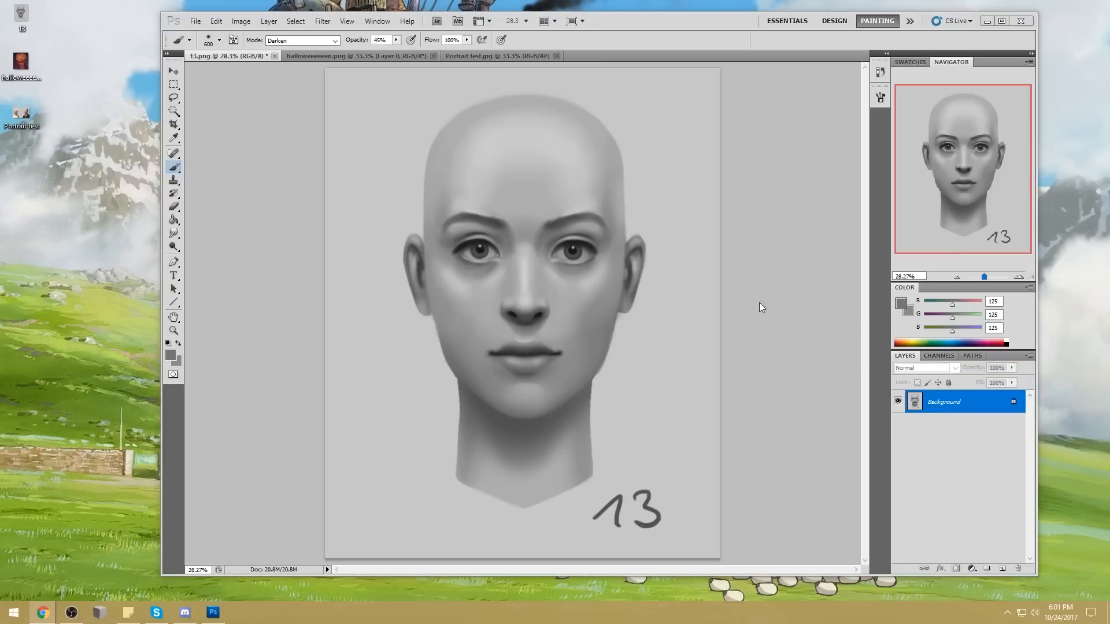
Step: Darken the temples and outer brow area with sampled grays, using the 600 px Darken brush at 45% opacity
{"action": "left_click", "coordinate": [444, 240], "text": "alt"}
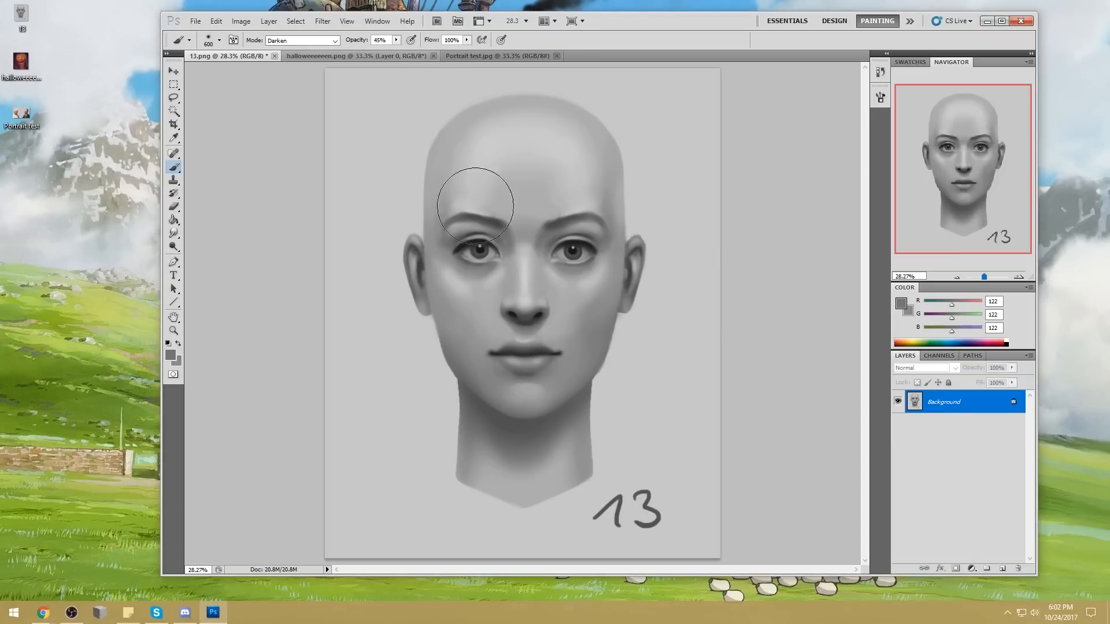
{"action": "left_click", "coordinate": [443, 214], "text": "alt"}
{"action": "left_click", "coordinate": [458, 235], "text": "alt"}
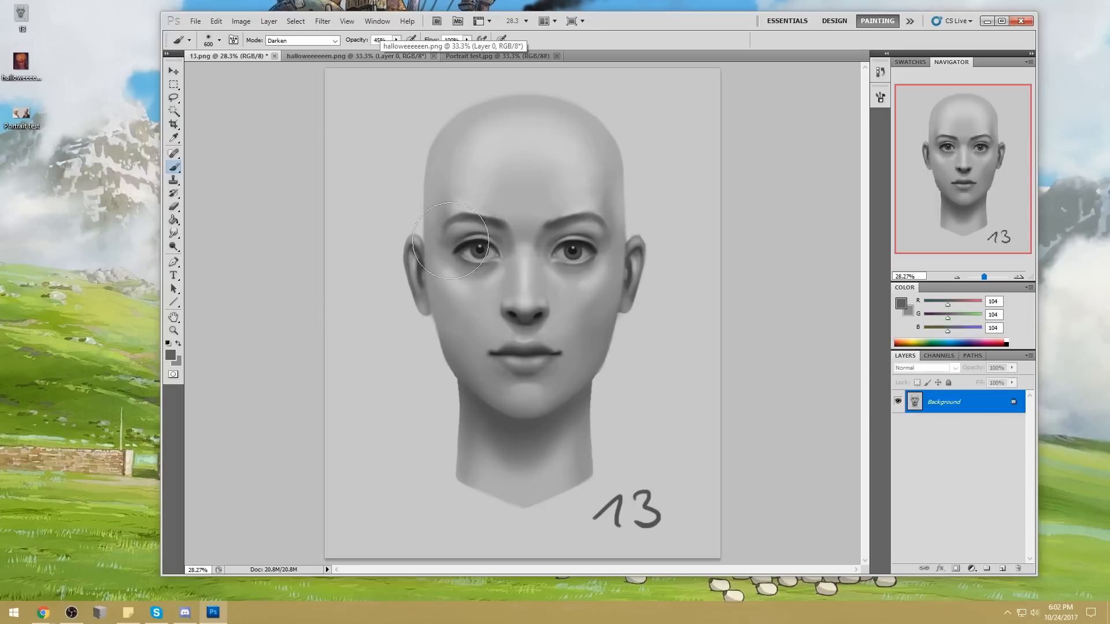
{"action": "left_click", "coordinate": [438, 185], "text": "alt"}
{"action": "mouse_move", "coordinate": [456, 241]}
{"action": "left_mouse_down"}
{"action": "mouse_move", "coordinate": [451, 247]}
{"action": "mouse_move", "coordinate": [441, 229]}
{"action": "mouse_move", "coordinate": [457, 253]}
{"action": "mouse_move", "coordinate": [448, 232]}
{"action": "left_mouse_up"}
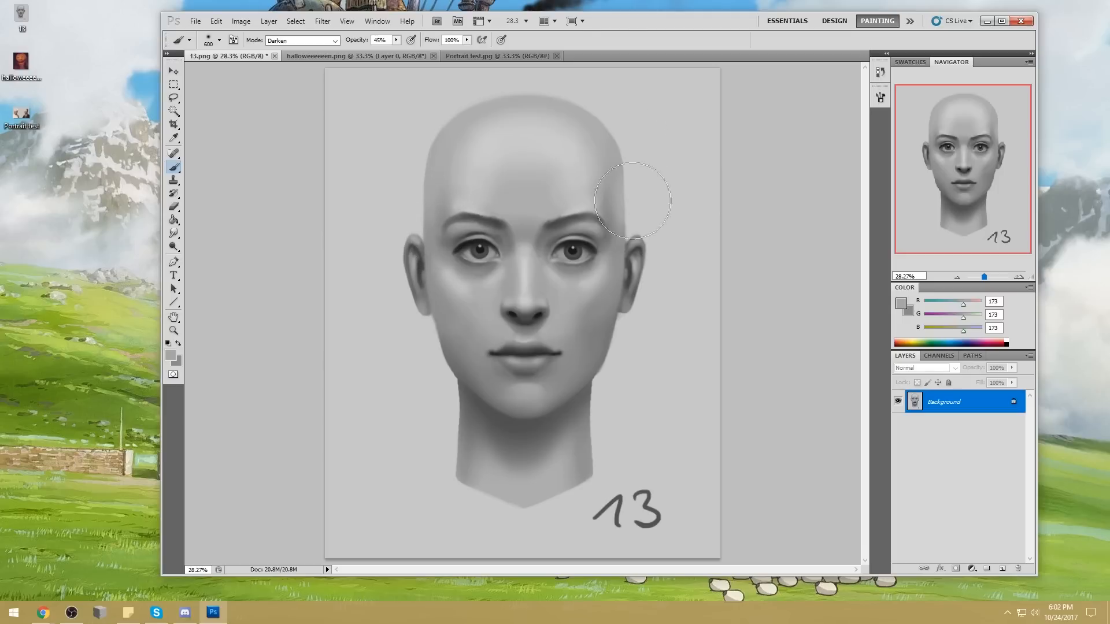
{"action": "left_click", "coordinate": [614, 213], "text": "alt"}
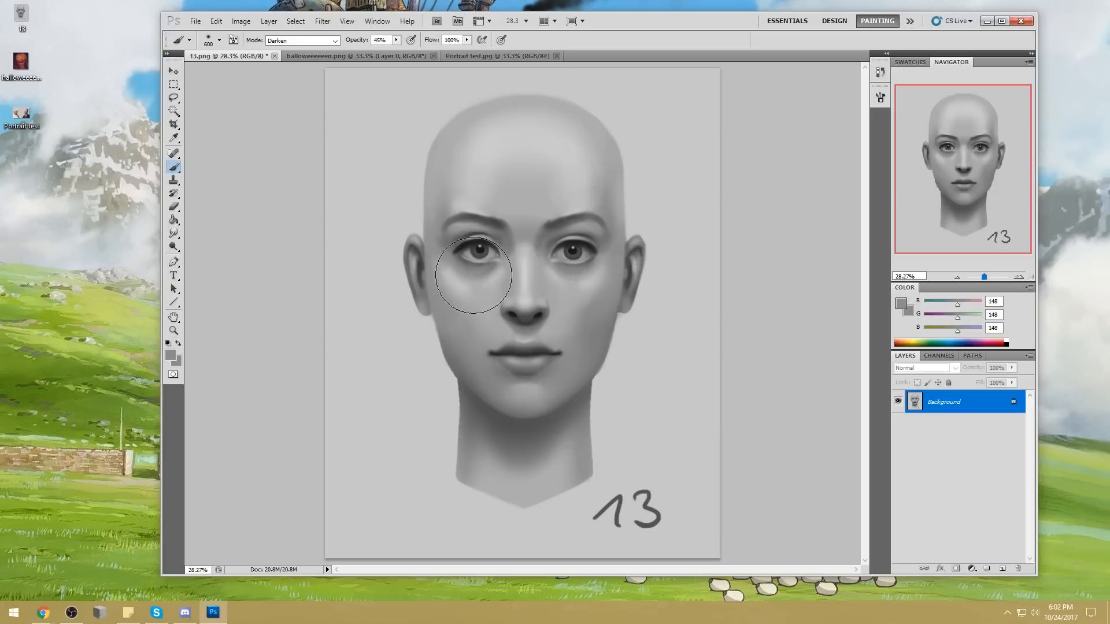
{"action": "left_click", "coordinate": [437, 260], "text": "alt"}
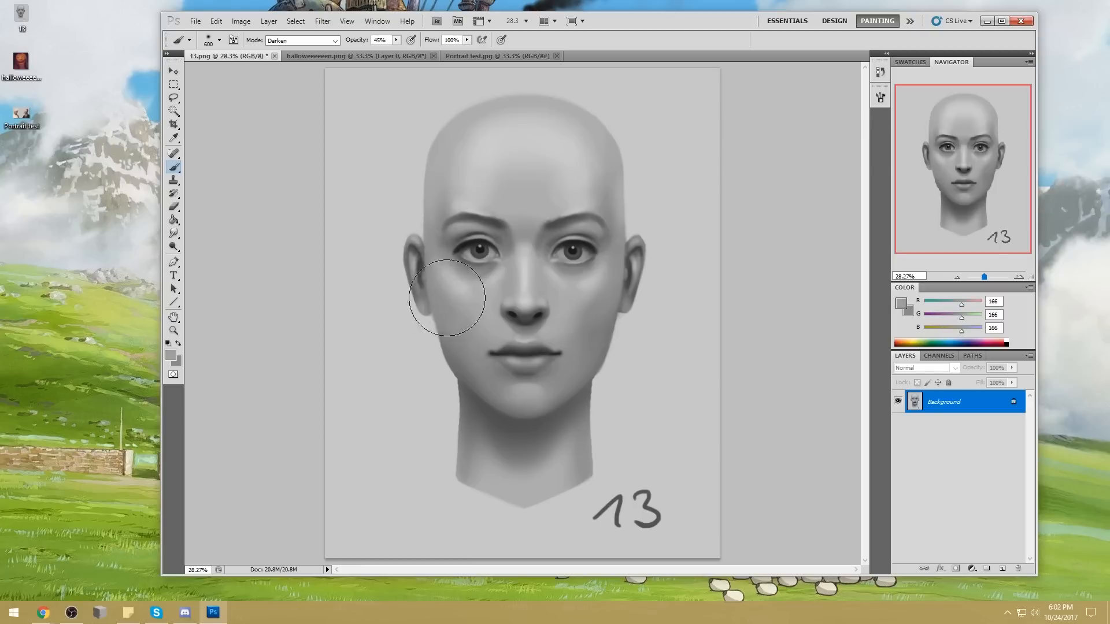
{"action": "left_click", "coordinate": [454, 267], "text": "alt"}
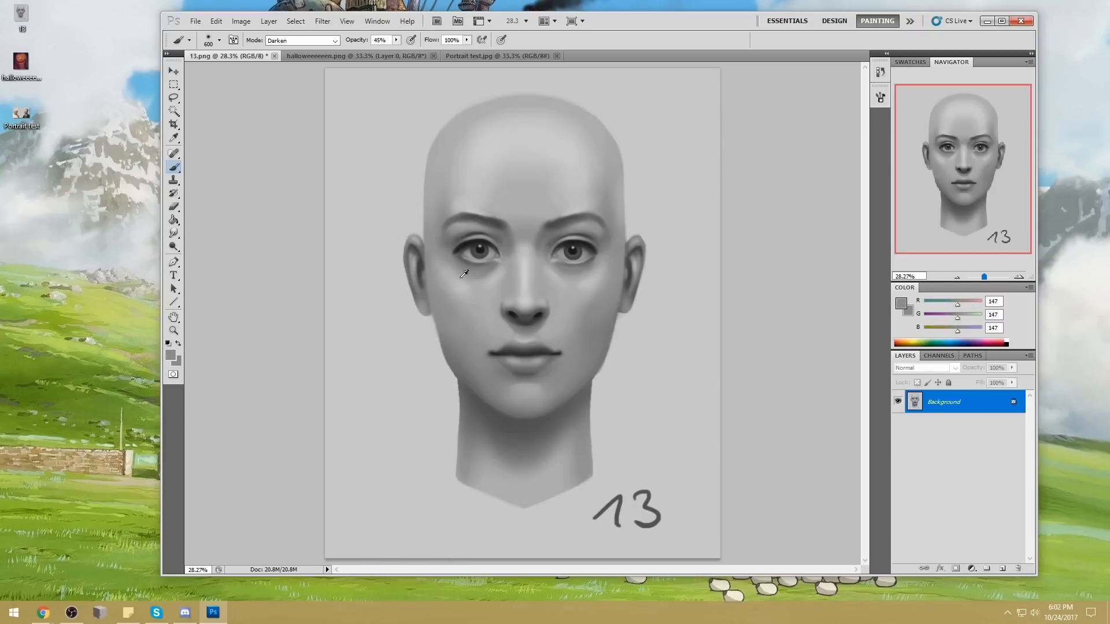
Step: Set the brush to Normal mode at 100% opacity and paint a sampled light gray across the cheek toward the nose
{"action": "left_click", "coordinate": [460, 281], "text": "alt"}
{"action": "left_click", "coordinate": [308, 42]}
{"action": "left_click", "coordinate": [306, 51]}
{"action": "left_click", "coordinate": [397, 40]}
{"action": "left_click", "coordinate": [435, 61]}
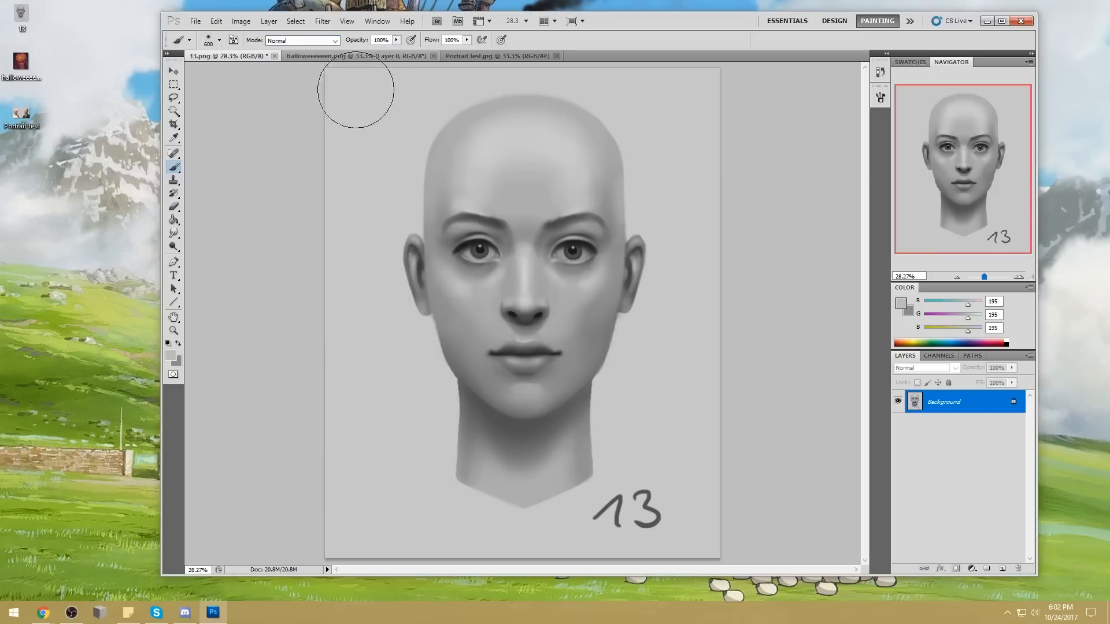
{"action": "left_click", "coordinate": [465, 283], "text": "alt"}
{"action": "mouse_move", "coordinate": [453, 293]}
{"action": "left_mouse_down"}
{"action": "mouse_move", "coordinate": [488, 260]}
{"action": "mouse_move", "coordinate": [514, 324]}
{"action": "left_mouse_up"}
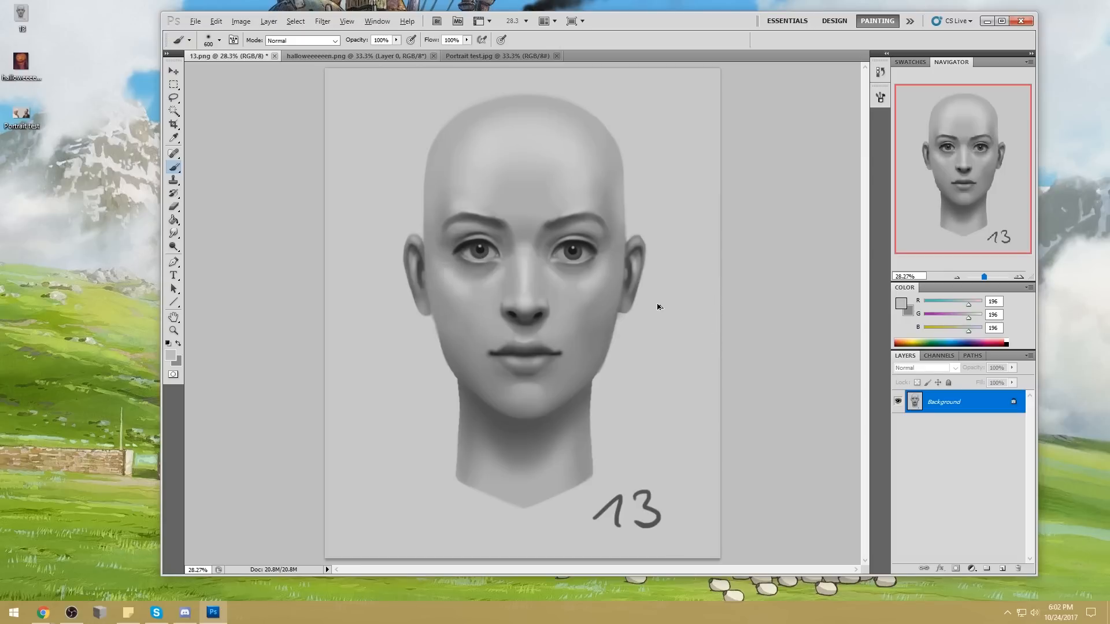
Step: Return the brush to Darken mode and shade the outer cheek below the eye corner with sampled mid grays
{"action": "left_click", "coordinate": [448, 254], "text": "alt"}
{"action": "left_click", "coordinate": [330, 40]}
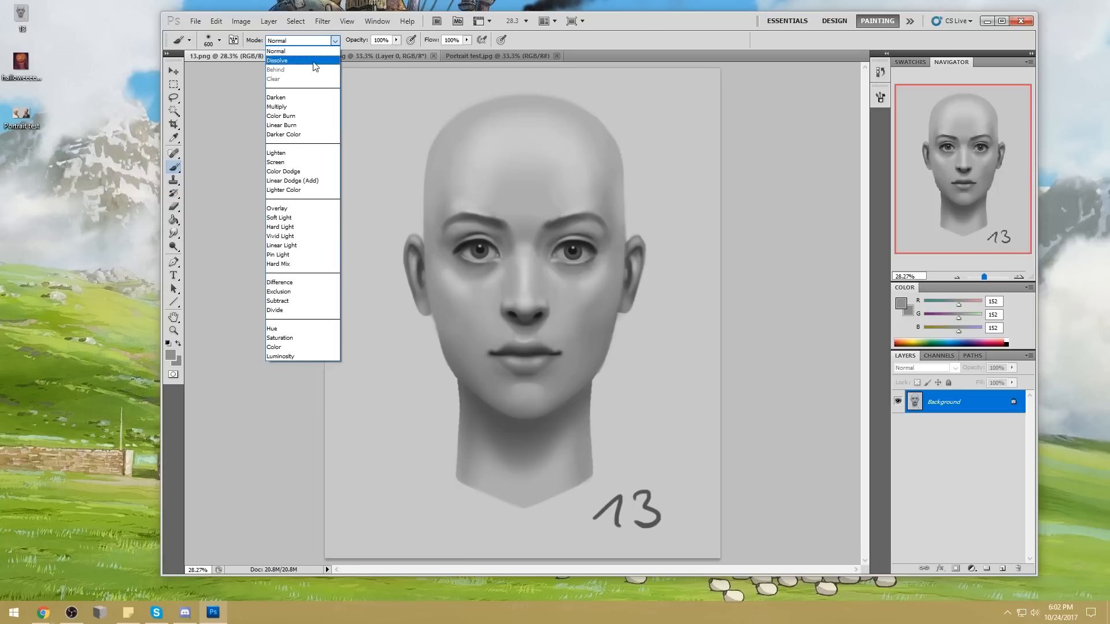
{"action": "left_click", "coordinate": [280, 97]}
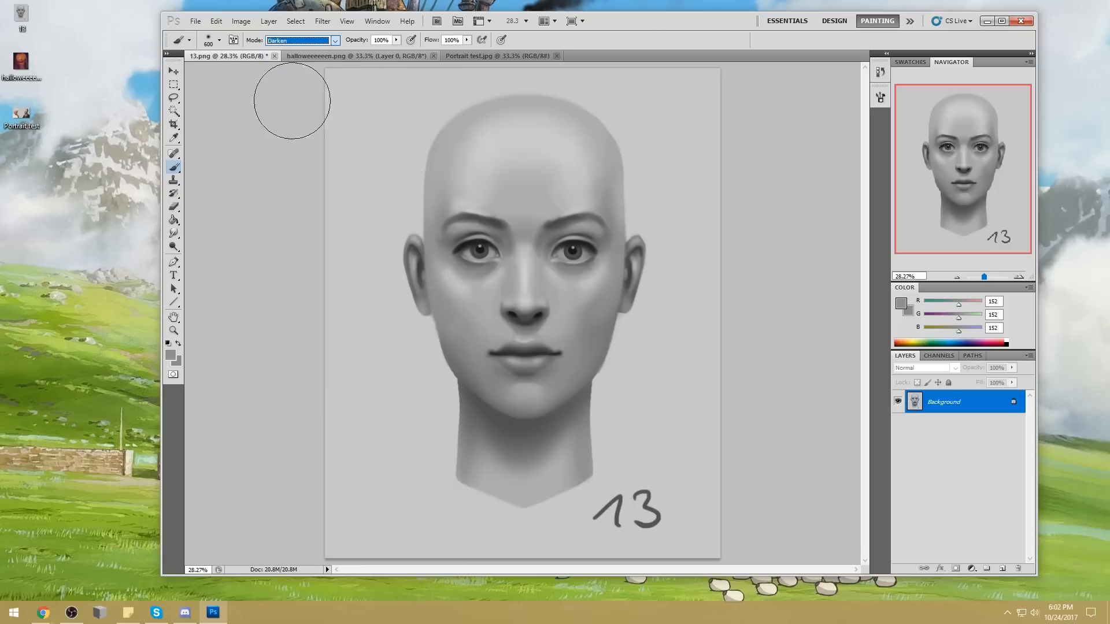
{"action": "left_click", "coordinate": [445, 261], "text": "alt"}
{"action": "left_click_drag", "start_coordinate": [453, 268], "coordinate": [451, 272]}
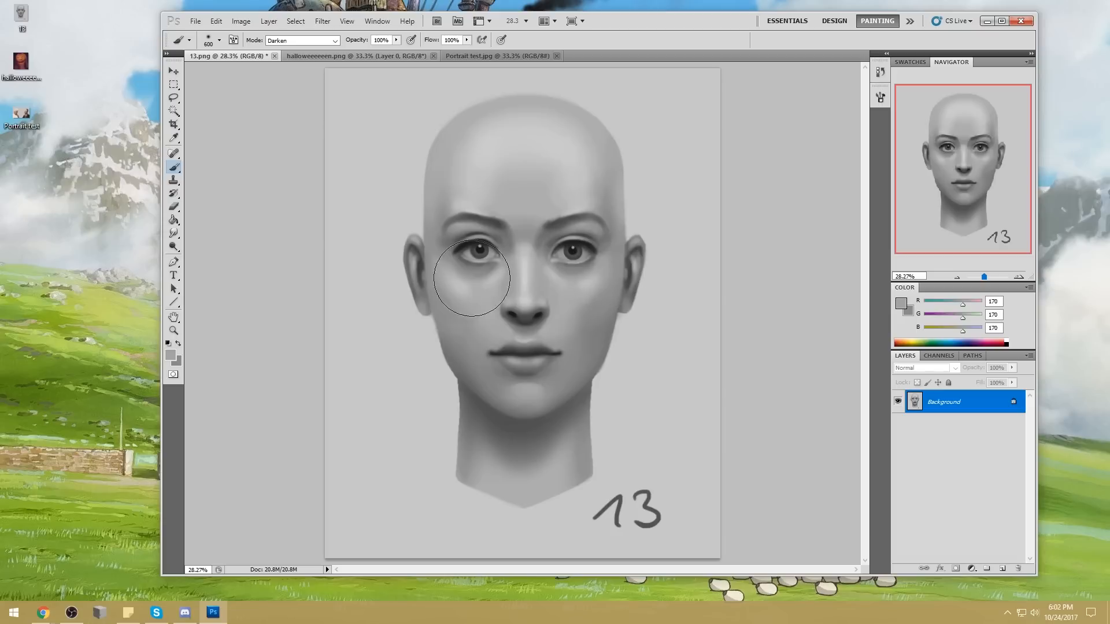
{"action": "left_click", "coordinate": [456, 263], "text": "alt"}
{"action": "left_click", "coordinate": [453, 274], "text": "alt"}
{"action": "left_click", "coordinate": [607, 259], "text": "alt"}
Step: Choose an 80 px textured brush in Normal mode and paint over the lower forehead and brow area
{"action": "right_click", "coordinate": [625, 246]}
{"action": "left_click", "coordinate": [709, 380]}
{"action": "left_click", "coordinate": [784, 126]}
{"action": "left_click", "coordinate": [320, 41]}
{"action": "left_click", "coordinate": [278, 49]}
{"action": "left_click_drag", "start_coordinate": [580, 200], "coordinate": [495, 249]}
{"action": "left_click", "coordinate": [585, 214], "text": "alt"}
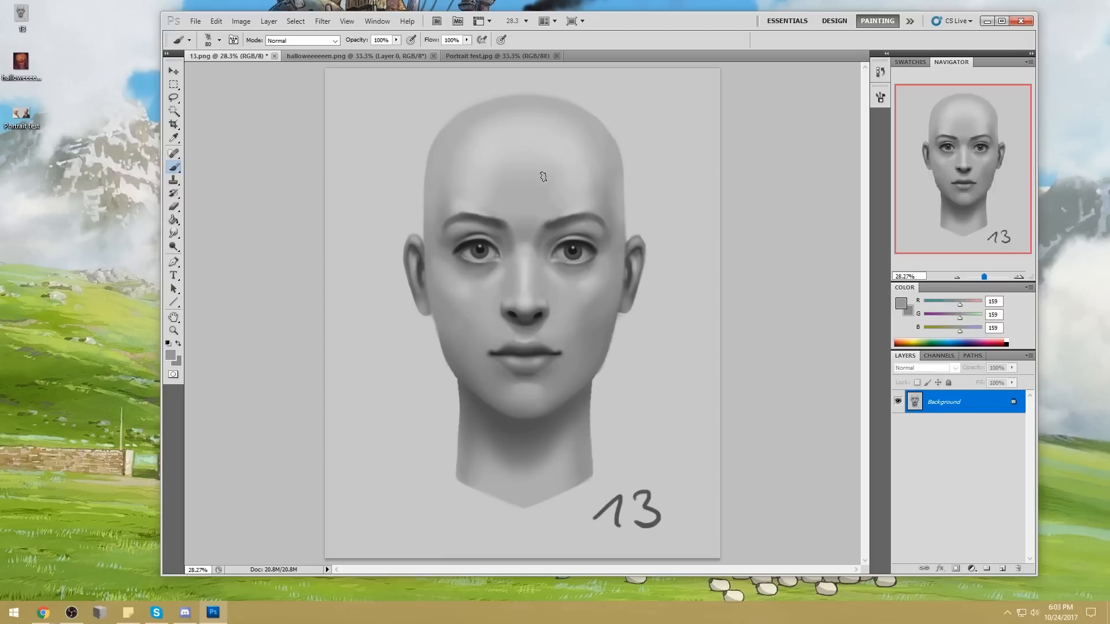
Step: Lighten the dark patch on the forehead with a soft round brush at 400 px and sampled light grays
{"action": "right_click", "coordinate": [555, 169]}
{"action": "double_click", "coordinate": [701, 324]}
{"action": "left_click", "coordinate": [544, 136], "text": "alt"}
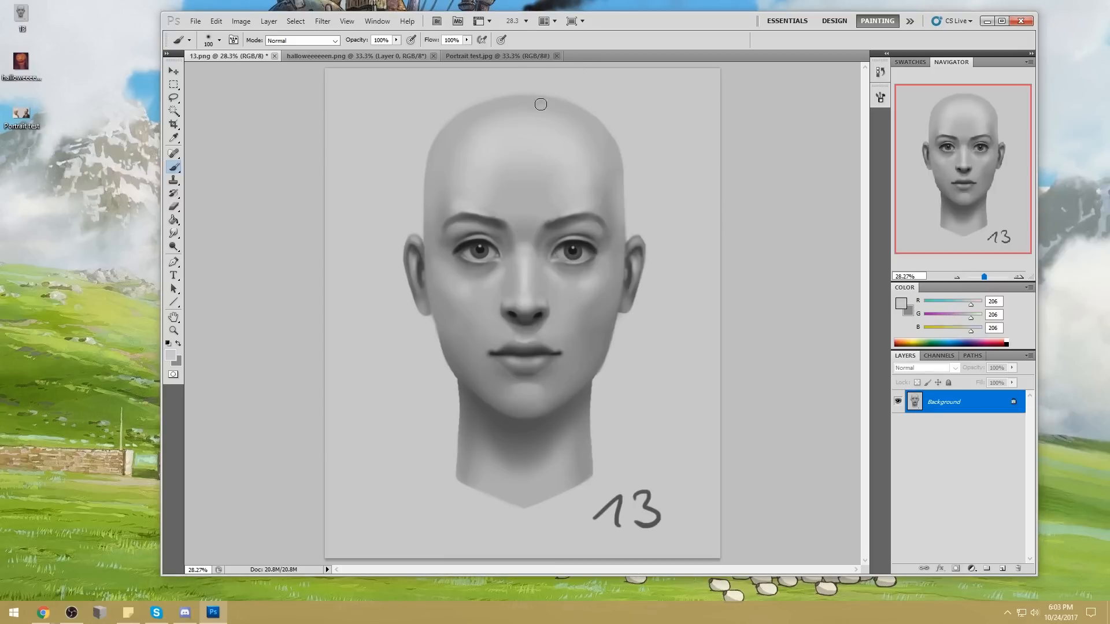
{"action": "key", "text": "bracketright"}
{"action": "key", "text": "bracketright"}
{"action": "key", "text": "bracketright"}
{"action": "left_click", "coordinate": [575, 189], "text": "alt"}
{"action": "mouse_move", "coordinate": [564, 194]}
{"action": "left_mouse_down"}
{"action": "mouse_move", "coordinate": [488, 174]}
{"action": "mouse_move", "coordinate": [564, 163]}
{"action": "mouse_move", "coordinate": [556, 150]}
{"action": "mouse_move", "coordinate": [574, 168]}
{"action": "mouse_move", "coordinate": [476, 182]}
{"action": "mouse_move", "coordinate": [544, 176]}
{"action": "mouse_move", "coordinate": [482, 195]}
{"action": "mouse_move", "coordinate": [514, 184]}
{"action": "mouse_move", "coordinate": [578, 191]}
{"action": "left_mouse_up"}
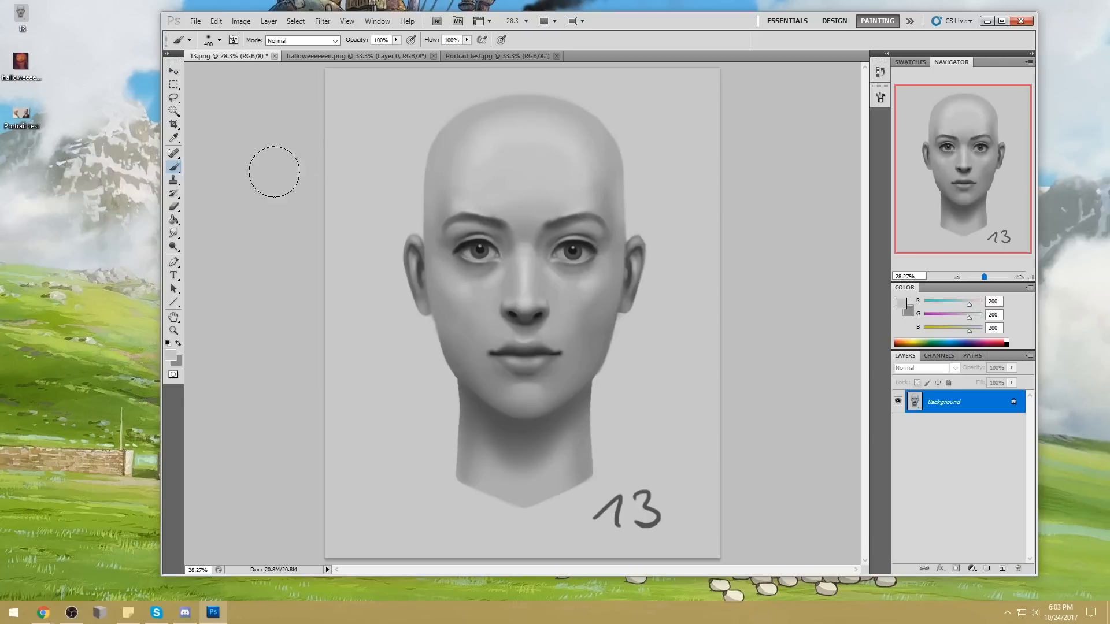
Step: Pick both eyes with the Magic Wand and set the brush colour to a near-white of RGB 242
{"action": "right_click", "coordinate": [384, 173]}
{"action": "double_click", "coordinate": [533, 356]}
{"action": "key", "text": "w"}
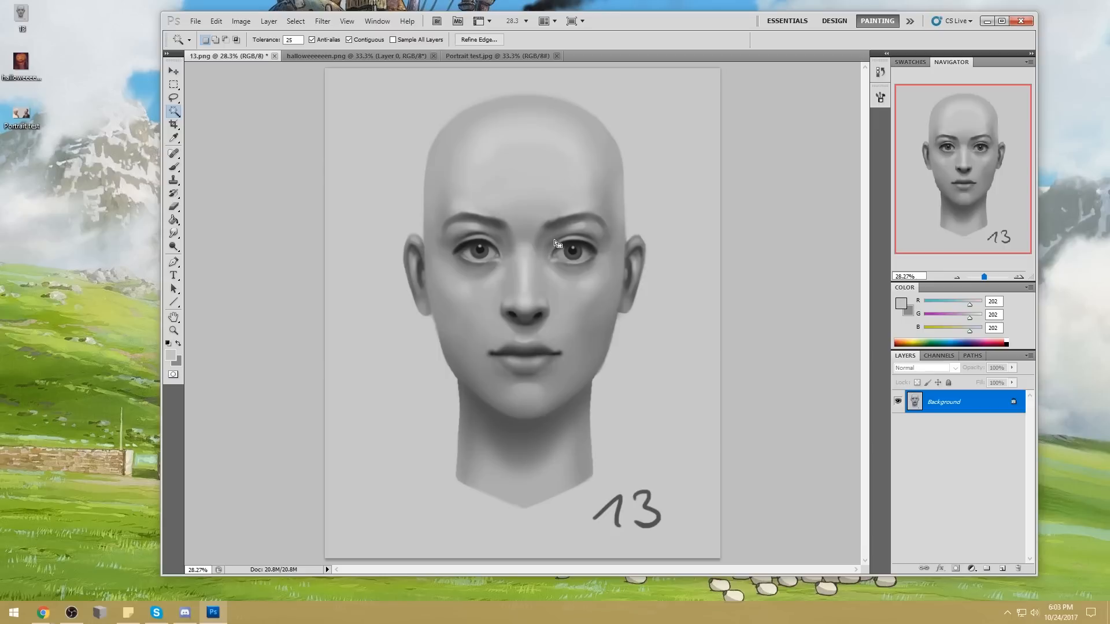
{"action": "left_click", "coordinate": [479, 248]}
{"action": "left_click", "coordinate": [572, 248], "text": "shift"}
{"action": "key", "text": "b"}
{"action": "left_click", "coordinate": [477, 226], "text": "alt"}
{"action": "left_click", "coordinate": [901, 302]}
{"action": "left_click", "coordinate": [806, 129]}
{"action": "left_click", "coordinate": [1050, 117]}
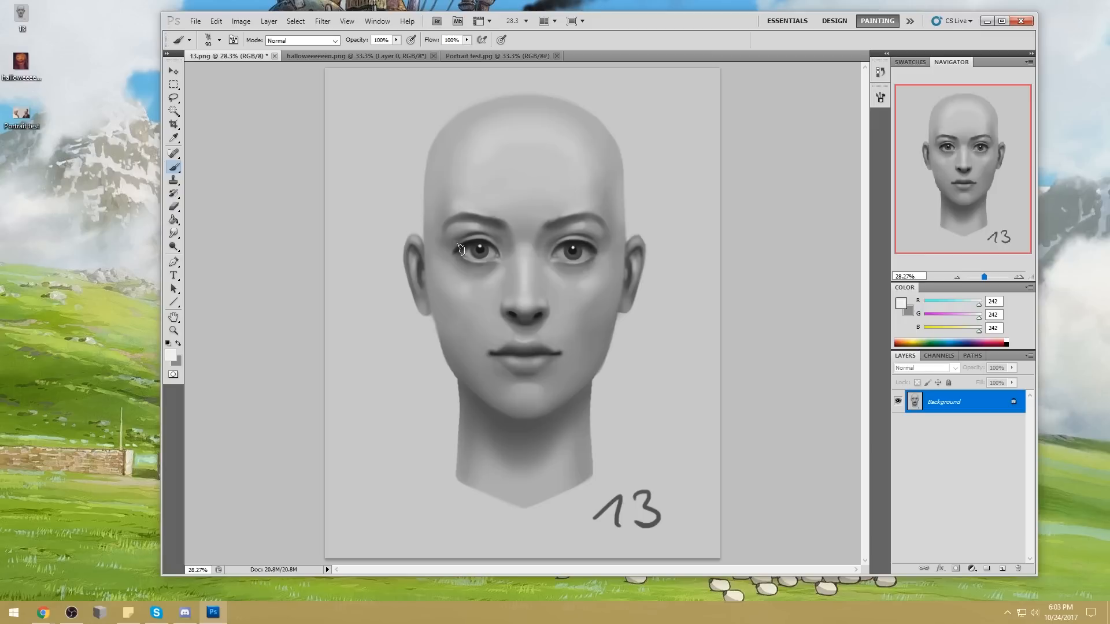
Step: Clear the selection, sample the near-black tone of the pupil, and shrink the brush to 25 px
{"action": "key", "text": "m"}
{"action": "right_click", "coordinate": [609, 230]}
{"action": "left_click", "coordinate": [627, 238]}
{"action": "key", "text": "b"}
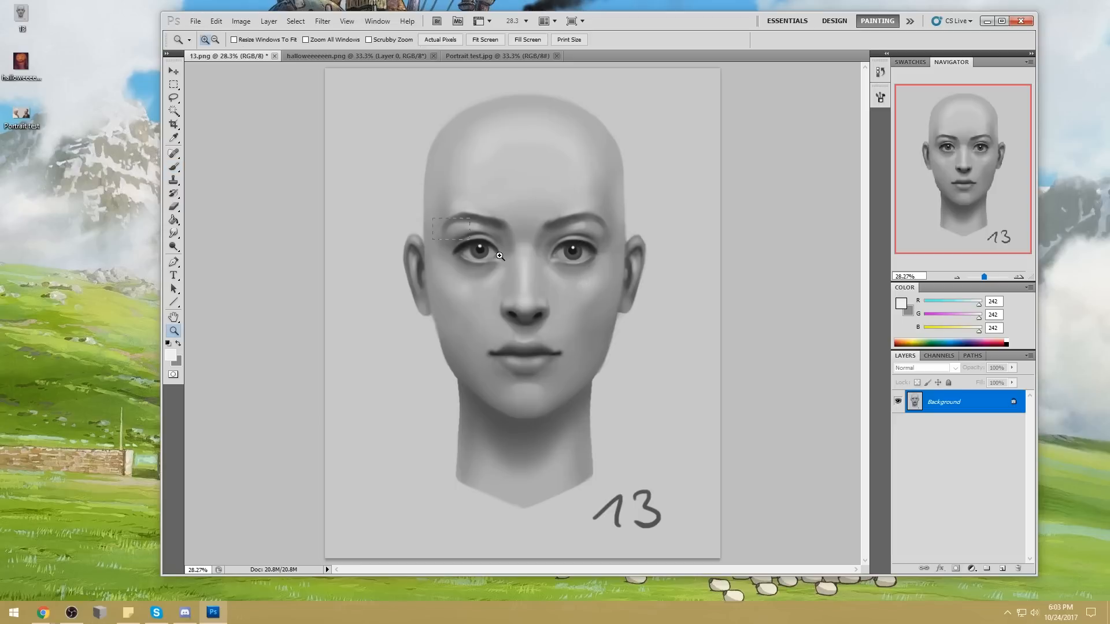
{"action": "left_click_drag", "start_coordinate": [561, 237], "coordinate": [669, 228]}
{"action": "left_click", "coordinate": [706, 242], "text": "alt"}
{"action": "key", "text": "bracketleft"}
{"action": "key", "text": "bracketleft"}
{"action": "key", "text": "bracketleft"}
{"action": "key", "text": "bracketleft"}
{"action": "key", "text": "bracketleft"}
{"action": "key", "text": "bracketleft"}
{"action": "key", "text": "bracketleft"}
Step: Paint over the large white highlights in both pupils with sampled near-black
{"action": "left_click", "coordinate": [717, 267]}
{"action": "key", "text": "ctrl+z"}
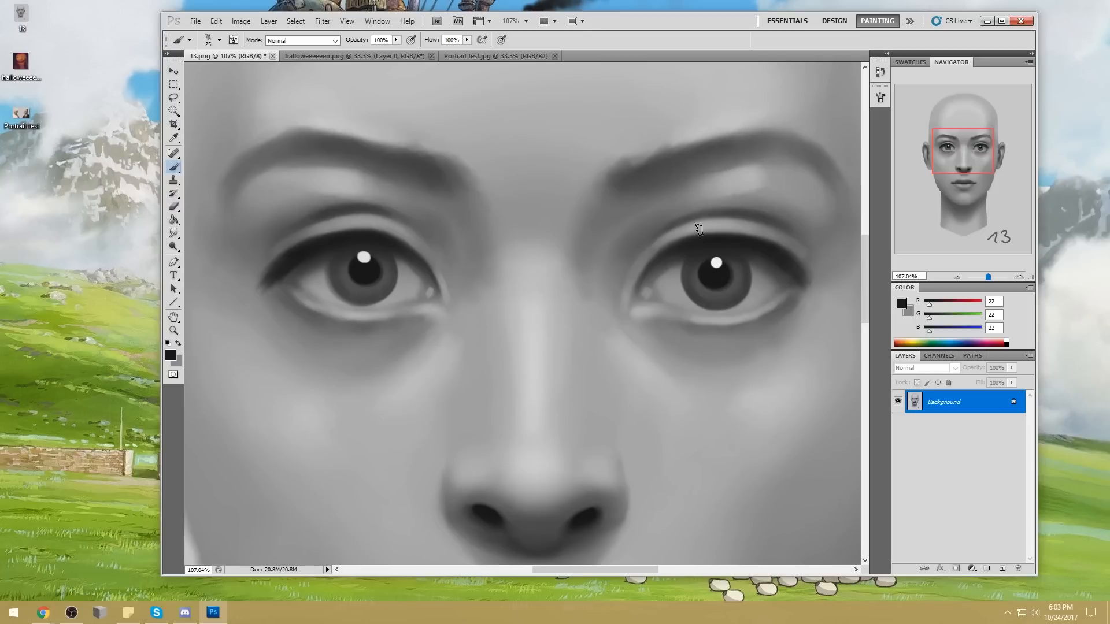
{"action": "key", "text": "m"}
{"action": "right_click", "coordinate": [701, 230]}
{"action": "left_click", "coordinate": [686, 217]}
{"action": "key", "text": "b"}
{"action": "left_click", "coordinate": [717, 270], "text": "alt"}
{"action": "left_click", "coordinate": [717, 267]}
{"action": "left_click", "coordinate": [363, 264]}
{"action": "left_click", "coordinate": [365, 261], "text": "alt"}
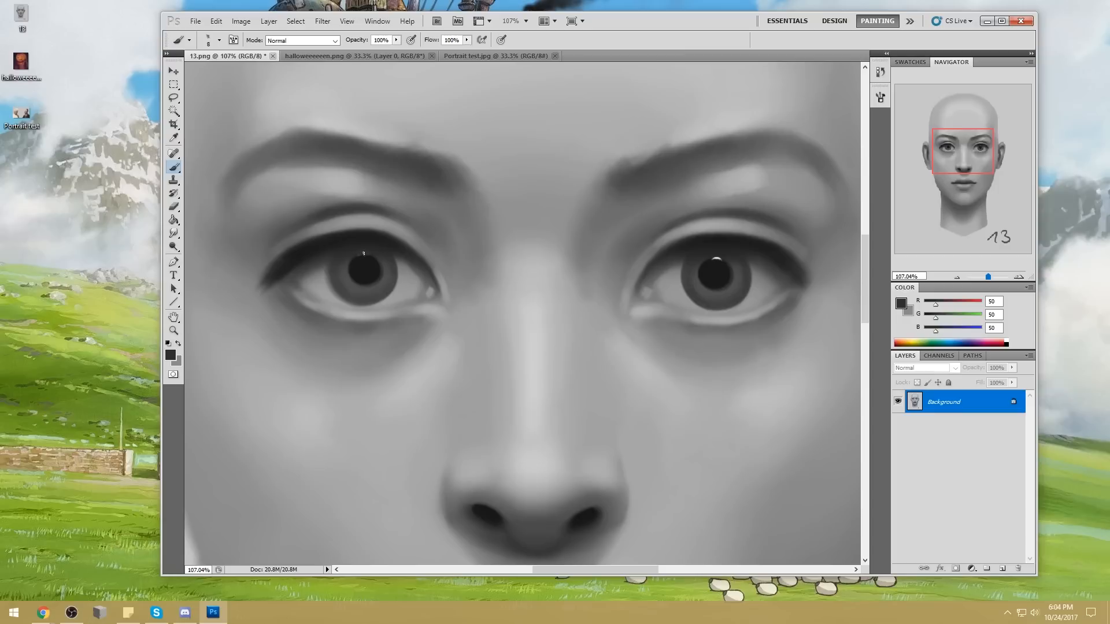
Step: Touch up the upper pupil and iris edges of both eyes with sampled dark grays
{"action": "left_click", "coordinate": [371, 260], "text": "alt"}
{"action": "left_click", "coordinate": [731, 263], "text": "alt"}
{"action": "left_click", "coordinate": [728, 260], "text": "alt"}
{"action": "left_click", "coordinate": [717, 255], "text": "alt"}
{"action": "left_click", "coordinate": [727, 264], "text": "alt"}
{"action": "key", "text": "ctrl+0"}
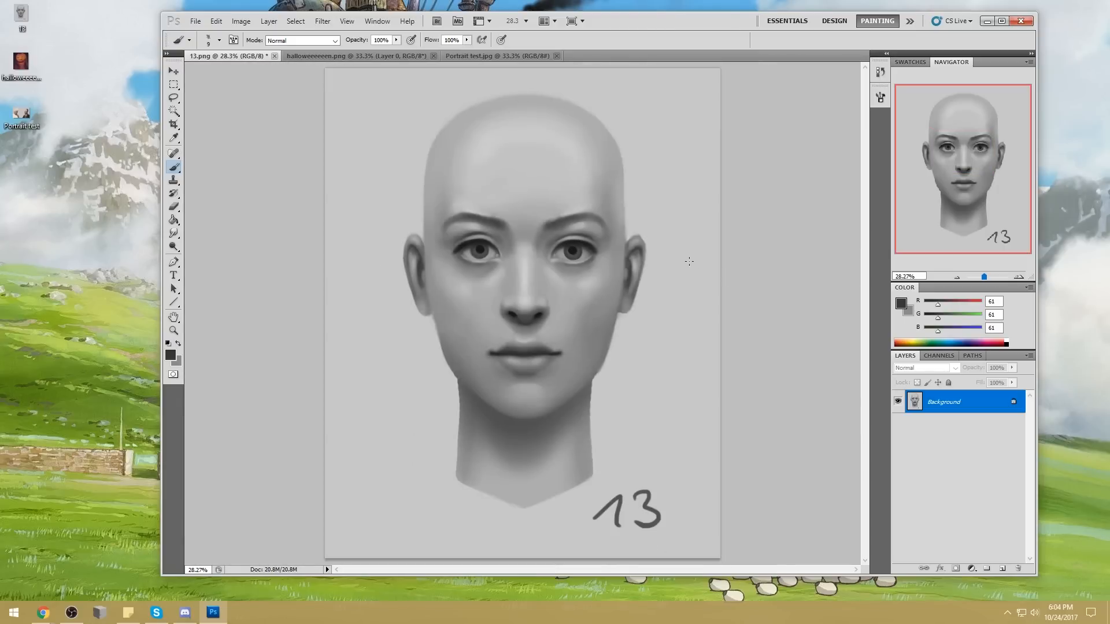
Step: Choose a 100 px soft brush with 0% hardness and set the foreground colour to near-white f1f1f1
{"action": "right_click", "coordinate": [624, 269]}
{"action": "left_click", "coordinate": [736, 345]}
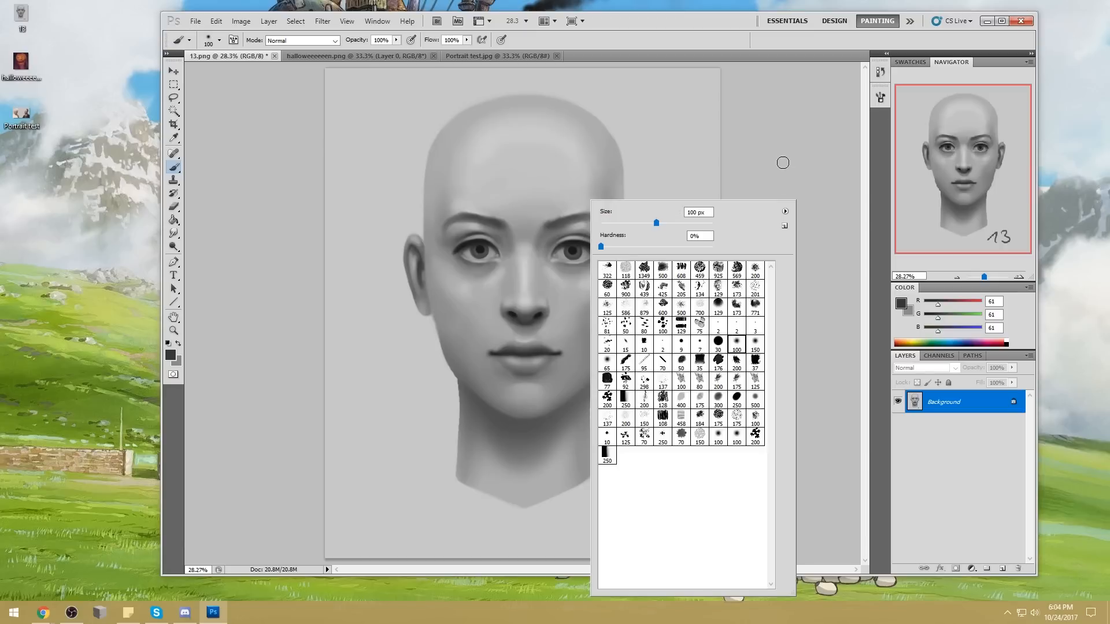
{"action": "left_click", "coordinate": [783, 164]}
{"action": "left_click", "coordinate": [901, 303]}
{"action": "left_click", "coordinate": [783, 136]}
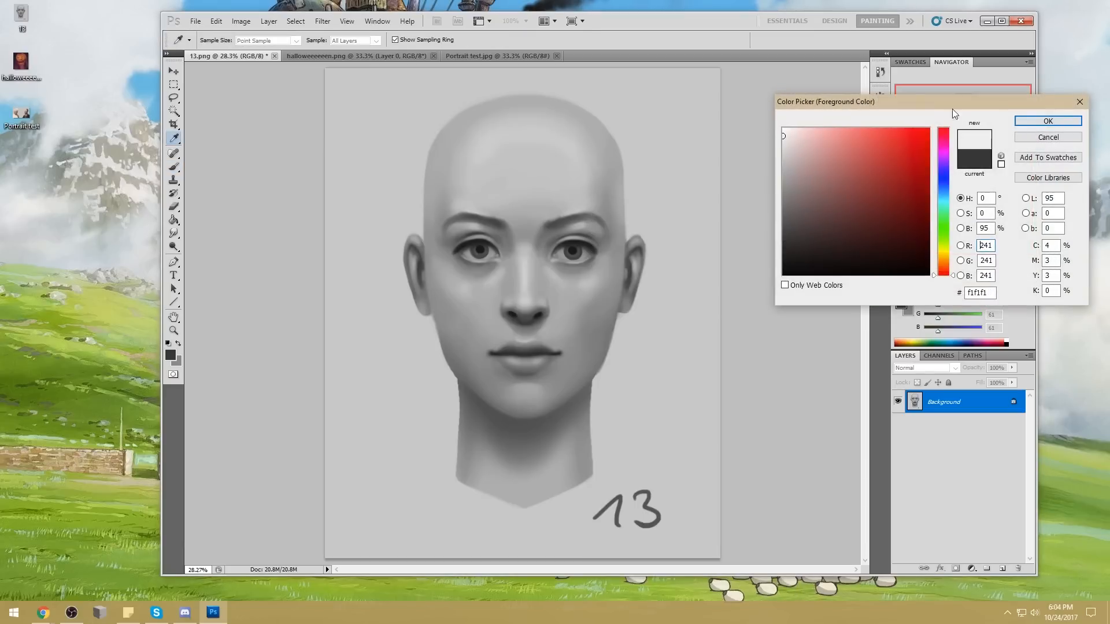
{"action": "left_click", "coordinate": [1030, 124]}
Step: Shrink the brush to 40 px and dab a small near-white highlight onto each pupil
{"action": "key", "text": "z"}
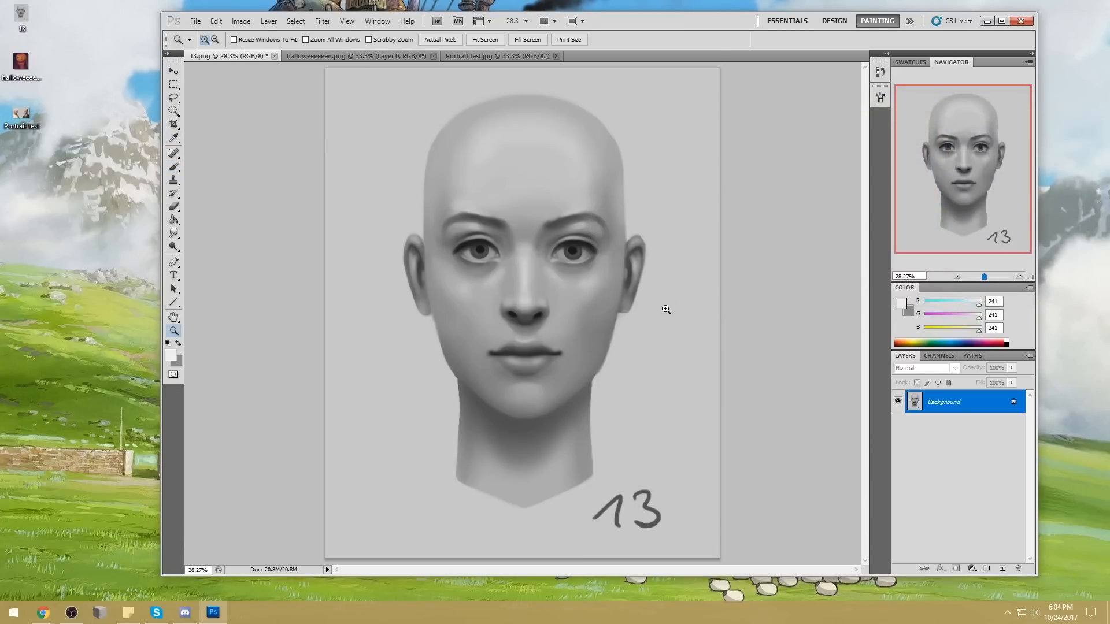
{"action": "left_click_drag", "start_coordinate": [666, 309], "coordinate": [450, 173]}
{"action": "key", "text": "b"}
{"action": "key", "text": "bracketleft"}
{"action": "key", "text": "bracketleft"}
{"action": "key", "text": "bracketleft"}
{"action": "key", "text": "bracketleft"}
{"action": "key", "text": "bracketleft"}
{"action": "left_click", "coordinate": [562, 289]}
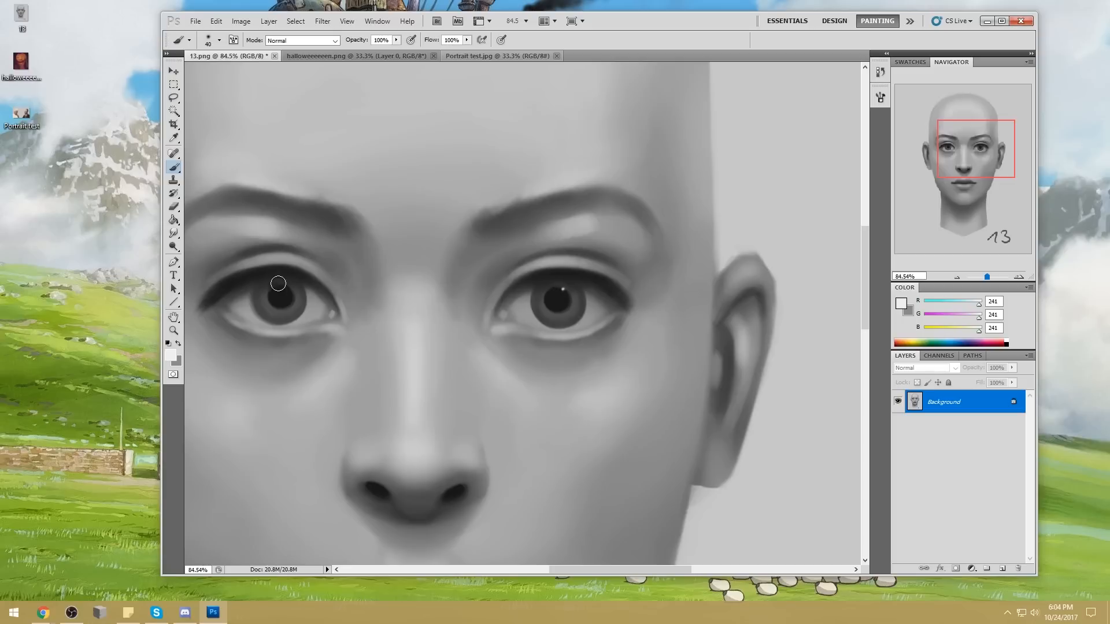
{"action": "left_click", "coordinate": [287, 286]}
Step: Crisp up the pupil highlights with the Sharpen tool at 80 px and 50% strength, then return to the Brush
{"action": "left_click", "coordinate": [174, 233]}
{"action": "left_click", "coordinate": [211, 244]}
{"action": "key", "text": "bracketleft"}
{"action": "key", "text": "bracketleft"}
{"action": "key", "text": "bracketleft"}
{"action": "left_click_drag", "start_coordinate": [565, 288], "coordinate": [564, 289]}
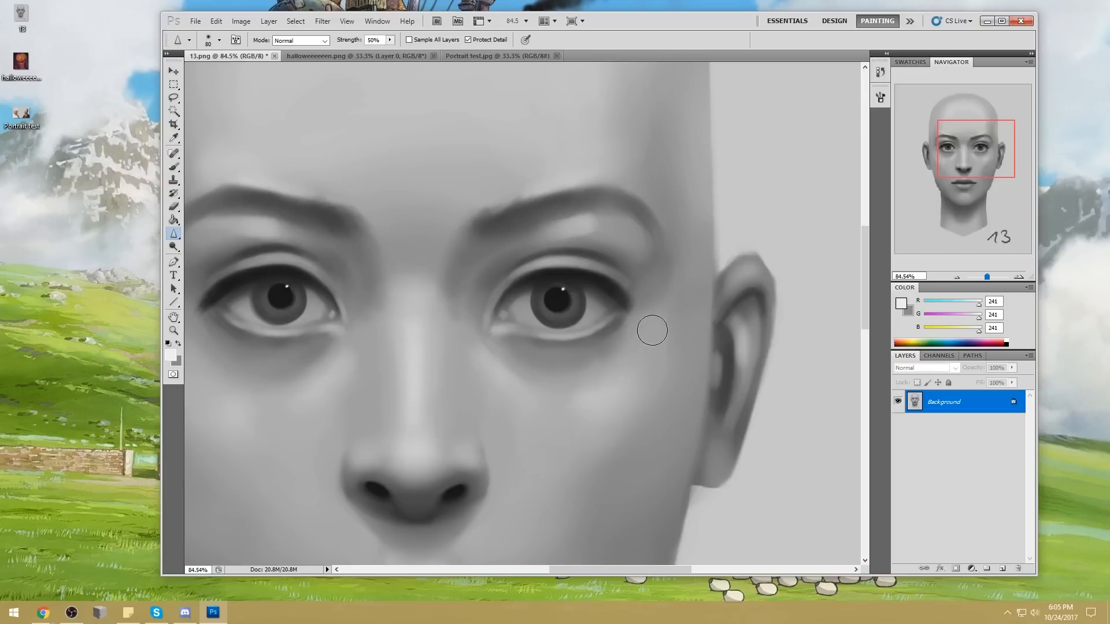
{"action": "key", "text": "b"}
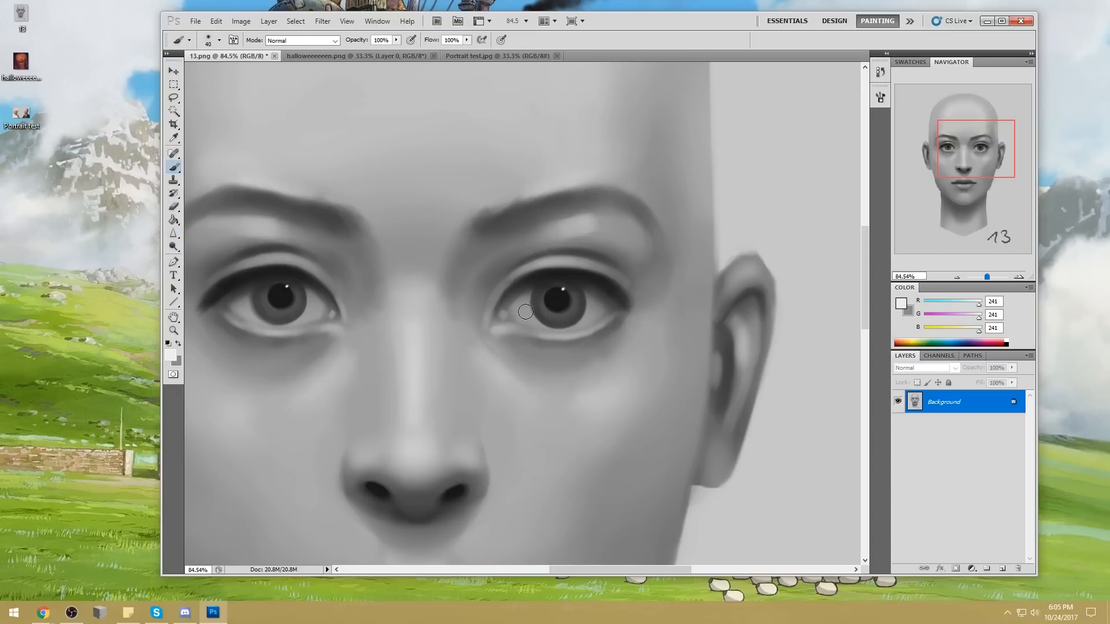
{"action": "key", "text": "ctrl+0"}
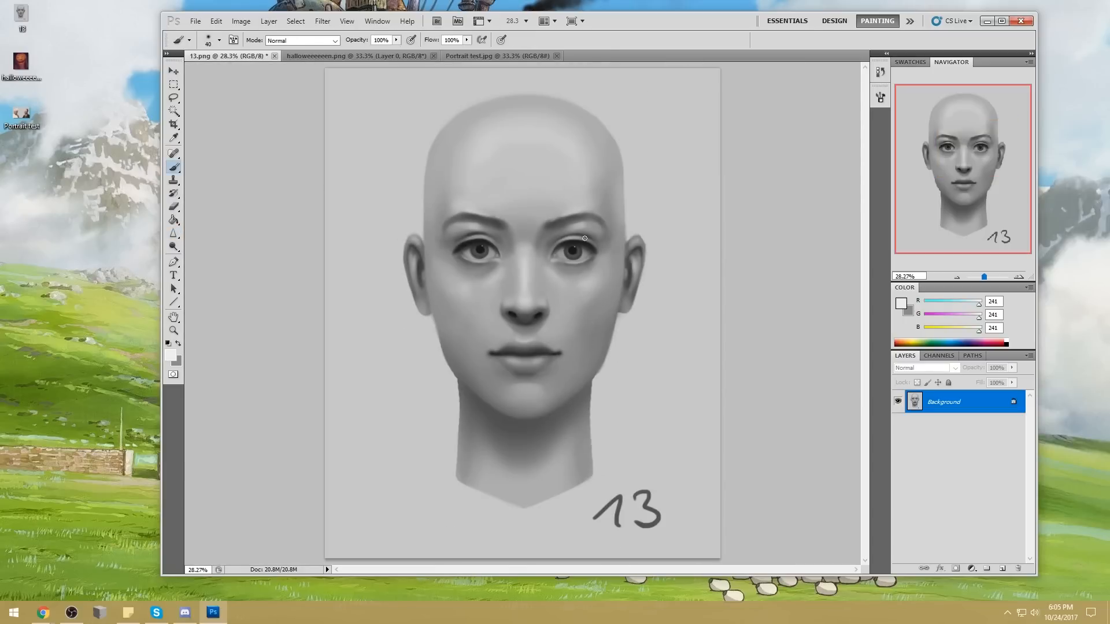
Step: Add a faint soft glow around the pupil highlights with a 70 px near-white brush at 53% opacity
{"action": "left_click_drag", "start_coordinate": [439, 226], "coordinate": [624, 299]}
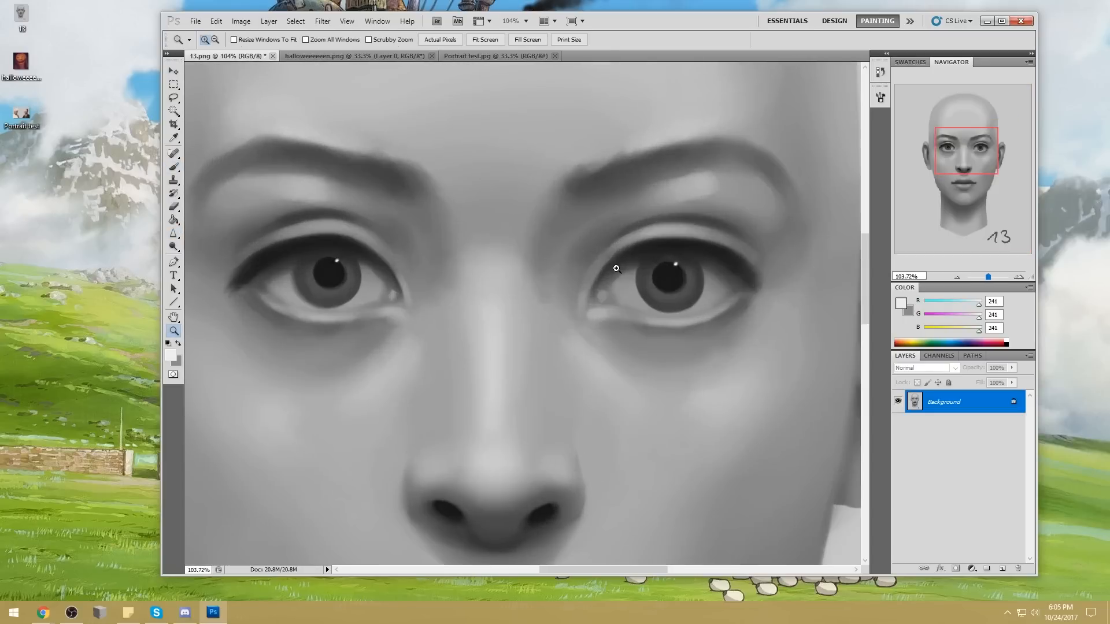
{"action": "left_click", "coordinate": [677, 261], "text": "alt"}
{"action": "key", "text": "bracketright"}
{"action": "key", "text": "bracketright"}
{"action": "key", "text": "bracketright"}
{"action": "key", "text": "bracketright"}
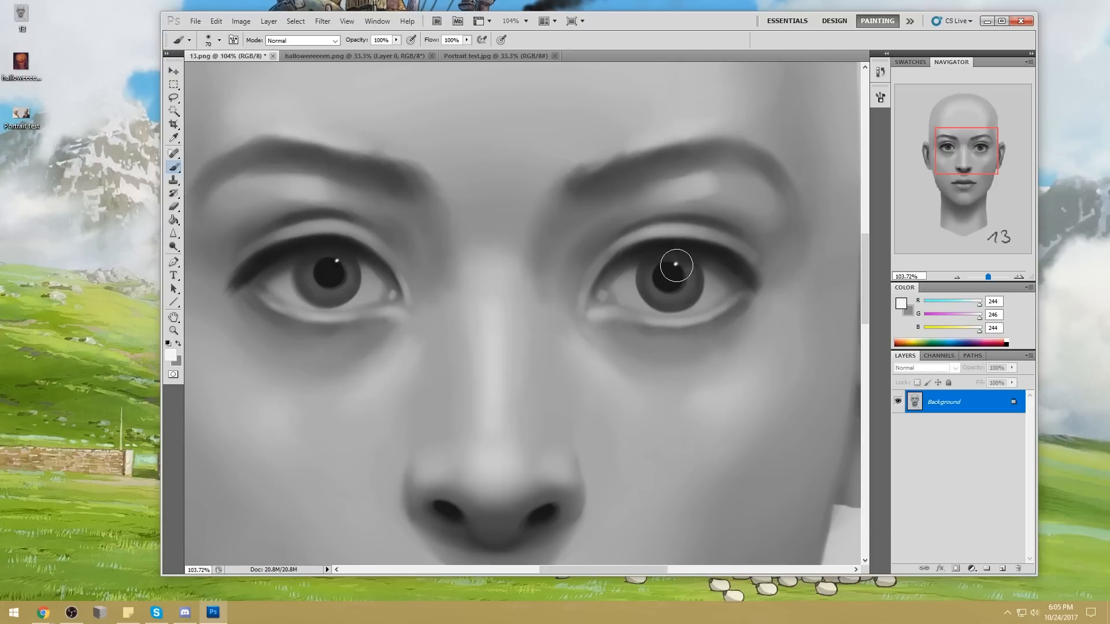
{"action": "key", "text": "bracketleft"}
{"action": "left_click", "coordinate": [397, 39]}
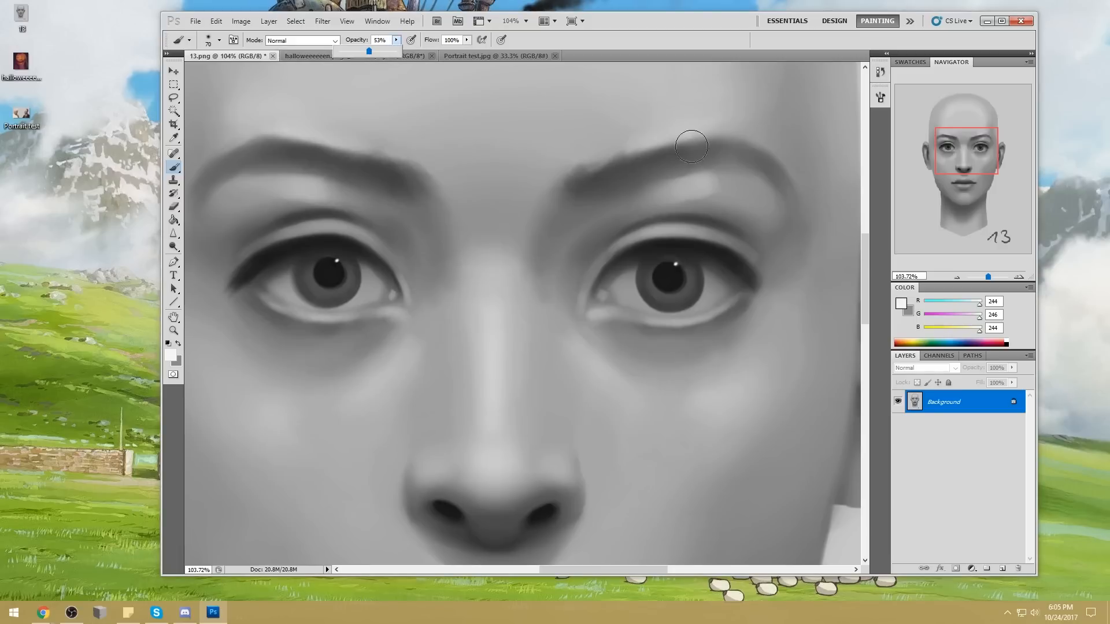
{"action": "key", "text": "5"}
{"action": "key", "text": "3"}
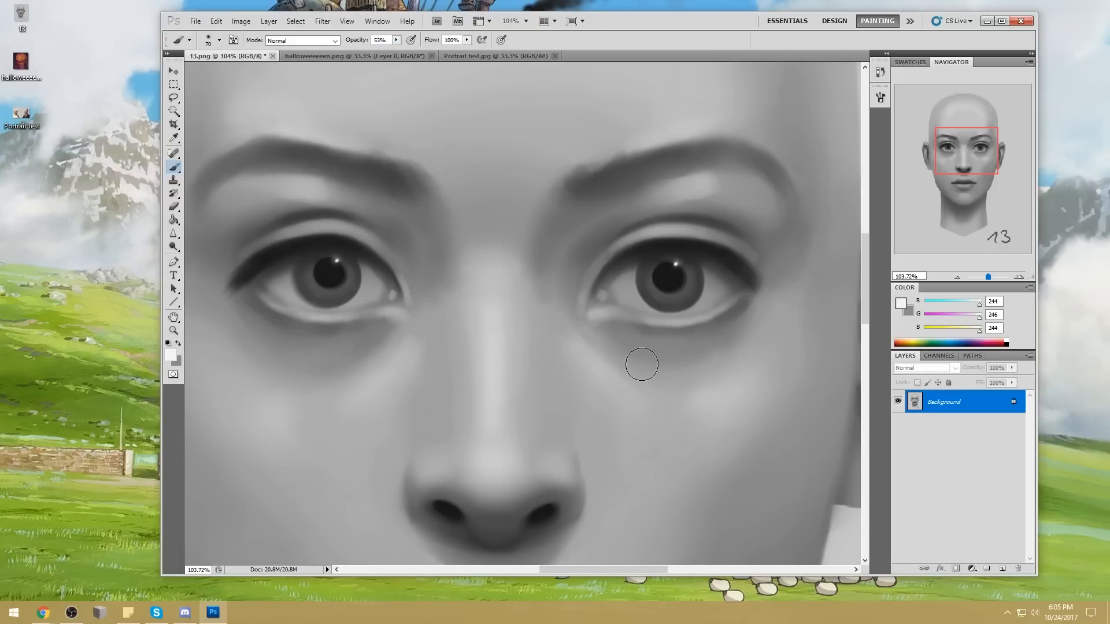
{"action": "key", "text": "ctrl+0"}
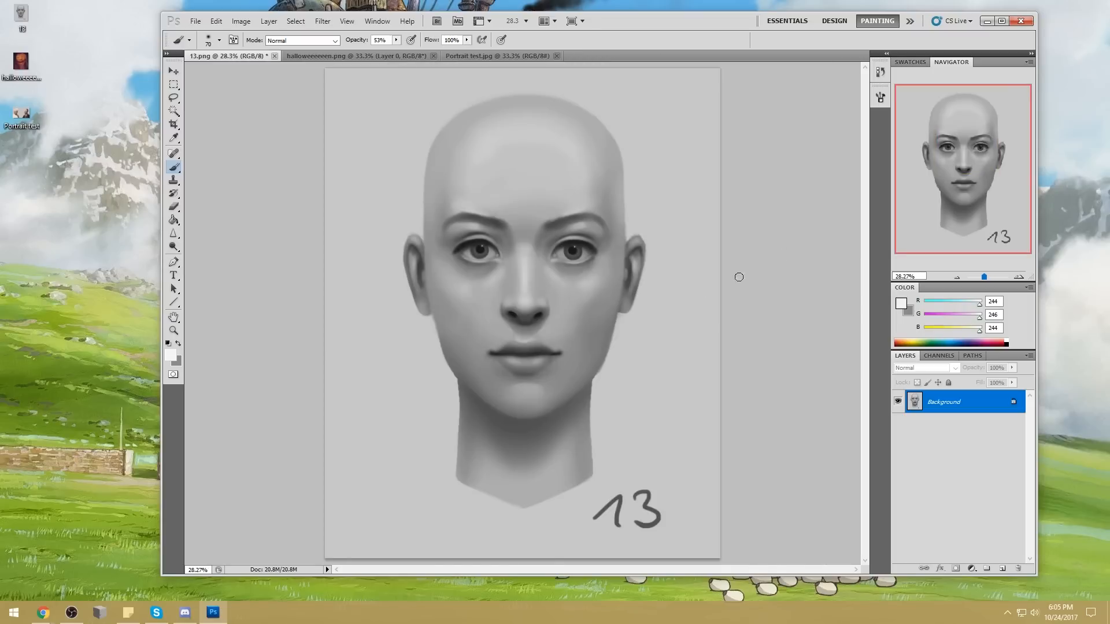
Step: Choose the 80 px textured brush preset and set its opacity to 100% in Normal mode
{"action": "key", "text": "ctrl+plus"}
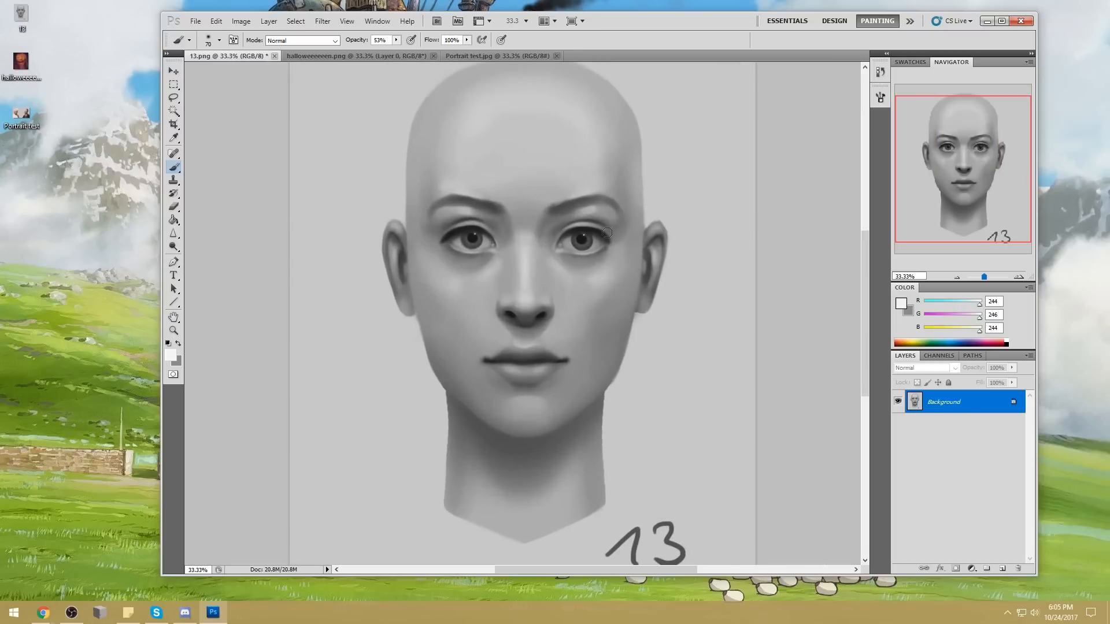
{"action": "key", "text": "bracketright"}
{"action": "key", "text": "bracketright"}
{"action": "key", "text": "bracketright"}
{"action": "key", "text": "bracketright"}
{"action": "key", "text": "bracketright"}
{"action": "key", "text": "bracketright"}
{"action": "right_click", "coordinate": [625, 203]}
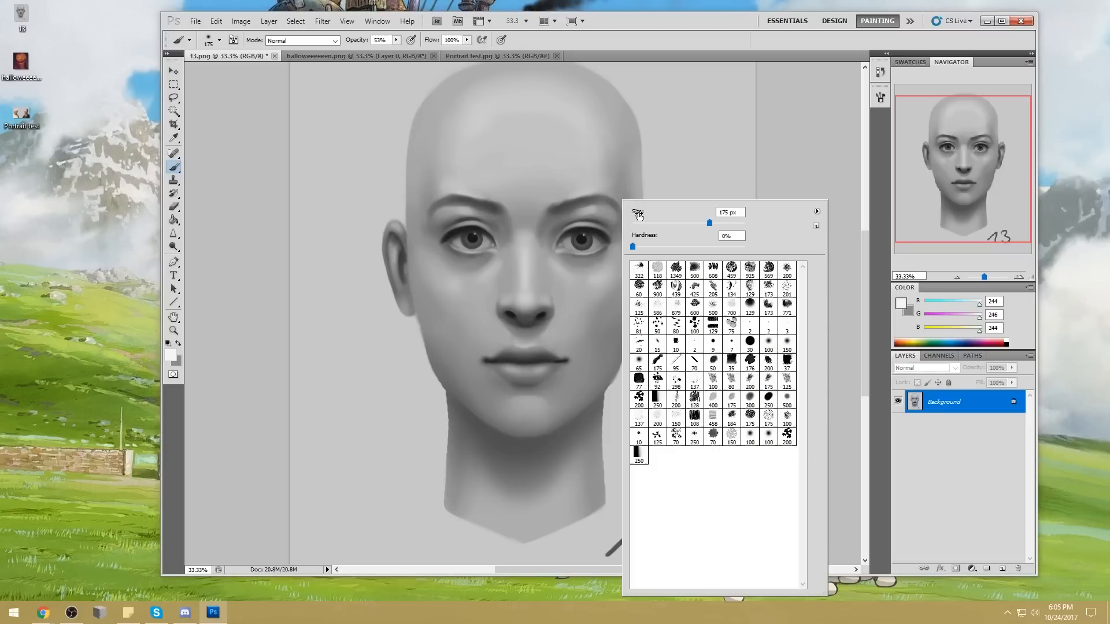
{"action": "left_click", "coordinate": [732, 379]}
{"action": "key", "text": "Return"}
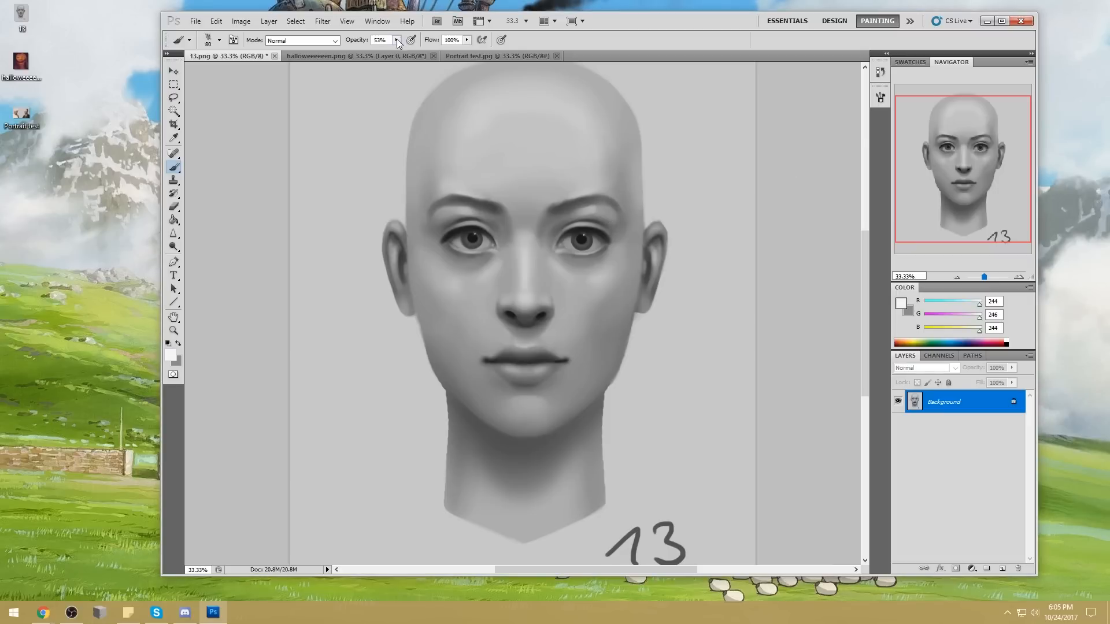
{"action": "left_click_drag", "start_coordinate": [397, 40], "coordinate": [417, 54]}
{"action": "left_click", "coordinate": [297, 40]}
{"action": "left_click", "coordinate": [231, 113]}
Step: Paint light gray planes on the cheeks at both sides of the nose using tones sampled from the nose and cheeks
{"action": "left_click", "coordinate": [564, 316], "text": "alt"}
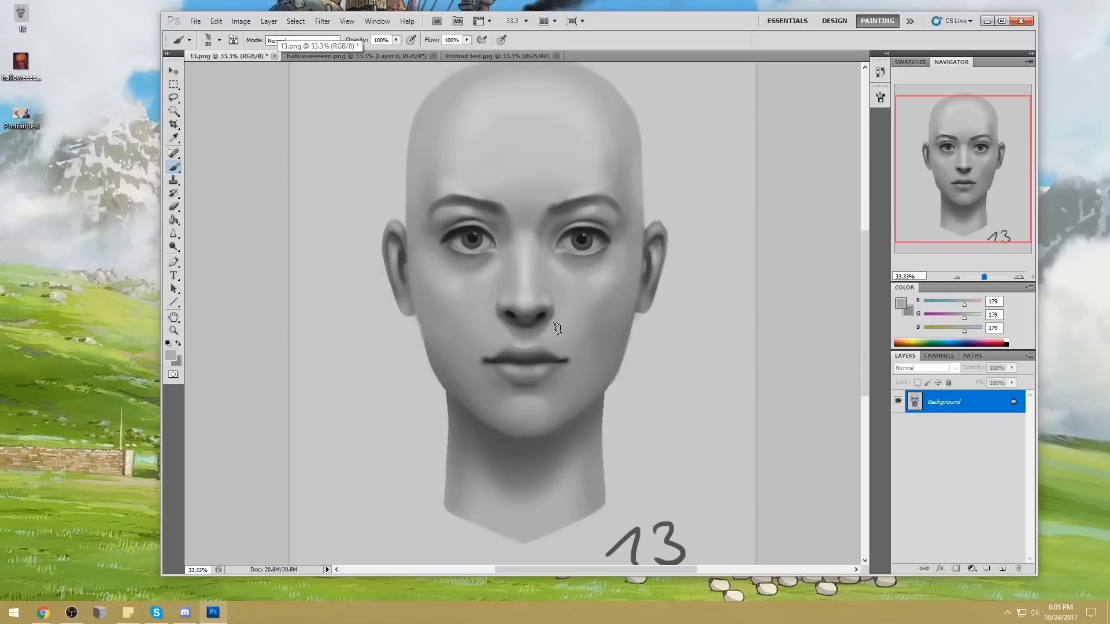
{"action": "left_click", "coordinate": [485, 307], "text": "alt"}
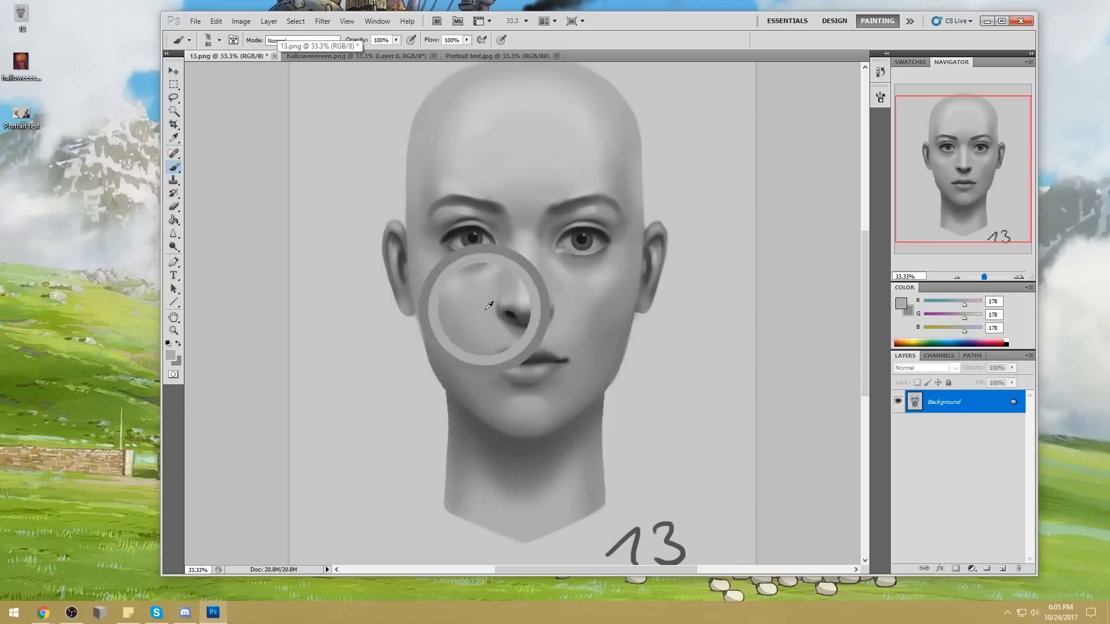
{"action": "left_click", "coordinate": [531, 296], "text": "alt"}
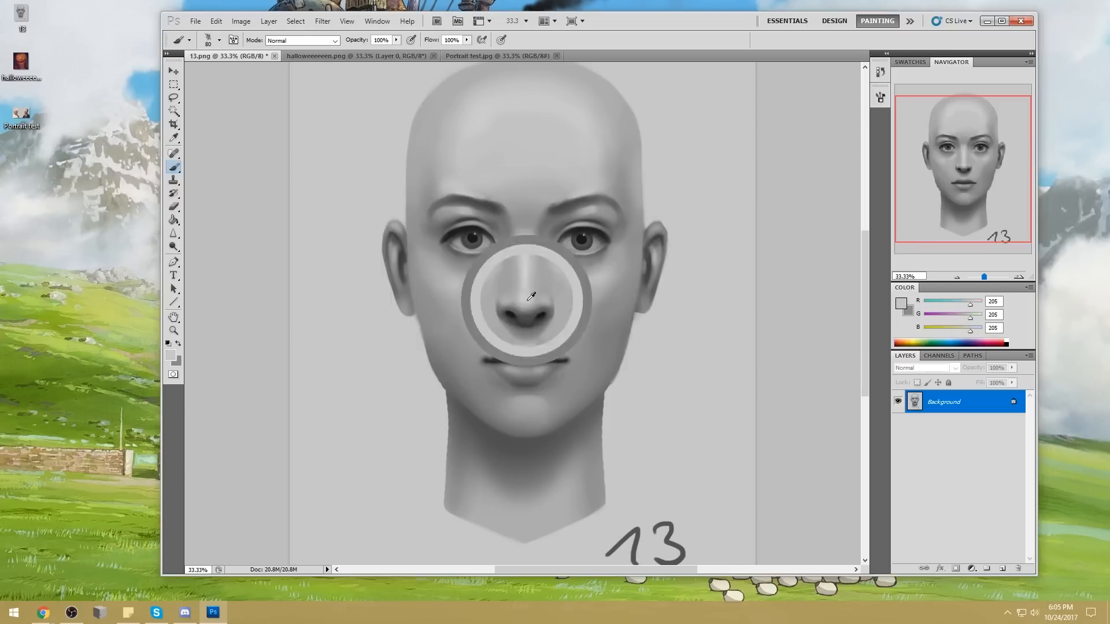
{"action": "left_click", "coordinate": [531, 296], "text": "alt"}
{"action": "left_click", "coordinate": [494, 305], "text": "alt"}
{"action": "left_click", "coordinate": [490, 299], "text": "alt"}
{"action": "left_click", "coordinate": [530, 296], "text": "alt"}
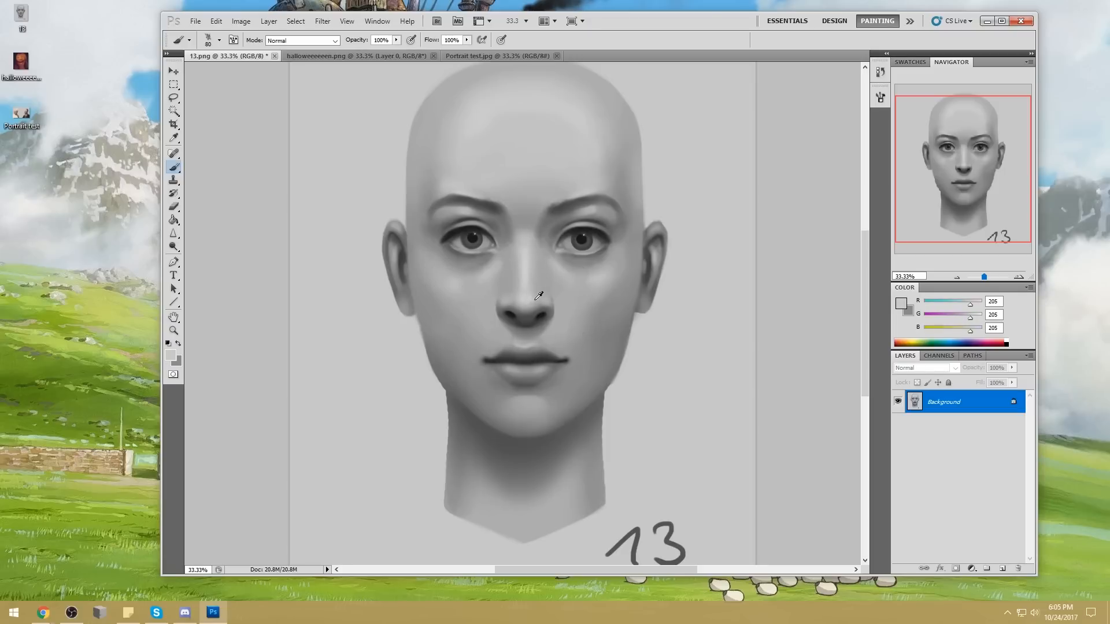
{"action": "left_click_drag", "start_coordinate": [485, 305], "coordinate": [488, 315]}
{"action": "left_click", "coordinate": [487, 303], "text": "alt"}
{"action": "left_click", "coordinate": [561, 292], "text": "alt"}
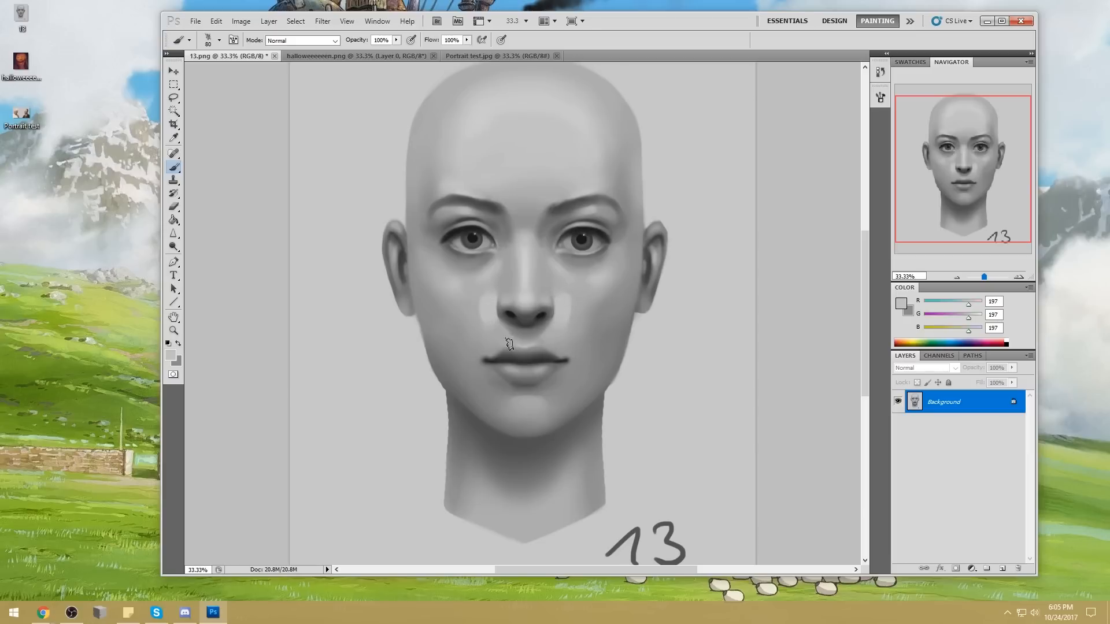
Step: Shade the area beneath the nose with sampled grays and a 30 px brush, and blend it with the Smudge tool
{"action": "left_click", "coordinate": [546, 326], "text": "alt"}
{"action": "key", "text": "bracketleft"}
{"action": "left_click", "coordinate": [523, 325], "text": "alt"}
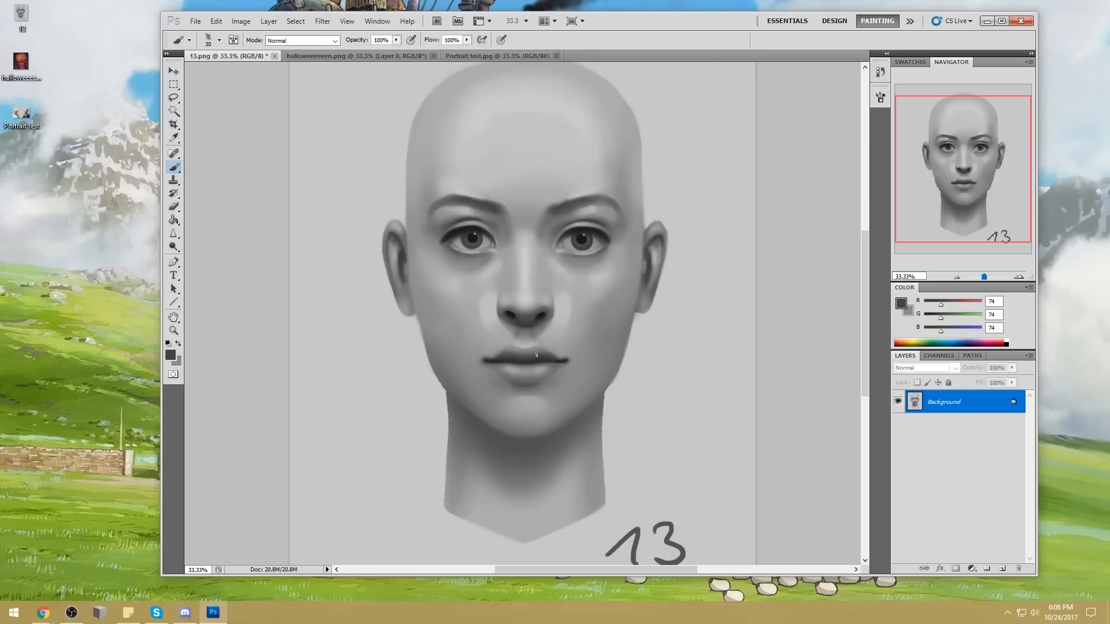
{"action": "left_click", "coordinate": [173, 234]}
{"action": "left_click", "coordinate": [215, 256]}
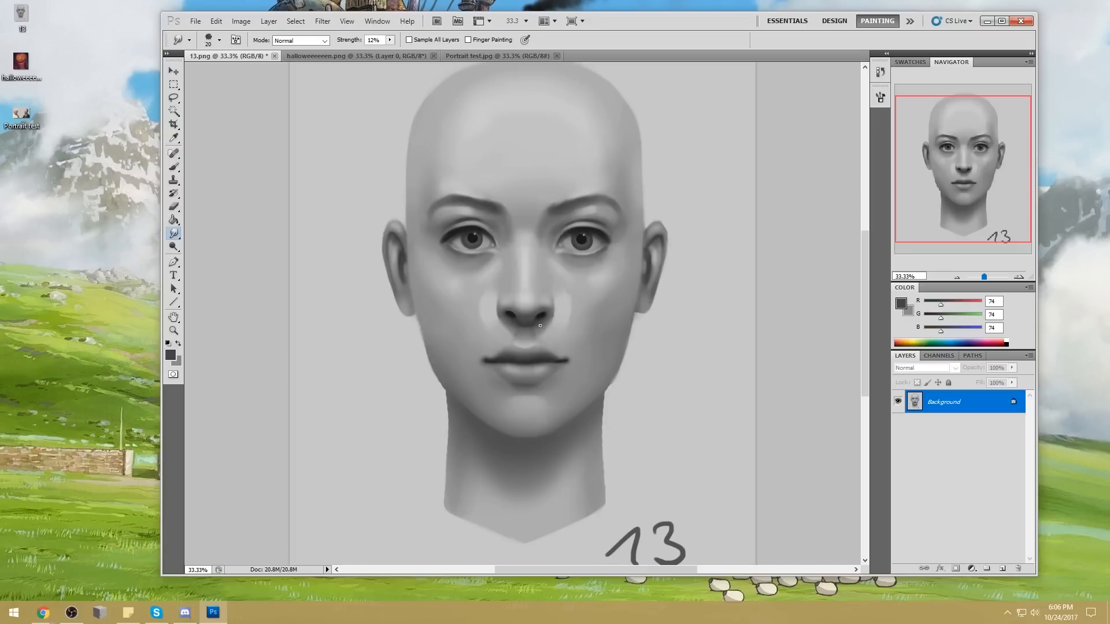
{"action": "key", "text": "b"}
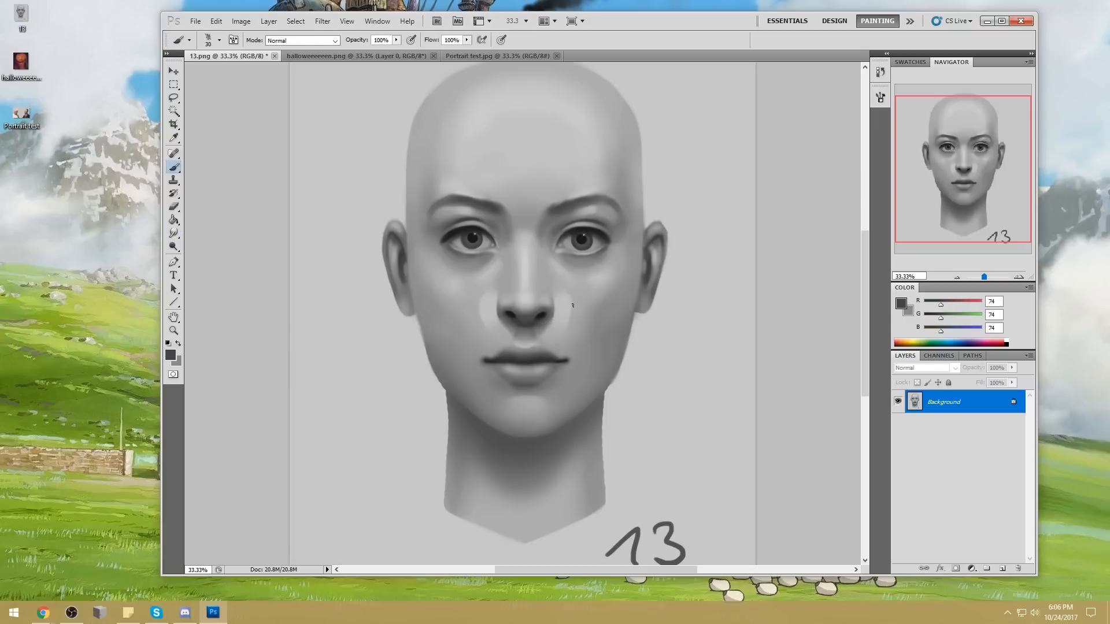
{"action": "right_click", "coordinate": [510, 306]}
{"action": "left_click", "coordinate": [673, 343]}
{"action": "right_click", "coordinate": [174, 234]}
{"action": "key", "text": "Escape"}
Step: Soften and blend both nostrils with the Smudge tool at 20 px and 12% strength
{"action": "key", "text": "z"}
{"action": "left_click_drag", "start_coordinate": [431, 262], "coordinate": [595, 364]}
{"action": "key", "text": "r"}
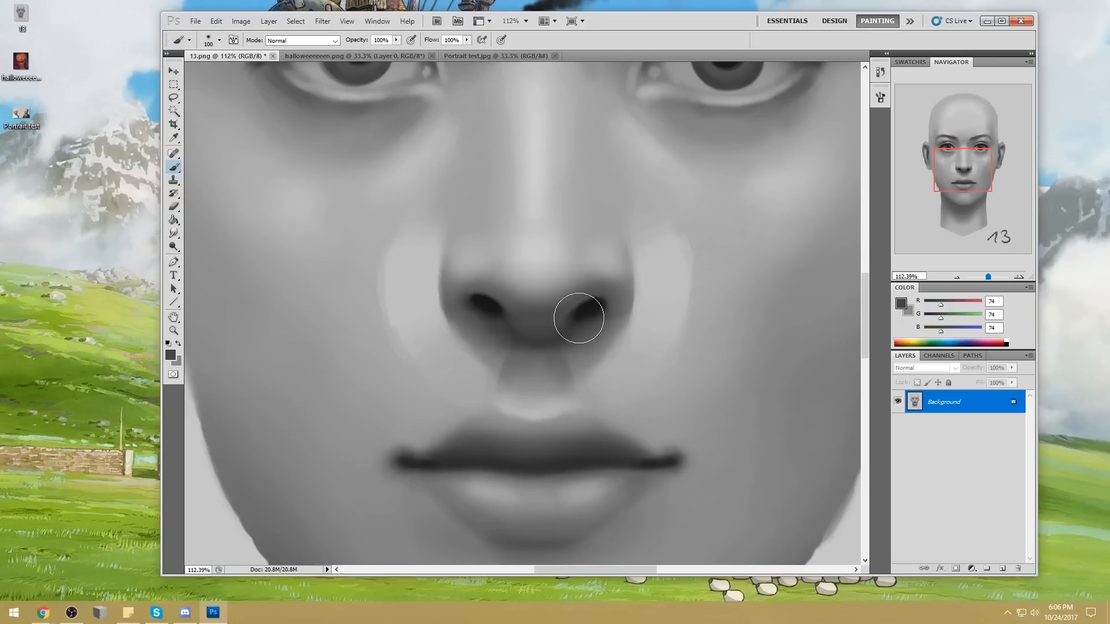
{"action": "right_click", "coordinate": [573, 235]}
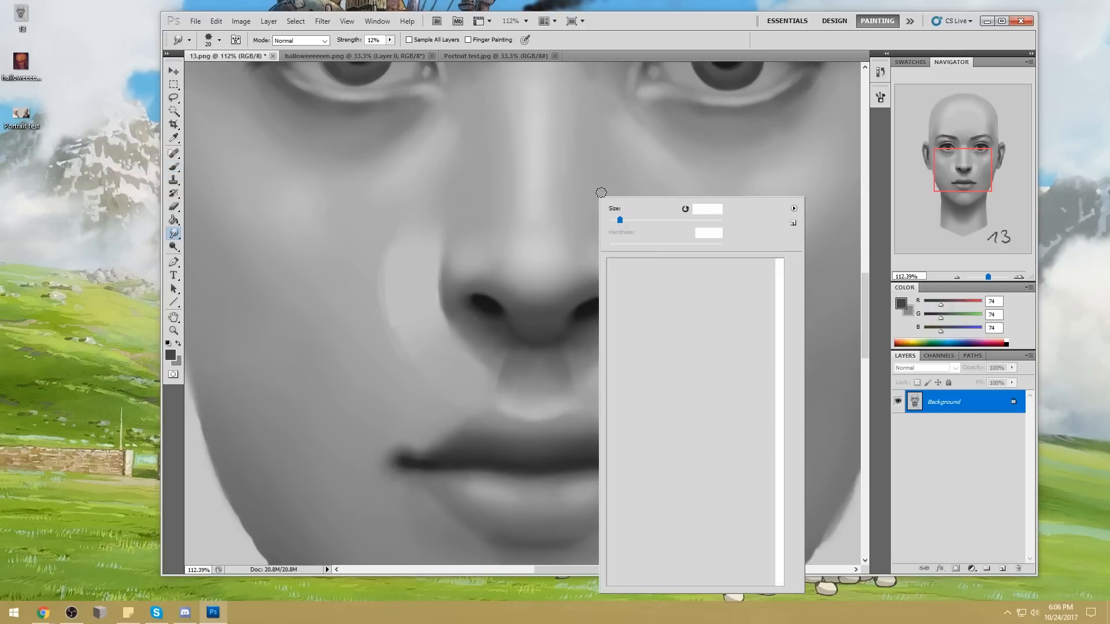
{"action": "right_click", "coordinate": [686, 441]}
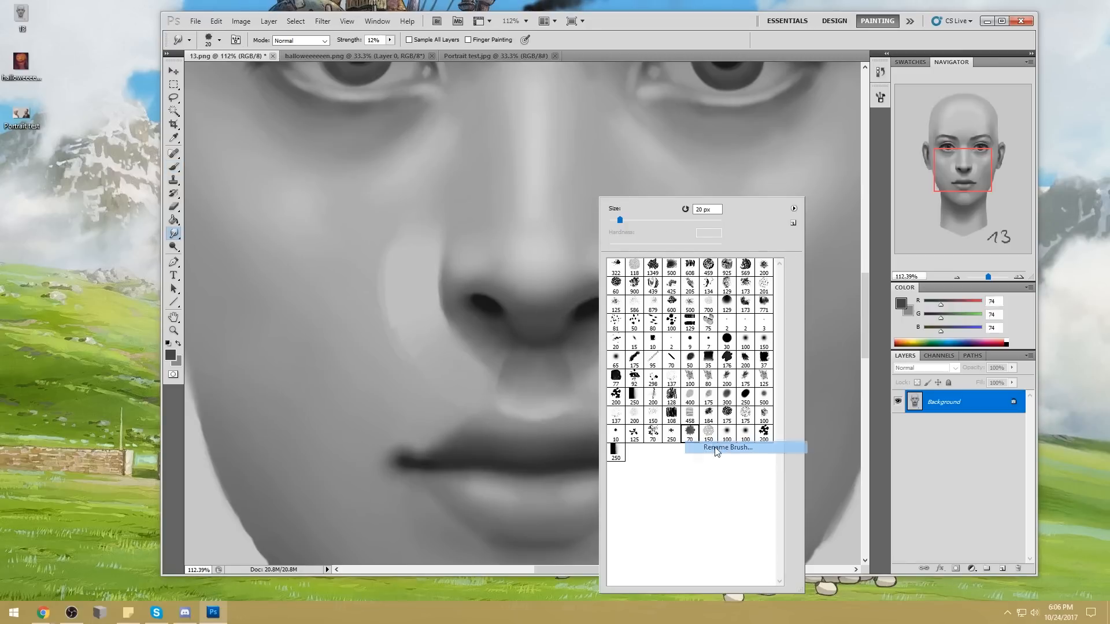
{"action": "left_click", "coordinate": [716, 450]}
{"action": "left_click", "coordinate": [679, 227]}
{"action": "left_click", "coordinate": [712, 174]}
{"action": "key", "text": "bracketright"}
{"action": "key", "text": "bracketleft"}
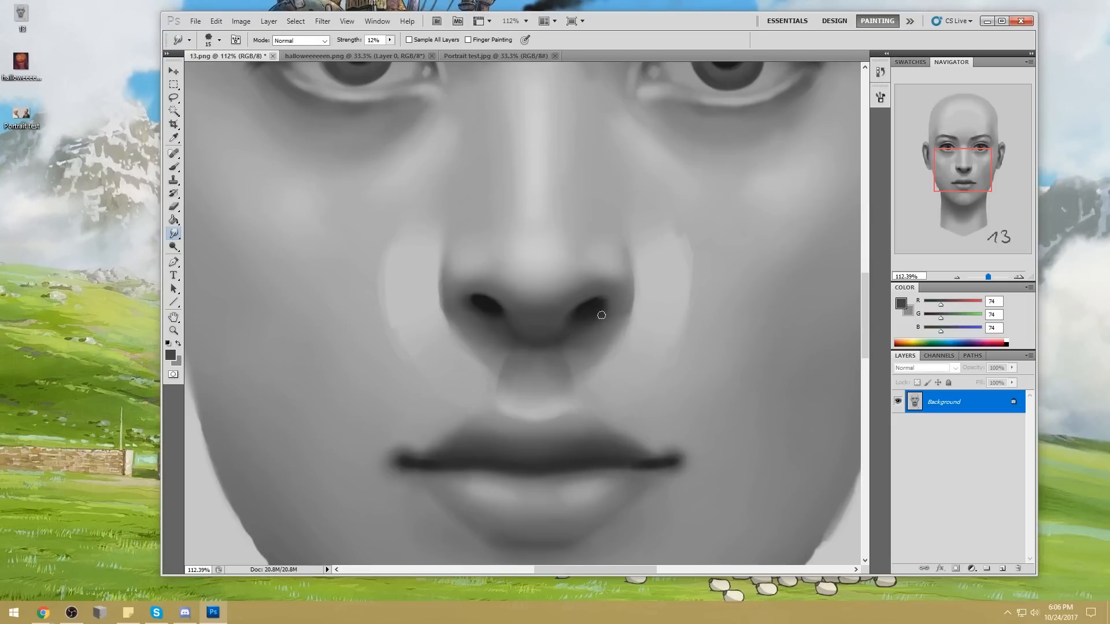
{"action": "key", "text": "bracketright"}
{"action": "key", "text": "bracketright"}
{"action": "key", "text": "bracketleft"}
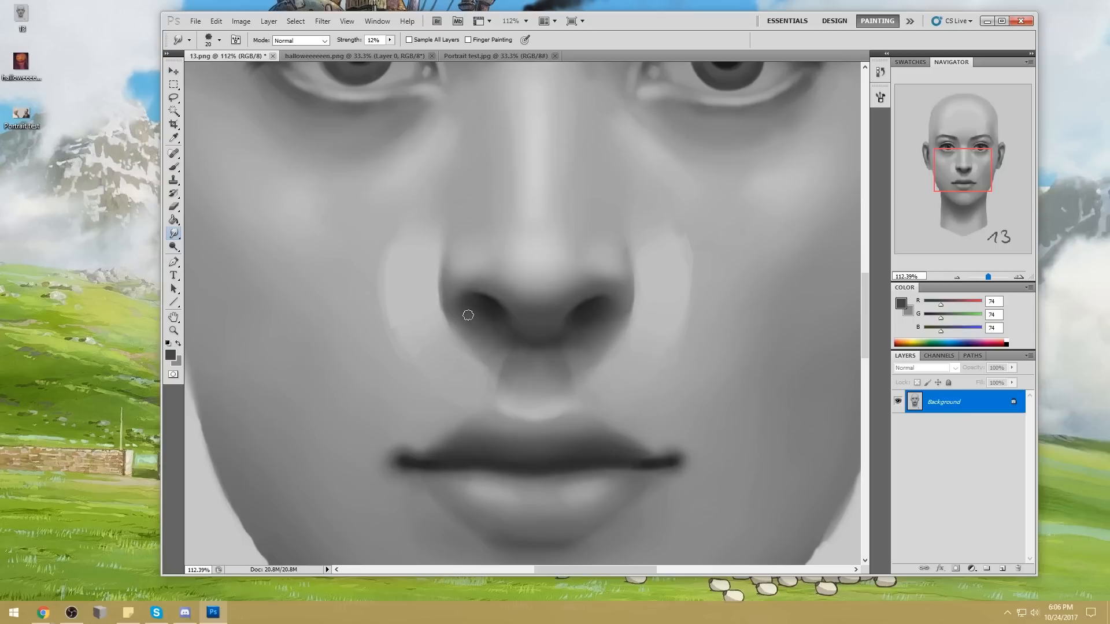
Step: Define the nostril rims and the underside of the nose tip with a 20 px brush in sampled dark grays
{"action": "key", "text": "l"}
{"action": "key", "text": "b"}
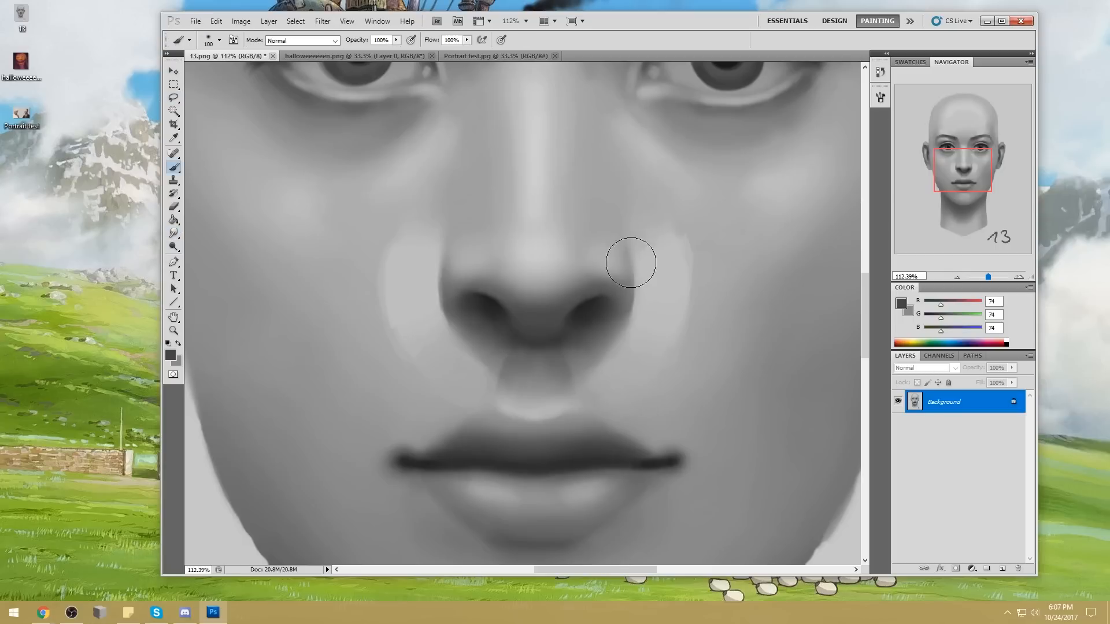
{"action": "right_click", "coordinate": [619, 258]}
{"action": "left_click", "coordinate": [592, 282], "text": "alt"}
{"action": "key", "text": "bracketleft"}
{"action": "key", "text": "bracketleft"}
{"action": "key", "text": "bracketleft"}
{"action": "key", "text": "bracketleft"}
{"action": "key", "text": "bracketleft"}
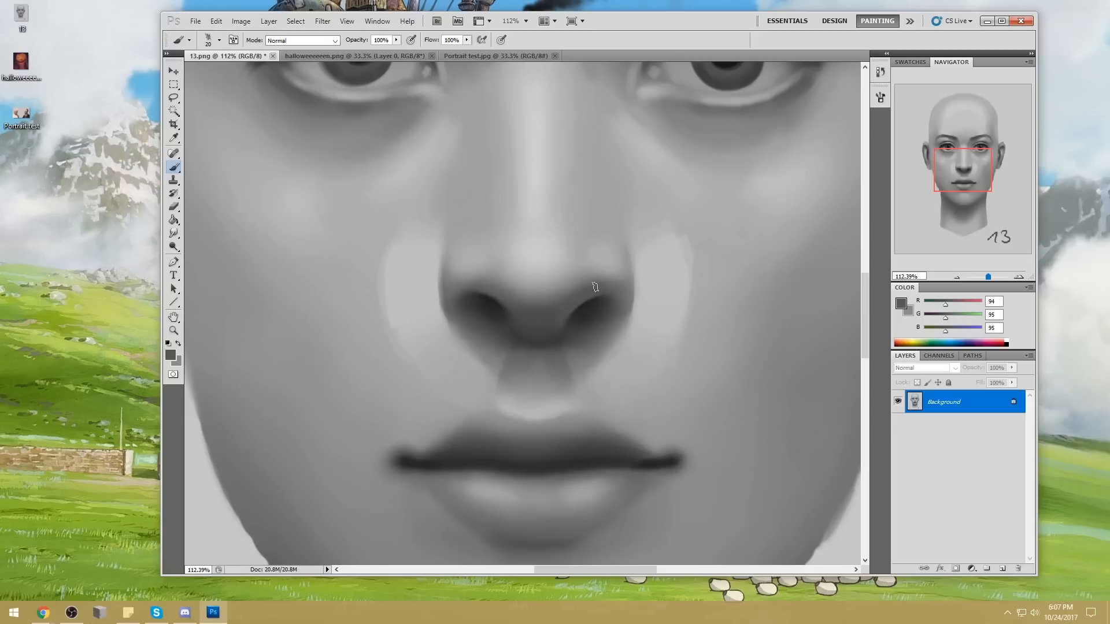
{"action": "key", "text": "bracketleft"}
{"action": "left_click", "coordinate": [499, 292], "text": "alt"}
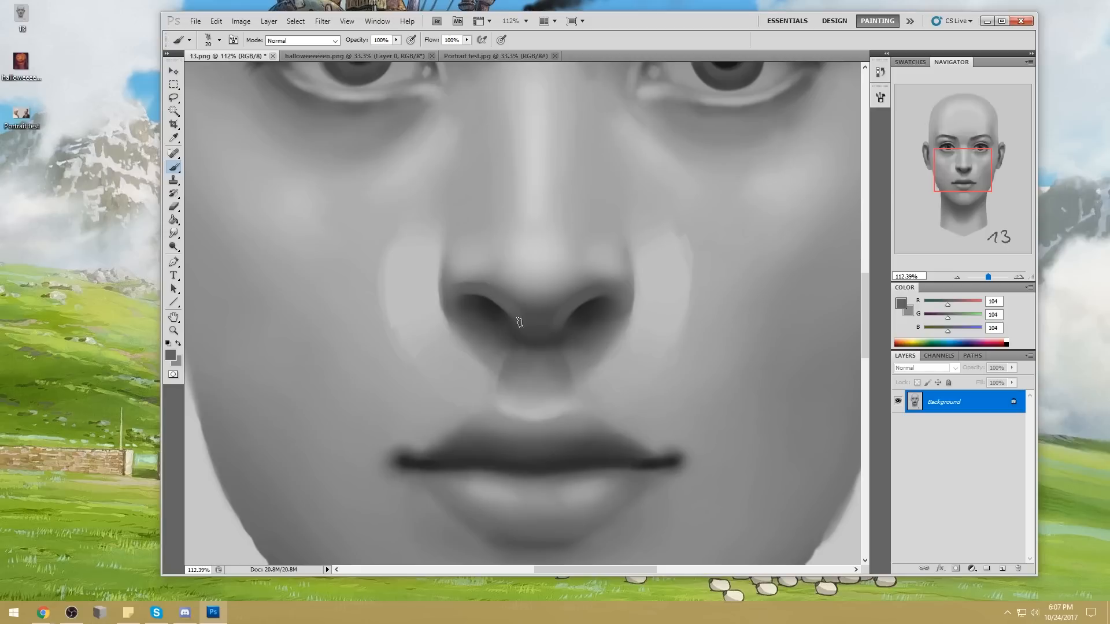
{"action": "left_click", "coordinate": [581, 295], "text": "alt"}
{"action": "left_click", "coordinate": [498, 308], "text": "alt"}
Step: Blend the repainted nostril rims and nose wings with the Smudge tool at 12% strength
{"action": "left_click", "coordinate": [173, 234]}
{"action": "left_click", "coordinate": [240, 253]}
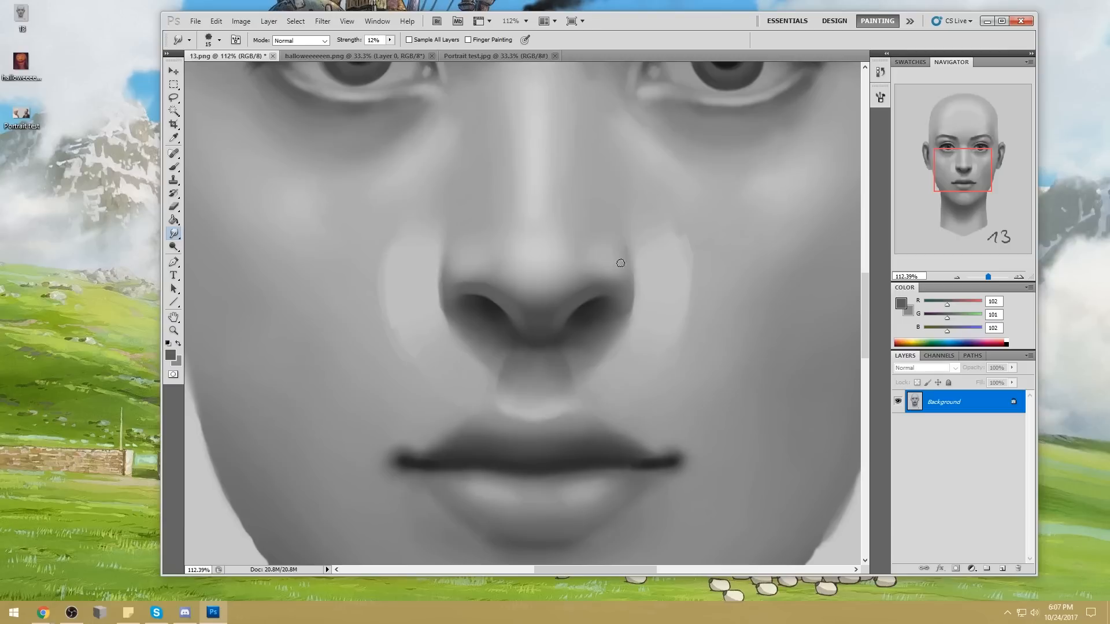
{"action": "key", "text": "bracketright"}
Step: Set up a soft brush in Lighten mode, enlarged to 200 px, with a light gray sampled beside the nose
{"action": "key", "text": "b"}
{"action": "right_click", "coordinate": [588, 271]}
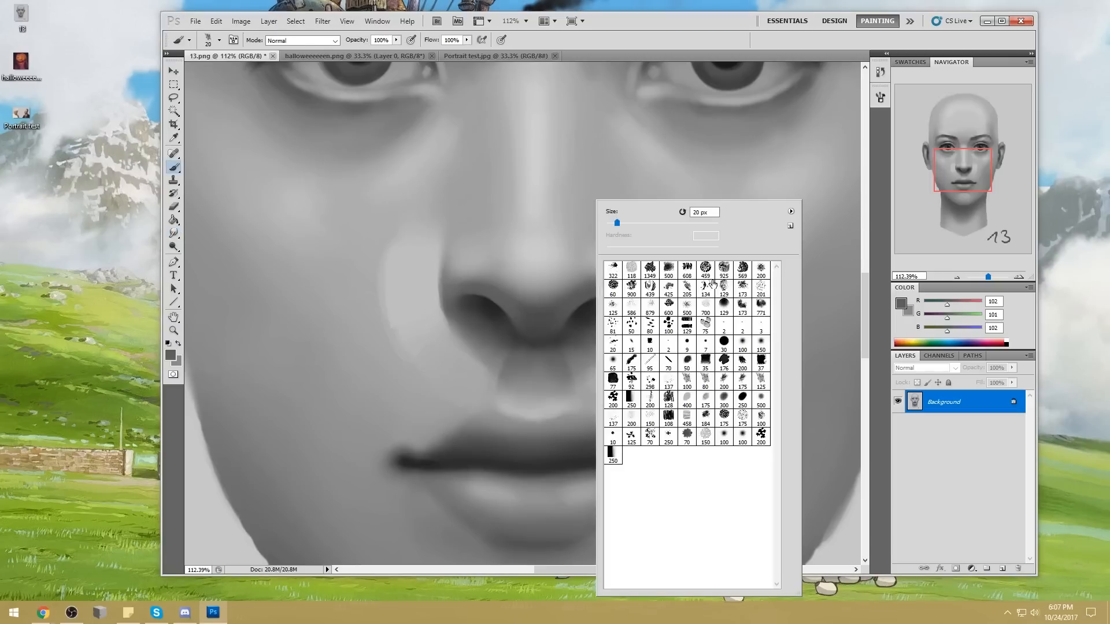
{"action": "left_click", "coordinate": [749, 347]}
{"action": "key", "text": "Return"}
{"action": "left_click", "coordinate": [584, 298], "text": "alt"}
{"action": "left_click", "coordinate": [620, 256], "text": "alt"}
{"action": "left_click", "coordinate": [300, 40]}
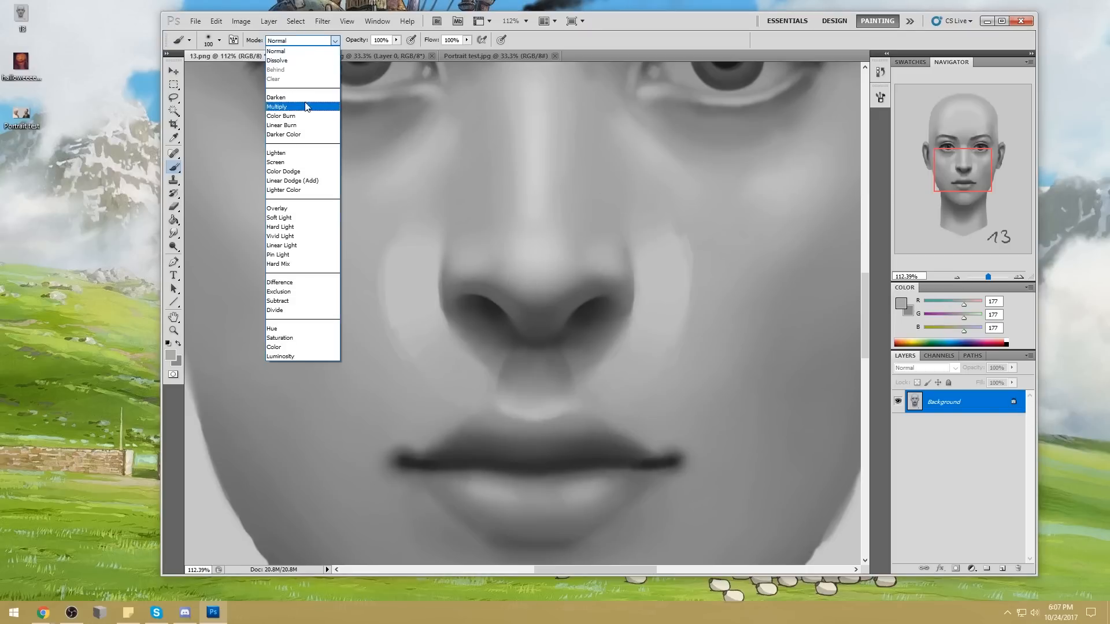
{"action": "left_click", "coordinate": [298, 152]}
{"action": "left_click", "coordinate": [644, 246], "text": "alt"}
{"action": "key", "text": "bracketright"}
{"action": "key", "text": "bracketright"}
{"action": "key", "text": "bracketright"}
{"action": "key", "text": "bracketright"}
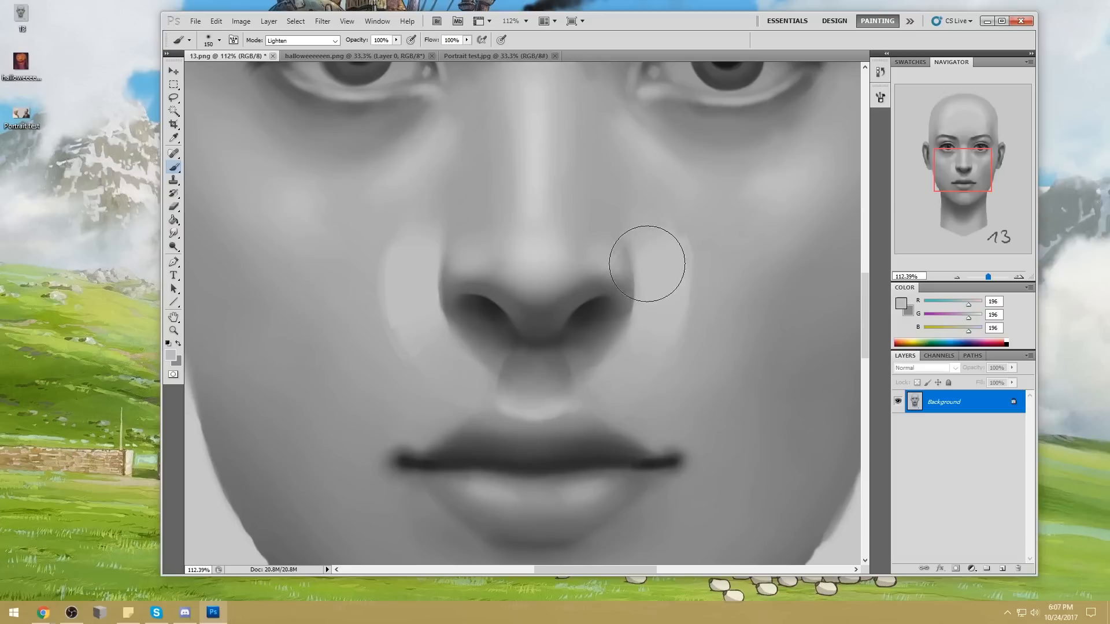
Step: Try softening the edge between the right nostril wing and the cheek with sampled grays in Lighten mode
{"action": "left_click", "coordinate": [640, 281], "text": "alt"}
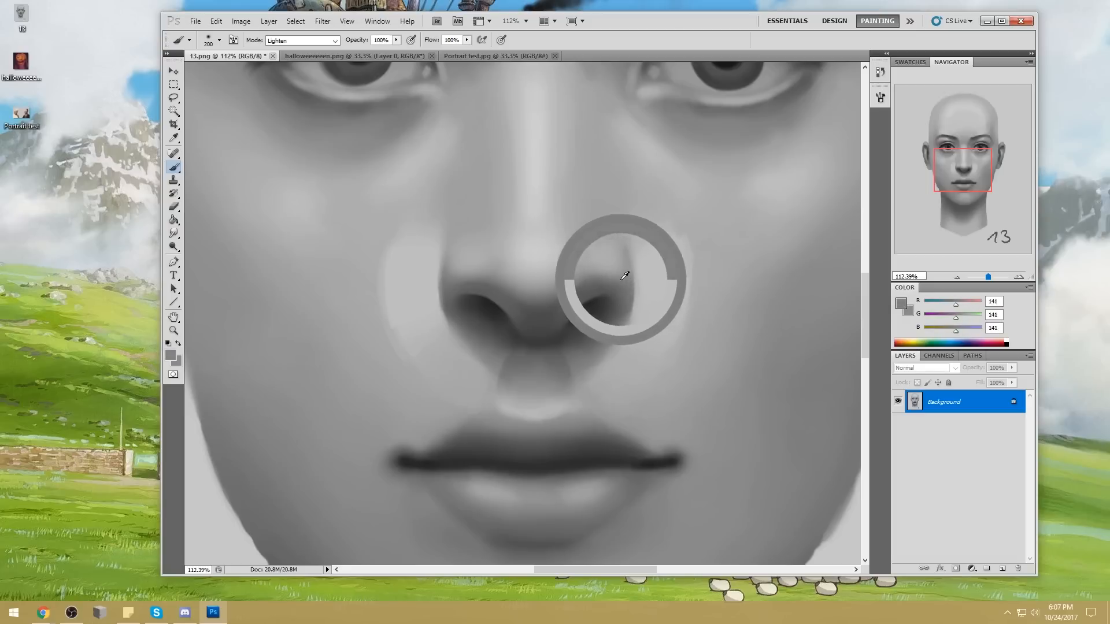
{"action": "left_click", "coordinate": [636, 280], "text": "alt"}
{"action": "left_click", "coordinate": [638, 282], "text": "alt"}
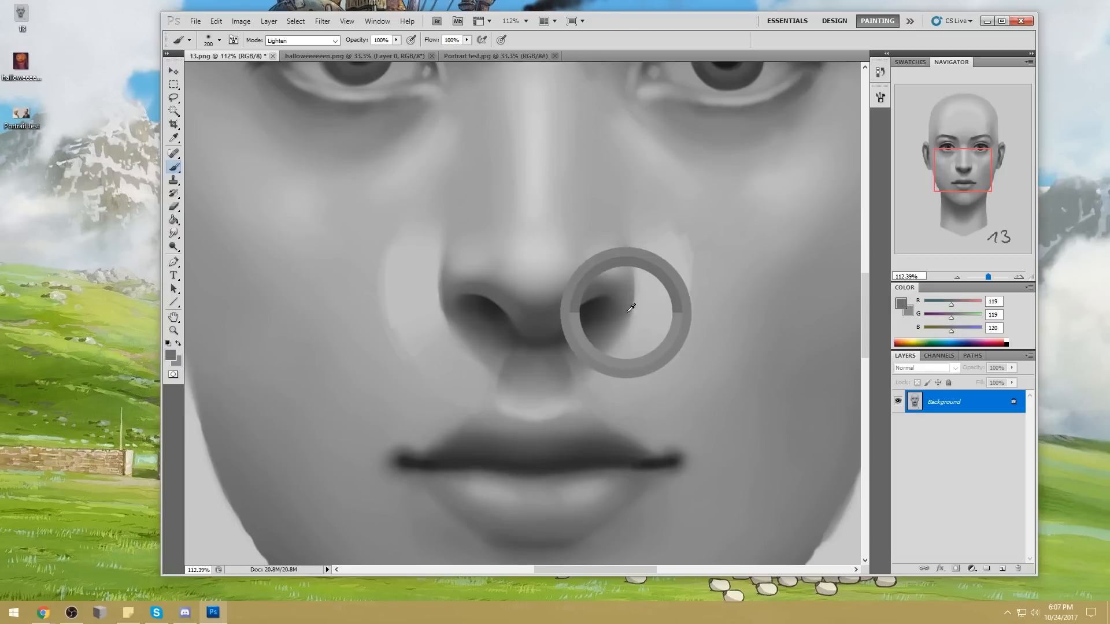
{"action": "mouse_move", "coordinate": [640, 281]}
{"action": "left_mouse_down"}
{"action": "mouse_move", "coordinate": [607, 228]}
{"action": "mouse_move", "coordinate": [637, 270]}
{"action": "left_mouse_up"}
{"action": "left_click", "coordinate": [637, 275], "text": "alt"}
{"action": "left_click", "coordinate": [638, 275], "text": "alt"}
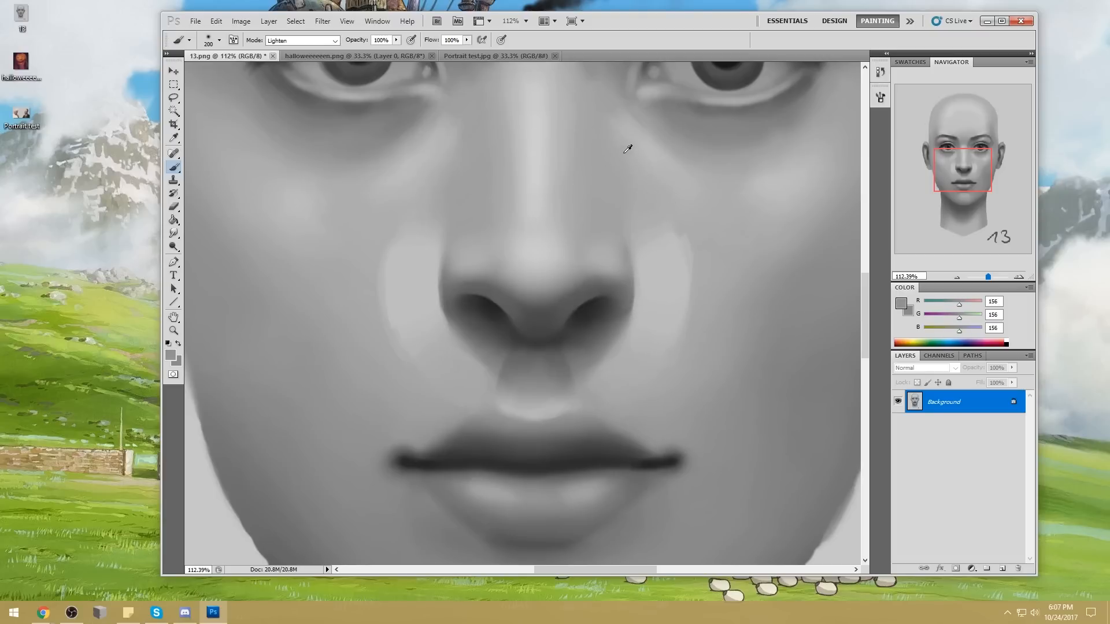
{"action": "left_click", "coordinate": [627, 164], "text": "alt"}
{"action": "left_click", "coordinate": [626, 270], "text": "alt"}
{"action": "mouse_move", "coordinate": [604, 220]}
{"action": "left_mouse_down"}
{"action": "mouse_move", "coordinate": [639, 281]}
{"action": "mouse_move", "coordinate": [626, 317]}
{"action": "left_mouse_up"}
{"action": "left_click", "coordinate": [647, 277], "text": "alt"}
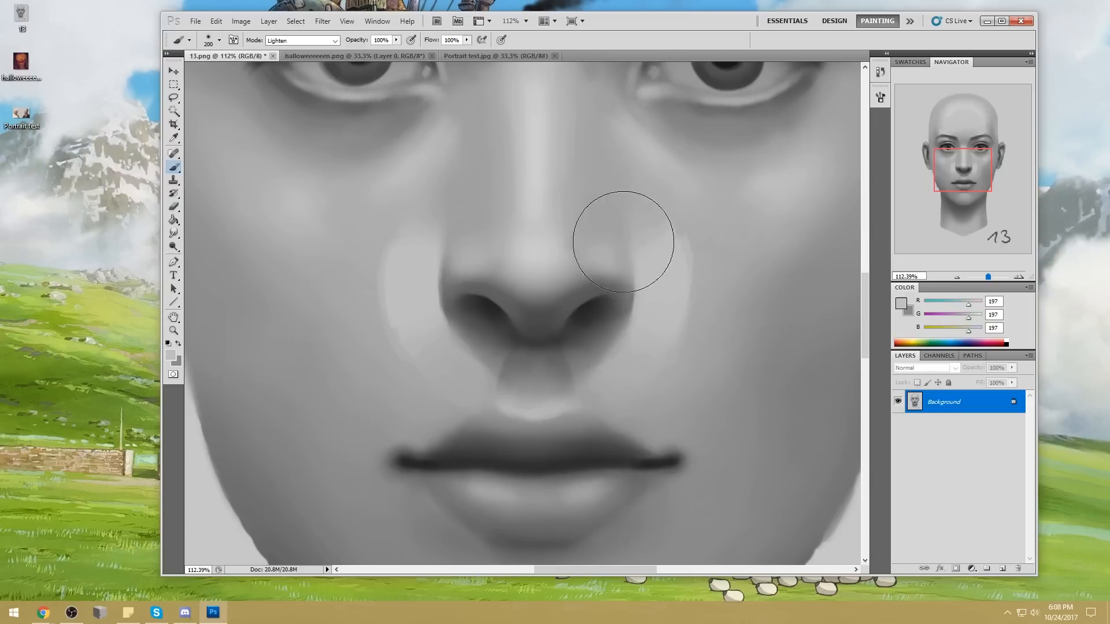
Step: Lower the Lighten brush to 48% opacity and soften the edges between both nose wings and the cheeks with sampled grays
{"action": "left_click", "coordinate": [397, 39]}
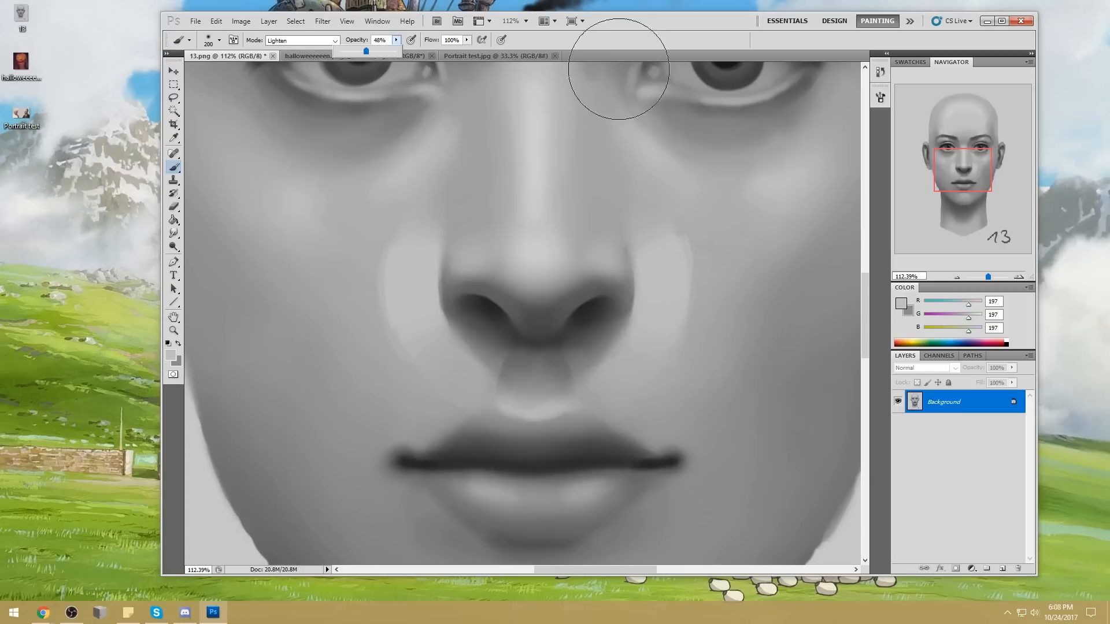
{"action": "left_click", "coordinate": [649, 265], "text": "alt"}
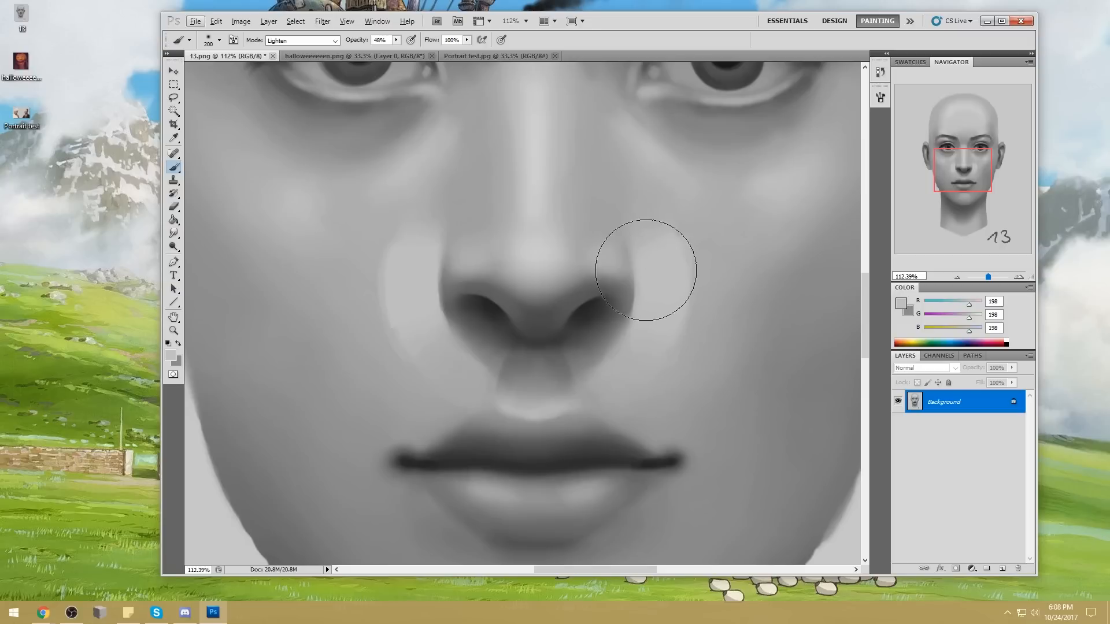
{"action": "left_click", "coordinate": [646, 267], "text": "alt"}
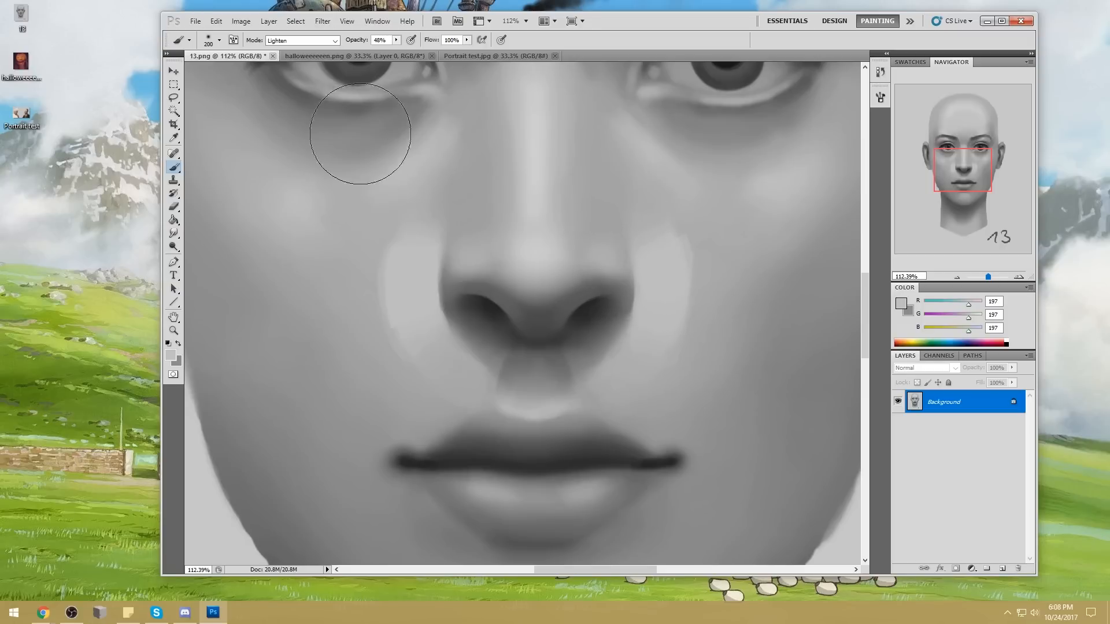
{"action": "left_click", "coordinate": [467, 261], "text": "alt"}
{"action": "left_click", "coordinate": [466, 262], "text": "alt"}
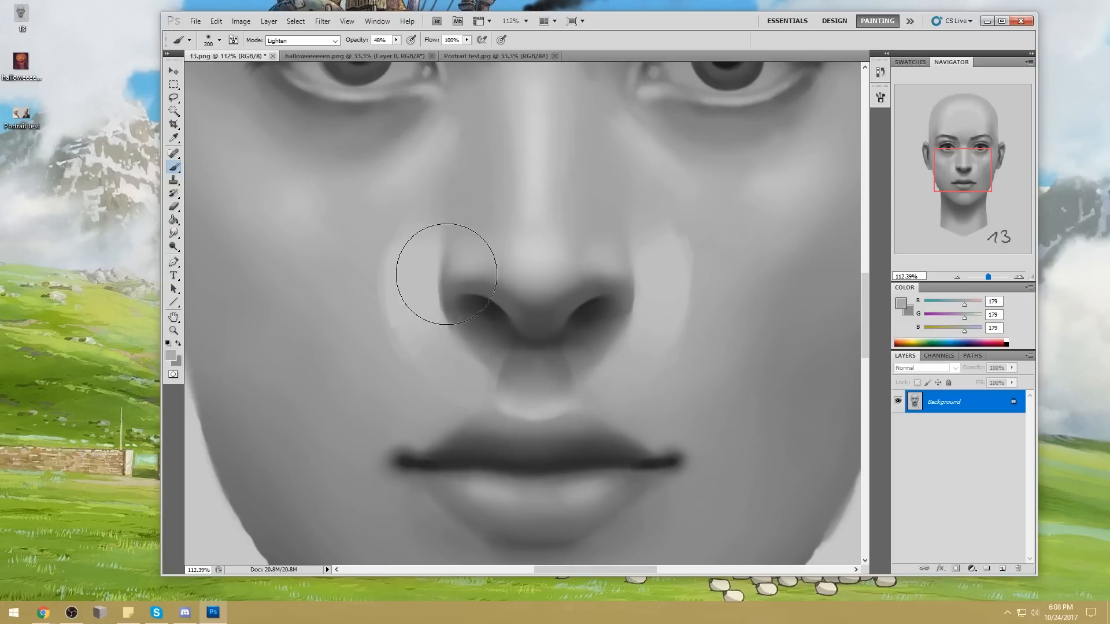
{"action": "mouse_move", "coordinate": [443, 241]}
{"action": "left_mouse_down"}
{"action": "mouse_move", "coordinate": [447, 271]}
{"action": "mouse_move", "coordinate": [431, 278]}
{"action": "mouse_move", "coordinate": [440, 255]}
{"action": "mouse_move", "coordinate": [443, 276]}
{"action": "mouse_move", "coordinate": [429, 273]}
{"action": "mouse_move", "coordinate": [448, 258]}
{"action": "left_mouse_up"}
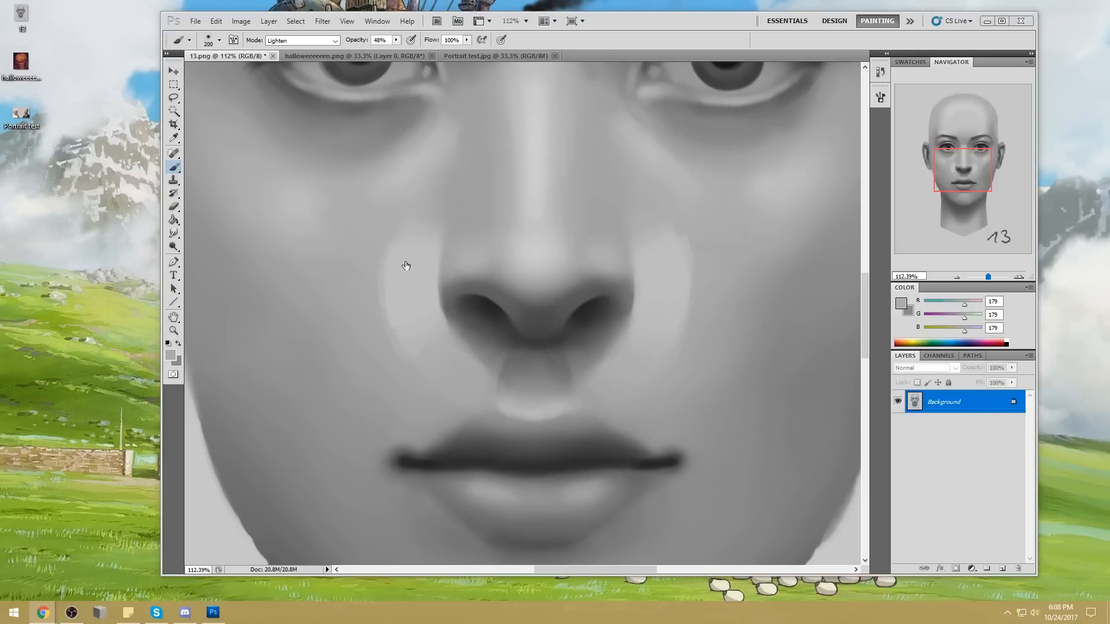
{"action": "left_click", "coordinate": [625, 264], "text": "alt"}
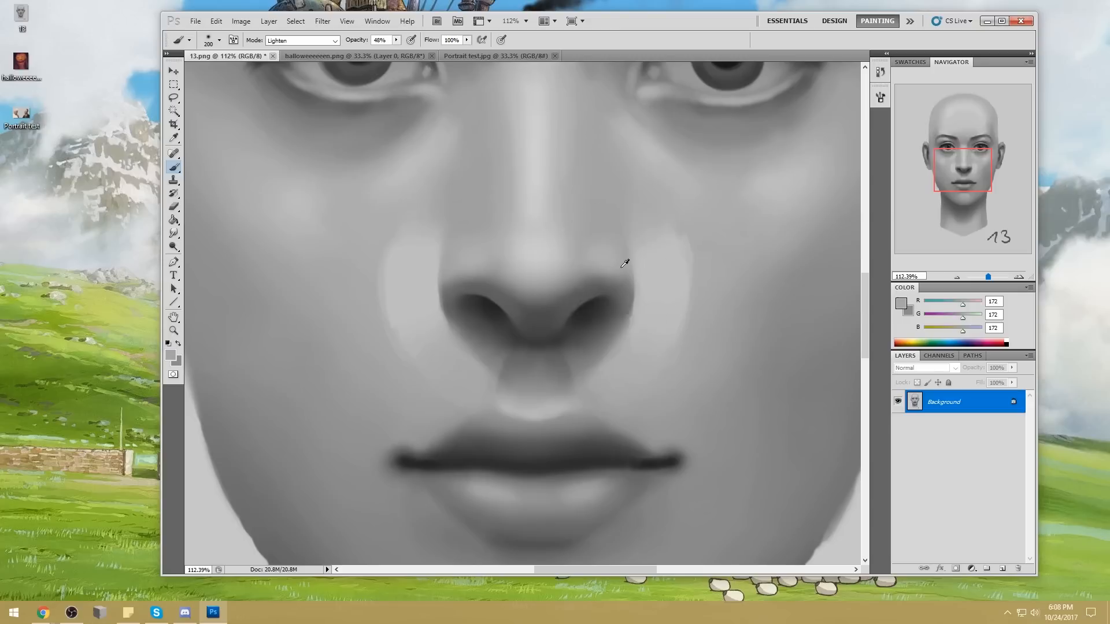
{"action": "left_click", "coordinate": [609, 266], "text": "alt"}
{"action": "left_click", "coordinate": [466, 273], "text": "alt"}
{"action": "left_click_drag", "start_coordinate": [446, 280], "coordinate": [481, 307]}
Step: Return the brush to Normal mode at 100% opacity, sample a dark gray from the left nose wing, and reduce it to 70 px
{"action": "left_click", "coordinate": [297, 41]}
{"action": "left_click", "coordinate": [303, 50]}
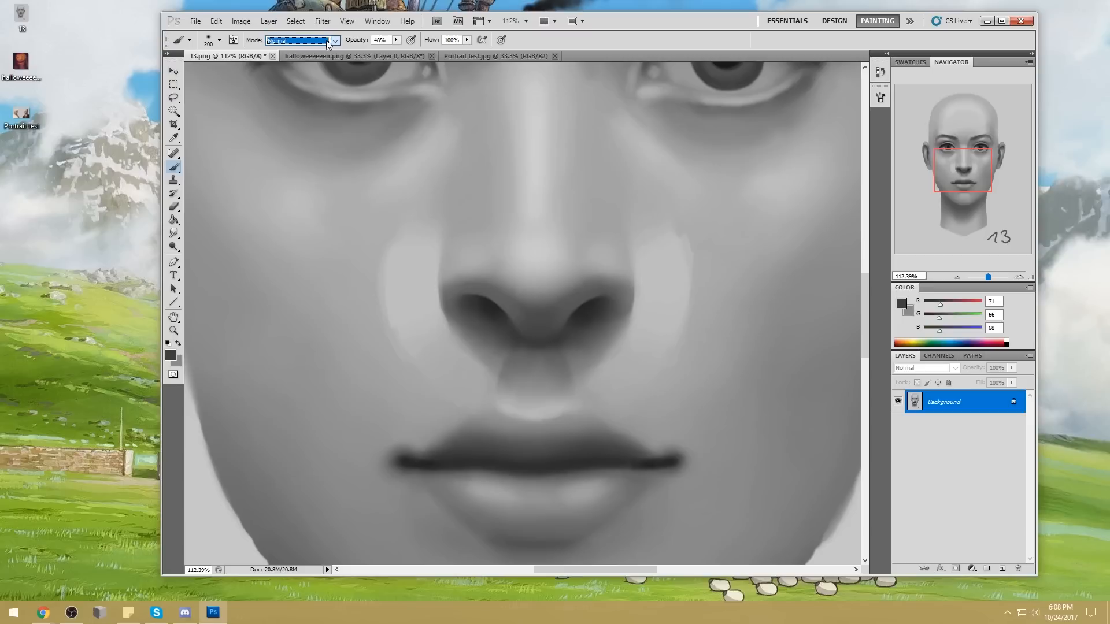
{"action": "left_click_drag", "start_coordinate": [397, 40], "coordinate": [429, 52]}
{"action": "left_click", "coordinate": [448, 289], "text": "alt"}
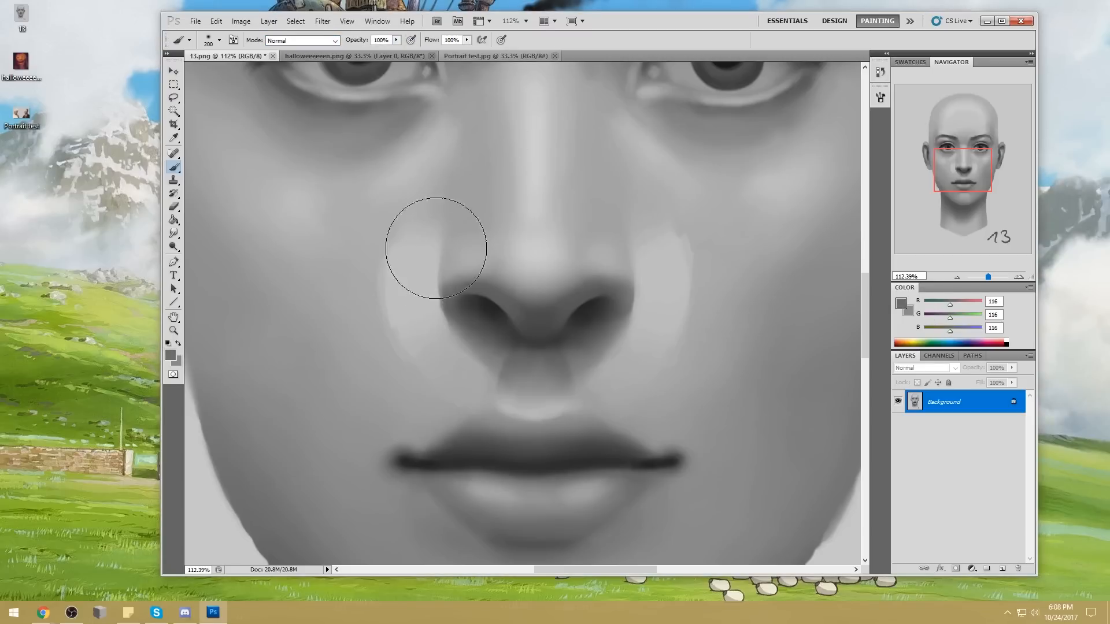
{"action": "key", "text": "bracketleft"}
{"action": "key", "text": "bracketleft"}
{"action": "key", "text": "bracketleft"}
{"action": "key", "text": "bracketleft"}
{"action": "key", "text": "bracketleft"}
{"action": "key", "text": "bracketleft"}
{"action": "key", "text": "bracketleft"}
Step: Touch up the outer edges of the nose wings with dark and light grays sampled around them
{"action": "left_click", "coordinate": [624, 287], "text": "alt"}
{"action": "left_click", "coordinate": [610, 286], "text": "alt"}
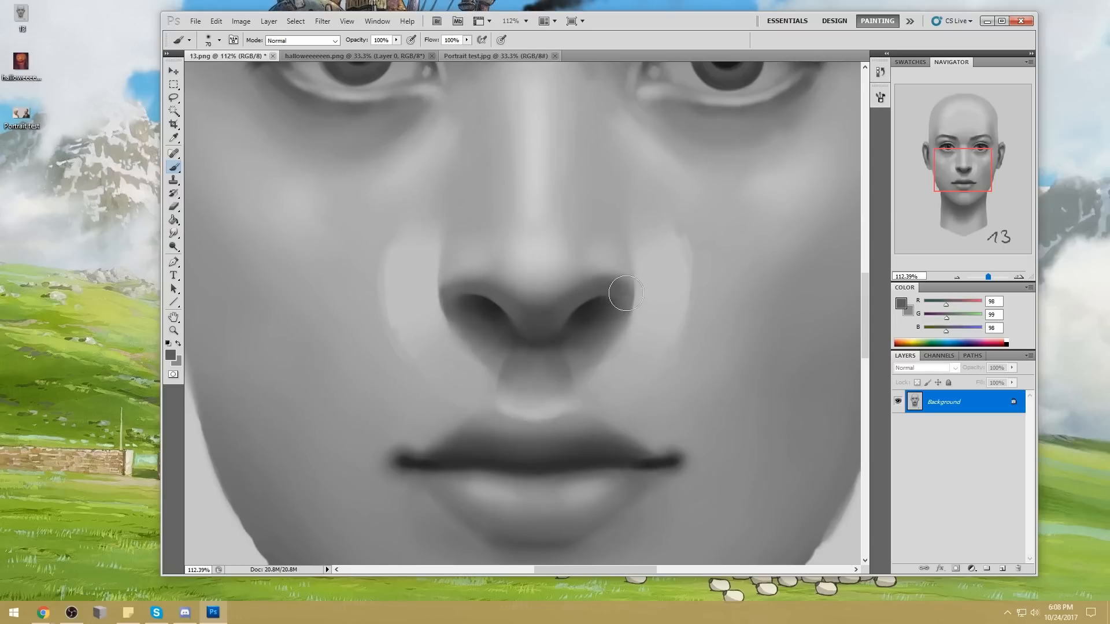
{"action": "left_click", "coordinate": [643, 288], "text": "alt"}
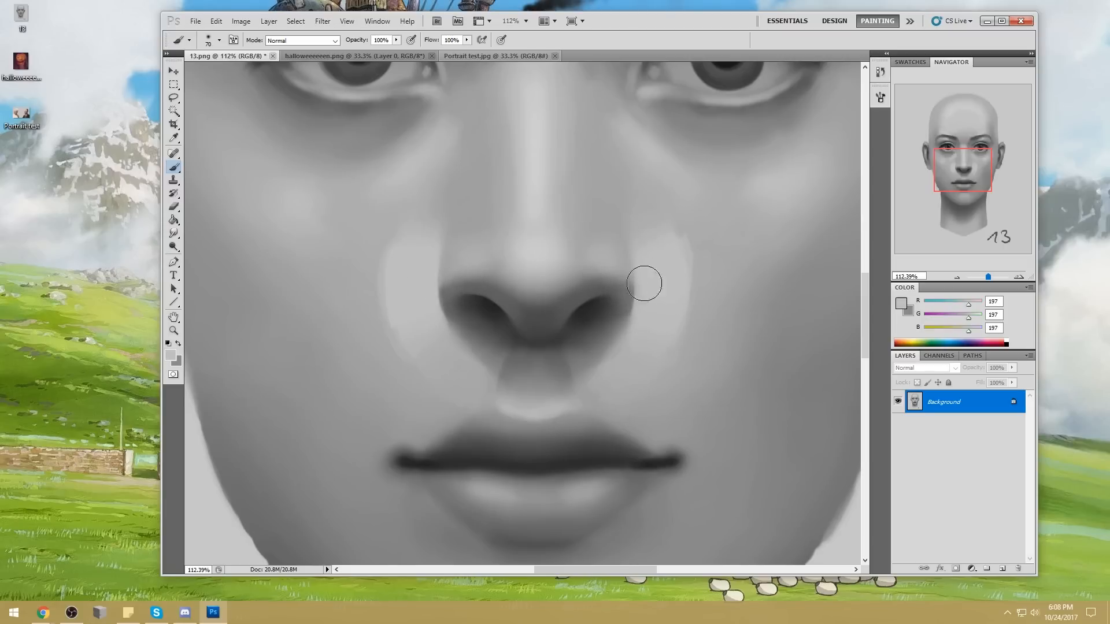
{"action": "left_click", "coordinate": [471, 279], "text": "alt"}
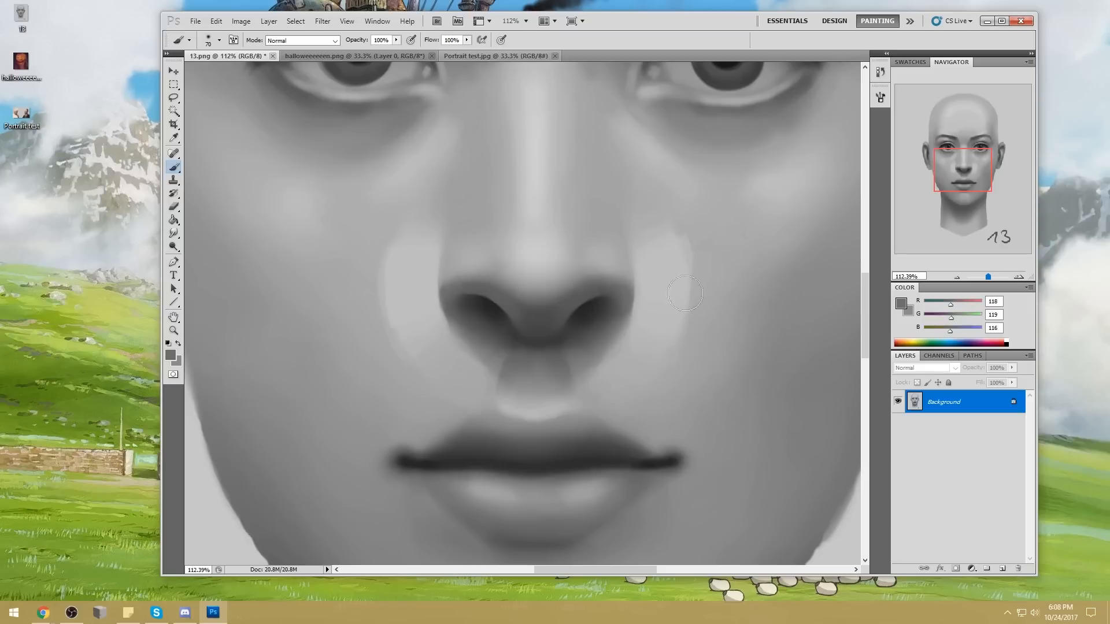
Step: Switch to the textured 80 px brush tip, reduce it to 30 px, and sample a dark gray from the right nostril rim
{"action": "right_click", "coordinate": [630, 259]}
{"action": "left_click", "coordinate": [740, 381]}
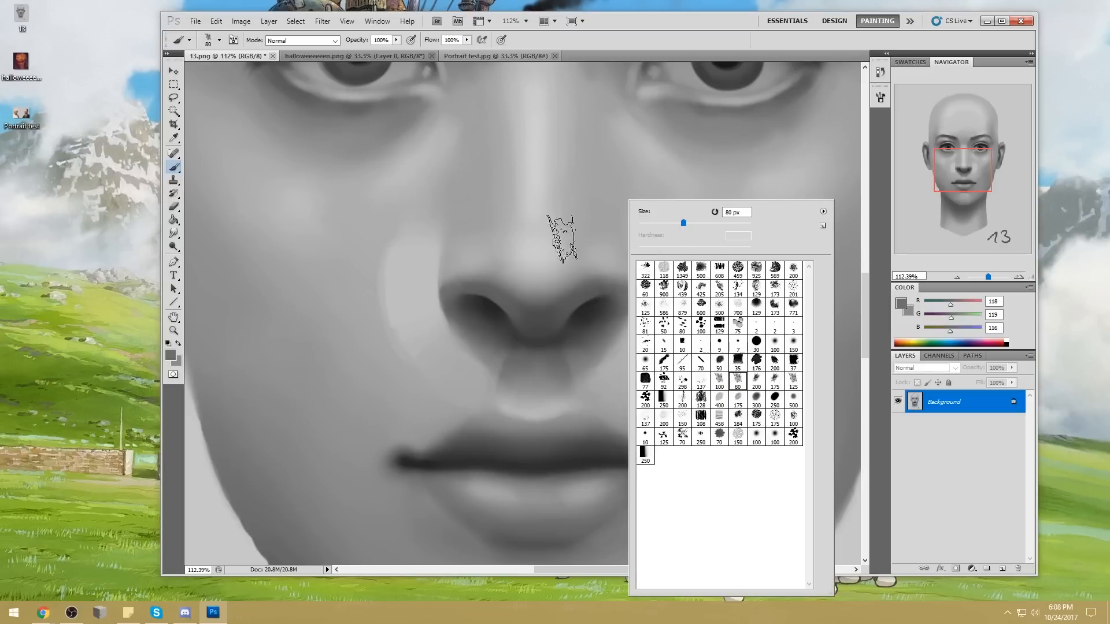
{"action": "left_click", "coordinate": [591, 292], "text": "alt"}
{"action": "key", "text": "bracketleft"}
{"action": "key", "text": "bracketleft"}
{"action": "key", "text": "bracketleft"}
{"action": "key", "text": "bracketleft"}
{"action": "key", "text": "bracketleft"}
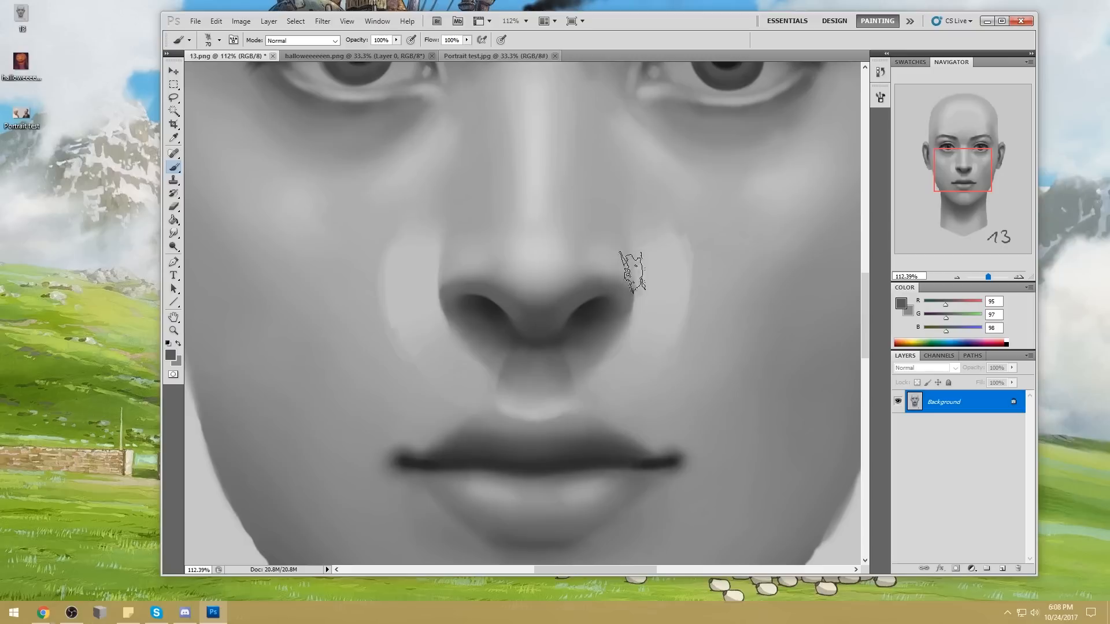
Step: Sharpen the light cheek edges along both nose wings with the textured brush in a sampled light gray, undoing unwanted strokes
{"action": "left_click", "coordinate": [649, 294]}
{"action": "left_click_drag", "start_coordinate": [646, 275], "coordinate": [647, 312]}
{"action": "key", "text": "ctrl+z"}
{"action": "left_click", "coordinate": [644, 260], "text": "alt"}
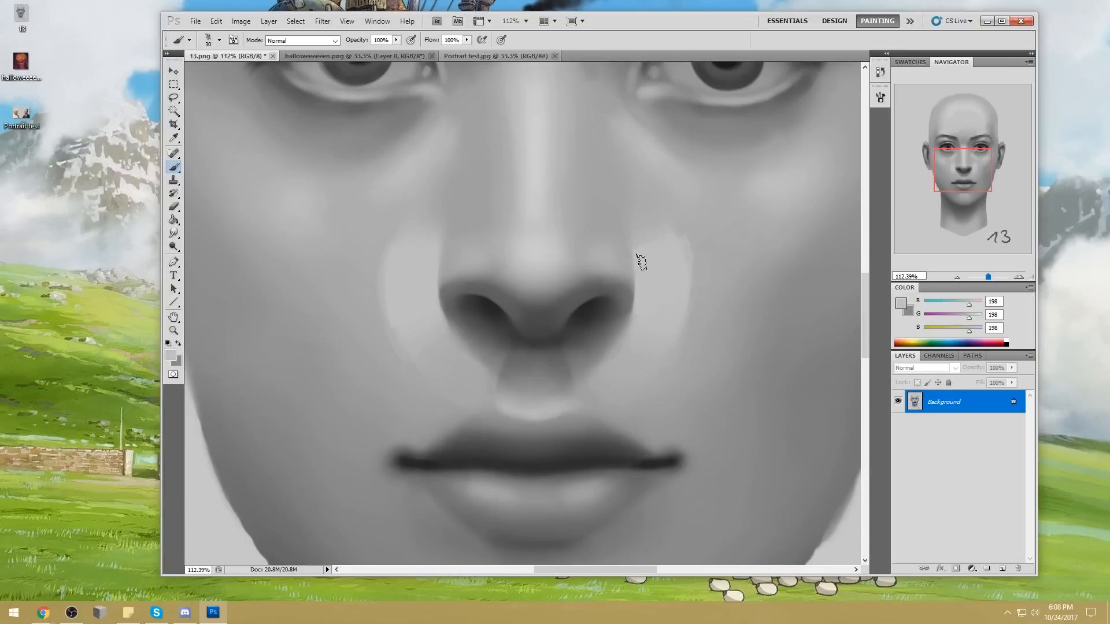
{"action": "mouse_move", "coordinate": [424, 255]}
{"action": "left_mouse_down"}
{"action": "mouse_move", "coordinate": [429, 316]}
{"action": "mouse_move", "coordinate": [427, 264]}
{"action": "left_mouse_up"}
{"action": "key", "text": "ctrl+z"}
Step: Add a new layer above the background and set up a soft 100 px brush with black as the painting color
{"action": "right_click", "coordinate": [680, 301]}
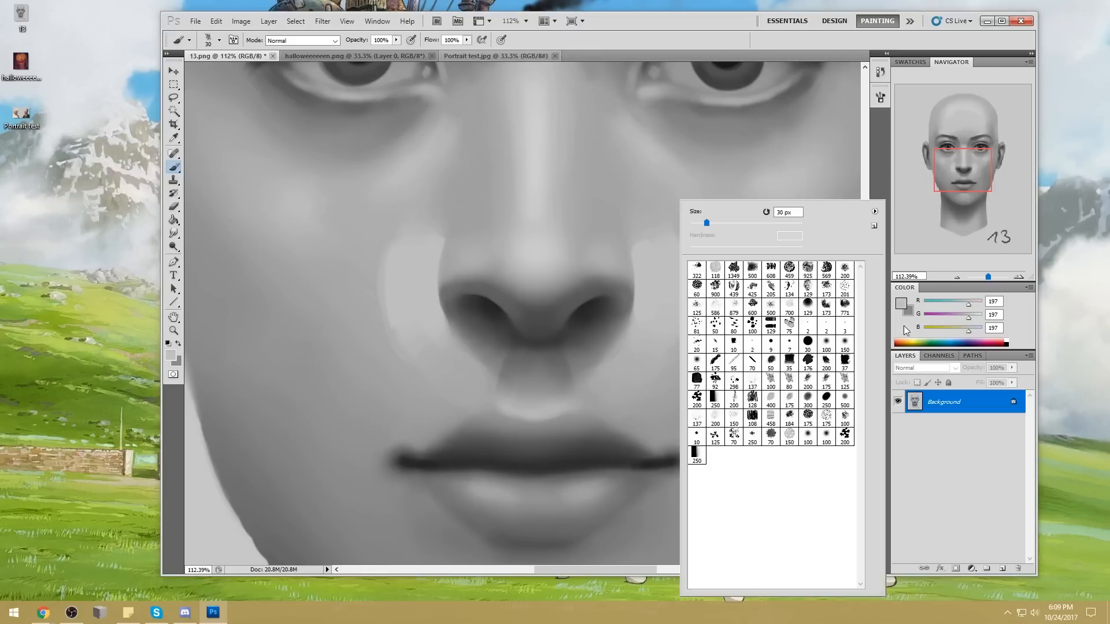
{"action": "left_click", "coordinate": [813, 349]}
{"action": "left_click", "coordinate": [1003, 568]}
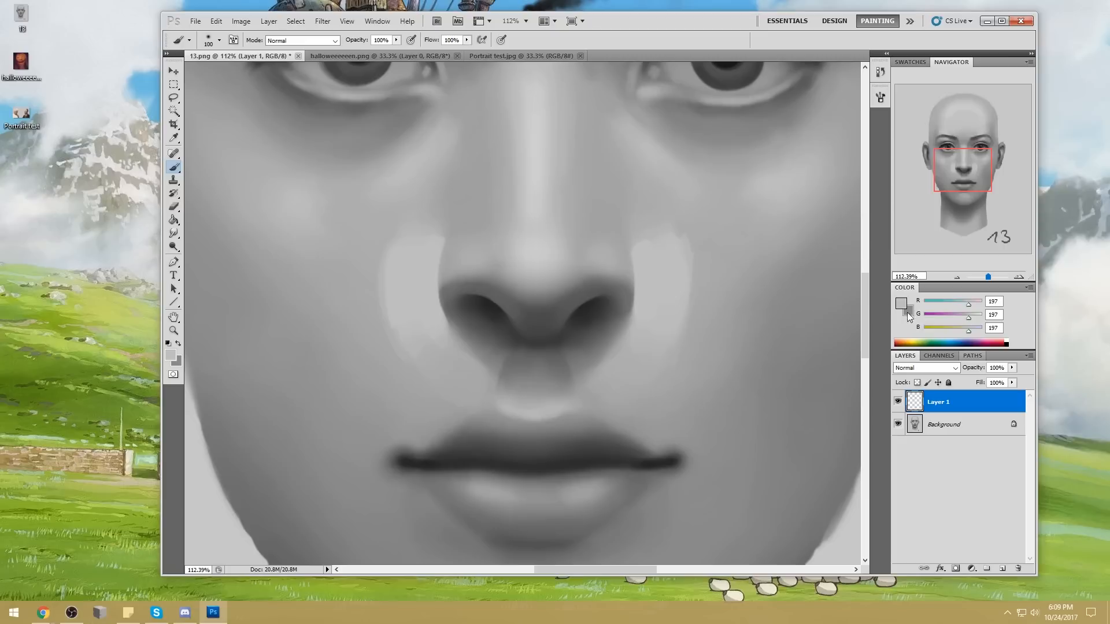
{"action": "key", "text": "i"}
{"action": "left_click", "coordinate": [901, 302]}
{"action": "left_click_drag", "start_coordinate": [824, 257], "coordinate": [723, 300]}
{"action": "left_click", "coordinate": [1048, 121]}
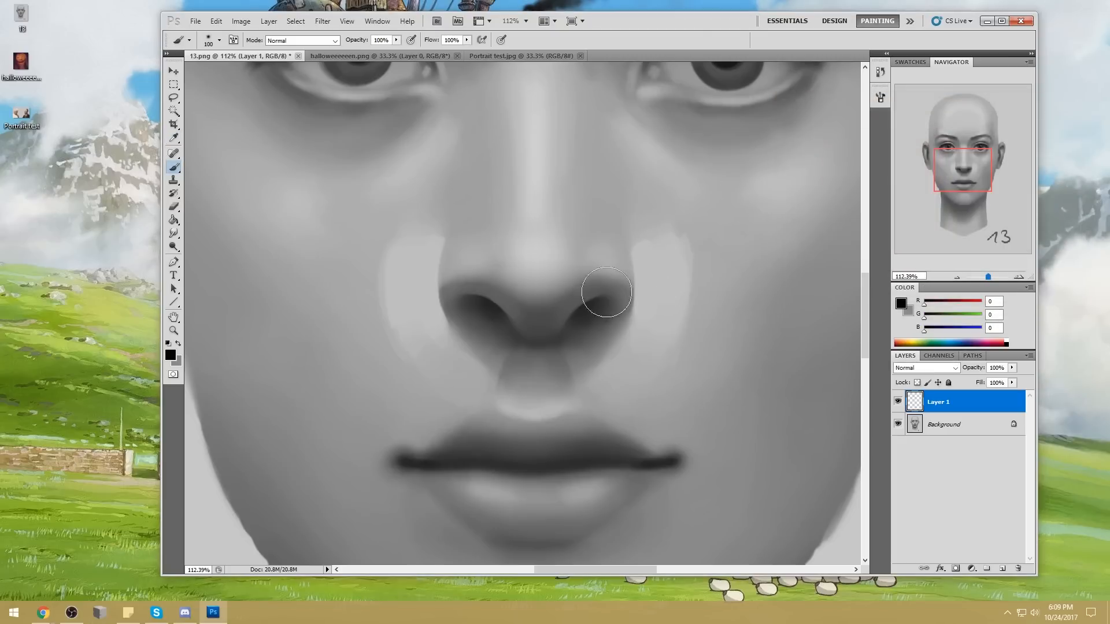
Step: Keep the soft brush in Normal mode, lower its opacity to 19%, and resize it to 200 px
{"action": "key", "text": "bracketright"}
{"action": "key", "text": "bracketright"}
{"action": "key", "text": "bracketright"}
{"action": "key", "text": "bracketright"}
{"action": "key", "text": "bracketright"}
{"action": "left_click", "coordinate": [324, 43]}
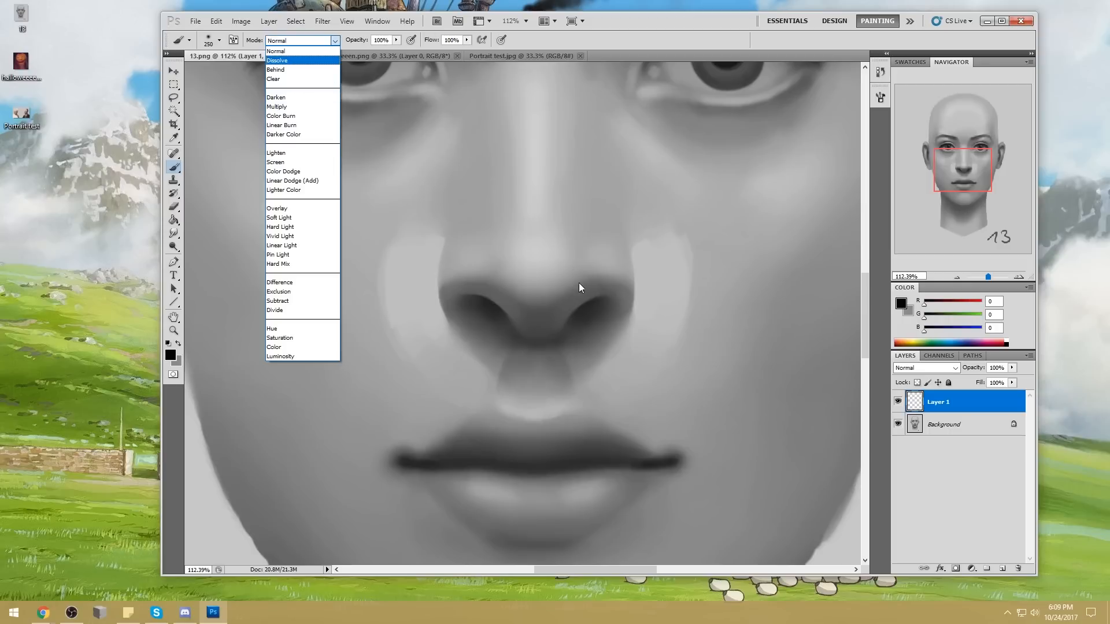
{"action": "left_click", "coordinate": [601, 311]}
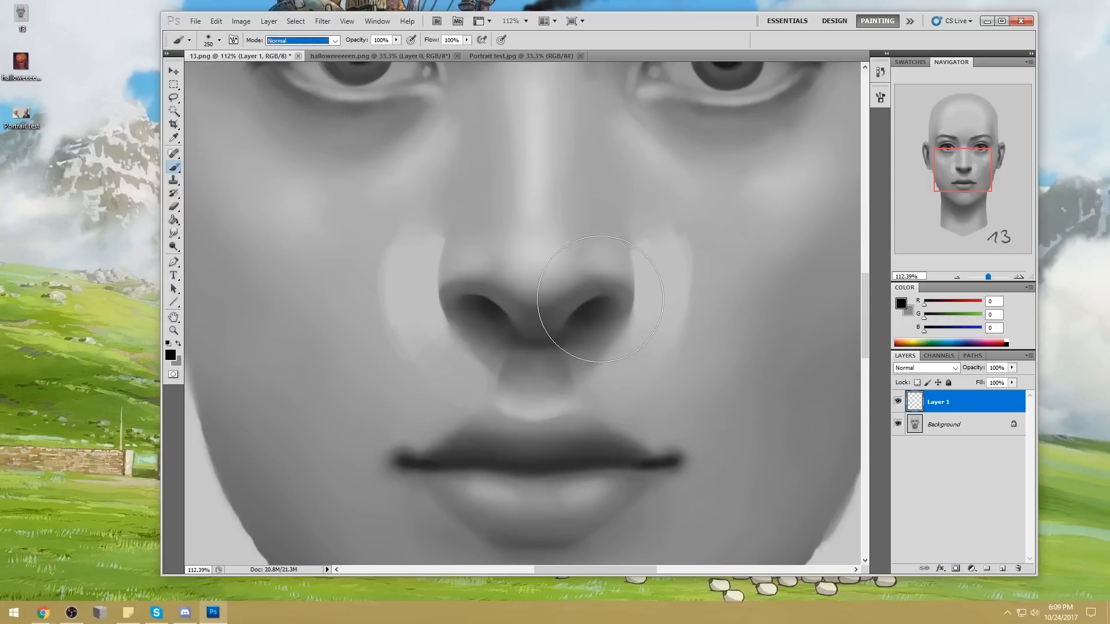
{"action": "left_click_drag", "start_coordinate": [397, 40], "coordinate": [349, 52]}
{"action": "key", "text": "bracketleft"}
{"action": "key", "text": "bracketleft"}
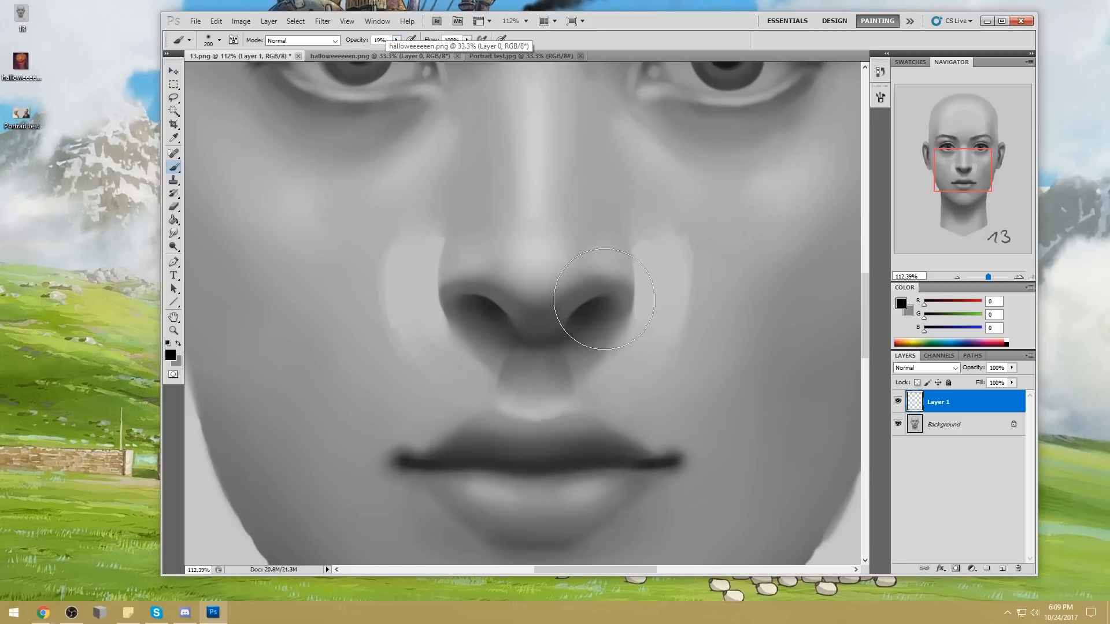
Step: Shade the right nostril area with soft black on the new layer, using brush sizes between 100 and 175 px
{"action": "key", "text": "bracketleft"}
{"action": "key", "text": "bracketleft"}
{"action": "key", "text": "bracketleft"}
{"action": "key", "text": "bracketleft"}
{"action": "key", "text": "bracketleft"}
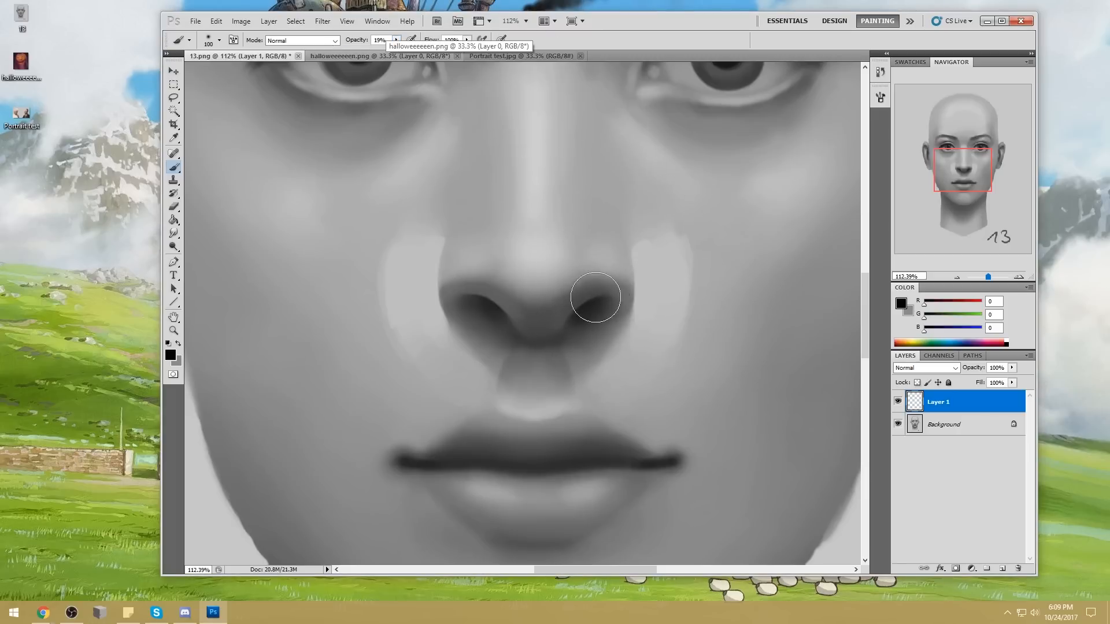
{"action": "key", "text": "bracketright"}
{"action": "key", "text": "bracketright"}
{"action": "key", "text": "bracketright"}
{"action": "key", "text": "bracketright"}
{"action": "key", "text": "bracketright"}
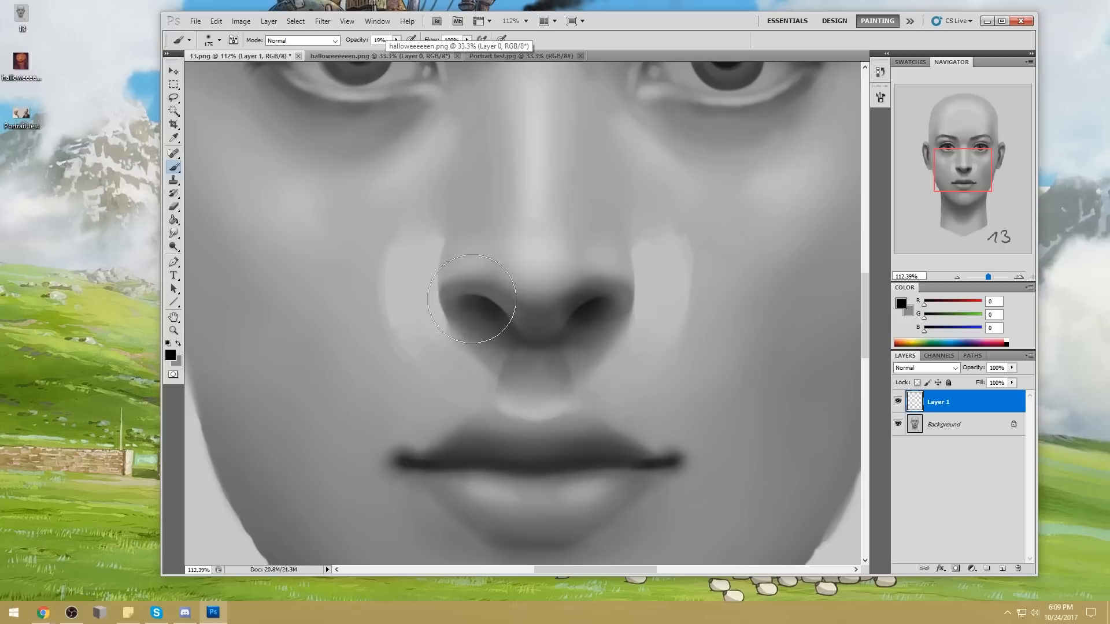
Step: Shade the left nostril and the underside of the nose tip with progressively smaller soft black strokes
{"action": "key", "text": "bracketleft"}
{"action": "key", "text": "bracketleft"}
{"action": "mouse_move", "coordinate": [499, 310]}
{"action": "left_mouse_down"}
{"action": "mouse_move", "coordinate": [480, 295]}
{"action": "mouse_move", "coordinate": [518, 330]}
{"action": "left_mouse_up"}
{"action": "key", "text": "bracketleft"}
{"action": "key", "text": "bracketleft"}
{"action": "key", "text": "bracketleft"}
{"action": "key", "text": "bracketleft"}
{"action": "key", "text": "bracketleft"}
{"action": "key", "text": "bracketleft"}
Step: Erase the excess shading from the nose tip and nostril rims with a textured 35 px eraser at 100% opacity
{"action": "key", "text": "e"}
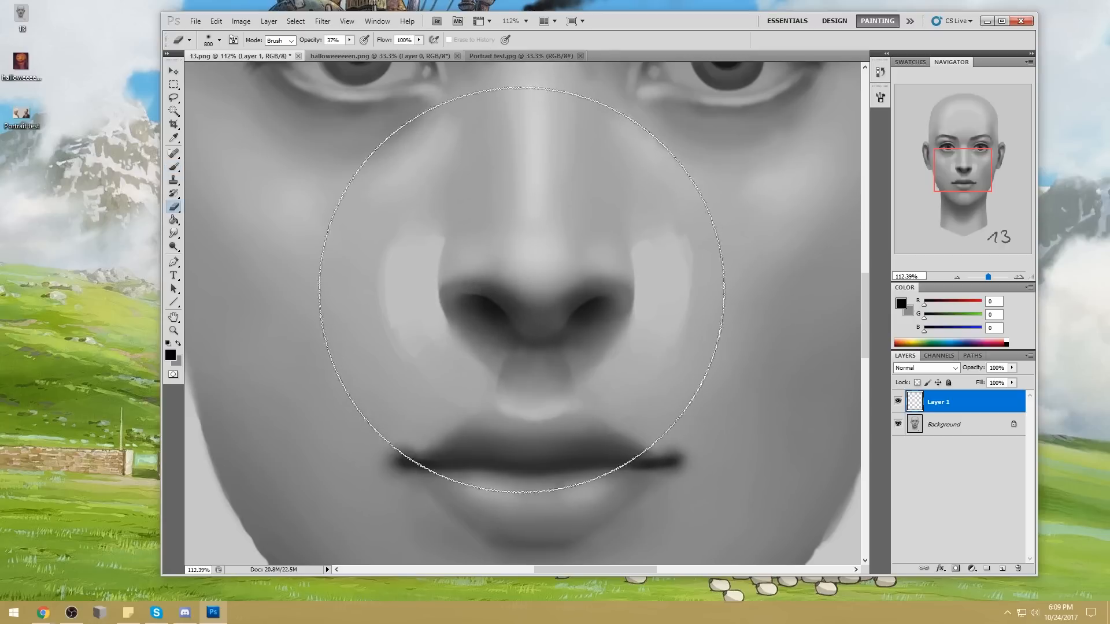
{"action": "right_click", "coordinate": [595, 207]}
{"action": "left_click", "coordinate": [708, 383]}
{"action": "key", "text": "Return"}
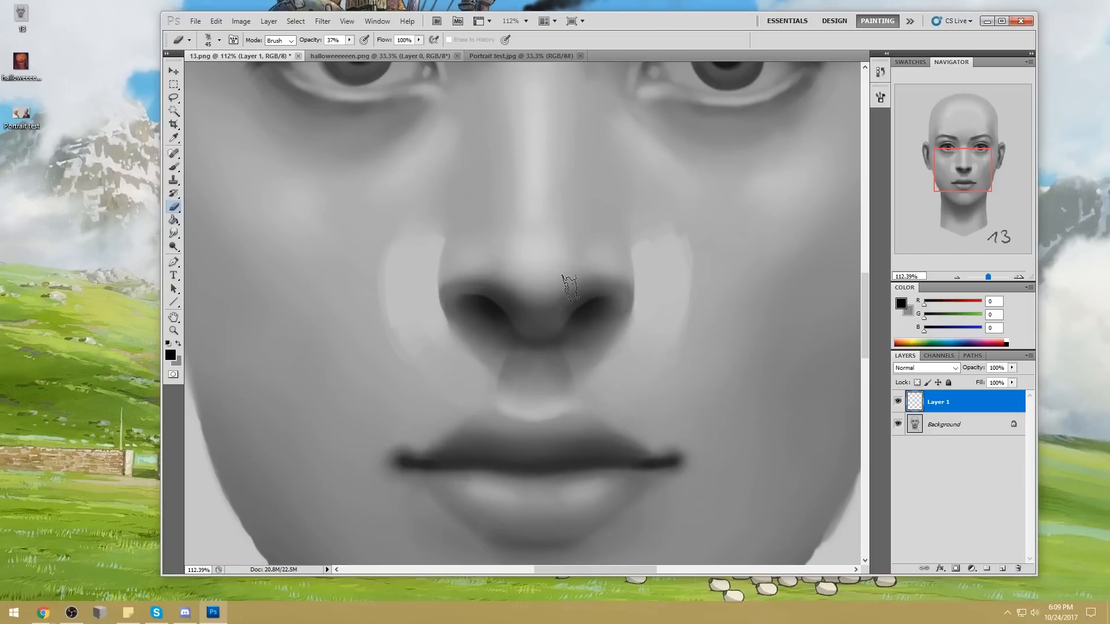
{"action": "key", "text": "0"}
{"action": "key", "text": "bracketleft"}
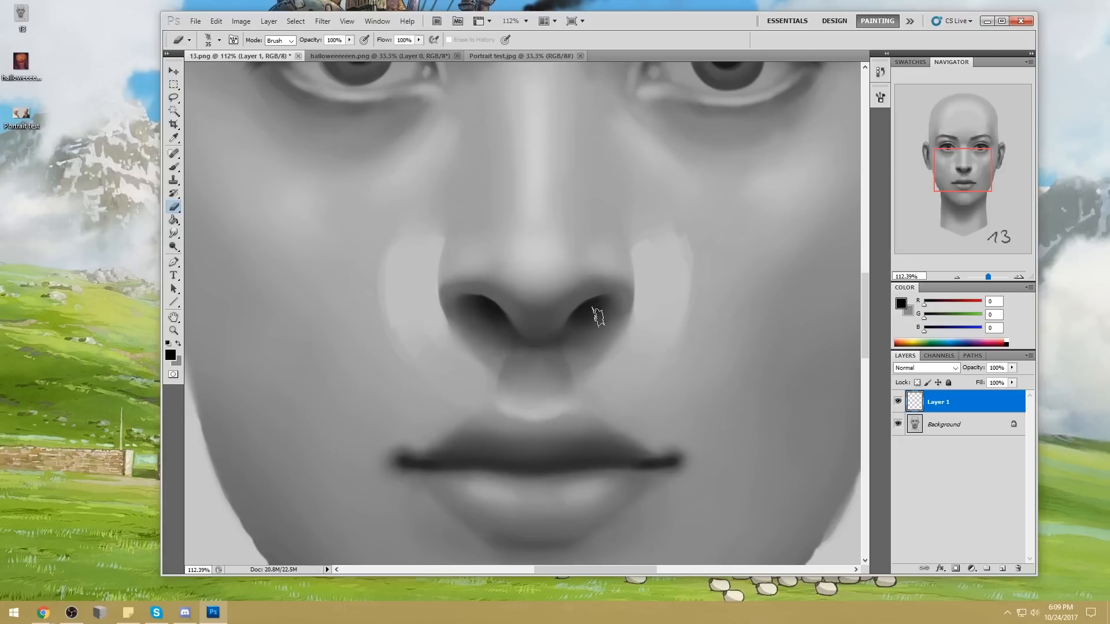
Step: Replace the textured eraser tip with a soft round 100 px tip
{"action": "right_click", "coordinate": [629, 249]}
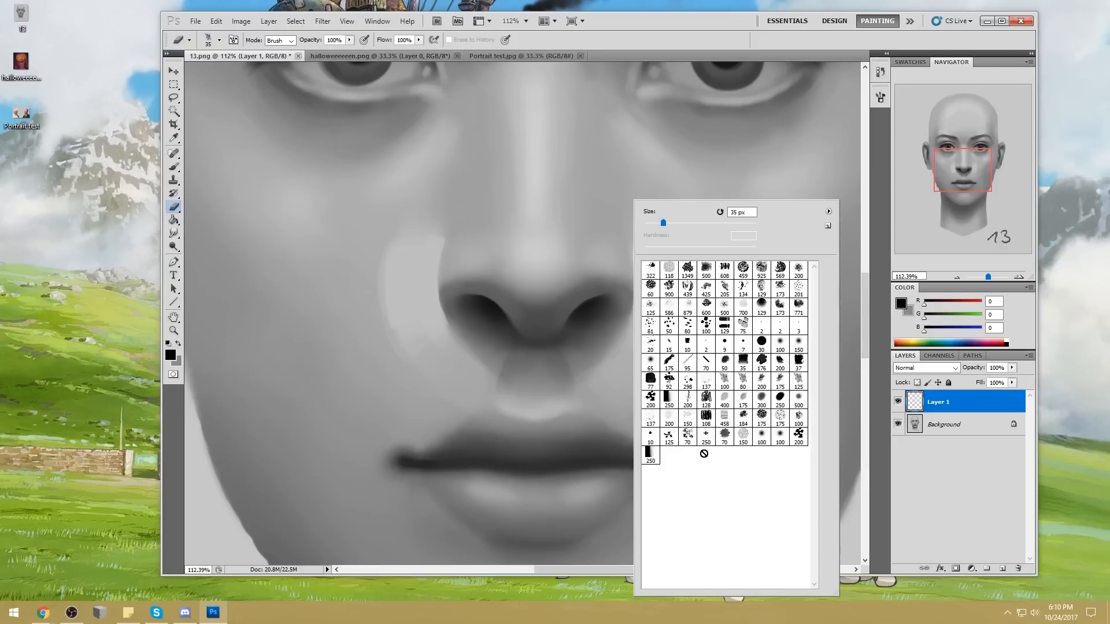
{"action": "left_click", "coordinate": [556, 258]}
{"action": "right_click", "coordinate": [602, 228]}
{"action": "left_click", "coordinate": [746, 344]}
{"action": "left_click", "coordinate": [579, 266]}
{"action": "left_click", "coordinate": [569, 242]}
{"action": "right_click", "coordinate": [572, 195]}
{"action": "key", "text": "Escape"}
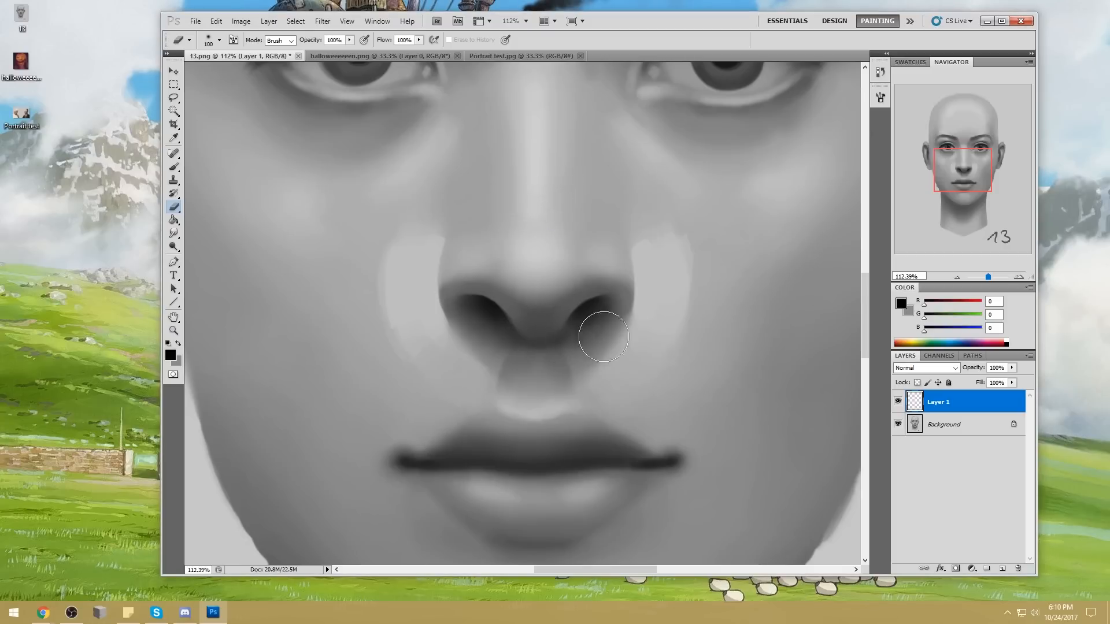
Step: Fade the shading around both nostrils with the soft eraser enlarged to 200 px, and merge the shading layer into the background
{"action": "key", "text": "bracketright"}
{"action": "key", "text": "bracketright"}
{"action": "key", "text": "bracketright"}
{"action": "key", "text": "bracketright"}
{"action": "mouse_move", "coordinate": [461, 262]}
{"action": "left_mouse_down"}
{"action": "mouse_move", "coordinate": [520, 337]}
{"action": "mouse_move", "coordinate": [520, 317]}
{"action": "left_mouse_up"}
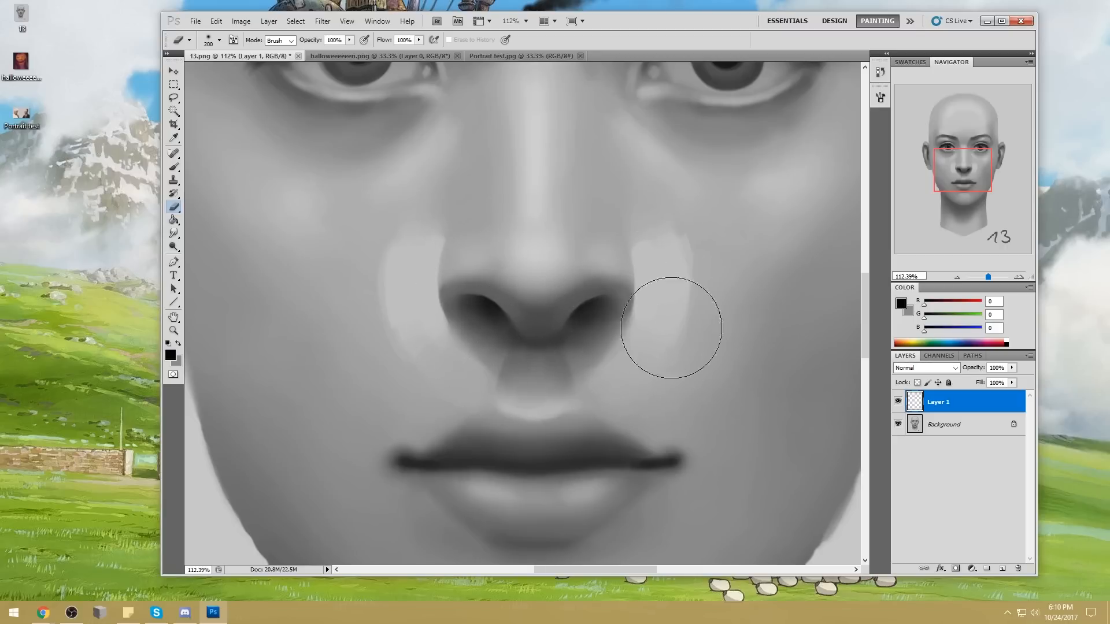
{"action": "right_click", "coordinate": [970, 404]}
{"action": "left_click", "coordinate": [972, 397]}
Step: Blend the light patches beside the nose into the cheeks with the Smudge tool at 12% strength, and check the whole portrait
{"action": "left_click", "coordinate": [174, 233]}
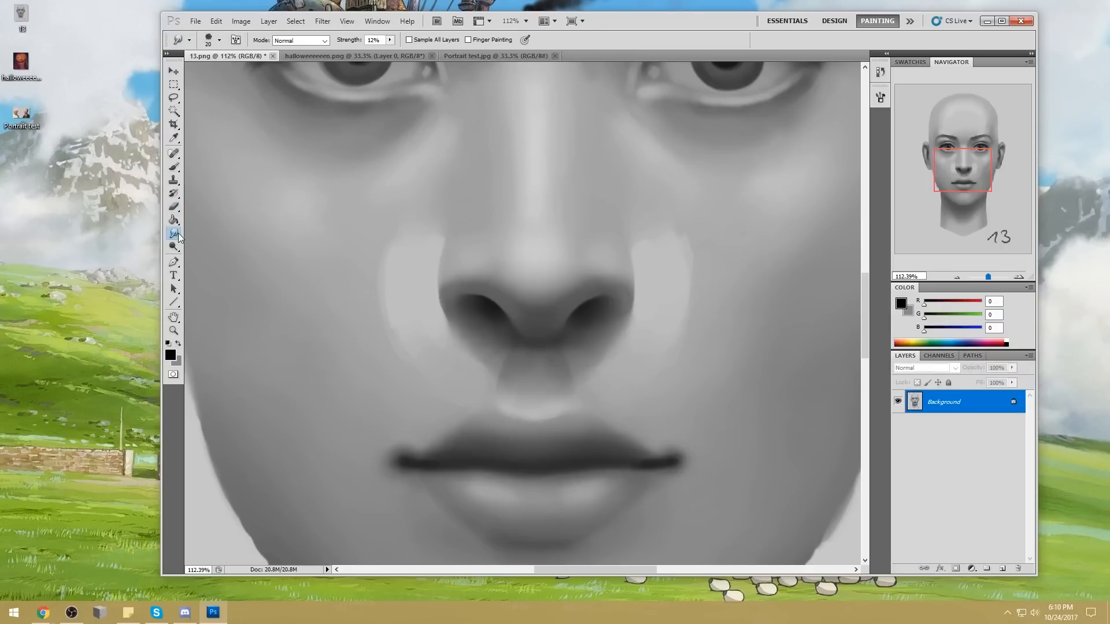
{"action": "left_click", "coordinate": [215, 257]}
{"action": "key", "text": "ctrl+0"}
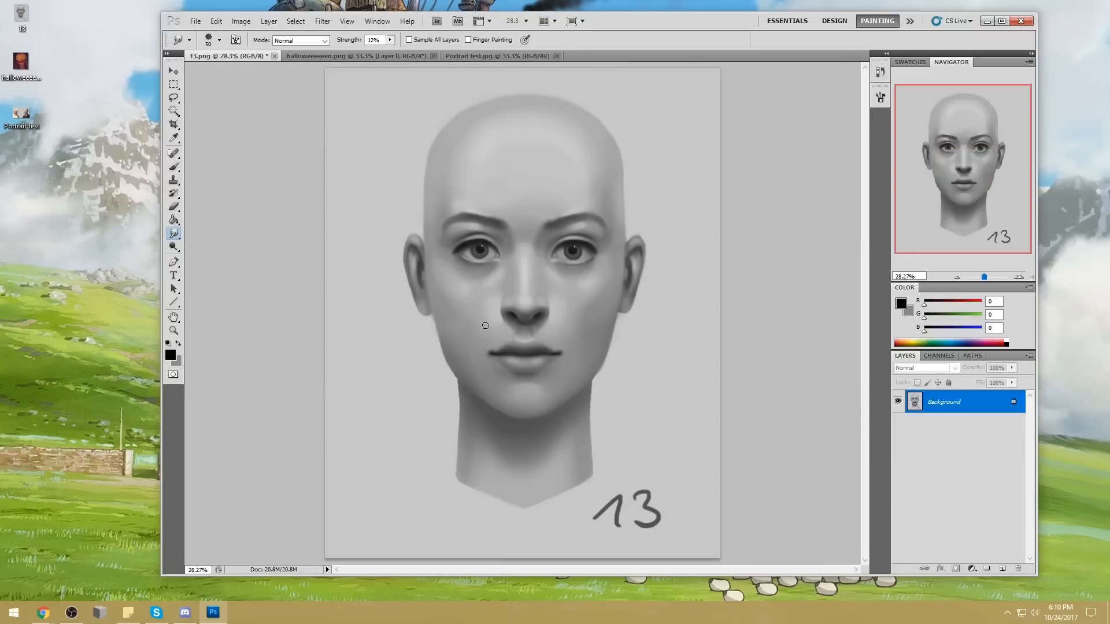
Step: Select the dark openings of both nostrils
{"action": "key", "text": "z"}
{"action": "left_click_drag", "start_coordinate": [573, 362], "coordinate": [574, 362]}
{"action": "key", "text": "w"}
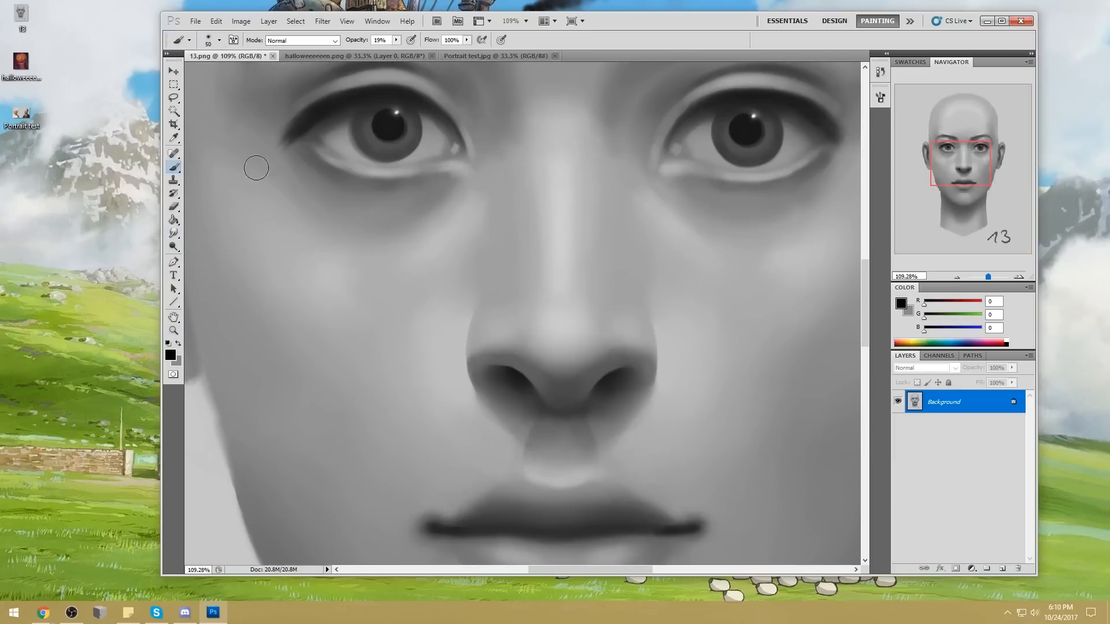
{"action": "left_click", "coordinate": [520, 383]}
{"action": "left_click", "coordinate": [543, 399], "text": "shift"}
{"action": "left_click", "coordinate": [618, 377], "text": "shift"}
{"action": "key", "text": "ctrl+d"}
Step: Set up the Burn tool with the Midtones range, 30% exposure and a 200 px brush
{"action": "key", "text": "b"}
{"action": "left_click_drag", "start_coordinate": [174, 248], "coordinate": [216, 252]}
{"action": "left_click", "coordinate": [311, 40]}
{"action": "left_click", "coordinate": [299, 61]}
{"action": "left_click_drag", "start_coordinate": [392, 39], "coordinate": [382, 50]}
{"action": "key", "text": "["}
{"action": "key", "text": "["}
{"action": "key", "text": "["}
{"action": "key", "text": "["}
{"action": "key", "text": "["}
{"action": "key", "text": "["}
{"action": "key", "text": "["}
{"action": "key", "text": "["}
{"action": "key", "text": "["}
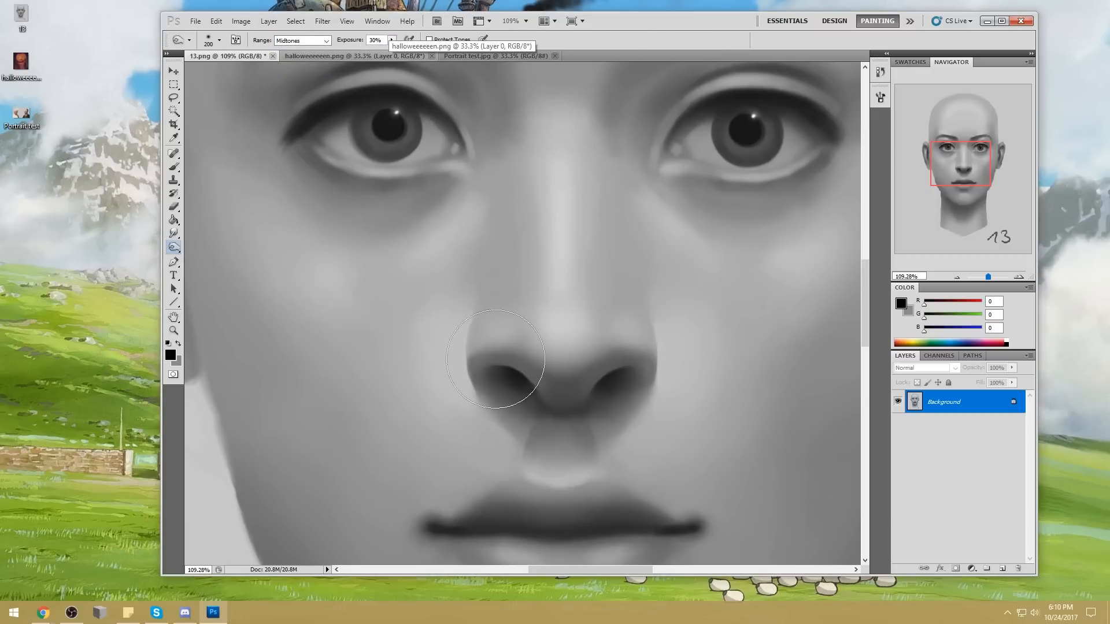
Step: Burn the inside of both nostrils darker, reducing the brush to about 90 px
{"action": "key", "text": "["}
{"action": "key", "text": "["}
{"action": "key", "text": "["}
{"action": "key", "text": "["}
{"action": "key", "text": "]"}
{"action": "key", "text": "]"}
{"action": "key", "text": "]"}
{"action": "key", "text": "["}
{"action": "key", "text": "["}
{"action": "key", "text": "["}
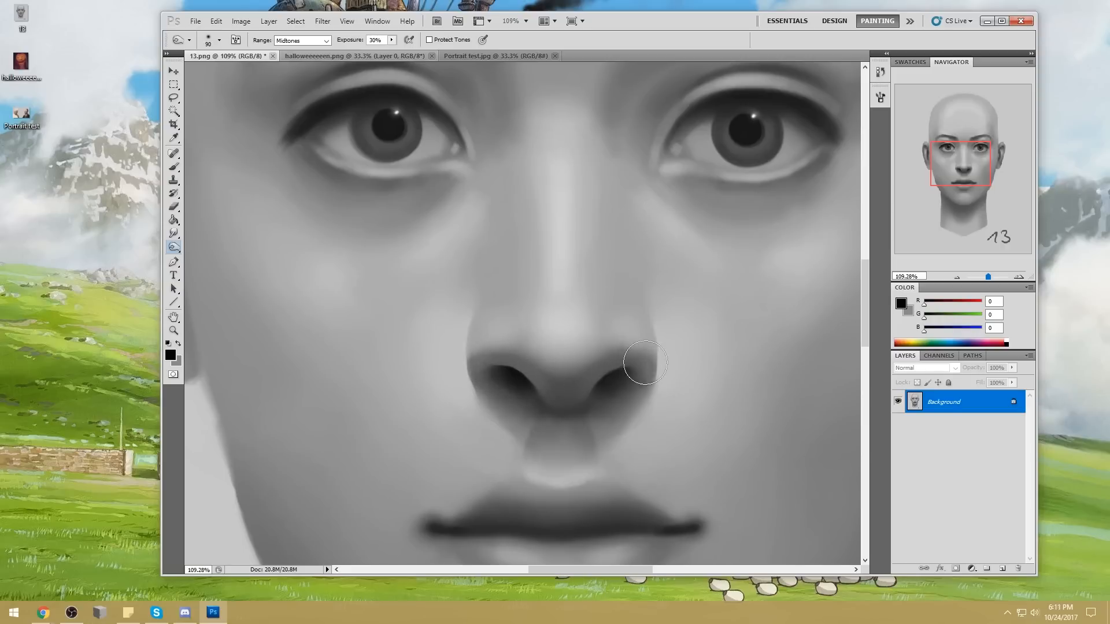
Step: Deepen the shadow at the right nostril and along its outer wing with a smaller Burn brush
{"action": "key", "text": "["}
{"action": "key", "text": "["}
{"action": "key", "text": "["}
{"action": "key", "text": "]"}
{"action": "key", "text": "]"}
{"action": "key", "text": "]"}
{"action": "left_click_drag", "start_coordinate": [652, 348], "coordinate": [650, 331]}
Step: Clear the active selection and return to the Burn tool
{"action": "key", "text": "m"}
{"action": "right_click", "coordinate": [626, 339]}
{"action": "left_click", "coordinate": [641, 346]}
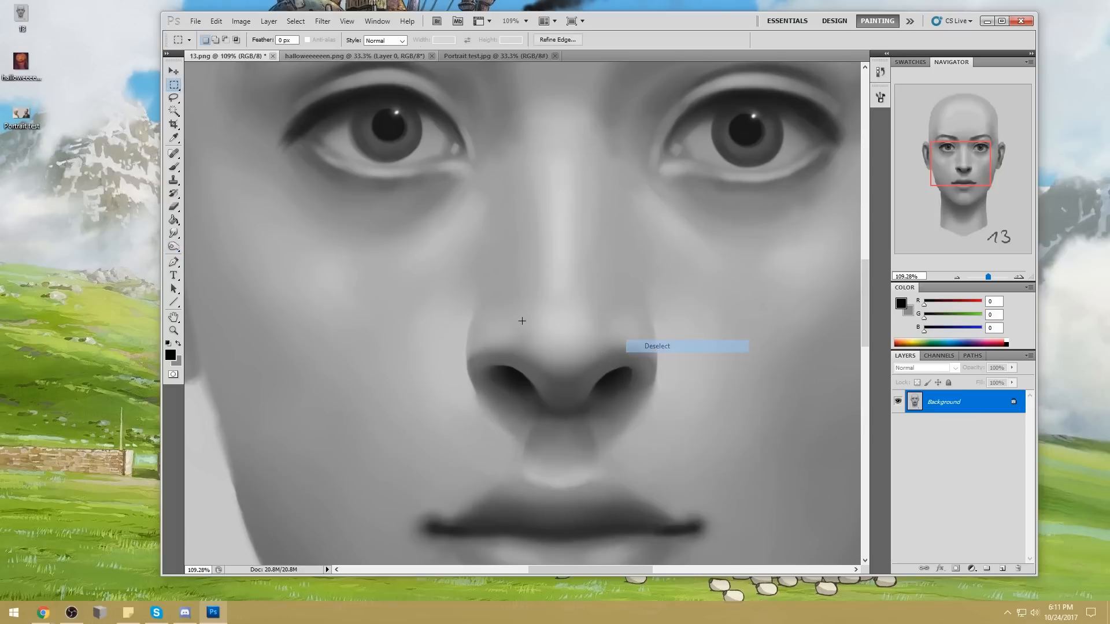
{"action": "left_click", "coordinate": [174, 246]}
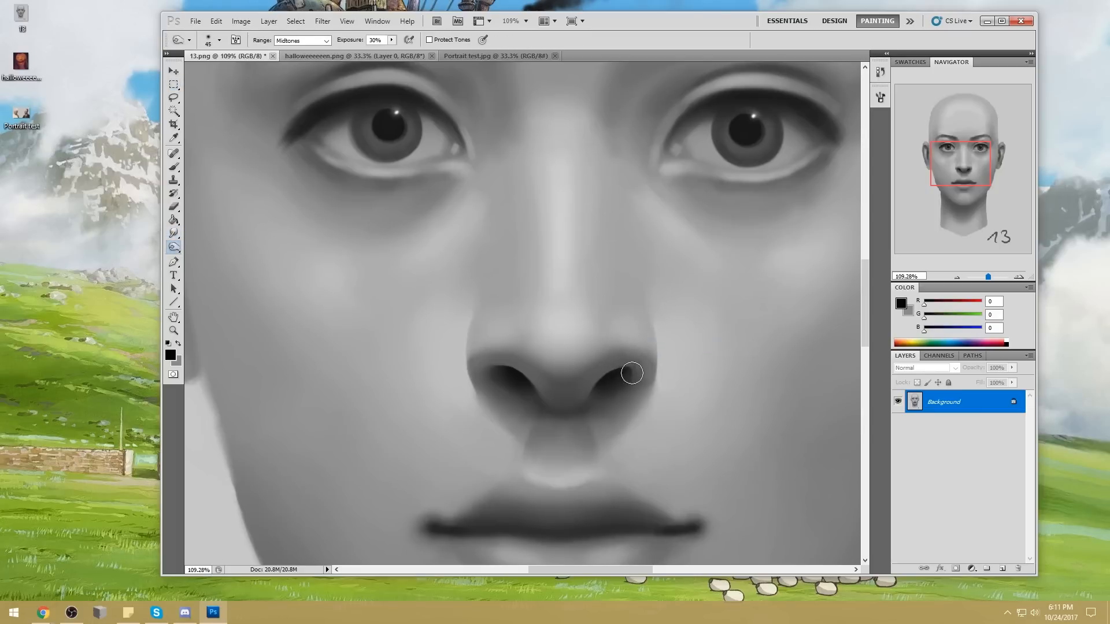
Step: Smudge the nostril edges at 12% strength, then pick a textured 35 px brush and sample the dark nostril tone
{"action": "left_click", "coordinate": [174, 233]}
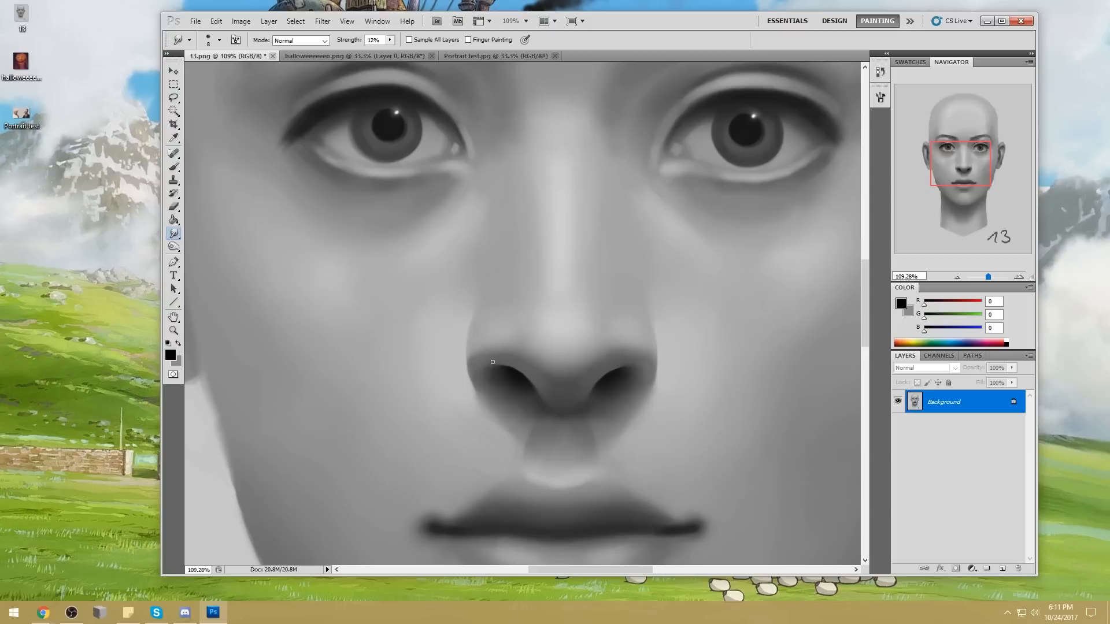
{"action": "key", "text": "b"}
{"action": "right_click", "coordinate": [627, 377]}
{"action": "left_click", "coordinate": [750, 380]}
{"action": "left_click", "coordinate": [611, 373], "text": "alt"}
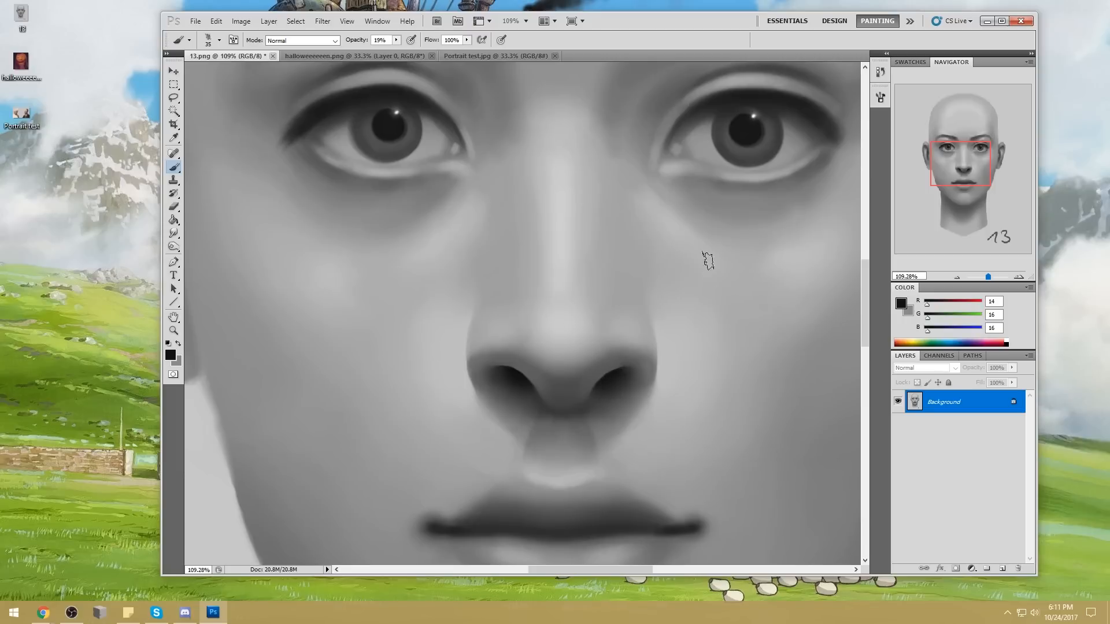
Step: Lighten the lower wings of the nose with the brush in Lighten mode at 19% opacity, sampling nearby skin and shadow tones
{"action": "left_click", "coordinate": [298, 39]}
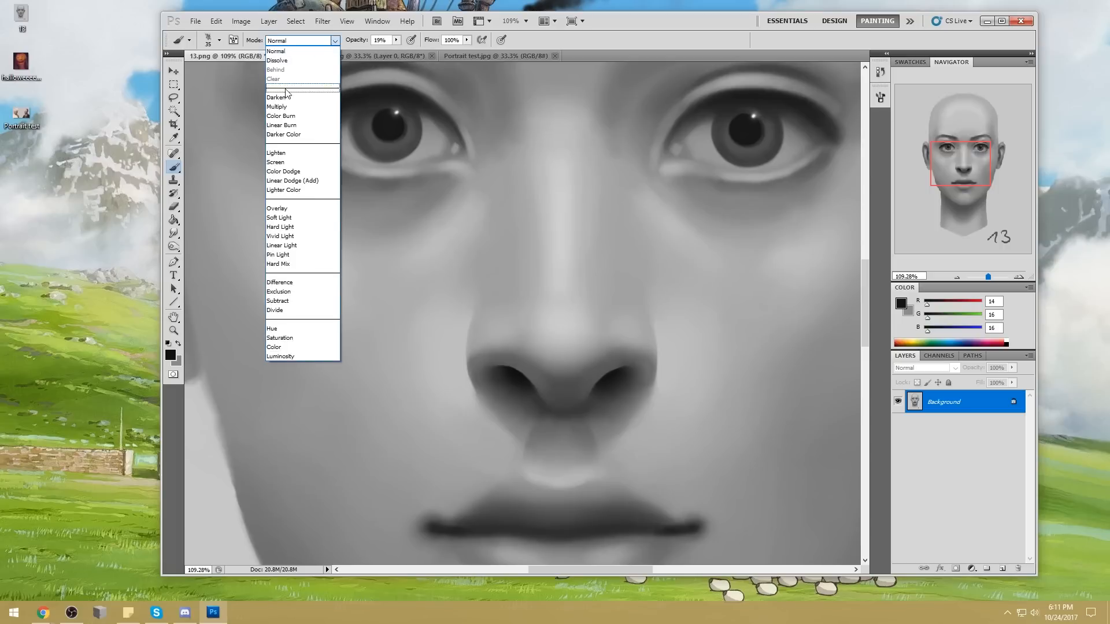
{"action": "left_click", "coordinate": [284, 153]}
{"action": "left_click", "coordinate": [462, 377], "text": "alt"}
{"action": "left_click", "coordinate": [462, 380], "text": "alt"}
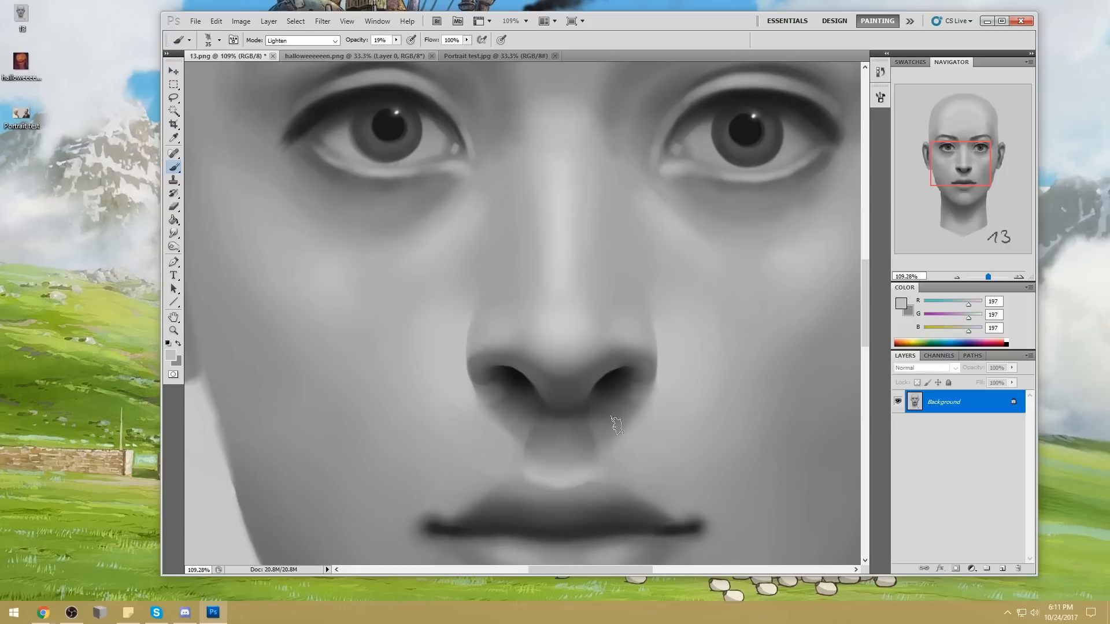
{"action": "left_click", "coordinate": [488, 373], "text": "alt"}
{"action": "left_click", "coordinate": [508, 390], "text": "alt"}
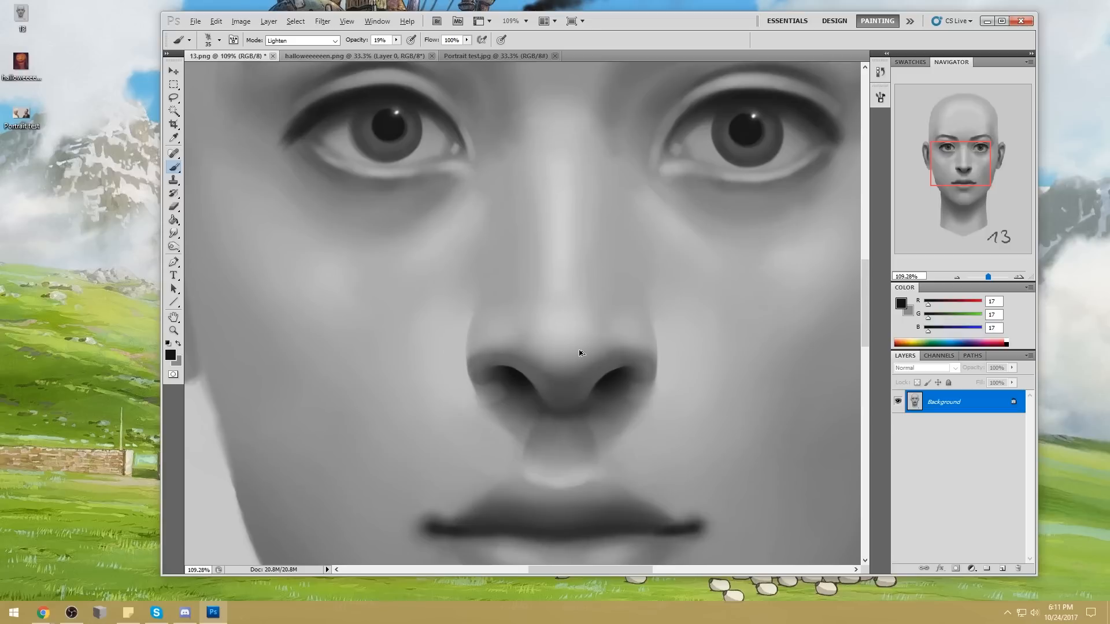
{"action": "left_click", "coordinate": [503, 405], "text": "alt"}
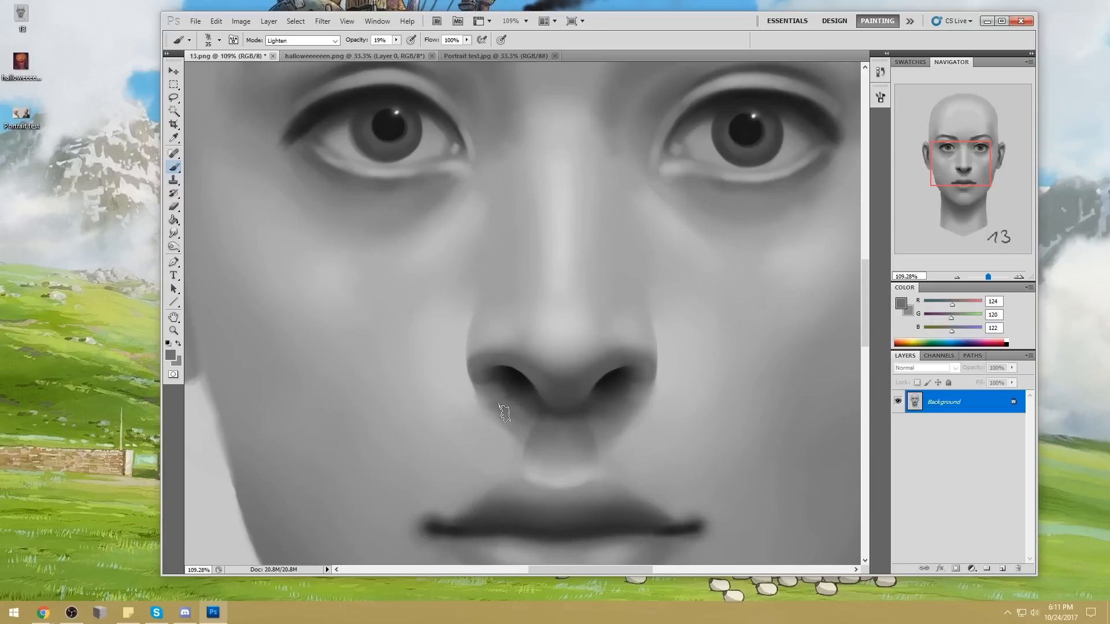
{"action": "left_click", "coordinate": [502, 428], "text": "alt"}
Step: Darken both nostrils with a soft 100 px brush in Darken mode, using a dark tone sampled from the left nostril
{"action": "right_click", "coordinate": [577, 276]}
{"action": "left_click_drag", "start_coordinate": [613, 231], "coordinate": [650, 231]}
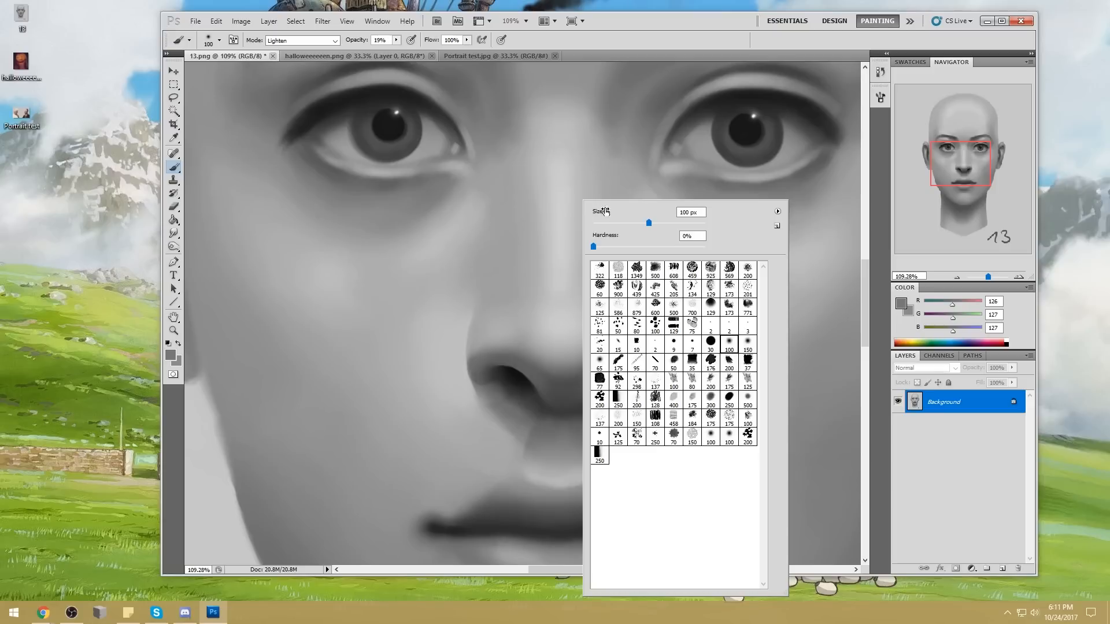
{"action": "left_click", "coordinate": [302, 41]}
{"action": "left_click", "coordinate": [304, 99]}
{"action": "left_click", "coordinate": [493, 375], "text": "alt"}
{"action": "mouse_move", "coordinate": [490, 384]}
{"action": "left_mouse_down"}
{"action": "mouse_move", "coordinate": [483, 377]}
{"action": "mouse_move", "coordinate": [516, 369]}
{"action": "mouse_move", "coordinate": [492, 384]}
{"action": "left_mouse_up"}
{"action": "left_click_drag", "start_coordinate": [633, 390], "coordinate": [623, 378]}
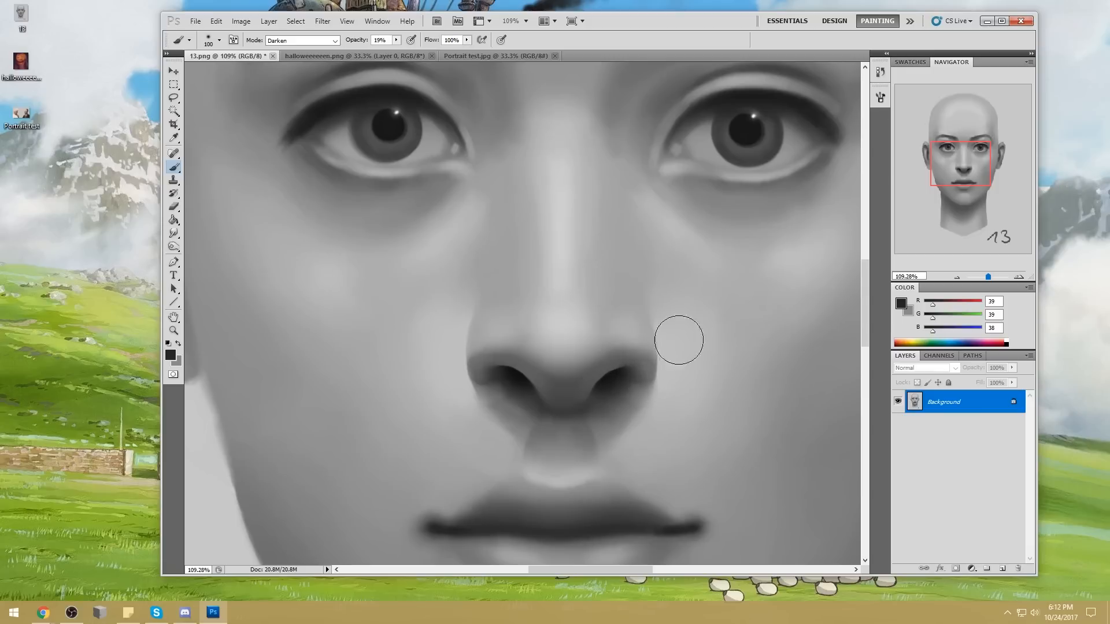
Step: Deepen the outer part of both nostrils, enlarging the brush to 175 px, and smudge their edges with a 10 px Smudge tool
{"action": "key", "text": "ctrl+0"}
{"action": "key", "text": "ctrl+space"}
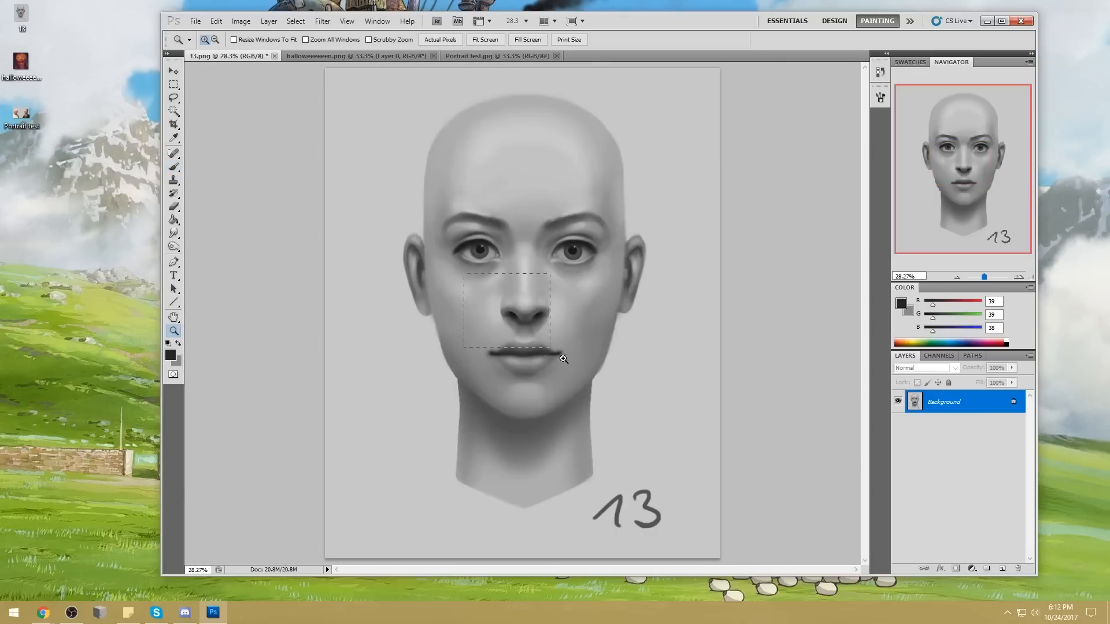
{"action": "left_click_drag", "start_coordinate": [520, 315], "coordinate": [579, 315]}
{"action": "mouse_move", "coordinate": [483, 255]}
{"action": "left_mouse_down"}
{"action": "mouse_move", "coordinate": [463, 284]}
{"action": "mouse_move", "coordinate": [453, 265]}
{"action": "mouse_move", "coordinate": [471, 267]}
{"action": "mouse_move", "coordinate": [454, 280]}
{"action": "left_mouse_up"}
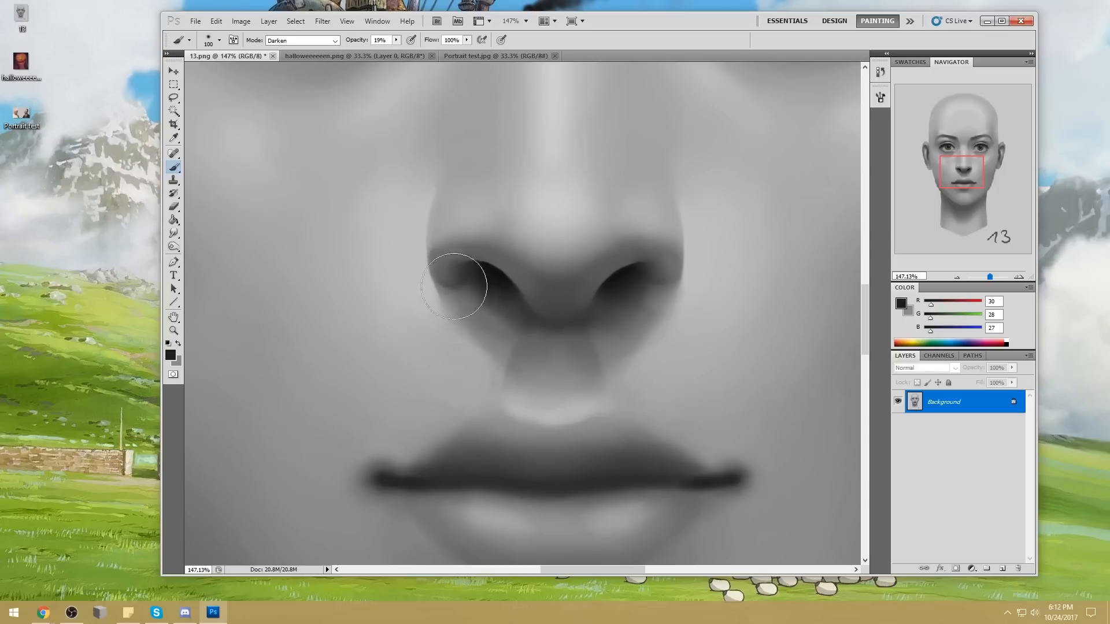
{"action": "mouse_move", "coordinate": [657, 277]}
{"action": "left_mouse_down"}
{"action": "mouse_move", "coordinate": [644, 279]}
{"action": "mouse_move", "coordinate": [684, 280]}
{"action": "mouse_move", "coordinate": [635, 287]}
{"action": "left_mouse_up"}
{"action": "key", "text": "bracketright"}
{"action": "key", "text": "bracketright"}
{"action": "key", "text": "bracketright"}
{"action": "left_click", "coordinate": [174, 233]}
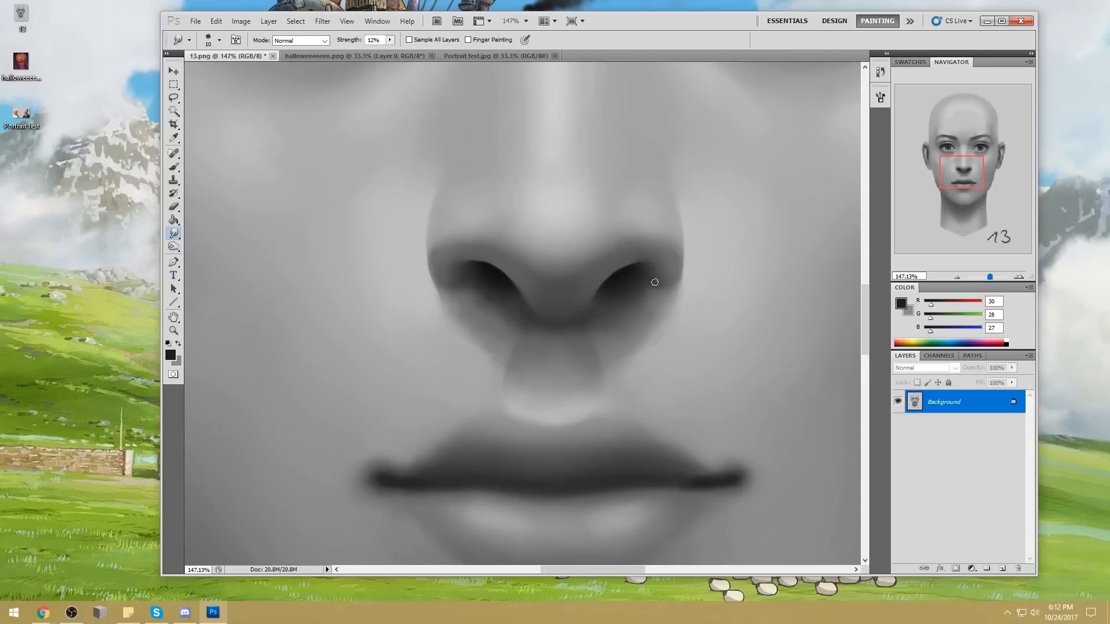
{"action": "key", "text": "ctrl+0"}
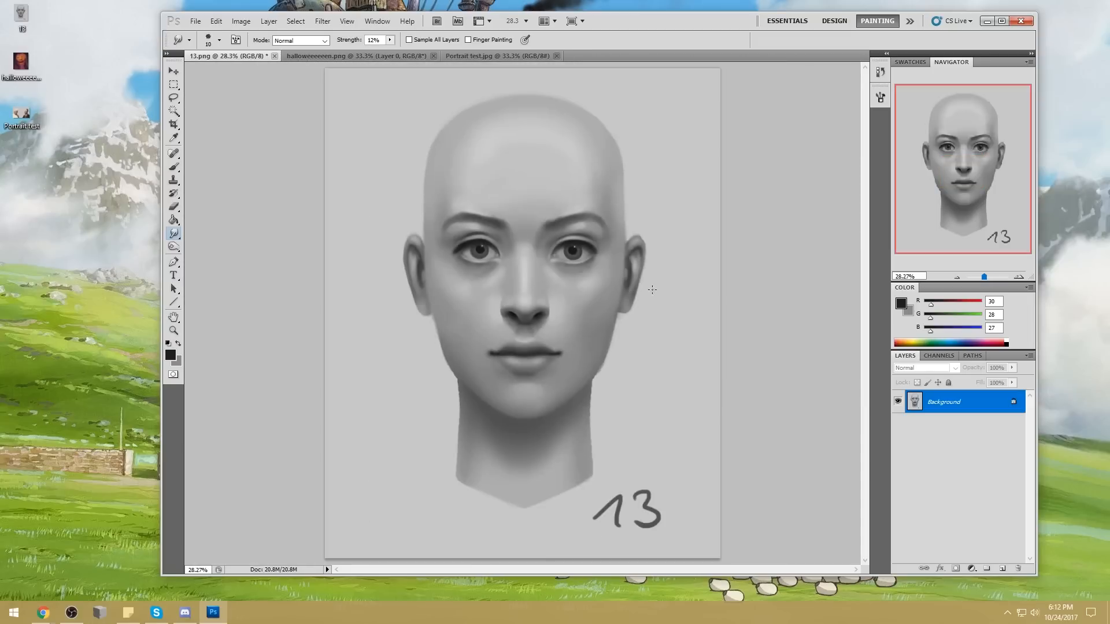
Step: Retouch the skin around the nostril wings with a textured brush in Normal mode at 55% opacity, sampling light and shadow tones
{"action": "key", "text": "b"}
{"action": "right_click", "coordinate": [552, 318]}
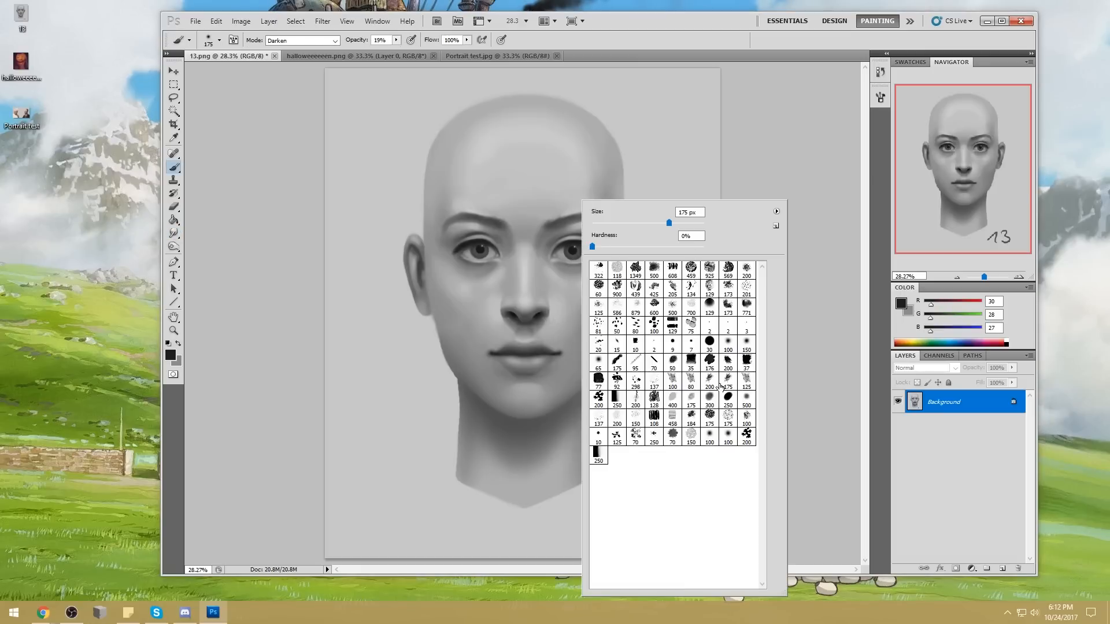
{"action": "left_click", "coordinate": [691, 380]}
{"action": "left_click", "coordinate": [820, 272]}
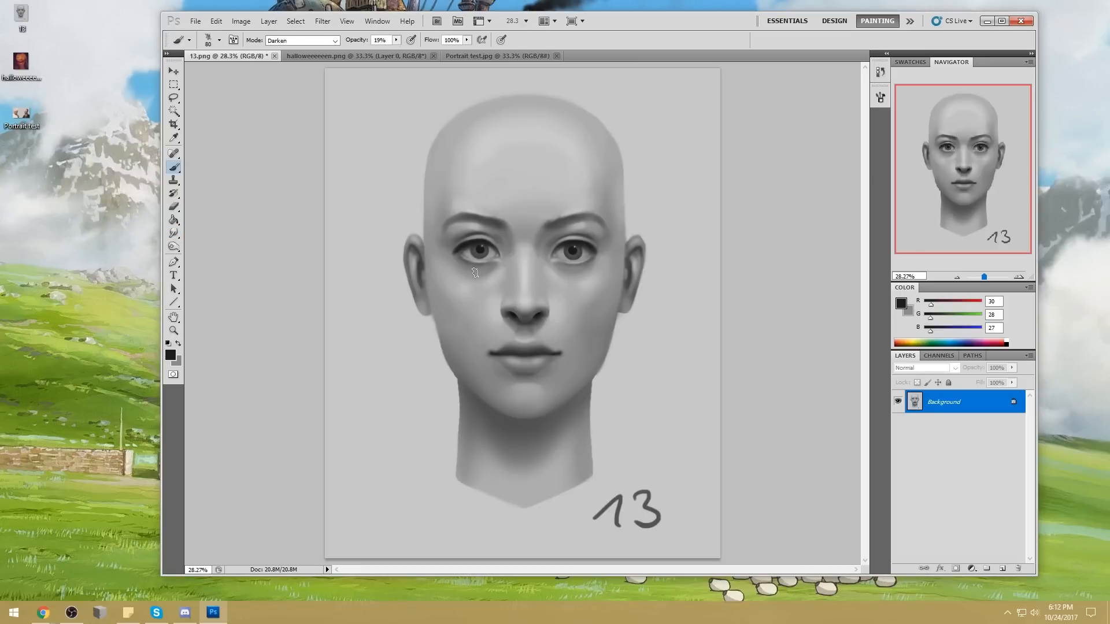
{"action": "left_click", "coordinate": [512, 304], "text": "alt"}
{"action": "left_click", "coordinate": [312, 40]}
{"action": "left_click", "coordinate": [289, 49]}
{"action": "key", "text": "5"}
{"action": "key", "text": "5"}
{"action": "left_click", "coordinate": [499, 319], "text": "alt"}
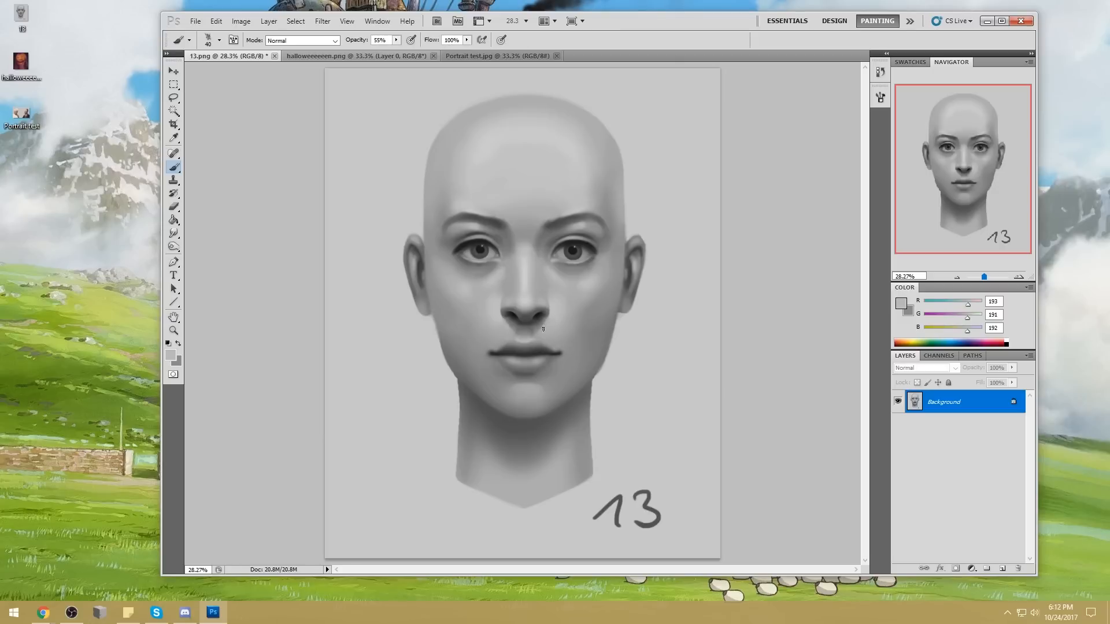
{"action": "left_click", "coordinate": [512, 310], "text": "alt"}
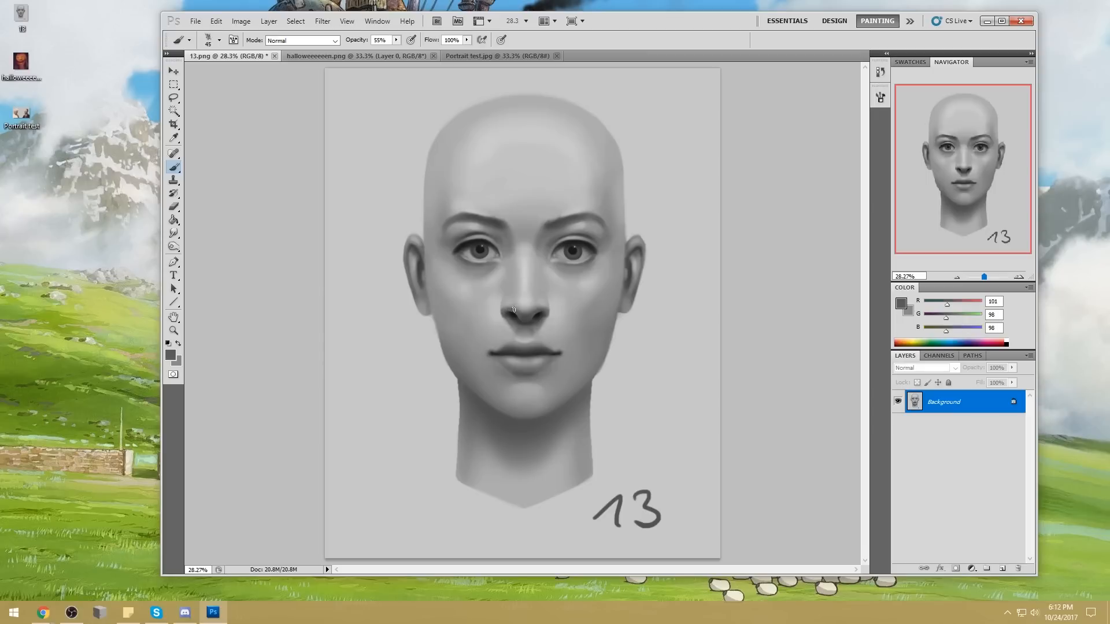
Step: Refine the shadow under the right nostril with the textured brush reduced to 20 px, sampling grey tones beside it
{"action": "key", "text": "ctrl+space"}
{"action": "left_click_drag", "start_coordinate": [491, 301], "coordinate": [627, 168]}
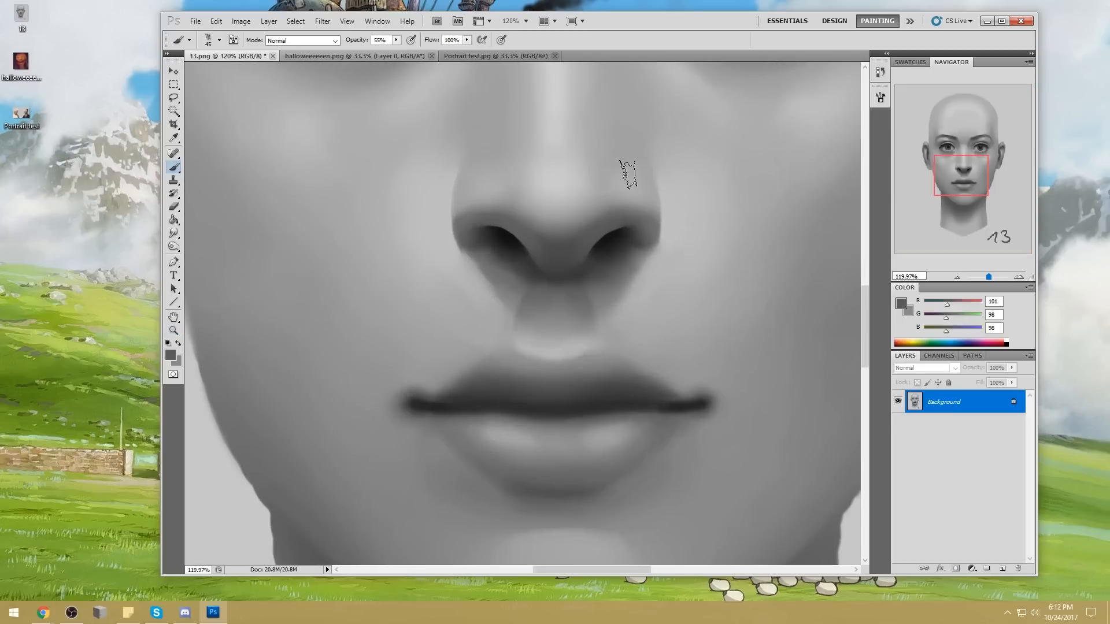
{"action": "left_click", "coordinate": [621, 217], "text": "alt"}
{"action": "key", "text": "bracketleft"}
{"action": "key", "text": "bracketleft"}
{"action": "key", "text": "bracketleft"}
{"action": "key", "text": "bracketleft"}
{"action": "key", "text": "bracketleft"}
{"action": "left_click", "coordinate": [623, 274], "text": "alt"}
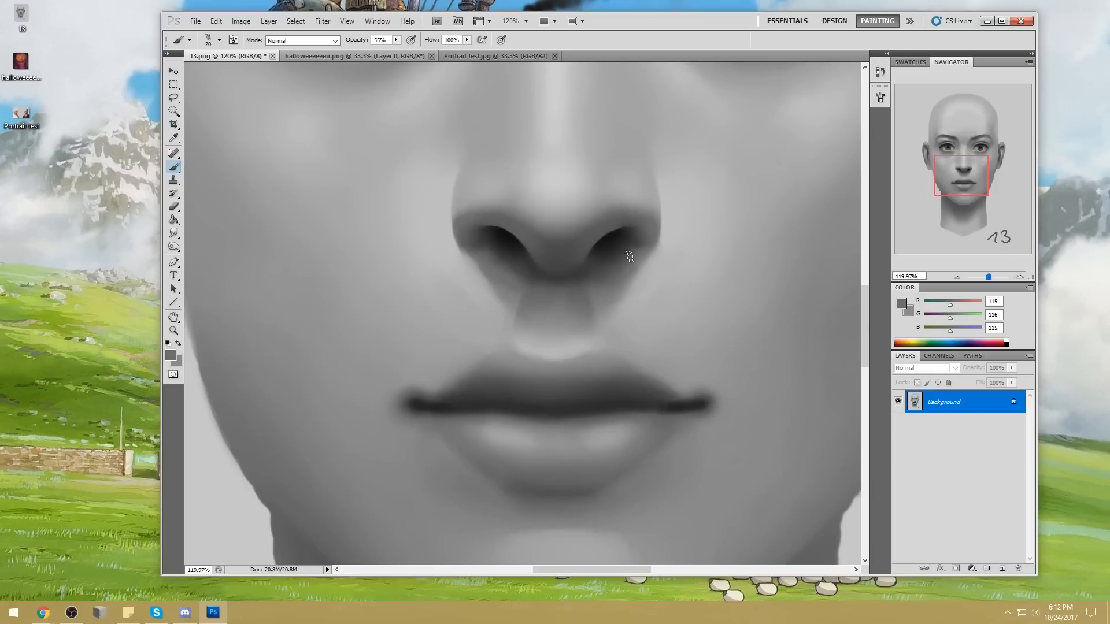
{"action": "key", "text": "alt"}
Step: Darken the lower edges of both nose wings in Darken mode with tones sampled beneath the nostrils
{"action": "left_click", "coordinate": [312, 41]}
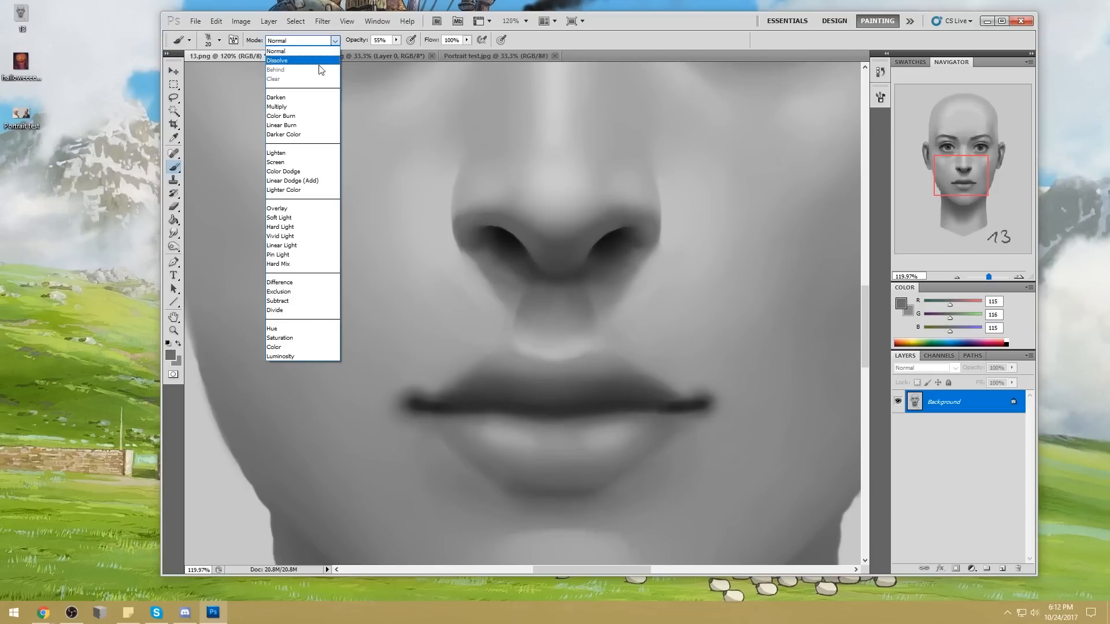
{"action": "left_click", "coordinate": [305, 102]}
{"action": "left_click", "coordinate": [632, 268], "text": "alt"}
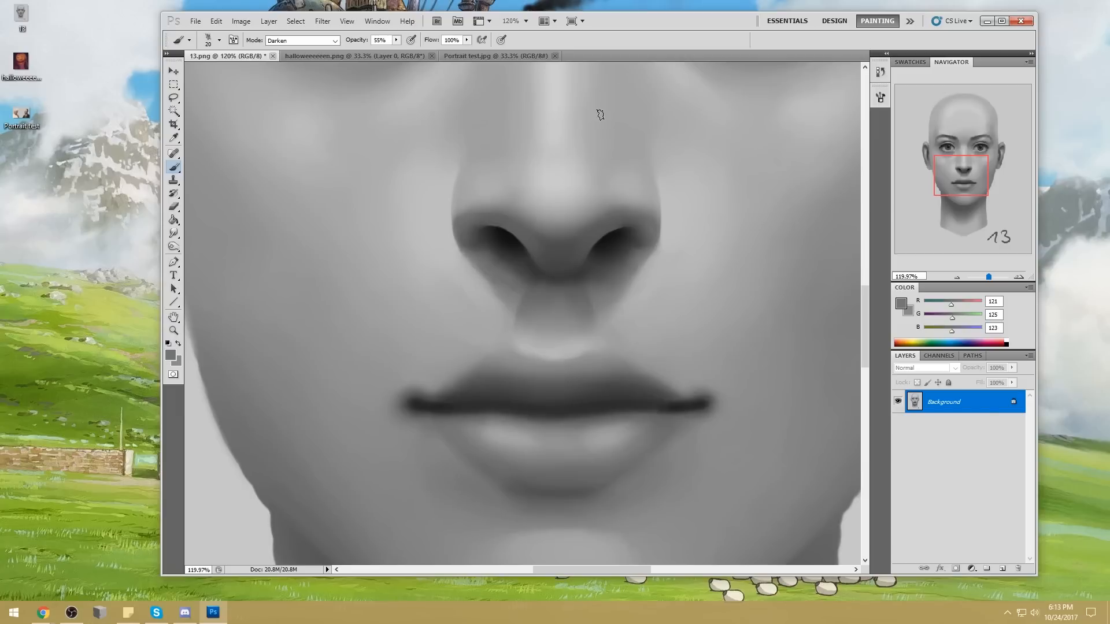
{"action": "left_click", "coordinate": [488, 241], "text": "alt"}
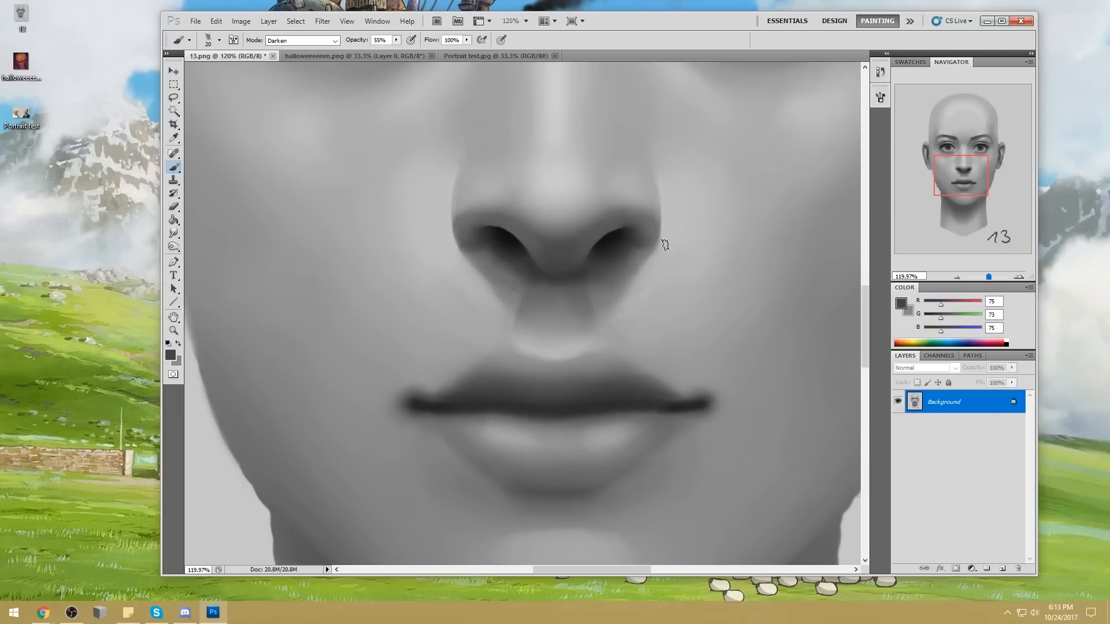
{"action": "left_click", "coordinate": [306, 41]}
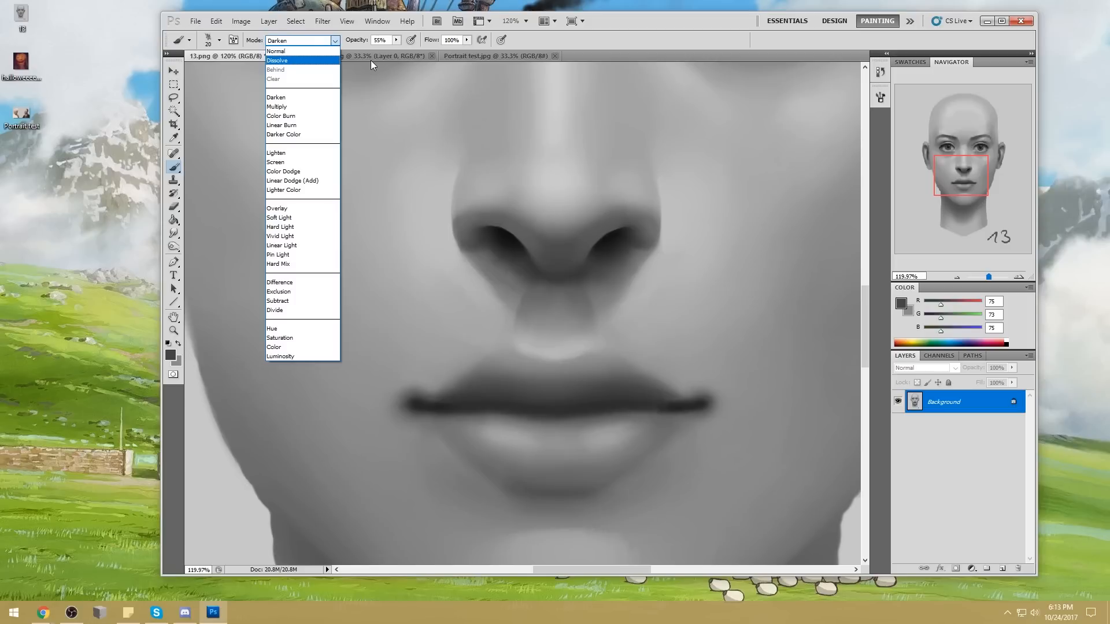
{"action": "left_click", "coordinate": [480, 240]}
Step: Smudge the nostril edges smooth with a 10 px Smudge brush at 12% strength
{"action": "left_click_drag", "start_coordinate": [174, 233], "coordinate": [218, 251]}
{"action": "key", "text": "bracketleft"}
{"action": "key", "text": "bracketleft"}
{"action": "key", "text": "bracketleft"}
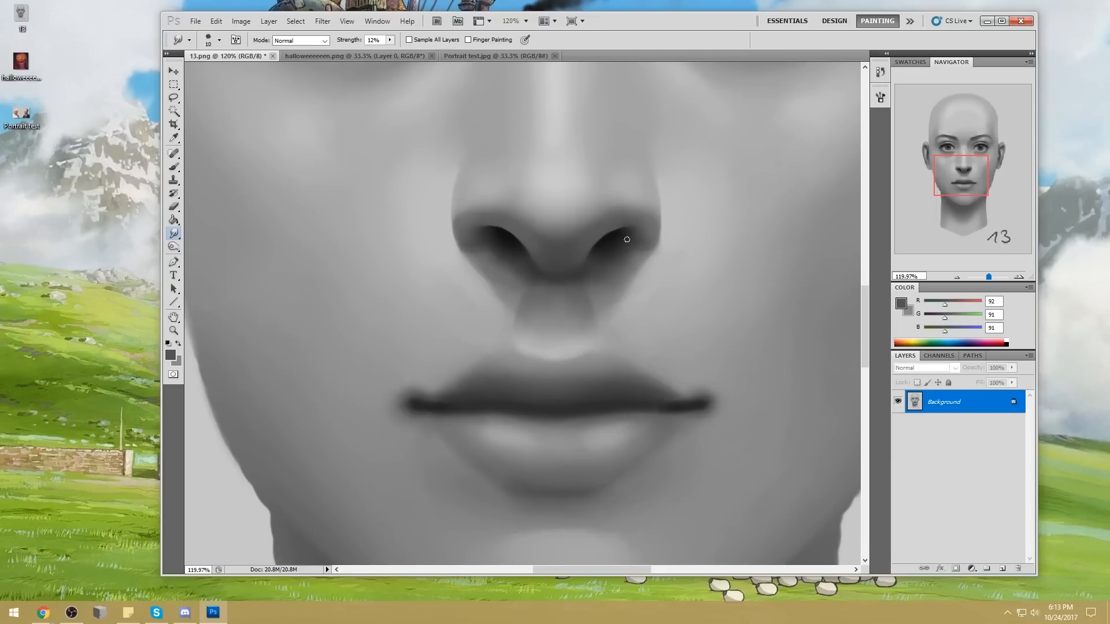
{"action": "key", "text": "ctrl+0"}
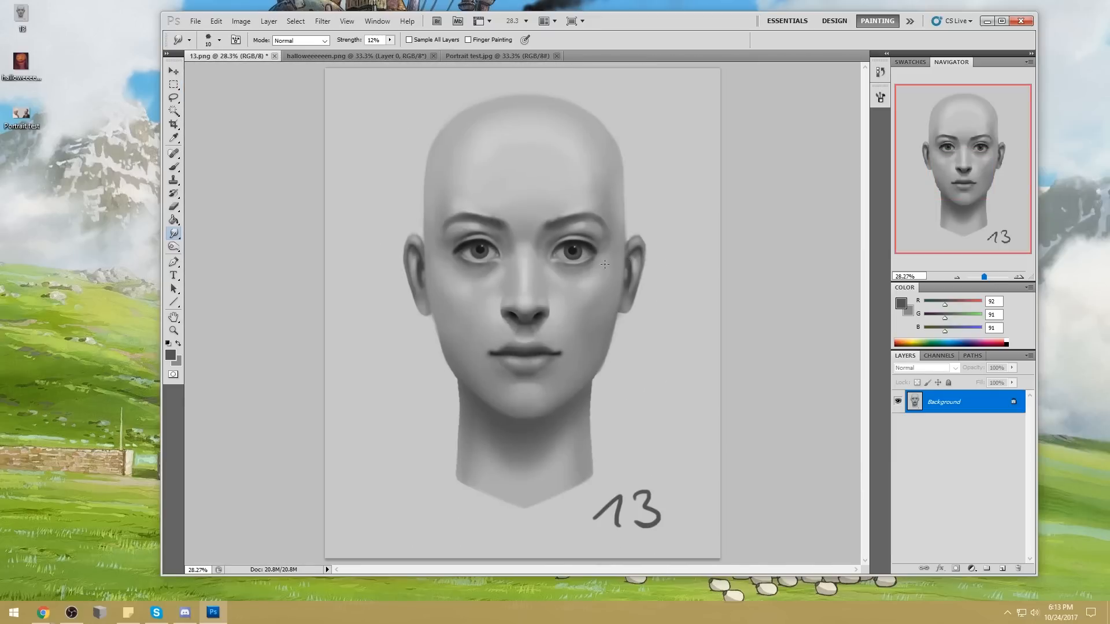
Step: Set up a soft round brush enlarged to 500 px with a light tone sampled beside the nose
{"action": "key", "text": "b"}
{"action": "right_click", "coordinate": [537, 301]}
{"action": "double_click", "coordinate": [699, 344]}
{"action": "left_click", "coordinate": [541, 295], "text": "alt"}
{"action": "key", "text": "bracketright"}
{"action": "key", "text": "bracketright"}
{"action": "key", "text": "bracketright"}
{"action": "key", "text": "bracketright"}
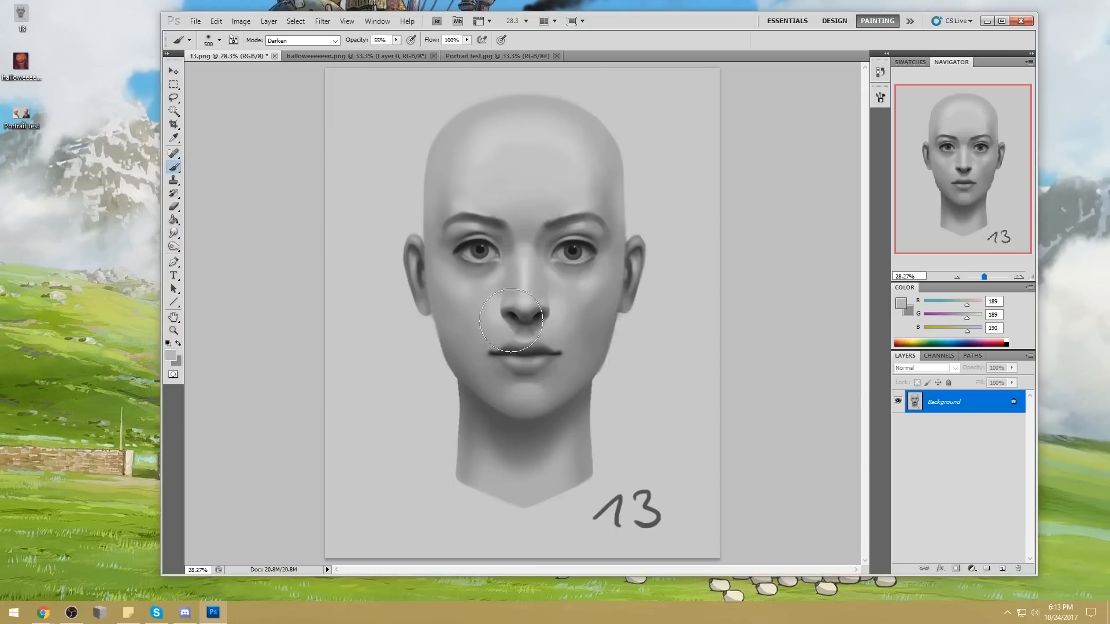
Step: Blend the shading around the nose with the soft 500 px brush in Normal mode, sampling skin, shadow and nostril tones
{"action": "left_click", "coordinate": [500, 321], "text": "alt"}
{"action": "left_click", "coordinate": [299, 41]}
{"action": "left_click", "coordinate": [277, 48]}
{"action": "left_click", "coordinate": [503, 322], "text": "alt"}
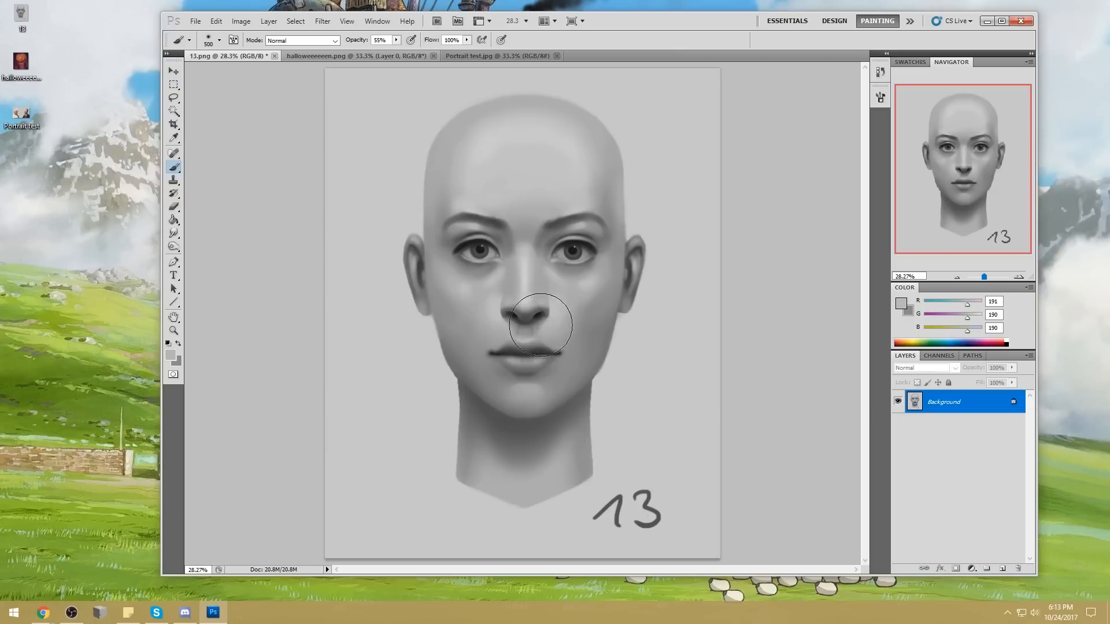
{"action": "left_click", "coordinate": [542, 320], "text": "alt"}
{"action": "left_click", "coordinate": [515, 323], "text": "alt"}
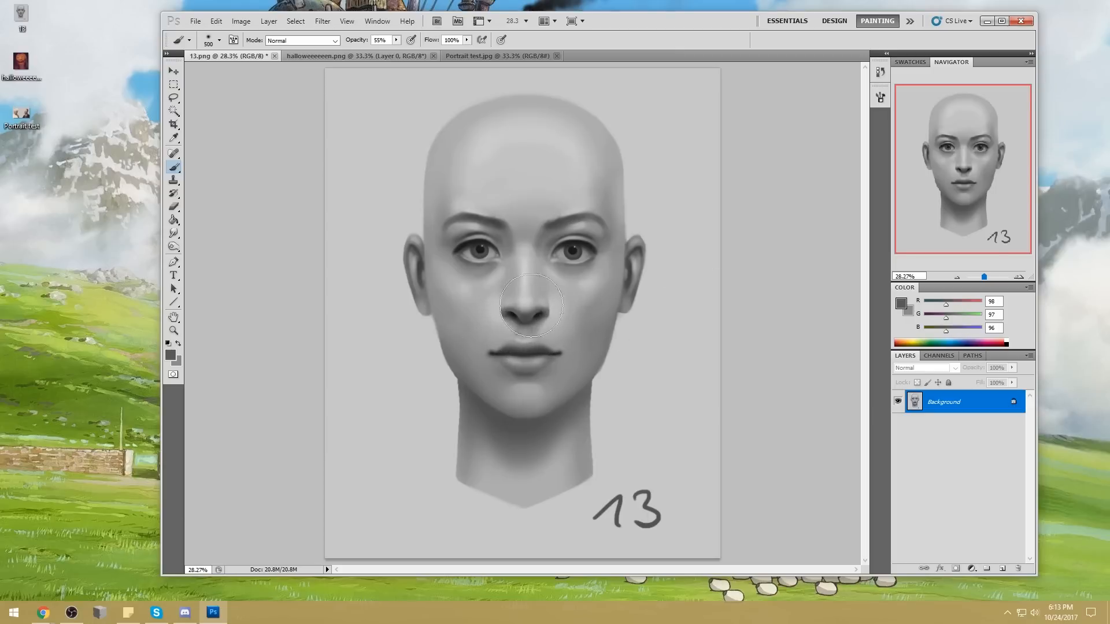
{"action": "left_click", "coordinate": [517, 315], "text": "alt"}
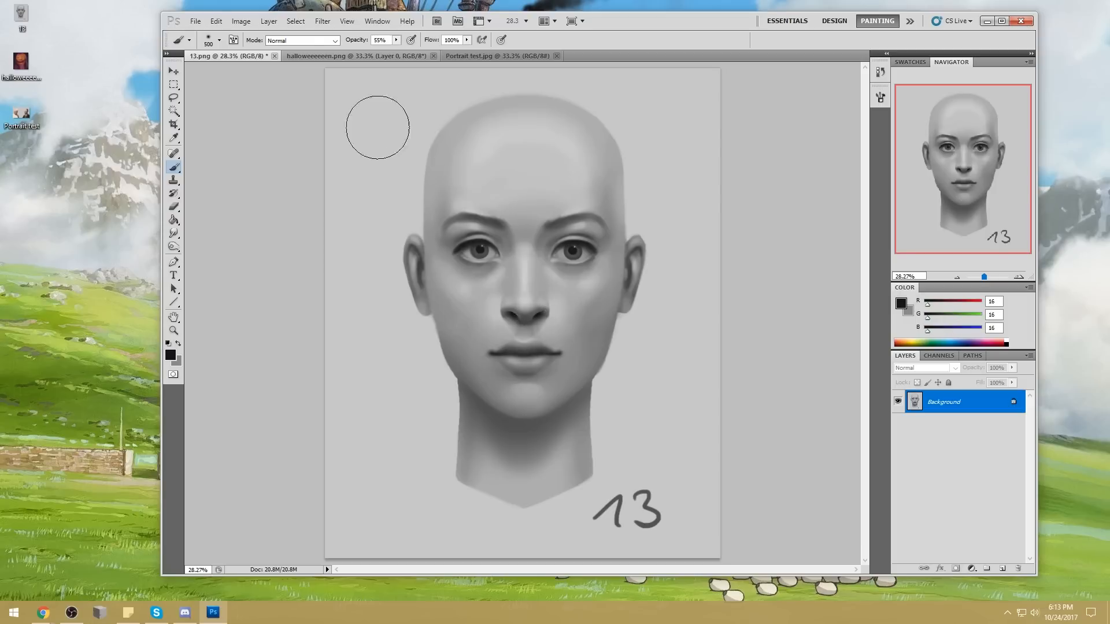
Step: Shade the left nose wing on a new layer with a sampled dark tone in Darken mode, then return the brush to Normal mode
{"action": "left_click", "coordinate": [302, 41]}
{"action": "left_click", "coordinate": [289, 92]}
{"action": "left_click", "coordinate": [499, 316], "text": "alt"}
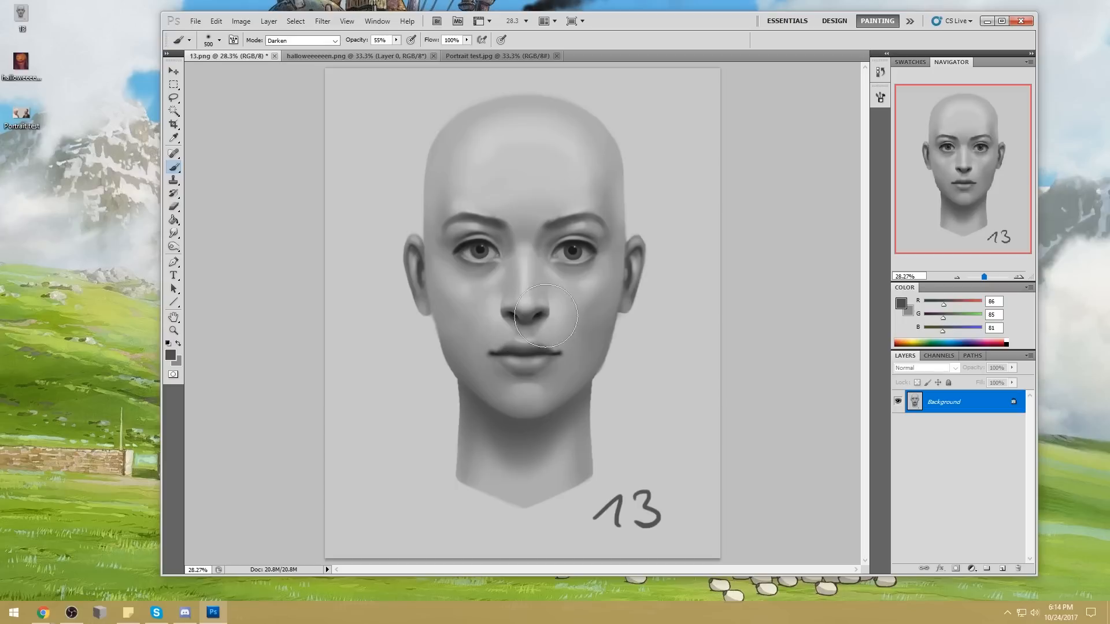
{"action": "left_click", "coordinate": [1002, 569]}
{"action": "left_click_drag", "start_coordinate": [513, 320], "coordinate": [502, 318]}
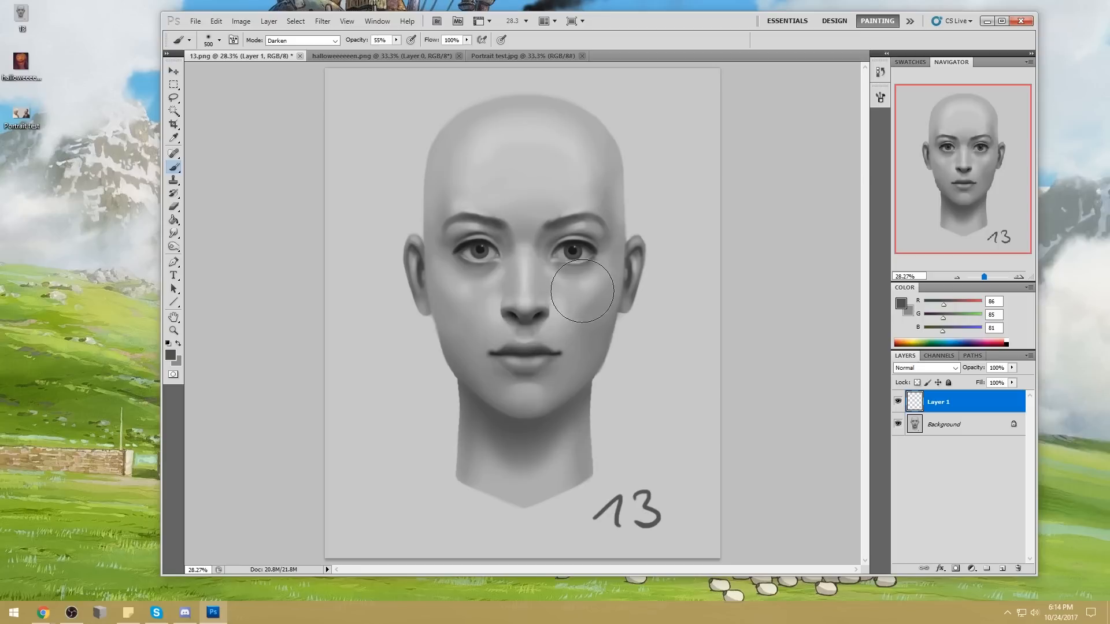
{"action": "left_click", "coordinate": [301, 41]}
{"action": "left_click", "coordinate": [278, 99]}
Step: Erase excess shading around the nose wings on the new layer with a textured 80 px eraser at 100% opacity
{"action": "key", "text": "e"}
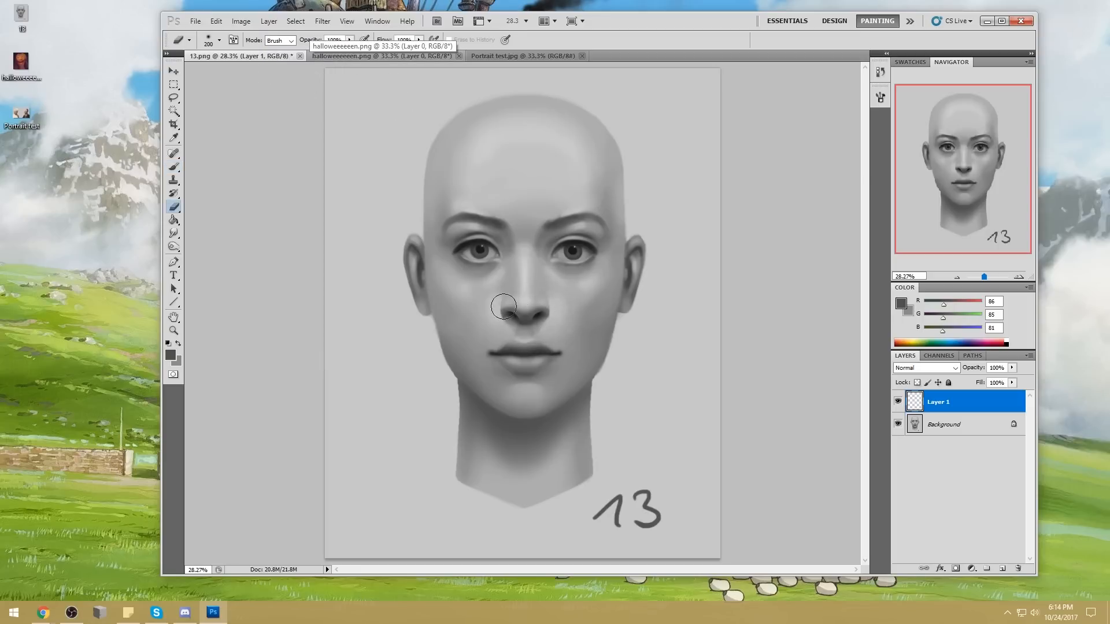
{"action": "key", "text": "bracketleft"}
{"action": "key", "text": "bracketleft"}
{"action": "key", "text": "bracketleft"}
{"action": "right_click", "coordinate": [601, 233]}
{"action": "left_click", "coordinate": [709, 381]}
{"action": "left_click", "coordinate": [751, 154]}
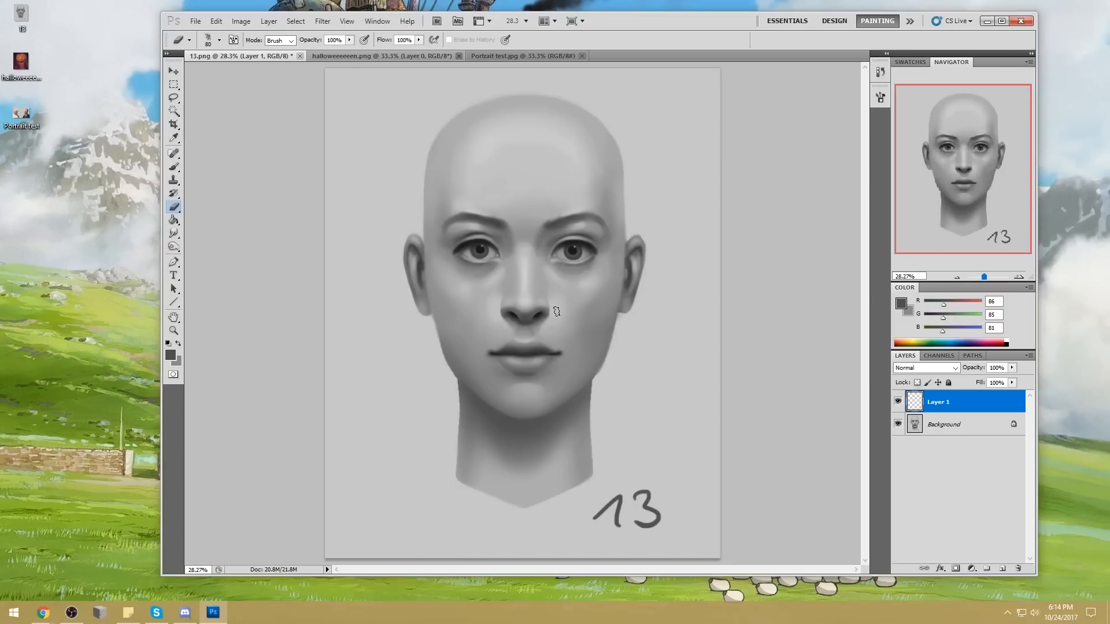
Step: Paint light tones below the nose with a soft 200 px brush at 100% opacity, sampling greys near the eye and nose
{"action": "key", "text": "b"}
{"action": "right_click", "coordinate": [600, 285]}
{"action": "left_click", "coordinate": [768, 164]}
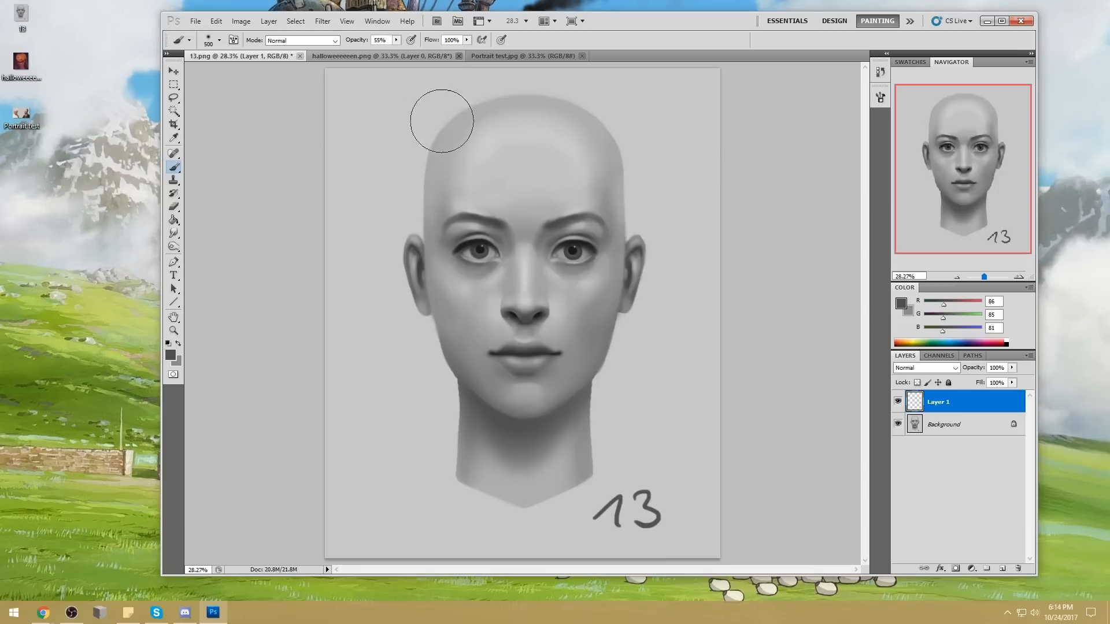
{"action": "left_click_drag", "start_coordinate": [396, 40], "coordinate": [435, 55]}
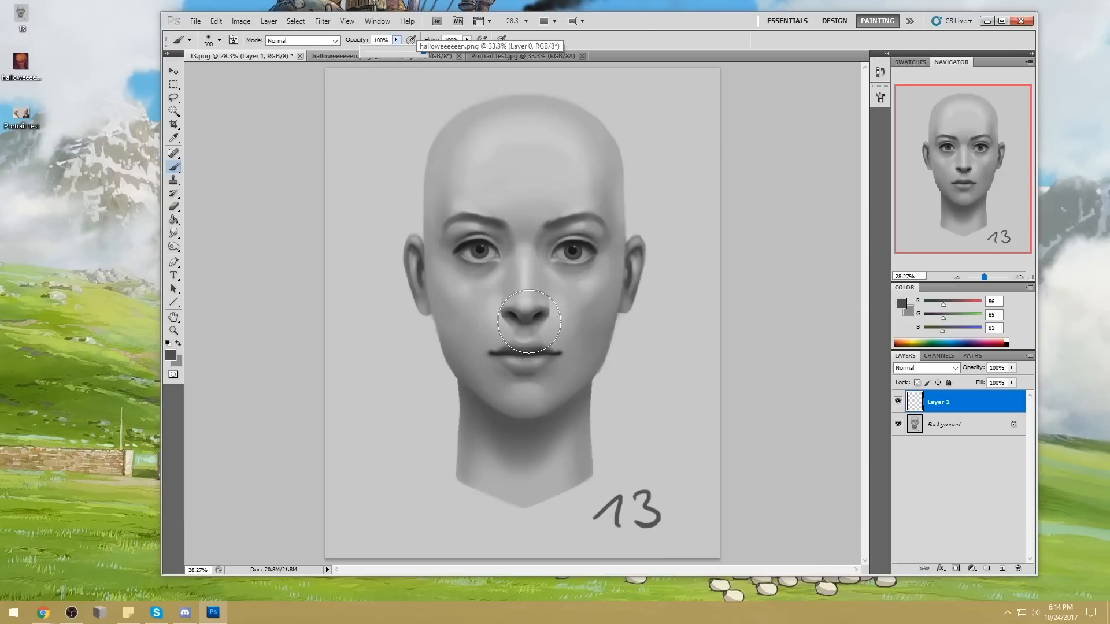
{"action": "left_click", "coordinate": [492, 245], "text": "alt"}
{"action": "key", "text": "bracketleft"}
{"action": "key", "text": "bracketleft"}
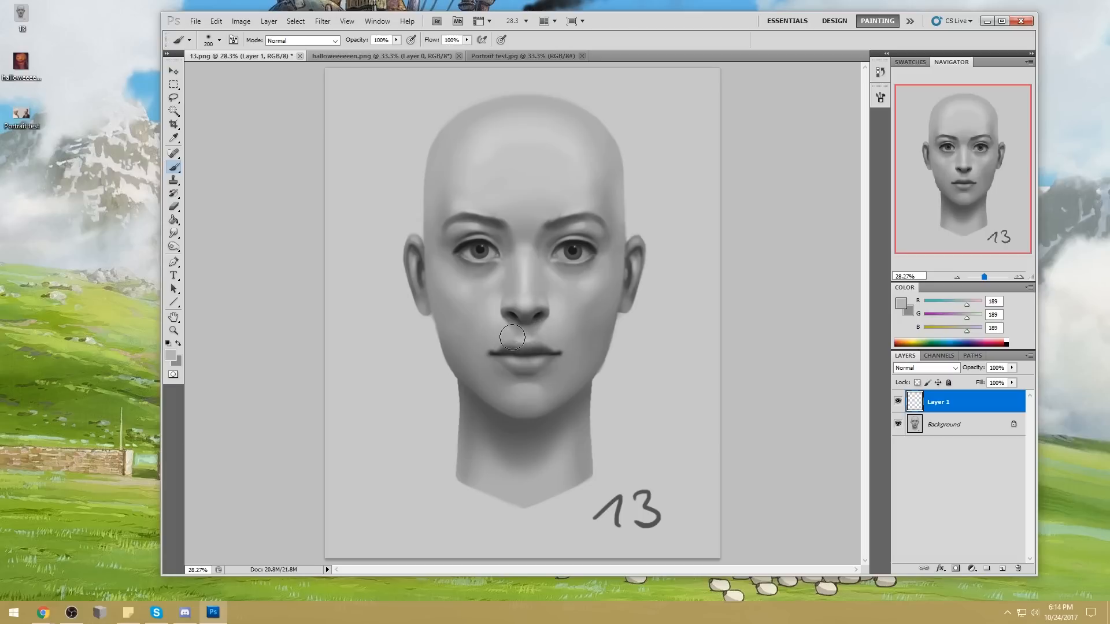
{"action": "left_click", "coordinate": [554, 318], "text": "alt"}
{"action": "left_click_drag", "start_coordinate": [539, 331], "coordinate": [537, 336]}
Step: Blend the area between the nose and upper lip at 65% brush opacity, sampling neighbouring skin tones
{"action": "key", "text": "6"}
{"action": "key", "text": "5"}
{"action": "left_click", "coordinate": [557, 316], "text": "alt"}
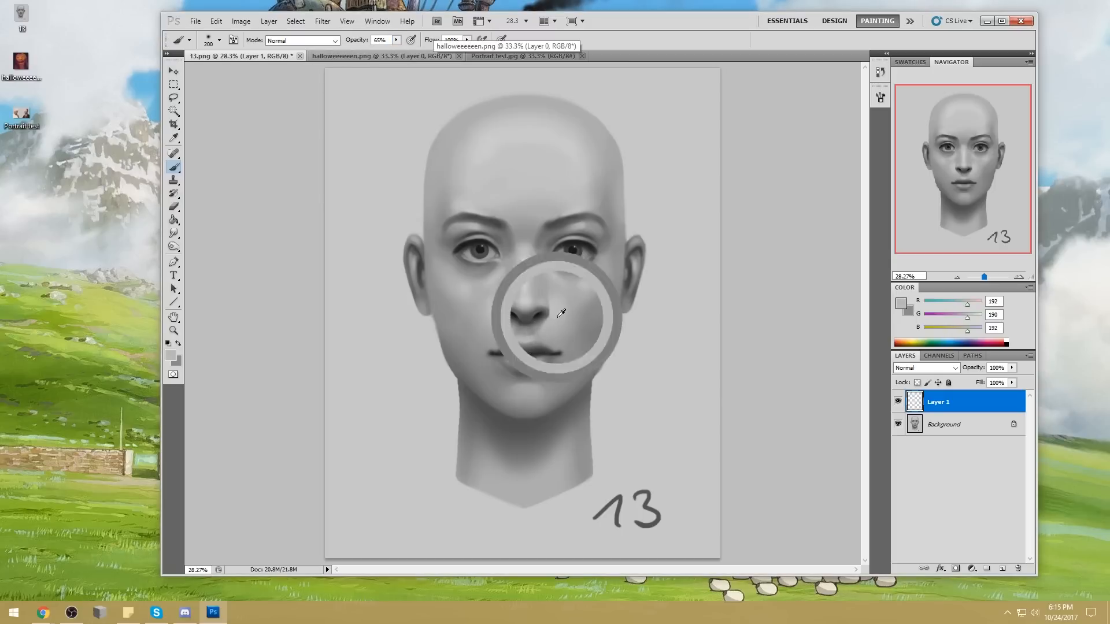
{"action": "left_click", "coordinate": [547, 325], "text": "alt"}
{"action": "left_click", "coordinate": [543, 330], "text": "alt"}
{"action": "left_click", "coordinate": [536, 338], "text": "alt"}
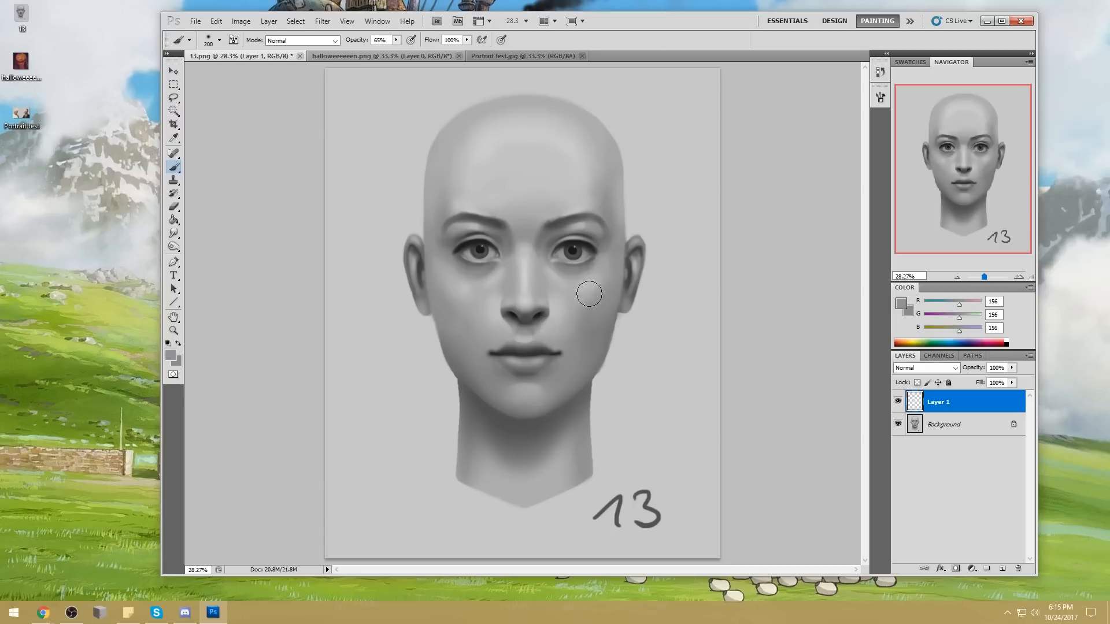
Step: Paint the sampled mid-grey along the cheek edge beside the right-hand ear and enlarge the brush to 400 px
{"action": "left_click_drag", "start_coordinate": [616, 299], "coordinate": [630, 289]}
{"action": "key", "text": "bracketright"}
{"action": "key", "text": "bracketright"}
{"action": "key", "text": "bracketright"}
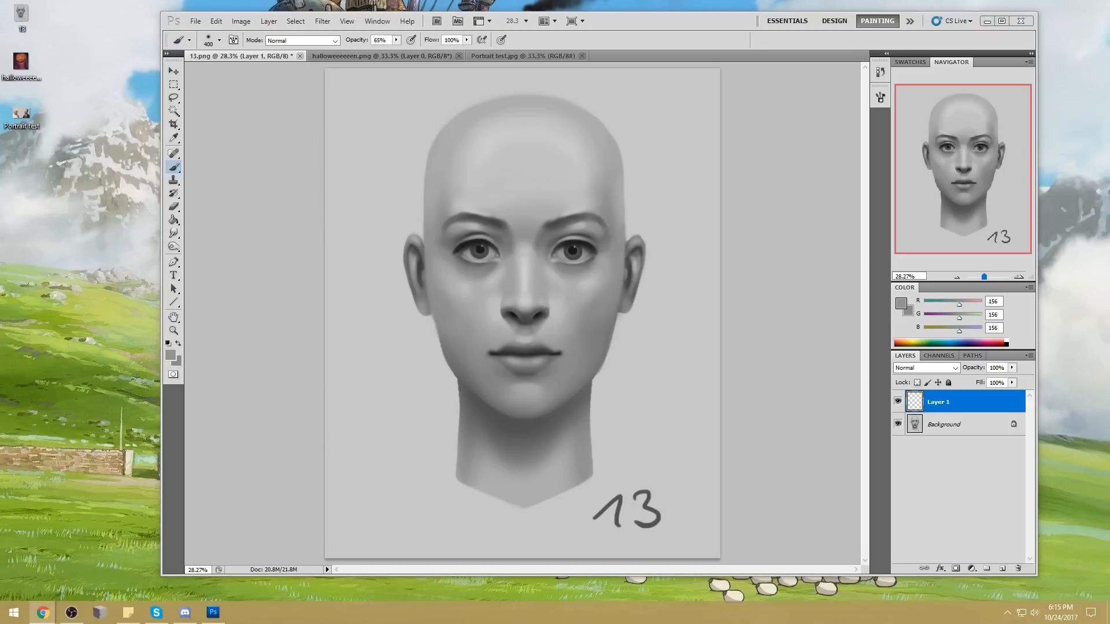
{"action": "left_click", "coordinate": [508, 318]}
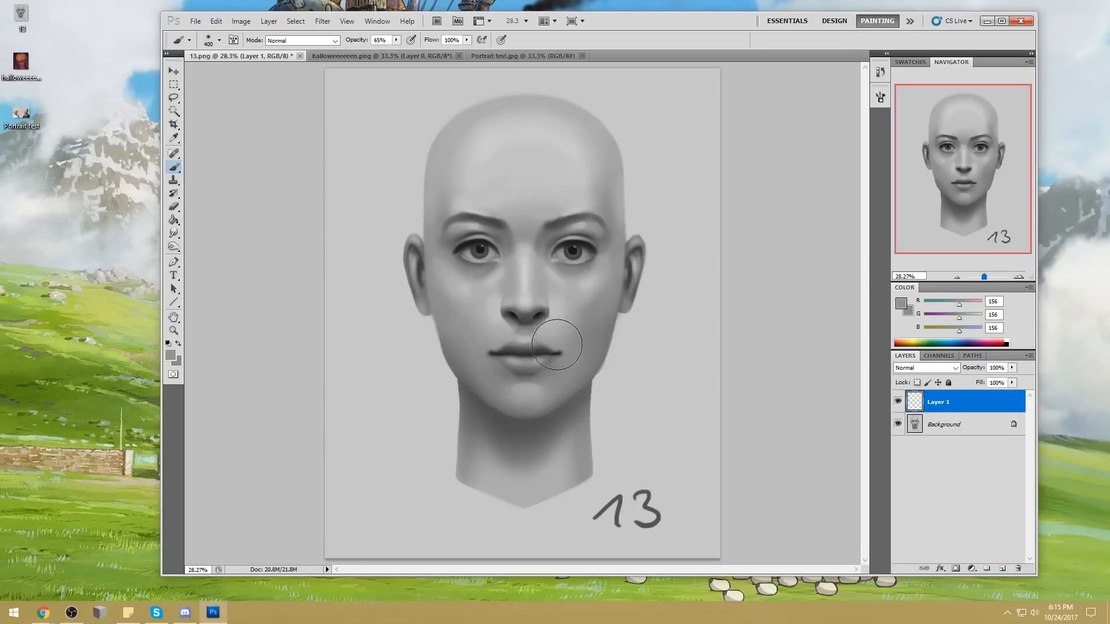
Step: Lighten and shorten both mouth corners with a 700 px brush in Lighten mode, sampling the surrounding skin tones
{"action": "left_click", "coordinate": [499, 347], "text": "alt"}
{"action": "left_click", "coordinate": [490, 332], "text": "alt"}
{"action": "key", "text": "bracketright"}
{"action": "key", "text": "bracketright"}
{"action": "key", "text": "bracketright"}
{"action": "left_click", "coordinate": [310, 41]}
{"action": "left_click", "coordinate": [287, 149]}
{"action": "left_click", "coordinate": [495, 347], "text": "alt"}
{"action": "left_click_drag", "start_coordinate": [492, 351], "coordinate": [503, 347]}
{"action": "left_click", "coordinate": [574, 341], "text": "alt"}
{"action": "left_click", "coordinate": [576, 343], "text": "alt"}
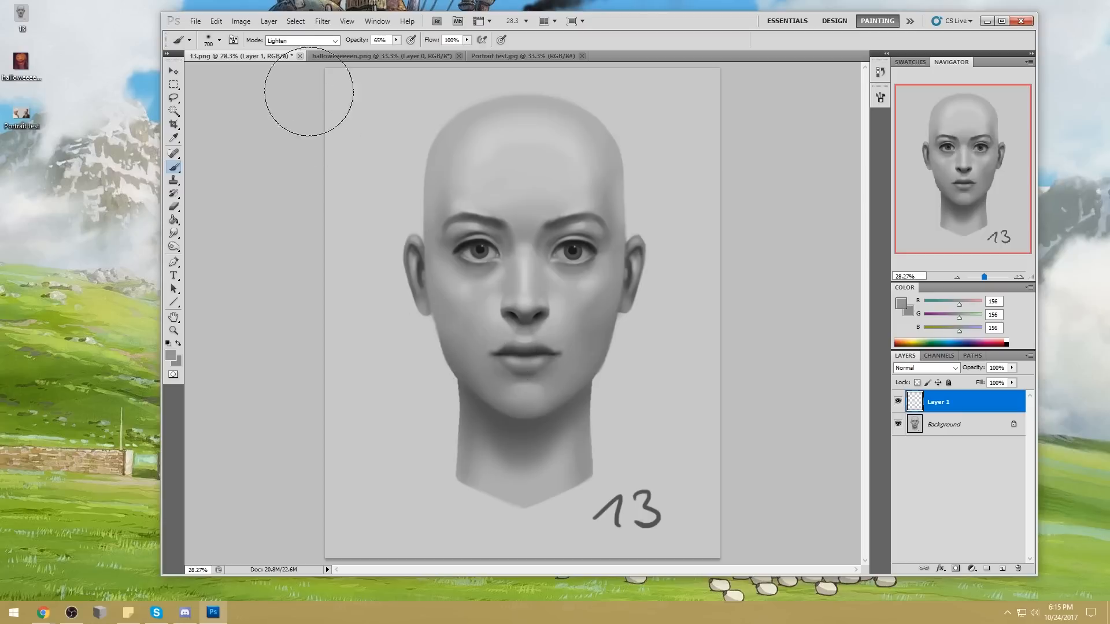
Step: Set the brush to Darken mode, 800 px and 26% opacity with a dark grey foreground of RGB 37
{"action": "left_click", "coordinate": [301, 40]}
{"action": "left_click", "coordinate": [301, 95]}
{"action": "left_click", "coordinate": [509, 350], "text": "alt"}
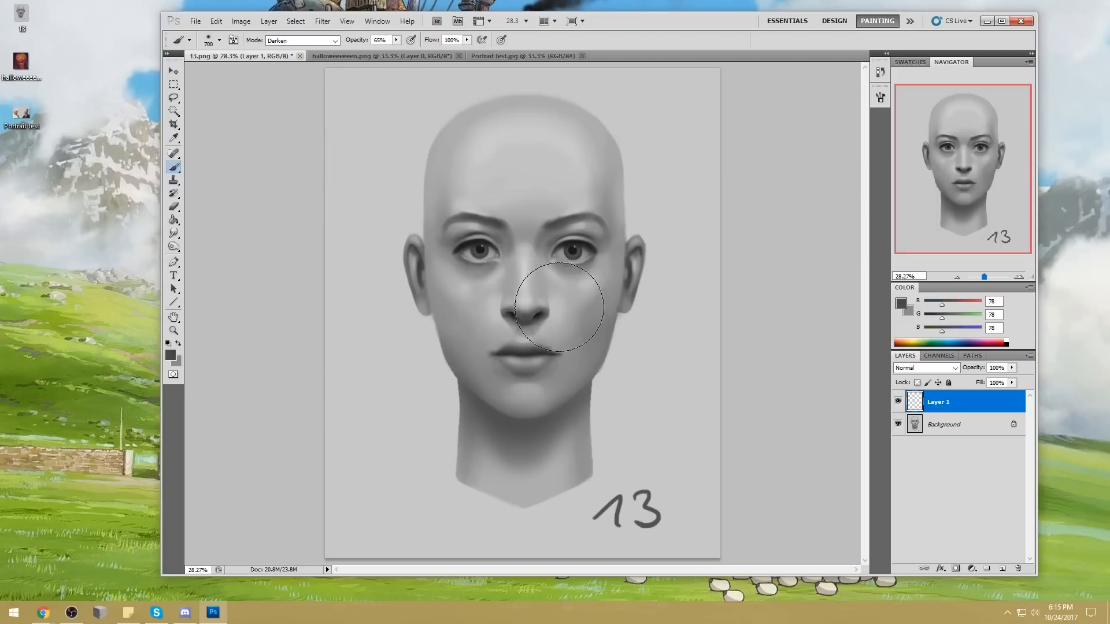
{"action": "key", "text": "bracketright"}
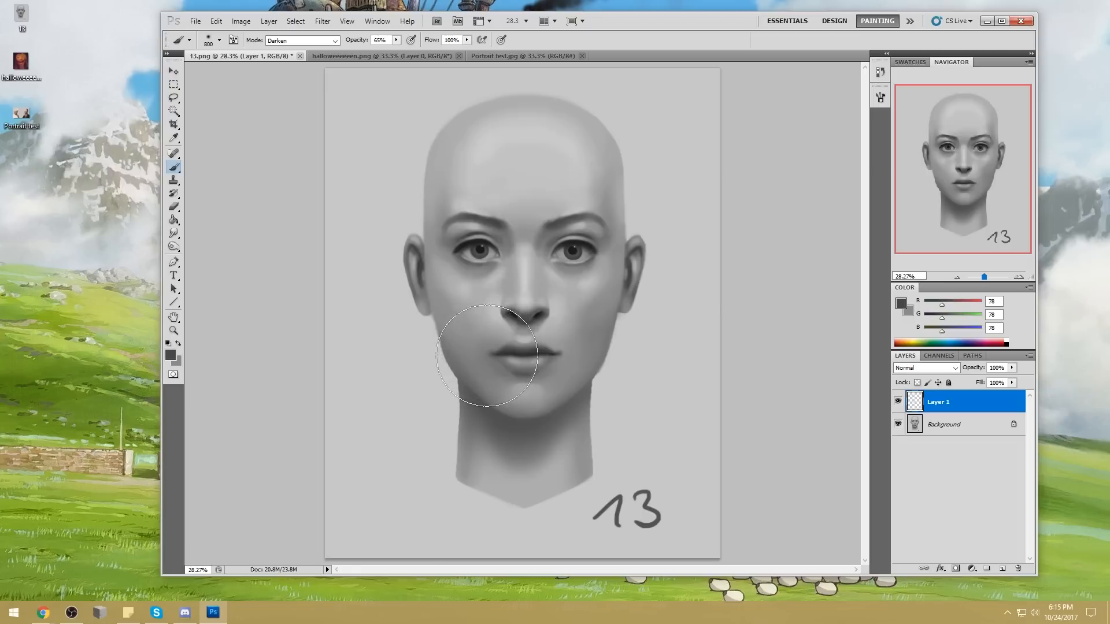
{"action": "left_click", "coordinate": [396, 40]}
{"action": "left_click", "coordinate": [374, 52]}
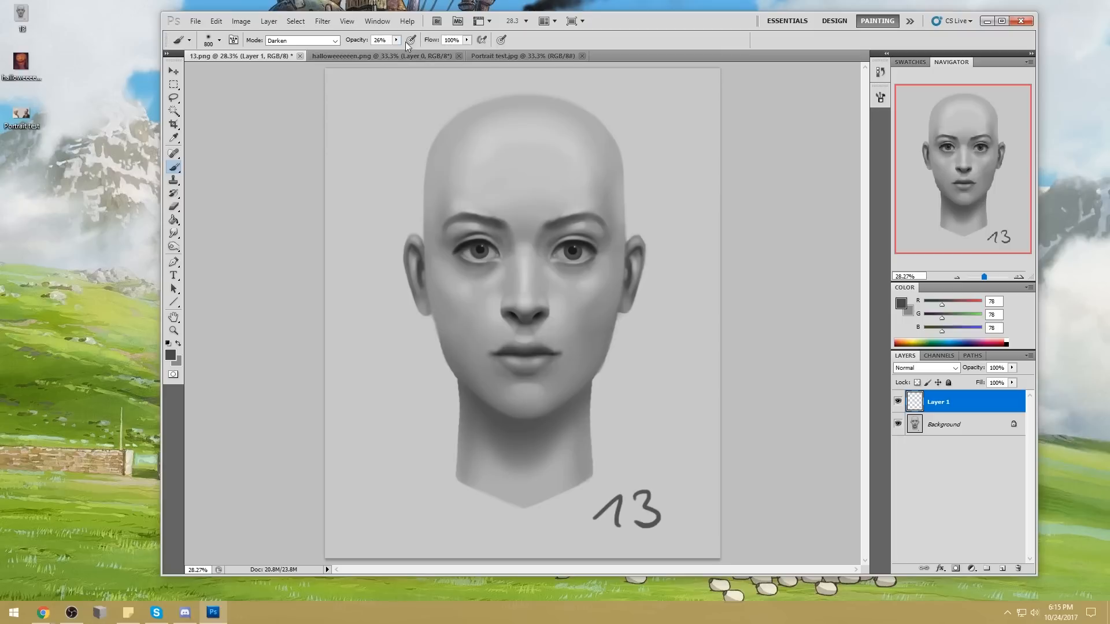
{"action": "left_click", "coordinate": [901, 304]}
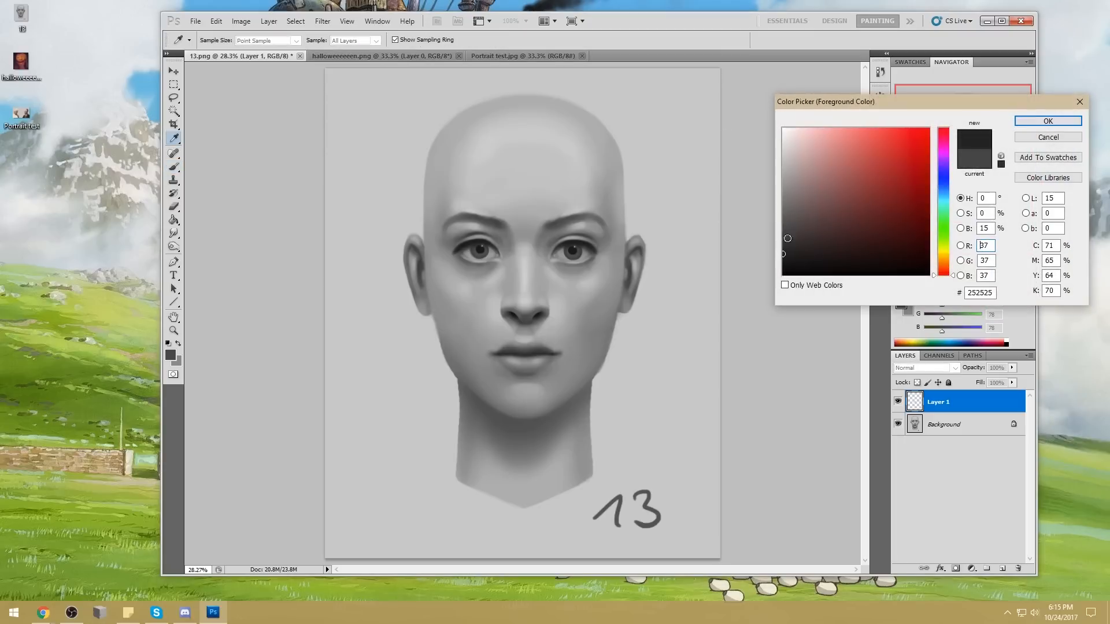
{"action": "left_click", "coordinate": [1035, 121]}
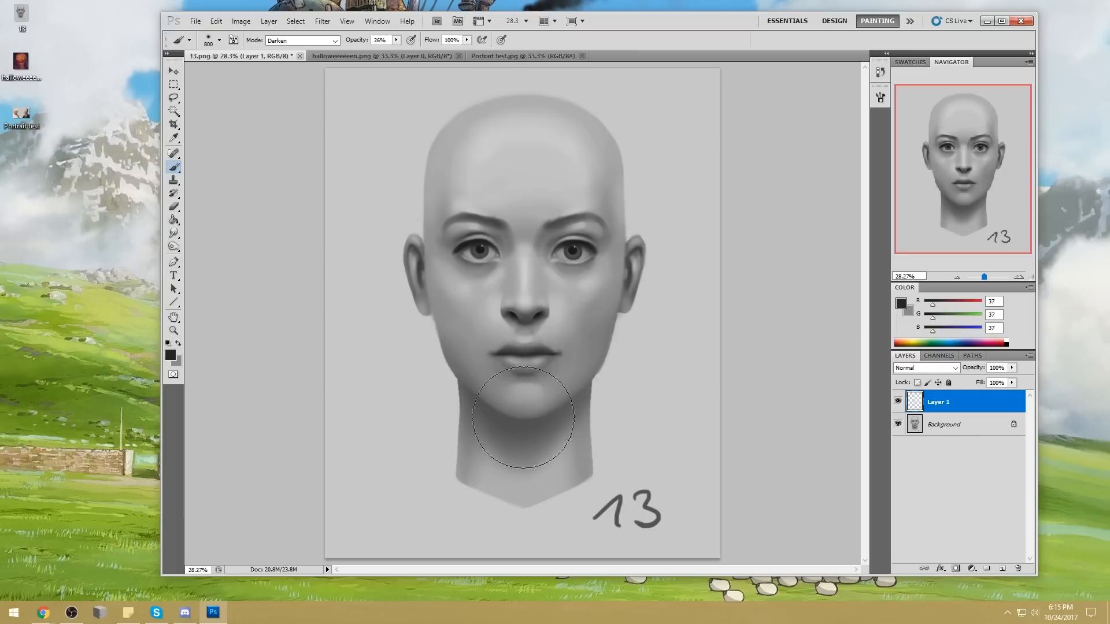
Step: Darken the lip line and mouth corners with the low-opacity Darken brush, adjusting its size down to 300 px
{"action": "key", "text": "bracketleft"}
{"action": "key", "text": "bracketleft"}
{"action": "key", "text": "bracketleft"}
{"action": "key", "text": "bracketleft"}
{"action": "key", "text": "bracketleft"}
{"action": "key", "text": "bracketleft"}
{"action": "key", "text": "bracketleft"}
{"action": "key", "text": "bracketleft"}
{"action": "key", "text": "bracketright"}
{"action": "key", "text": "bracketright"}
{"action": "key", "text": "bracketright"}
{"action": "key", "text": "bracketright"}
{"action": "key", "text": "bracketright"}
{"action": "key", "text": "bracketright"}
{"action": "key", "text": "bracketright"}
{"action": "key", "text": "bracketleft"}
{"action": "key", "text": "bracketleft"}
{"action": "key", "text": "bracketleft"}
{"action": "key", "text": "bracketleft"}
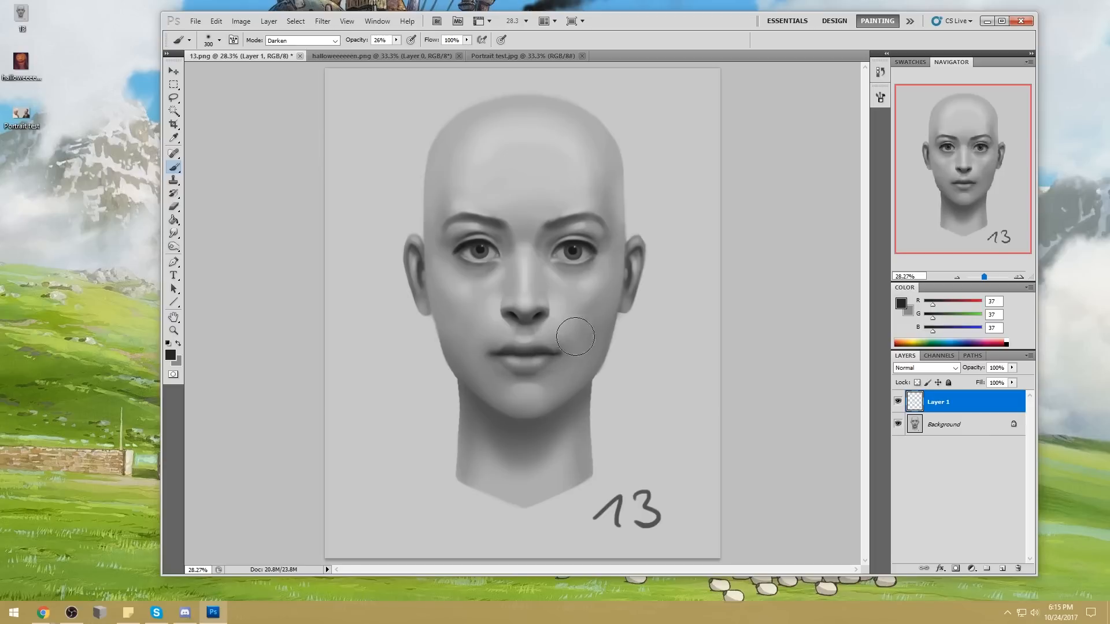
Step: Erase excess shading beside the mouth and nose with the 80 px eraser, and switch to the Smudge tool at 12% strength
{"action": "key", "text": "e"}
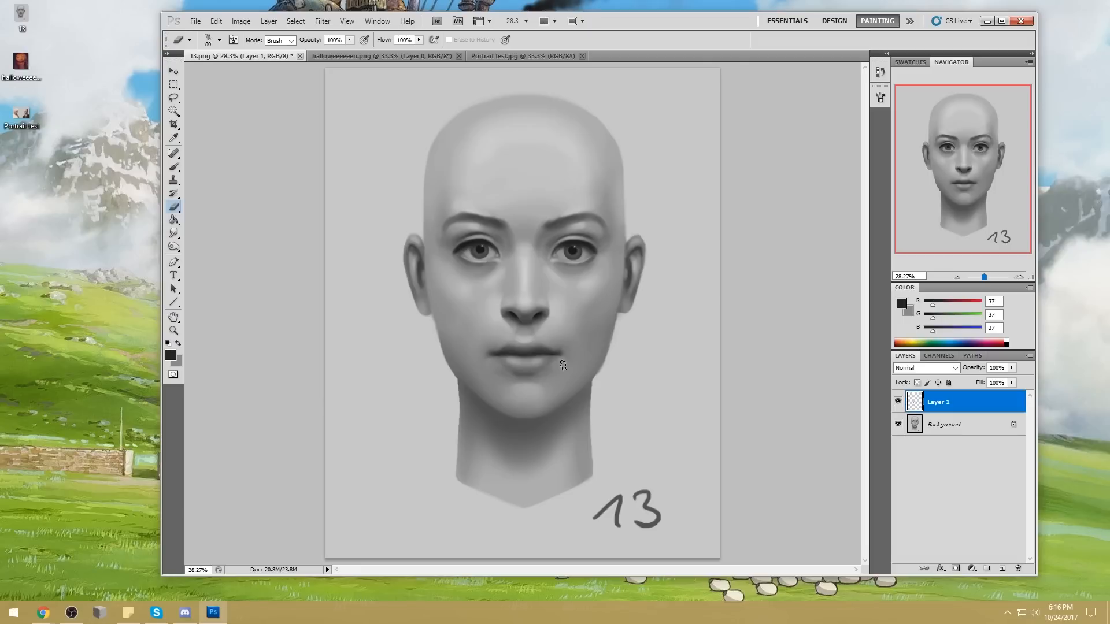
{"action": "mouse_move", "coordinate": [587, 365]}
{"action": "left_mouse_down"}
{"action": "mouse_move", "coordinate": [598, 328]}
{"action": "mouse_move", "coordinate": [558, 299]}
{"action": "left_mouse_up"}
{"action": "left_click", "coordinate": [174, 233]}
{"action": "right_click", "coordinate": [173, 233]}
{"action": "left_click", "coordinate": [235, 250]}
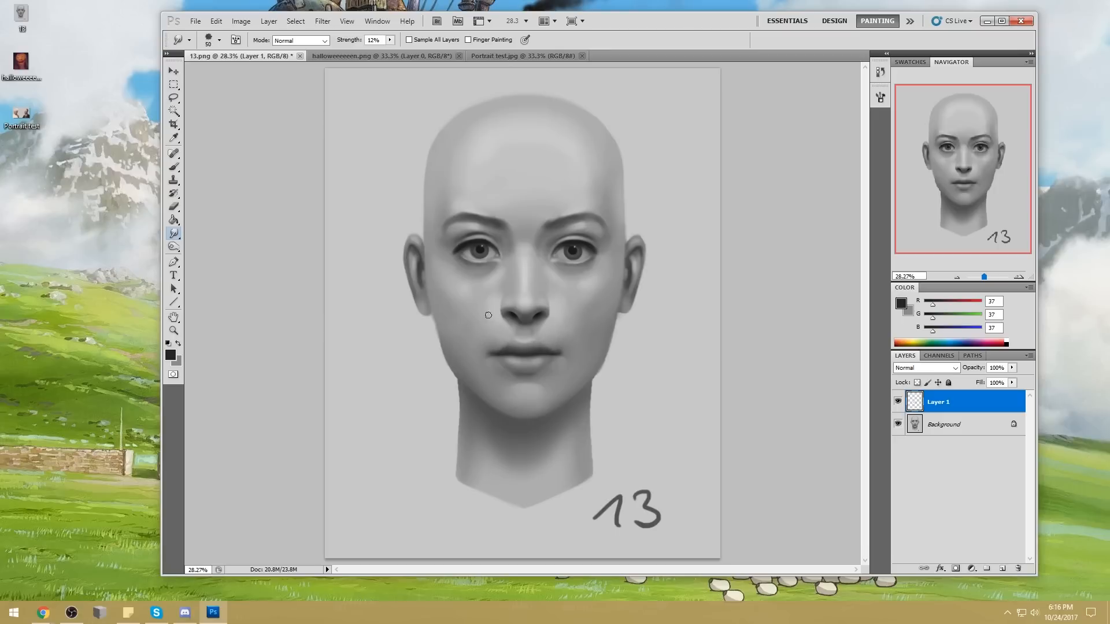
{"action": "key", "text": "b"}
{"action": "left_click", "coordinate": [576, 247], "text": "alt"}
{"action": "key", "text": "bracketleft"}
{"action": "left_click_drag", "start_coordinate": [642, 127], "coordinate": [694, 107]}
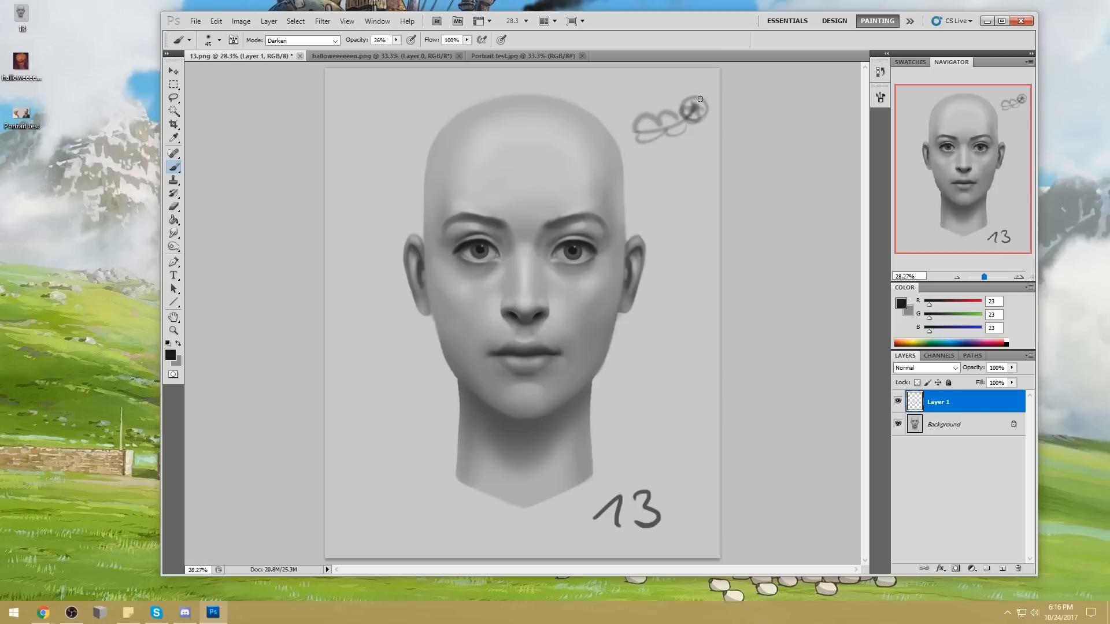
{"action": "left_click_drag", "start_coordinate": [672, 110], "coordinate": [694, 110]}
{"action": "key", "text": "ctrl+alt+z"}
{"action": "key", "text": "ctrl+alt+z"}
{"action": "key", "text": "ctrl+alt+z"}
{"action": "key", "text": "ctrl+alt+z"}
{"action": "key", "text": "ctrl+alt+z"}
{"action": "key", "text": "ctrl+alt+z"}
{"action": "key", "text": "ctrl+alt+z"}
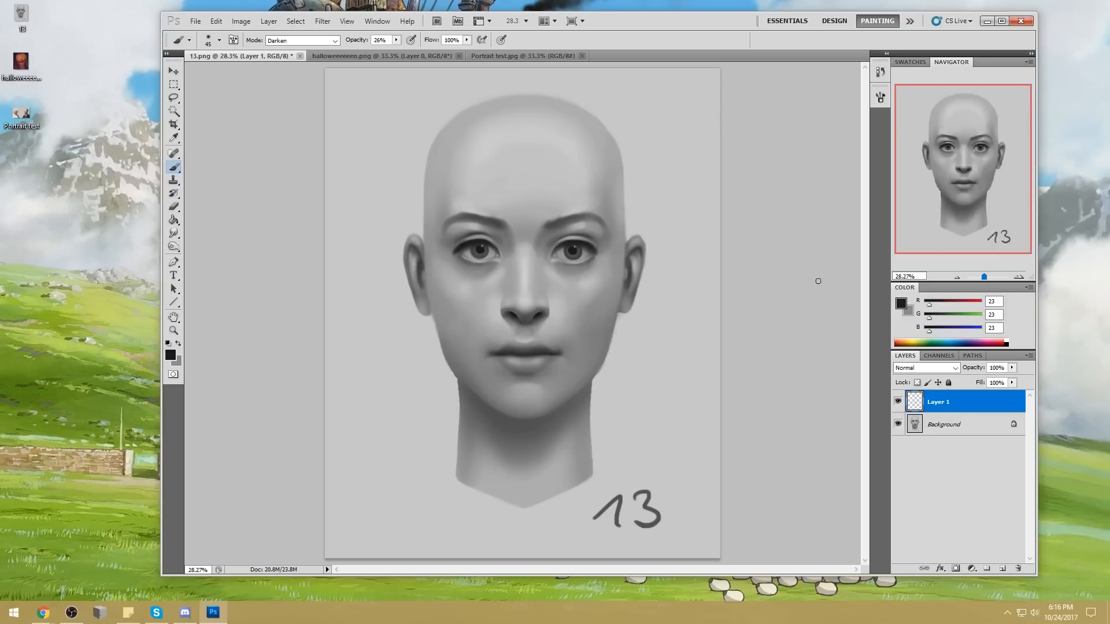
Step: Shade the nostrils with the Darken brush enlarged to 250 px, sampling the dark tone inside the nostril
{"action": "key", "text": "z"}
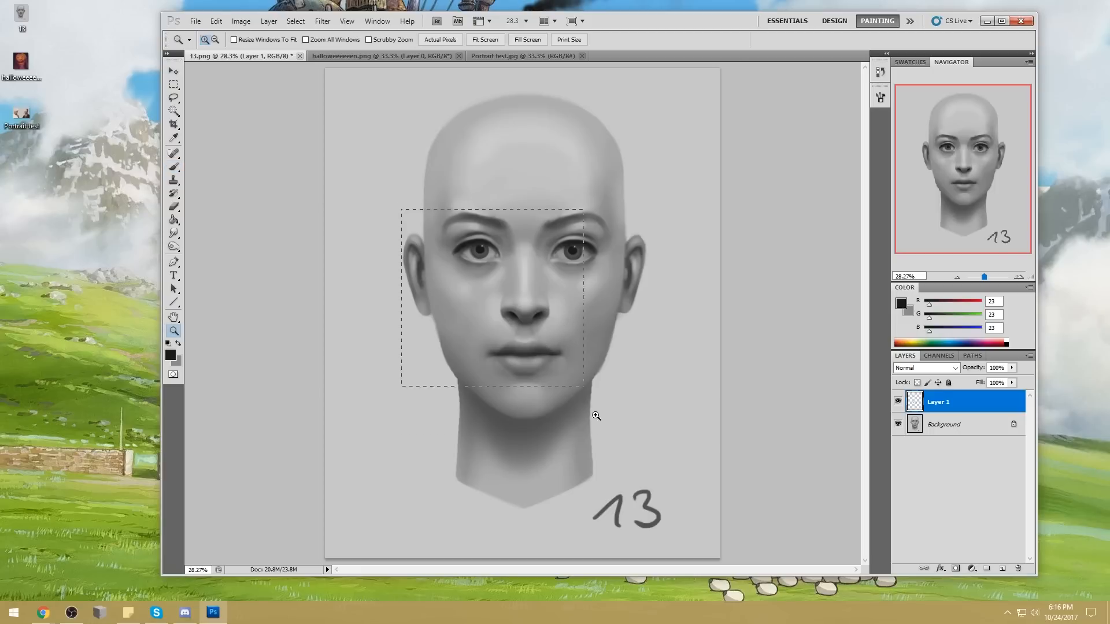
{"action": "left_click_drag", "start_coordinate": [597, 416], "coordinate": [596, 416]}
{"action": "key", "text": "b"}
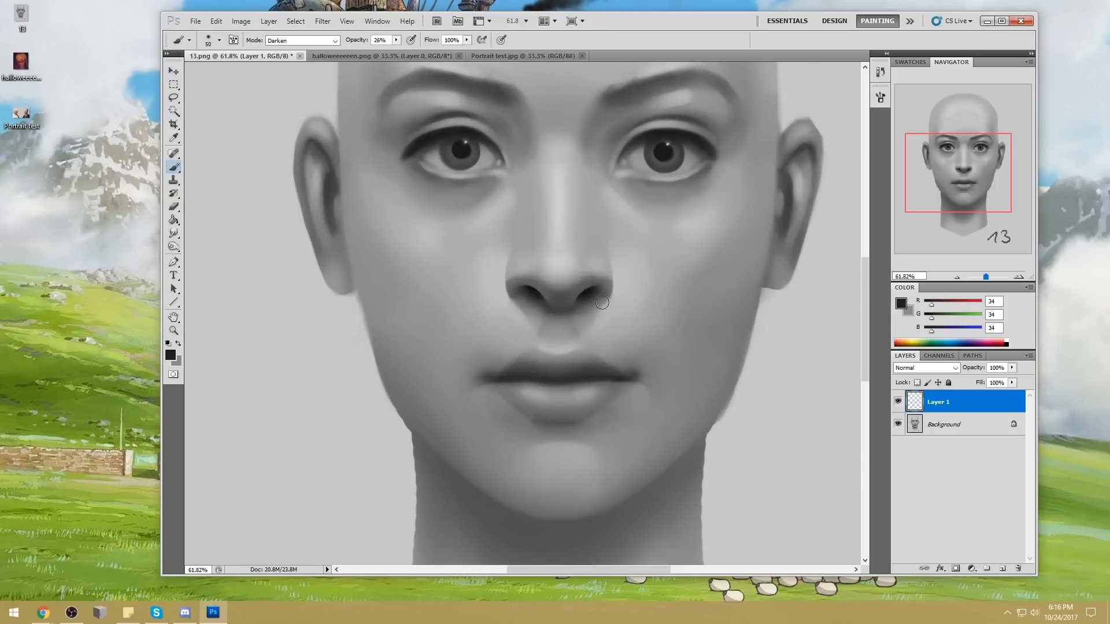
{"action": "key", "text": "bracketright"}
{"action": "key", "text": "bracketright"}
{"action": "key", "text": "bracketright"}
{"action": "key", "text": "bracketright"}
{"action": "key", "text": "bracketright"}
{"action": "key", "text": "bracketright"}
{"action": "key", "text": "bracketright"}
{"action": "left_click", "coordinate": [589, 285], "text": "alt"}
Step: Set the brush to Normal mode at 53% opacity and change the foreground colour to black
{"action": "left_click", "coordinate": [315, 40]}
{"action": "left_click", "coordinate": [315, 53]}
{"action": "left_click_drag", "start_coordinate": [396, 40], "coordinate": [412, 51]}
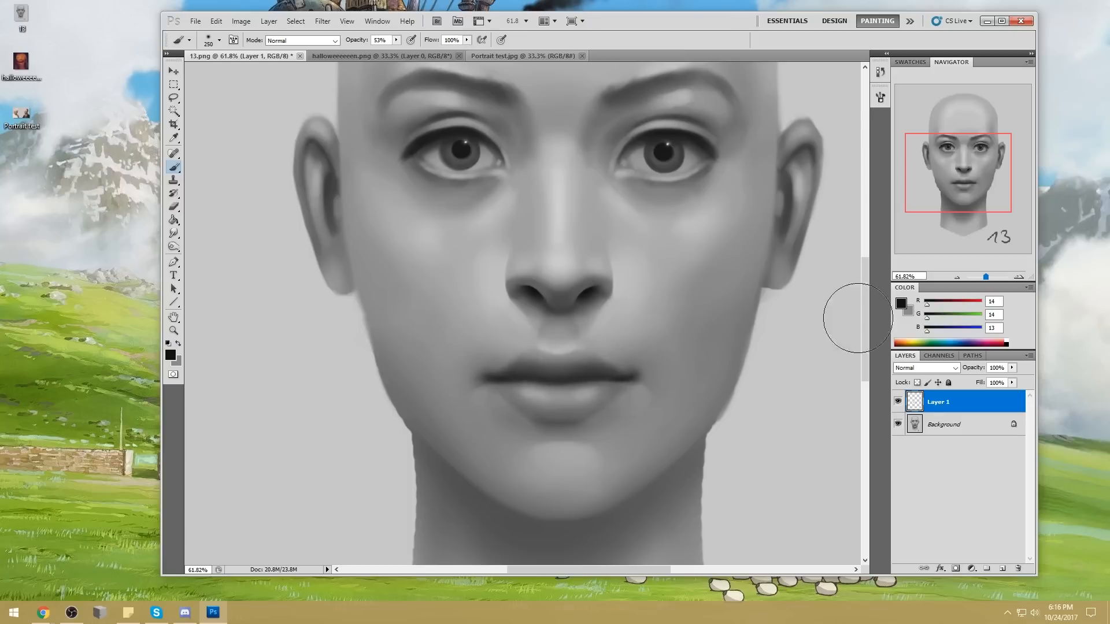
{"action": "left_click", "coordinate": [901, 303]}
{"action": "type", "text": "0"}
{"action": "key", "text": "Return"}
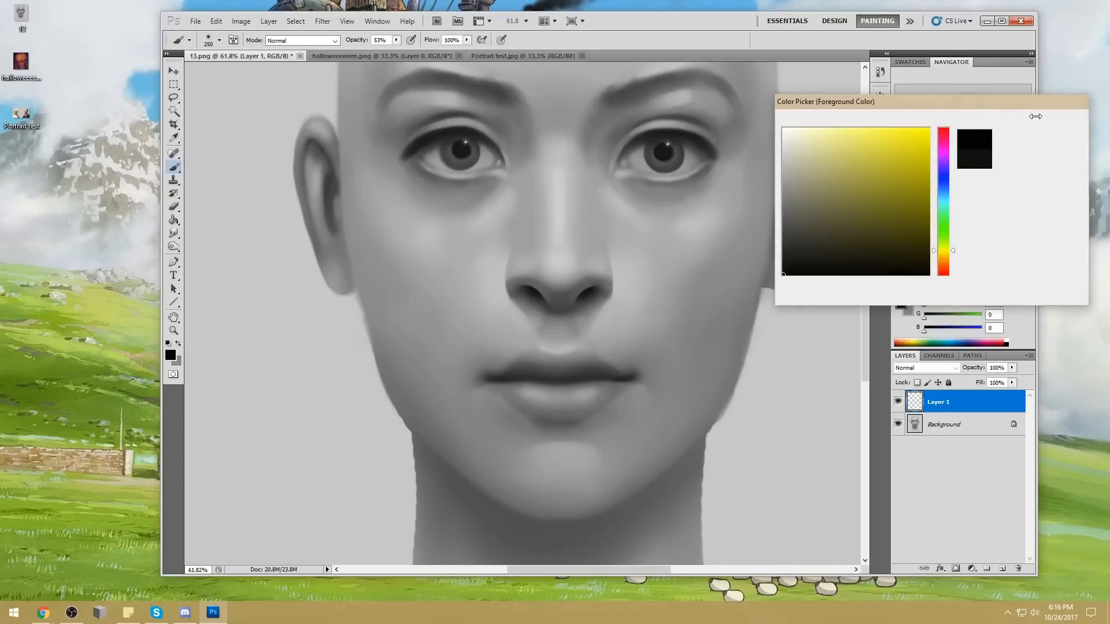
Step: Deepen the line between the lips with a small black brush of about size 100 at 53% opacity
{"action": "key", "text": "bracketleft"}
{"action": "key", "text": "bracketleft"}
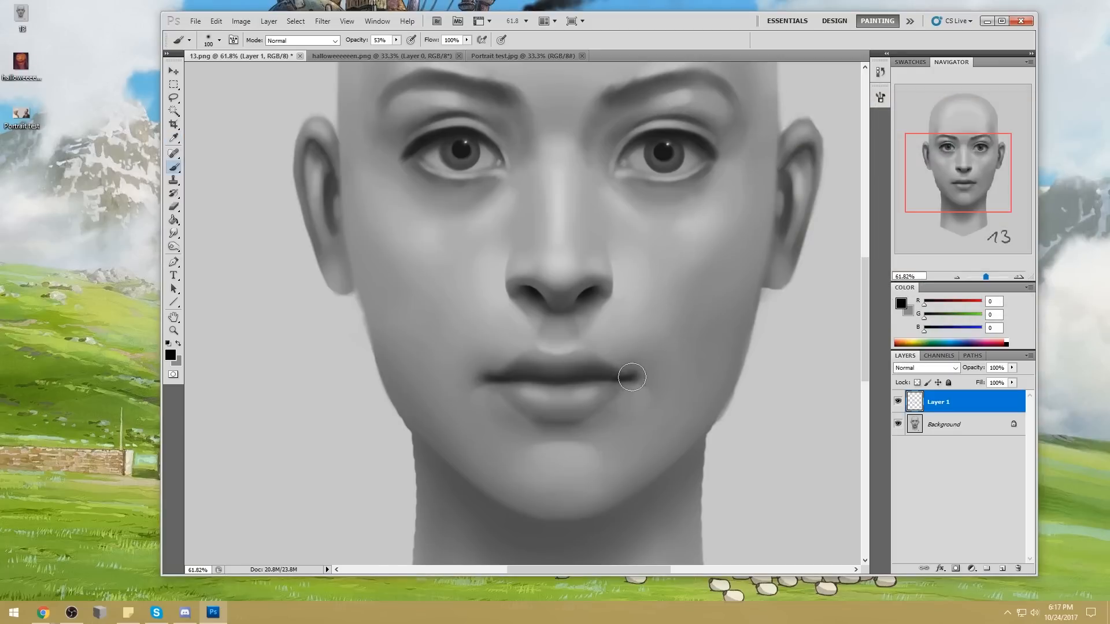
{"action": "key", "text": "bracketleft"}
{"action": "left_click_drag", "start_coordinate": [489, 381], "coordinate": [519, 381]}
Step: Soften the mouth corner with the Smudge tool at 12% strength, then sample the dark lip-line tone for the brush
{"action": "left_click", "coordinate": [175, 233]}
{"action": "left_click", "coordinate": [212, 255]}
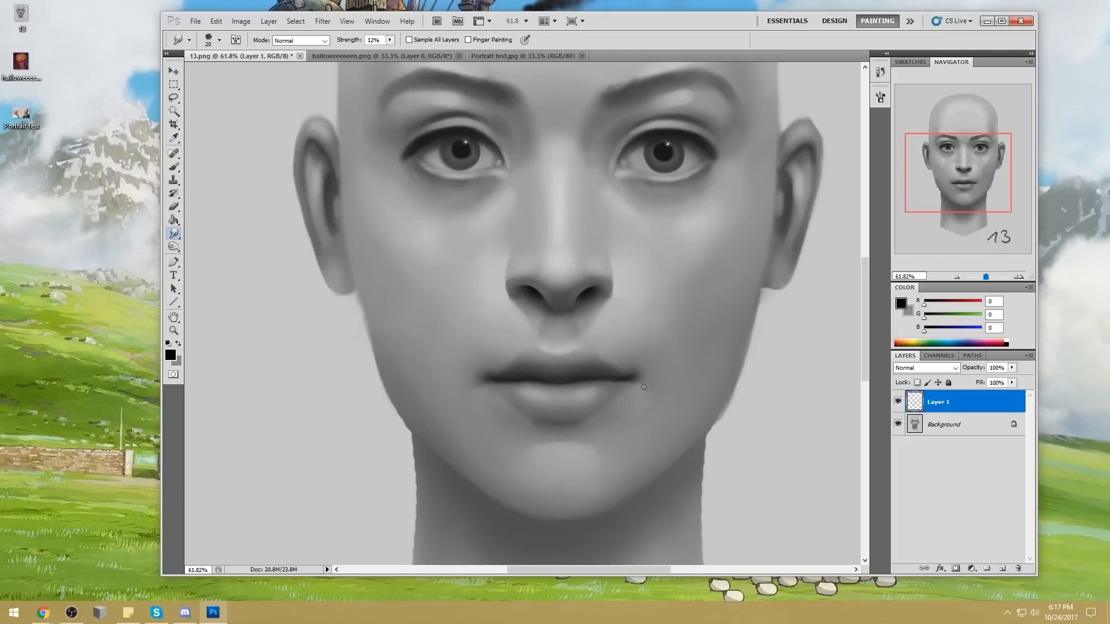
{"action": "key", "text": "b"}
{"action": "left_click", "coordinate": [620, 378], "text": "alt"}
{"action": "left_click", "coordinate": [542, 373], "text": "alt"}
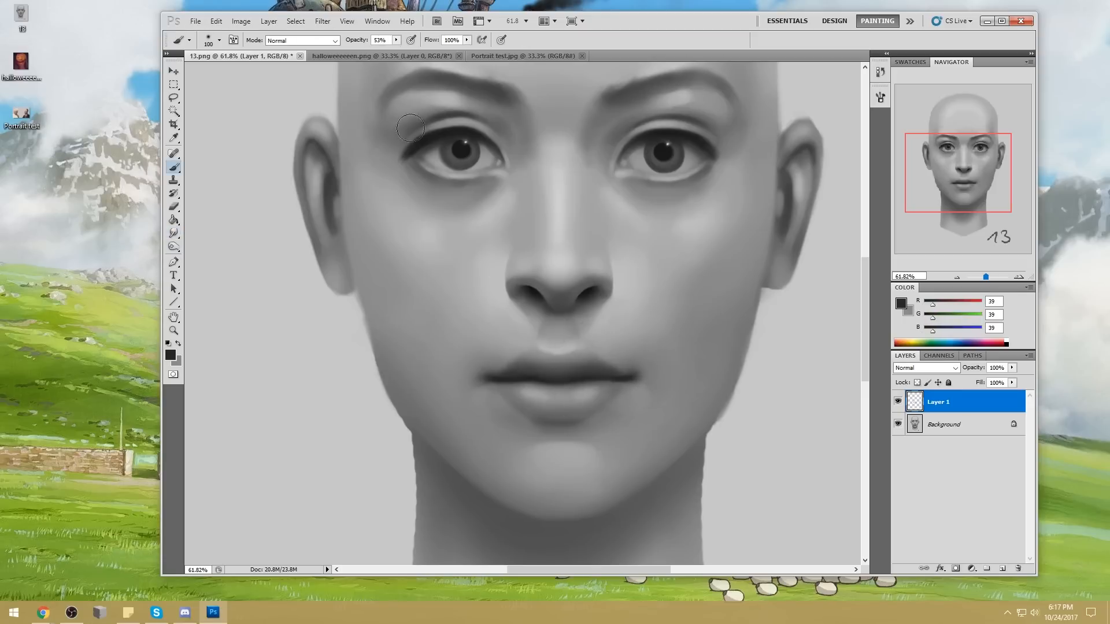
Step: Switch the brush to Darken mode at 24% opacity and enlarge it to size 600 for shading around the mouth
{"action": "left_click", "coordinate": [322, 42]}
{"action": "left_click", "coordinate": [306, 103]}
{"action": "left_click", "coordinate": [394, 42]}
{"action": "left_click", "coordinate": [607, 369]}
{"action": "key", "text": "bracketright"}
{"action": "key", "text": "bracketright"}
{"action": "key", "text": "bracketright"}
{"action": "key", "text": "bracketright"}
{"action": "key", "text": "bracketright"}
{"action": "key", "text": "bracketright"}
{"action": "key", "text": "bracketright"}
{"action": "key", "text": "bracketleft"}
{"action": "scroll", "coordinate": [616, 408], "scroll_direction": "down", "scroll_amount": 4}
{"action": "key", "text": "bracketright"}
{"action": "key", "text": "bracketright"}
{"action": "key", "text": "bracketright"}
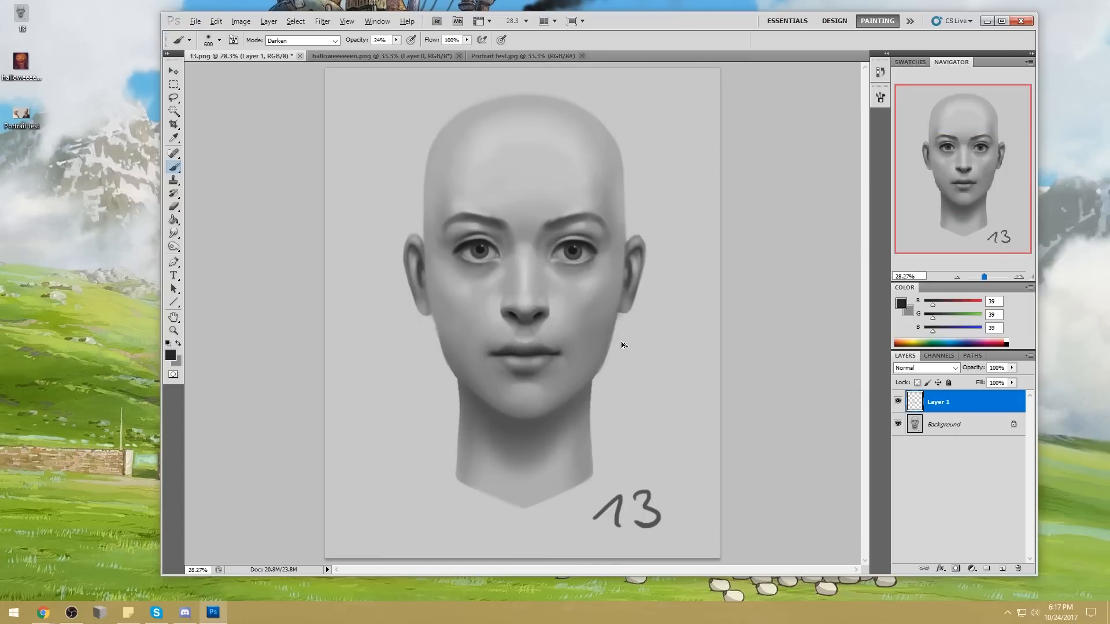
Step: Sample the light skin tone above the lips and brush it along the lower lip with a much smaller brush
{"action": "left_click", "coordinate": [540, 336], "text": "alt"}
{"action": "key", "text": "bracketleft"}
{"action": "key", "text": "bracketleft"}
{"action": "key", "text": "bracketleft"}
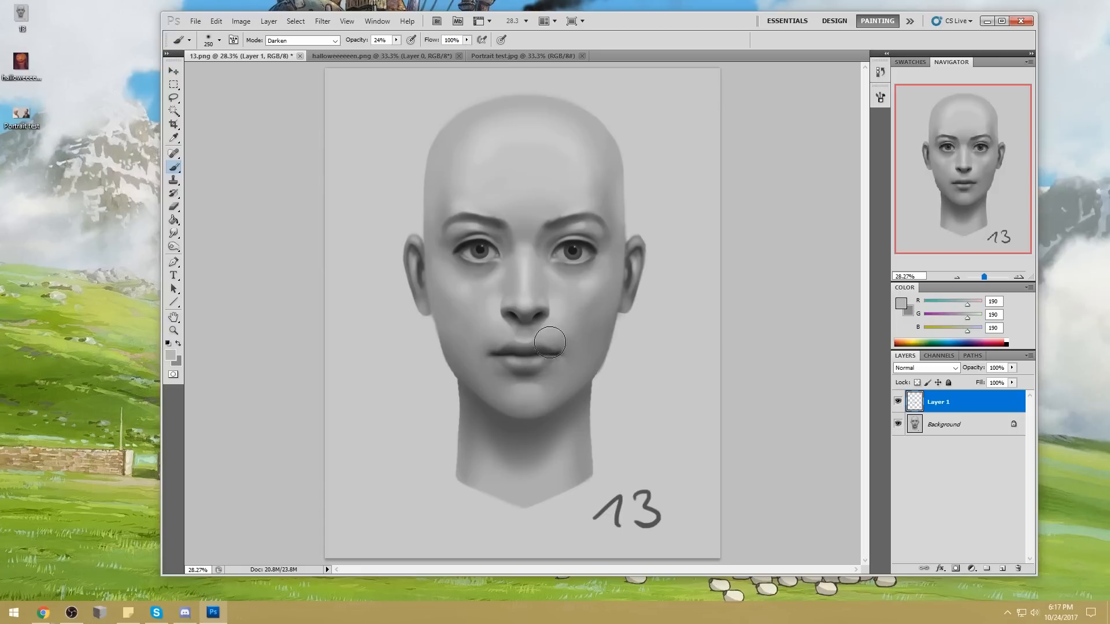
{"action": "key", "text": "bracketleft"}
{"action": "mouse_move", "coordinate": [516, 362]}
{"action": "left_mouse_down"}
{"action": "mouse_move", "coordinate": [493, 362]}
{"action": "mouse_move", "coordinate": [554, 363]}
{"action": "left_mouse_up"}
Step: Sample the dark lip tone and smudge the area below the mouth corner at 12% strength
{"action": "left_click", "coordinate": [541, 350], "text": "alt"}
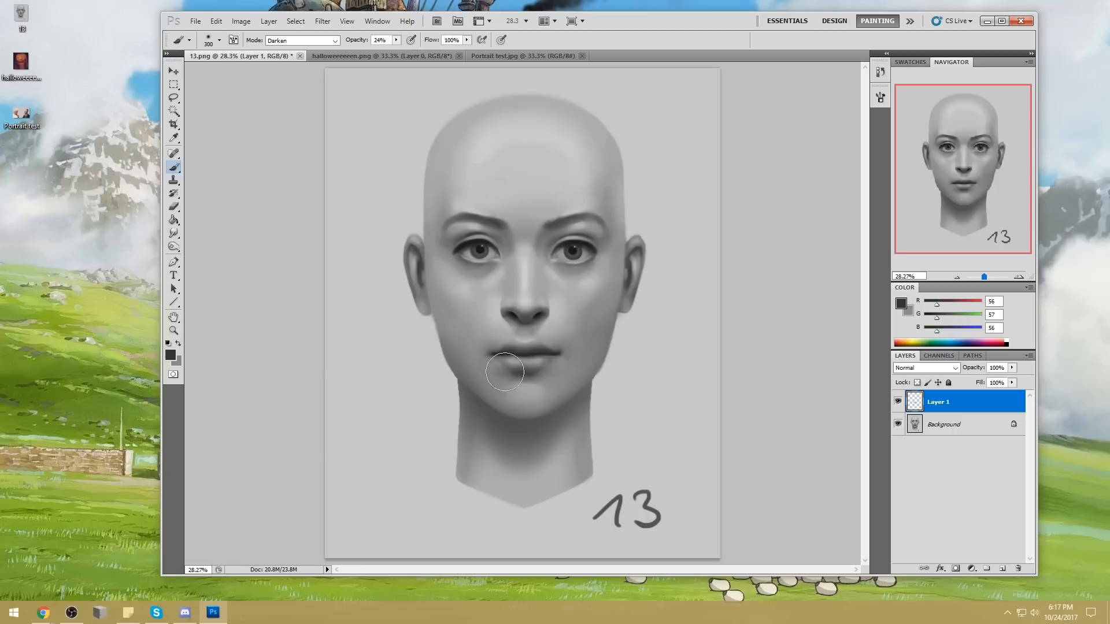
{"action": "key", "text": "alt"}
{"action": "left_click", "coordinate": [174, 233]}
{"action": "left_click", "coordinate": [217, 253]}
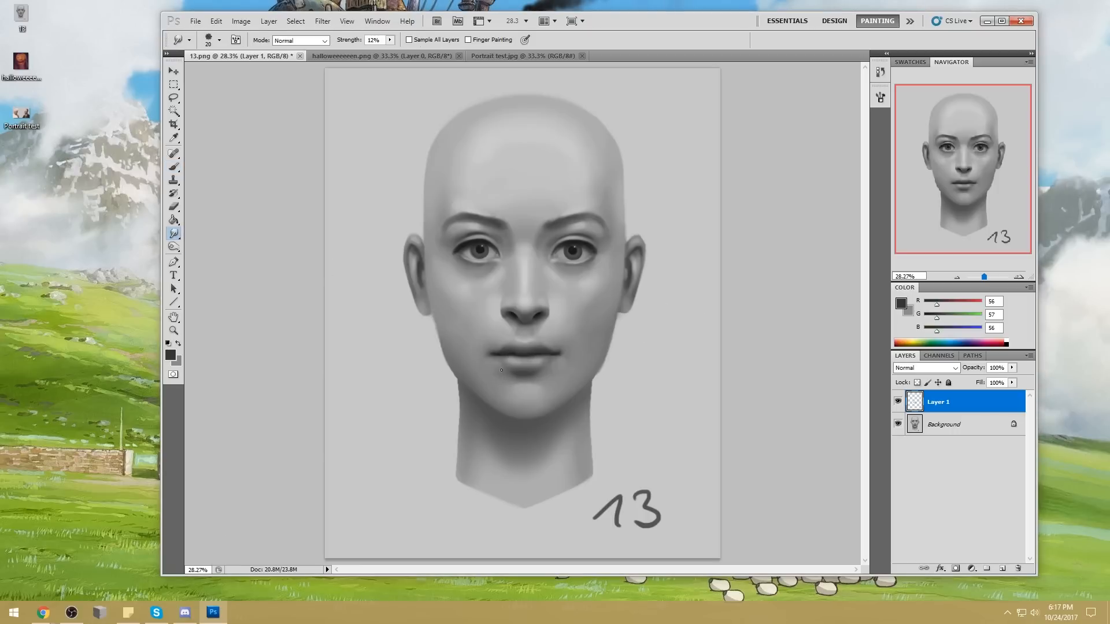
Step: Paint the skin tone sampled above the upper lip around both mouth corners, in Normal mode with a size 300 brush
{"action": "key", "text": "b"}
{"action": "left_click", "coordinate": [520, 341], "text": "alt"}
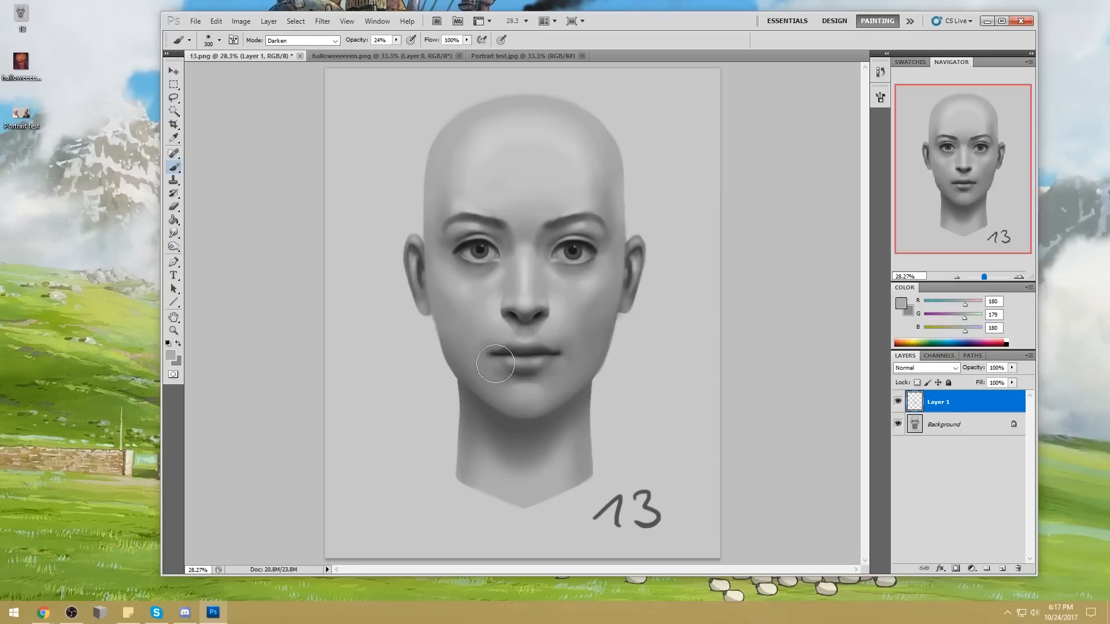
{"action": "left_click", "coordinate": [319, 39]}
{"action": "left_click", "coordinate": [338, 52]}
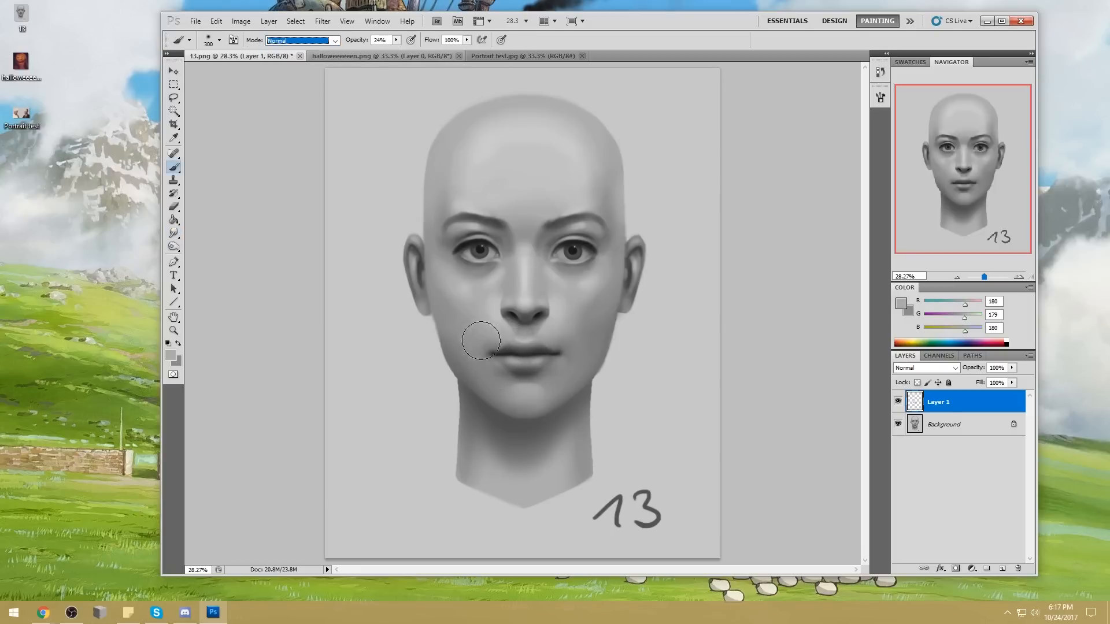
{"action": "left_click", "coordinate": [559, 361]}
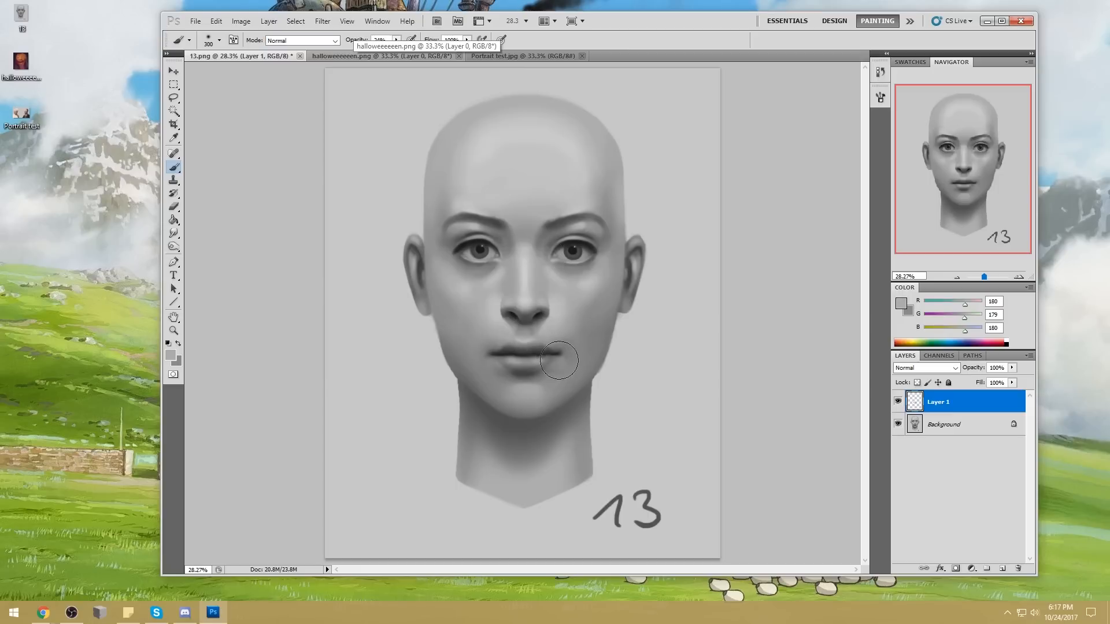
{"action": "mouse_move", "coordinate": [560, 360]}
{"action": "left_mouse_down"}
{"action": "mouse_move", "coordinate": [534, 376]}
{"action": "mouse_move", "coordinate": [571, 345]}
{"action": "mouse_move", "coordinate": [545, 369]}
{"action": "mouse_move", "coordinate": [555, 356]}
{"action": "mouse_move", "coordinate": [492, 360]}
{"action": "left_mouse_up"}
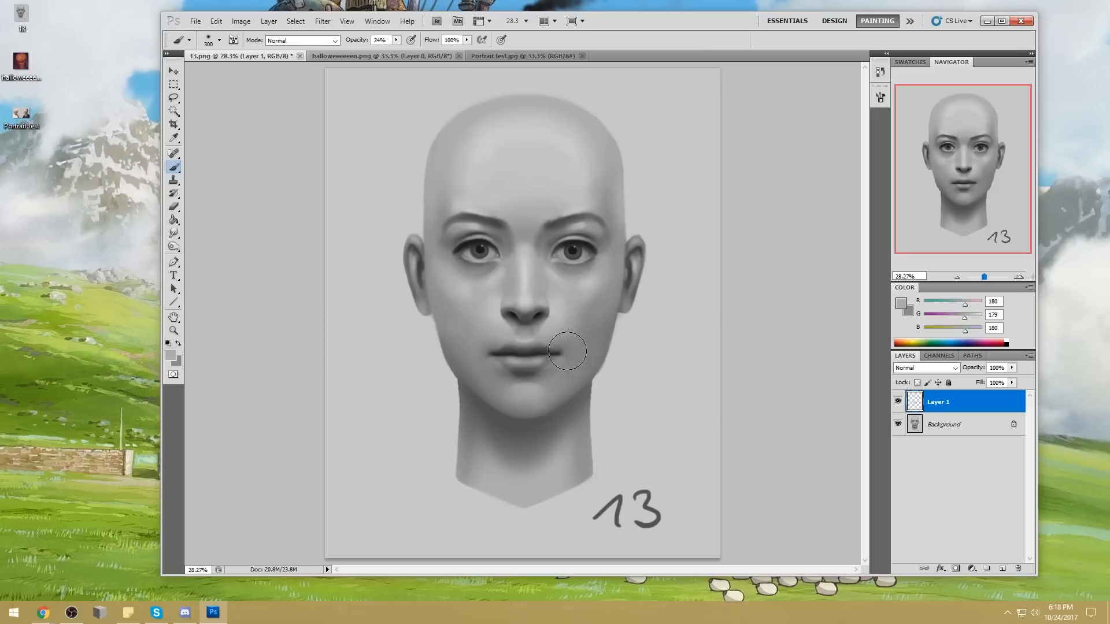
Step: Smudge the lower lip's edge and blend the area above the lips with skin tones sampled around the mouth
{"action": "left_click", "coordinate": [174, 233]}
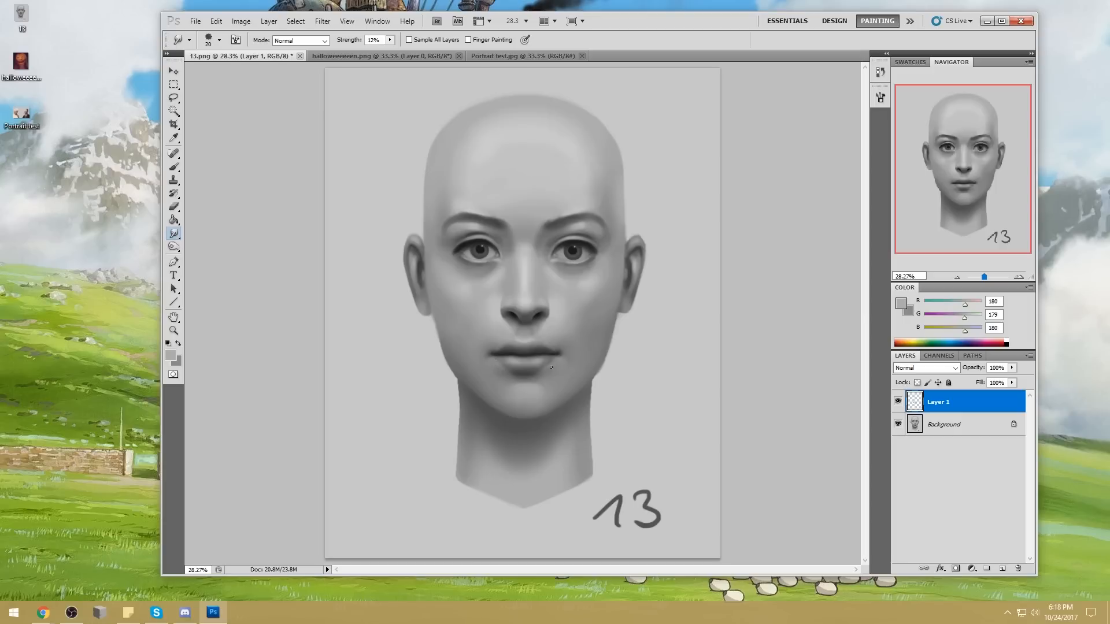
{"action": "key", "text": "b"}
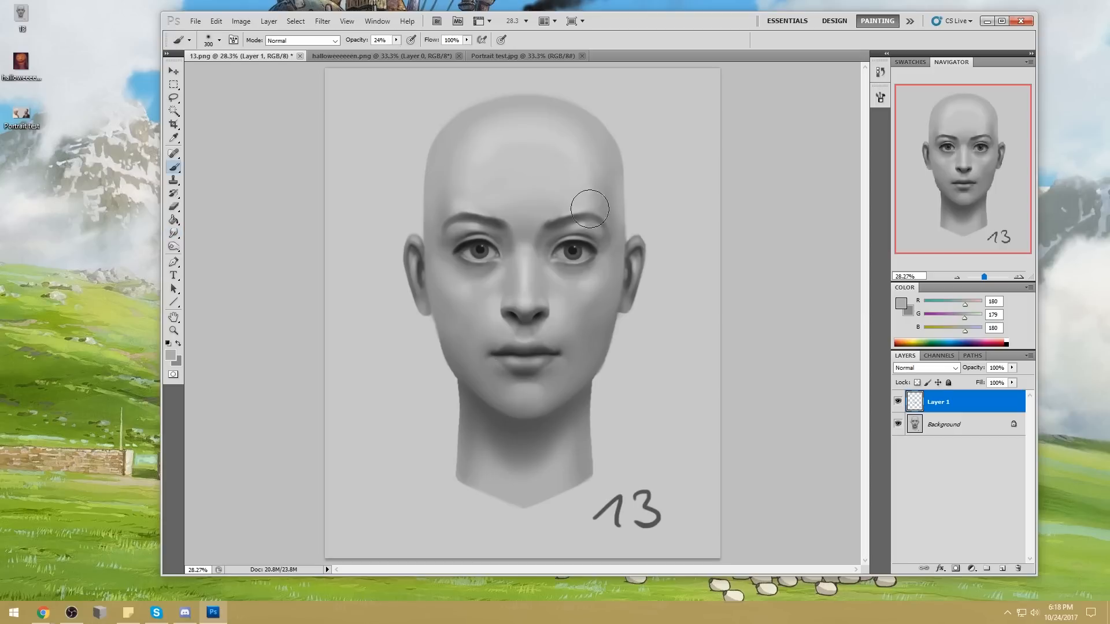
{"action": "left_click", "coordinate": [520, 344], "text": "alt"}
{"action": "left_click", "coordinate": [513, 347], "text": "alt"}
{"action": "left_click", "coordinate": [493, 332], "text": "alt"}
{"action": "left_click", "coordinate": [552, 338], "text": "alt"}
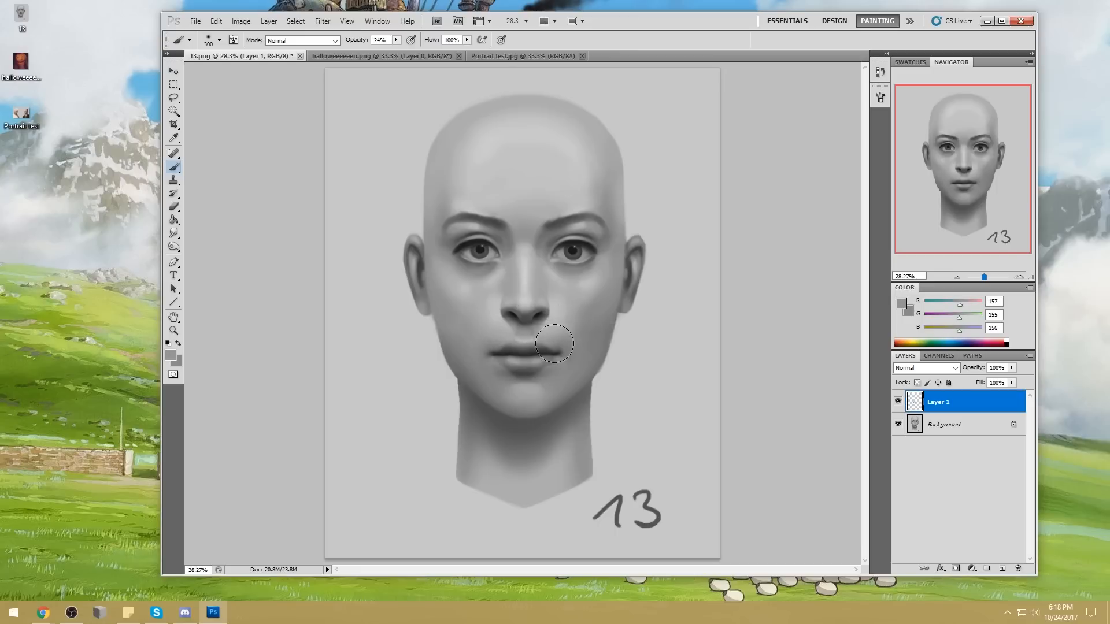
Step: Enlarge the brush to size 600 and blend around the mouth with tones sampled from the nearby skin and upper lip
{"action": "key", "text": "bracketright"}
{"action": "key", "text": "bracketright"}
{"action": "key", "text": "bracketright"}
{"action": "left_click", "coordinate": [543, 311], "text": "alt"}
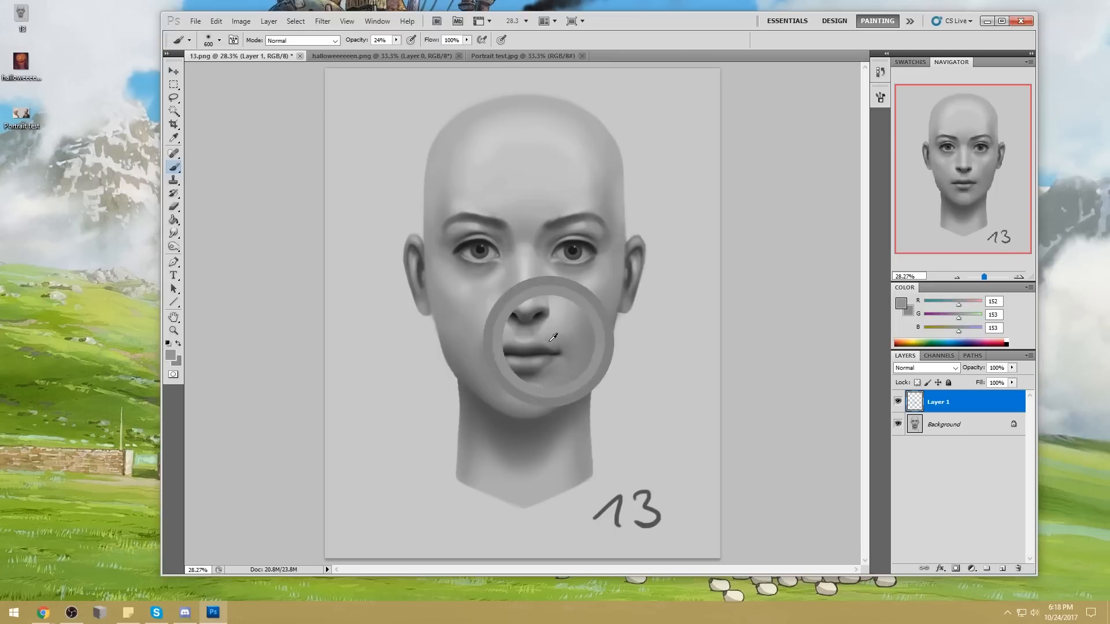
{"action": "left_click", "coordinate": [493, 341], "text": "alt"}
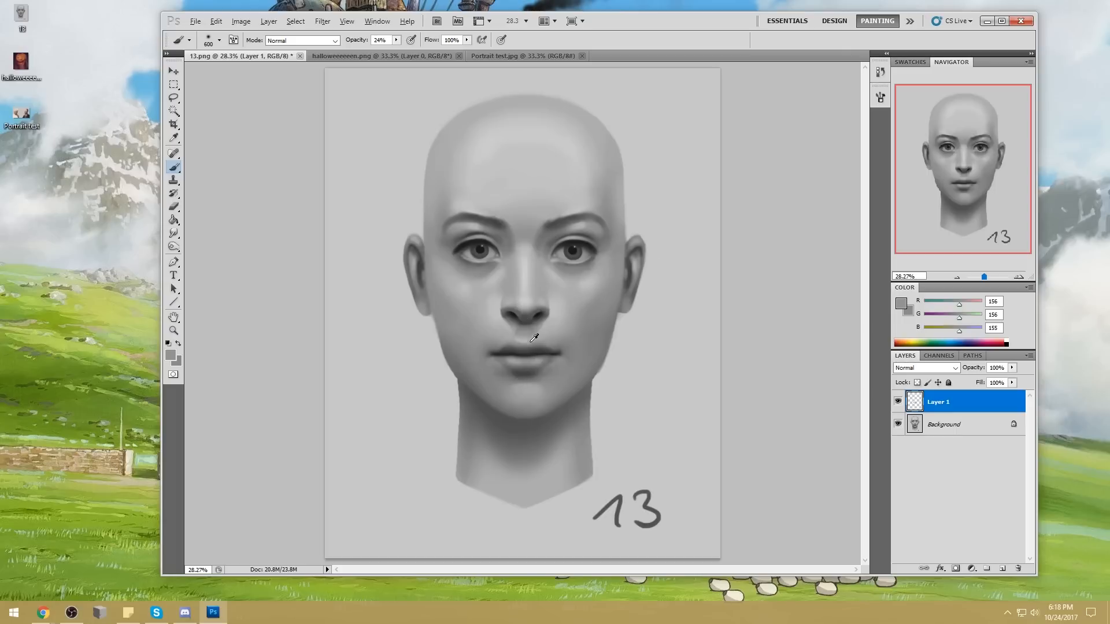
{"action": "left_click", "coordinate": [530, 346], "text": "alt"}
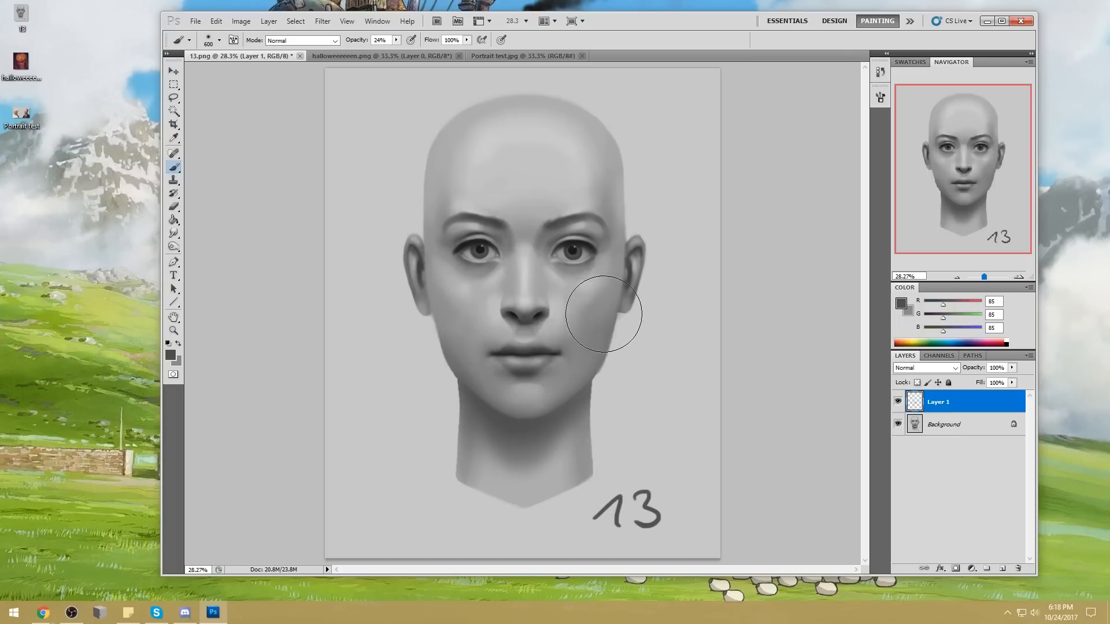
Step: Set the brush opacity to 45% and blend both mouth corners with tones sampled beside them
{"action": "left_click", "coordinate": [315, 41]}
{"action": "left_click", "coordinate": [312, 51]}
{"action": "left_click_drag", "start_coordinate": [396, 40], "coordinate": [408, 49]}
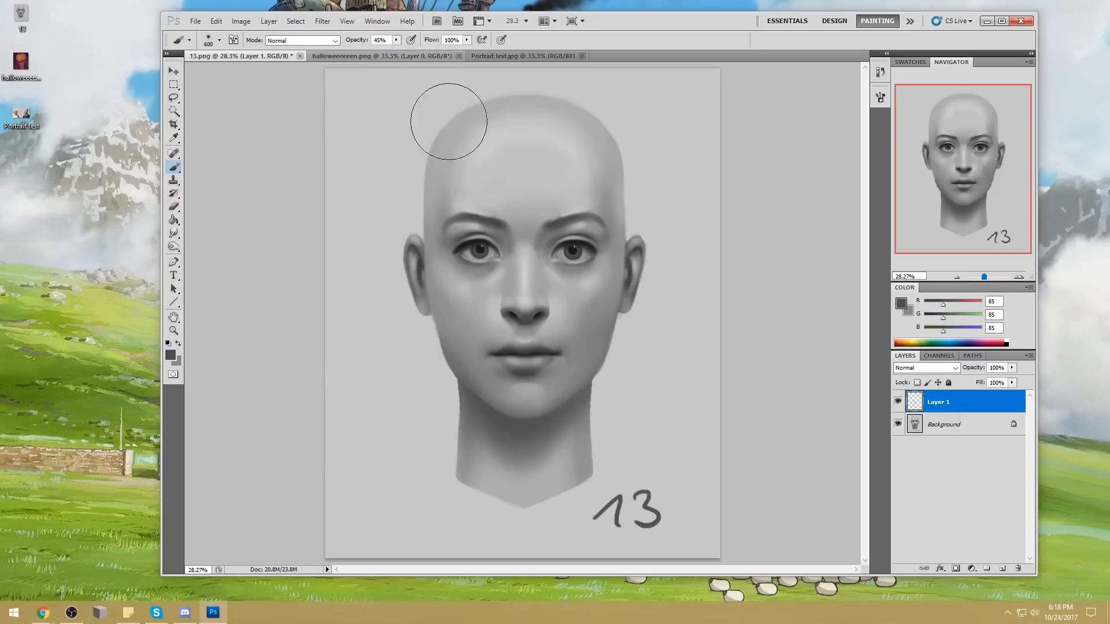
{"action": "left_click", "coordinate": [497, 356], "text": "alt"}
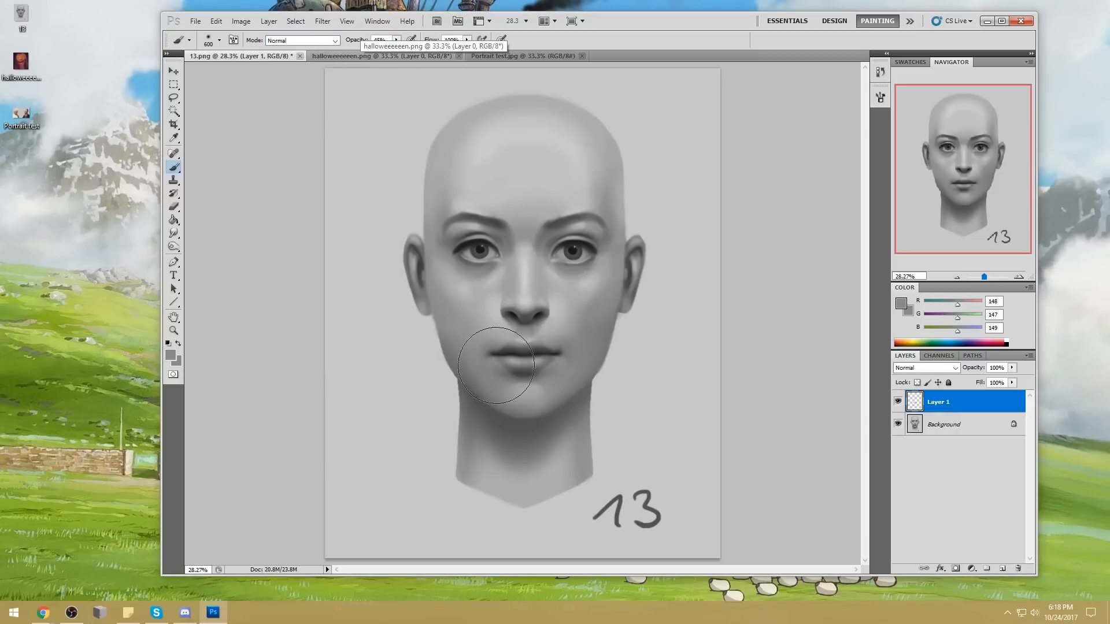
{"action": "left_click", "coordinate": [565, 358], "text": "alt"}
{"action": "left_click", "coordinate": [559, 359], "text": "alt"}
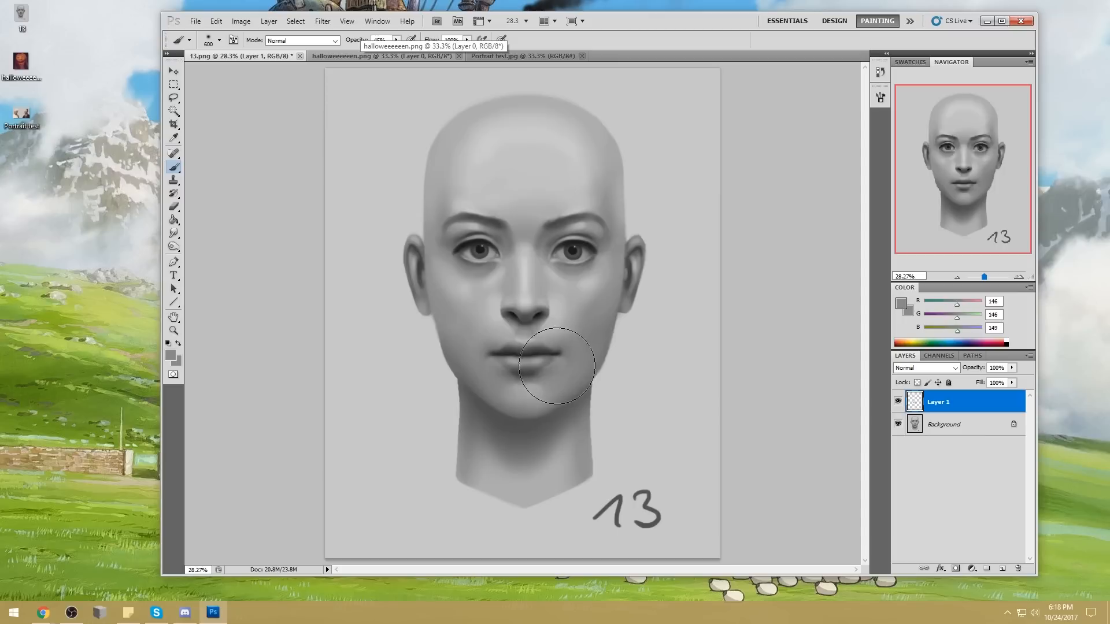
{"action": "left_click", "coordinate": [494, 351], "text": "alt"}
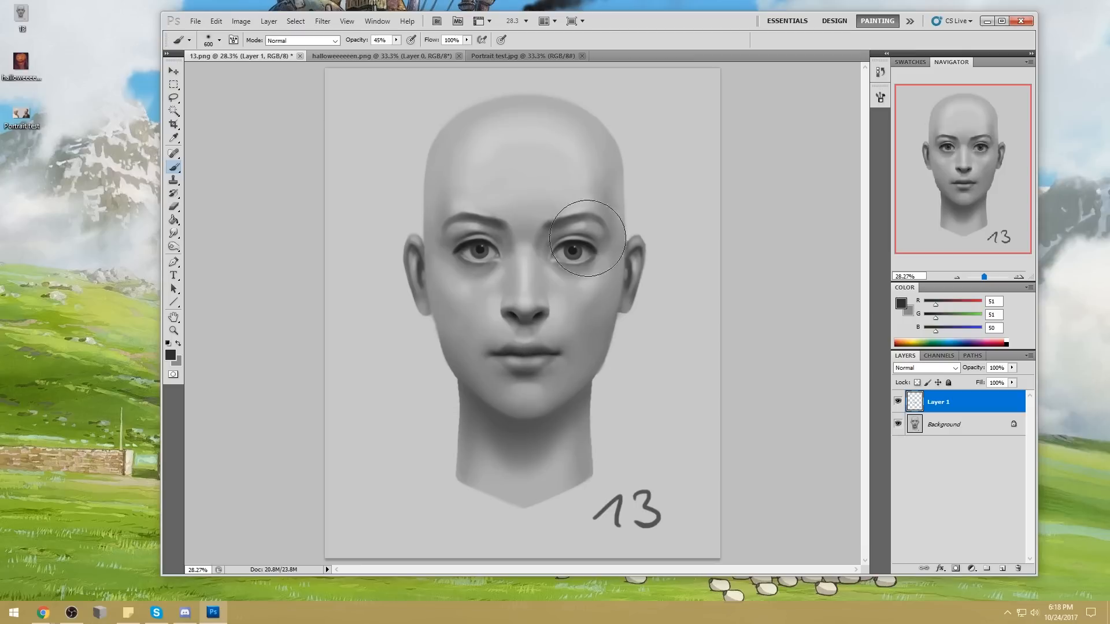
Step: Enlarge the brush to size 1000 and set its opacity to 20%
{"action": "key", "text": "bracketright"}
{"action": "key", "text": "bracketright"}
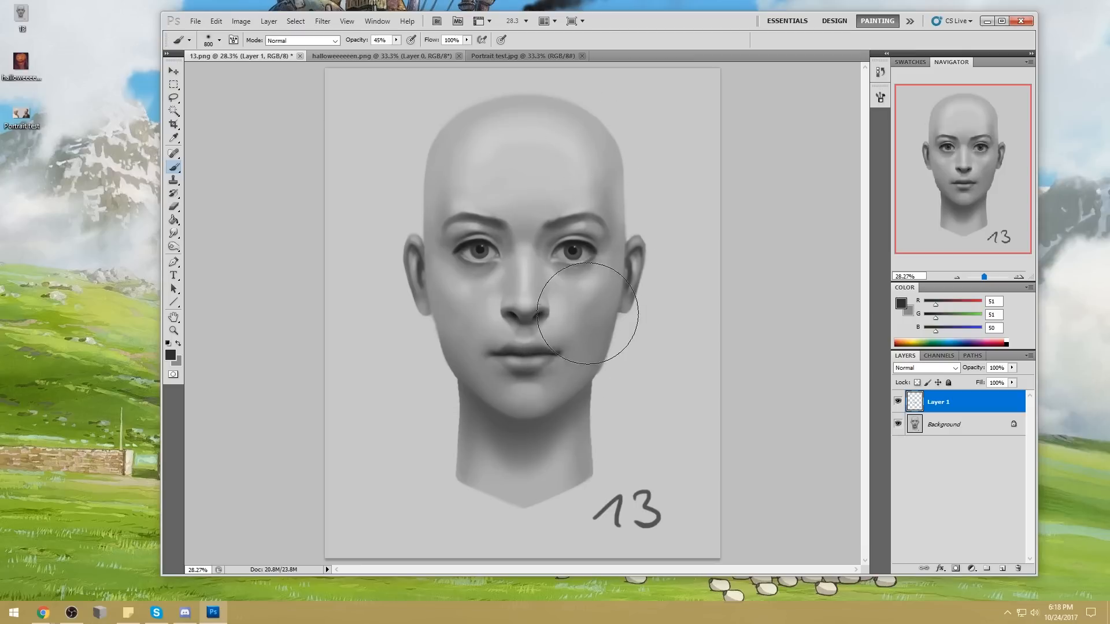
{"action": "key", "text": "bracketright"}
{"action": "key", "text": "bracketright"}
{"action": "left_click", "coordinate": [396, 40]}
{"action": "left_click_drag", "start_coordinate": [382, 50], "coordinate": [382, 50]}
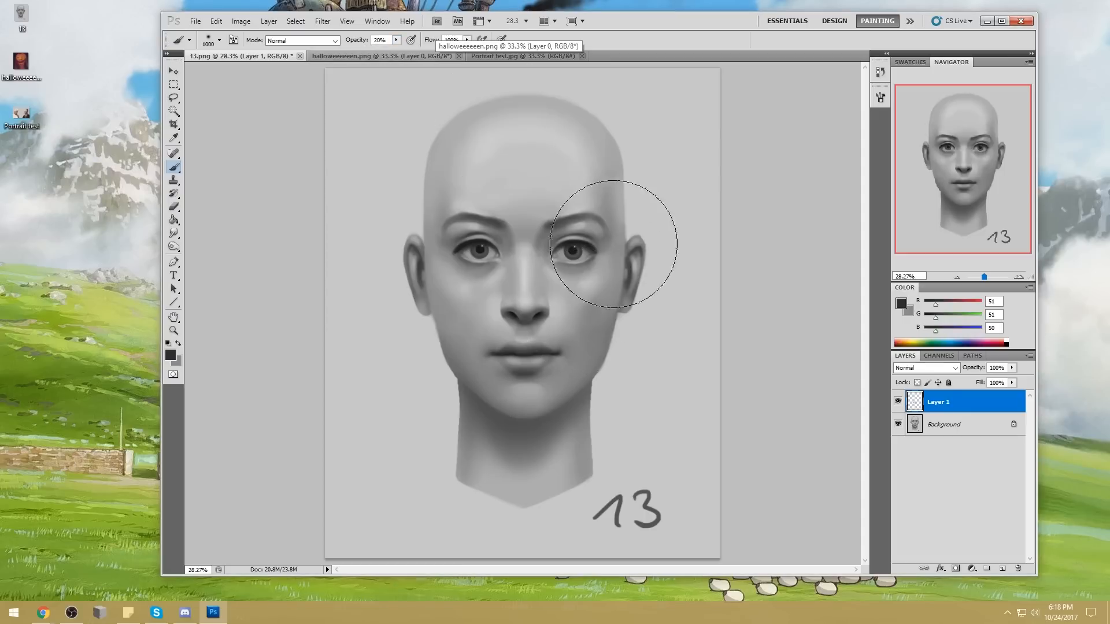
Step: Merge Layer 1 into the Background and clear the stray Magic Wand selection
{"action": "left_click", "coordinate": [175, 112]}
{"action": "left_click", "coordinate": [483, 255]}
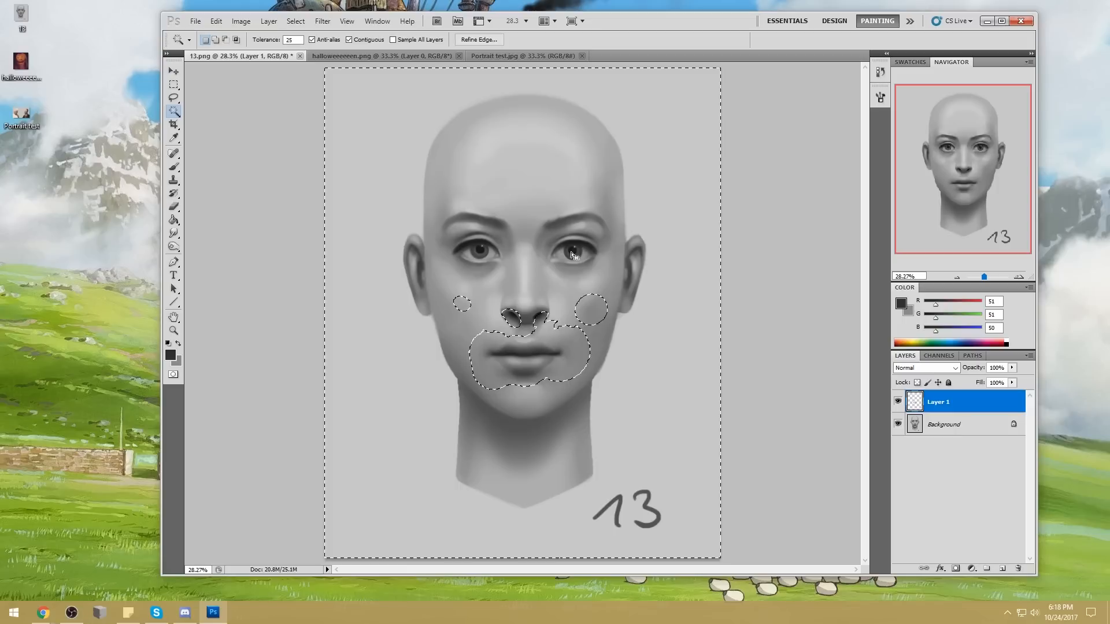
{"action": "right_click", "coordinate": [978, 408]}
{"action": "left_click", "coordinate": [991, 372]}
{"action": "key", "text": "ctrl+d"}
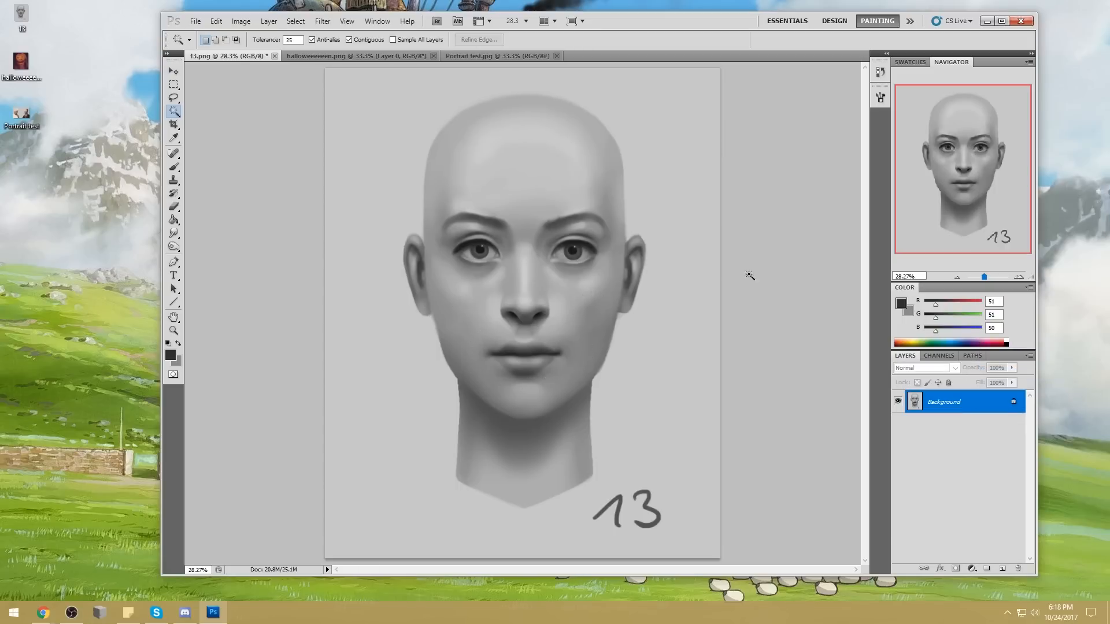
Step: Select both pupils with the Magic Wand and set their Hue/Saturation lightness to -100
{"action": "left_click", "coordinate": [573, 252]}
{"action": "left_click", "coordinate": [480, 249], "text": "shift"}
{"action": "key", "text": "ctrl+u"}
{"action": "left_click_drag", "start_coordinate": [799, 432], "coordinate": [691, 434]}
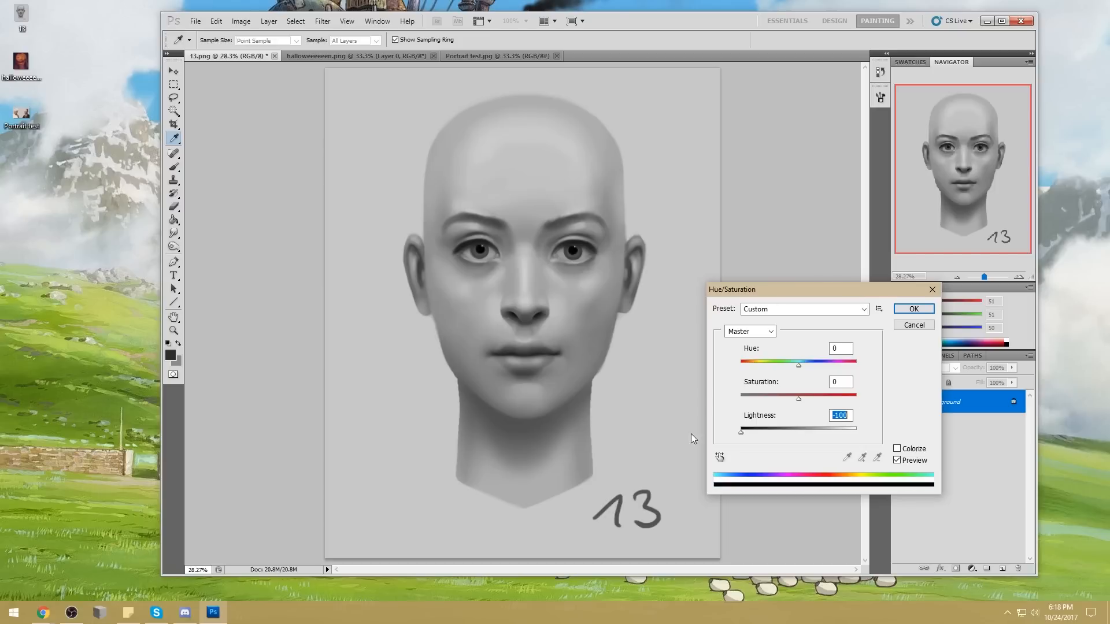
{"action": "left_click", "coordinate": [914, 309]}
{"action": "key", "text": "b"}
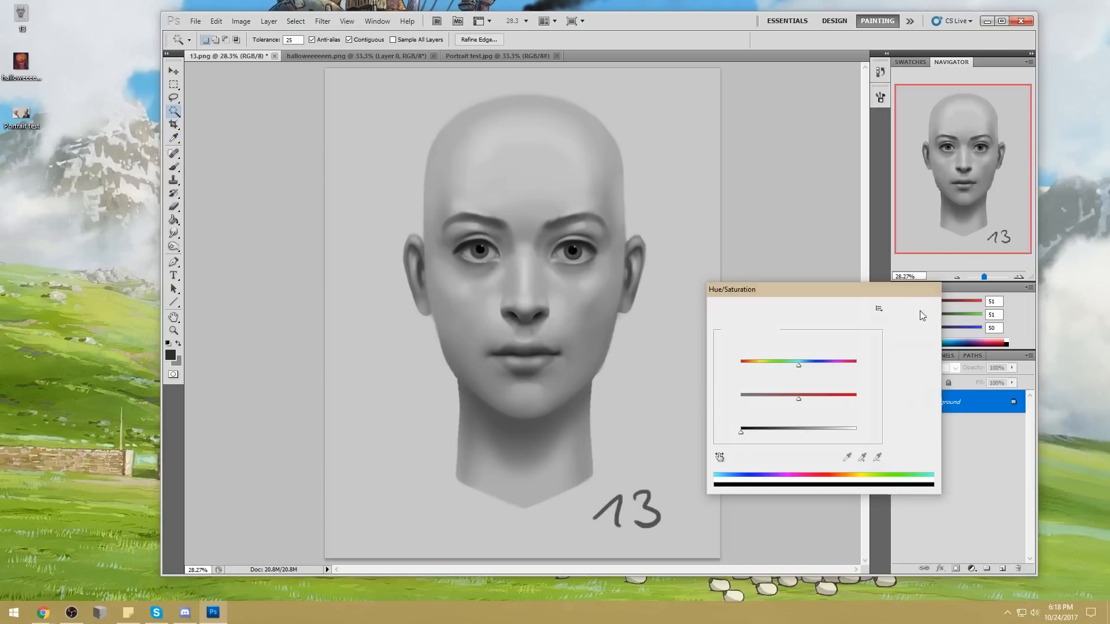
Step: Clear the selection around the blackened pupils
{"action": "key", "text": "z"}
{"action": "left_click_drag", "start_coordinate": [605, 292], "coordinate": [606, 292]}
{"action": "key", "text": "b"}
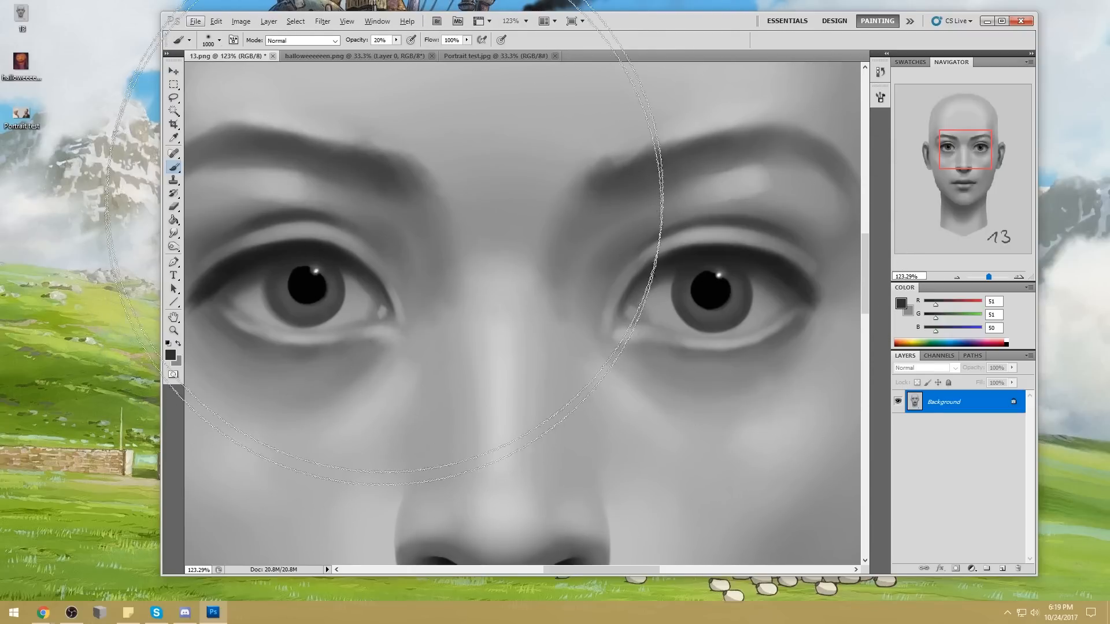
{"action": "key", "text": "m"}
{"action": "right_click", "coordinate": [575, 166]}
{"action": "left_click", "coordinate": [594, 176]}
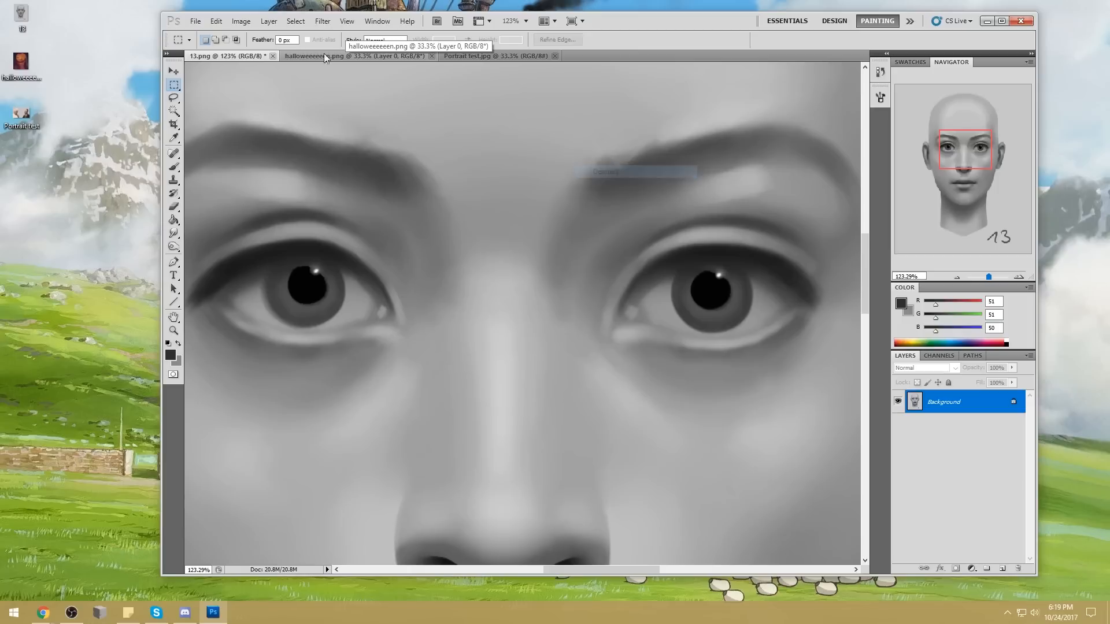
Step: Open the Liquify filter and set the Forward Warp brush size to 166
{"action": "left_click", "coordinate": [323, 21]}
{"action": "left_click", "coordinate": [346, 87]}
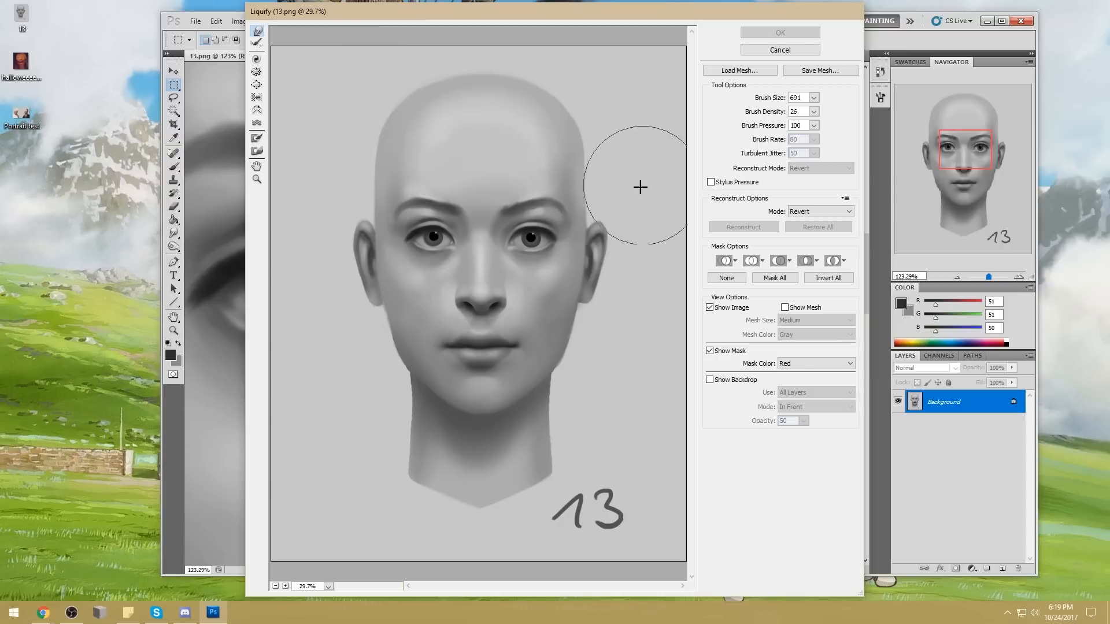
{"action": "left_click", "coordinate": [256, 180]}
{"action": "left_click", "coordinate": [604, 267]}
{"action": "key", "text": "w"}
{"action": "left_click", "coordinate": [814, 98]}
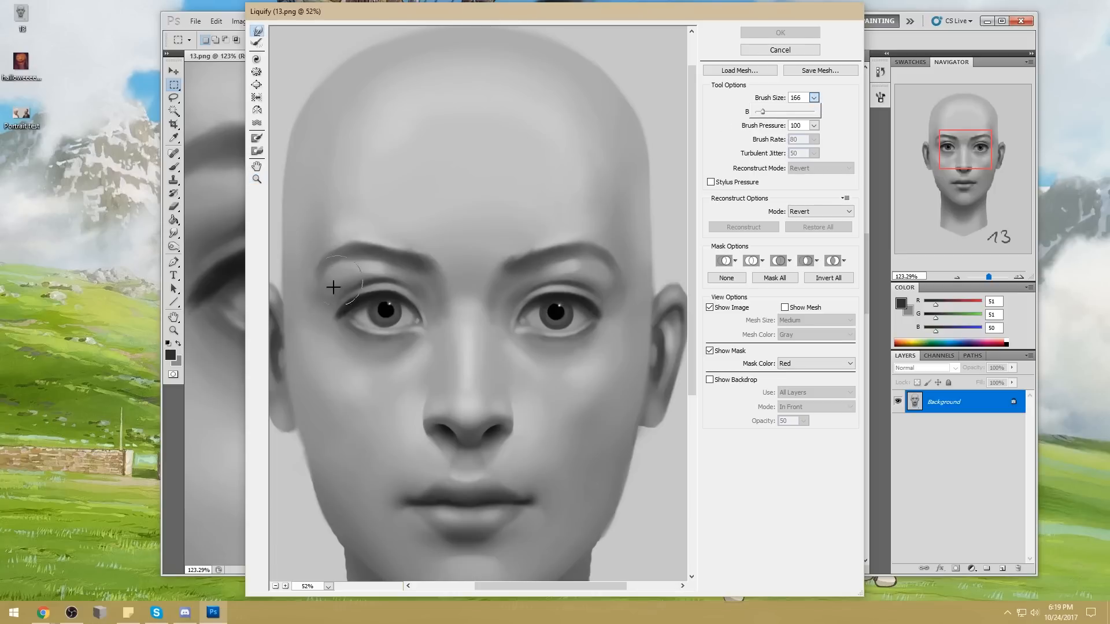
Step: Set the Forward Warp brush size to 106 and nudge the pupil edges of the image's left eye into a rounder shape
{"action": "key", "text": "z"}
{"action": "left_click_drag", "start_coordinate": [330, 263], "coordinate": [466, 344]}
{"action": "left_click", "coordinate": [258, 31]}
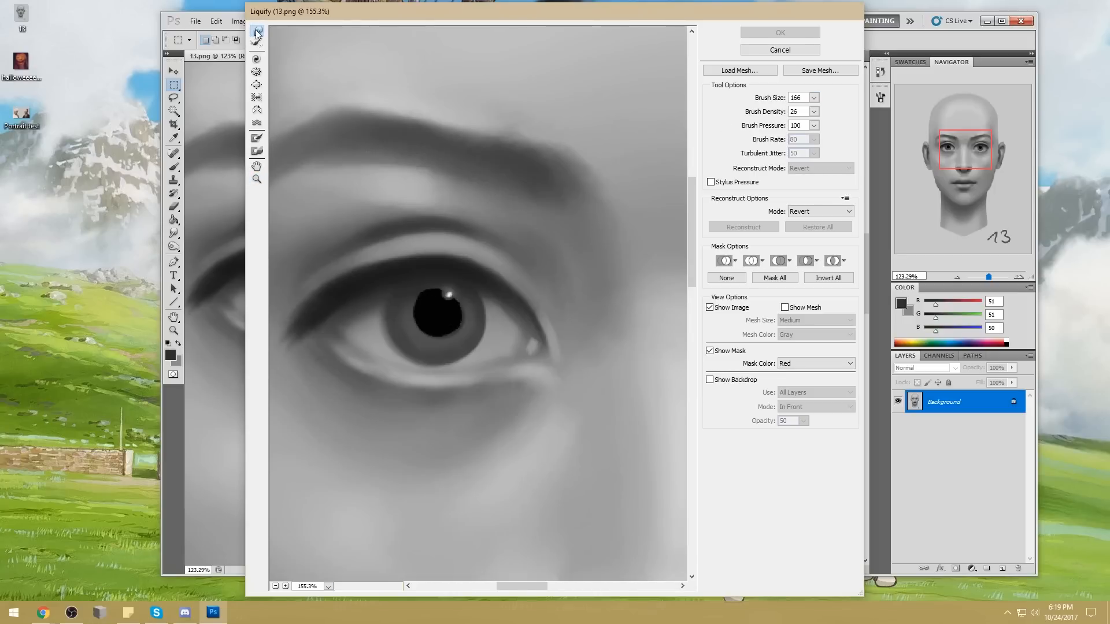
{"action": "left_click", "coordinate": [814, 98]}
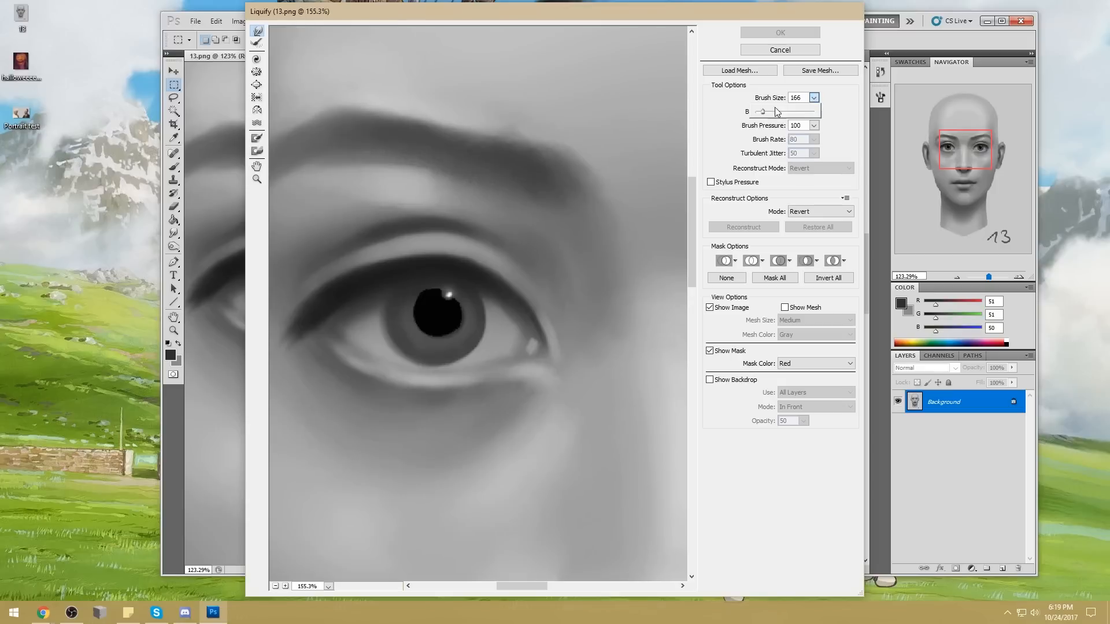
{"action": "left_click_drag", "start_coordinate": [764, 116], "coordinate": [759, 116]}
{"action": "left_click", "coordinate": [422, 308]}
{"action": "left_click_drag", "start_coordinate": [421, 310], "coordinate": [426, 314]}
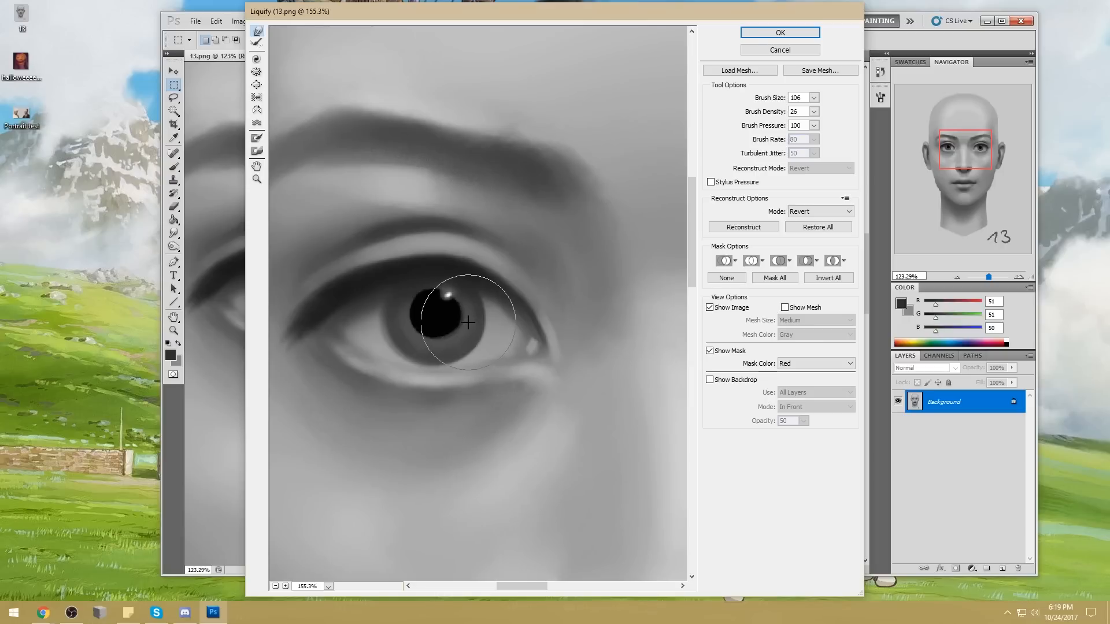
{"action": "left_click_drag", "start_coordinate": [469, 323], "coordinate": [464, 322]}
Step: Round the pupil of the image's right eye with small Forward Warp nudges and apply the Liquify filter
{"action": "mouse_move", "coordinate": [546, 313]}
{"action": "left_mouse_down"}
{"action": "mouse_move", "coordinate": [362, 315]}
{"action": "mouse_move", "coordinate": [419, 303]}
{"action": "mouse_move", "coordinate": [449, 310]}
{"action": "left_mouse_up"}
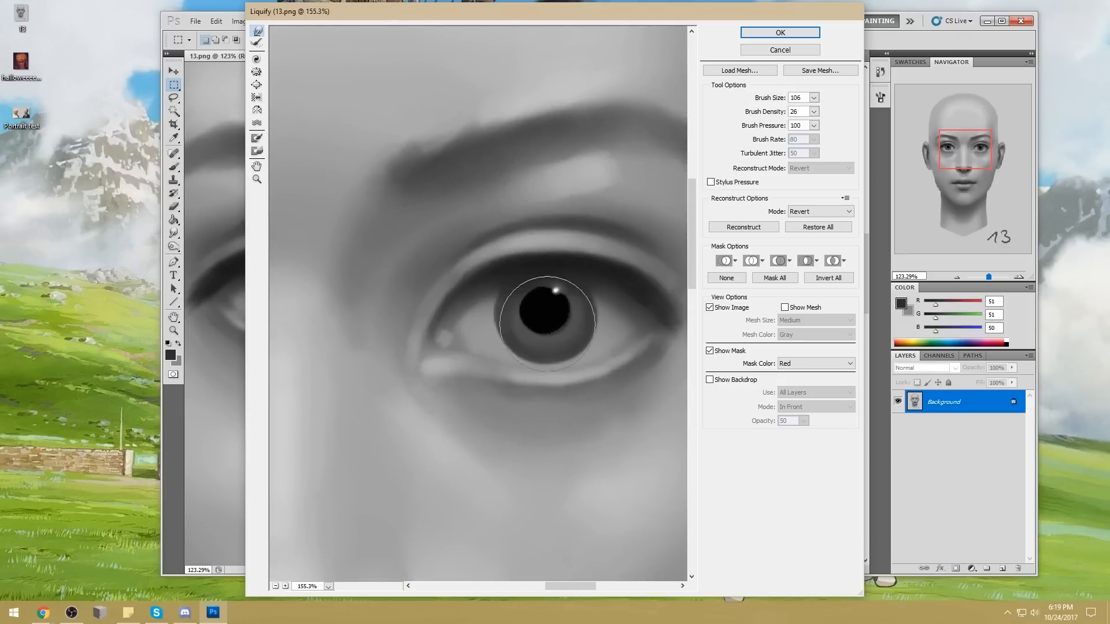
{"action": "mouse_move", "coordinate": [548, 318]}
{"action": "left_mouse_down"}
{"action": "mouse_move", "coordinate": [507, 319]}
{"action": "mouse_move", "coordinate": [515, 305]}
{"action": "mouse_move", "coordinate": [548, 304]}
{"action": "left_mouse_up"}
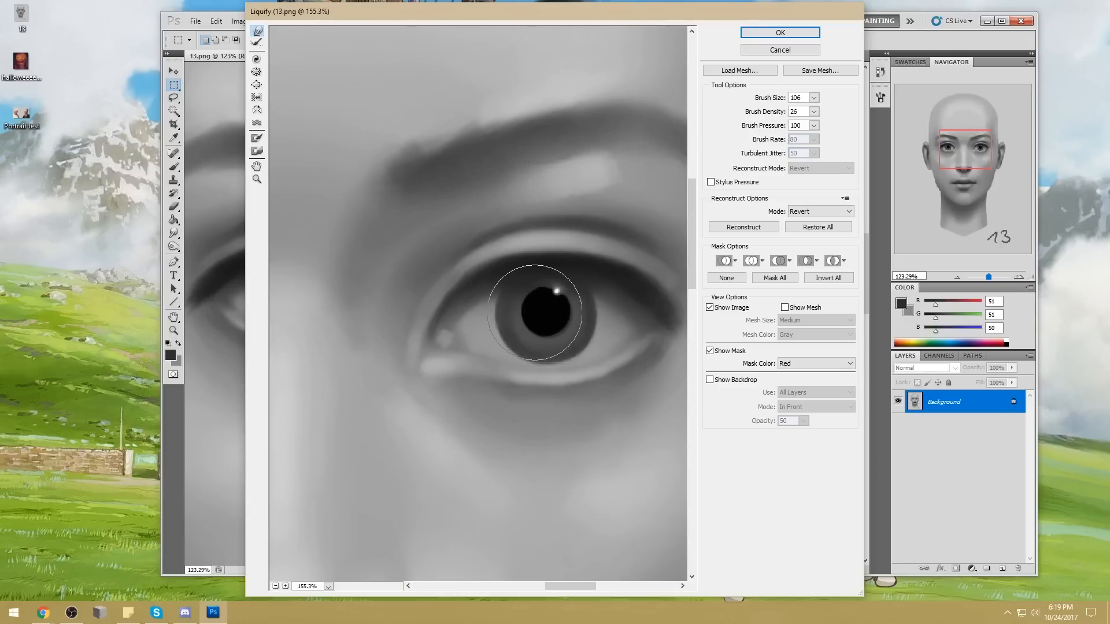
{"action": "left_click_drag", "start_coordinate": [536, 313], "coordinate": [554, 314]}
{"action": "mouse_move", "coordinate": [542, 349]}
{"action": "left_mouse_down"}
{"action": "mouse_move", "coordinate": [572, 338]}
{"action": "mouse_move", "coordinate": [543, 344]}
{"action": "left_mouse_up"}
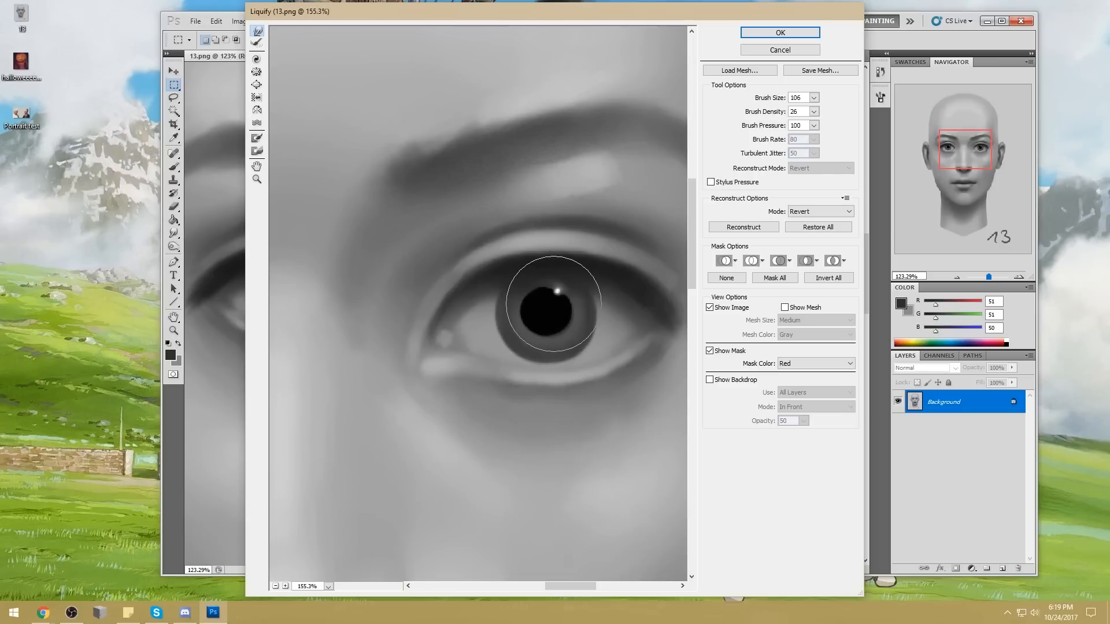
{"action": "key", "text": "Return"}
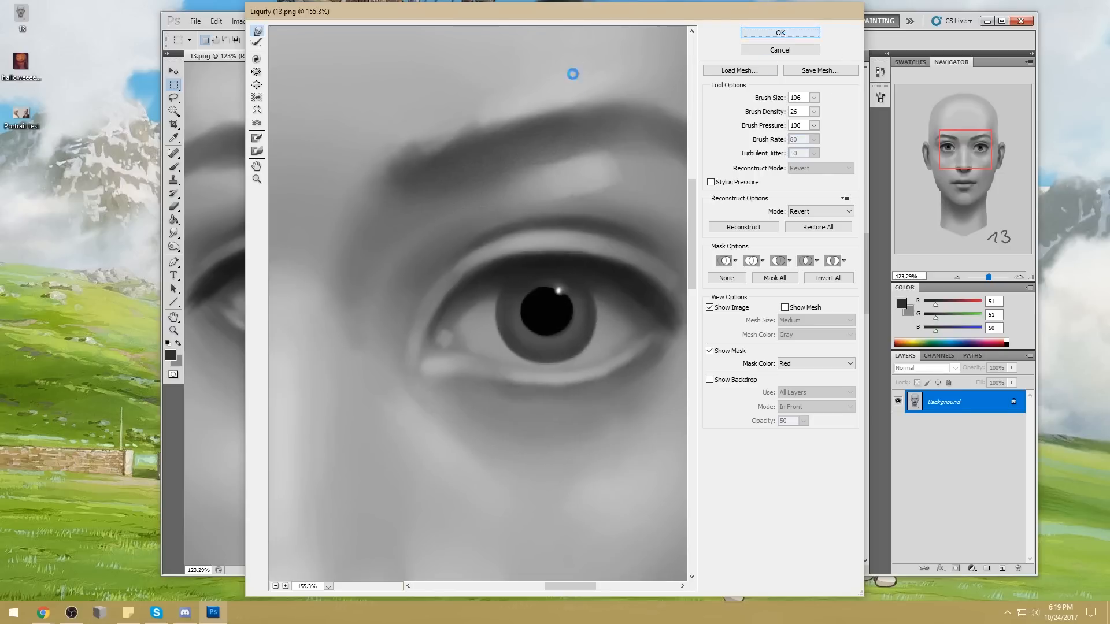
{"action": "key", "text": "ctrl+0"}
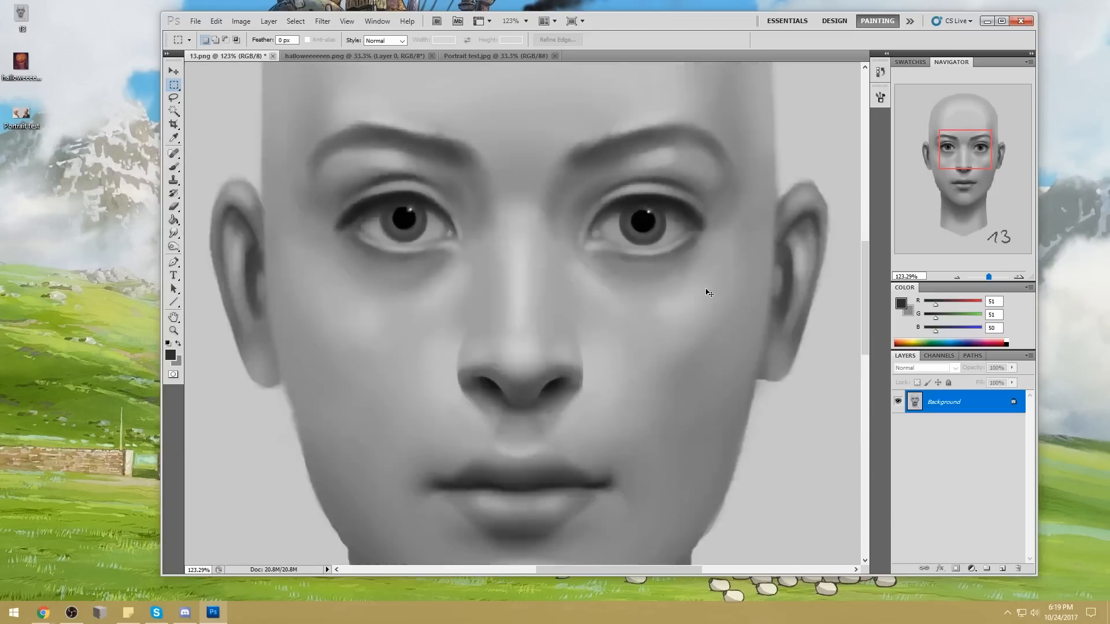
Step: Switch to the Brush tool and choose the 80 px brush preset
{"action": "key", "text": "b"}
{"action": "right_click", "coordinate": [622, 202]}
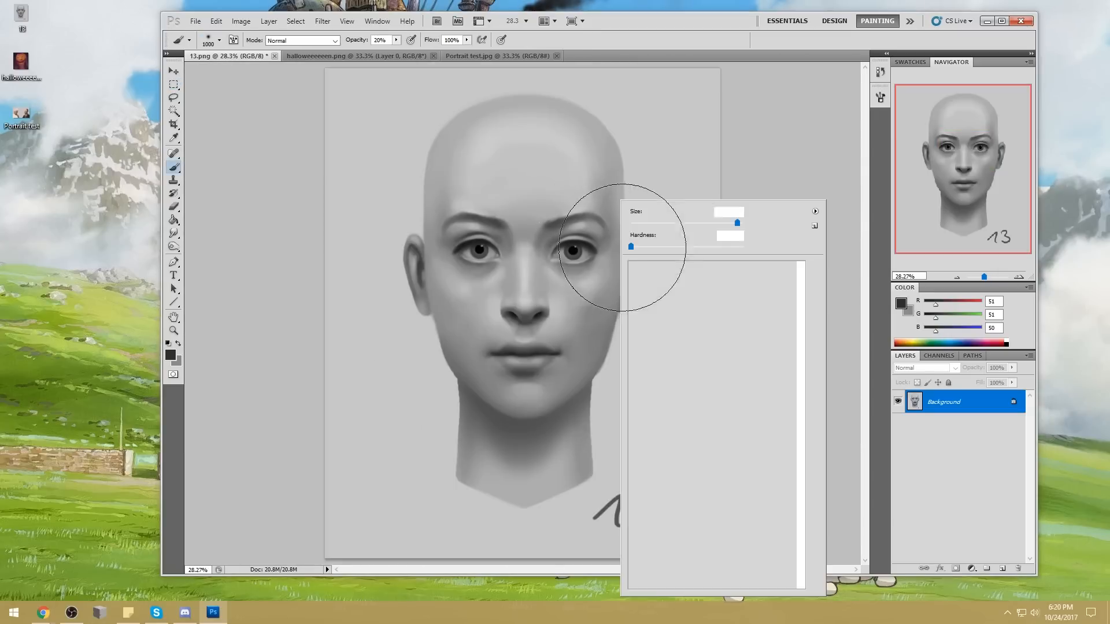
{"action": "left_click", "coordinate": [730, 382]}
{"action": "left_click", "coordinate": [811, 168]}
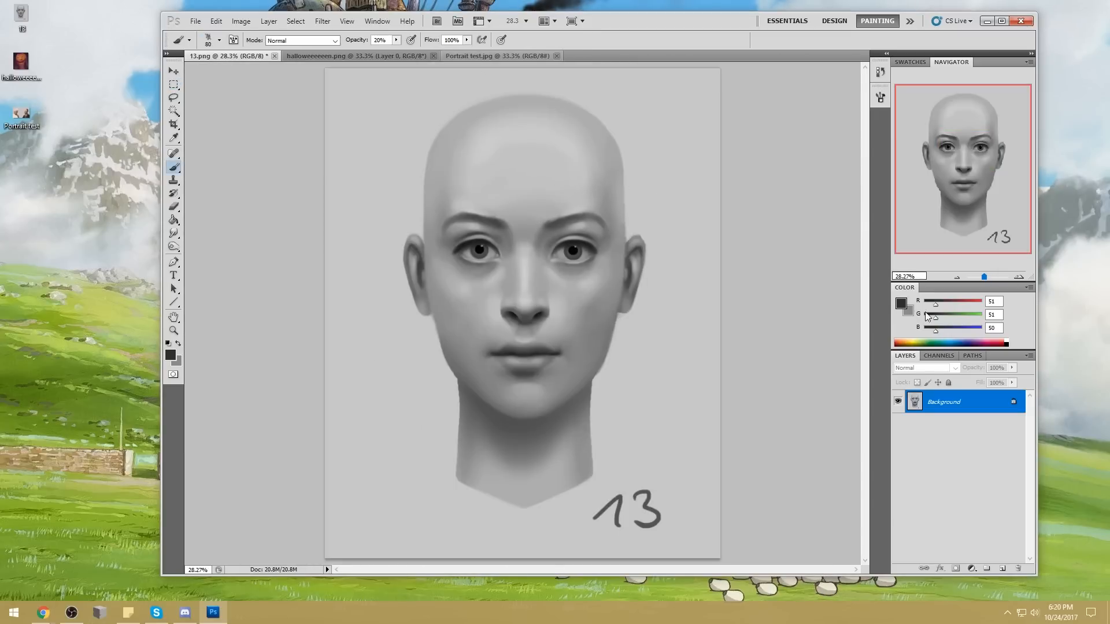
Step: Set the foreground colour to white (ffffff)
{"action": "left_click", "coordinate": [900, 304]}
{"action": "left_click_drag", "start_coordinate": [831, 158], "coordinate": [751, 124]}
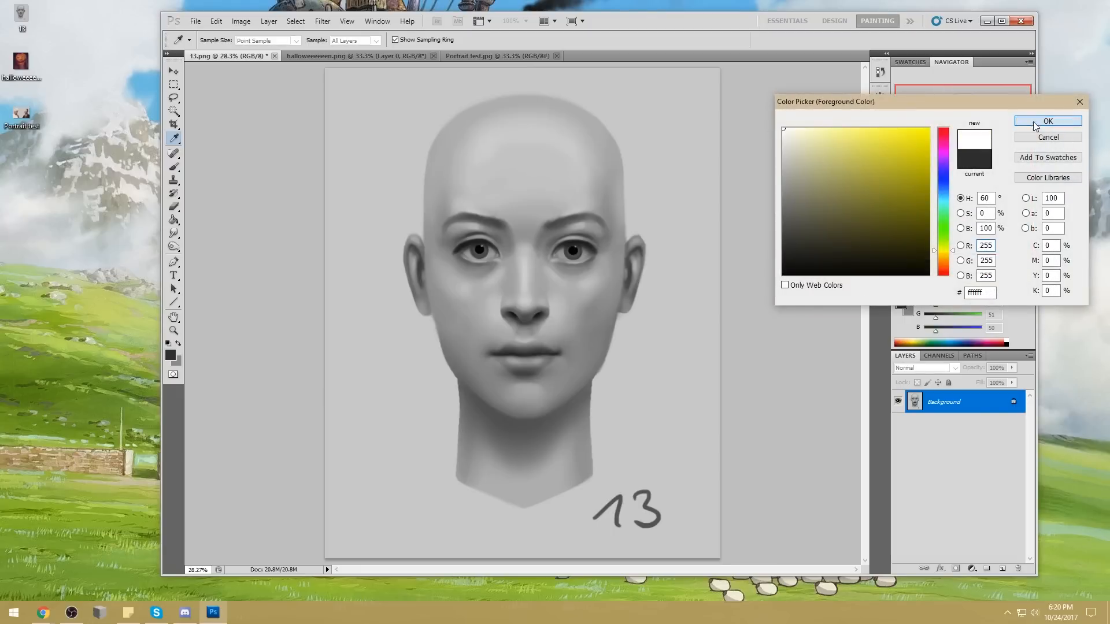
{"action": "left_click", "coordinate": [1039, 121]}
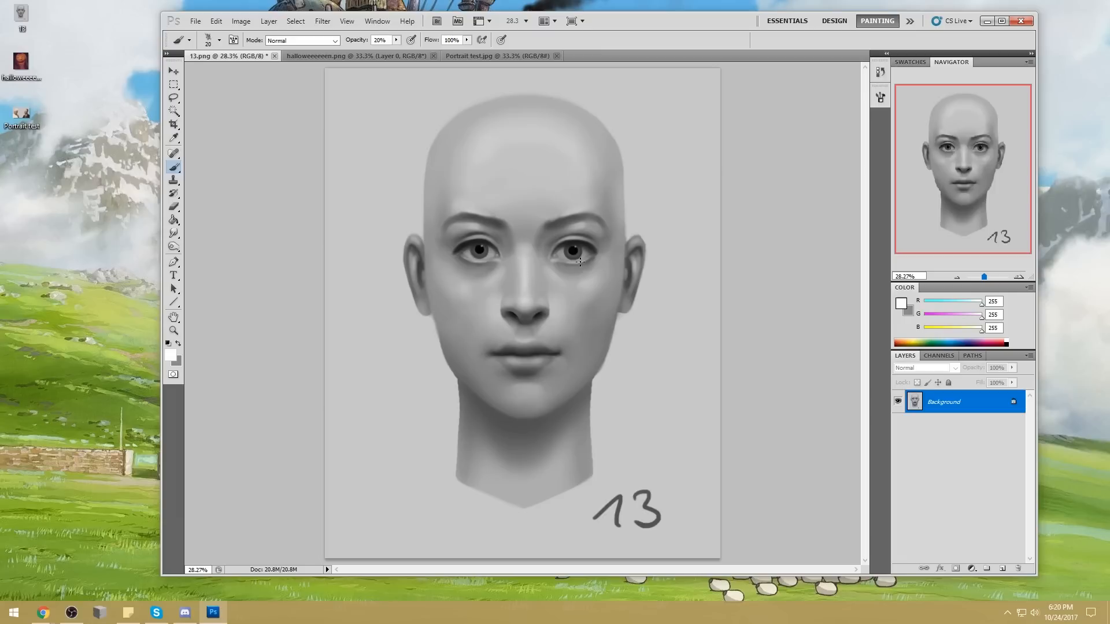
Step: Darken the upper lash line of the image's left eye with black sampled from the pupil, using a 15 px brush at 42% opacity
{"action": "key", "text": "4"}
{"action": "key", "text": "2"}
{"action": "key", "text": "bracketleft"}
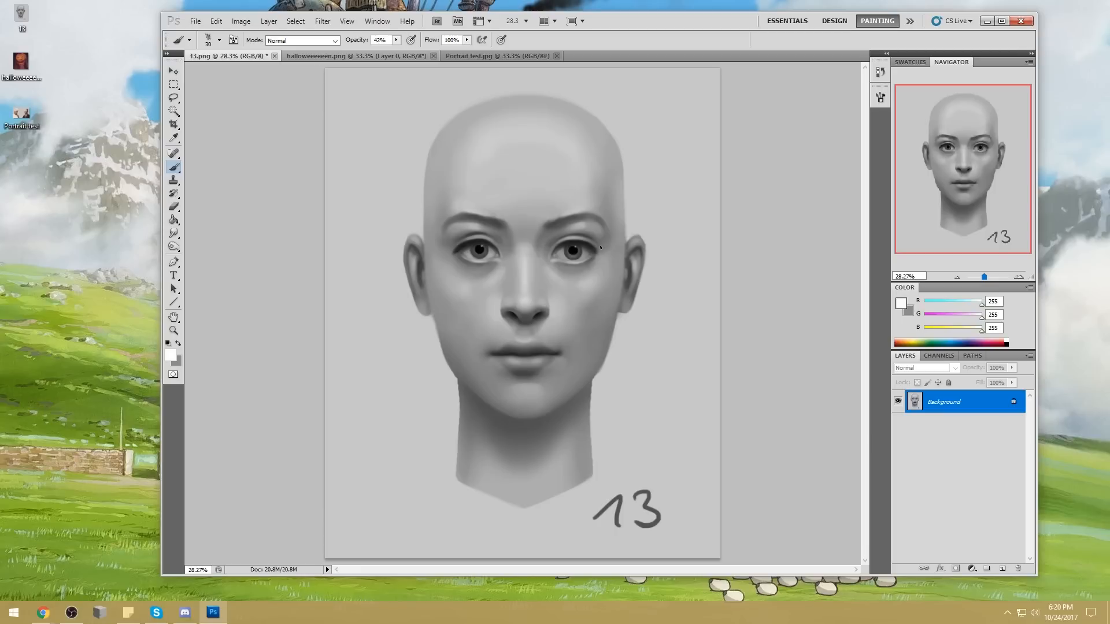
{"action": "left_click", "coordinate": [572, 250], "text": "alt"}
{"action": "left_click_drag", "start_coordinate": [409, 218], "coordinate": [607, 302]}
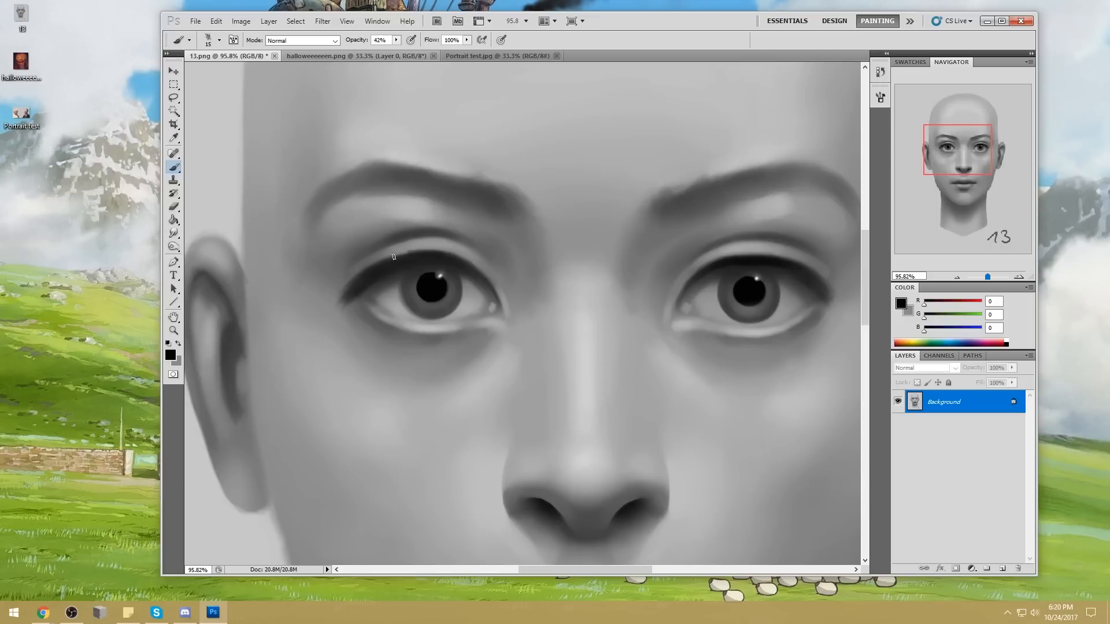
{"action": "left_click_drag", "start_coordinate": [385, 260], "coordinate": [434, 254]}
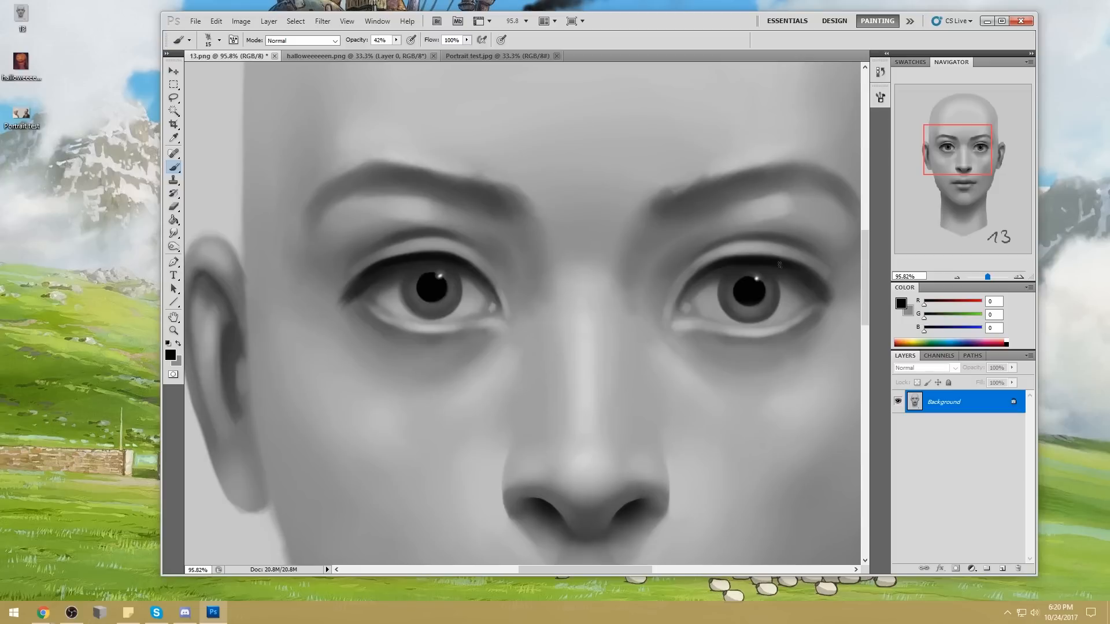
{"action": "mouse_move", "coordinate": [786, 222]}
{"action": "left_mouse_down"}
{"action": "mouse_move", "coordinate": [743, 228]}
{"action": "mouse_move", "coordinate": [779, 221]}
{"action": "left_mouse_up"}
{"action": "key", "text": "ctrl+z"}
{"action": "left_click_drag", "start_coordinate": [434, 212], "coordinate": [447, 216]}
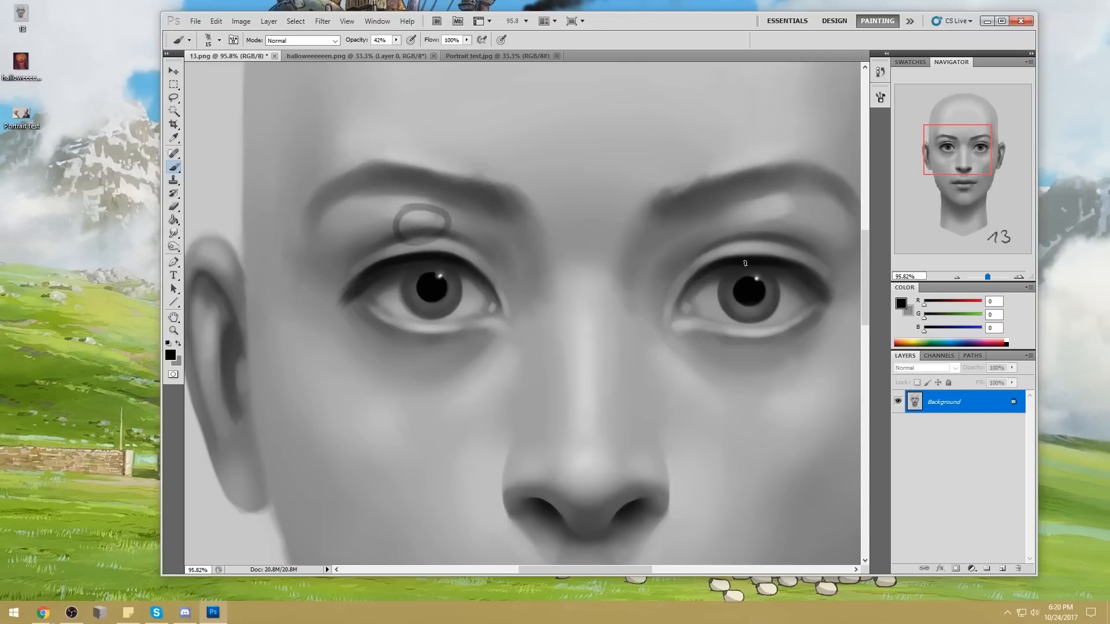
{"action": "key", "text": "ctrl+z"}
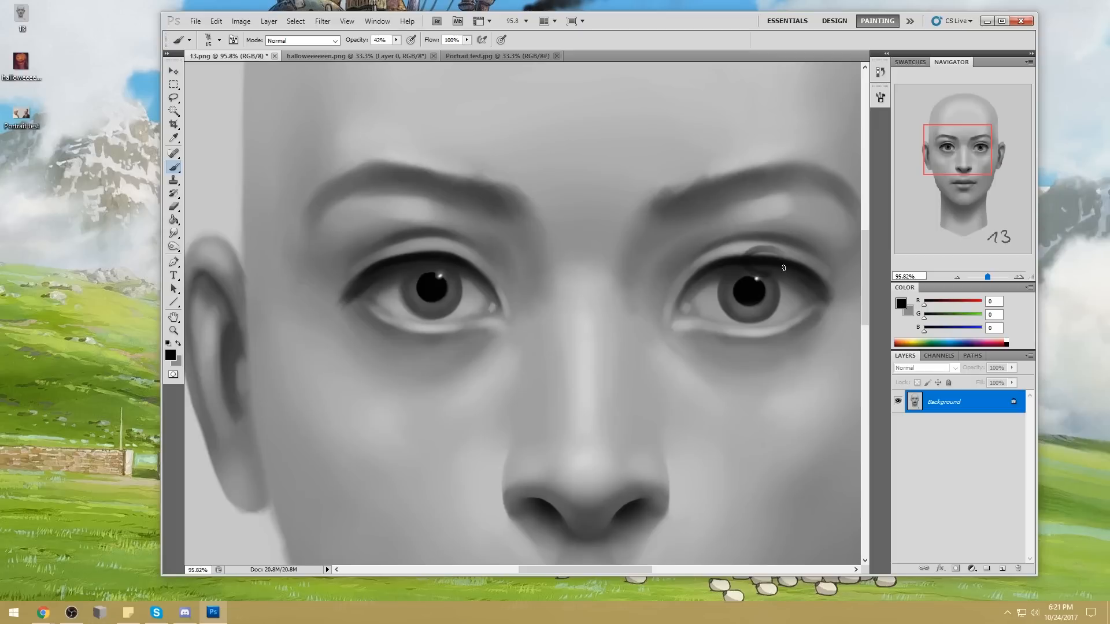
Step: Create a new layer and set up a soft 250 px brush with a grey sampled beside the iris of the image's right eye
{"action": "right_click", "coordinate": [722, 283]}
{"action": "left_click", "coordinate": [881, 341]}
{"action": "left_click", "coordinate": [717, 293], "text": "alt"}
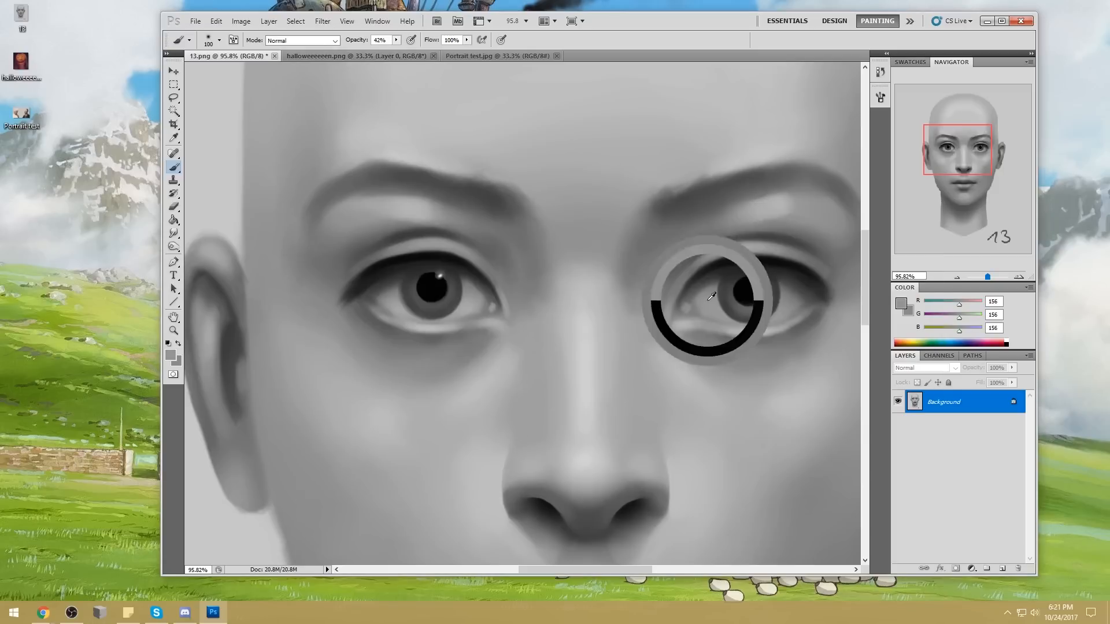
{"action": "left_click", "coordinate": [1003, 568]}
{"action": "key", "text": "bracketright"}
{"action": "key", "text": "bracketright"}
{"action": "key", "text": "bracketright"}
{"action": "key", "text": "bracketright"}
{"action": "key", "text": "bracketright"}
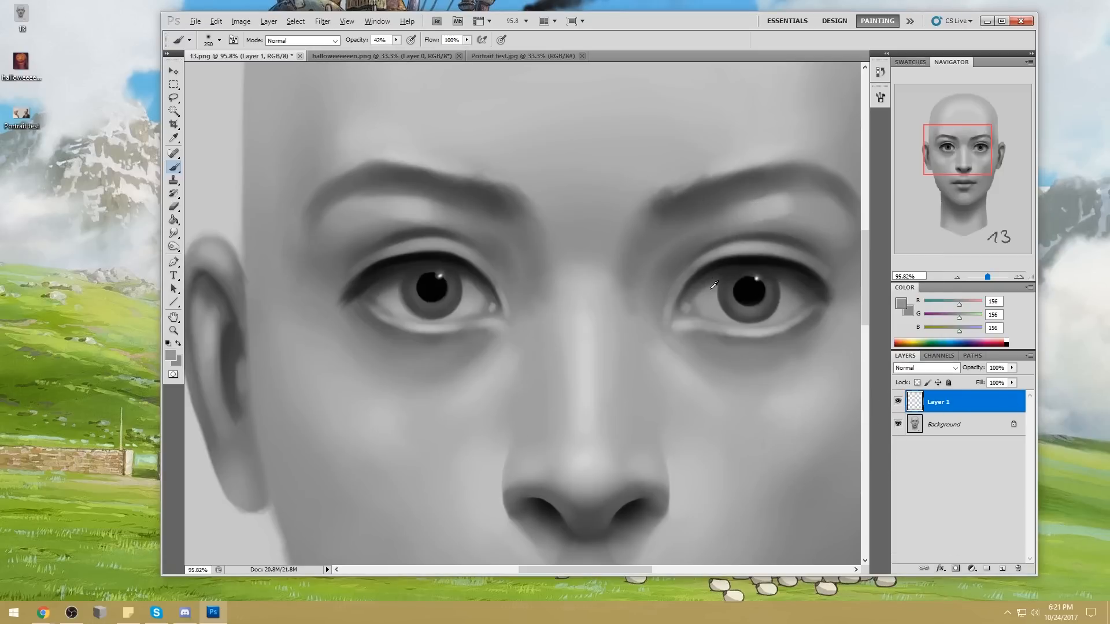
Step: Set the brush mode to Lighten, sample the eye's grey (159) and softly brush over the upper part of both eyes
{"action": "left_click", "coordinate": [301, 40]}
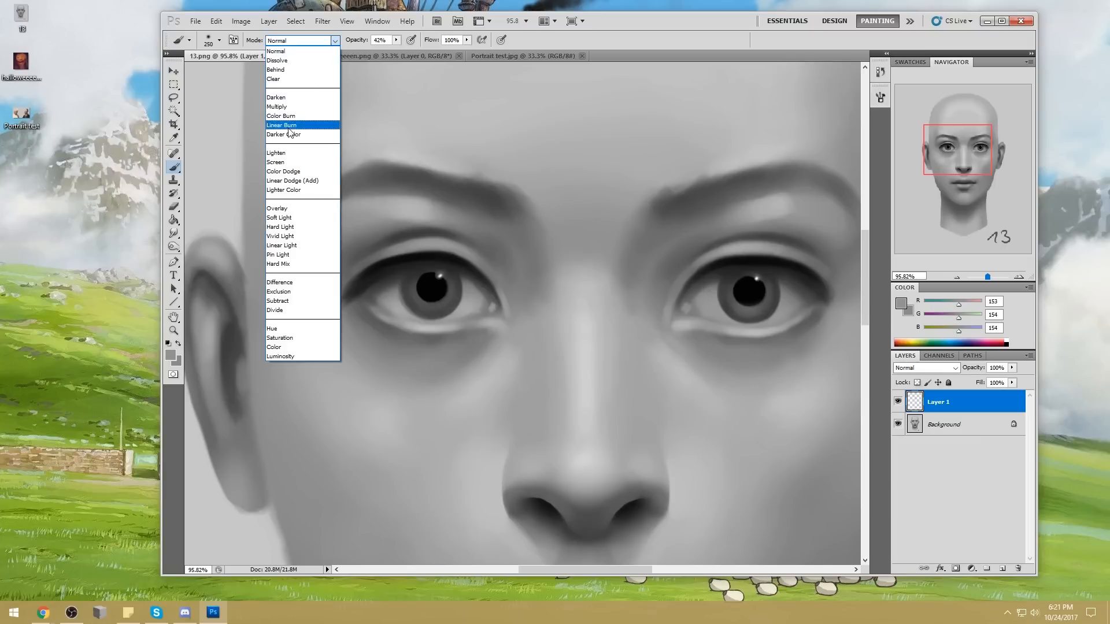
{"action": "left_click", "coordinate": [298, 157]}
{"action": "left_click", "coordinate": [702, 302], "text": "alt"}
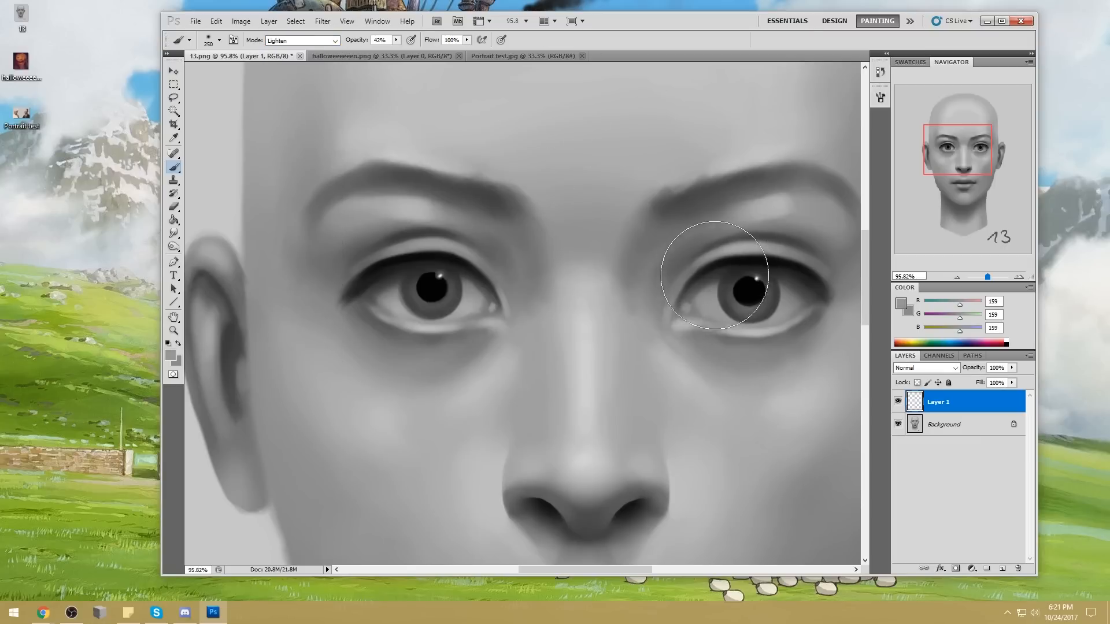
{"action": "mouse_move", "coordinate": [723, 273]}
{"action": "left_mouse_down"}
{"action": "mouse_move", "coordinate": [689, 302]}
{"action": "mouse_move", "coordinate": [781, 283]}
{"action": "mouse_move", "coordinate": [780, 273]}
{"action": "left_mouse_up"}
{"action": "mouse_move", "coordinate": [397, 273]}
{"action": "left_mouse_down"}
{"action": "mouse_move", "coordinate": [377, 285]}
{"action": "mouse_move", "coordinate": [400, 274]}
{"action": "left_mouse_up"}
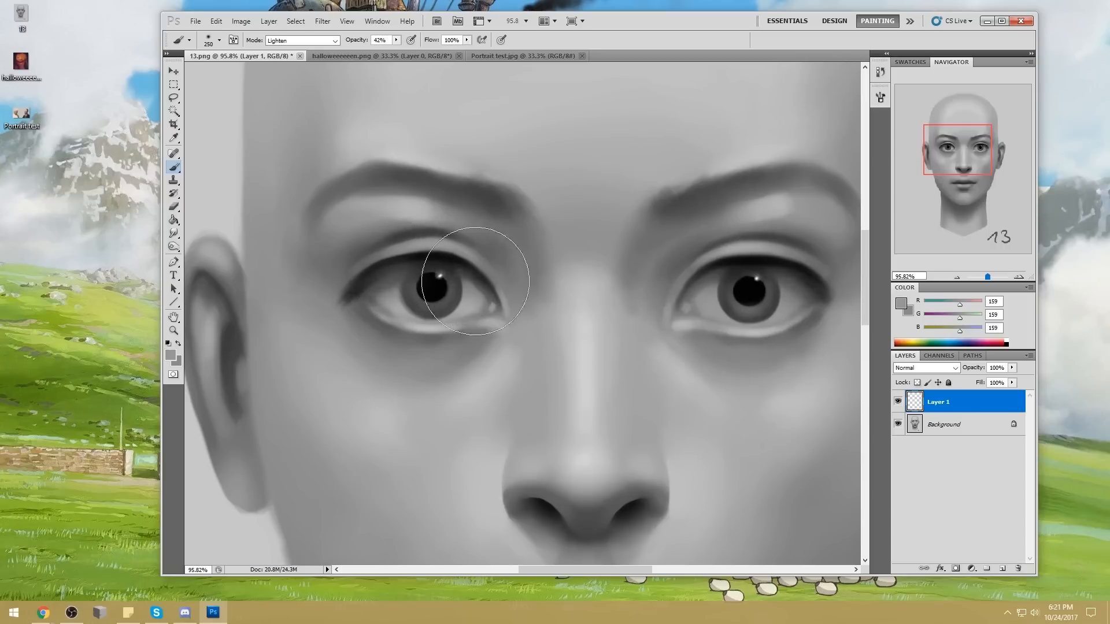
Step: Erase the soft grey along the upper lids and lash lines with a 40 px Eraser
{"action": "key", "text": "e"}
{"action": "key", "text": "bracketleft"}
{"action": "key", "text": "bracketleft"}
{"action": "key", "text": "bracketleft"}
{"action": "key", "text": "bracketleft"}
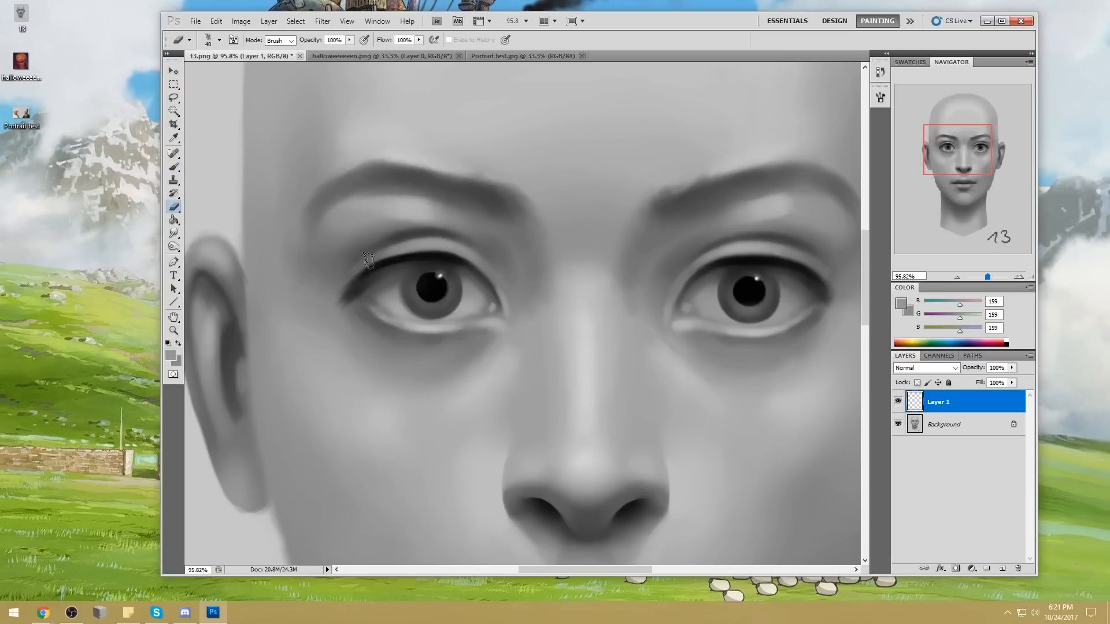
{"action": "mouse_move", "coordinate": [386, 253]}
{"action": "left_mouse_down"}
{"action": "mouse_move", "coordinate": [484, 251]}
{"action": "mouse_move", "coordinate": [472, 257]}
{"action": "mouse_move", "coordinate": [485, 272]}
{"action": "mouse_move", "coordinate": [450, 247]}
{"action": "left_mouse_up"}
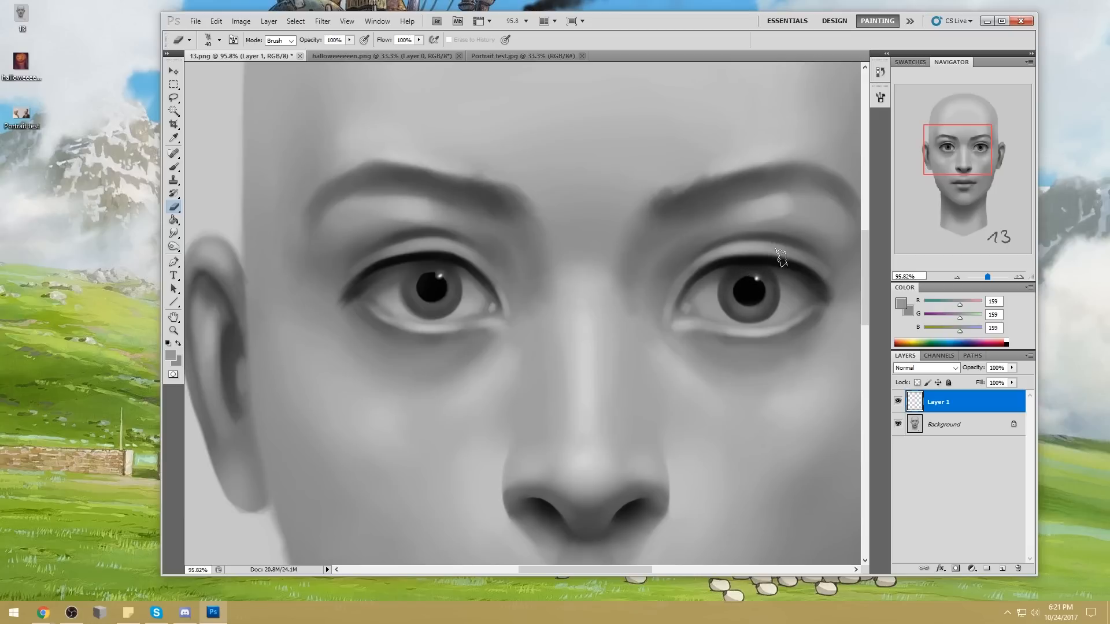
{"action": "key", "text": "bracketleft"}
{"action": "key", "text": "ctrl+0"}
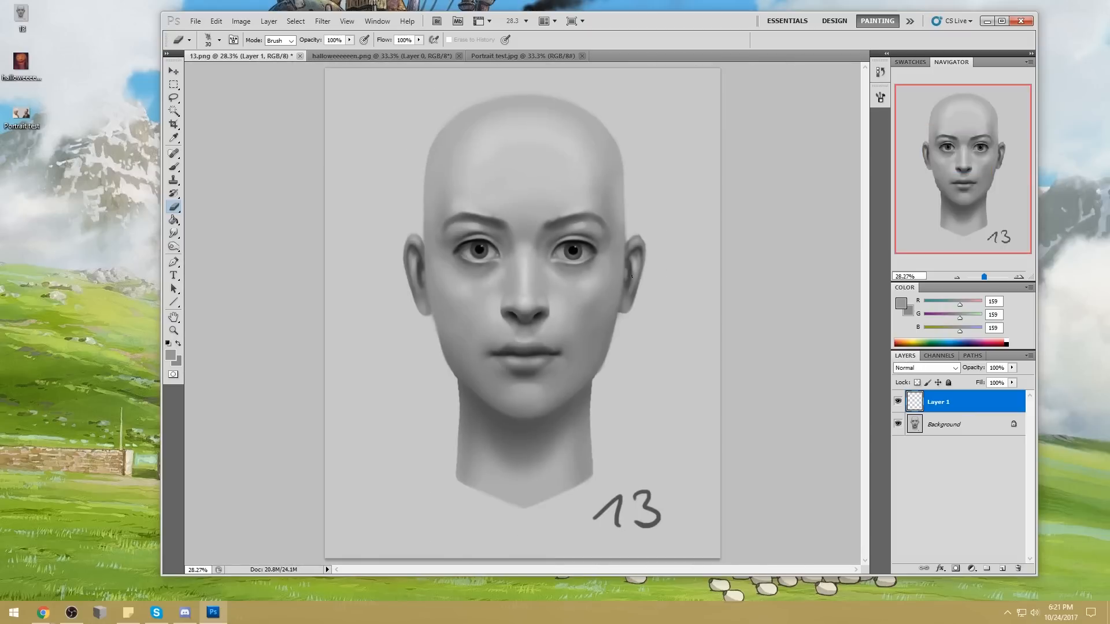
Step: Return to the Brush tool and set the foreground colour to black (000000)
{"action": "key", "text": "b"}
{"action": "right_click", "coordinate": [623, 235]}
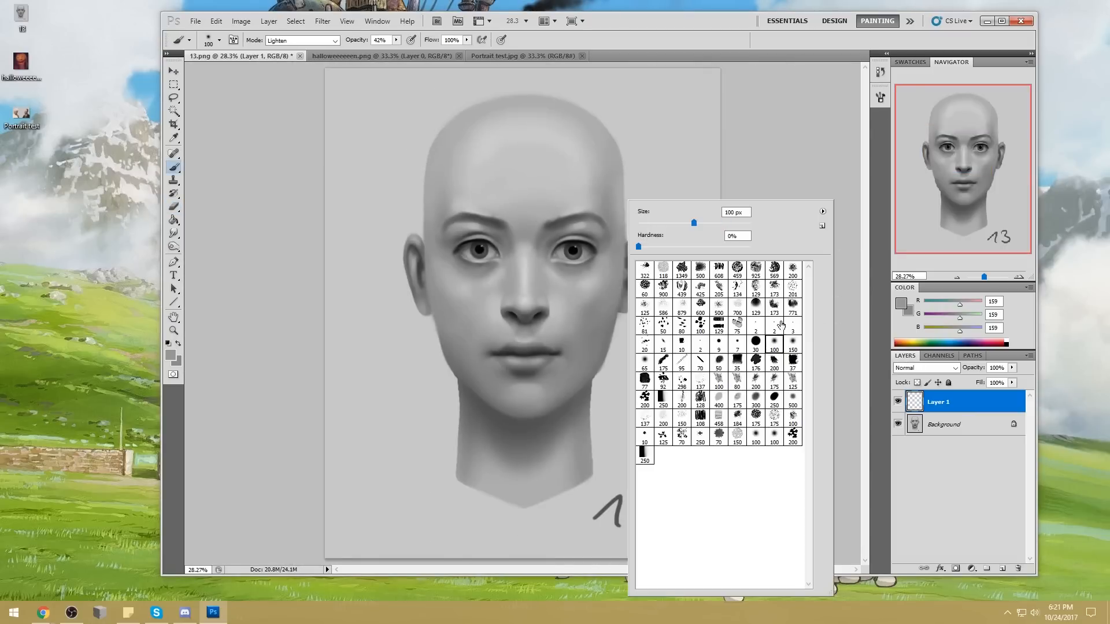
{"action": "key", "text": "Escape"}
{"action": "key", "text": "z"}
{"action": "left_click_drag", "start_coordinate": [389, 207], "coordinate": [559, 301]}
{"action": "key", "text": "b"}
{"action": "left_click", "coordinate": [545, 246], "text": "alt"}
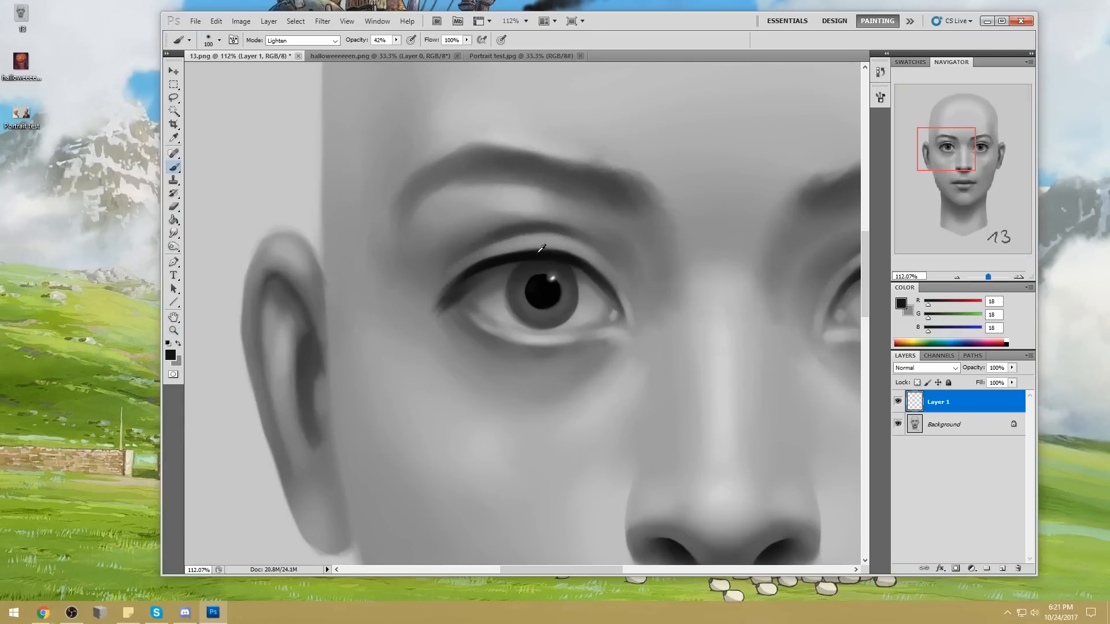
{"action": "left_click", "coordinate": [900, 306]}
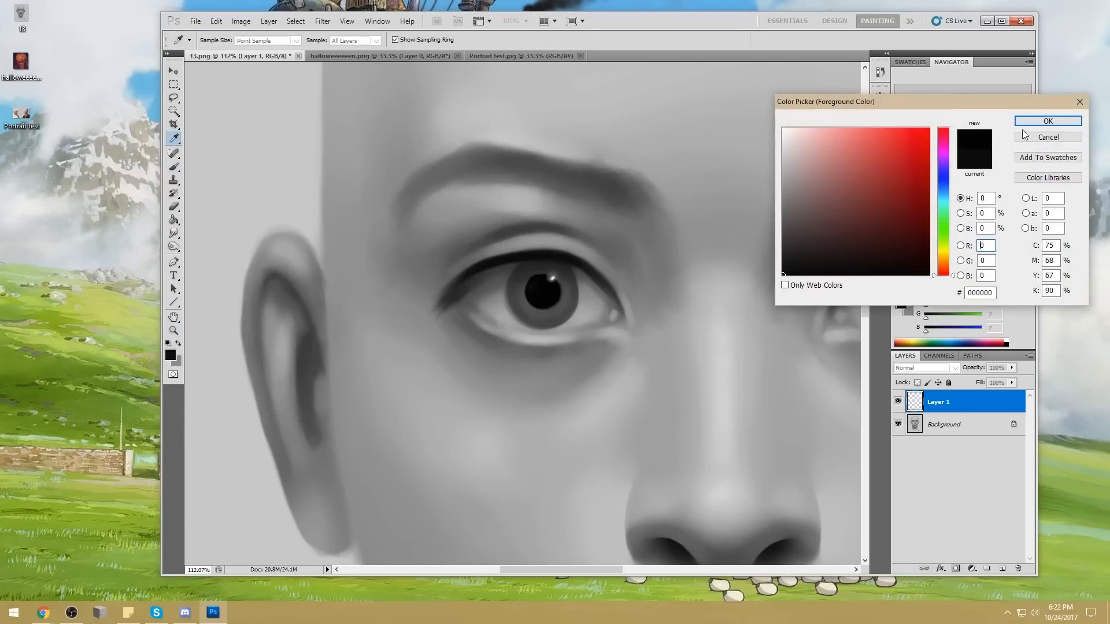
{"action": "left_click", "coordinate": [1052, 122]}
Step: Brush soft black along the inner upper lash lines, adjusting the brush size between strokes
{"action": "left_click_drag", "start_coordinate": [702, 282], "coordinate": [528, 270]}
{"action": "key", "text": "bracketleft"}
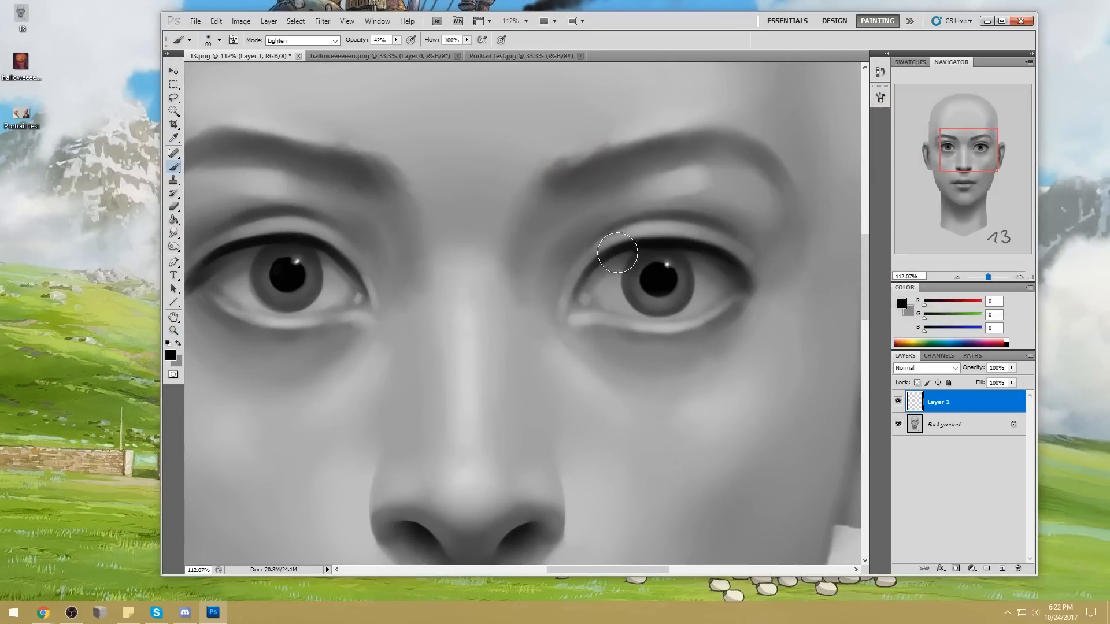
{"action": "mouse_move", "coordinate": [632, 247]}
{"action": "left_mouse_down"}
{"action": "mouse_move", "coordinate": [729, 261]}
{"action": "mouse_move", "coordinate": [634, 249]}
{"action": "mouse_move", "coordinate": [606, 278]}
{"action": "left_mouse_up"}
{"action": "key", "text": "bracketleft"}
{"action": "key", "text": "bracketleft"}
{"action": "key", "text": "bracketleft"}
{"action": "key", "text": "bracketleft"}
{"action": "key", "text": "bracketleft"}
{"action": "left_click_drag", "start_coordinate": [482, 288], "coordinate": [592, 254]}
{"action": "key", "text": "bracketright"}
{"action": "key", "text": "bracketright"}
{"action": "key", "text": "bracketright"}
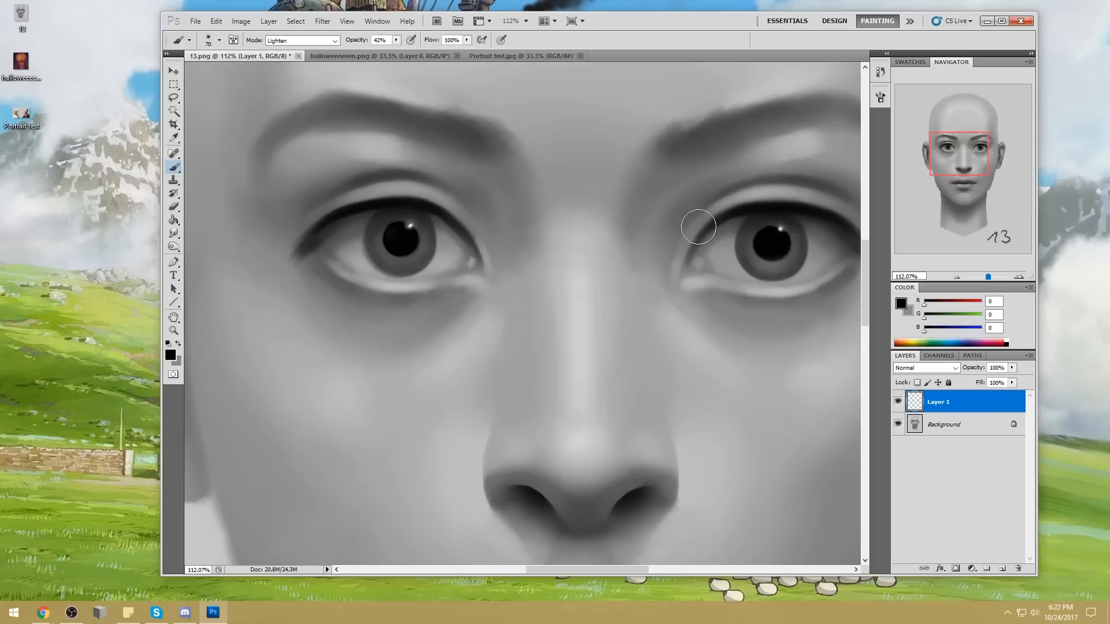
{"action": "key", "text": "ctrl+minus"}
{"action": "key", "text": "ctrl+0"}
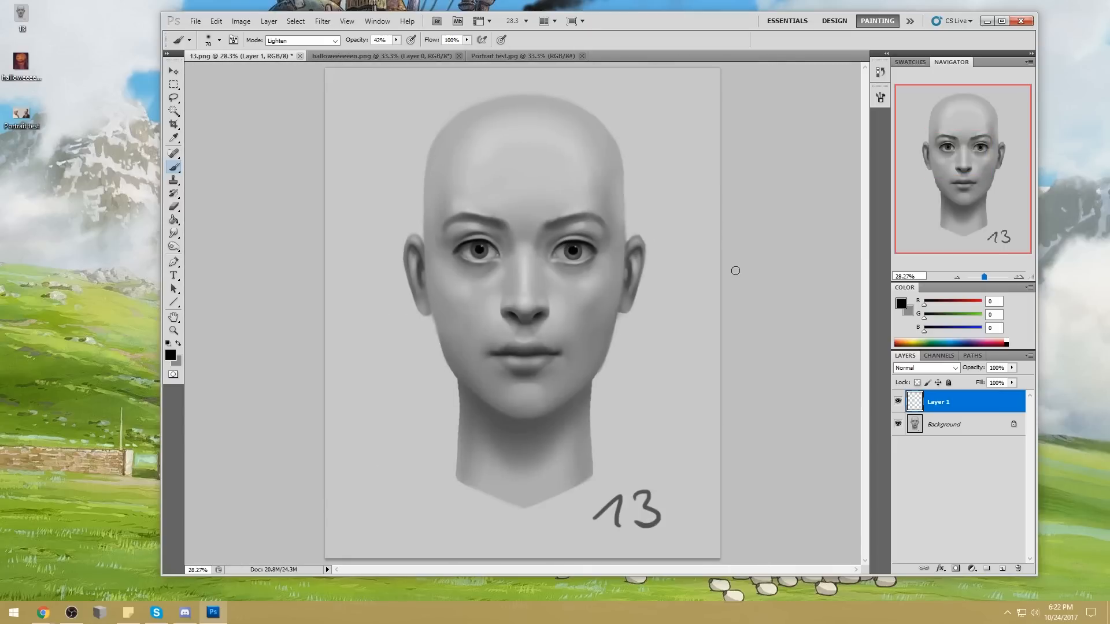
Step: Merge Layer 1 into the Background and open the Liquify filter with the brush size at 286
{"action": "right_click", "coordinate": [948, 410]}
{"action": "left_click", "coordinate": [998, 371]}
{"action": "left_click", "coordinate": [323, 21]}
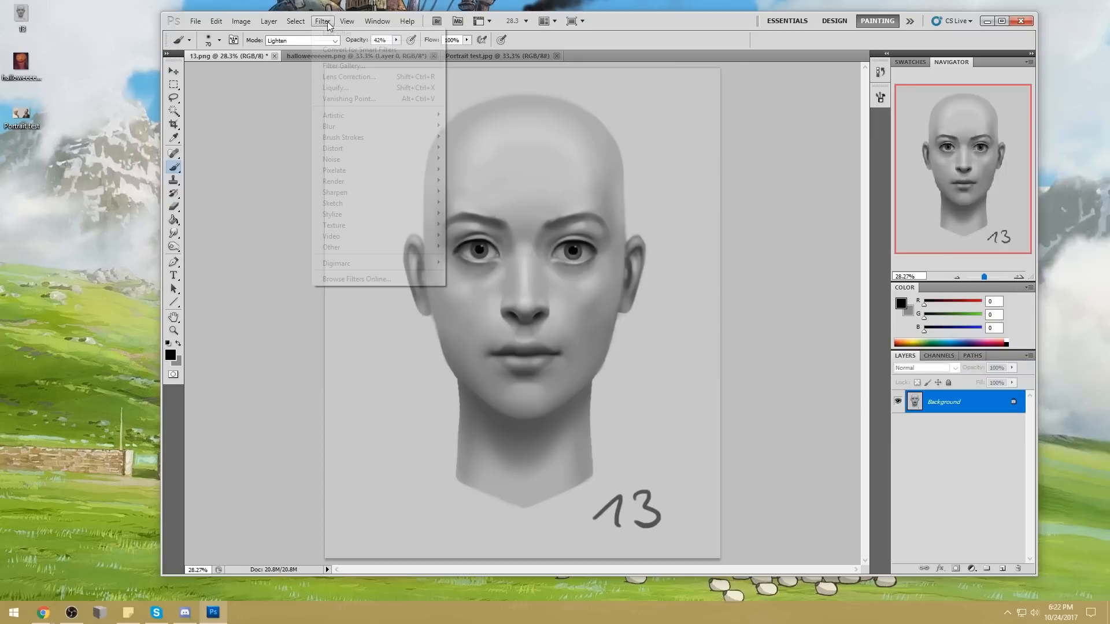
{"action": "left_click", "coordinate": [341, 89]}
{"action": "left_click", "coordinate": [813, 98]}
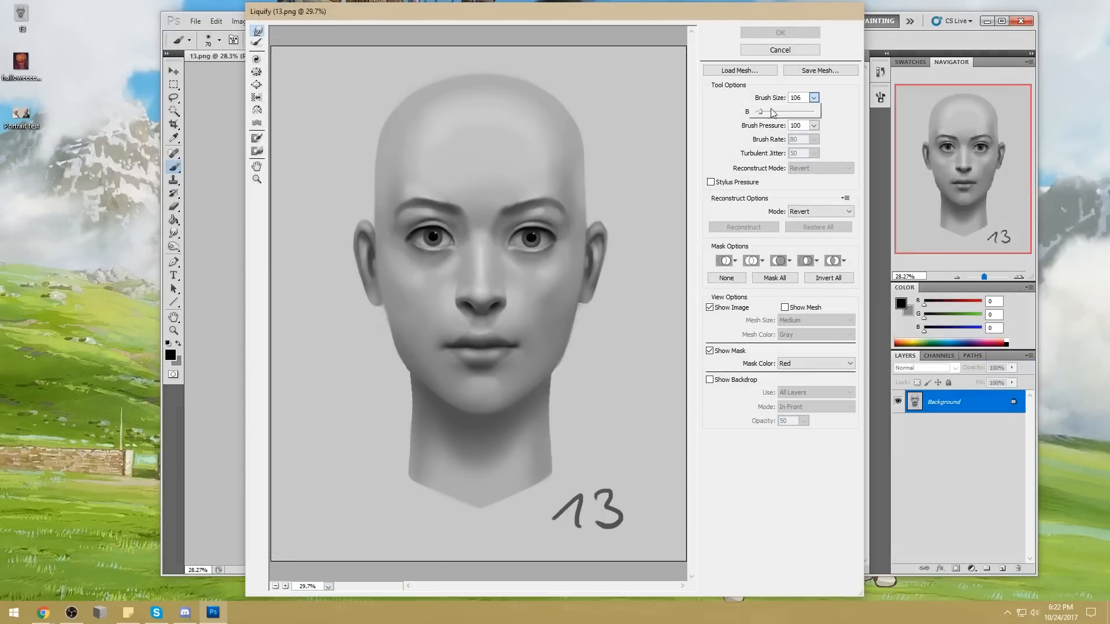
{"action": "left_click_drag", "start_coordinate": [768, 115], "coordinate": [769, 115]}
Step: Push the inner corner and upper lid of the right-hand eye slightly with the Liquify brush and apply the filter
{"action": "left_click", "coordinate": [508, 233]}
{"action": "left_click_drag", "start_coordinate": [508, 233], "coordinate": [509, 232]}
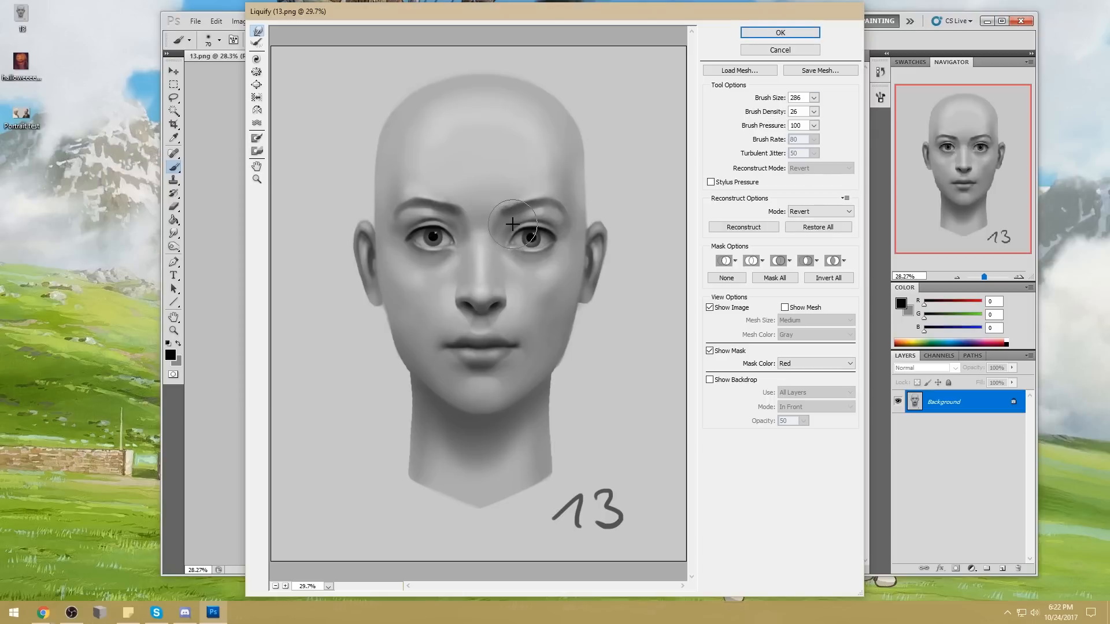
{"action": "left_click", "coordinate": [535, 220]}
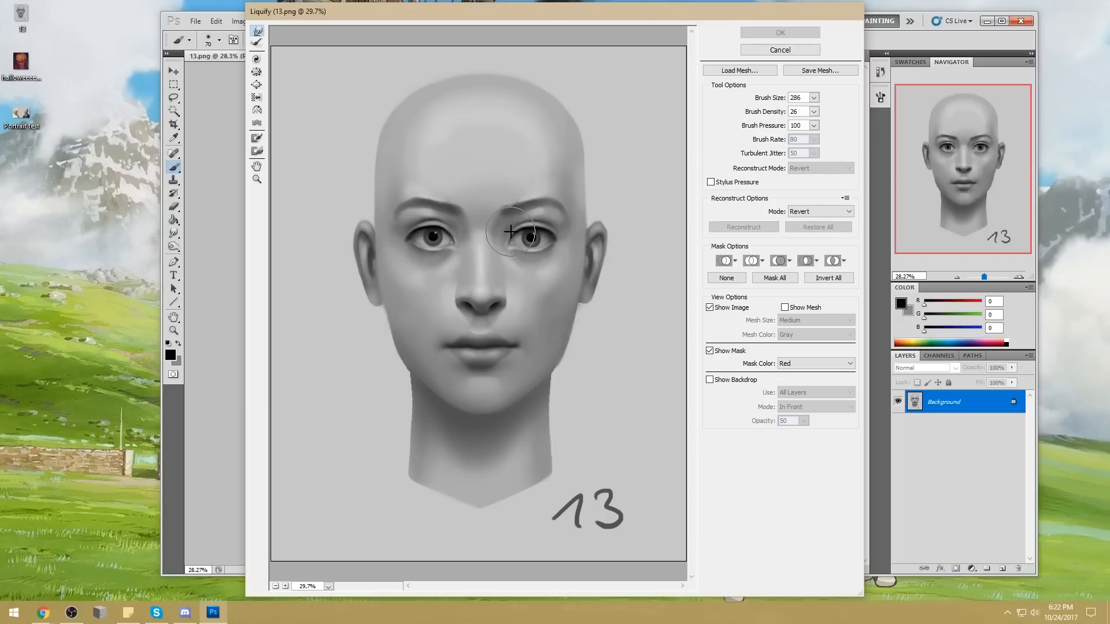
{"action": "left_click_drag", "start_coordinate": [511, 235], "coordinate": [510, 235]}
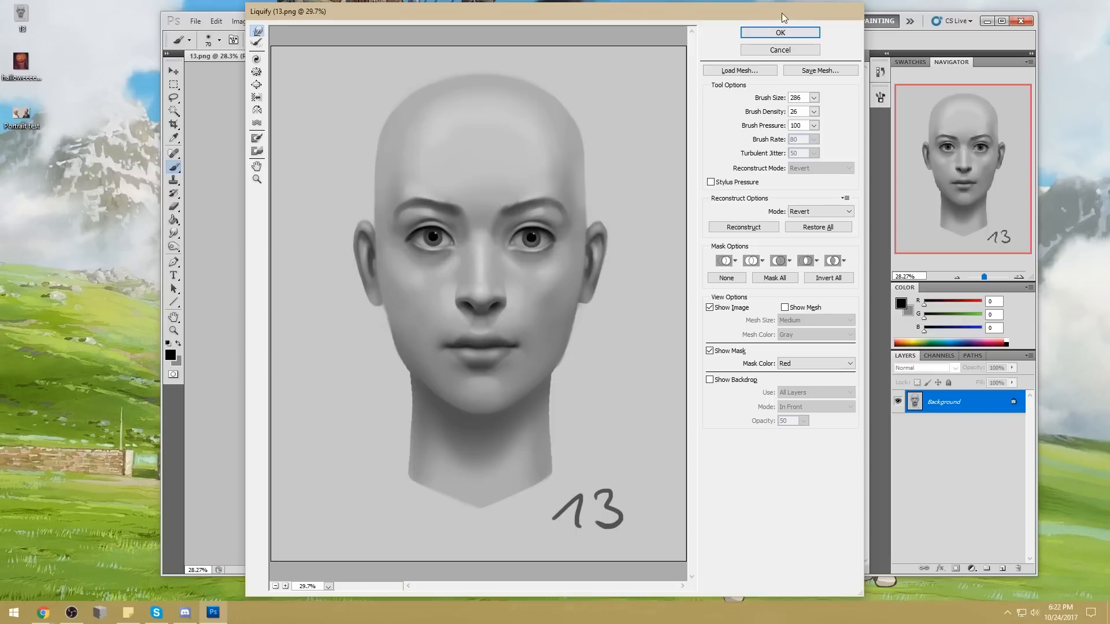
{"action": "left_click", "coordinate": [779, 32]}
Step: Lasso the upper lid areas of both eyes, from the lash lines to below the brows, as one combined selection
{"action": "key", "text": "z"}
{"action": "left_click_drag", "start_coordinate": [396, 186], "coordinate": [653, 341]}
{"action": "key", "text": "l"}
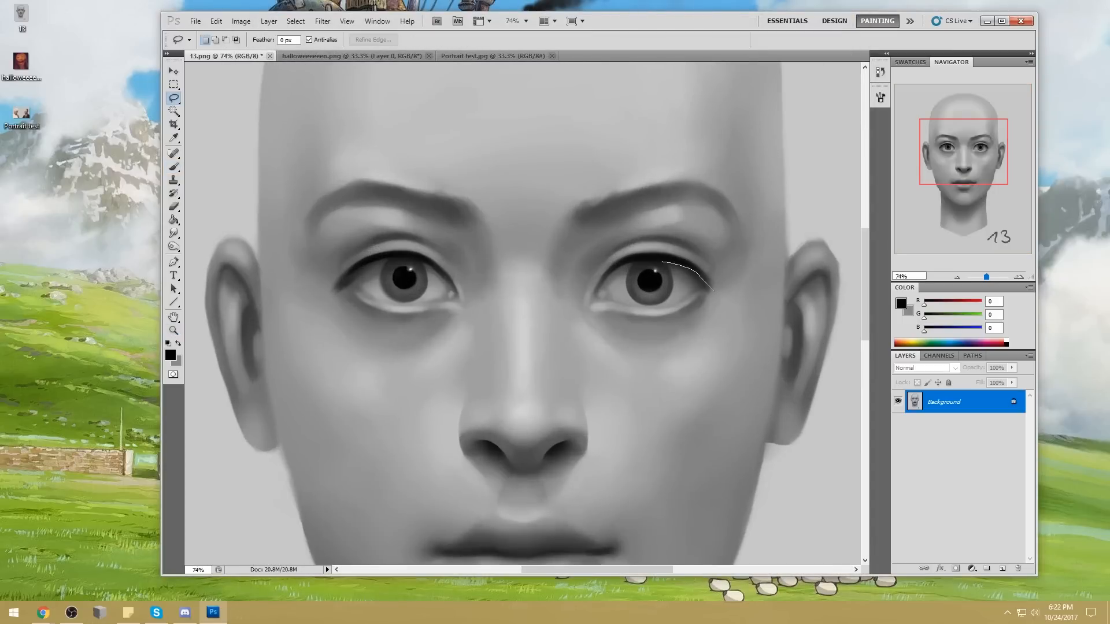
{"action": "mouse_move", "coordinate": [604, 285]}
{"action": "left_mouse_down"}
{"action": "mouse_move", "coordinate": [569, 270]}
{"action": "mouse_move", "coordinate": [714, 229]}
{"action": "mouse_move", "coordinate": [717, 289]}
{"action": "left_mouse_up"}
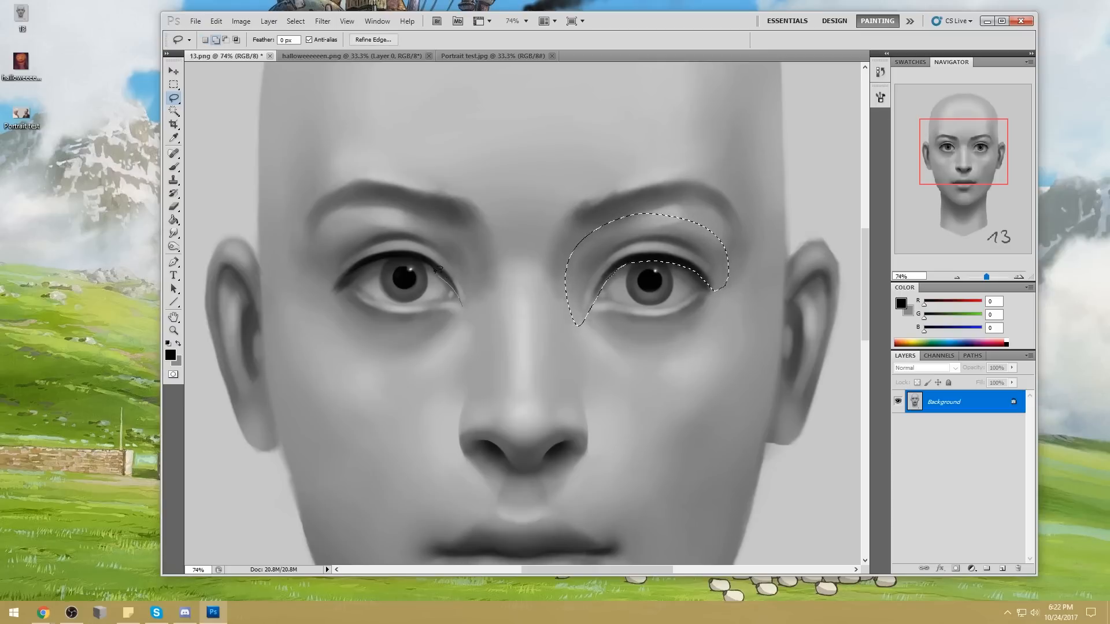
{"action": "mouse_move", "coordinate": [465, 304]}
{"action": "left_mouse_down"}
{"action": "mouse_move", "coordinate": [354, 279]}
{"action": "mouse_move", "coordinate": [354, 213]}
{"action": "mouse_move", "coordinate": [475, 329]}
{"action": "left_mouse_up"}
{"action": "mouse_move", "coordinate": [437, 215]}
{"action": "left_mouse_down"}
{"action": "mouse_move", "coordinate": [313, 266]}
{"action": "mouse_move", "coordinate": [277, 226]}
{"action": "left_mouse_up"}
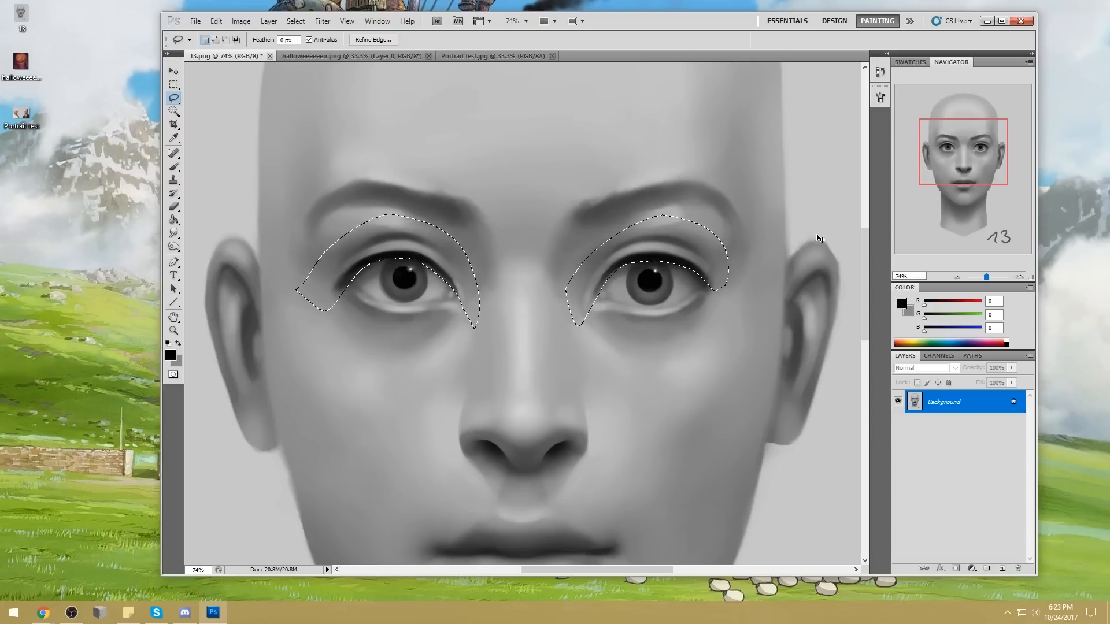
Step: Copy the selected upper lids to a new layer and nudge it down 5 px
{"action": "key", "text": "ctrl+j"}
{"action": "key", "text": "v"}
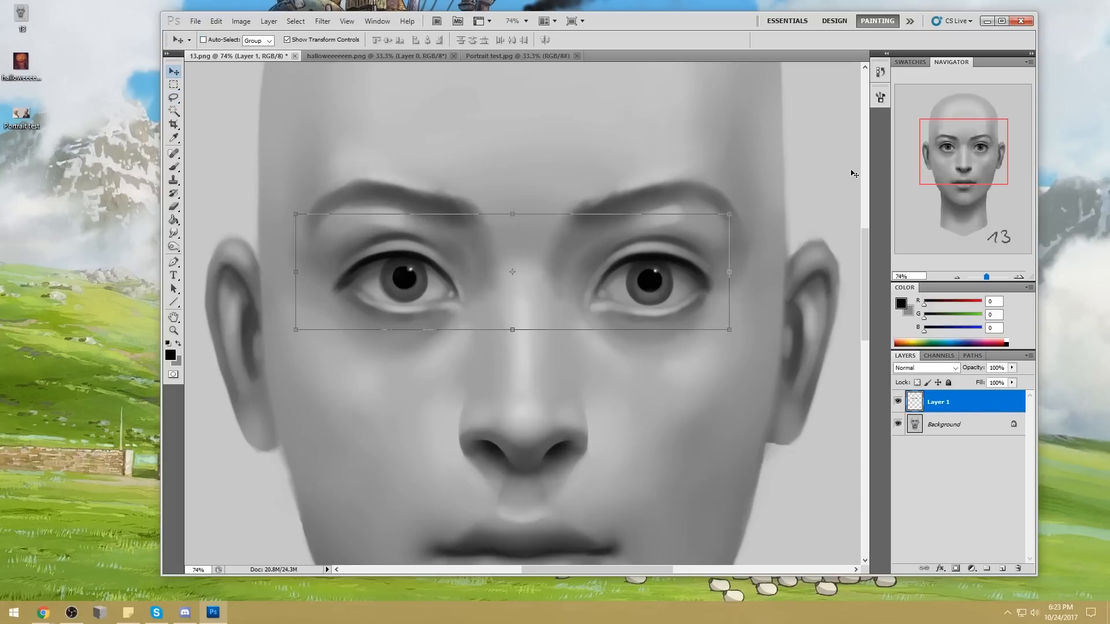
{"action": "key", "text": "Down"}
{"action": "key", "text": "Down"}
{"action": "key", "text": "Down"}
{"action": "key", "text": "Down"}
{"action": "key", "text": "Down"}
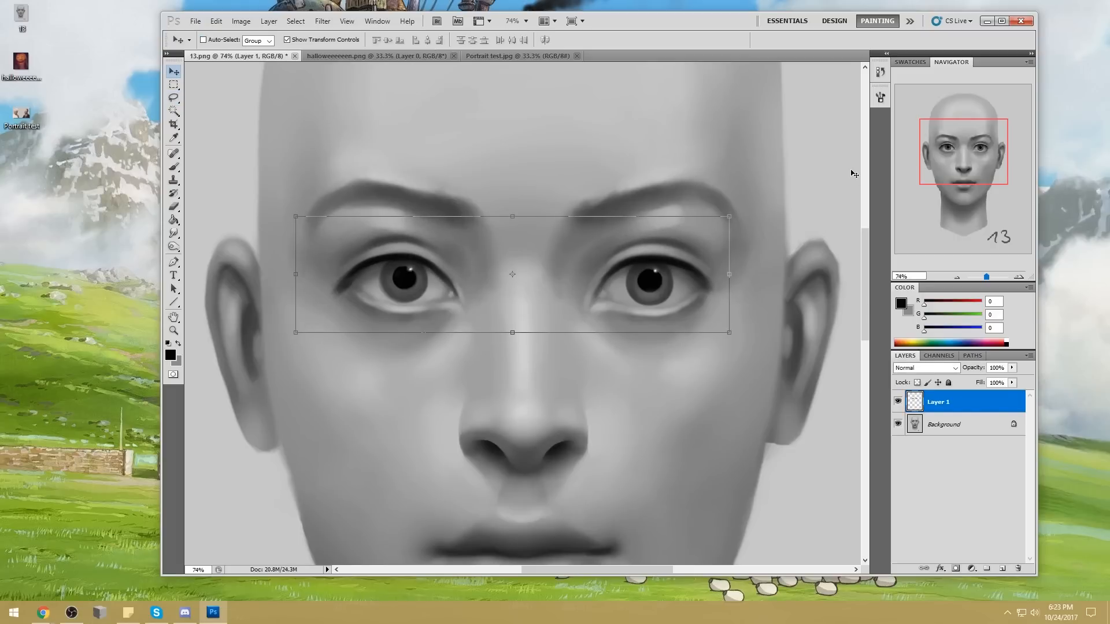
Step: Blend the edges of the lowered lids on Layer 1 with a 100 px Eraser
{"action": "key", "text": "e"}
{"action": "right_click", "coordinate": [676, 203]}
{"action": "left_click_drag", "start_coordinate": [706, 230], "coordinate": [718, 229]}
{"action": "key", "text": "Return"}
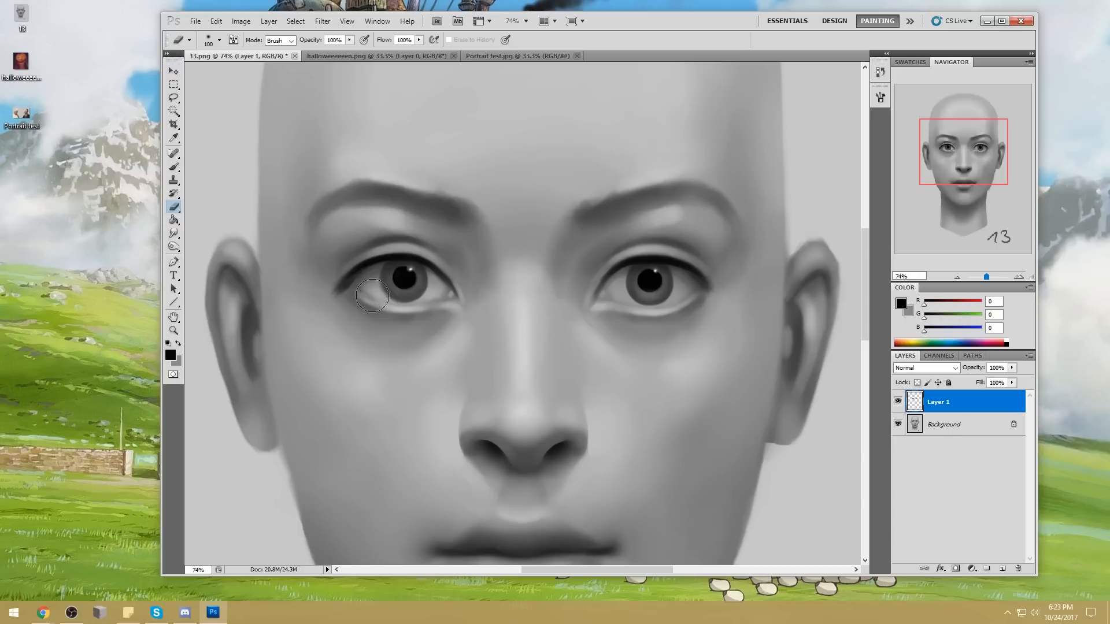
{"action": "key", "text": "ctrl+0"}
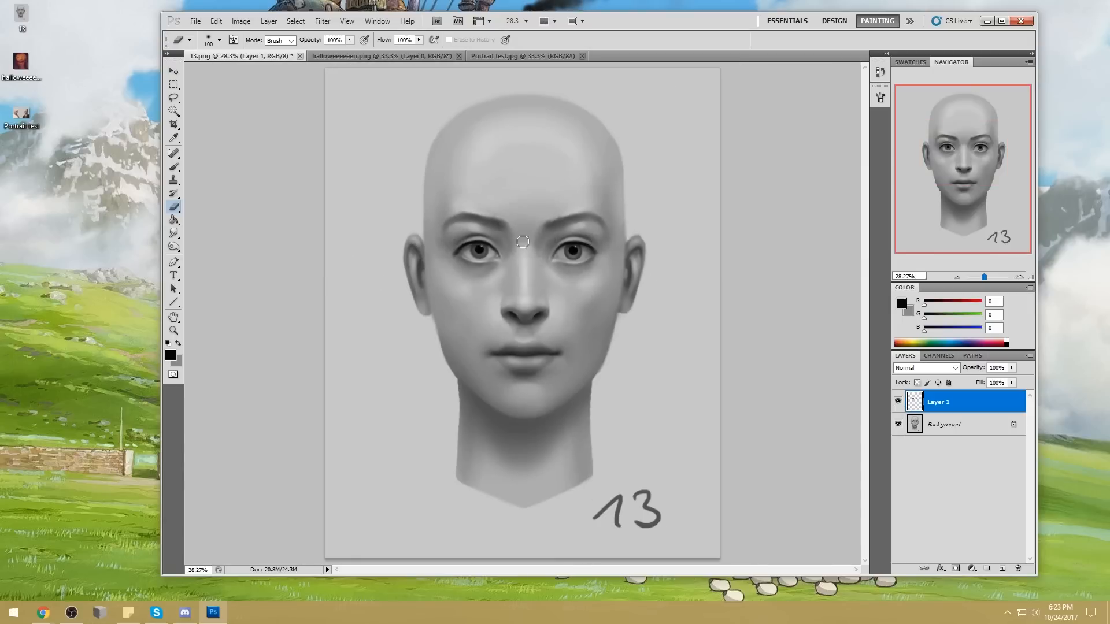
Step: Compare the face with and without Layer 1 and merge it down into the Background
{"action": "left_click", "coordinate": [898, 403]}
{"action": "left_click", "coordinate": [899, 403]}
{"action": "left_click", "coordinate": [898, 403]}
{"action": "left_click", "coordinate": [899, 402]}
{"action": "left_click", "coordinate": [899, 403]}
{"action": "left_click", "coordinate": [898, 402]}
{"action": "right_click", "coordinate": [951, 410]}
{"action": "left_click", "coordinate": [983, 367]}
Step: Brush sampled greys around the outer corner of the left-hand eye with a 200 px Lighten brush at 42% opacity
{"action": "key", "text": "b"}
{"action": "left_click", "coordinate": [461, 255], "text": "alt"}
{"action": "key", "text": "bracketright"}
{"action": "key", "text": "bracketright"}
{"action": "key", "text": "bracketright"}
{"action": "key", "text": "bracketright"}
{"action": "left_click", "coordinate": [458, 245], "text": "alt"}
{"action": "left_click", "coordinate": [457, 248], "text": "alt"}
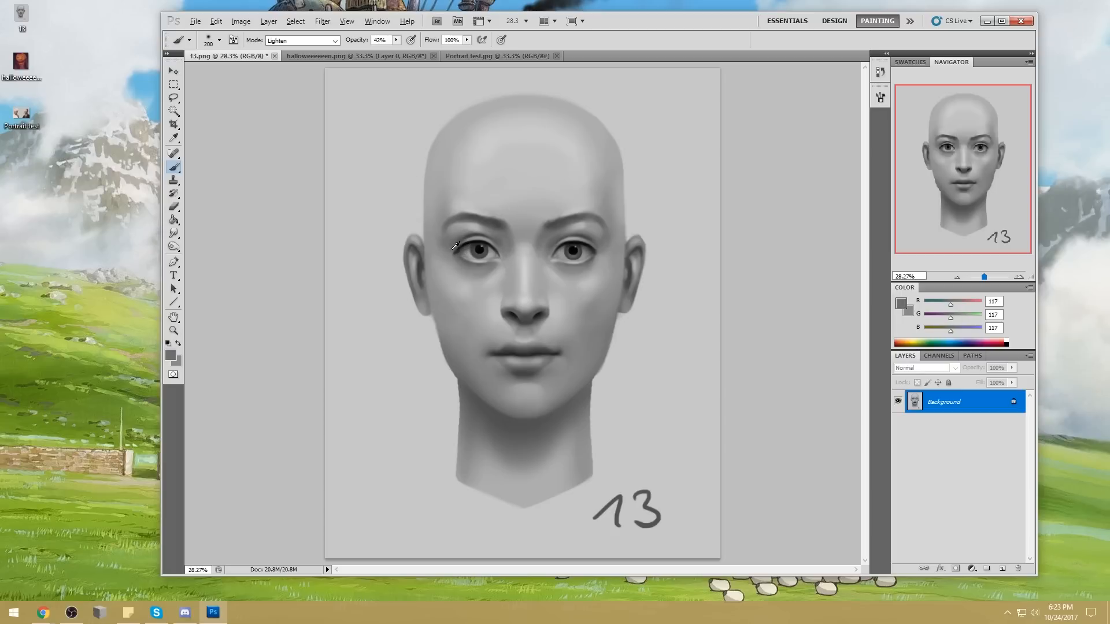
Step: Set the brush to Normal mode and shade around the left-hand eye with sampled dark tones, enlarging the brush to 400 px
{"action": "left_click", "coordinate": [309, 41]}
{"action": "left_click", "coordinate": [301, 52]}
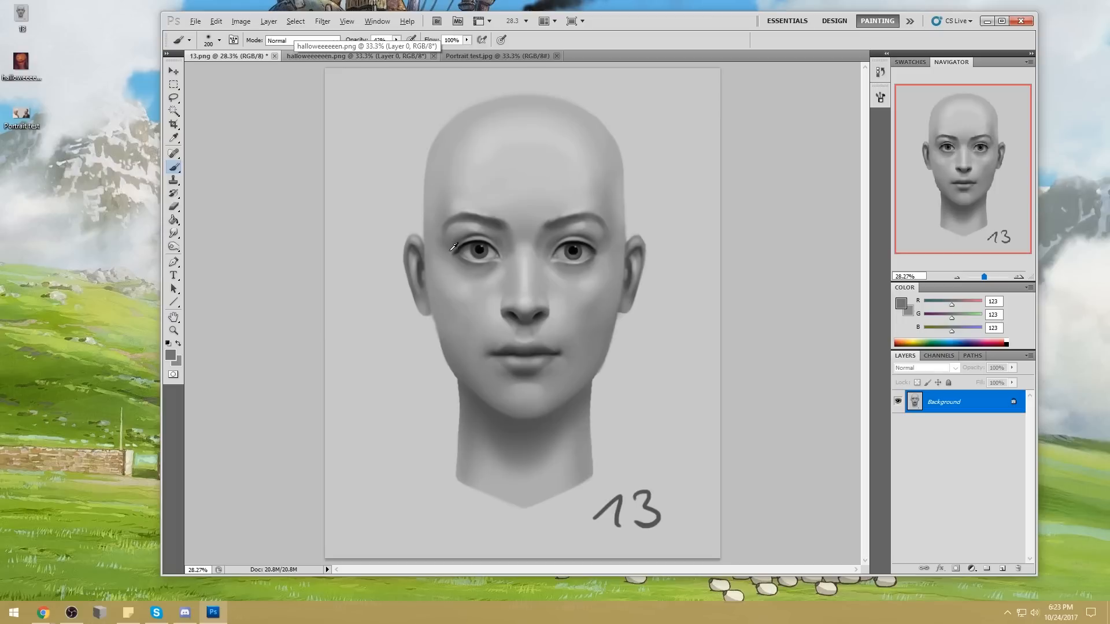
{"action": "left_click", "coordinate": [451, 254], "text": "alt"}
{"action": "left_click", "coordinate": [460, 245], "text": "alt"}
{"action": "left_click", "coordinate": [460, 247], "text": "alt"}
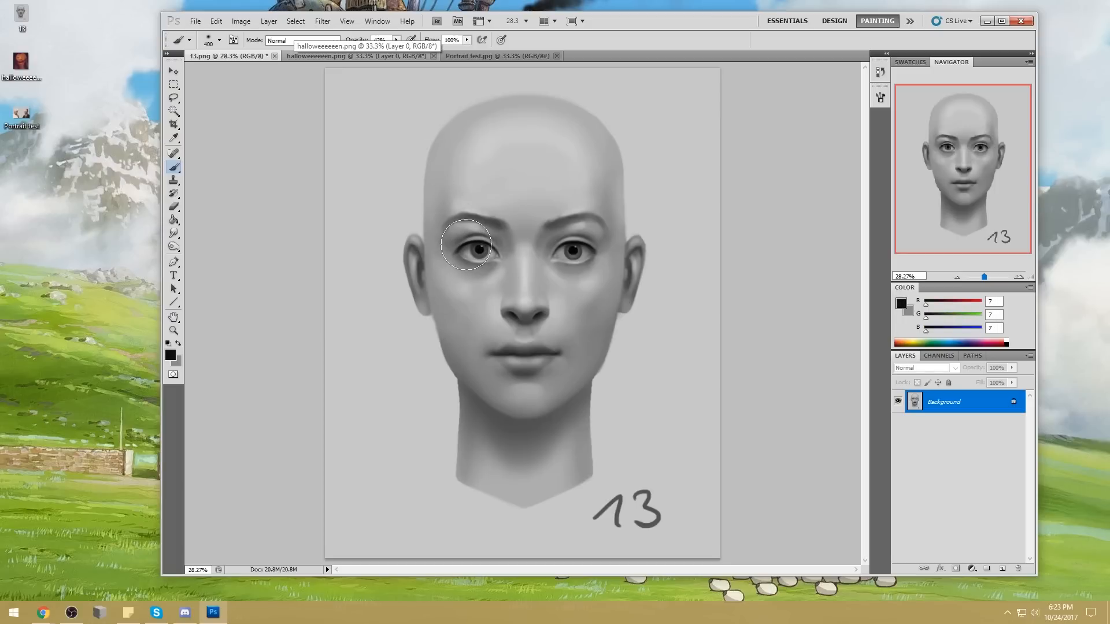
{"action": "key", "text": "bracketright"}
{"action": "key", "text": "bracketright"}
{"action": "key", "text": "bracketright"}
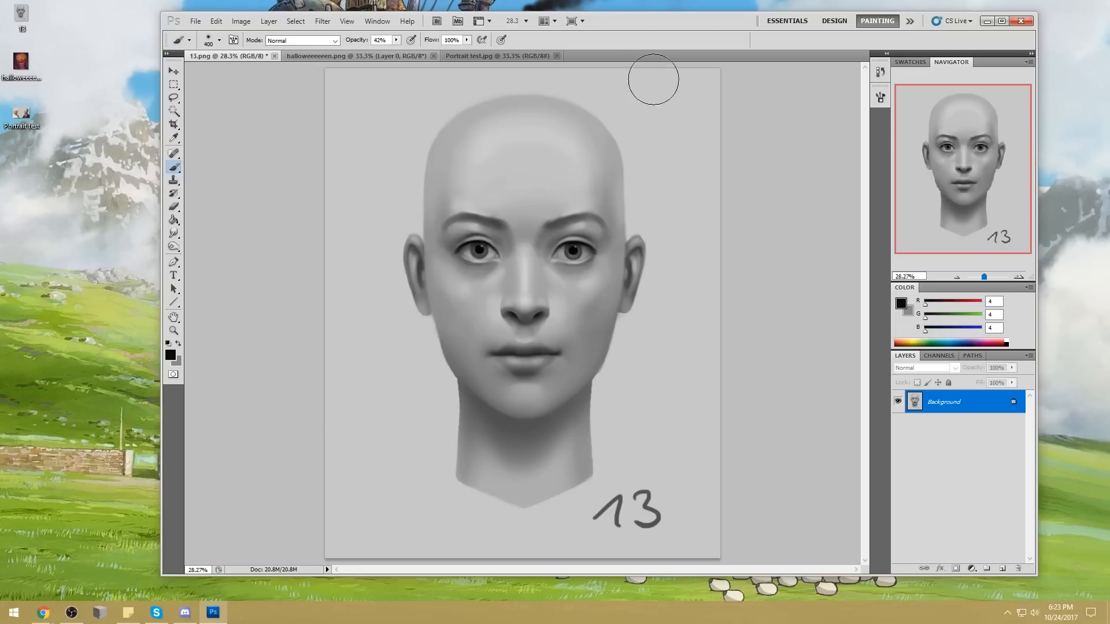
Step: Set the brush to Darken mode at 29% opacity and shade softly around the eyes with sampled dark and light greys
{"action": "left_click", "coordinate": [396, 40]}
{"action": "left_click_drag", "start_coordinate": [393, 52], "coordinate": [385, 51]}
{"action": "left_click", "coordinate": [301, 41]}
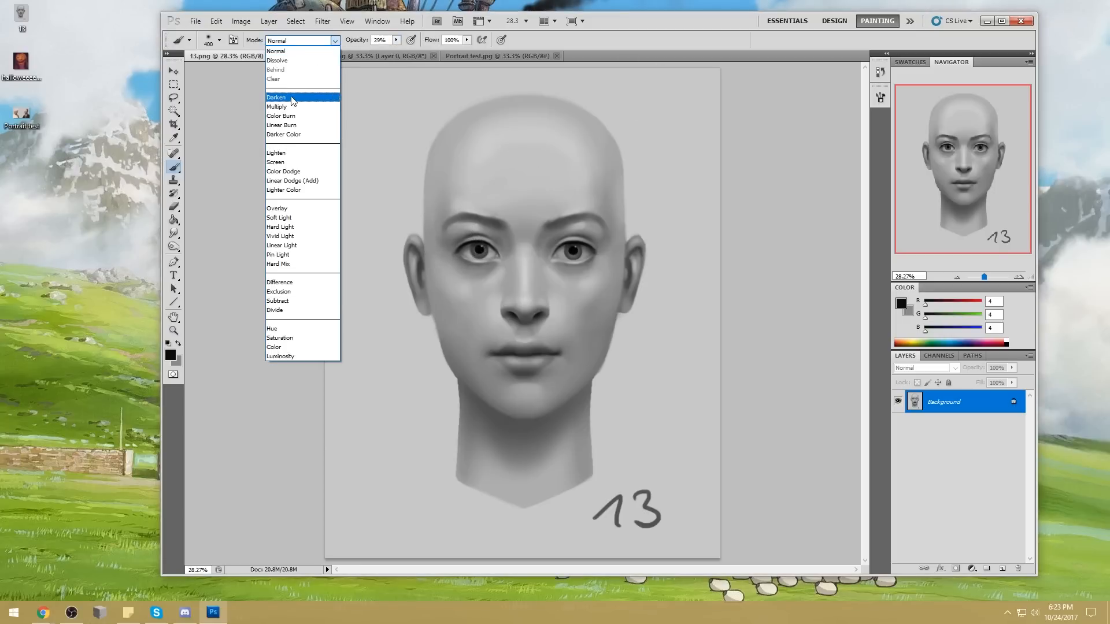
{"action": "left_click", "coordinate": [283, 99]}
{"action": "left_click", "coordinate": [477, 232], "text": "alt"}
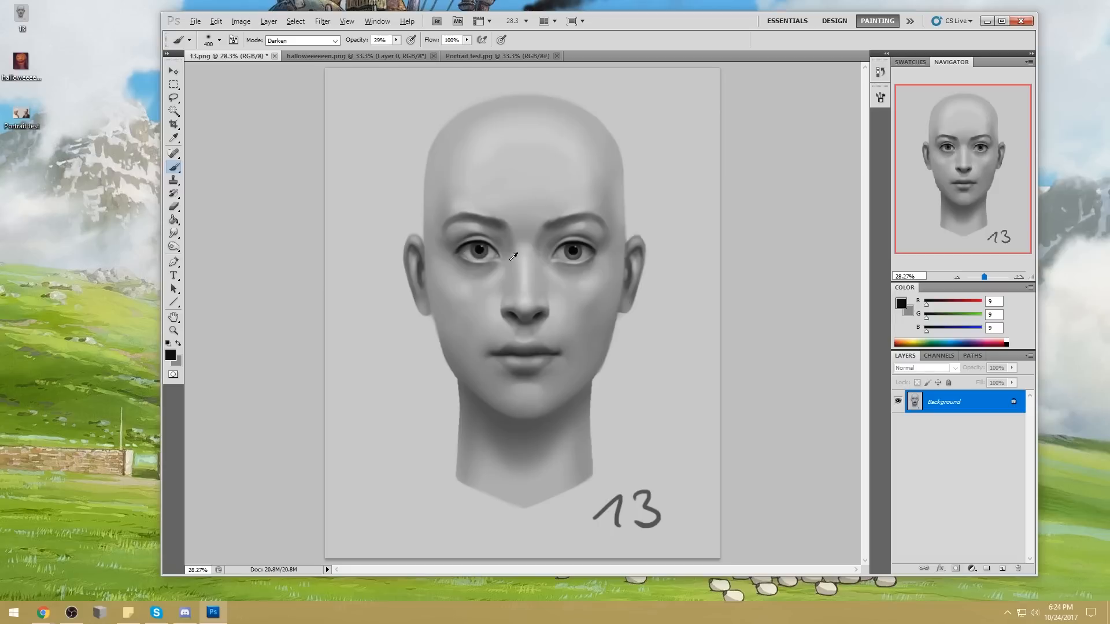
{"action": "left_click", "coordinate": [567, 280], "text": "alt"}
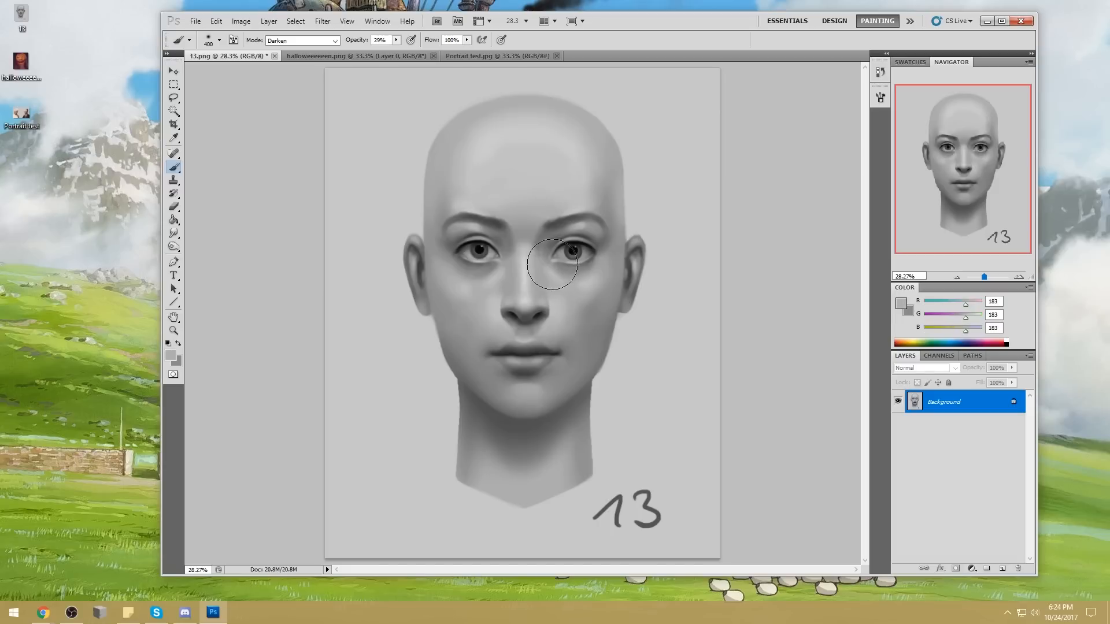
Step: Set the brush to Normal mode at 56% opacity, retouch around the right-hand eye with sampled tones, and reduce the brush to 175 px
{"action": "left_click_drag", "start_coordinate": [396, 40], "coordinate": [412, 53]}
{"action": "left_click", "coordinate": [310, 41]}
{"action": "left_click", "coordinate": [310, 52]}
{"action": "left_click", "coordinate": [565, 265], "text": "alt"}
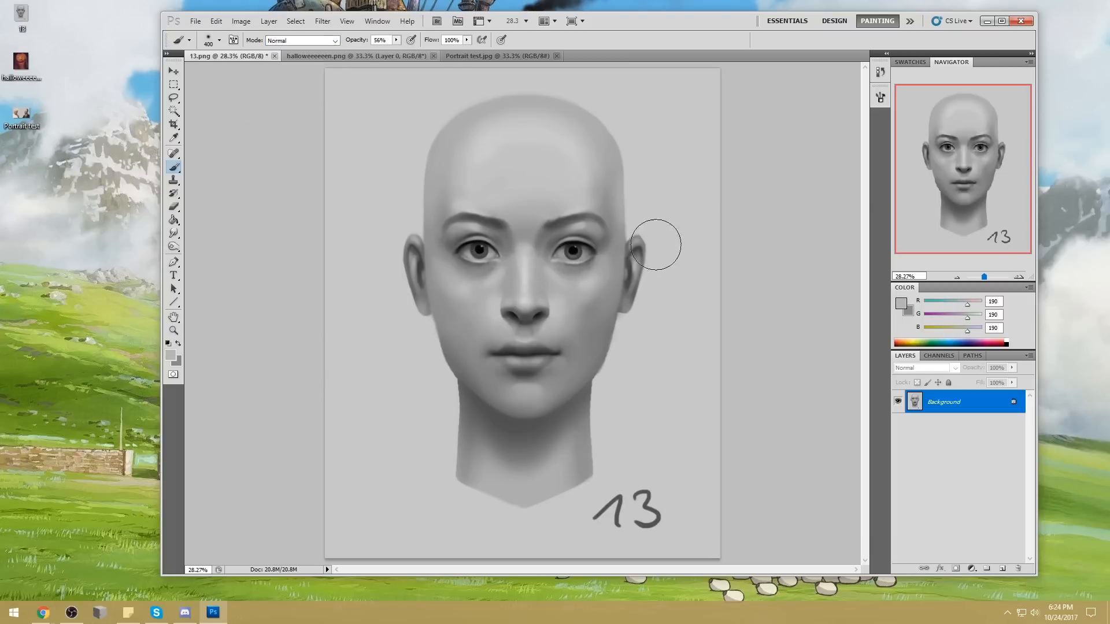
{"action": "left_click", "coordinate": [581, 239], "text": "alt"}
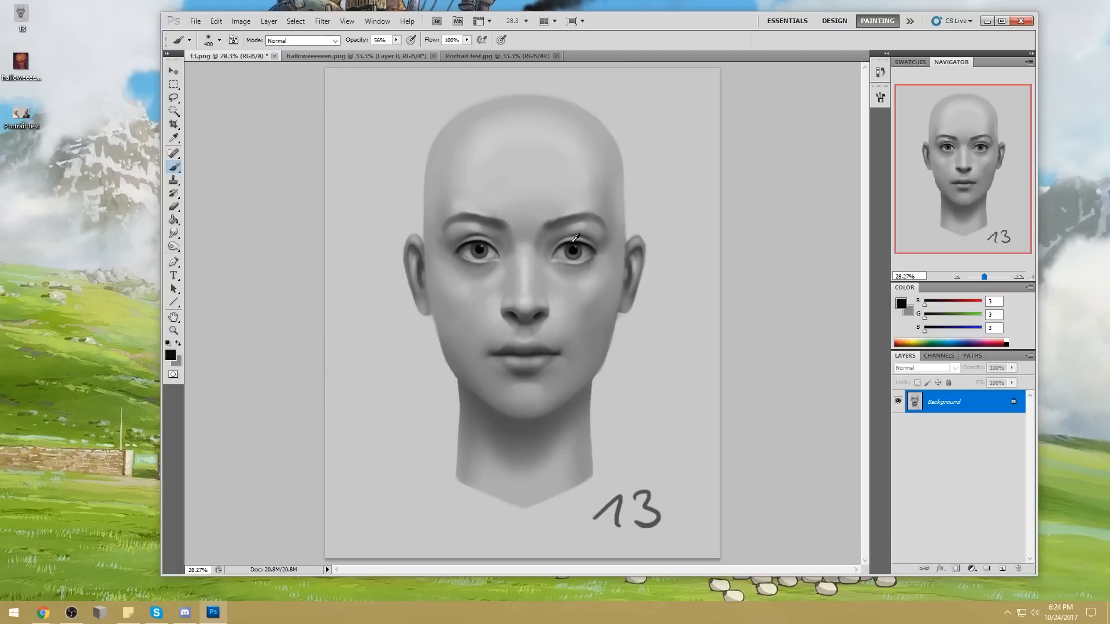
{"action": "key", "text": "bracketleft"}
{"action": "key", "text": "bracketleft"}
{"action": "key", "text": "bracketleft"}
Step: Copy the whole finished canvas, return to the original 13.png history state, and paste the copy in place as a new layer
{"action": "key", "text": "ctrl+a"}
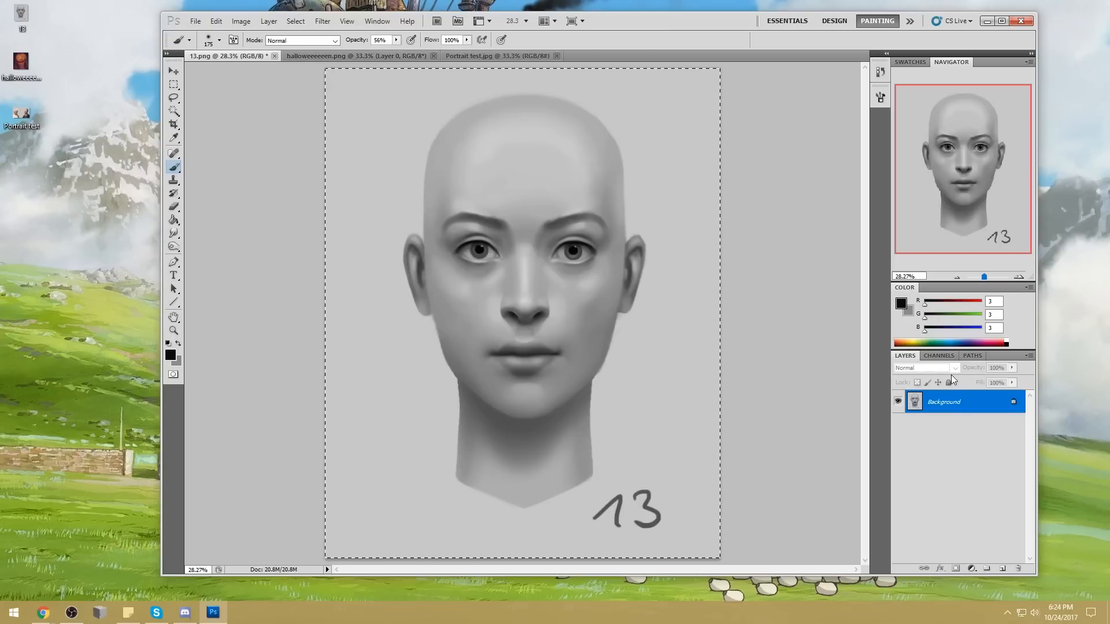
{"action": "left_click", "coordinate": [880, 72]}
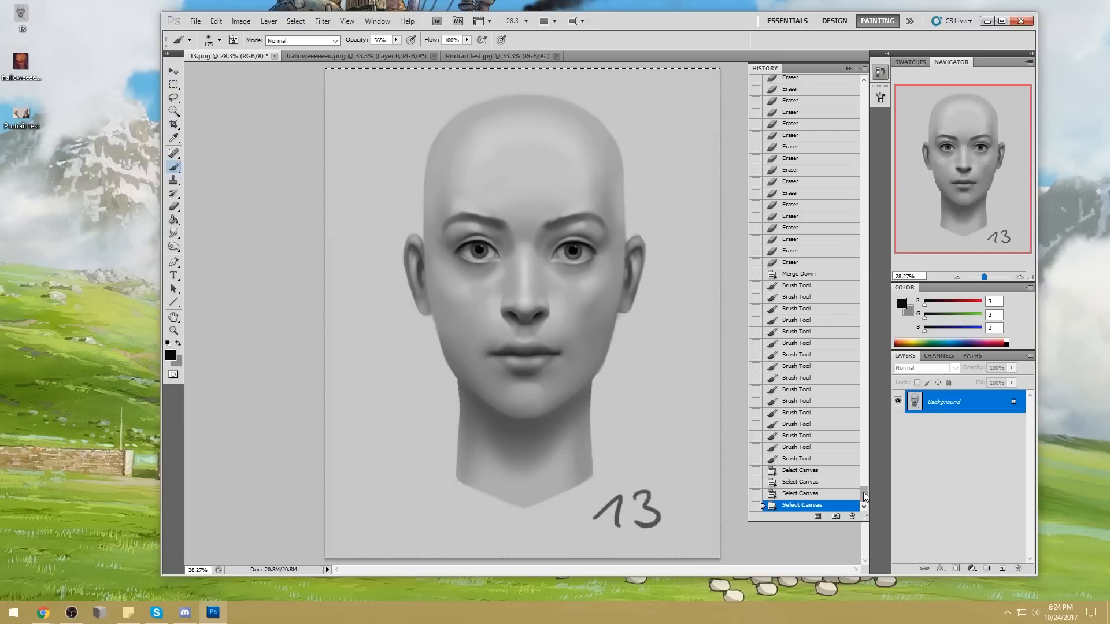
{"action": "left_click_drag", "start_coordinate": [865, 494], "coordinate": [865, 90]}
{"action": "left_click", "coordinate": [820, 86]}
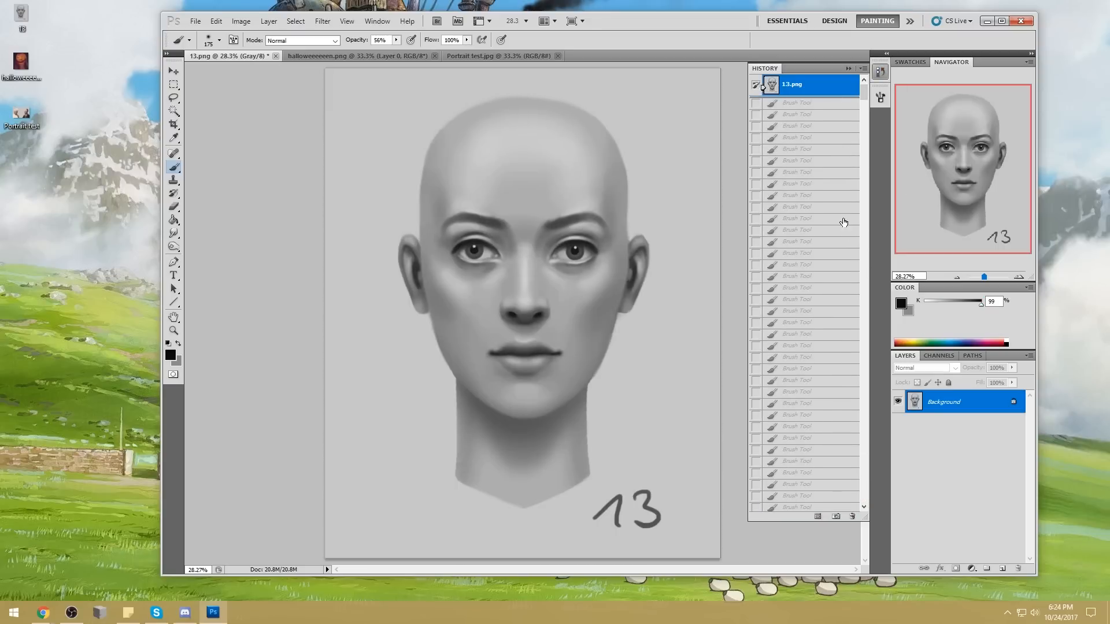
{"action": "key", "text": "ctrl+j"}
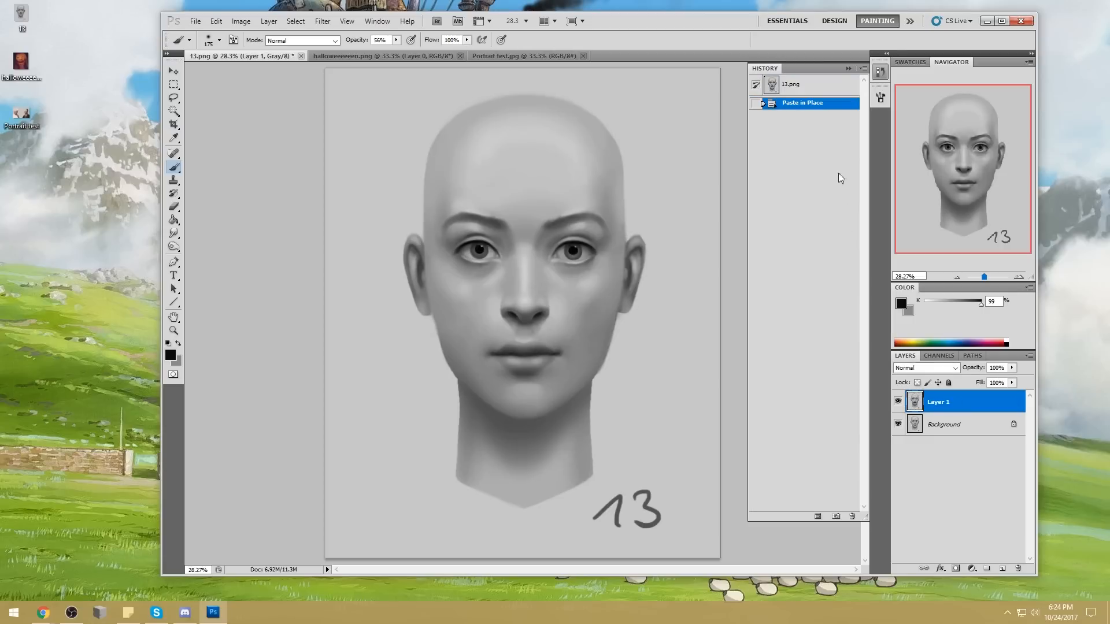
{"action": "left_click", "coordinate": [848, 68]}
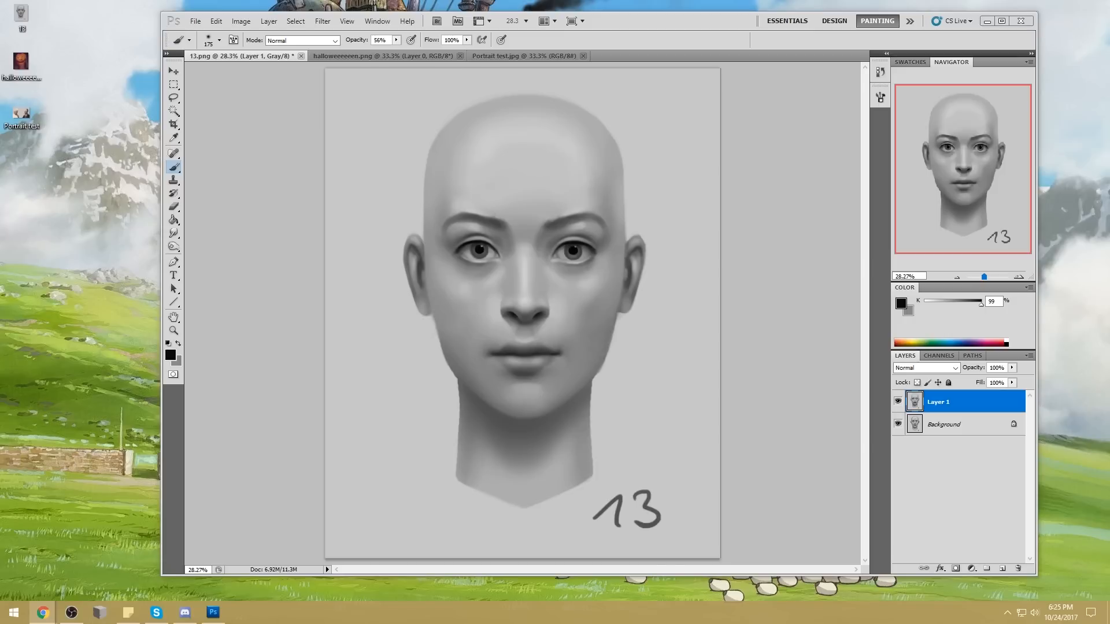
Step: Flip the canvas horizontally, compare Layer 1 with the original Background, and flip the canvas back
{"action": "left_click_drag", "start_coordinate": [724, 23], "coordinate": [698, 31]}
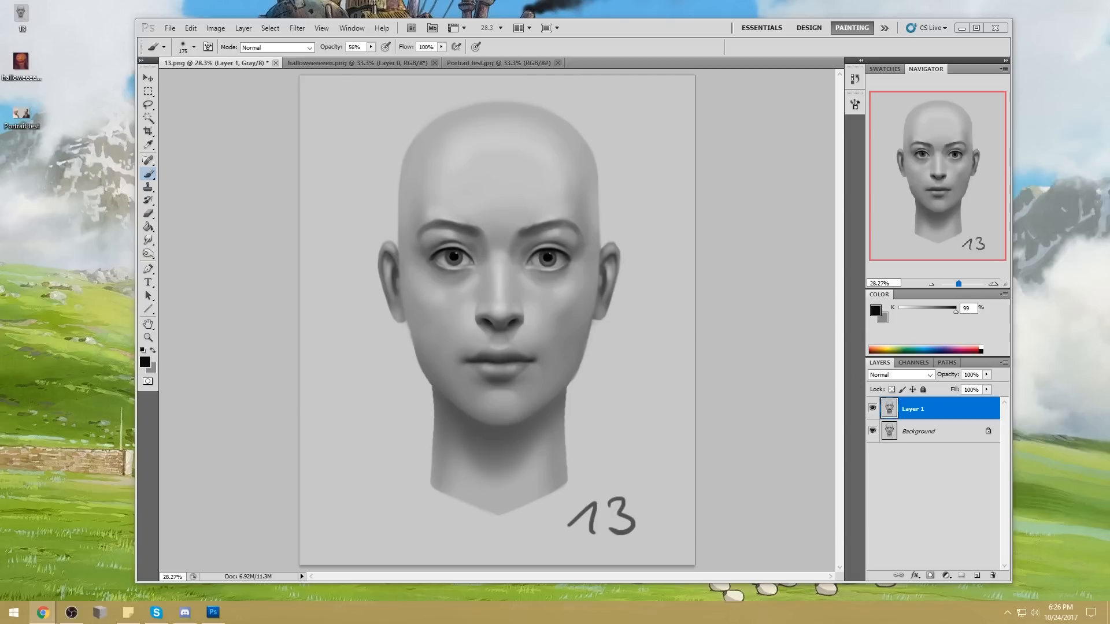
{"action": "key", "text": "ctrl+shift+h"}
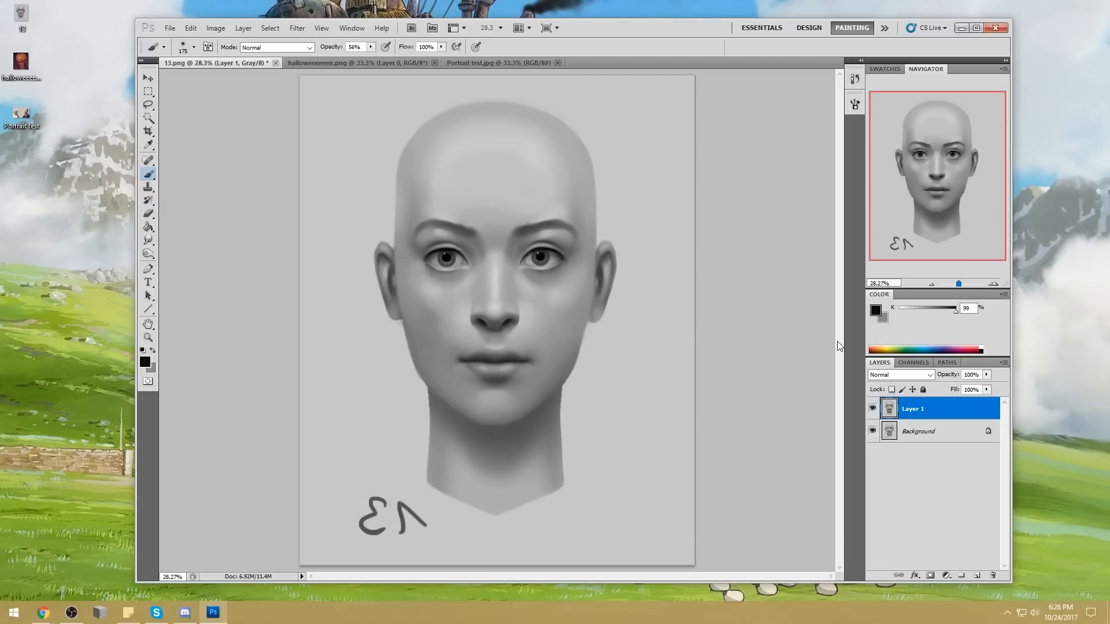
{"action": "left_click", "coordinate": [873, 409]}
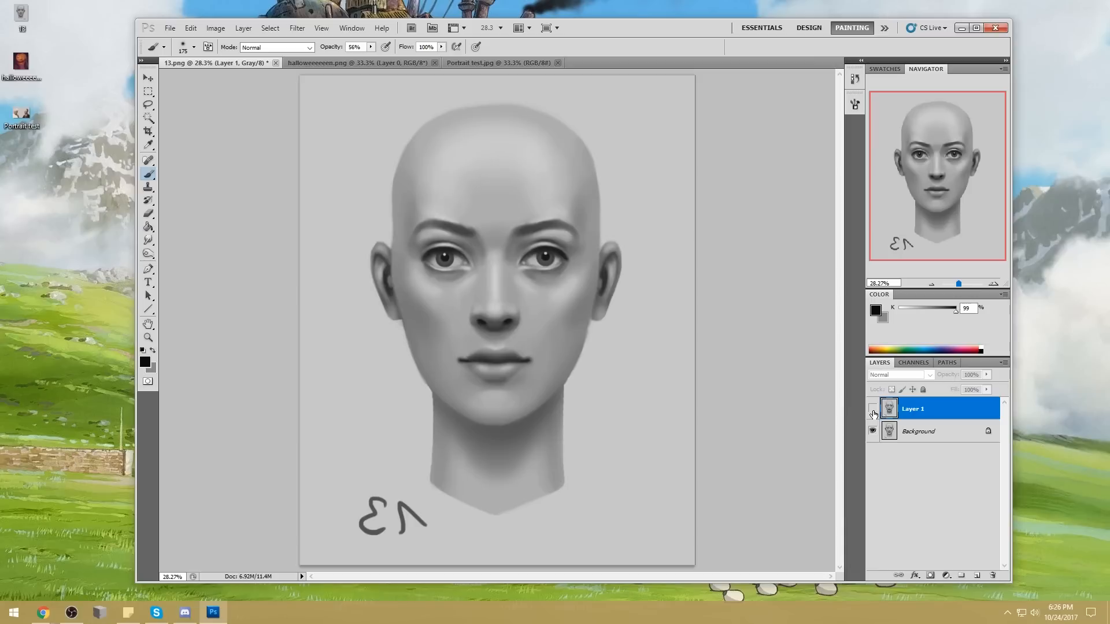
{"action": "left_click", "coordinate": [873, 410]}
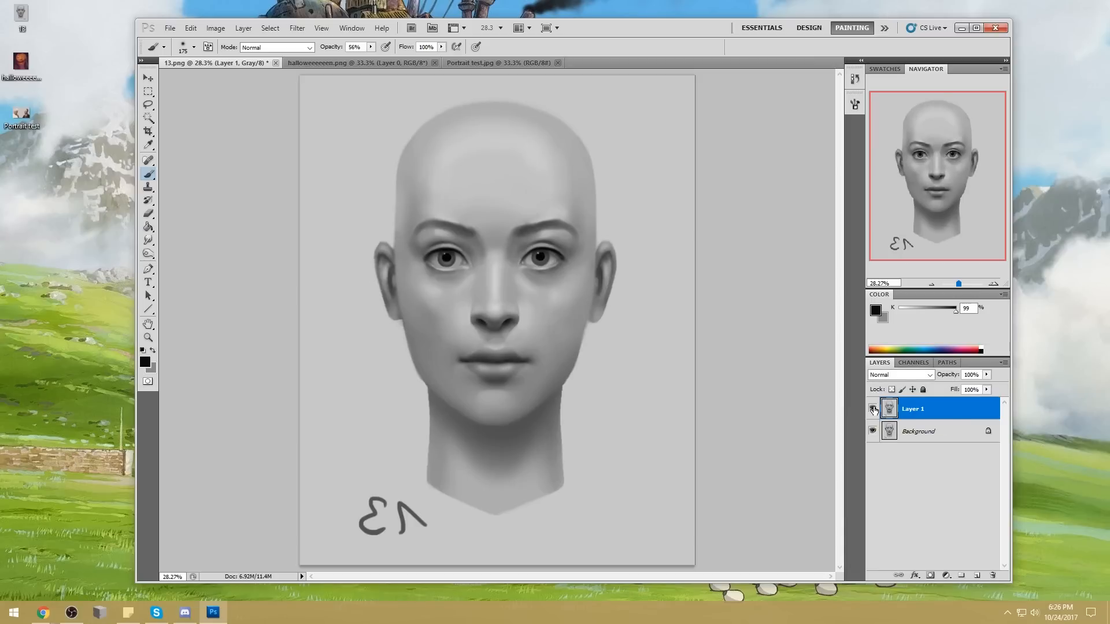
{"action": "left_click", "coordinate": [873, 410]}
{"action": "left_click", "coordinate": [873, 410]}
{"action": "key", "text": "h"}
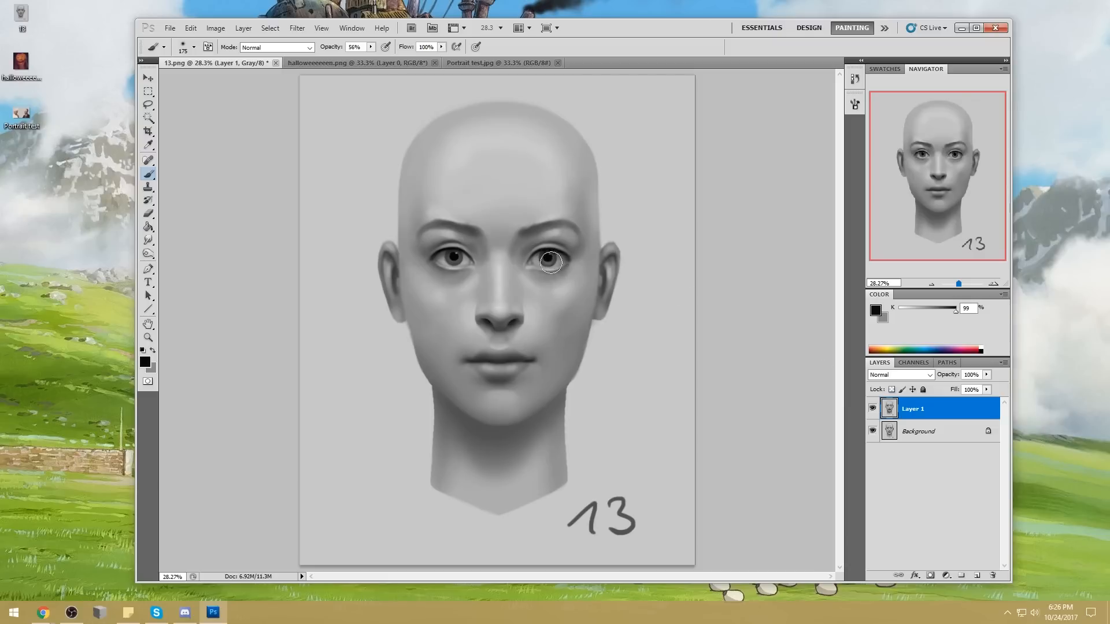
Step: Compare Layer 1 with the original Background over the whole face and close up at the mouth
{"action": "left_click", "coordinate": [872, 410]}
{"action": "left_click", "coordinate": [873, 409]}
{"action": "left_click", "coordinate": [873, 410]}
{"action": "left_click", "coordinate": [873, 410]}
{"action": "key", "text": "z"}
{"action": "left_click_drag", "start_coordinate": [425, 307], "coordinate": [580, 426]}
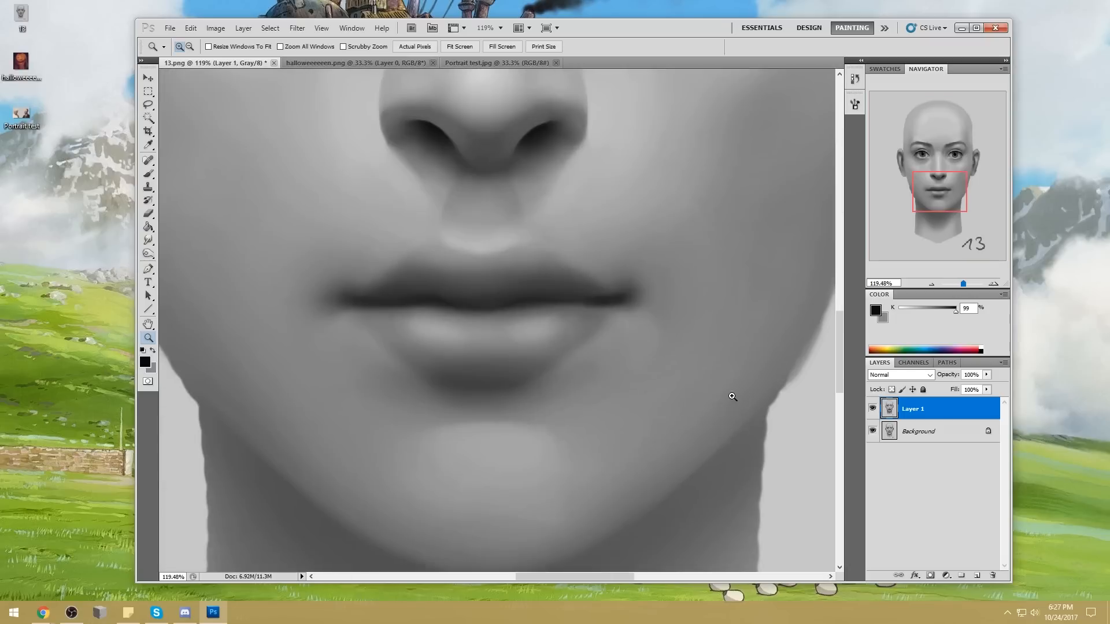
{"action": "left_click", "coordinate": [871, 410]}
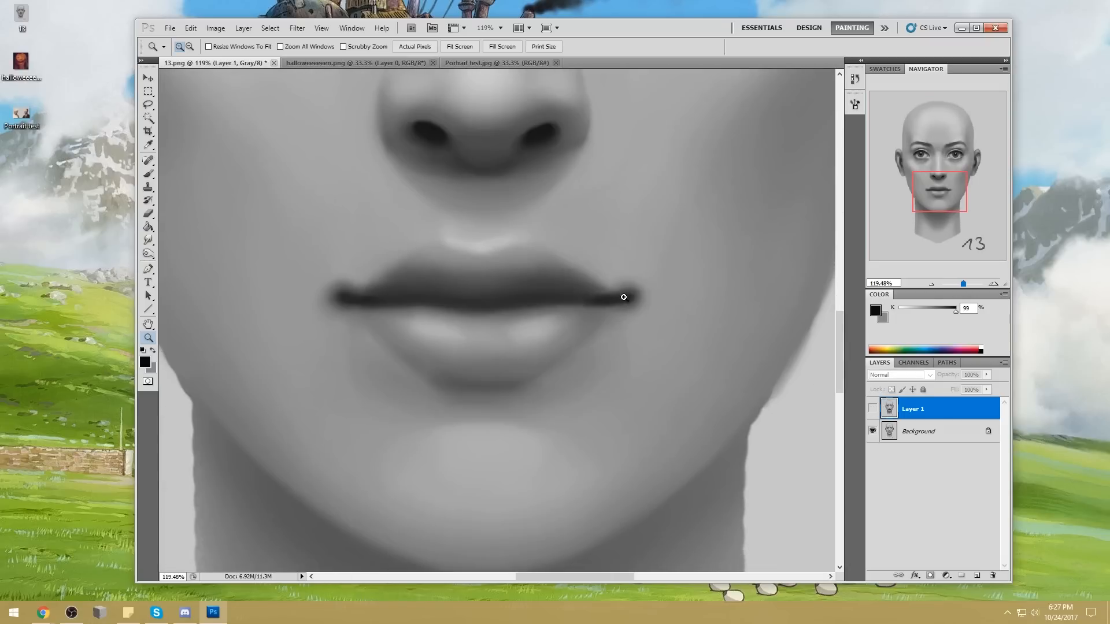
{"action": "key", "text": "ctrl+0"}
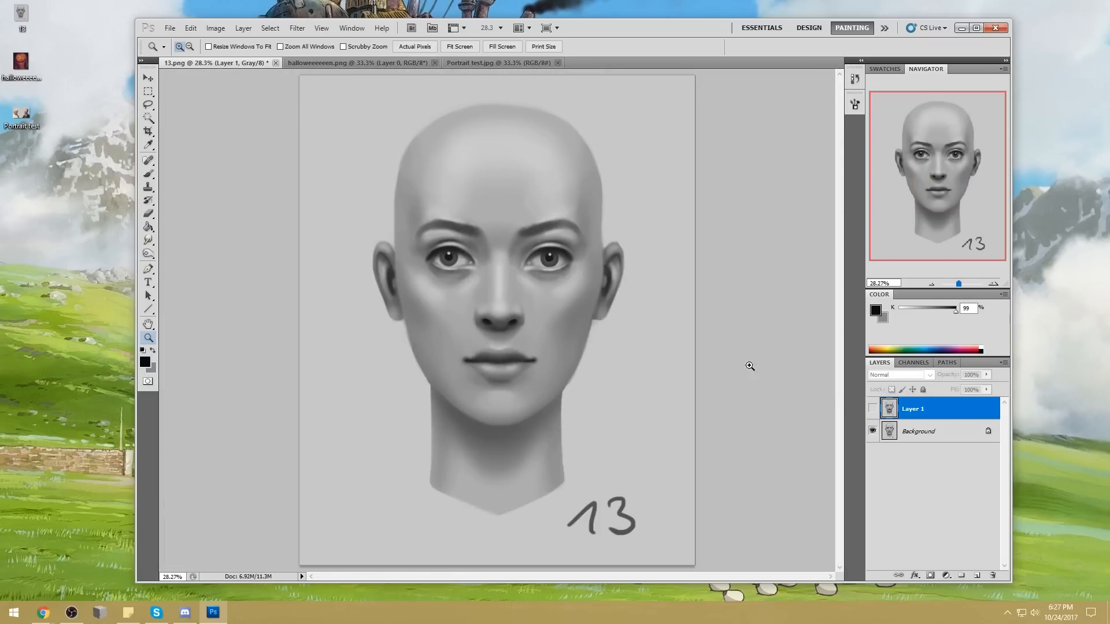
Step: Compare the nose on Layer 1 with the original Background close up, leaving Layer 1 visible
{"action": "left_click", "coordinate": [872, 410]}
{"action": "left_click_drag", "start_coordinate": [455, 293], "coordinate": [554, 365]}
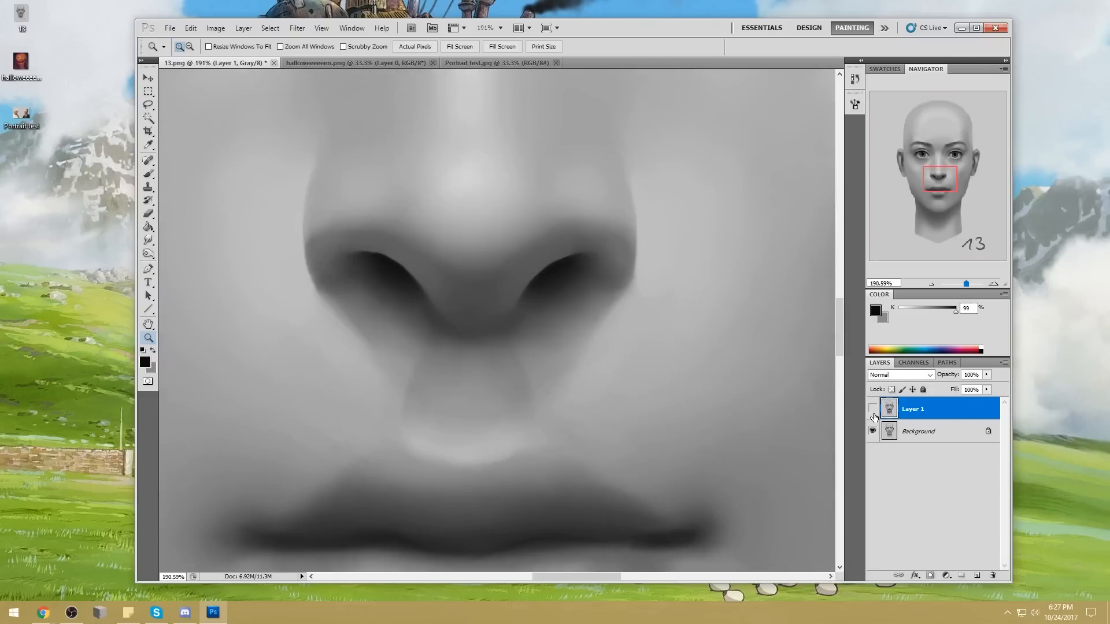
{"action": "left_click", "coordinate": [873, 409]}
{"action": "left_click", "coordinate": [873, 410]}
{"action": "left_click", "coordinate": [872, 410]}
{"action": "left_click", "coordinate": [873, 409]}
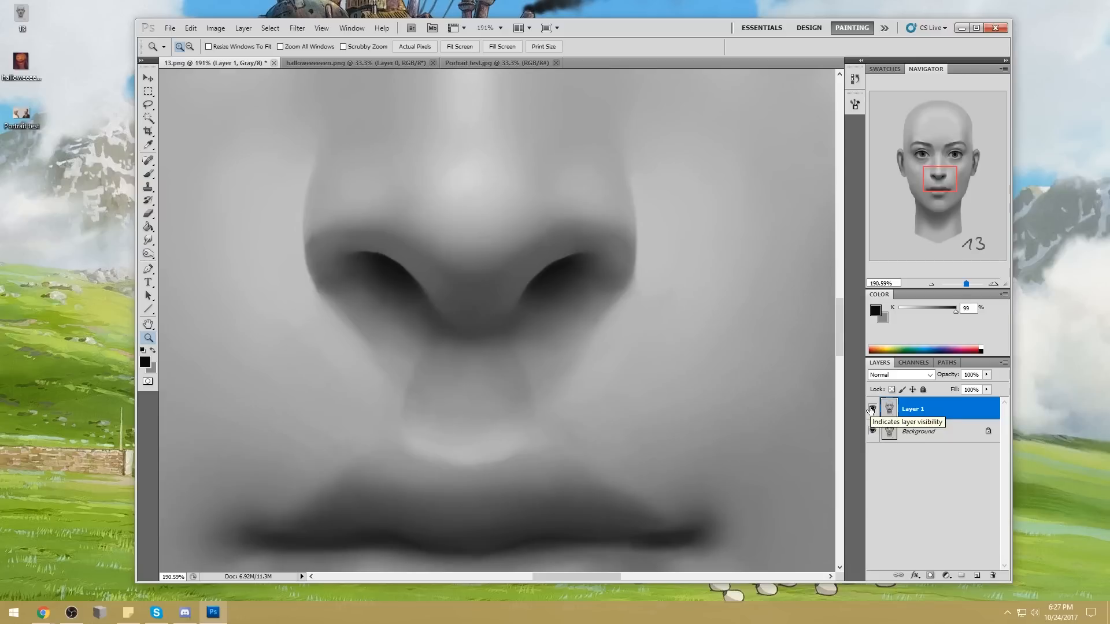
{"action": "key", "text": "ctrl+0"}
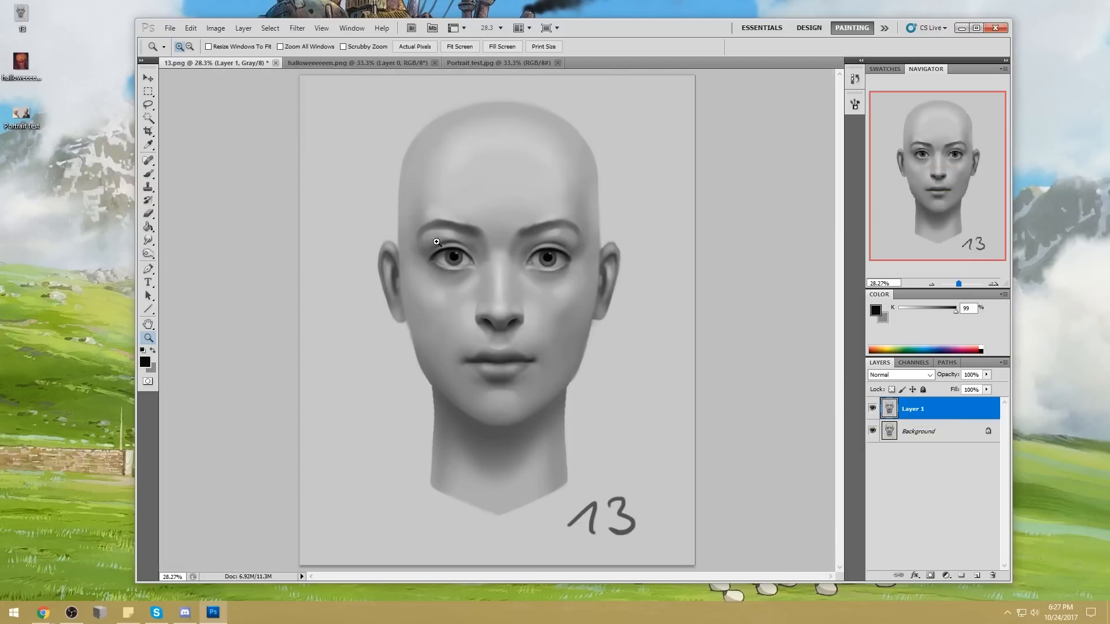
Step: Compare the corrected Layer 1 with the original Background at full view, leaving Layer 1 visible
{"action": "left_click", "coordinate": [873, 409]}
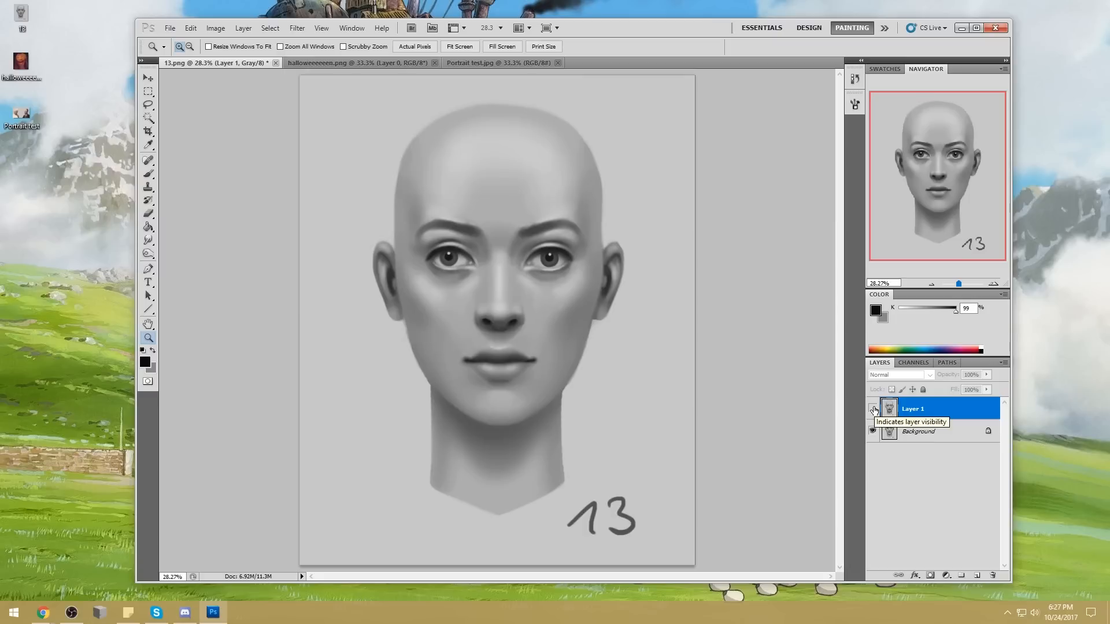
{"action": "left_click", "coordinate": [873, 409]}
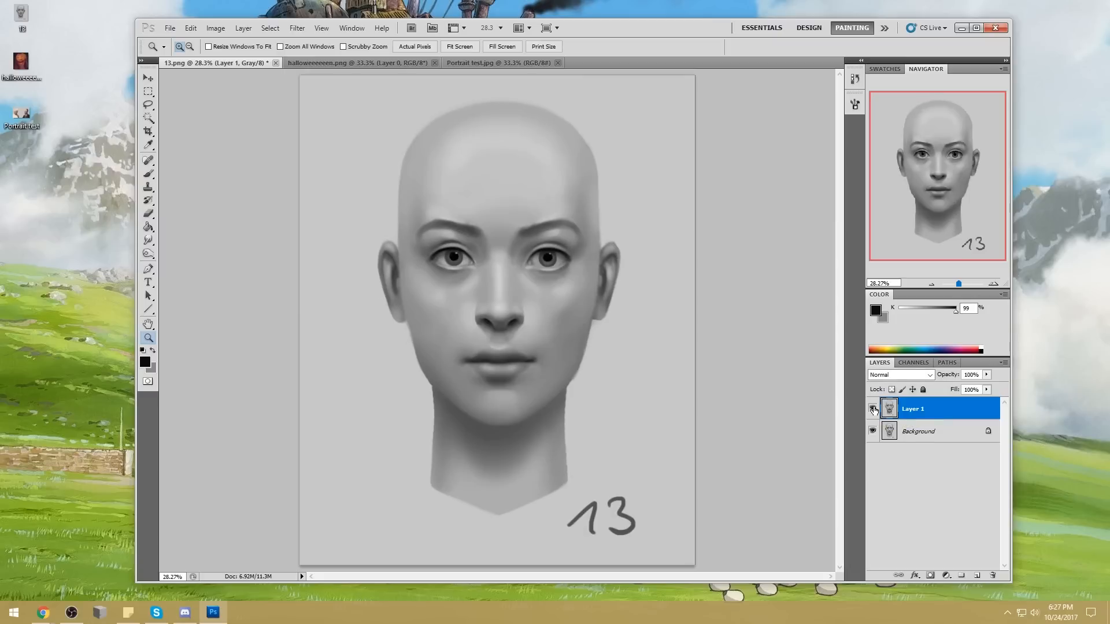
{"action": "left_click", "coordinate": [873, 409]}
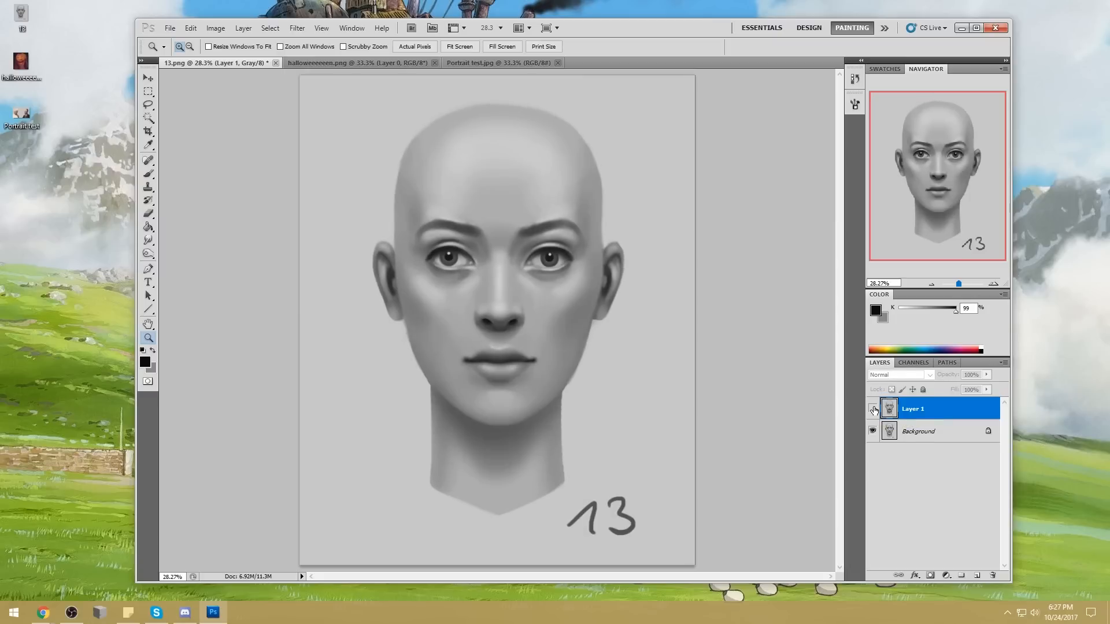
{"action": "left_click", "coordinate": [874, 410]}
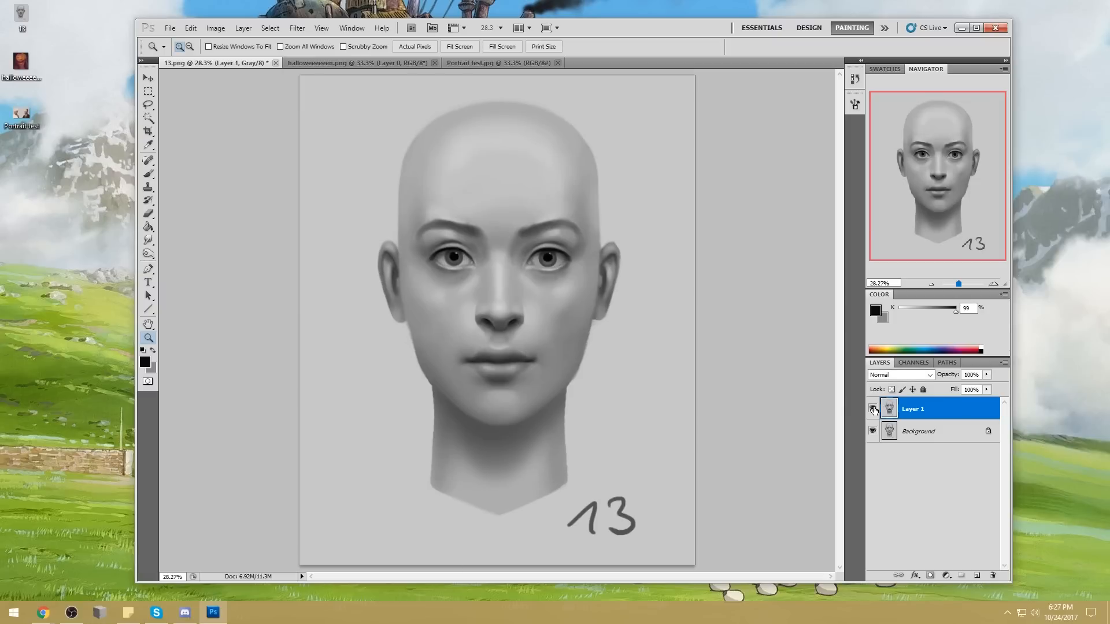
{"action": "key", "text": "alt+Tab"}
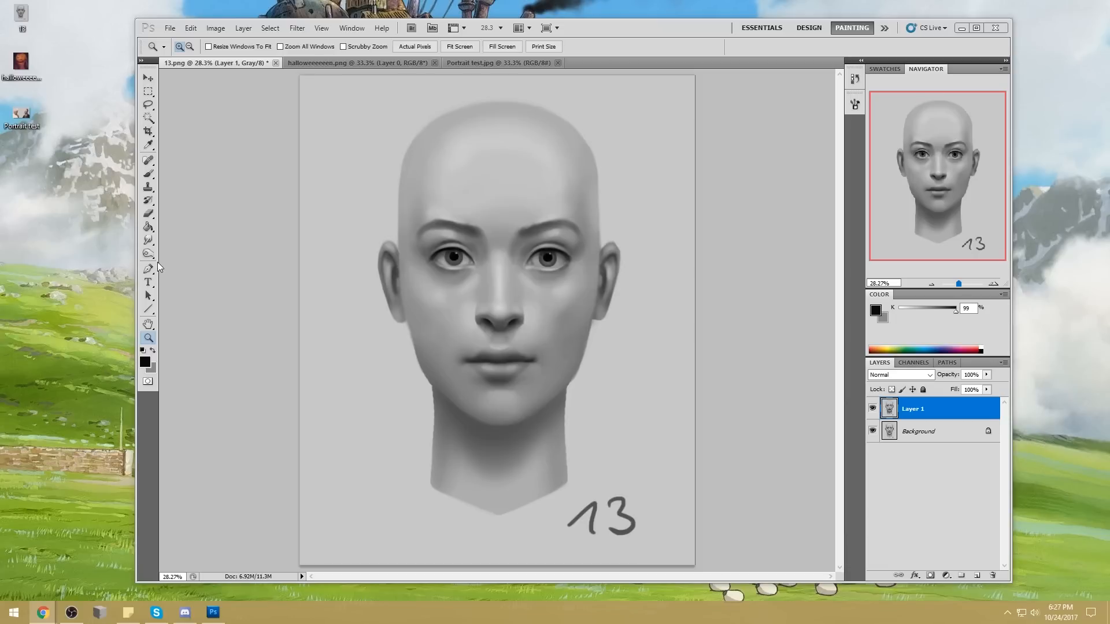
{"action": "left_click", "coordinate": [230, 178]}
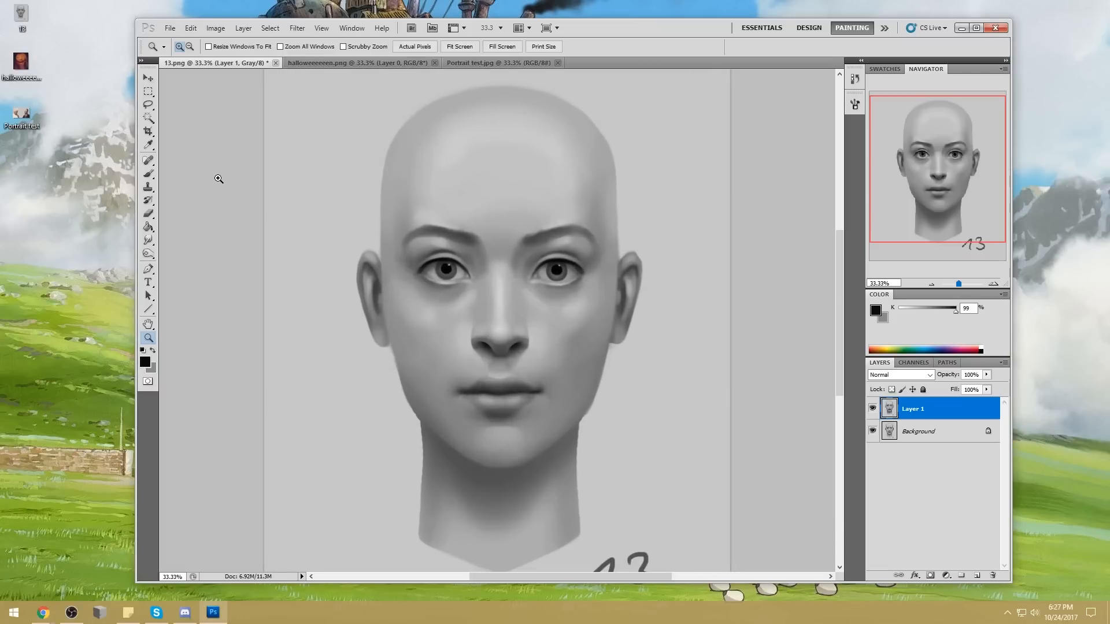
{"action": "key", "text": "ctrl+0"}
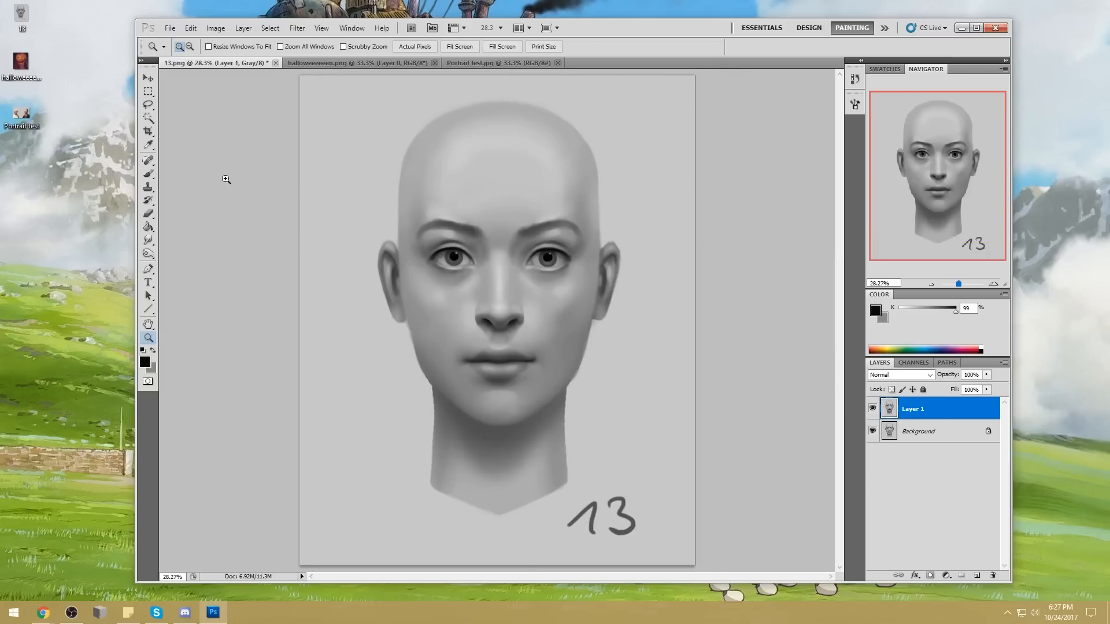
{"action": "key", "text": "b"}
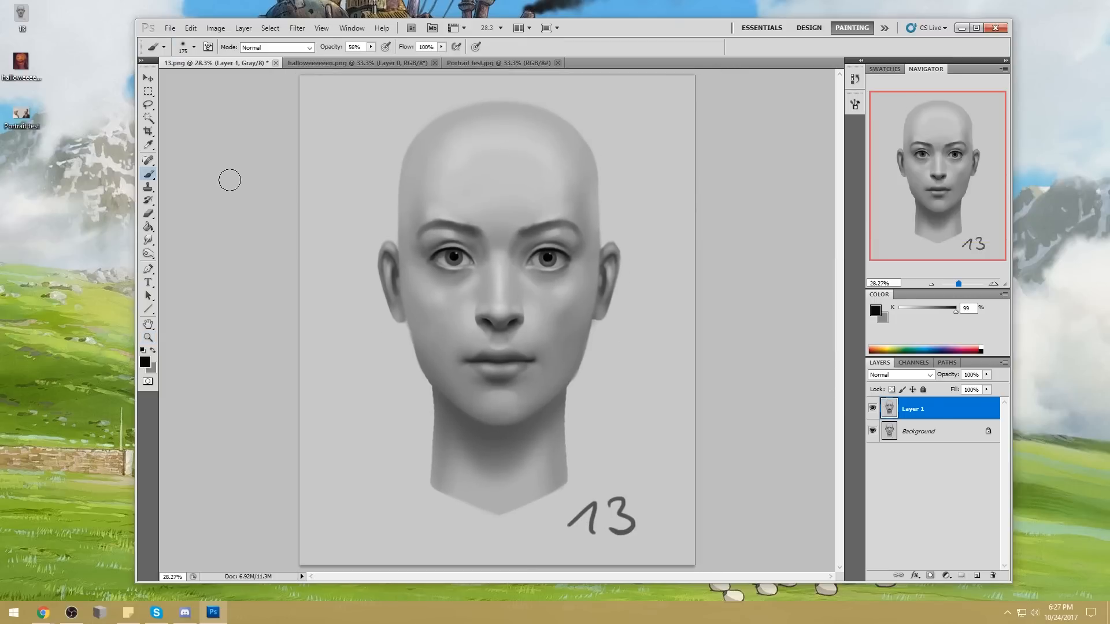
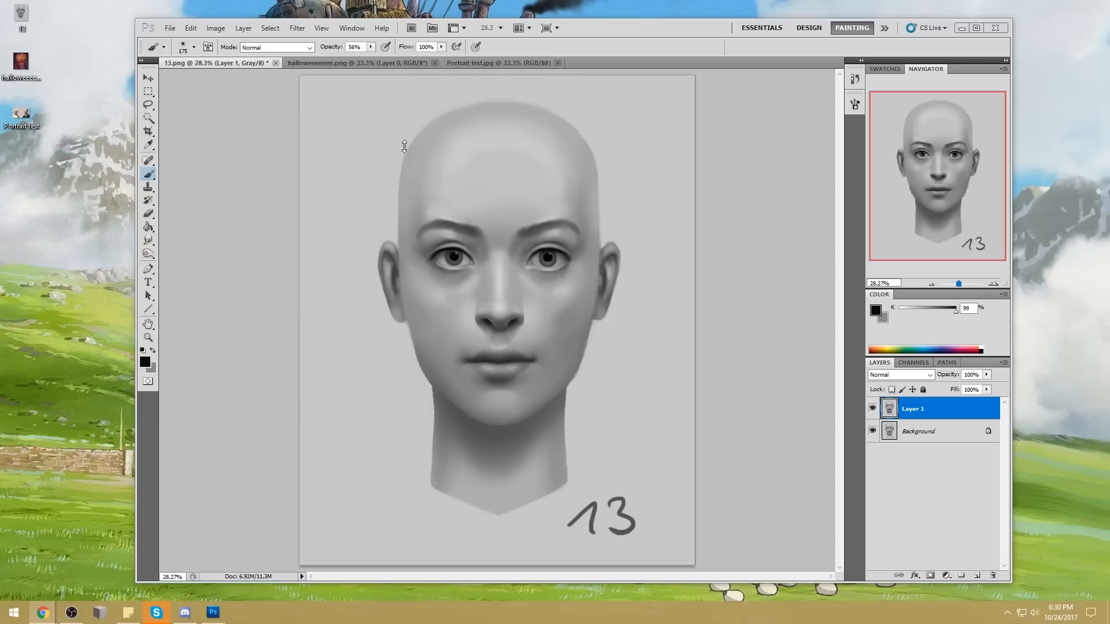
Step: Merge Layer 1 down into the Background, save the changes to 13.png and close the document
{"action": "left_click", "coordinate": [275, 63]}
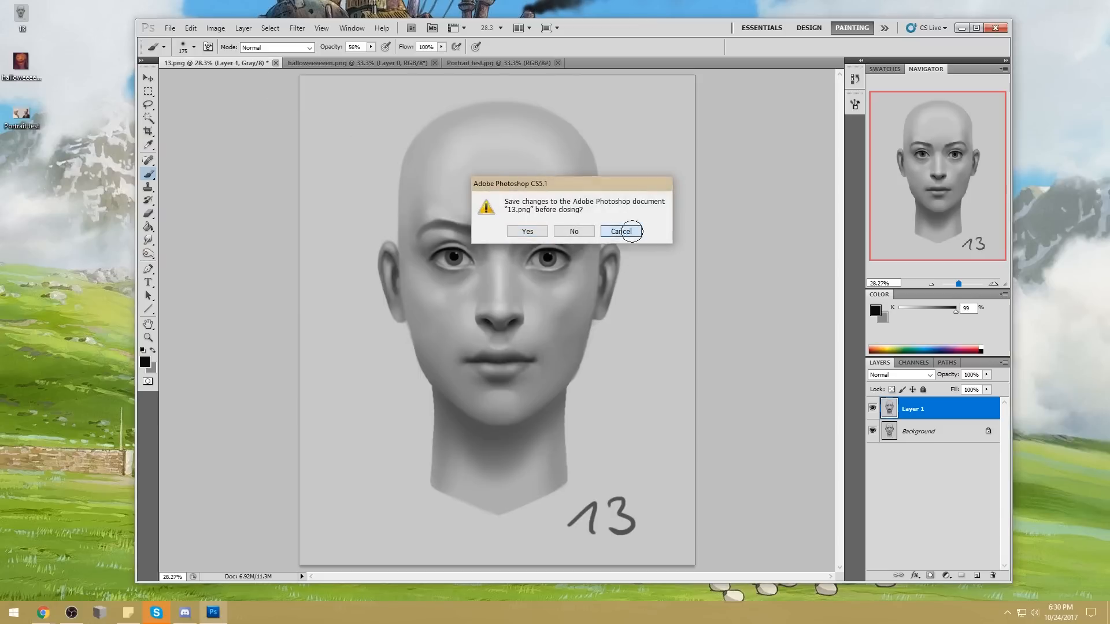
{"action": "left_click", "coordinate": [621, 232]}
{"action": "right_click", "coordinate": [946, 412]}
{"action": "left_click", "coordinate": [996, 395]}
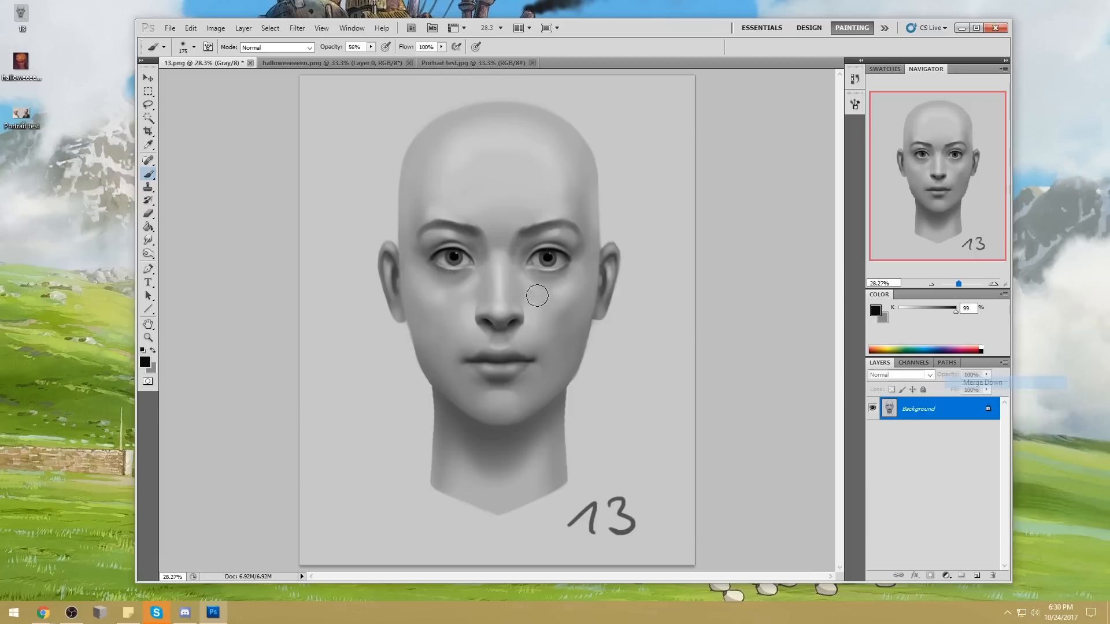
{"action": "left_click", "coordinate": [249, 63]}
{"action": "left_click", "coordinate": [526, 233]}
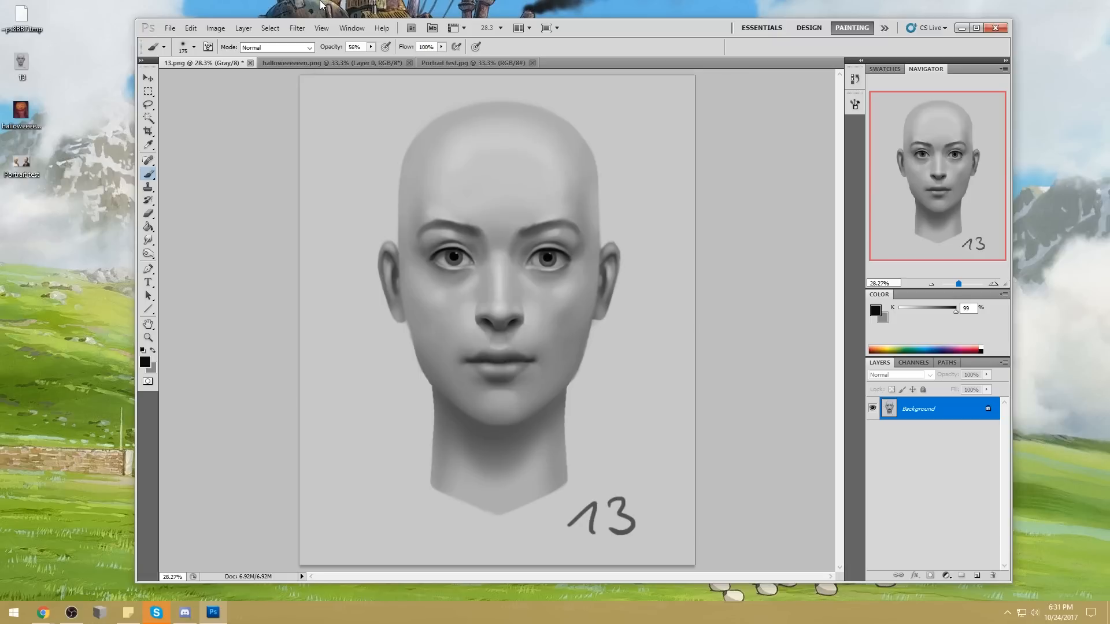
{"action": "key", "text": "alt+Tab"}
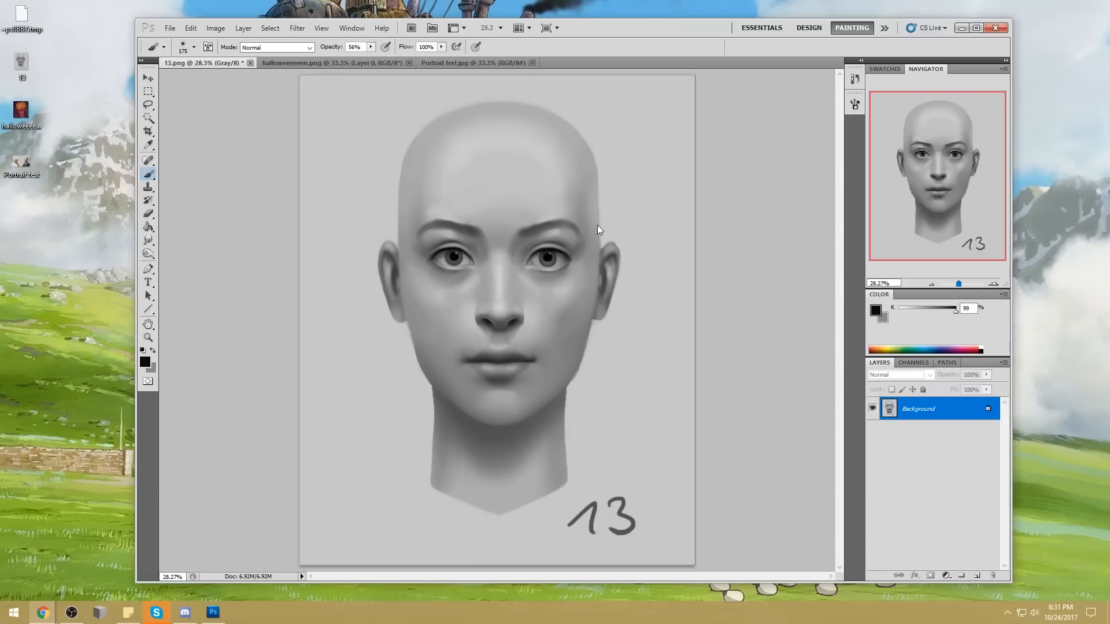
{"action": "key", "text": "ctrl+w"}
{"action": "left_click", "coordinate": [262, 65]}
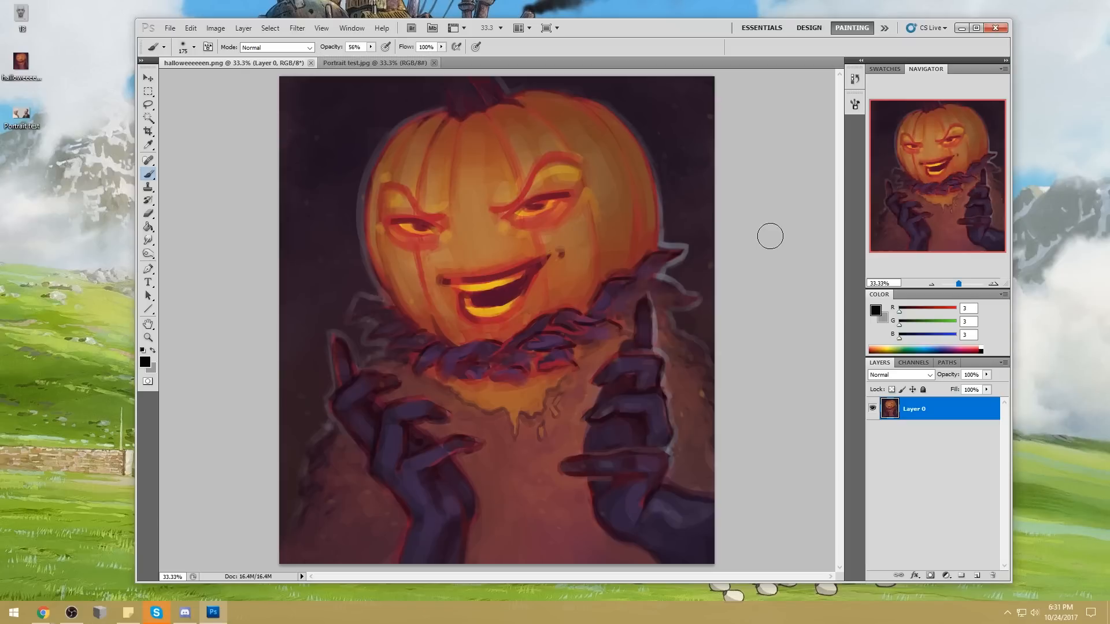
Step: Choose a size 80 brush tip and paint sampled pumpkin tones over the red arched brow above the right-hand eye
{"action": "left_click", "coordinate": [770, 236]}
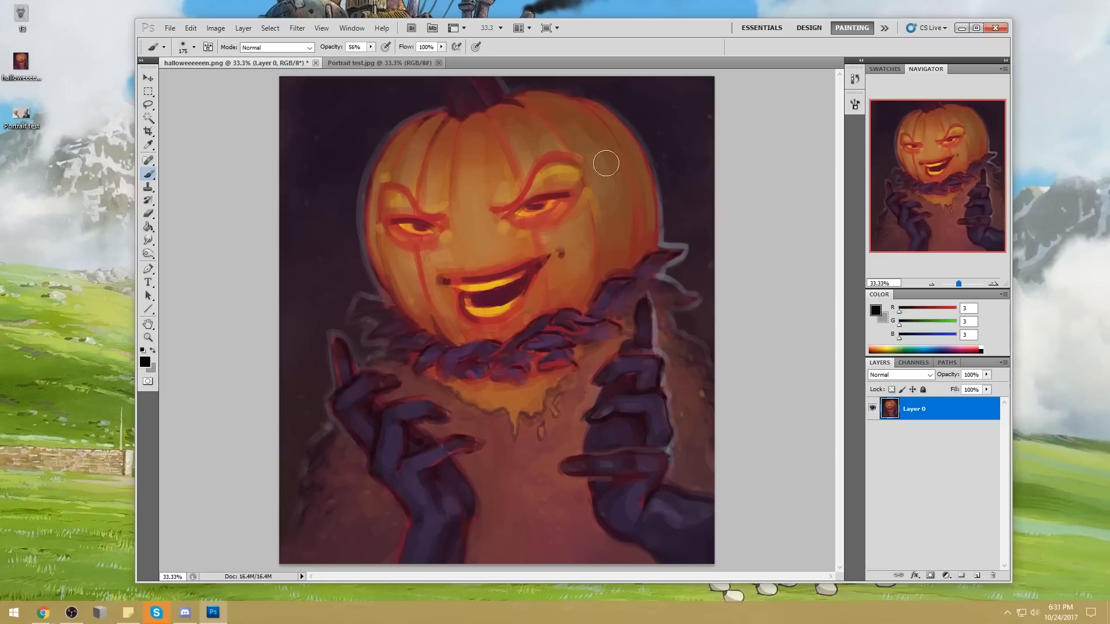
{"action": "left_click_drag", "start_coordinate": [525, 201], "coordinate": [530, 204]}
{"action": "right_click", "coordinate": [590, 191]}
{"action": "left_click", "coordinate": [700, 370]}
{"action": "left_click", "coordinate": [780, 125]}
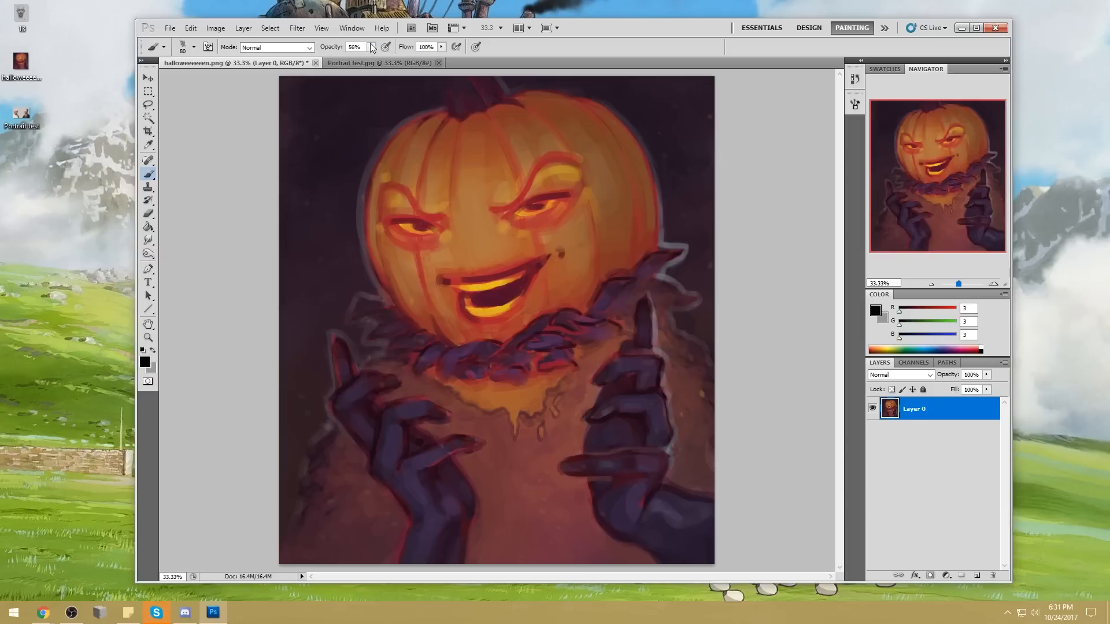
{"action": "left_click", "coordinate": [511, 195], "text": "alt"}
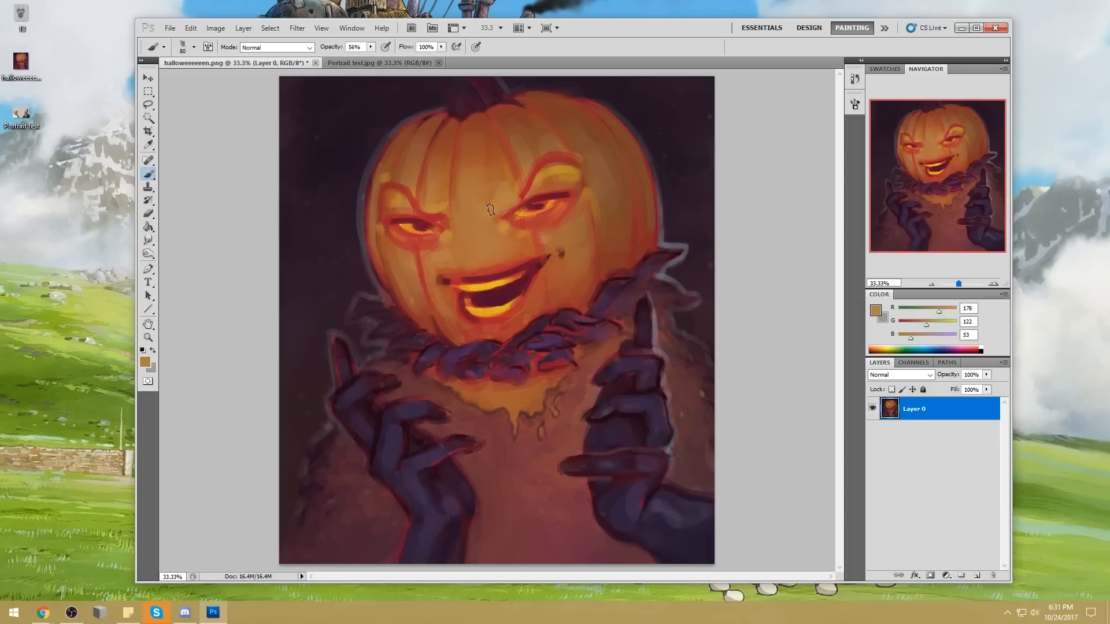
{"action": "left_click", "coordinate": [538, 155], "text": "alt"}
{"action": "mouse_move", "coordinate": [531, 159]}
{"action": "left_mouse_down"}
{"action": "mouse_move", "coordinate": [563, 164]}
{"action": "mouse_move", "coordinate": [542, 180]}
{"action": "mouse_move", "coordinate": [534, 160]}
{"action": "mouse_move", "coordinate": [568, 175]}
{"action": "left_mouse_up"}
{"action": "left_click", "coordinate": [568, 175], "text": "alt"}
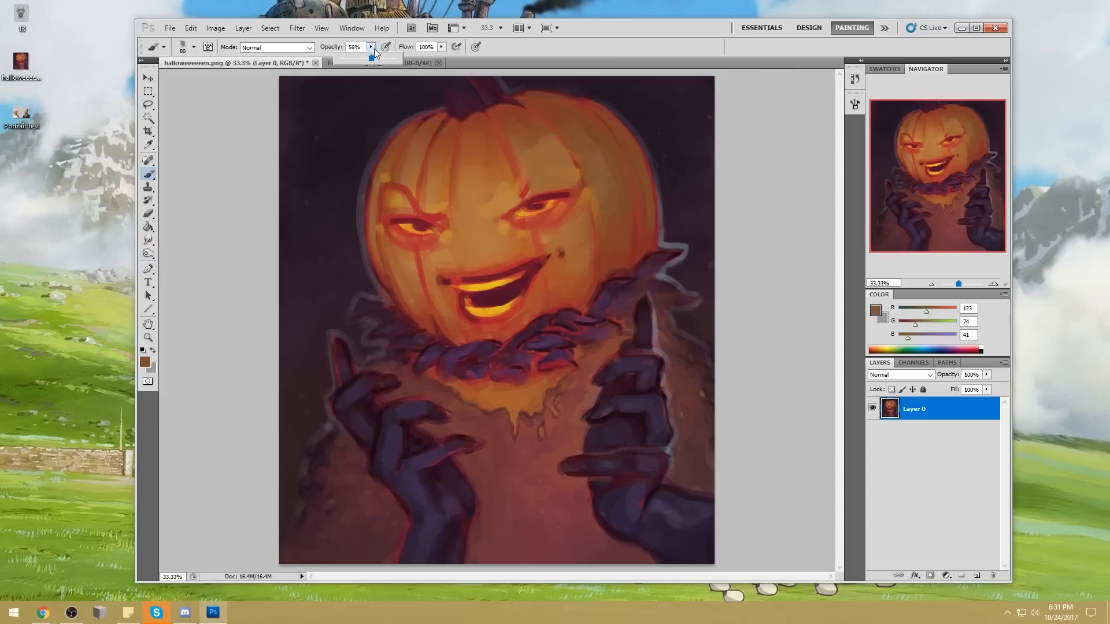
Step: Set the brush opacity to 100% and cover the remaining red brow lines above both eyes with sampled orange tones
{"action": "key", "text": "0"}
{"action": "left_click", "coordinate": [532, 184], "text": "alt"}
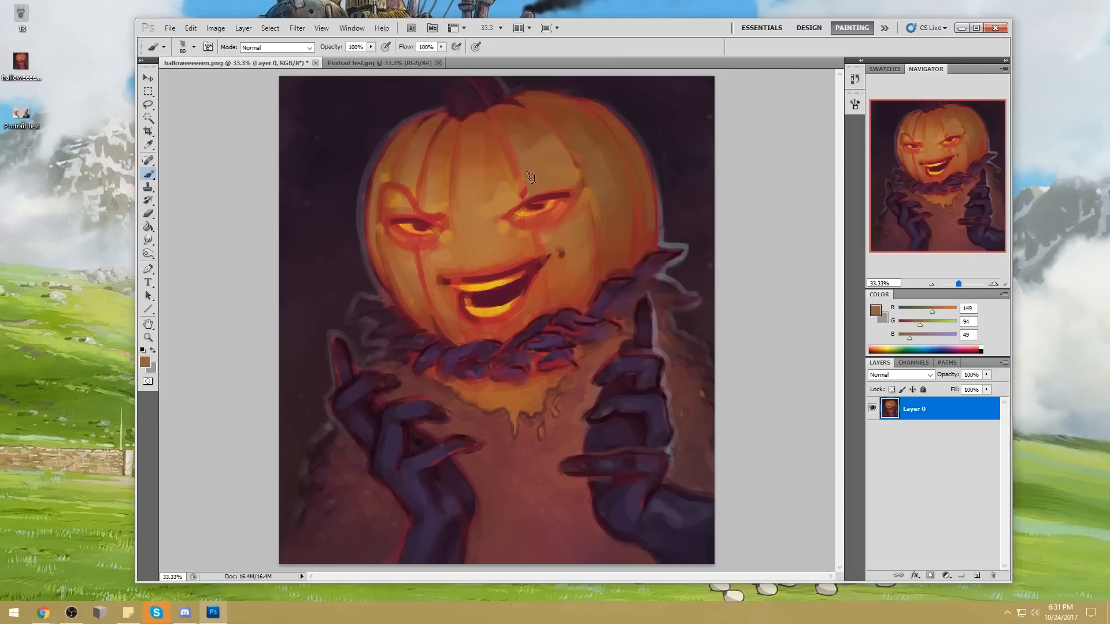
{"action": "left_click", "coordinate": [583, 157], "text": "alt"}
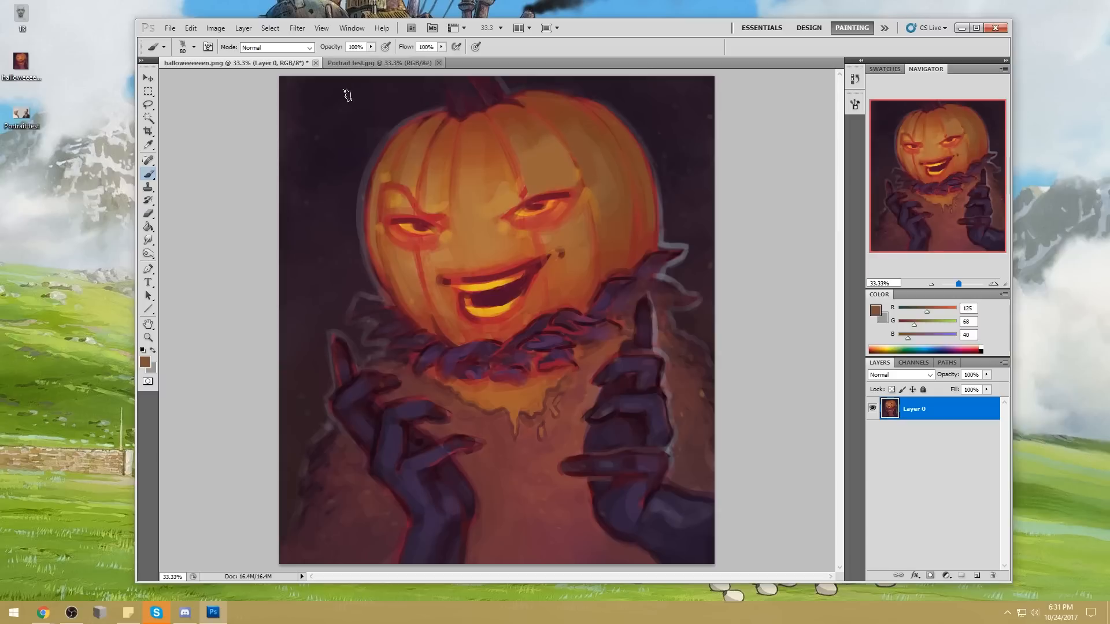
{"action": "left_click", "coordinate": [410, 175], "text": "alt"}
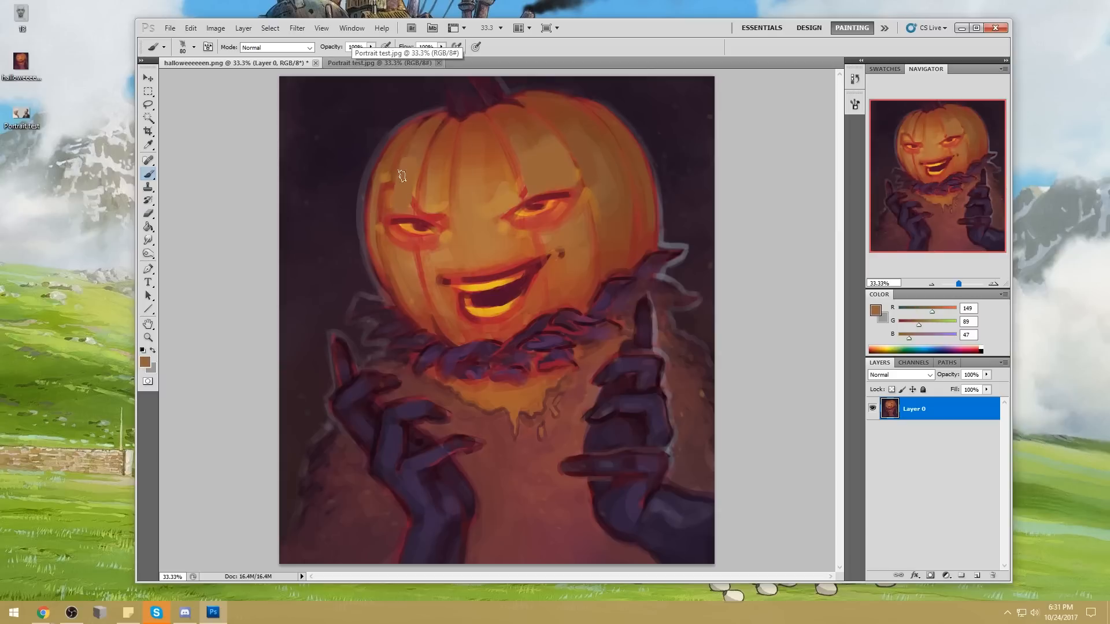
{"action": "left_click", "coordinate": [434, 204], "text": "alt"}
Step: Sketch a small explanatory brow and eye diagram on the dark background beside the pumpkin with a size 10 brush, and undo it
{"action": "key", "text": "bracketleft"}
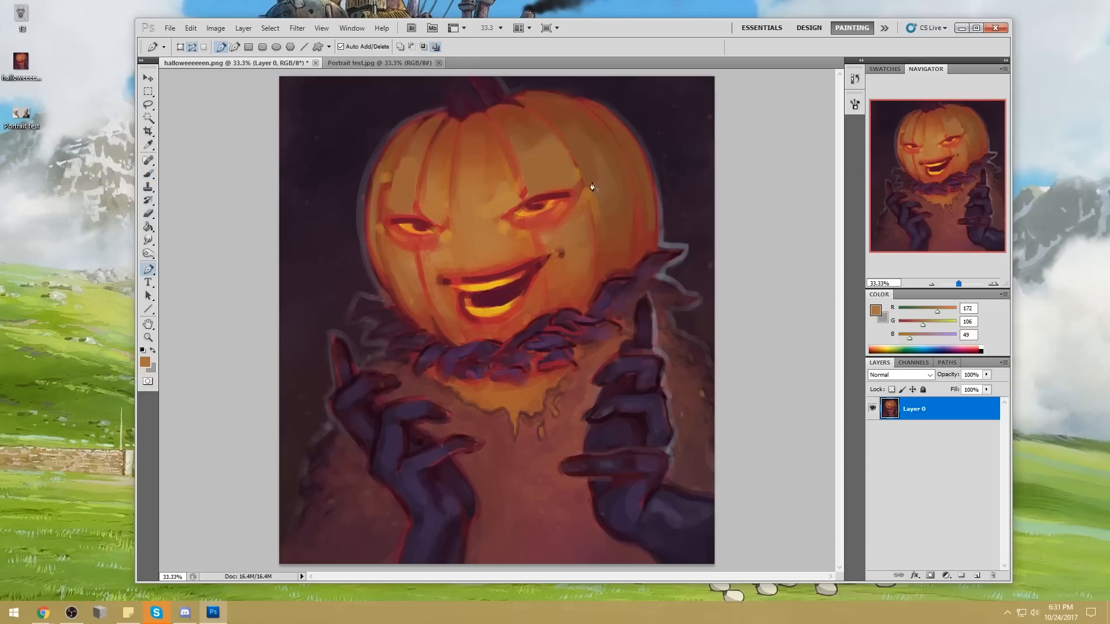
{"action": "key", "text": "bracketleft"}
{"action": "key", "text": "bracketleft"}
{"action": "key", "text": "bracketleft"}
{"action": "key", "text": "bracketleft"}
{"action": "key", "text": "bracketleft"}
{"action": "key", "text": "bracketleft"}
{"action": "mouse_move", "coordinate": [661, 115]}
{"action": "left_mouse_down"}
{"action": "mouse_move", "coordinate": [684, 105]}
{"action": "mouse_move", "coordinate": [669, 103]}
{"action": "mouse_move", "coordinate": [685, 92]}
{"action": "mouse_move", "coordinate": [659, 151]}
{"action": "mouse_move", "coordinate": [688, 170]}
{"action": "left_mouse_up"}
{"action": "left_click_drag", "start_coordinate": [680, 129], "coordinate": [686, 122]}
{"action": "left_click_drag", "start_coordinate": [686, 129], "coordinate": [692, 121]}
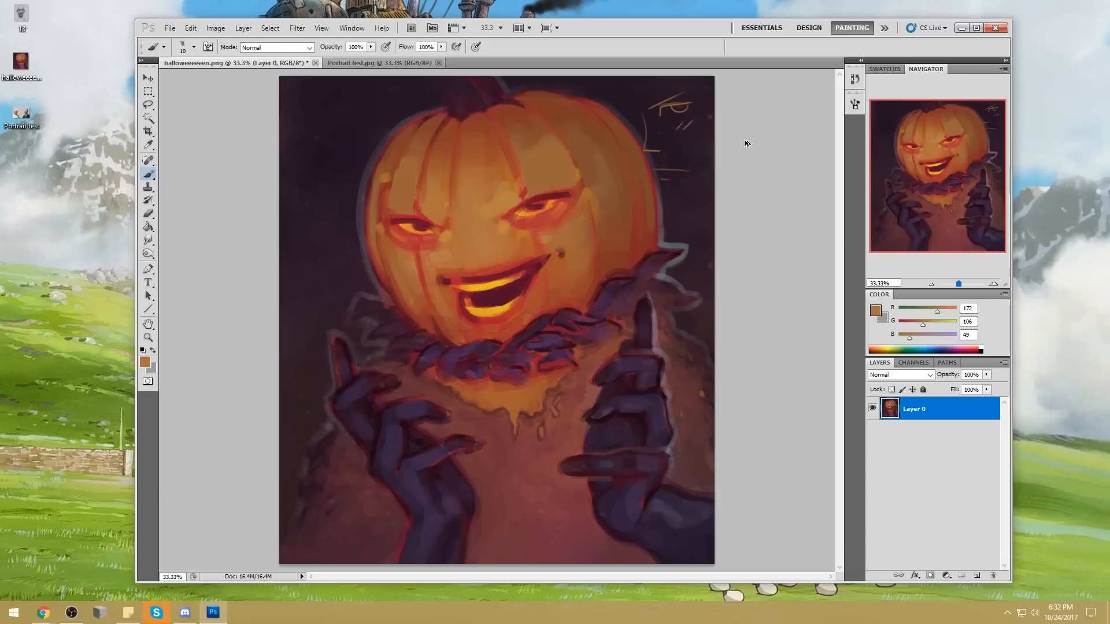
{"action": "key", "text": "ctrl+alt+z"}
{"action": "key", "text": "ctrl+alt+z"}
{"action": "key", "text": "ctrl+alt+z"}
{"action": "key", "text": "ctrl+alt+z"}
{"action": "key", "text": "ctrl+alt+z"}
{"action": "key", "text": "ctrl+alt+z"}
{"action": "key", "text": "ctrl+alt+z"}
{"action": "key", "text": "ctrl+alt+z"}
Step: Sketch a second small eye with a slanted brow on the dark background above the pumpkin's shoulder, and undo it
{"action": "mouse_move", "coordinate": [661, 113]}
{"action": "left_mouse_down"}
{"action": "mouse_move", "coordinate": [693, 111]}
{"action": "mouse_move", "coordinate": [690, 95]}
{"action": "mouse_move", "coordinate": [694, 106]}
{"action": "left_mouse_up"}
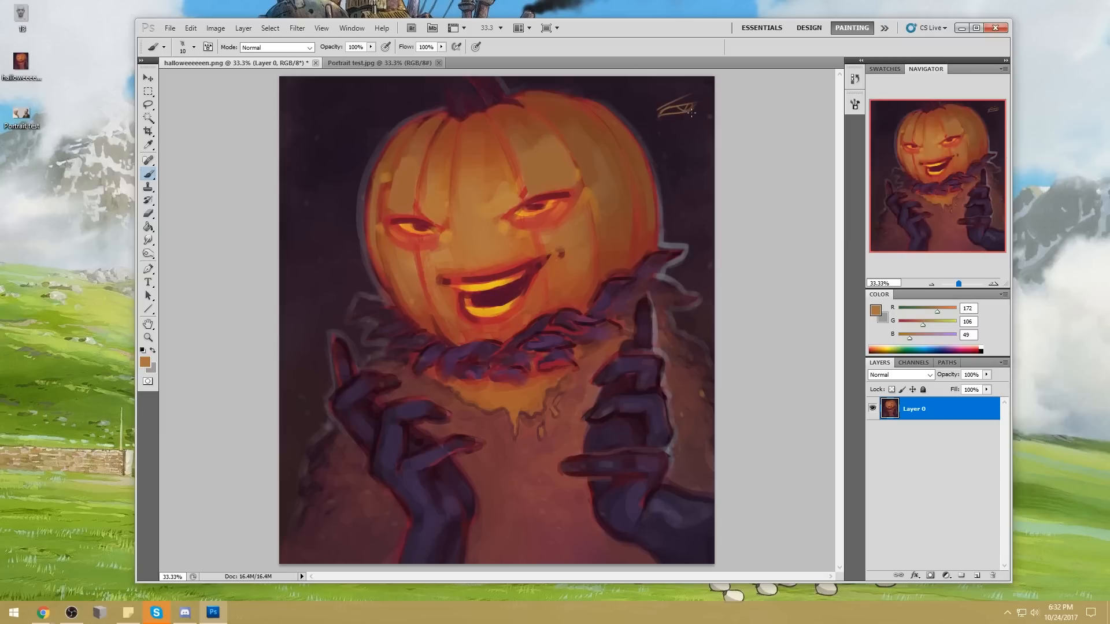
{"action": "key", "text": "ctrl+alt+z"}
{"action": "key", "text": "ctrl+alt+z"}
{"action": "key", "text": "ctrl+alt+z"}
{"action": "key", "text": "ctrl+alt+z"}
{"action": "key", "text": "ctrl+alt+z"}
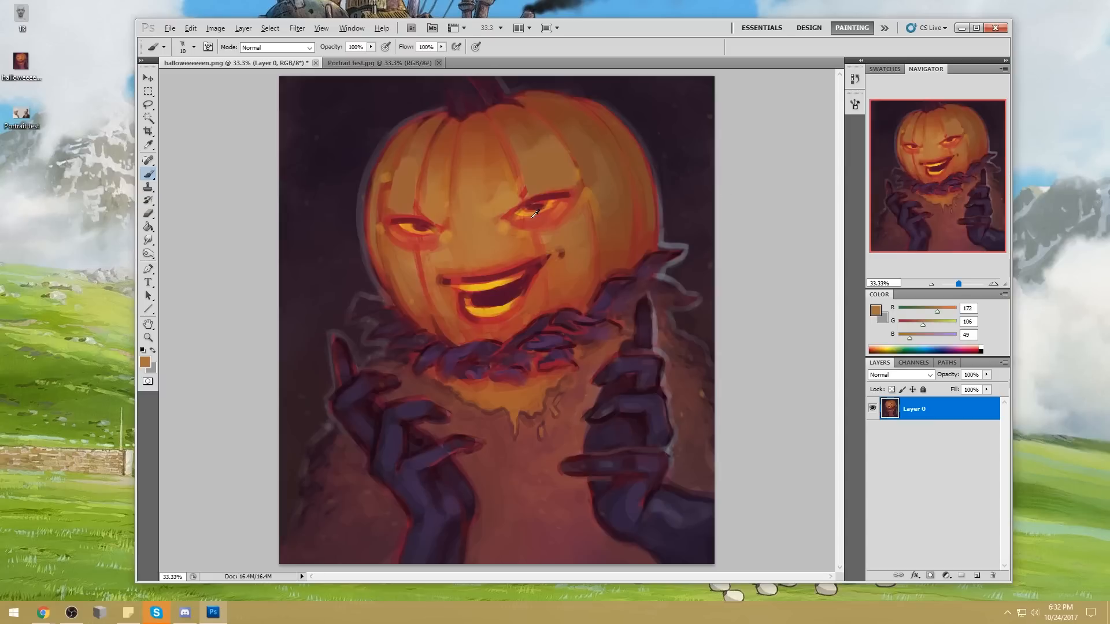
Step: Paint a slanted dark brow above the right-hand eye with a size 70 brush and dark red sampled from the eye's outline
{"action": "left_click", "coordinate": [512, 145], "text": "alt"}
{"action": "key", "text": "bracketright"}
{"action": "key", "text": "bracketright"}
{"action": "key", "text": "bracketright"}
{"action": "key", "text": "bracketright"}
{"action": "left_click", "coordinate": [525, 191], "text": "alt"}
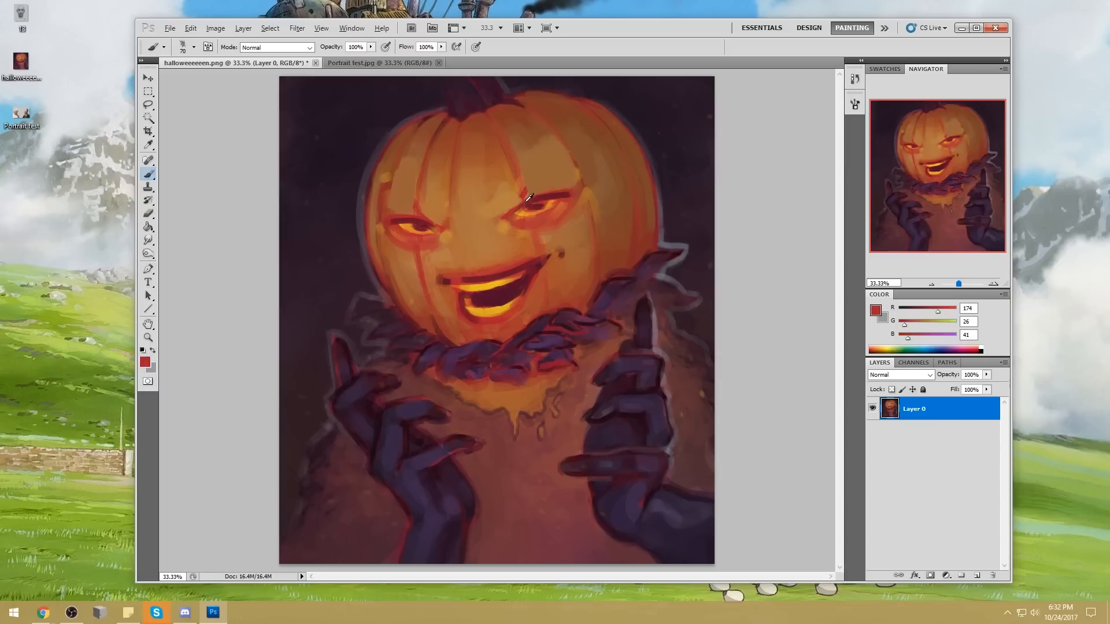
{"action": "left_click", "coordinate": [532, 200], "text": "alt"}
{"action": "key", "text": "bracketright"}
{"action": "key", "text": "bracketright"}
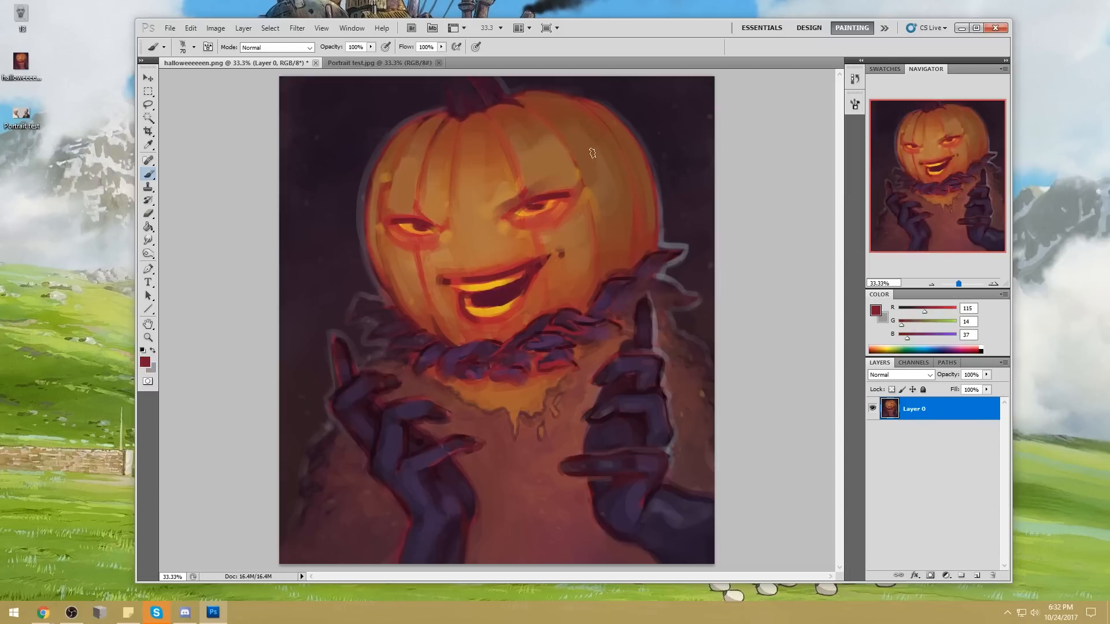
Step: Paint a matching dark red brow above the left-hand eye and fill out the right-hand brow, enlarging the brush to size 90
{"action": "key", "text": "bracketleft"}
{"action": "key", "text": "bracketleft"}
{"action": "key", "text": "bracketright"}
{"action": "key", "text": "bracketright"}
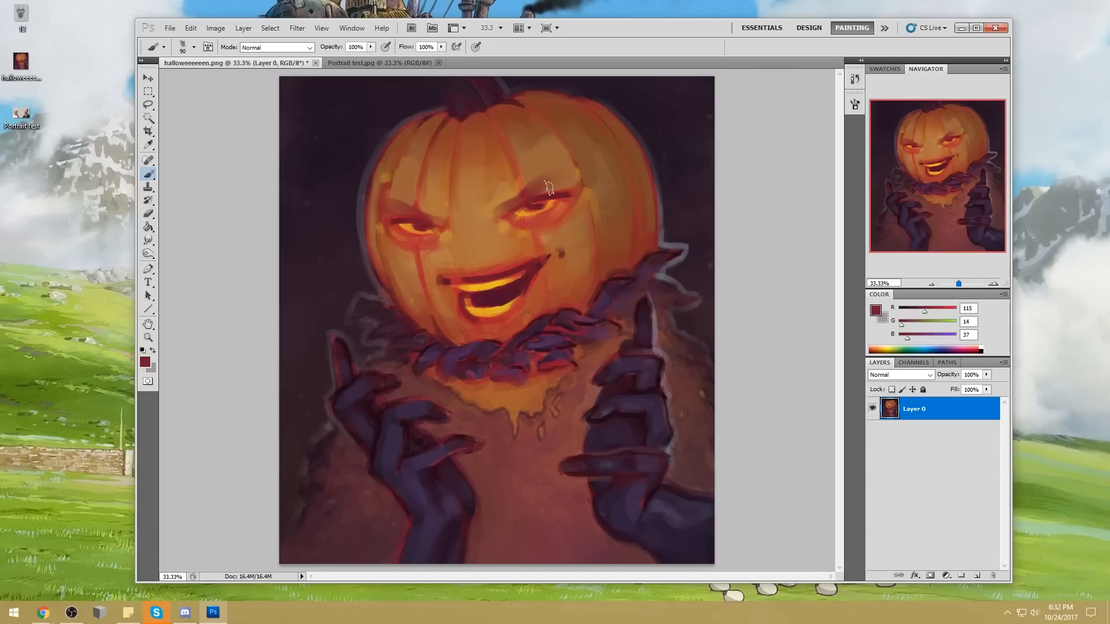
Step: Paint sampled orange over the red groove above the right-hand brow's inner end and reshape the left-hand brow's outer end
{"action": "left_click", "coordinate": [505, 193], "text": "alt"}
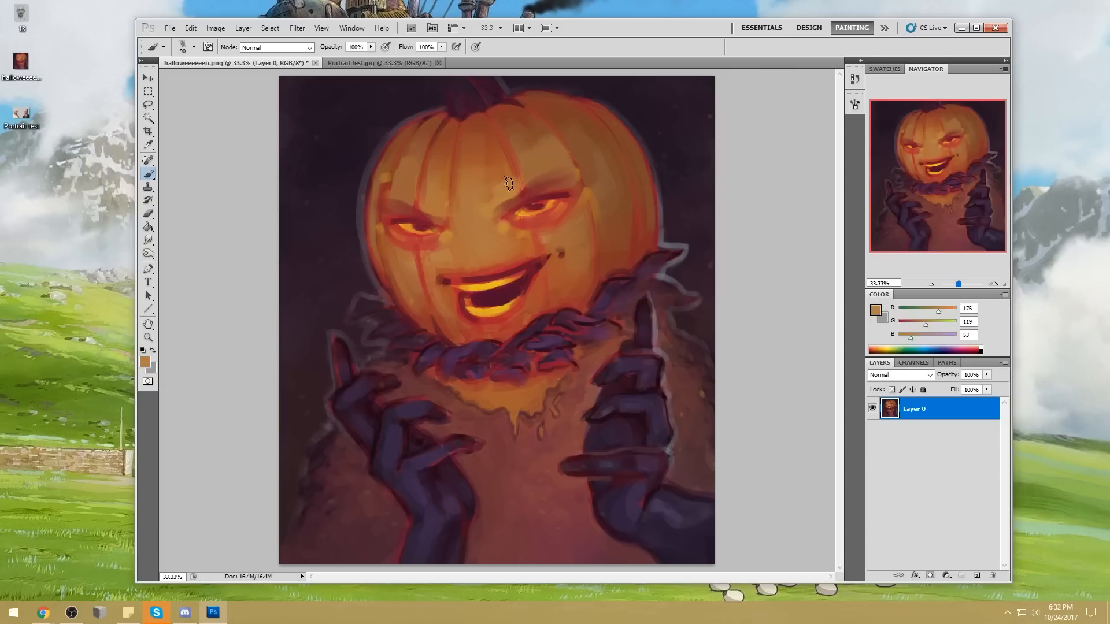
{"action": "left_click", "coordinate": [514, 184], "text": "alt"}
{"action": "left_click", "coordinate": [399, 202], "text": "alt"}
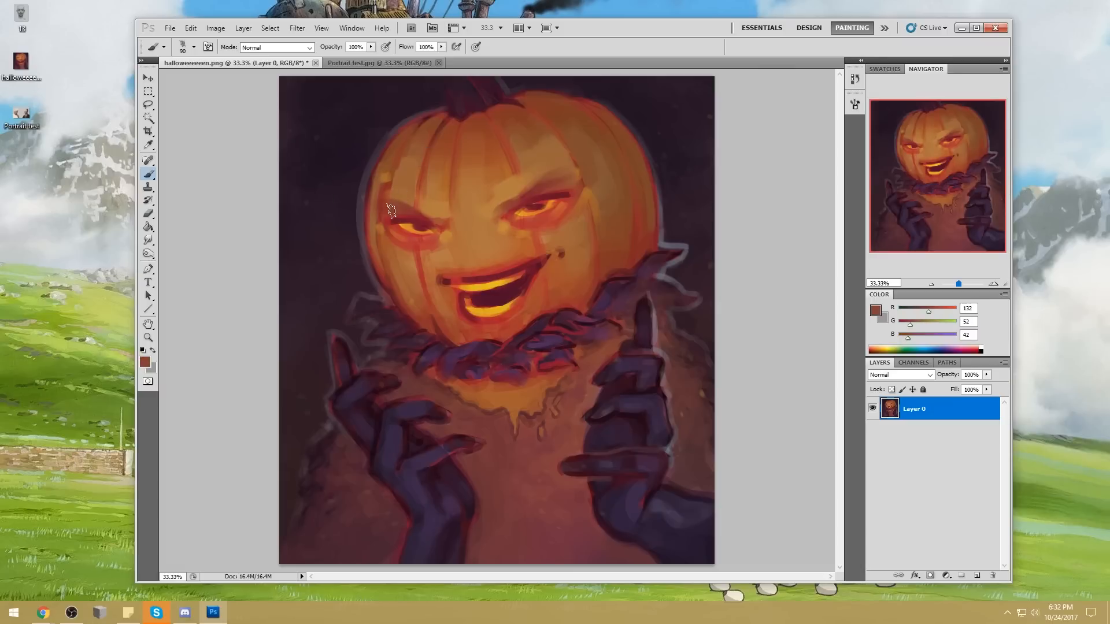
{"action": "left_click", "coordinate": [386, 189], "text": "alt"}
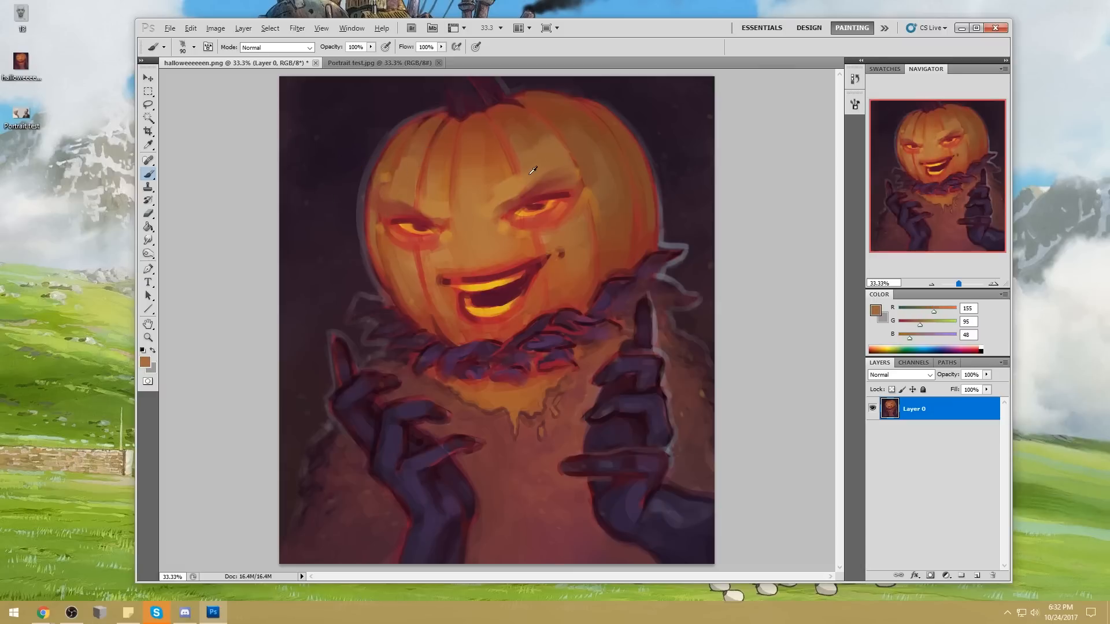
Step: Darken and extend both brows with sampled reds, and paint sampled orange over the red streak below the right-hand eye
{"action": "left_click", "coordinate": [568, 178], "text": "alt"}
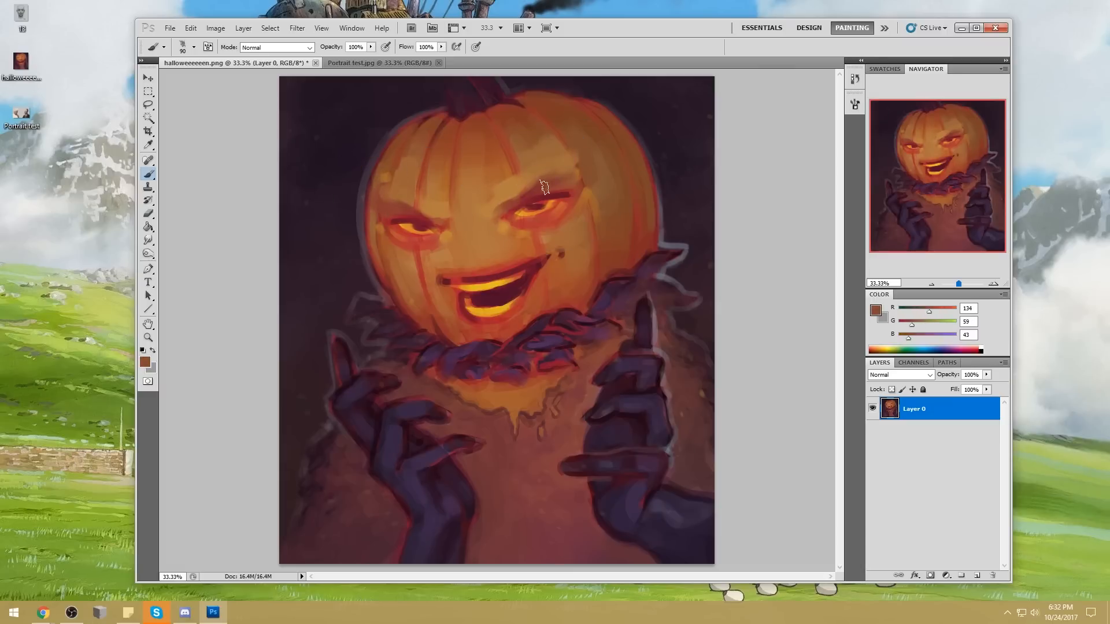
{"action": "left_click", "coordinate": [567, 189], "text": "alt"}
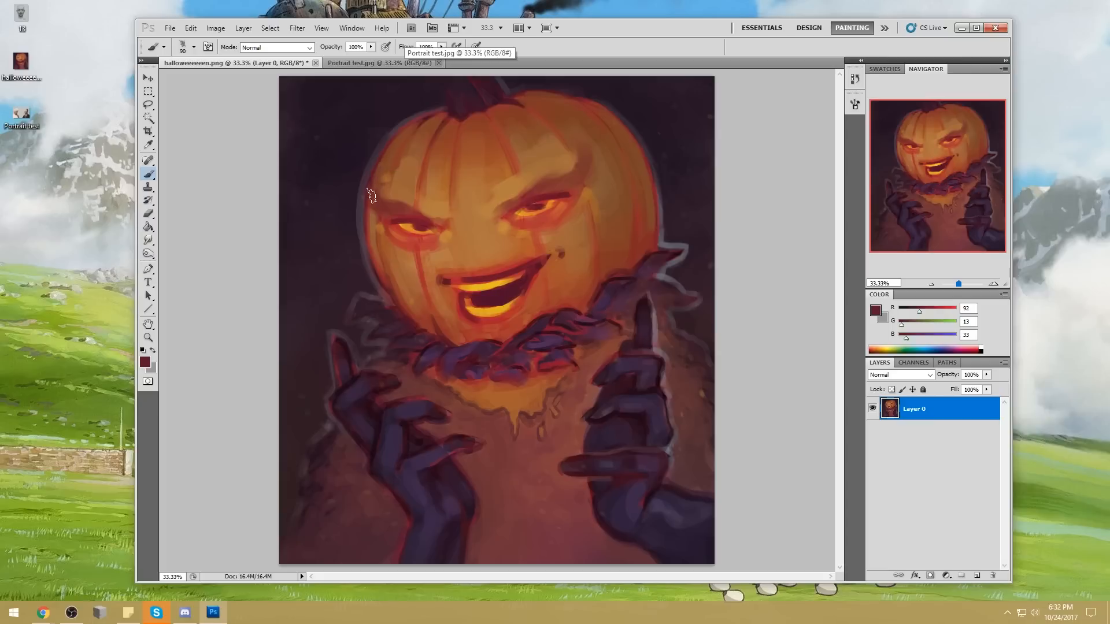
{"action": "left_click", "coordinate": [525, 190], "text": "alt"}
{"action": "left_click_drag", "start_coordinate": [518, 183], "coordinate": [500, 199]}
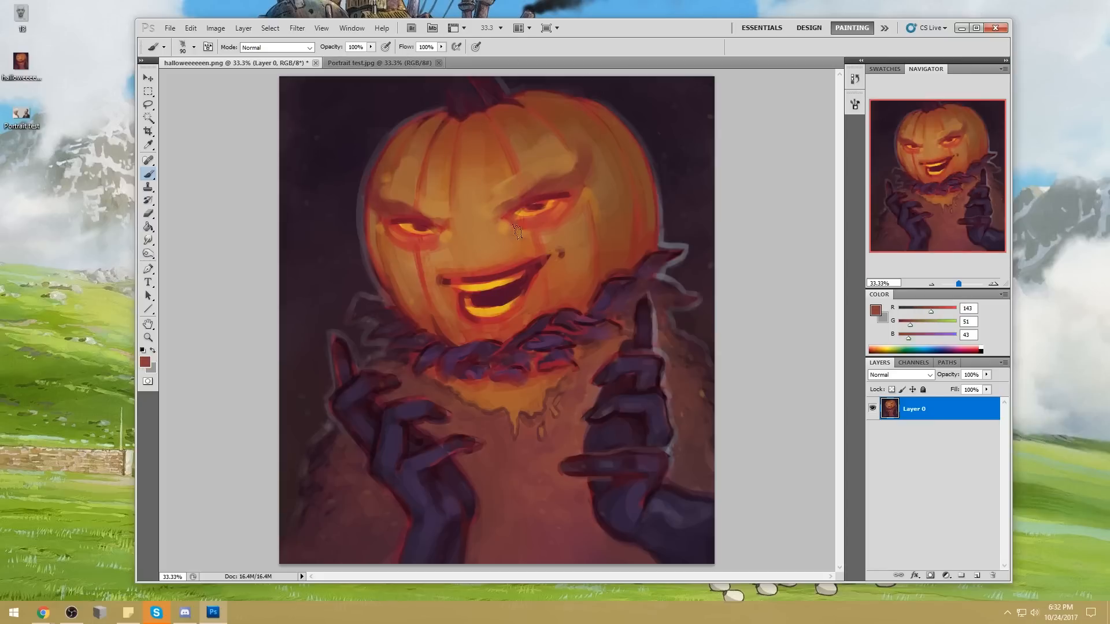
{"action": "left_click", "coordinate": [517, 185], "text": "alt"}
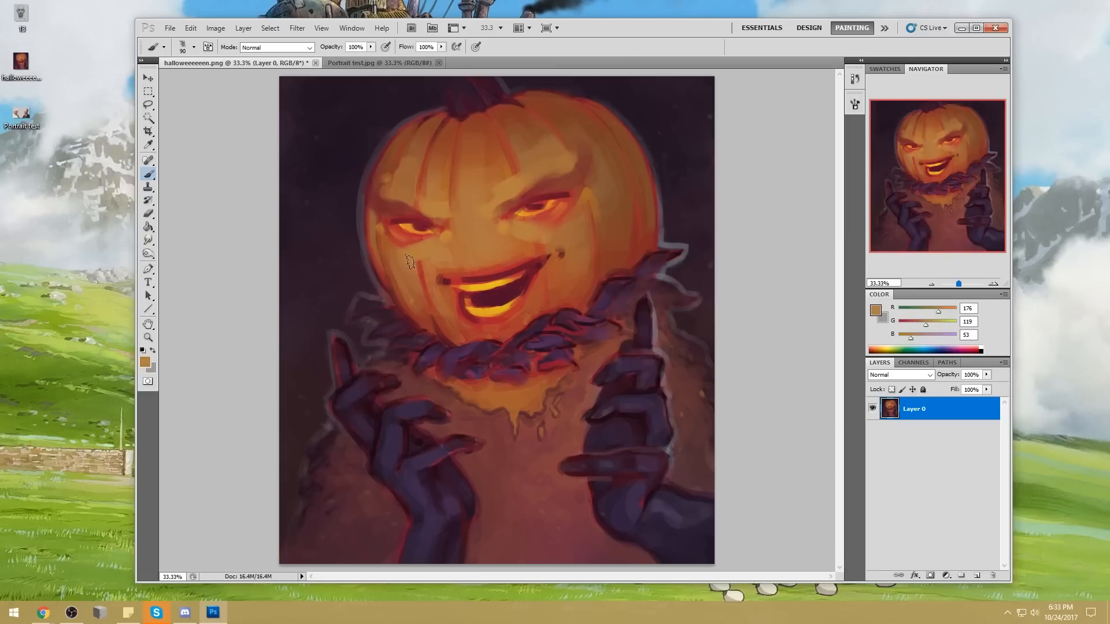
Step: Paint golden yellow sampled from the right-hand eye across that eye's opening, reducing the brush to size 40
{"action": "left_click", "coordinate": [549, 191], "text": "alt"}
{"action": "key", "text": "bracketleft"}
{"action": "key", "text": "bracketleft"}
{"action": "key", "text": "bracketleft"}
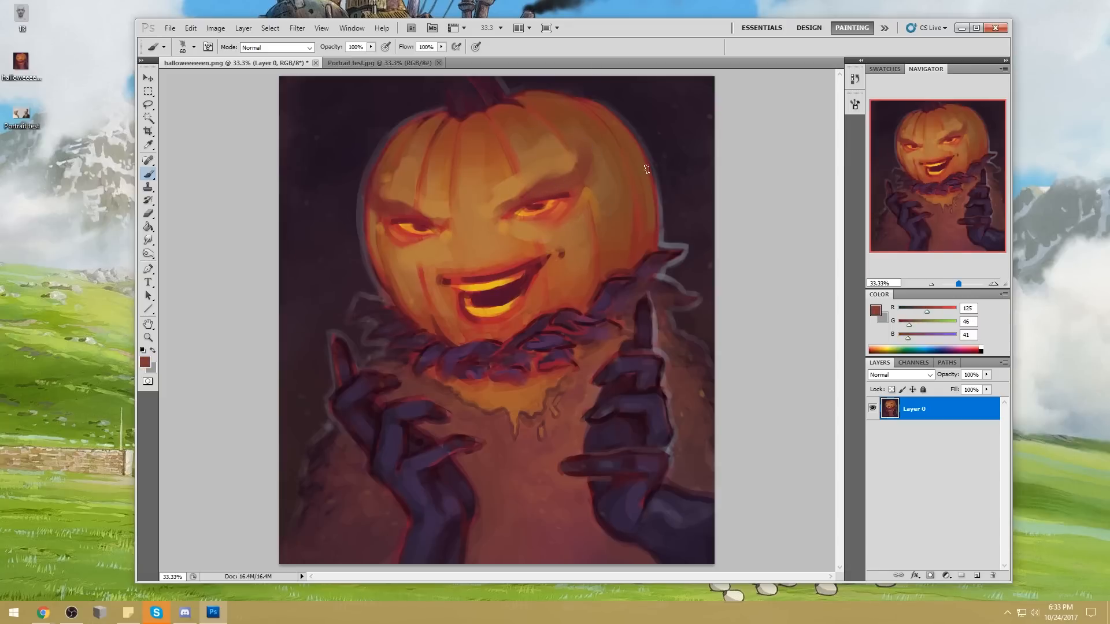
{"action": "left_click", "coordinate": [425, 217], "text": "alt"}
{"action": "left_click", "coordinate": [529, 209], "text": "alt"}
{"action": "key", "text": "bracketleft"}
{"action": "left_click_drag", "start_coordinate": [542, 205], "coordinate": [547, 205]}
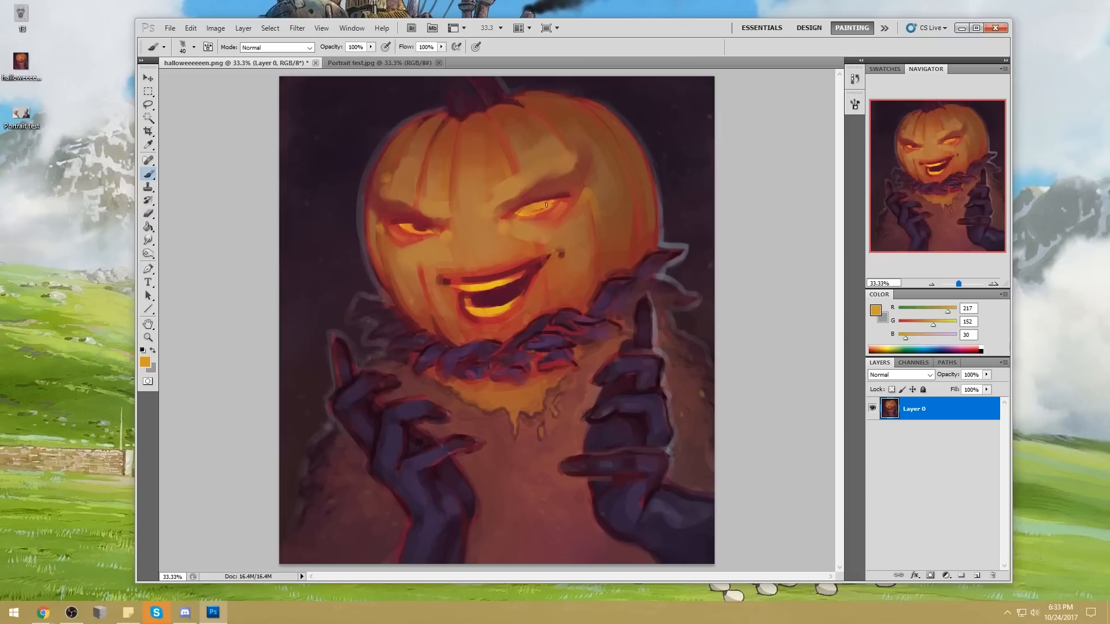
Step: Glance at Portrait test.jpg, return to the pumpkin painting, and fill the left-hand eye with the same golden yellow
{"action": "left_click", "coordinate": [380, 63]}
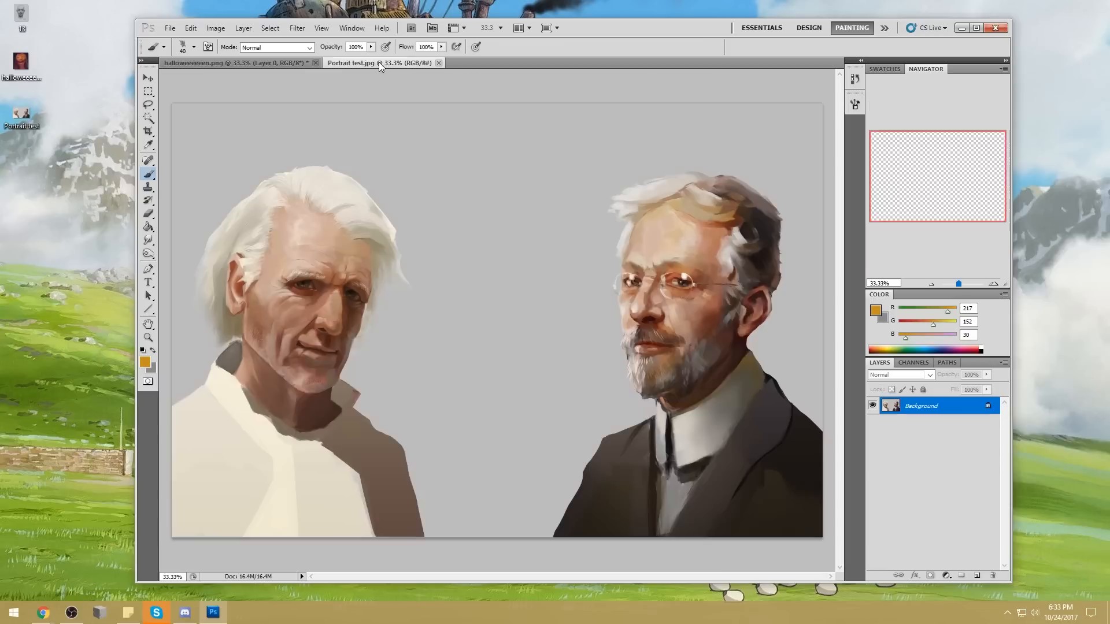
{"action": "left_click", "coordinate": [280, 63]}
{"action": "left_click_drag", "start_coordinate": [421, 230], "coordinate": [412, 228]}
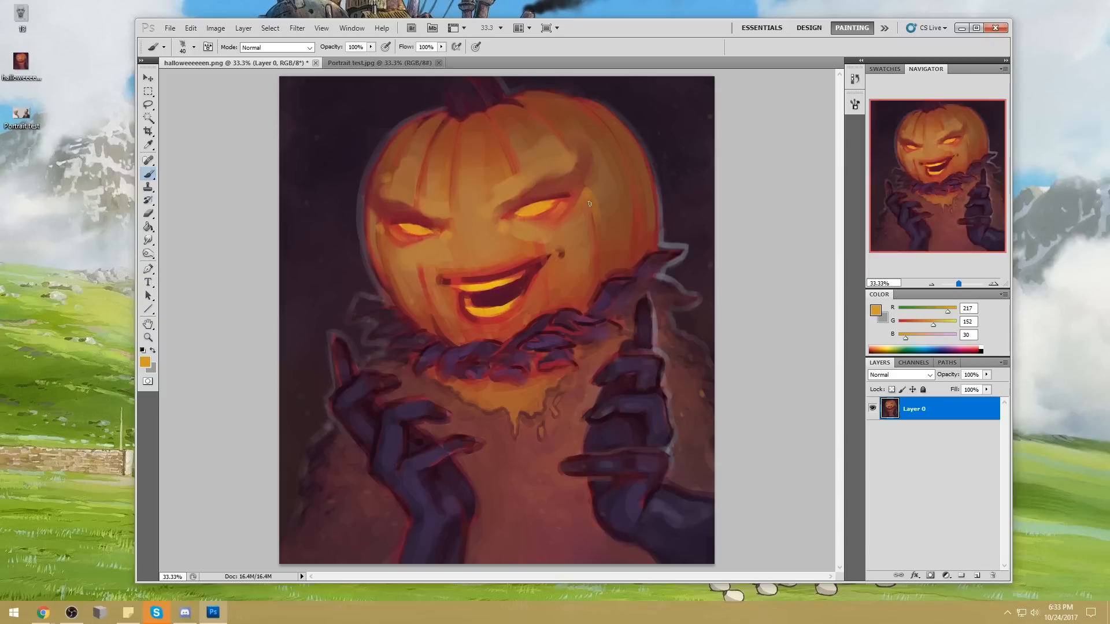
Step: Paint a small dark red pupil in the right-hand eye at brush size 25 and refine both eyes' rims with sampled yellows and reds
{"action": "left_click", "coordinate": [535, 199], "text": "alt"}
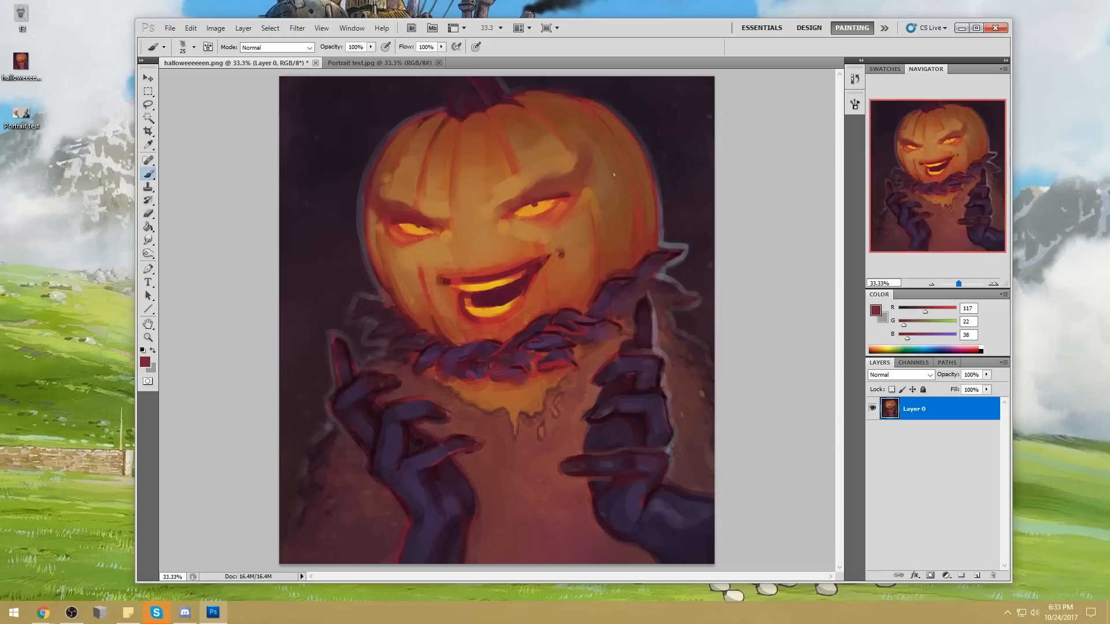
{"action": "left_click", "coordinate": [411, 222], "text": "alt"}
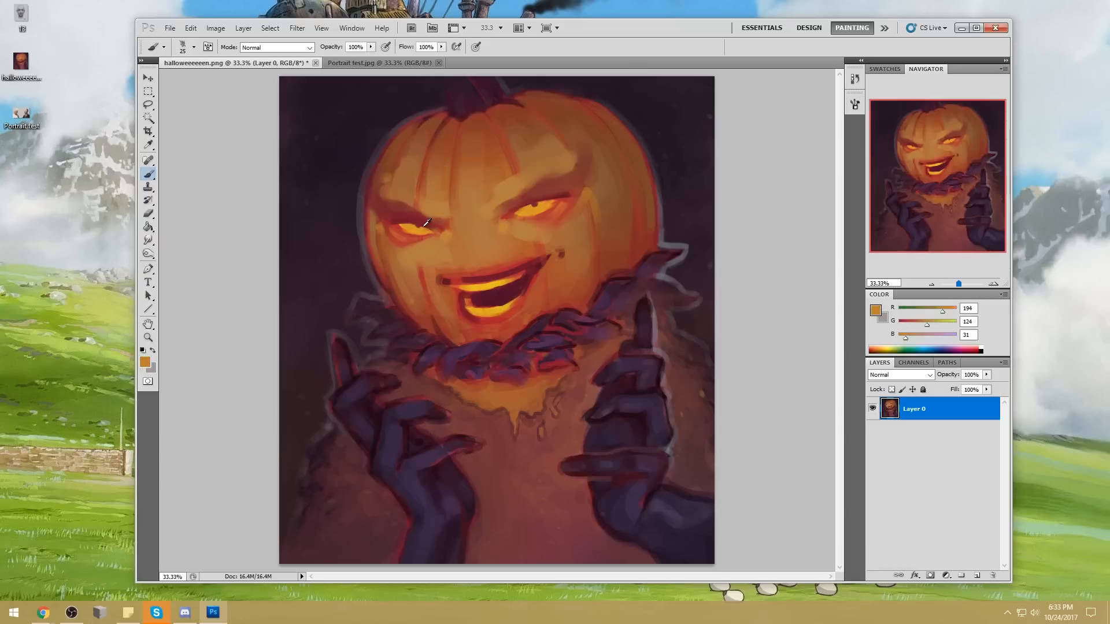
{"action": "left_click", "coordinate": [429, 227], "text": "alt"}
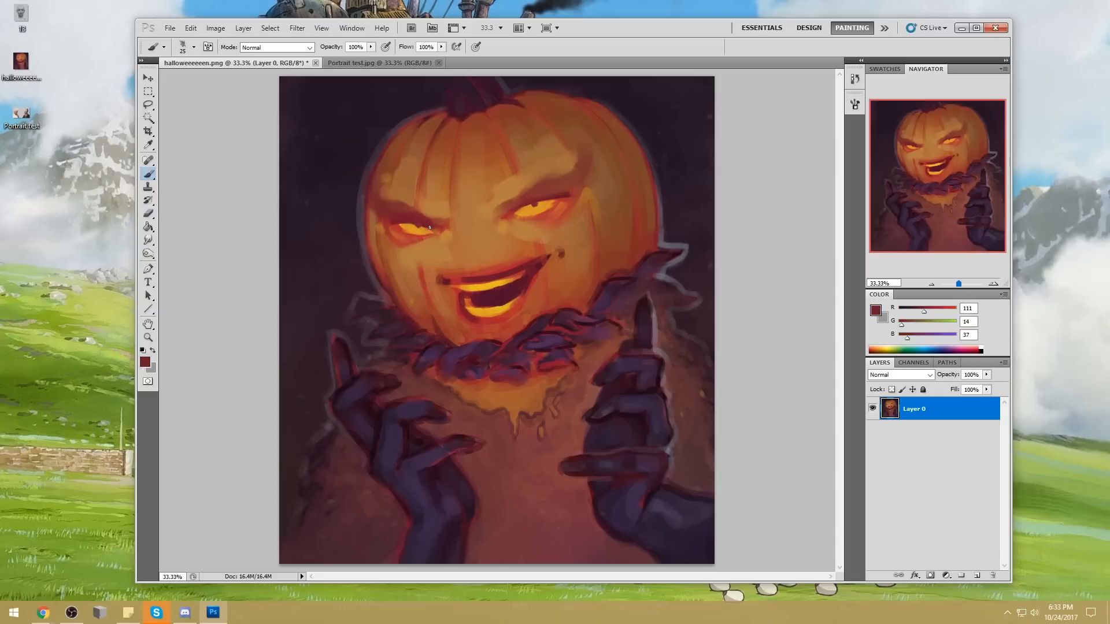
{"action": "left_click", "coordinate": [559, 200], "text": "alt"}
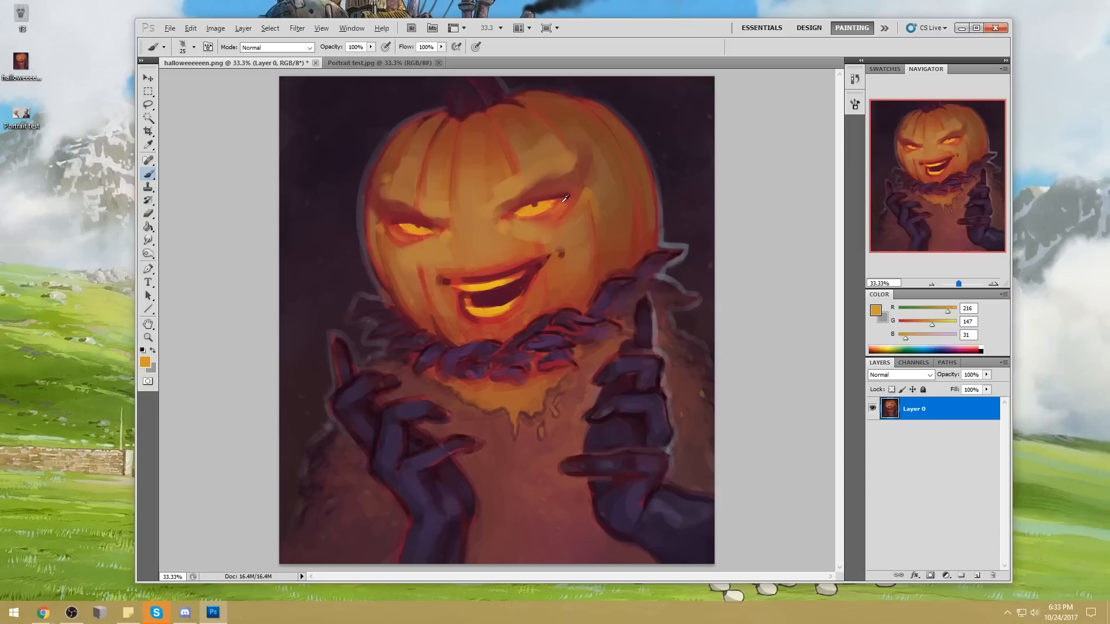
{"action": "left_click", "coordinate": [532, 212], "text": "alt"}
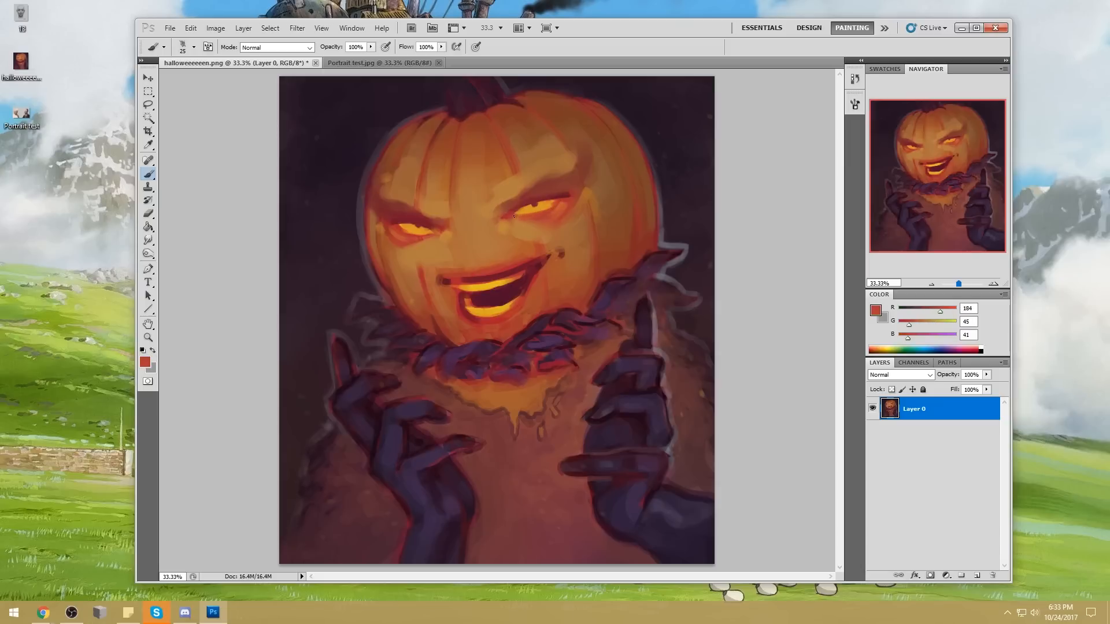
{"action": "left_click", "coordinate": [549, 220], "text": "alt"}
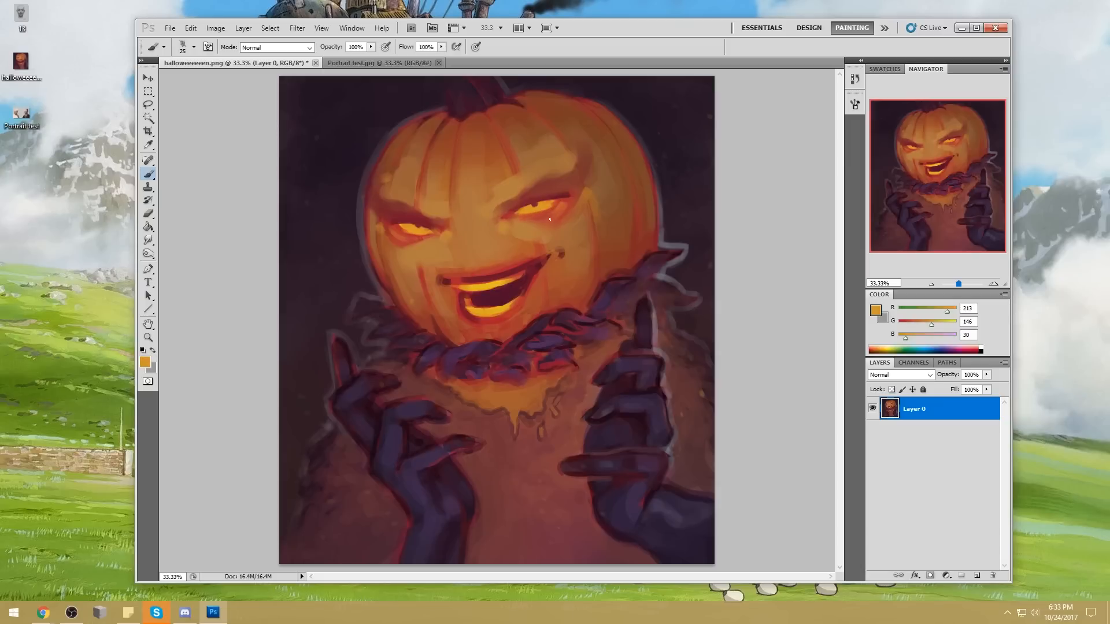
{"action": "left_click", "coordinate": [567, 218], "text": "alt"}
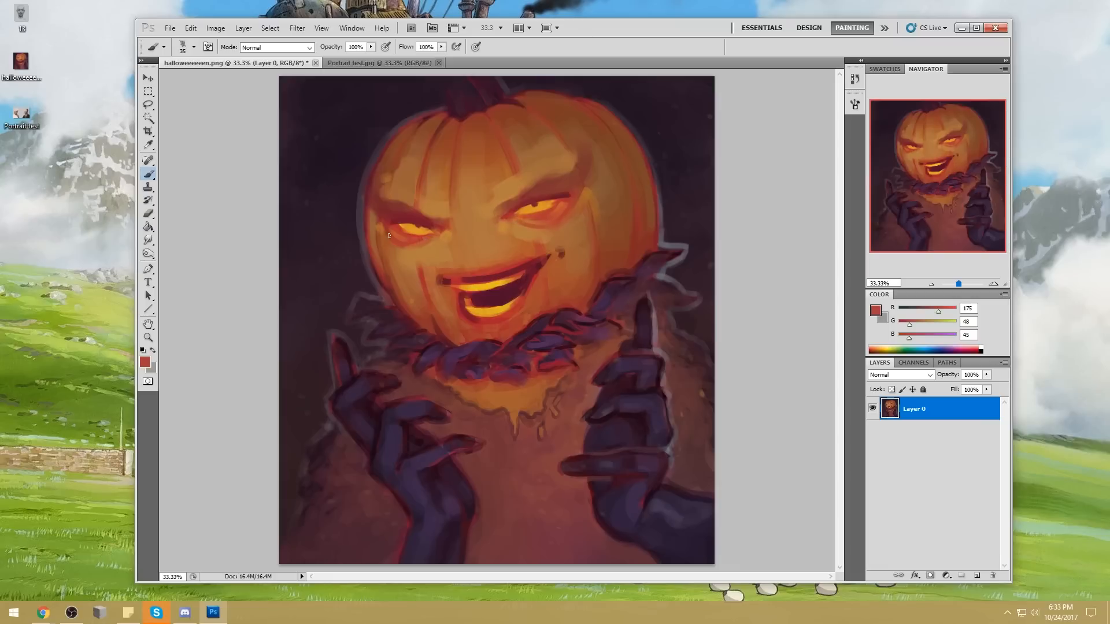
Step: Paint sampled orange over the dark dot and dark red stroke beyond the right-hand mouth corner, using a size 45 brush
{"action": "left_click", "coordinate": [569, 246], "text": "alt"}
{"action": "left_click", "coordinate": [542, 258], "text": "alt"}
{"action": "left_click_drag", "start_coordinate": [541, 258], "coordinate": [572, 247]}
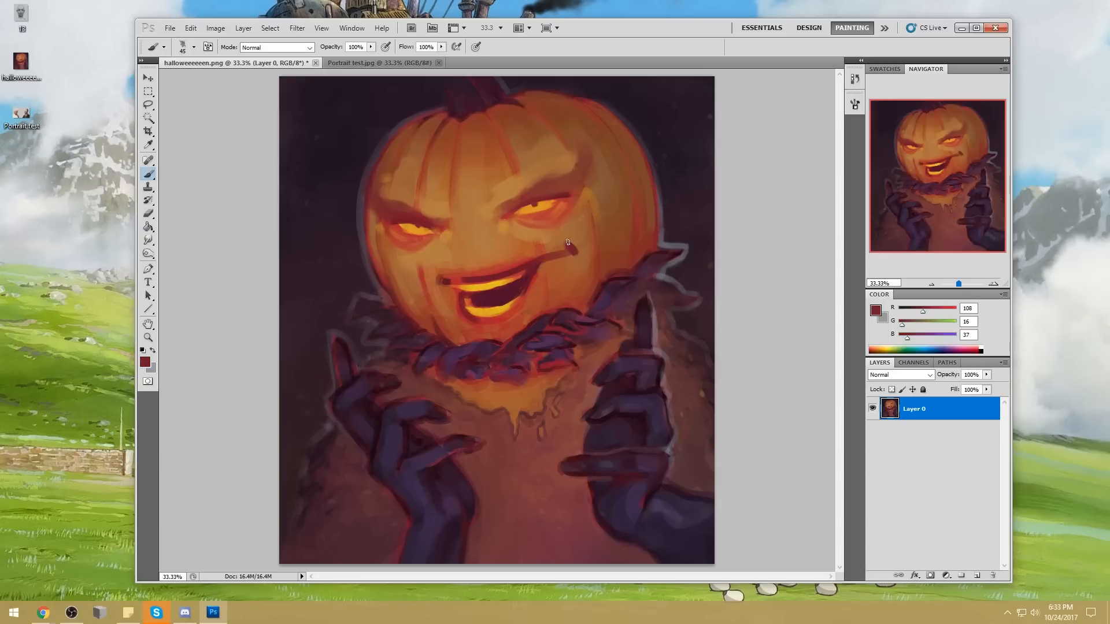
{"action": "left_click", "coordinate": [564, 250], "text": "alt"}
{"action": "left_click_drag", "start_coordinate": [574, 248], "coordinate": [559, 250]}
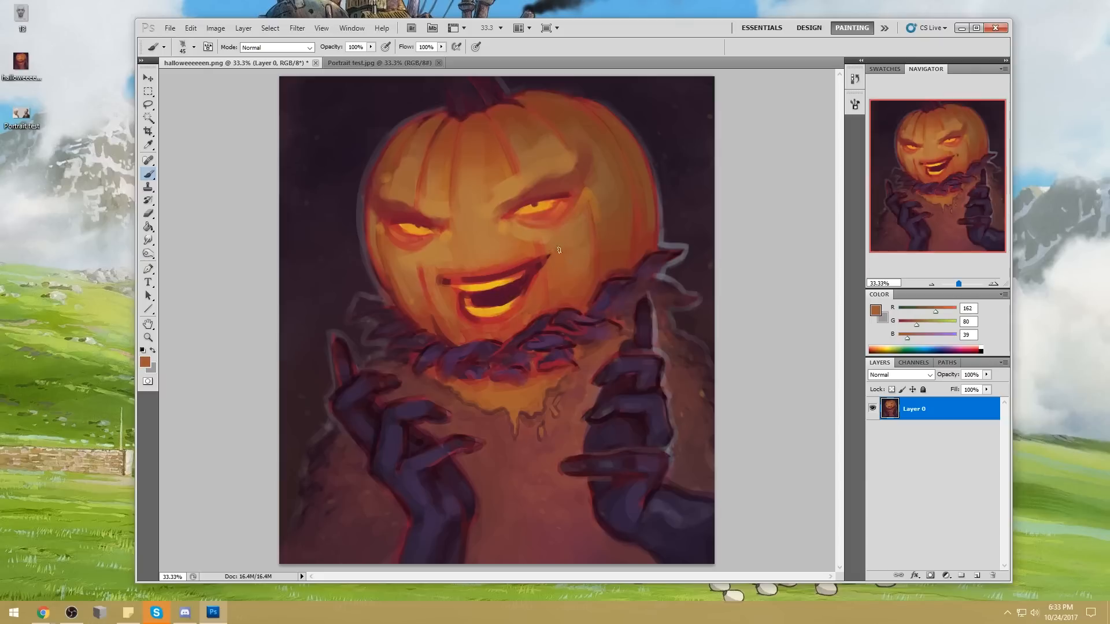
Step: Break the upper yellow band of the mouth into separate teeth with sampled yellow and dark maroon, using a size 30 brush
{"action": "left_click", "coordinate": [470, 274], "text": "alt"}
{"action": "left_click", "coordinate": [491, 292], "text": "alt"}
{"action": "left_click", "coordinate": [477, 288], "text": "alt"}
{"action": "left_click_drag", "start_coordinate": [498, 285], "coordinate": [478, 285]}
{"action": "left_click", "coordinate": [495, 299], "text": "alt"}
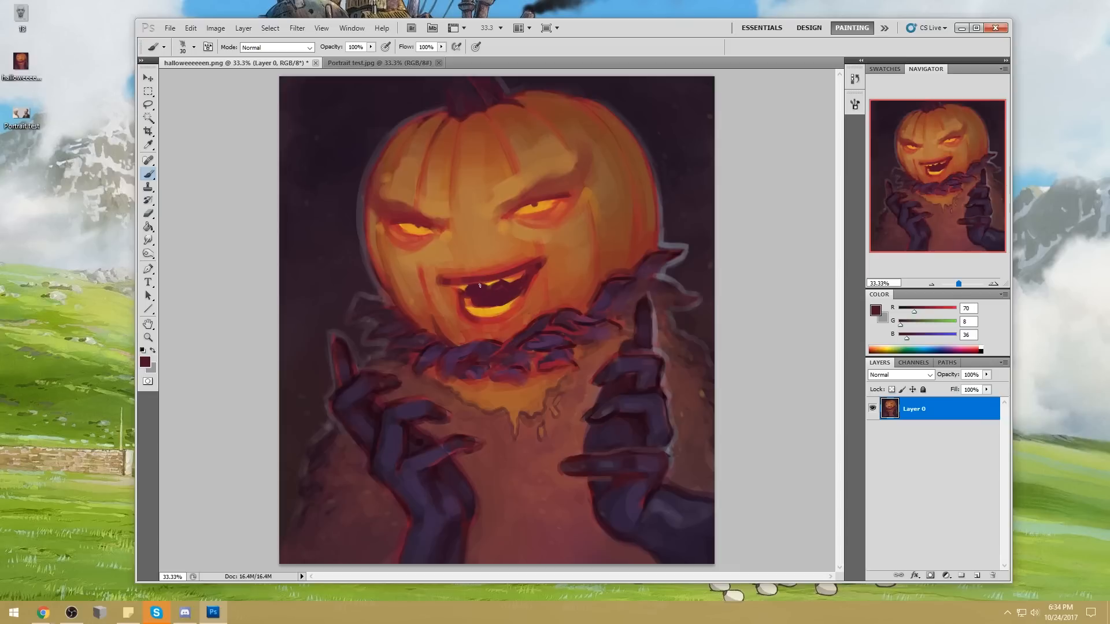
Step: Repaint the upper lip with sampled red and trim it with sampled skin orange, enlarging the brush to size 100 above the mouth
{"action": "left_click", "coordinate": [489, 269], "text": "alt"}
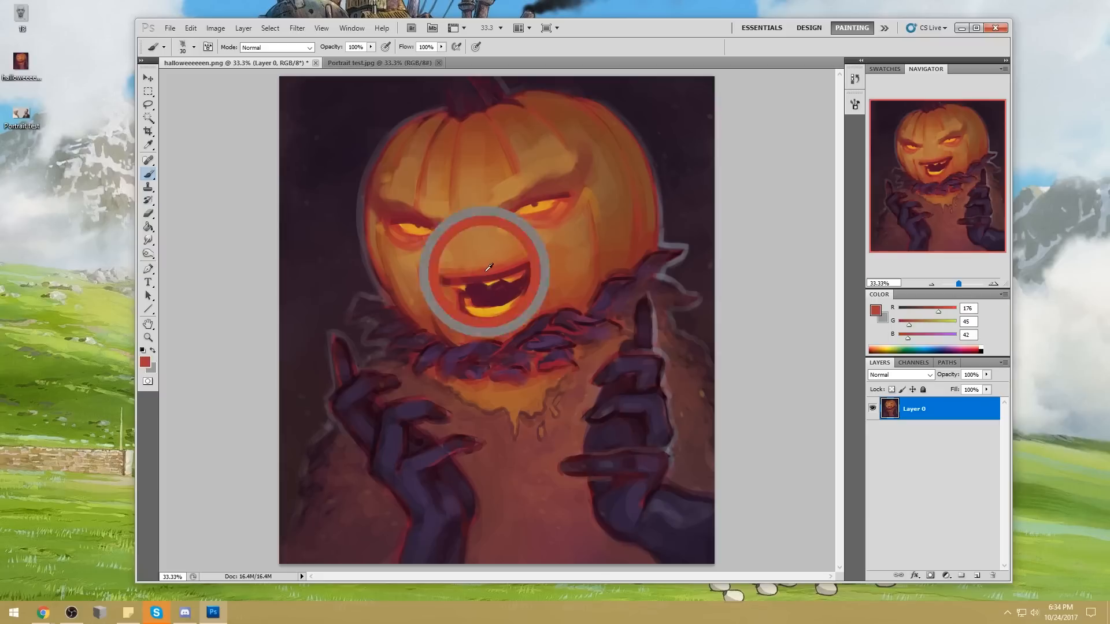
{"action": "left_click_drag", "start_coordinate": [466, 276], "coordinate": [457, 281]}
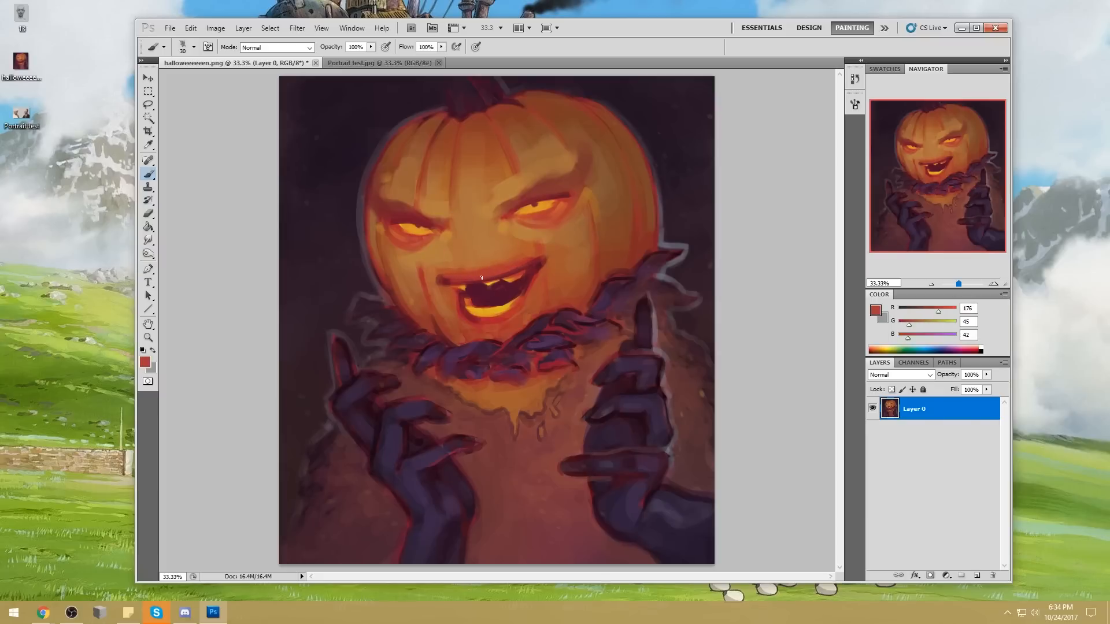
{"action": "left_click", "coordinate": [469, 229], "text": "alt"}
{"action": "left_click_drag", "start_coordinate": [454, 267], "coordinate": [443, 275]}
{"action": "key", "text": "bracketright"}
{"action": "key", "text": "bracketright"}
{"action": "key", "text": "bracketright"}
{"action": "key", "text": "bracketright"}
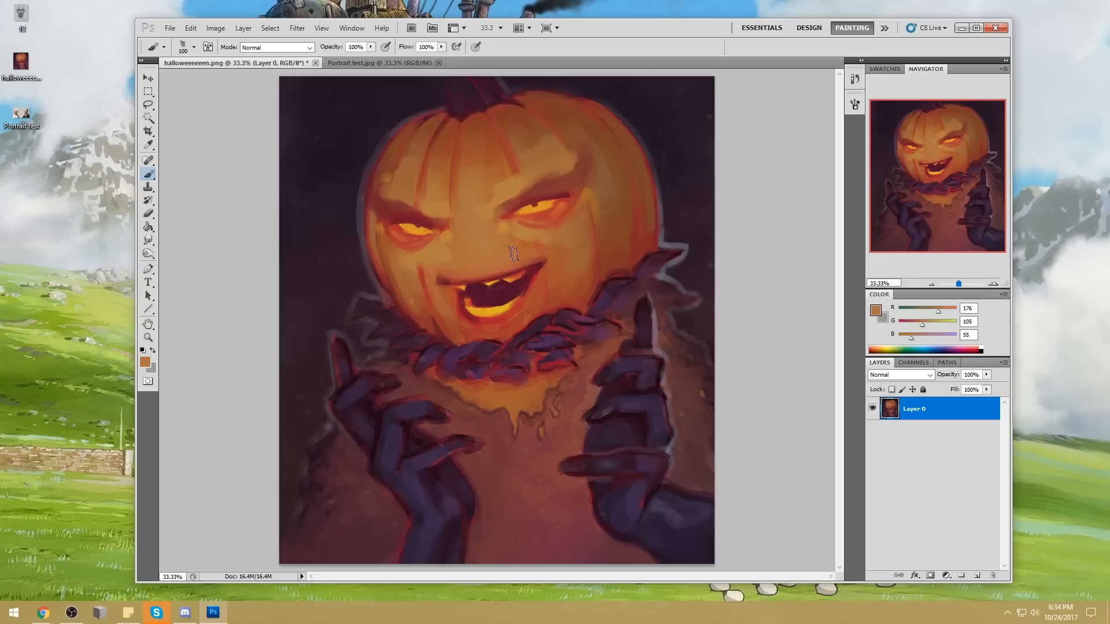
{"action": "left_click", "coordinate": [494, 246], "text": "alt"}
{"action": "left_click", "coordinate": [490, 250], "text": "alt"}
Step: Shape separate lower teeth with sampled yellow and dark maroon from the mouth's interior, reducing the brush size
{"action": "left_click", "coordinate": [535, 207], "text": "alt"}
{"action": "left_click", "coordinate": [501, 275], "text": "alt"}
{"action": "left_click", "coordinate": [501, 283], "text": "alt"}
{"action": "key", "text": "bracketleft"}
{"action": "key", "text": "bracketleft"}
{"action": "key", "text": "bracketleft"}
{"action": "key", "text": "bracketleft"}
{"action": "key", "text": "bracketleft"}
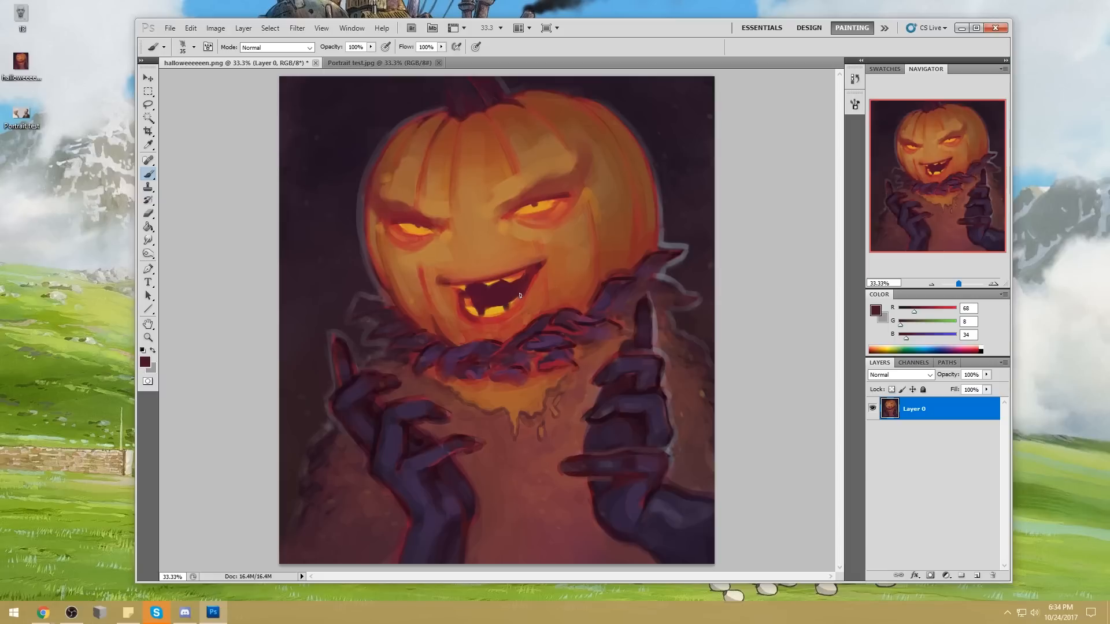
Step: Shade the cheeks around both mouth corners with sampled orange-brown and dark maroon, enlarging the brush to size 125
{"action": "left_click", "coordinate": [541, 280], "text": "alt"}
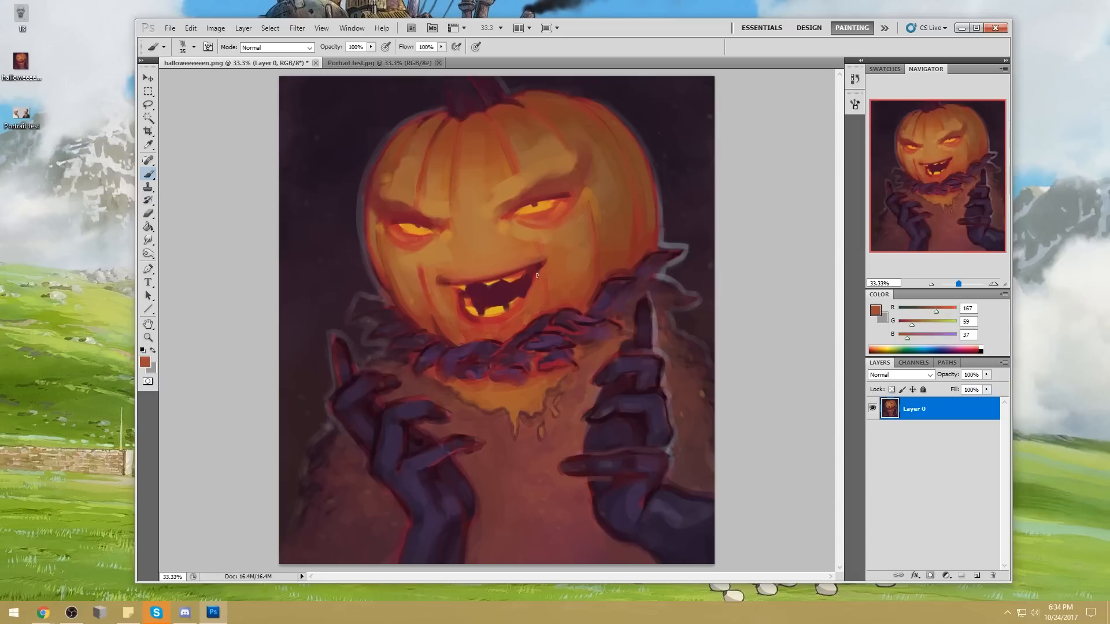
{"action": "left_click", "coordinate": [523, 282], "text": "alt"}
{"action": "key", "text": "bracketright"}
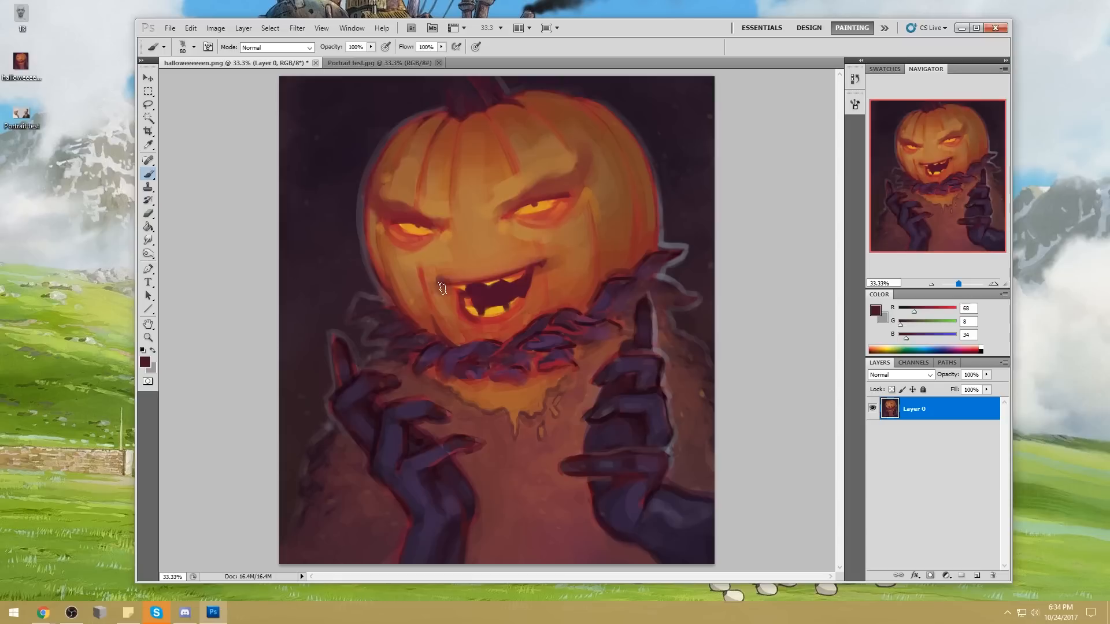
{"action": "key", "text": "bracketright"}
{"action": "key", "text": "bracketright"}
{"action": "key", "text": "bracketright"}
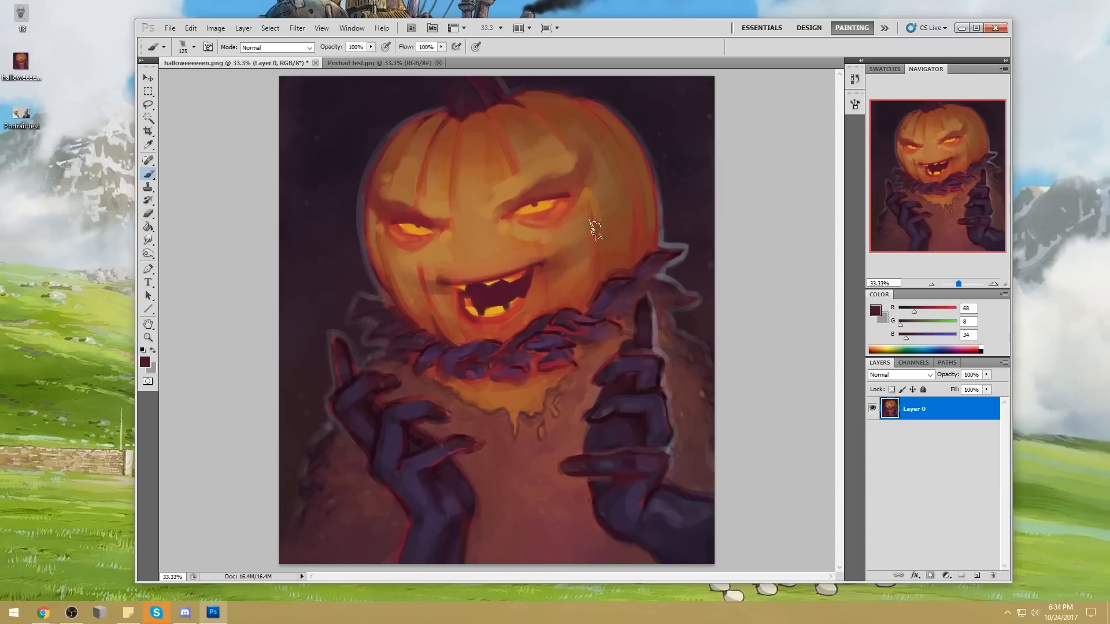
{"action": "left_click_drag", "start_coordinate": [456, 288], "coordinate": [417, 282]}
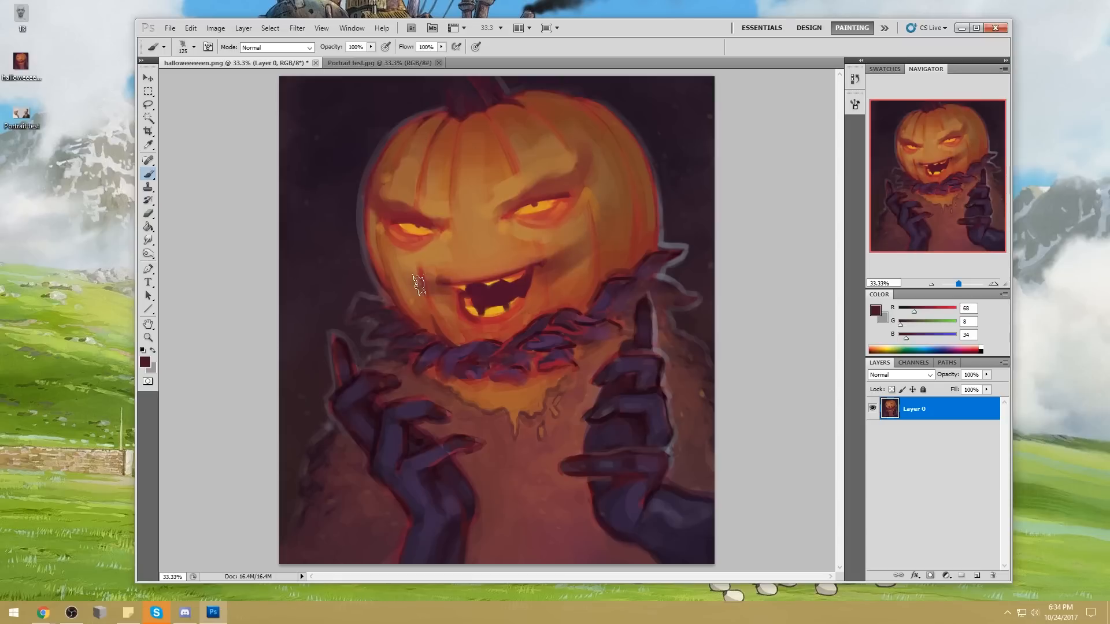
Step: Smudge the shading around the mouth corners at 12% strength with a size 45 tip, and return to the Brush tool
{"action": "left_click_drag", "start_coordinate": [145, 245], "coordinate": [194, 264]}
{"action": "key", "text": "bracketright"}
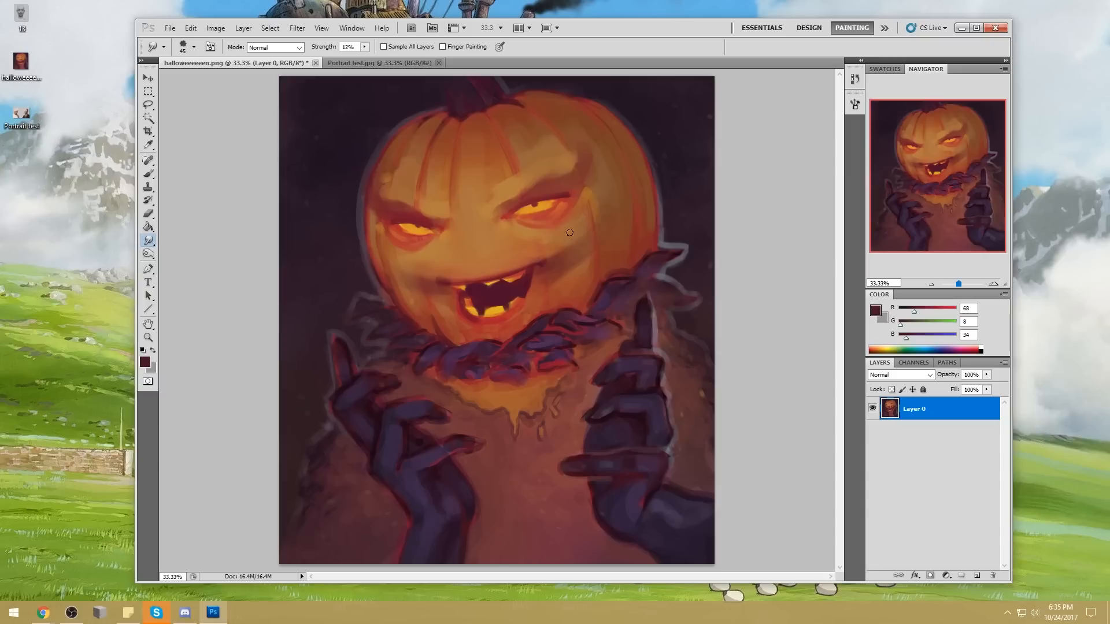
{"action": "key", "text": "b"}
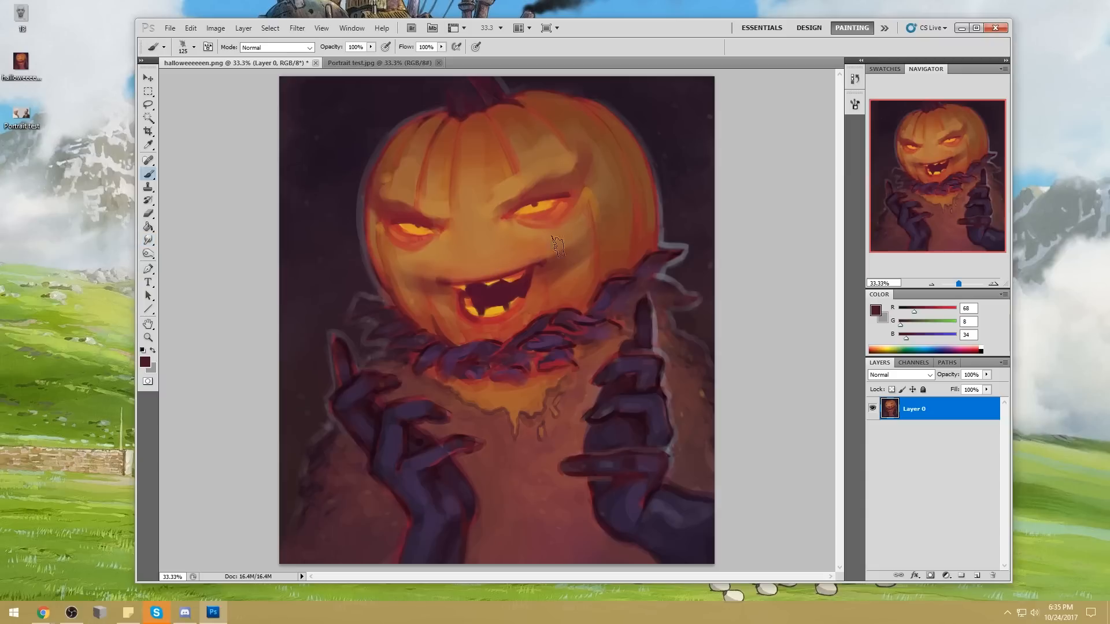
Step: Retouch the smile creases and upper lip edge with oranges sampled around the mouth, reducing the brush to size 60
{"action": "left_click", "coordinate": [542, 259], "text": "alt"}
{"action": "key", "text": "bracketleft"}
{"action": "key", "text": "bracketleft"}
{"action": "key", "text": "bracketleft"}
{"action": "key", "text": "bracketleft"}
{"action": "key", "text": "bracketleft"}
{"action": "left_click", "coordinate": [442, 271], "text": "alt"}
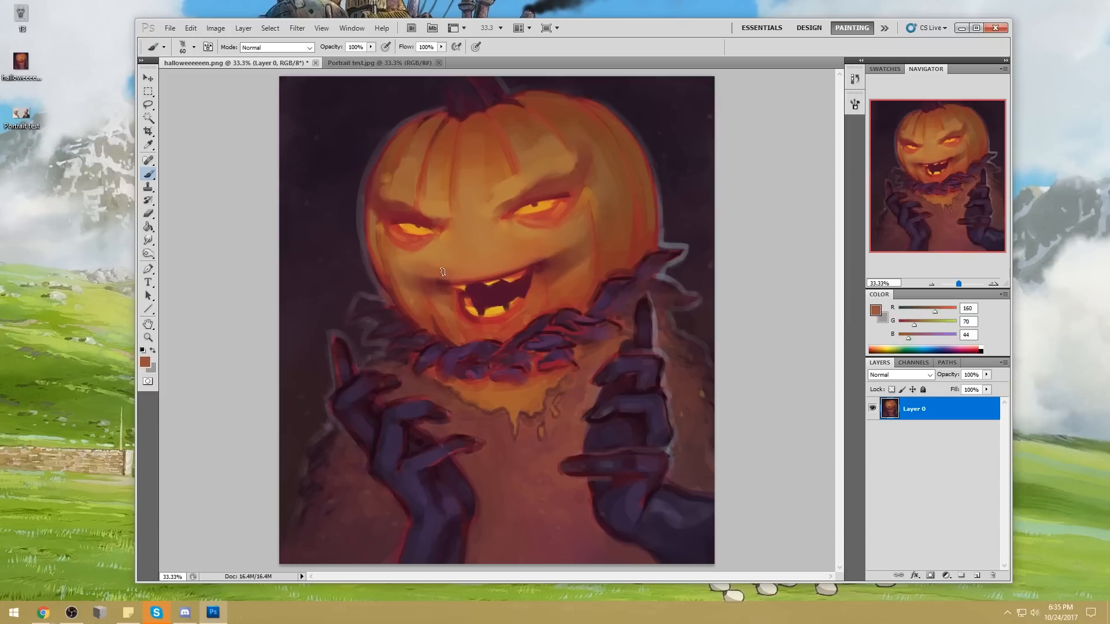
{"action": "left_click", "coordinate": [453, 263], "text": "alt"}
{"action": "left_click", "coordinate": [552, 251], "text": "alt"}
{"action": "left_click", "coordinate": [468, 267], "text": "alt"}
Step: Switch to the soft round 100 px brush with 0% hardness, sample orange-brown beside the mouth, and enlarge the brush
{"action": "right_click", "coordinate": [573, 222]}
{"action": "left_click", "coordinate": [714, 345]}
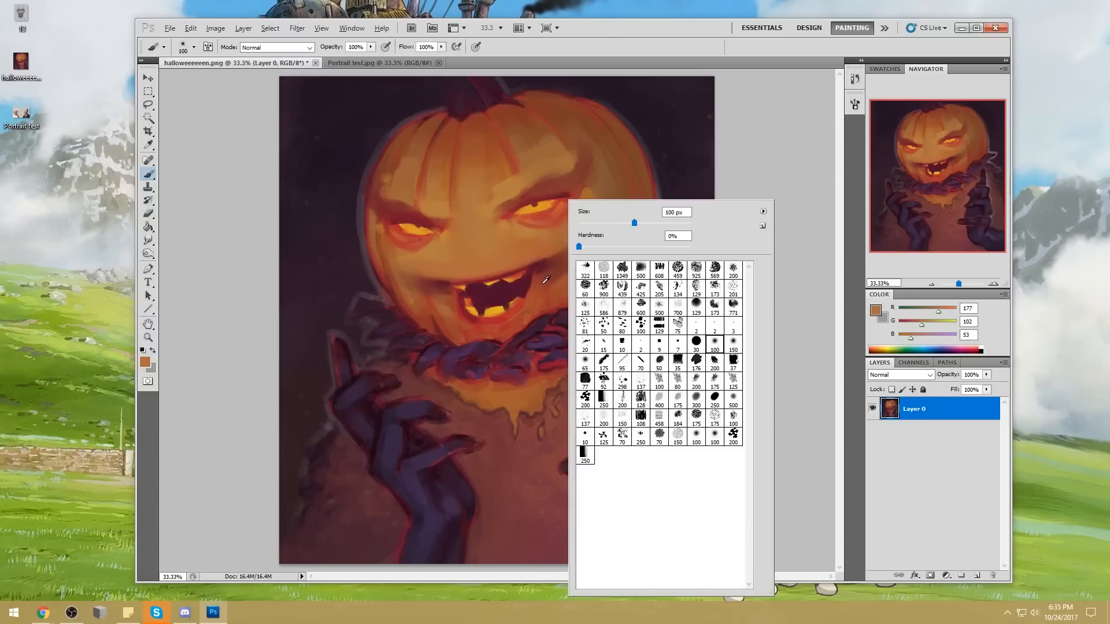
{"action": "key", "text": "Return"}
{"action": "left_click", "coordinate": [529, 289], "text": "alt"}
{"action": "key", "text": "bracketright"}
{"action": "key", "text": "bracketright"}
{"action": "key", "text": "bracketright"}
{"action": "key", "text": "bracketright"}
{"action": "key", "text": "bracketright"}
{"action": "key", "text": "bracketright"}
Step: Set the brush mode to Darken, enlarge it to size 1000, and glaze the sampled orange-brown over the lower face
{"action": "left_click", "coordinate": [278, 47]}
{"action": "left_click", "coordinate": [272, 94]}
{"action": "key", "text": "bracketright"}
{"action": "key", "text": "bracketright"}
{"action": "key", "text": "bracketright"}
{"action": "key", "text": "bracketright"}
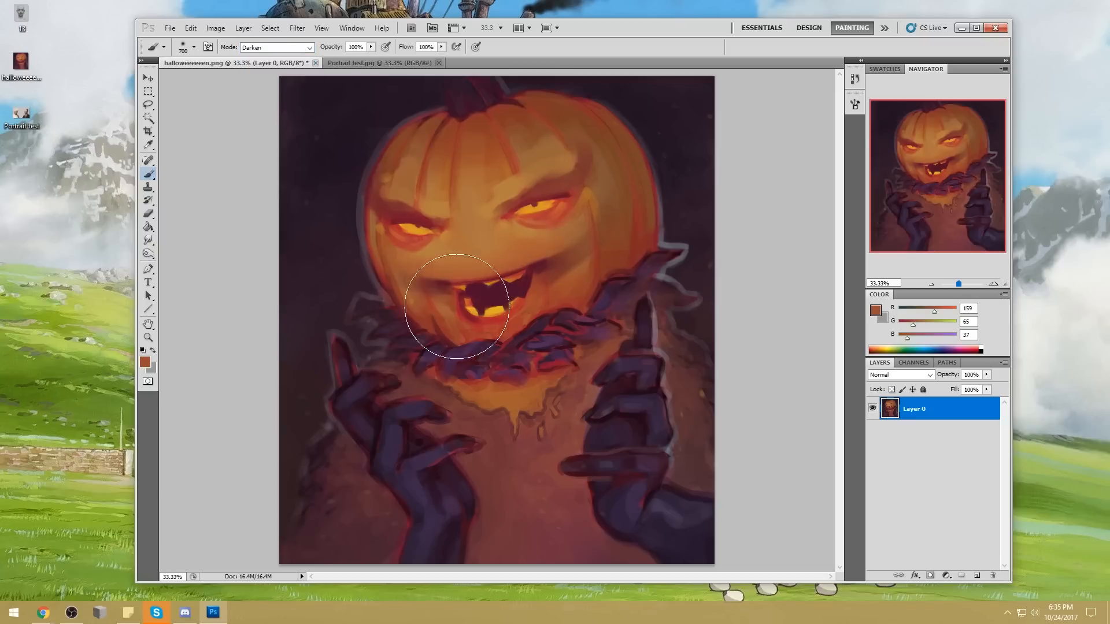
{"action": "key", "text": "bracketright"}
{"action": "key", "text": "bracketright"}
{"action": "key", "text": "bracketright"}
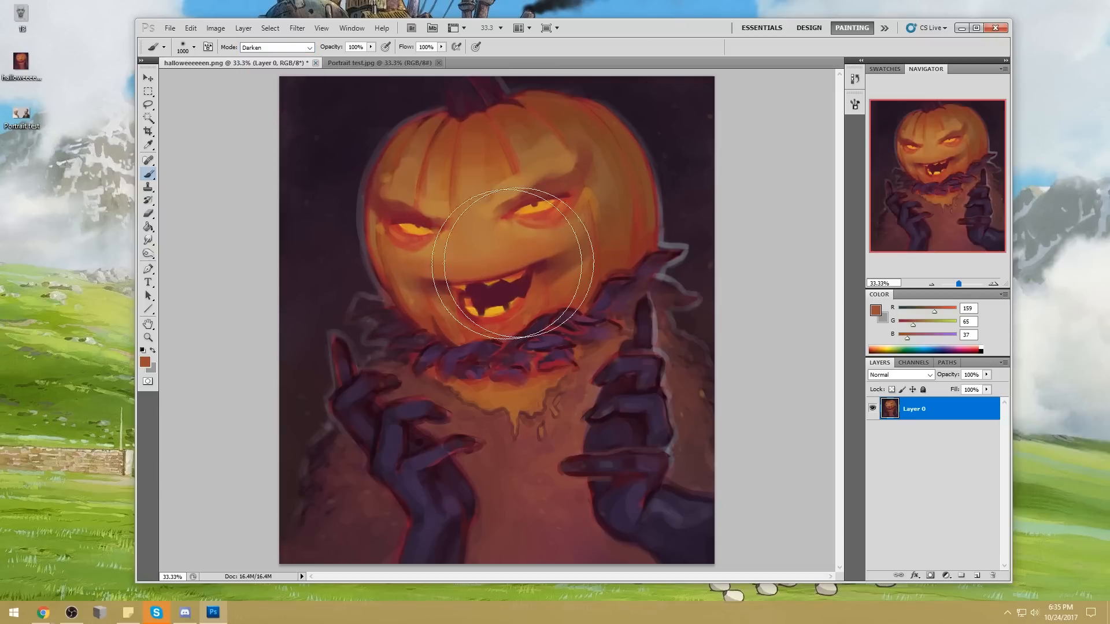
{"action": "left_click", "coordinate": [539, 197], "text": "alt"}
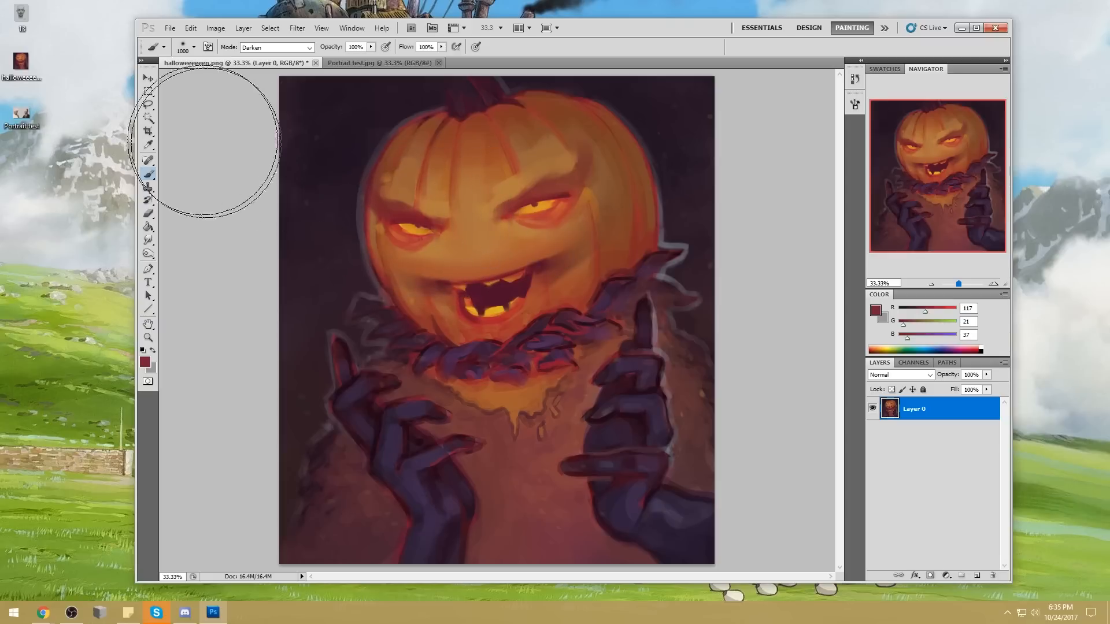
Step: Select the mouth's dark interior with the Magic Wand and paint it golden yellow on a new layer
{"action": "left_click", "coordinate": [148, 117]}
{"action": "left_click", "coordinate": [505, 293]}
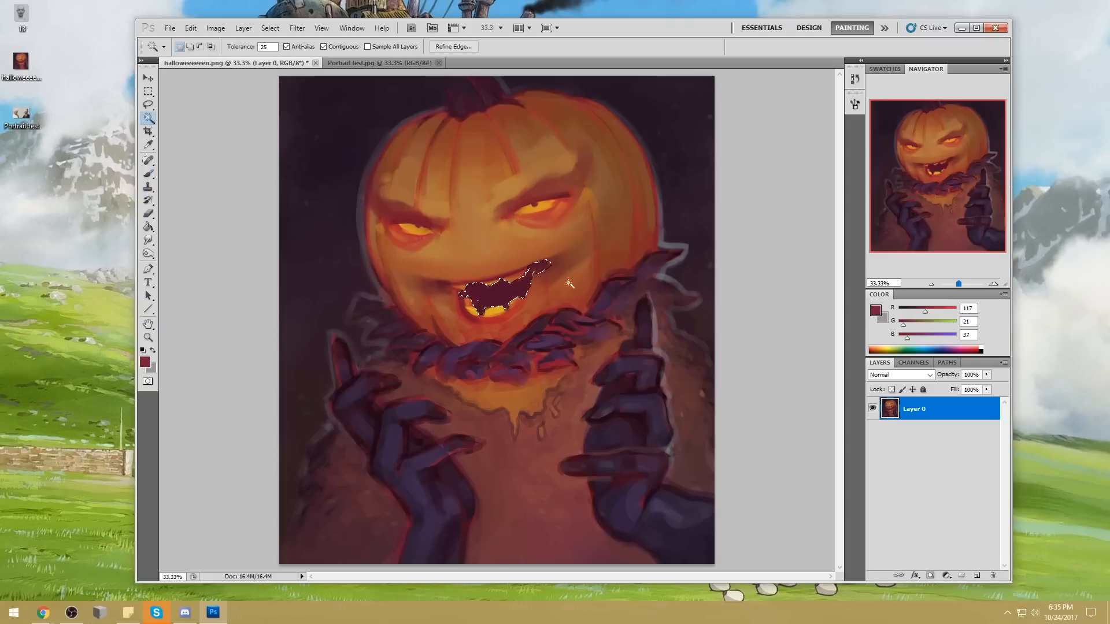
{"action": "left_click", "coordinate": [528, 296], "text": "shift"}
{"action": "key", "text": "b"}
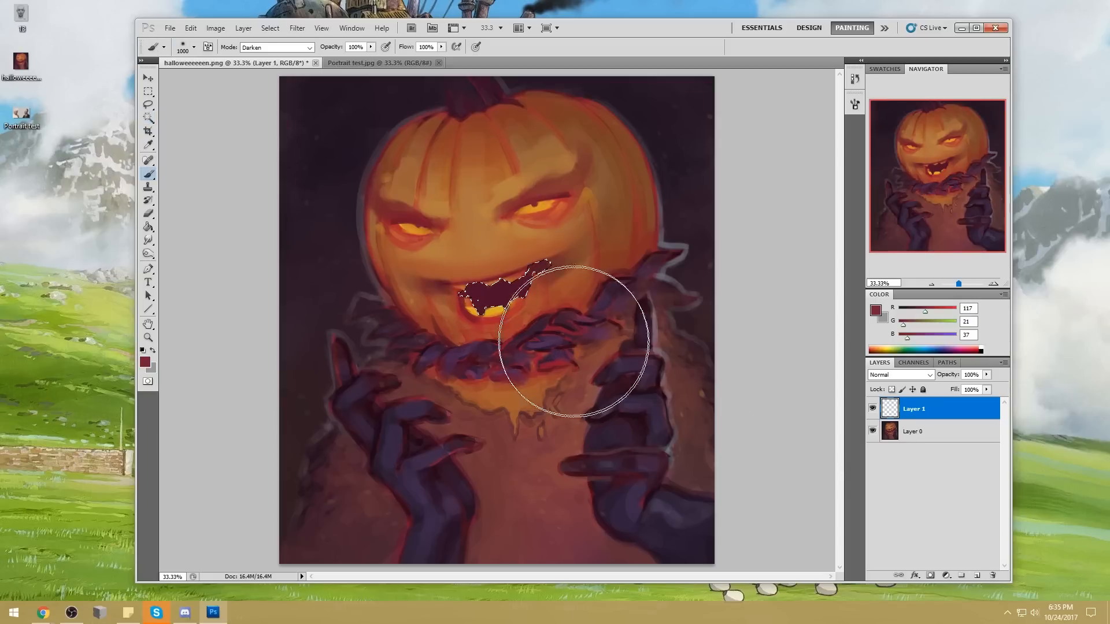
{"action": "left_click", "coordinate": [516, 322], "text": "alt"}
{"action": "mouse_move", "coordinate": [516, 322]}
{"action": "left_mouse_down"}
{"action": "mouse_move", "coordinate": [526, 285]}
{"action": "mouse_move", "coordinate": [505, 285]}
{"action": "left_mouse_up"}
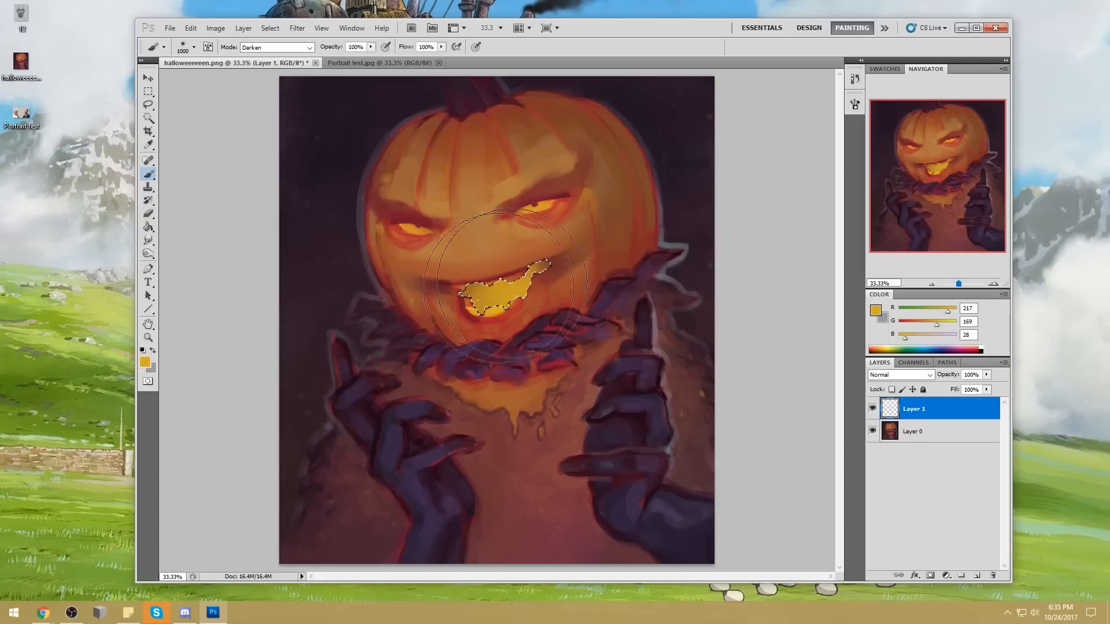
Step: Invert the selection and paint dark red sampled near the right-hand eye over the teeth, reducing the brush to size 70
{"action": "key", "text": "m"}
{"action": "right_click", "coordinate": [540, 283]}
{"action": "left_click", "coordinate": [567, 298]}
{"action": "key", "text": "b"}
{"action": "left_click", "coordinate": [570, 189], "text": "alt"}
{"action": "key", "text": "bracketleft"}
{"action": "key", "text": "bracketleft"}
{"action": "key", "text": "bracketleft"}
{"action": "key", "text": "bracketleft"}
{"action": "key", "text": "bracketleft"}
{"action": "key", "text": "bracketleft"}
{"action": "key", "text": "bracketleft"}
{"action": "key", "text": "bracketleft"}
{"action": "key", "text": "bracketleft"}
{"action": "key", "text": "bracketleft"}
{"action": "key", "text": "bracketleft"}
{"action": "key", "text": "bracketleft"}
{"action": "key", "text": "bracketleft"}
{"action": "key", "text": "bracketleft"}
{"action": "key", "text": "bracketleft"}
{"action": "key", "text": "bracketleft"}
{"action": "mouse_move", "coordinate": [473, 301]}
{"action": "left_mouse_down"}
{"action": "mouse_move", "coordinate": [491, 313]}
{"action": "mouse_move", "coordinate": [514, 307]}
{"action": "mouse_move", "coordinate": [526, 285]}
{"action": "left_mouse_up"}
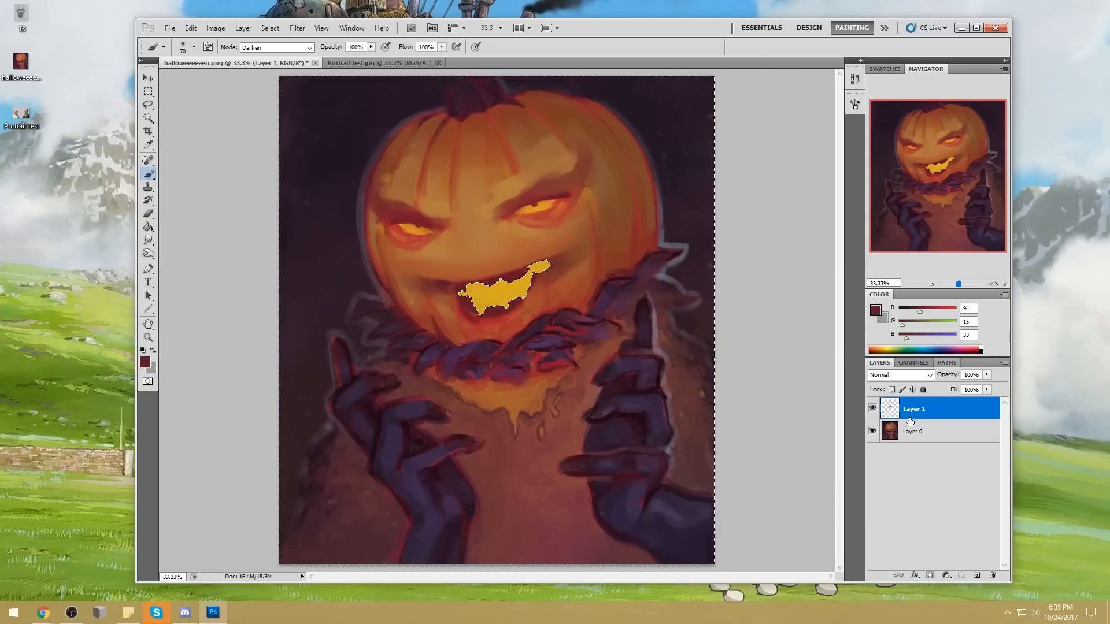
{"action": "key", "text": "m"}
{"action": "right_click", "coordinate": [608, 304]}
{"action": "left_click", "coordinate": [639, 310]}
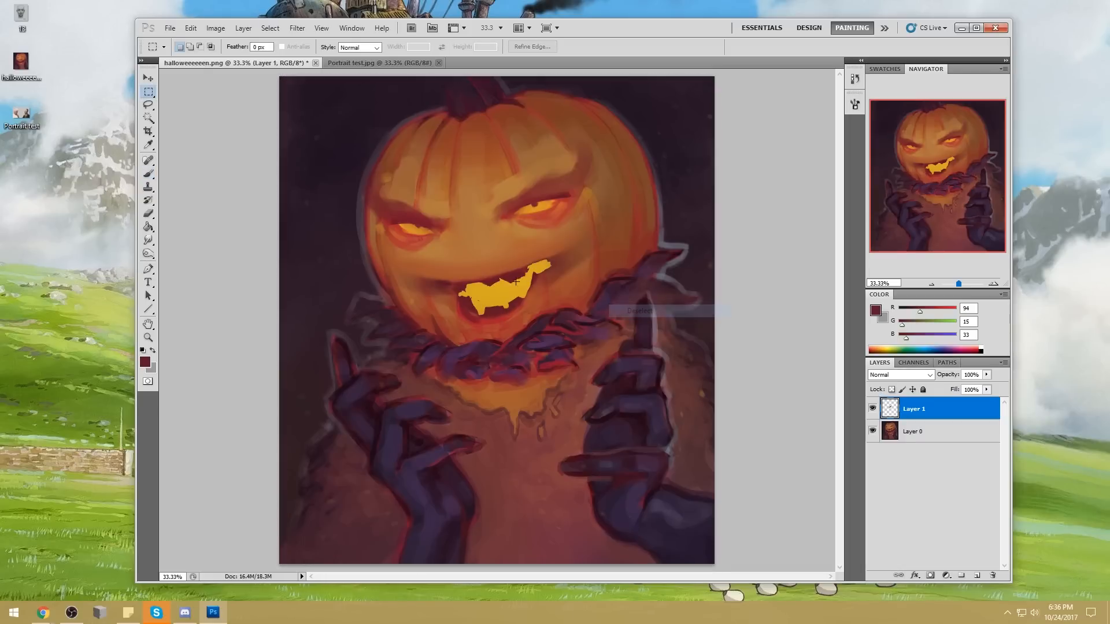
{"action": "key", "text": "b"}
{"action": "key", "text": "ctrl+a"}
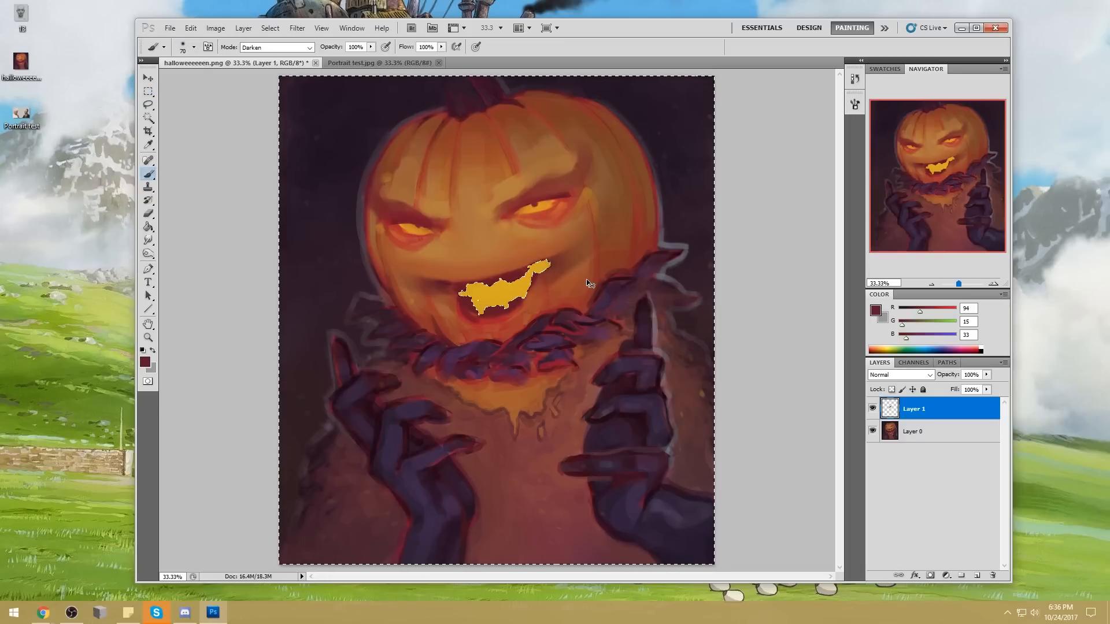
Step: Invert the selection and paint dark red over the mouth's right-hand corner with the brush enlarged to size 125
{"action": "key", "text": "m"}
{"action": "right_click", "coordinate": [608, 262]}
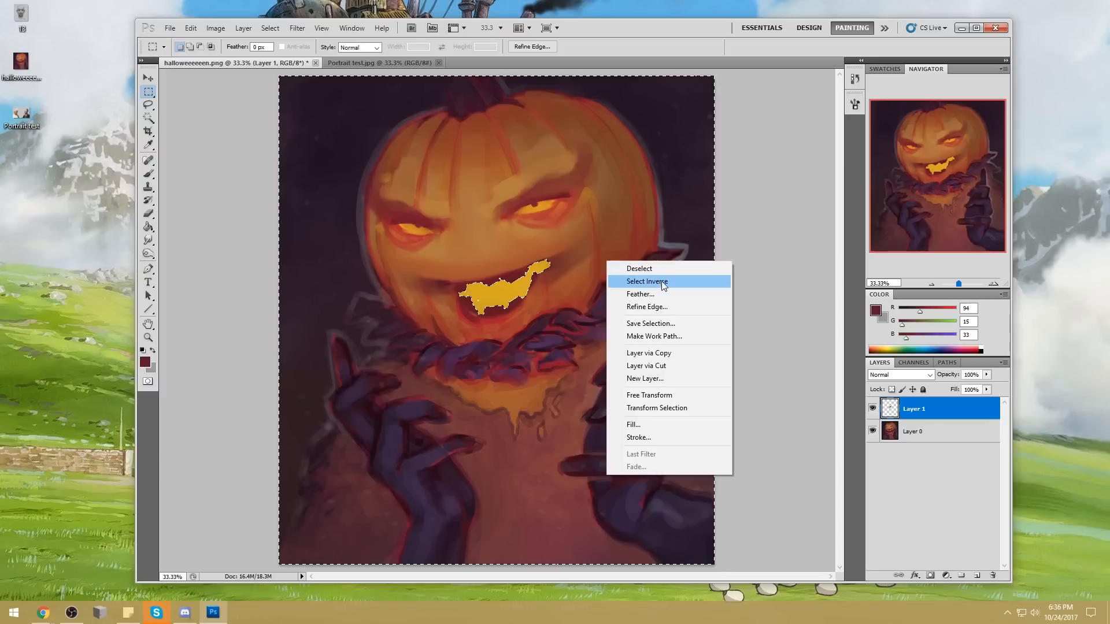
{"action": "left_click", "coordinate": [647, 281]}
{"action": "key", "text": "b"}
{"action": "key", "text": "bracketright"}
{"action": "key", "text": "bracketright"}
{"action": "key", "text": "bracketright"}
{"action": "mouse_move", "coordinate": [547, 264]}
{"action": "left_mouse_down"}
{"action": "mouse_move", "coordinate": [538, 268]}
{"action": "mouse_move", "coordinate": [548, 264]}
{"action": "left_mouse_up"}
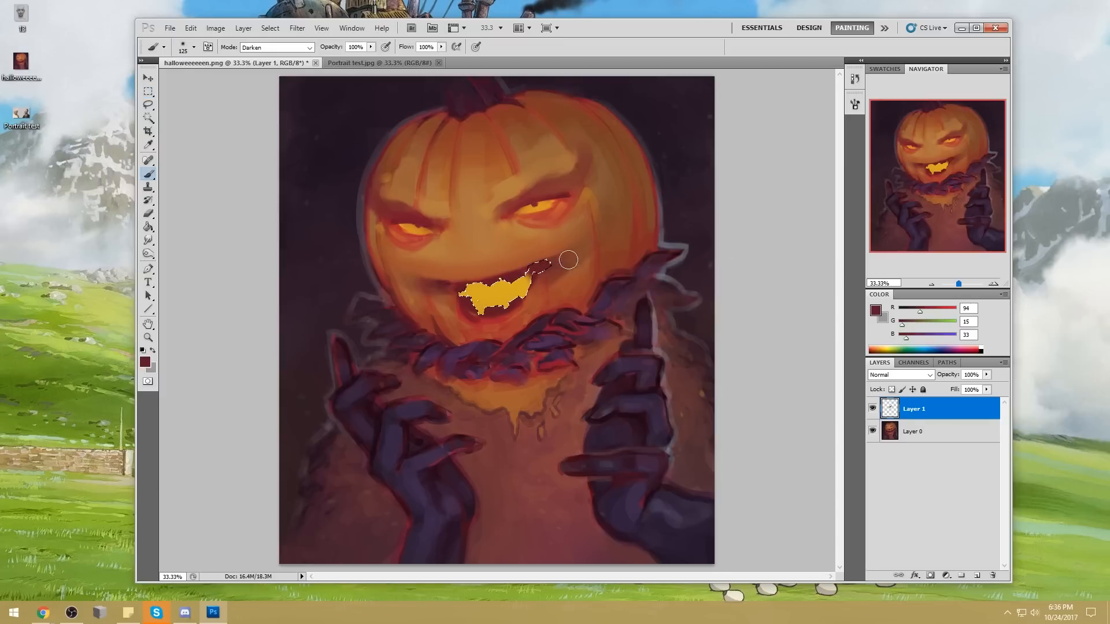
Step: Clear the selection and switch to the 10 px round brush
{"action": "key", "text": "m"}
{"action": "right_click", "coordinate": [567, 259]}
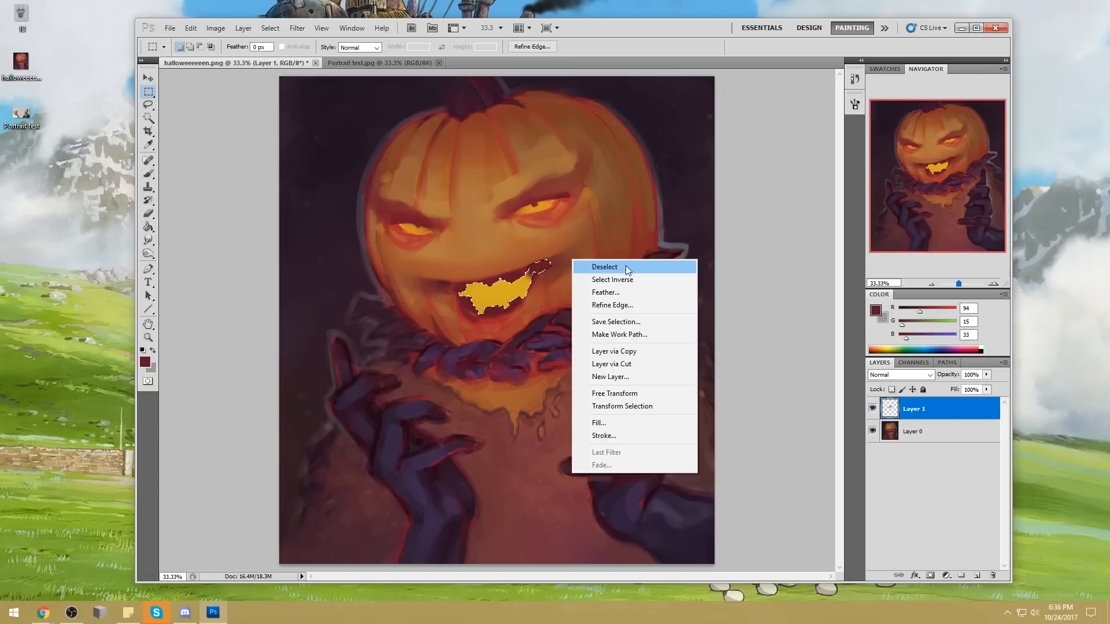
{"action": "left_click", "coordinate": [630, 265]}
{"action": "key", "text": "b"}
{"action": "right_click", "coordinate": [560, 265]}
{"action": "left_click", "coordinate": [581, 432]}
{"action": "left_click", "coordinate": [709, 167]}
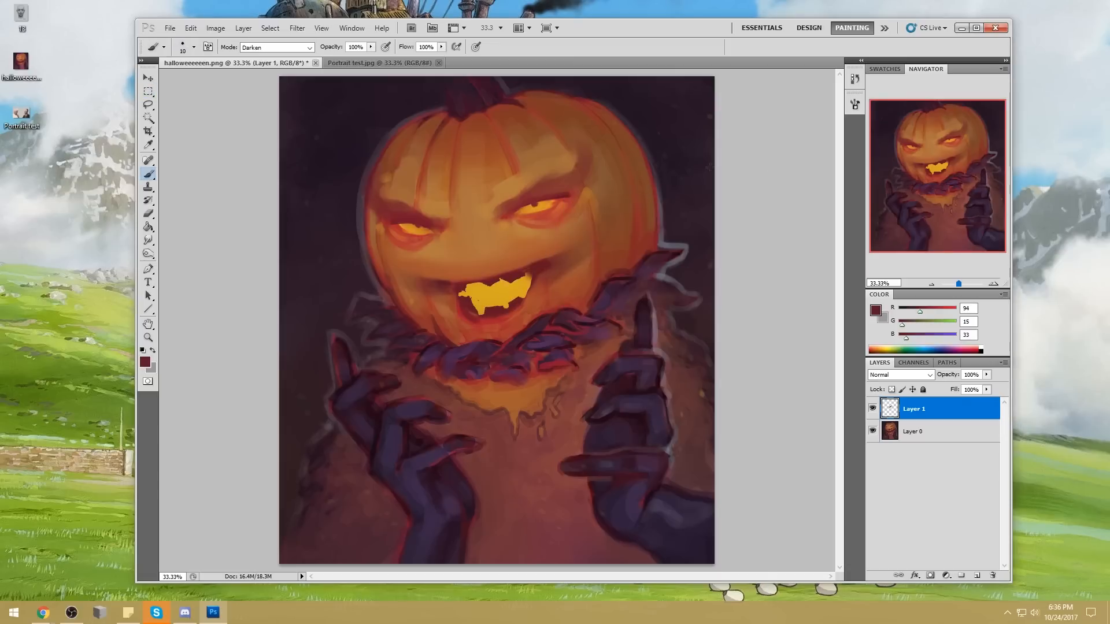
Step: Sample the mouth's golden yellow, set the brush mode to Normal, and extend both mouth corners at size 40
{"action": "left_click", "coordinate": [497, 294], "text": "alt"}
{"action": "key", "text": "bracketright"}
{"action": "left_click", "coordinate": [278, 47]}
{"action": "left_click", "coordinate": [257, 48]}
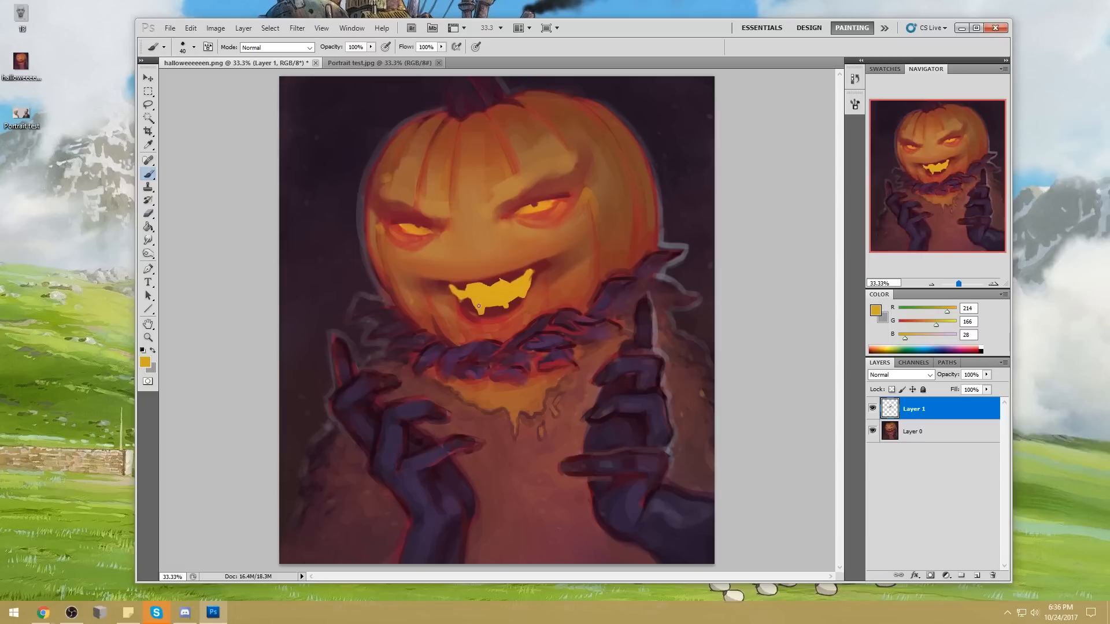
Step: Refine the mouth's jagged outline and right-hand corner by alternating sampled dark red and golden yellow
{"action": "left_click", "coordinate": [467, 305], "text": "alt"}
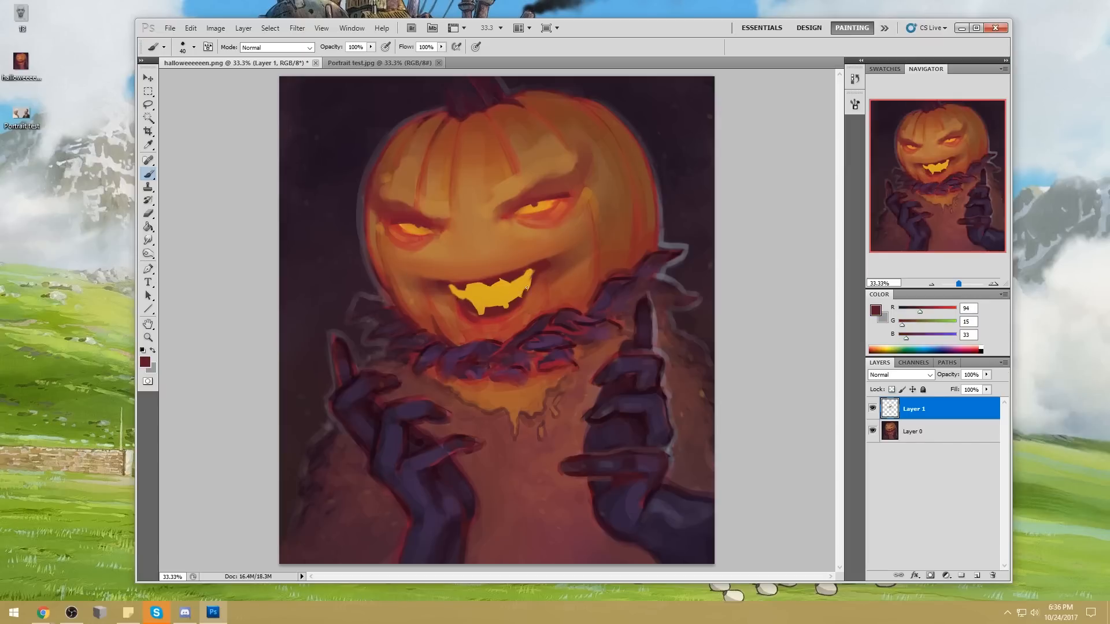
{"action": "left_click", "coordinate": [485, 296], "text": "alt"}
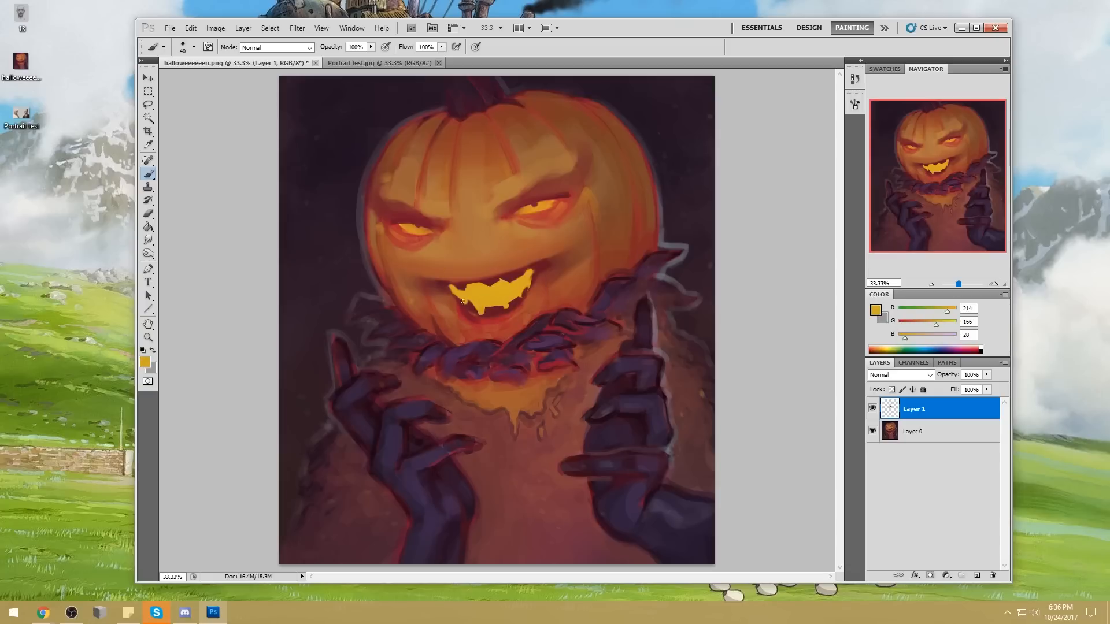
{"action": "left_click", "coordinate": [497, 280], "text": "alt"}
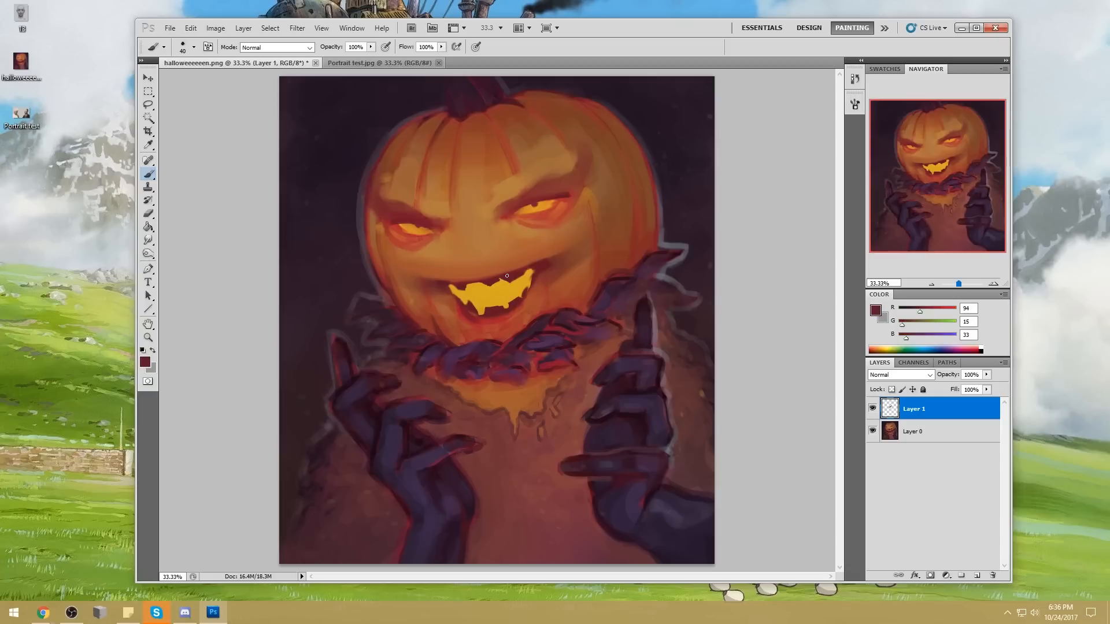
{"action": "left_click", "coordinate": [533, 270], "text": "alt"}
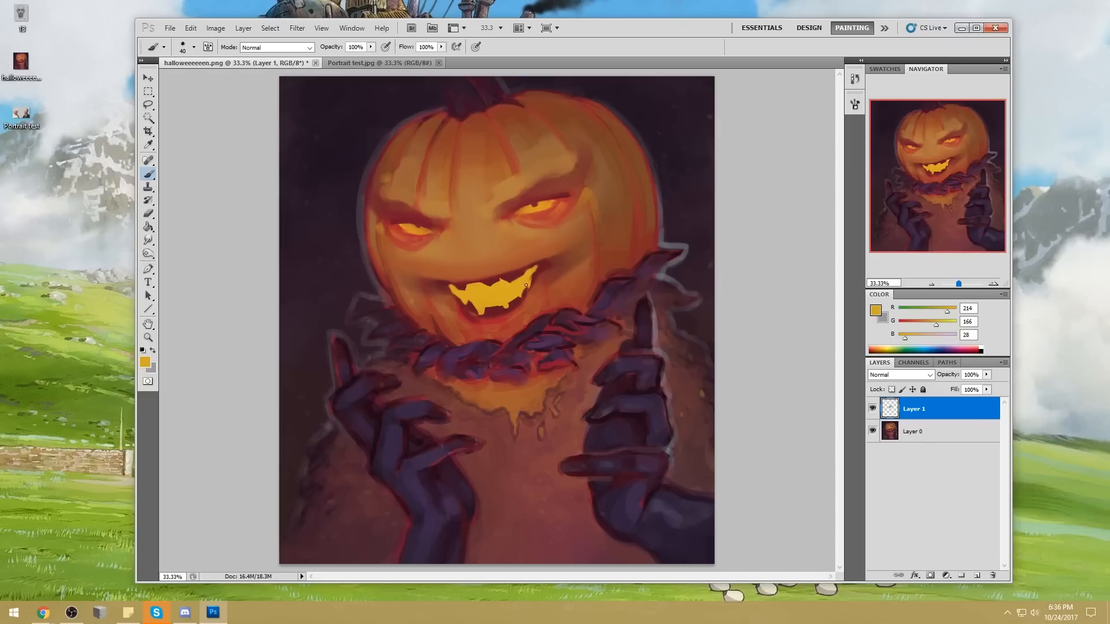
Step: Fill both eyes with golden orange sampled from the right-hand eye, select them with the Magic Wand, and merge Layer 1 down
{"action": "left_click", "coordinate": [541, 203], "text": "alt"}
{"action": "key", "text": "w"}
{"action": "left_click", "coordinate": [542, 207]}
{"action": "left_click", "coordinate": [415, 228], "text": "shift"}
{"action": "right_click", "coordinate": [949, 409]}
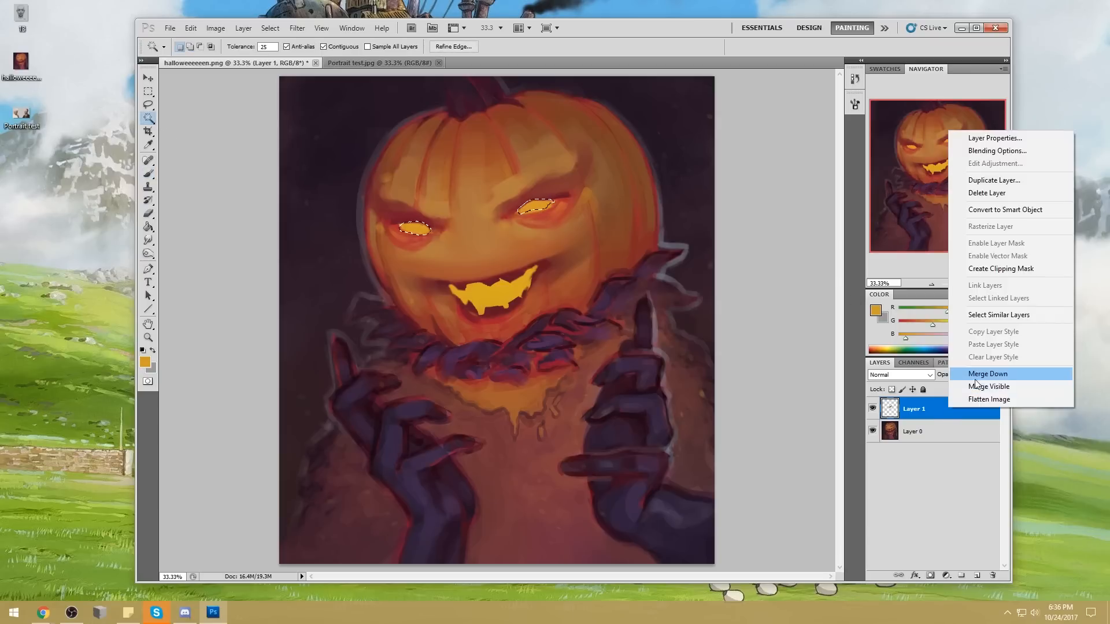
{"action": "left_click", "coordinate": [975, 380]}
Step: Set the Magic Wand tolerance to 50 and select both eyes together with the mouth's yellow interior
{"action": "left_click", "coordinate": [413, 233], "text": "shift"}
{"action": "double_click", "coordinate": [274, 46]}
{"action": "type", "text": "50"}
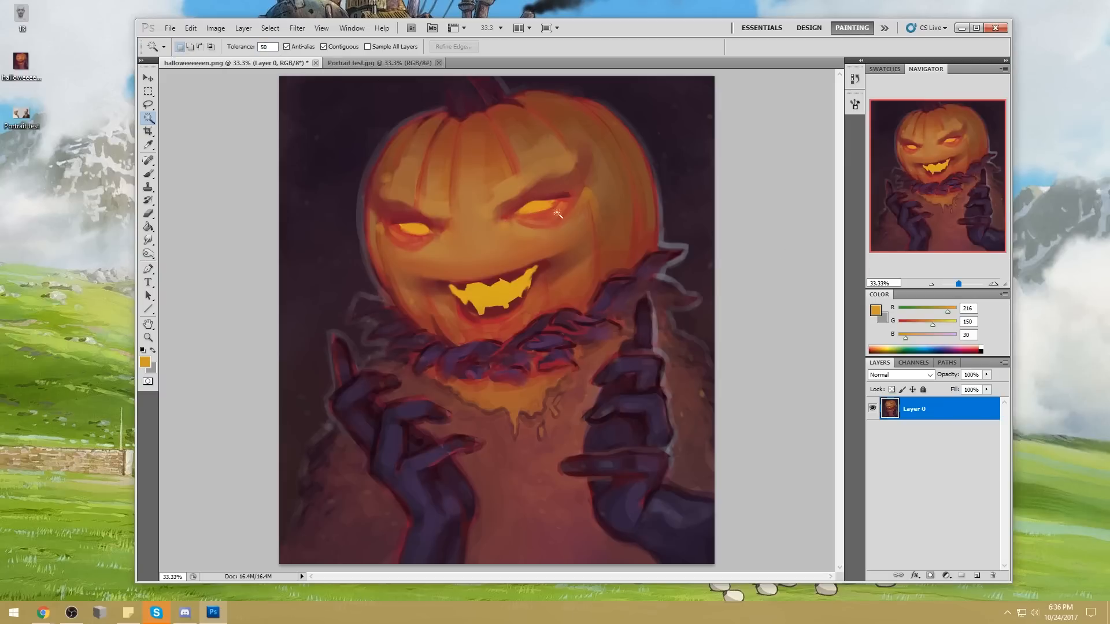
{"action": "left_click", "coordinate": [494, 292], "text": "shift"}
{"action": "key", "text": "ctrl+d"}
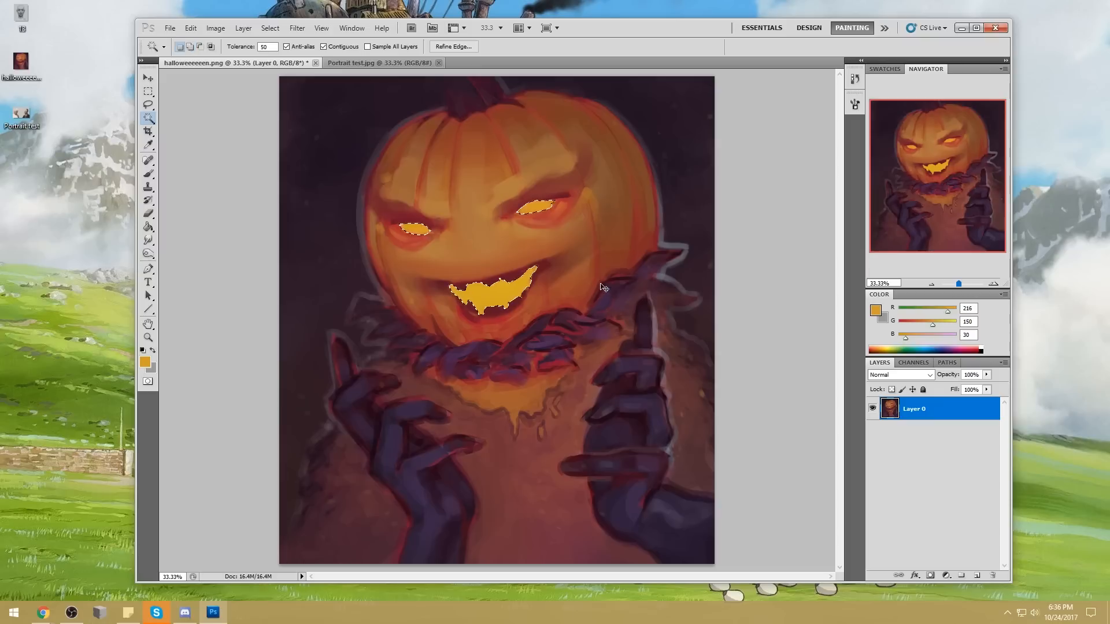
Step: Switch to the soft round 100 px brush and set the foreground colour to bright orange, RGB 254, 116, 48
{"action": "key", "text": "b"}
{"action": "left_click", "coordinate": [532, 276], "text": "alt"}
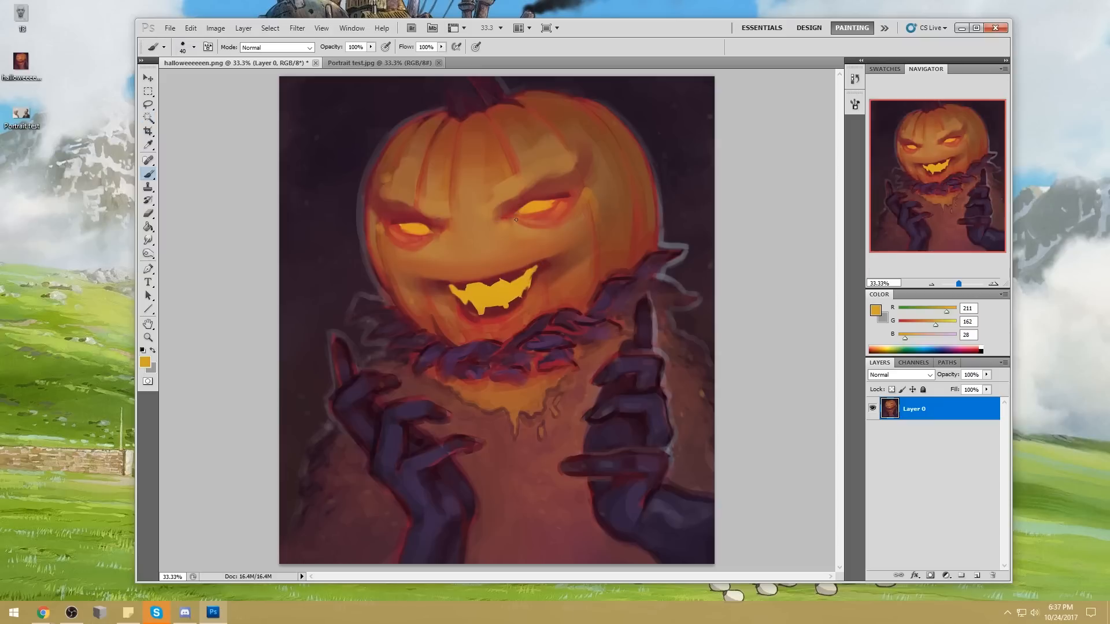
{"action": "right_click", "coordinate": [610, 200]}
{"action": "key", "text": "bracketleft"}
{"action": "key", "text": "Return"}
{"action": "left_click", "coordinate": [874, 311]}
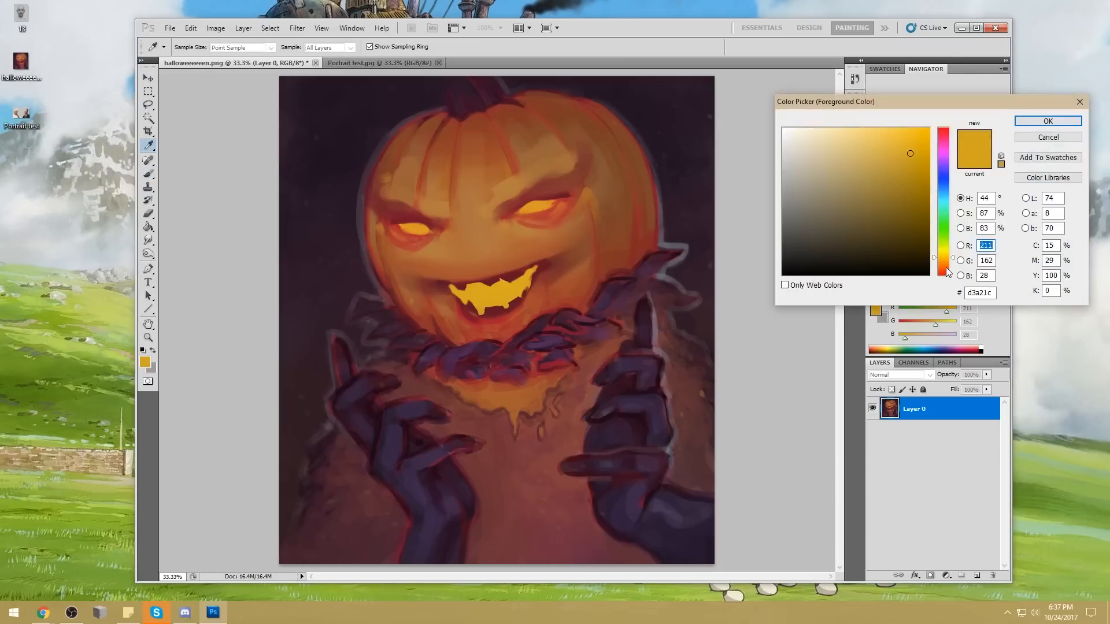
{"action": "left_click", "coordinate": [948, 268]}
{"action": "left_click_drag", "start_coordinate": [880, 153], "coordinate": [904, 128]}
{"action": "left_click", "coordinate": [1048, 121]}
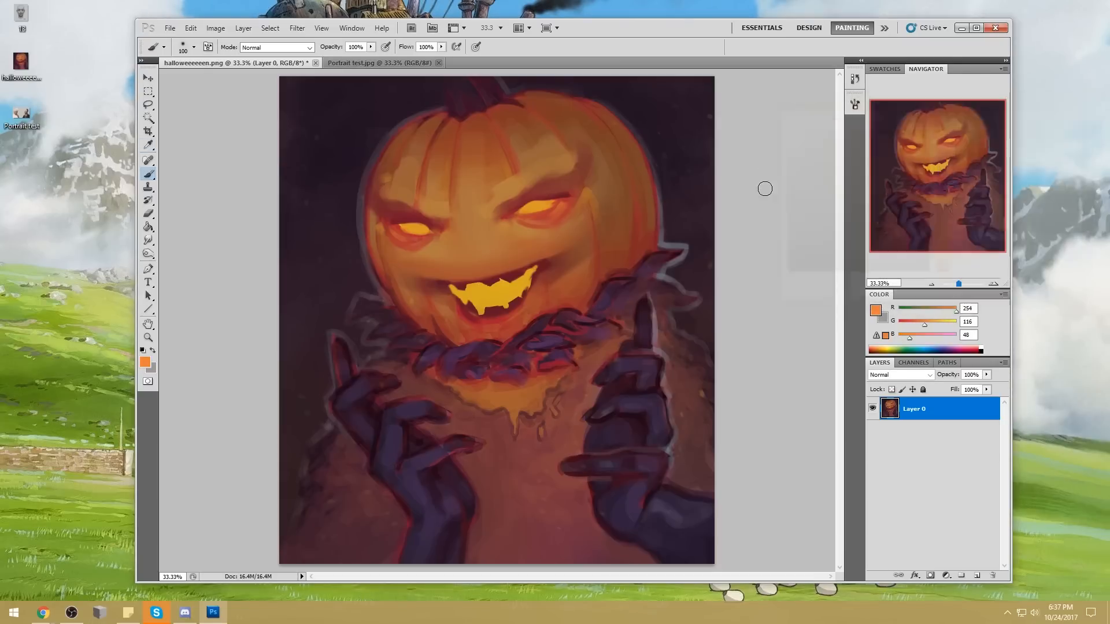
Step: Enlarge the soft brush to size 1100 and tint the eyes with the bright orange
{"action": "key", "text": "bracketright"}
{"action": "key", "text": "bracketright"}
{"action": "key", "text": "bracketright"}
{"action": "key", "text": "bracketright"}
{"action": "key", "text": "bracketright"}
{"action": "key", "text": "bracketright"}
{"action": "key", "text": "bracketright"}
{"action": "key", "text": "bracketright"}
{"action": "key", "text": "bracketright"}
{"action": "key", "text": "bracketright"}
{"action": "key", "text": "bracketright"}
{"action": "key", "text": "bracketright"}
{"action": "key", "text": "bracketright"}
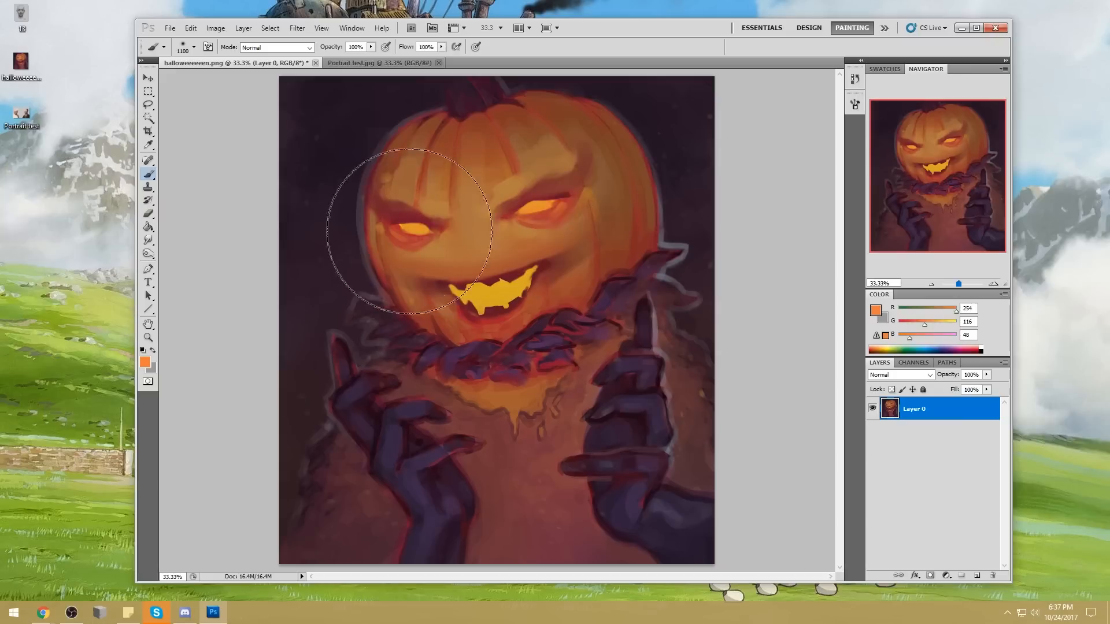
Step: Brighten the mouth and both eyes with the Dodge tool on Highlights, using 50% exposure and size 600
{"action": "left_click", "coordinate": [148, 253]}
{"action": "left_click", "coordinate": [195, 254]}
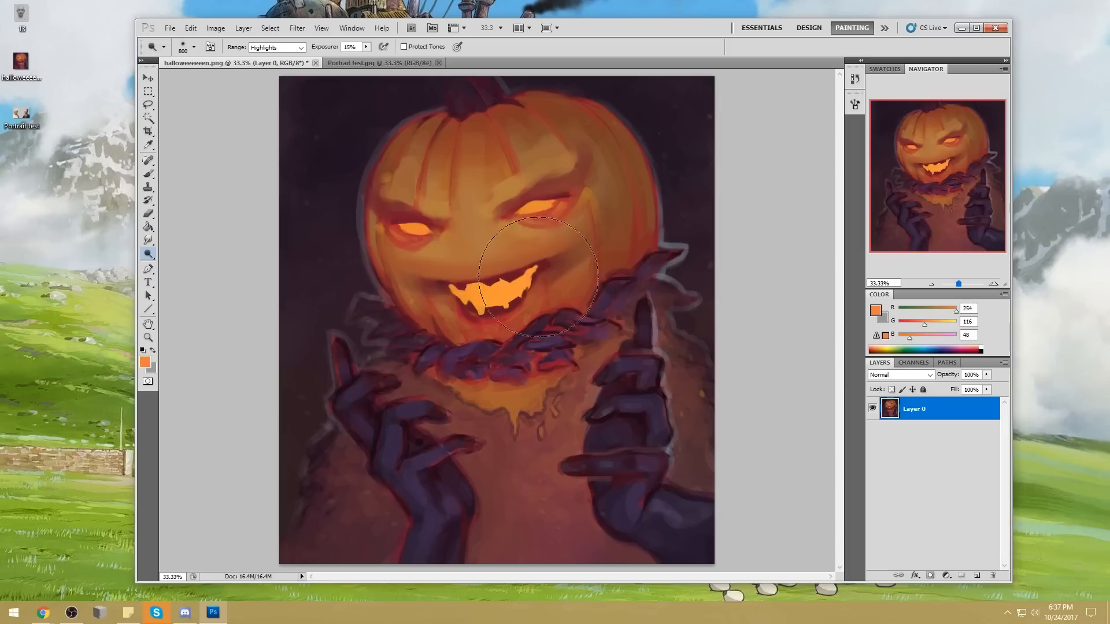
{"action": "left_click_drag", "start_coordinate": [365, 47], "coordinate": [388, 56]}
{"action": "key", "text": "bracketleft"}
{"action": "key", "text": "bracketleft"}
{"action": "key", "text": "bracketleft"}
{"action": "key", "text": "bracketleft"}
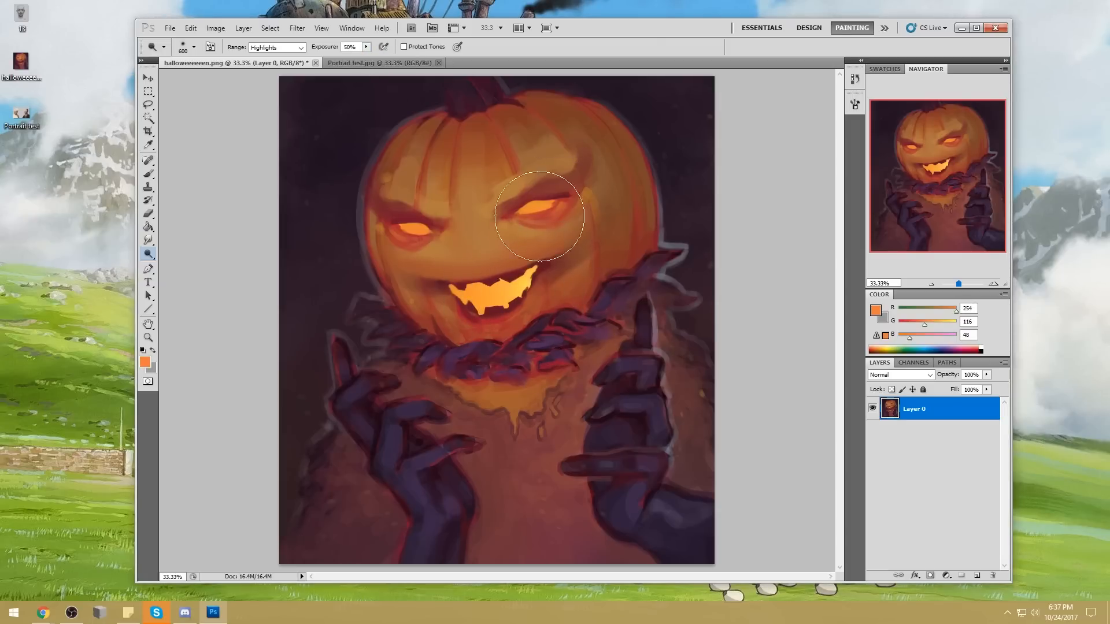
{"action": "left_click_drag", "start_coordinate": [533, 218], "coordinate": [538, 219]}
{"action": "left_click_drag", "start_coordinate": [413, 232], "coordinate": [425, 241]}
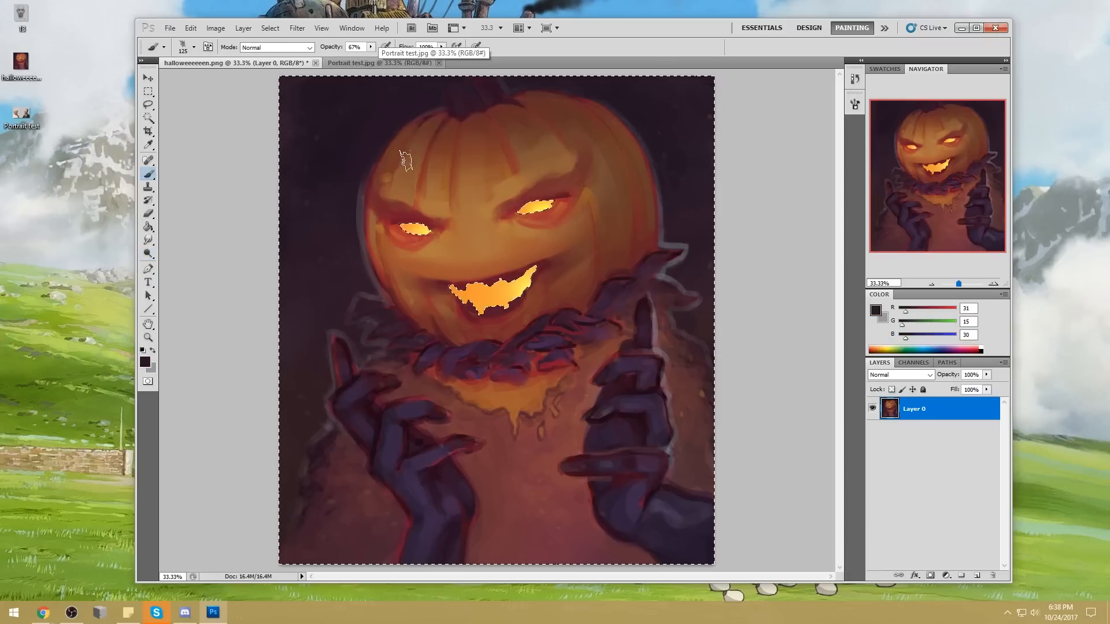
Step: Clean up the pumpkin's left edge with sampled dark purple at 67% brush opacity, and clear the selection
{"action": "left_click", "coordinate": [362, 151], "text": "alt"}
{"action": "left_click_drag", "start_coordinate": [365, 150], "coordinate": [355, 260]}
{"action": "left_click_drag", "start_coordinate": [365, 218], "coordinate": [369, 268]}
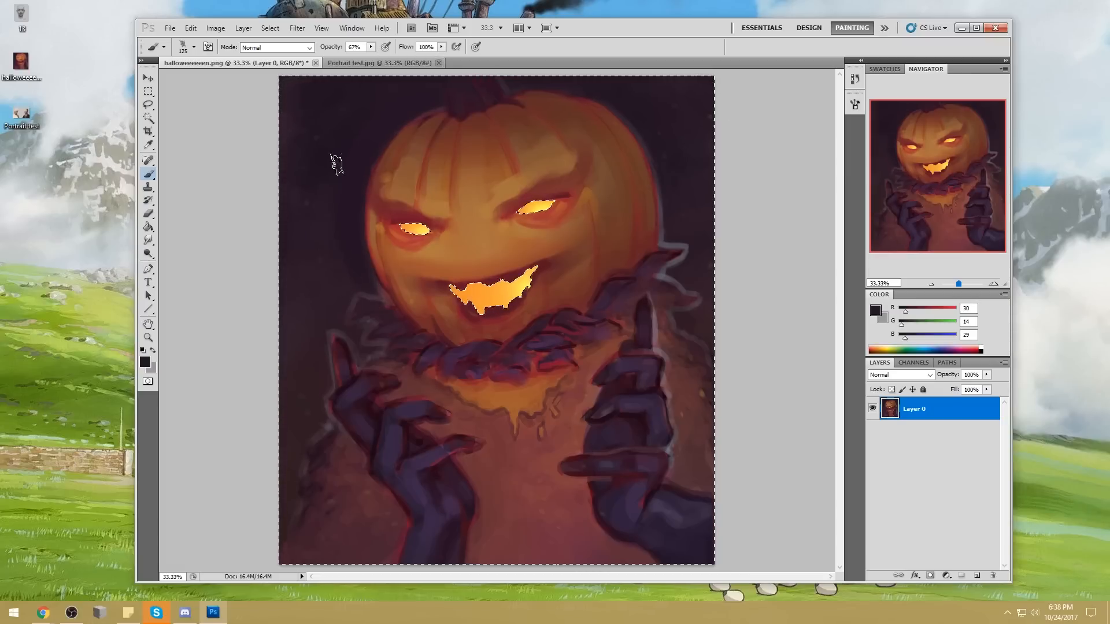
{"action": "left_click", "coordinate": [153, 255]}
{"action": "key", "text": "m"}
{"action": "right_click", "coordinate": [581, 220]}
{"action": "left_click", "coordinate": [625, 229]}
Step: Lasso tooth shapes along the mouth's upper edge and paint them with dark red sampled below the mouth
{"action": "key", "text": "l"}
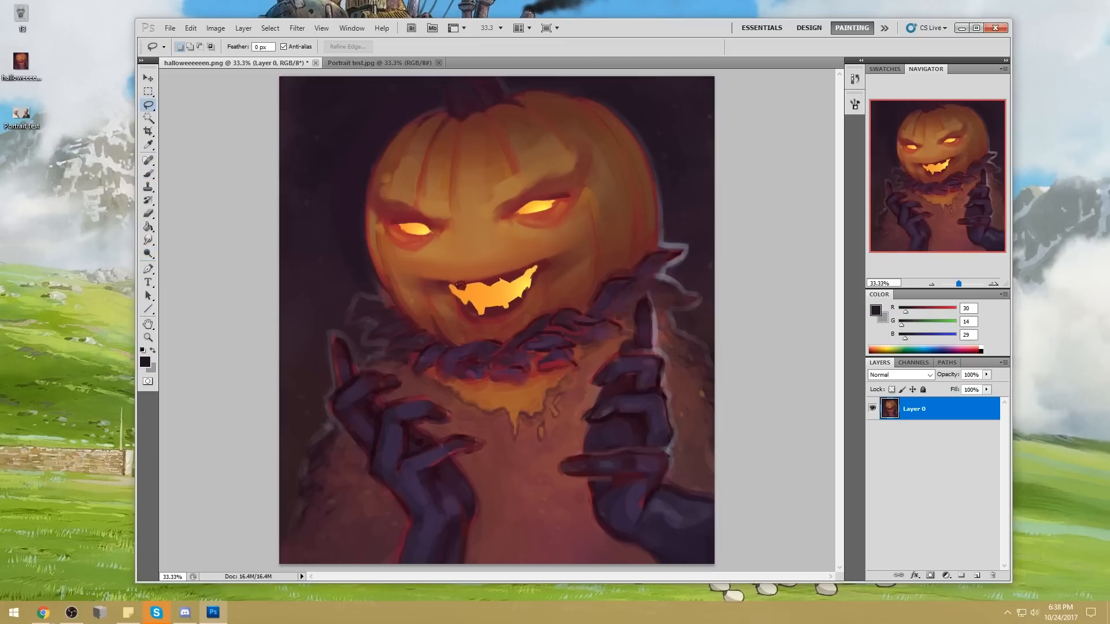
{"action": "left_click_drag", "start_coordinate": [461, 284], "coordinate": [462, 290]}
{"action": "left_click_drag", "start_coordinate": [526, 270], "coordinate": [503, 278]}
{"action": "key", "text": "b"}
{"action": "left_click", "coordinate": [498, 311], "text": "alt"}
{"action": "mouse_move", "coordinate": [522, 296]}
{"action": "left_mouse_down"}
{"action": "mouse_move", "coordinate": [509, 302]}
{"action": "mouse_move", "coordinate": [525, 274]}
{"action": "left_mouse_up"}
Step: Raise the brush opacity to 100%, finish painting the upper teeth dark red, and clear the selection
{"action": "left_click", "coordinate": [370, 48]}
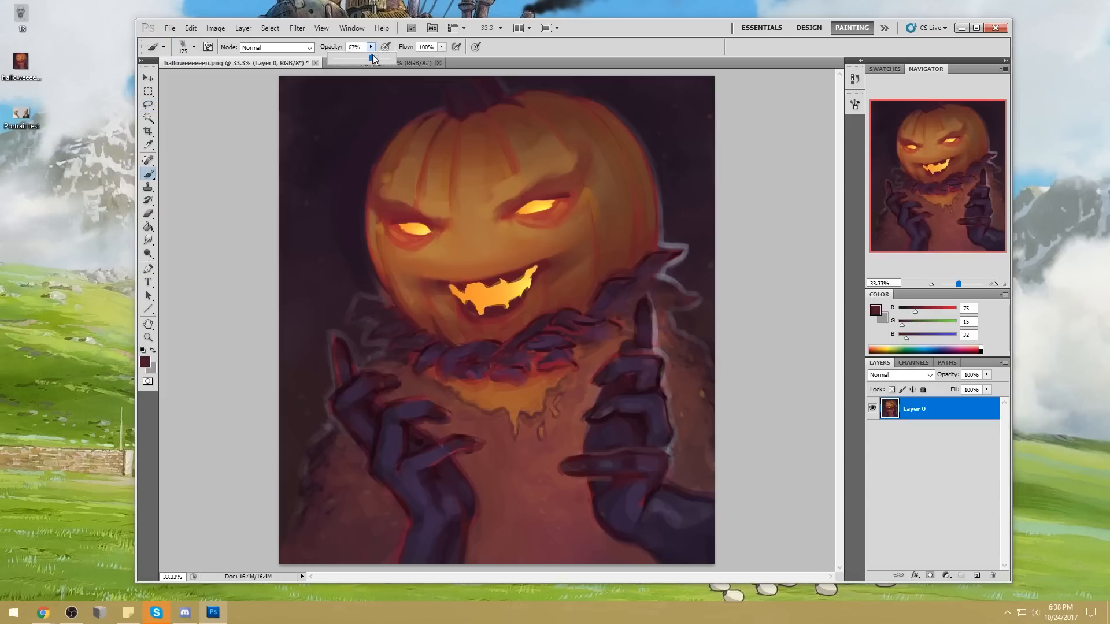
{"action": "left_click", "coordinate": [518, 267]}
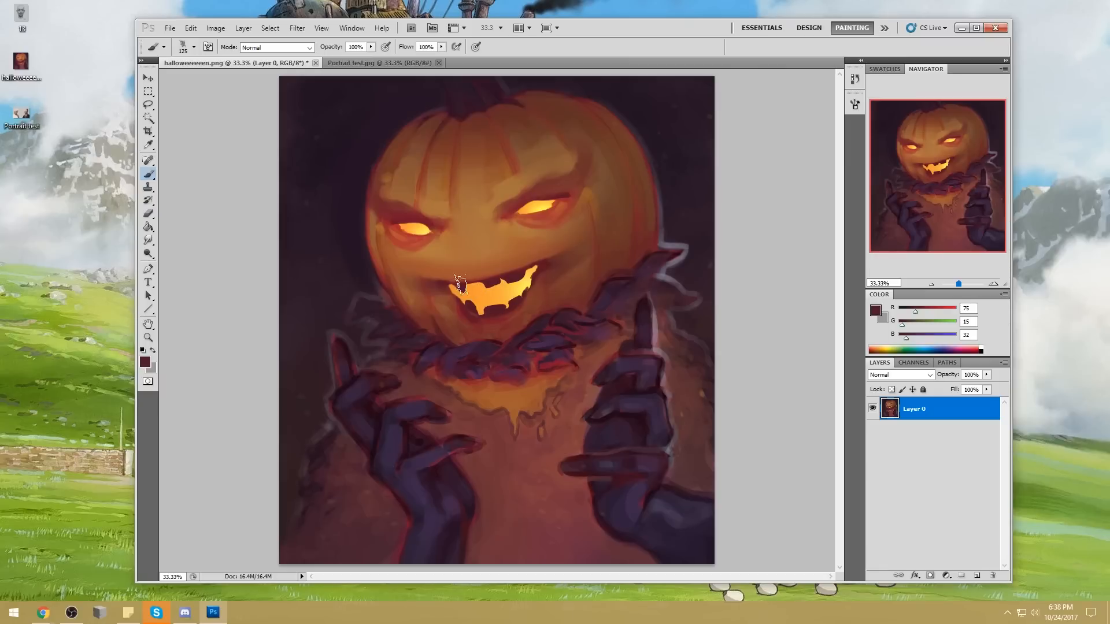
{"action": "key", "text": "m"}
{"action": "right_click", "coordinate": [571, 228]}
{"action": "left_click", "coordinate": [600, 239]}
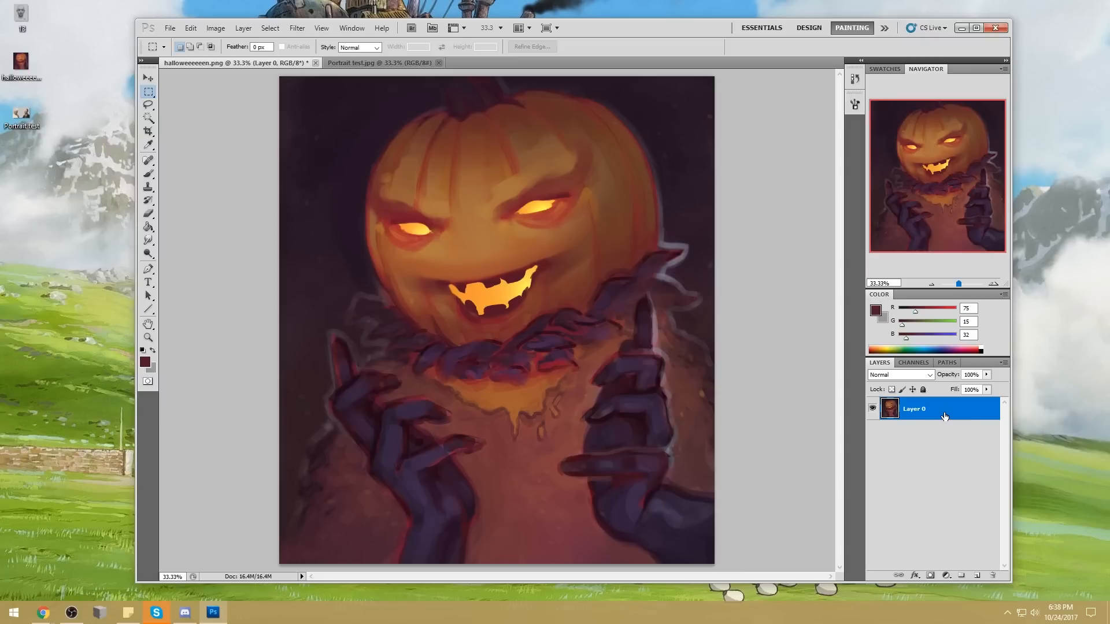
{"action": "right_click", "coordinate": [609, 257]}
{"action": "left_click", "coordinate": [689, 240]}
{"action": "key", "text": "l"}
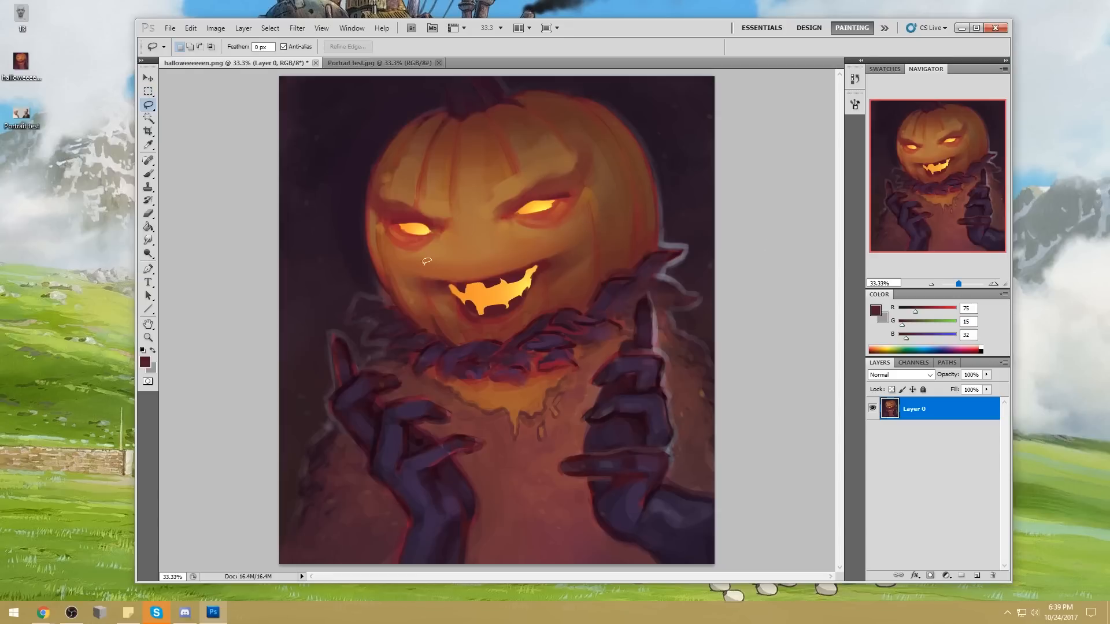
Step: Switch to the soft round 100 px brush, sample the dark purple background, set the mode to Darken, and enlarge the brush to size 2200
{"action": "key", "text": "b"}
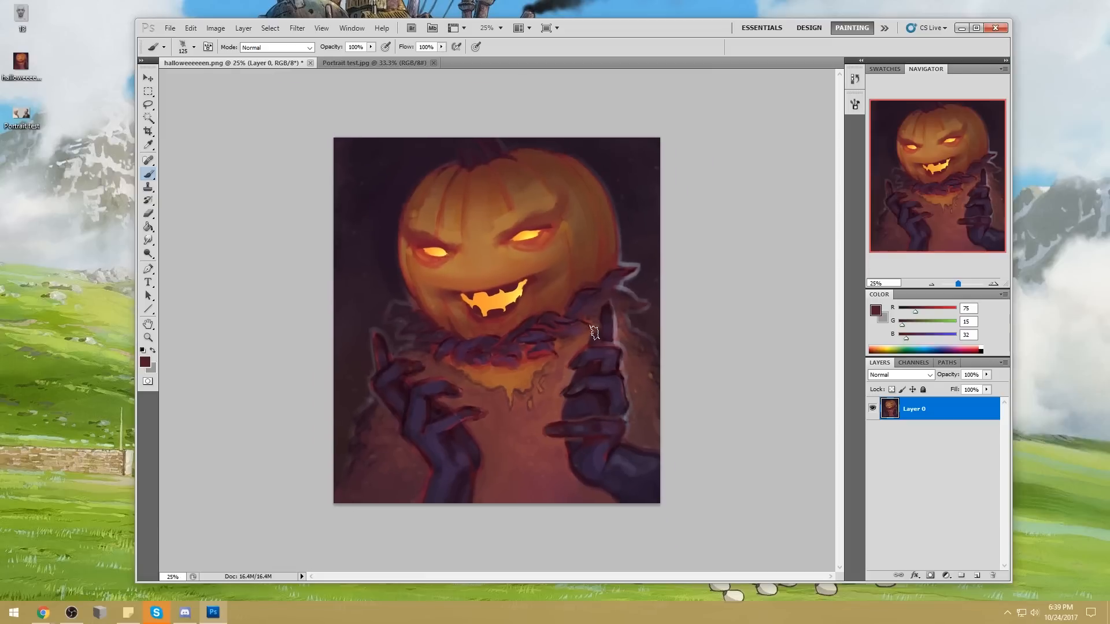
{"action": "right_click", "coordinate": [610, 382]}
{"action": "key", "text": "bracketleft"}
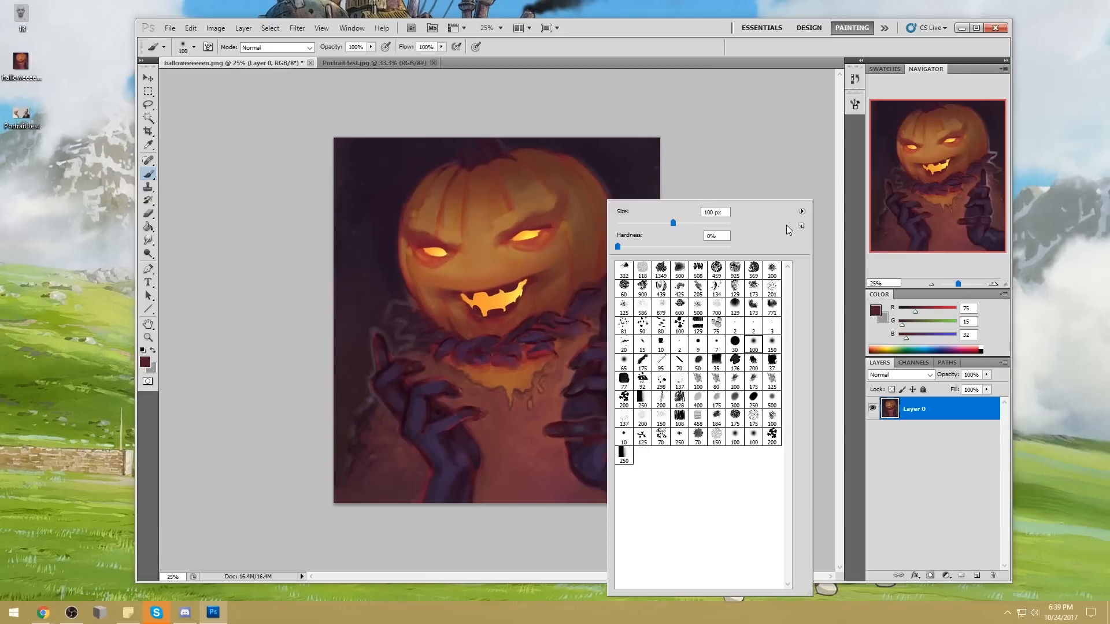
{"action": "key", "text": "Return"}
{"action": "left_click", "coordinate": [564, 140], "text": "alt"}
{"action": "left_click", "coordinate": [278, 47]}
{"action": "left_click", "coordinate": [275, 104]}
{"action": "key", "text": "bracketright"}
{"action": "key", "text": "bracketright"}
{"action": "key", "text": "bracketright"}
{"action": "key", "text": "bracketright"}
{"action": "key", "text": "bracketright"}
{"action": "key", "text": "bracketright"}
{"action": "key", "text": "bracketright"}
{"action": "key", "text": "bracketright"}
{"action": "key", "text": "bracketright"}
{"action": "key", "text": "bracketright"}
{"action": "key", "text": "bracketright"}
{"action": "key", "text": "bracketright"}
{"action": "key", "text": "bracketright"}
{"action": "key", "text": "bracketright"}
{"action": "key", "text": "bracketright"}
{"action": "key", "text": "bracketright"}
{"action": "key", "text": "bracketright"}
{"action": "key", "text": "bracketright"}
{"action": "key", "text": "bracketright"}
{"action": "key", "text": "bracketright"}
Step: Undo the full-strength glaze, set the brush opacity to 43%, and glaze dark purple over the lower body and hands
{"action": "mouse_move", "coordinate": [684, 377]}
{"action": "left_mouse_down"}
{"action": "mouse_move", "coordinate": [644, 466]}
{"action": "mouse_move", "coordinate": [558, 502]}
{"action": "left_mouse_up"}
{"action": "key", "text": "ctrl+z"}
{"action": "key", "text": "4"}
{"action": "key", "text": "3"}
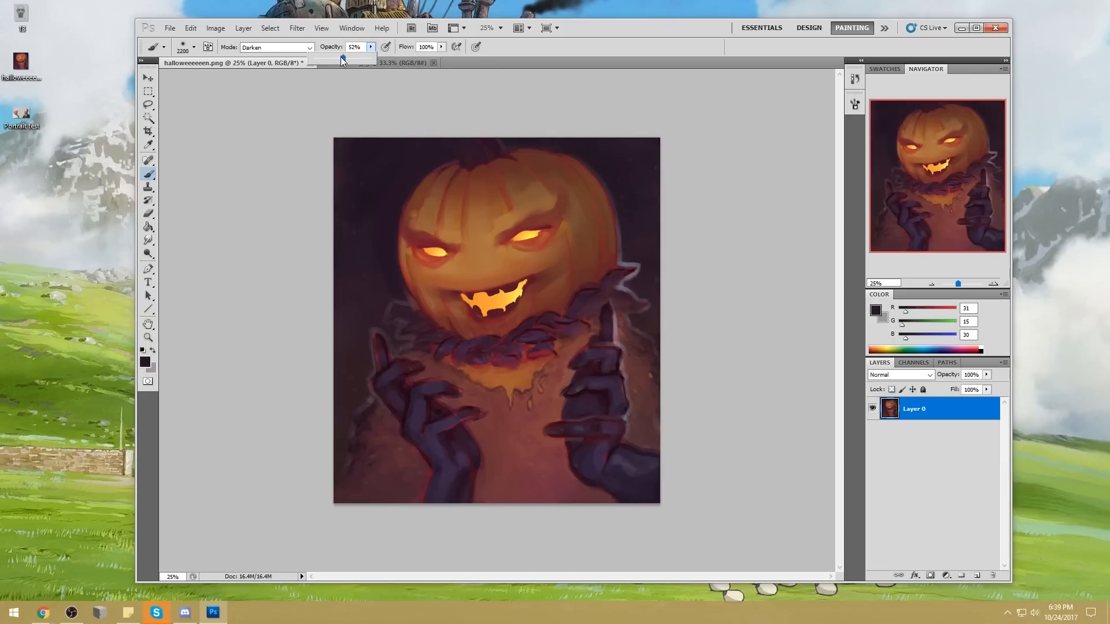
{"action": "mouse_move", "coordinate": [656, 351]}
{"action": "left_mouse_down"}
{"action": "mouse_move", "coordinate": [589, 484]}
{"action": "mouse_move", "coordinate": [457, 492]}
{"action": "mouse_move", "coordinate": [457, 363]}
{"action": "left_mouse_up"}
{"action": "left_click_drag", "start_coordinate": [643, 371], "coordinate": [625, 432]}
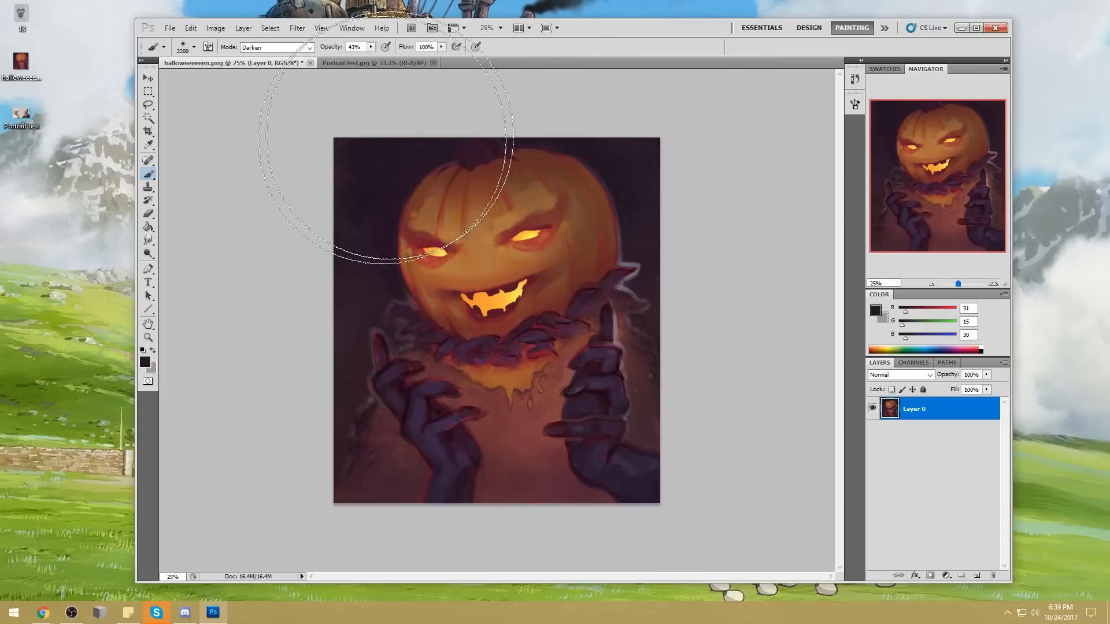
Step: Lasso a narrow curved rib strip along the pumpkin's far right side, trimming its edges to shape
{"action": "key", "text": "l"}
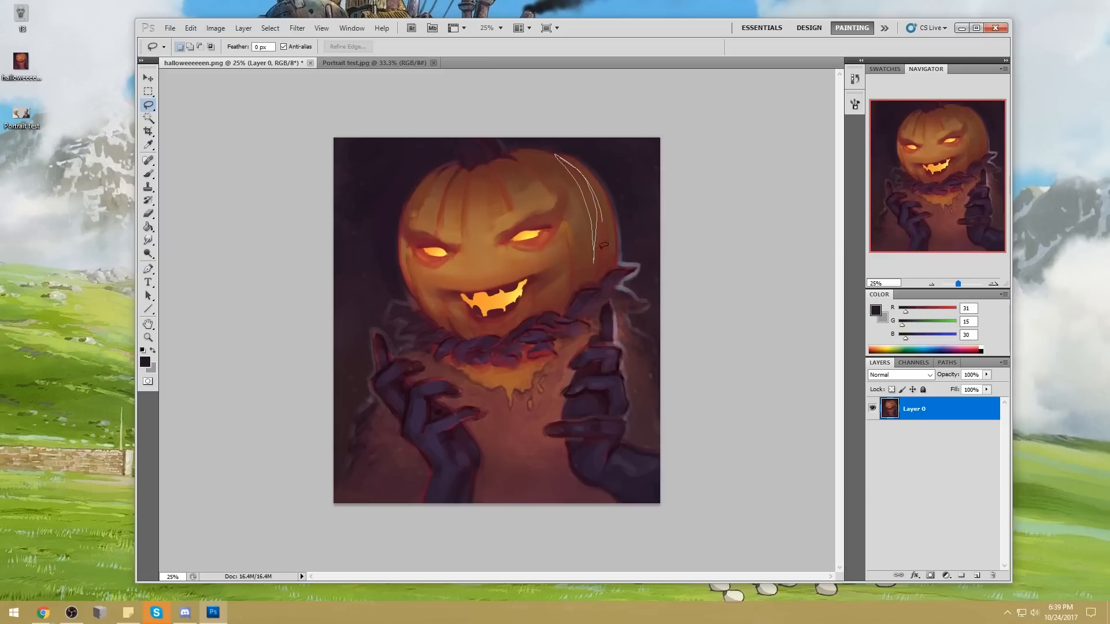
{"action": "left_click_drag", "start_coordinate": [576, 115], "coordinate": [580, 164]}
{"action": "key", "text": "alt"}
{"action": "left_click_drag", "start_coordinate": [540, 169], "coordinate": [591, 173]}
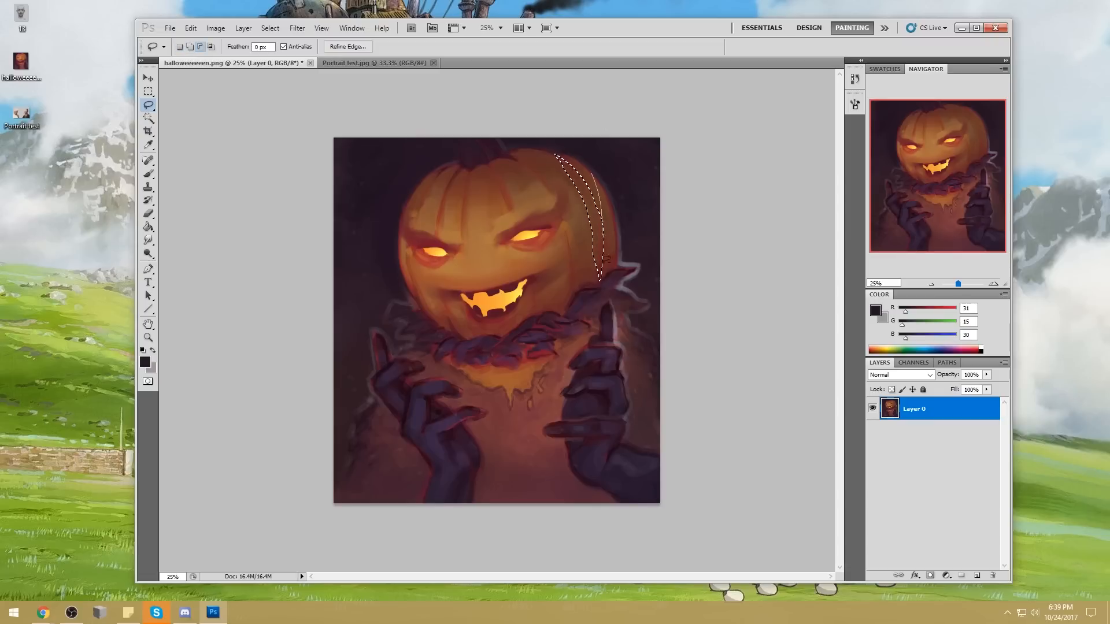
{"action": "left_click_drag", "start_coordinate": [611, 262], "coordinate": [610, 265]}
Step: Add a second curved rib strip beside the right-hand eye to the selection, refine it, and create a new layer
{"action": "left_click_drag", "start_coordinate": [560, 206], "coordinate": [585, 138]}
{"action": "left_click_drag", "start_coordinate": [502, 151], "coordinate": [559, 209]}
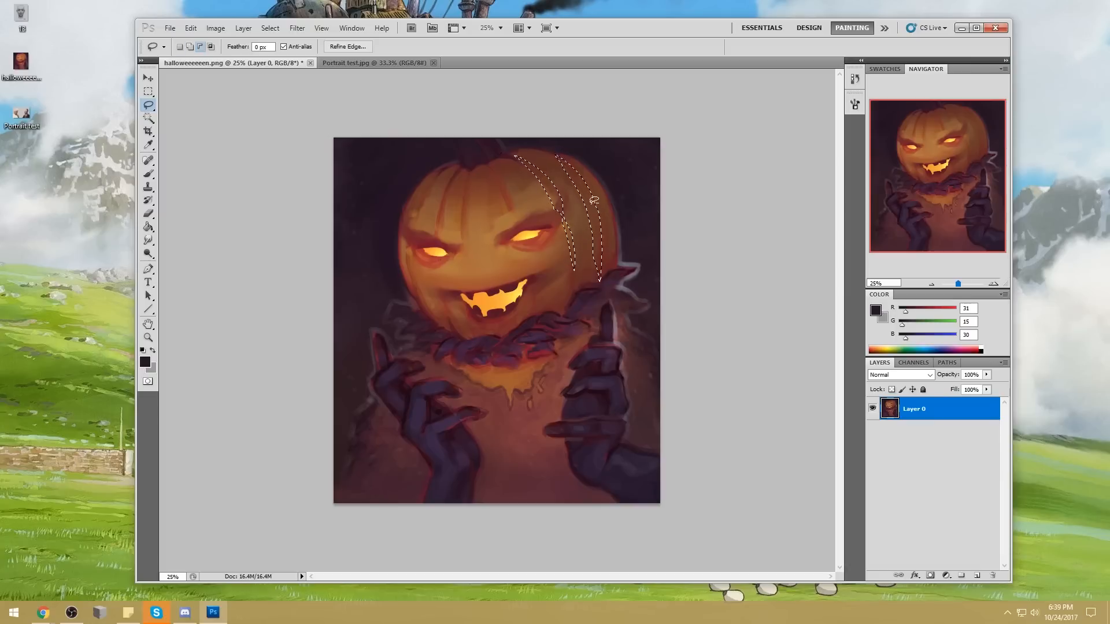
{"action": "key", "text": "shift"}
{"action": "key", "text": "alt"}
{"action": "left_click_drag", "start_coordinate": [568, 115], "coordinate": [568, 119]}
{"action": "key", "text": "shift"}
{"action": "left_click", "coordinate": [976, 576]}
{"action": "key", "text": "ctrl+d"}
Step: Set the foreground to pale lavender (R 173, G 168, B 206) and the brush to Normal mode at 14% opacity
{"action": "key", "text": "i"}
{"action": "left_click", "coordinate": [876, 311]}
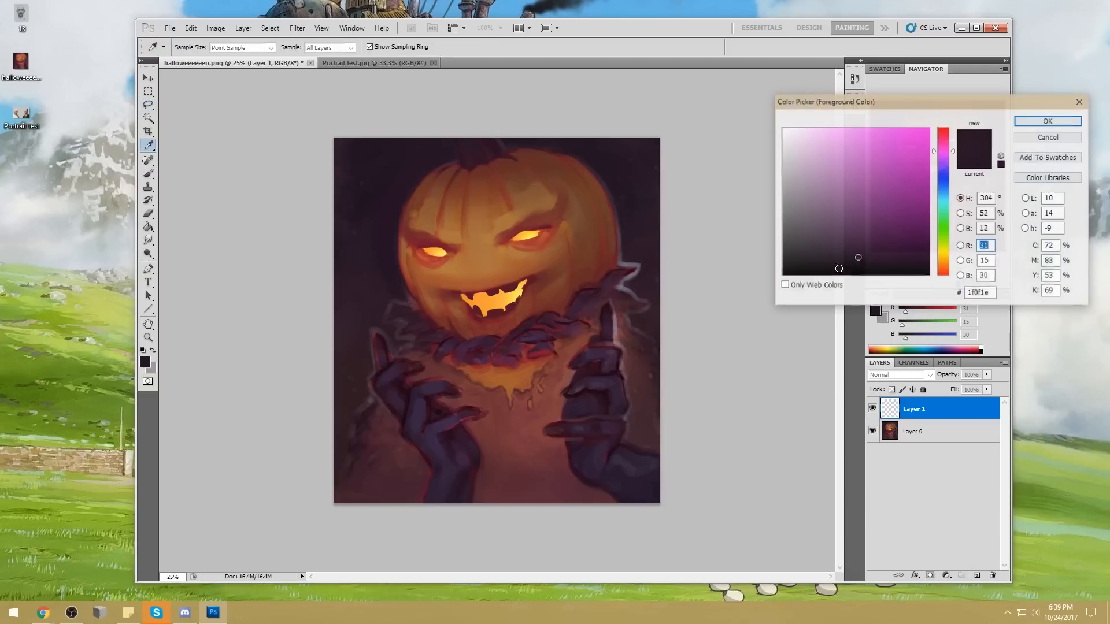
{"action": "left_click", "coordinate": [640, 255]}
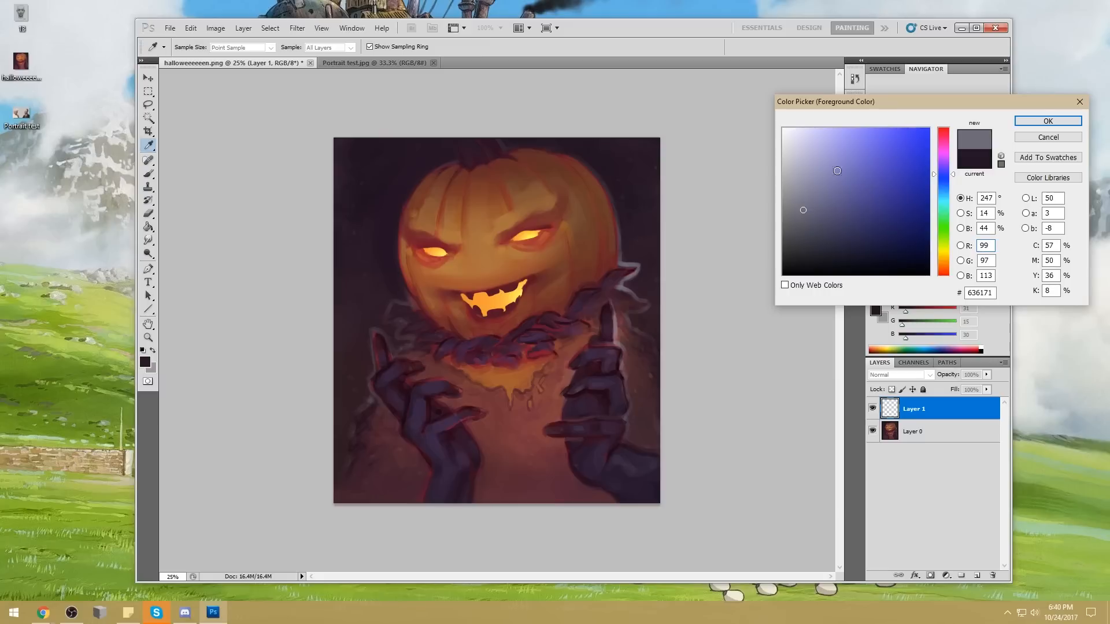
{"action": "key", "text": "bracketright"}
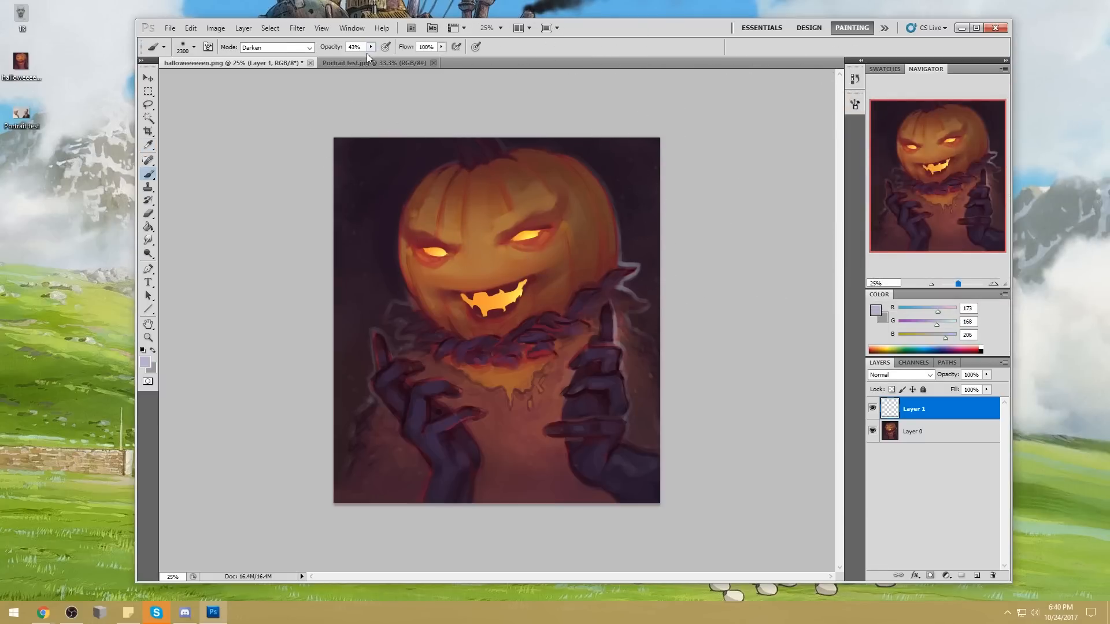
{"action": "left_click_drag", "start_coordinate": [371, 48], "coordinate": [354, 56]}
{"action": "left_click", "coordinate": [310, 48]}
{"action": "left_click", "coordinate": [293, 59]}
Step: Glaze pale lavender light along both selected rib strips, progressively reducing the brush to size 175
{"action": "left_click_drag", "start_coordinate": [555, 155], "coordinate": [602, 279]}
{"action": "left_click_drag", "start_coordinate": [518, 155], "coordinate": [572, 249]}
{"action": "key", "text": "bracketleft"}
{"action": "key", "text": "bracketleft"}
{"action": "key", "text": "bracketleft"}
{"action": "key", "text": "bracketleft"}
{"action": "key", "text": "bracketleft"}
{"action": "key", "text": "bracketleft"}
{"action": "key", "text": "bracketleft"}
{"action": "key", "text": "bracketleft"}
{"action": "key", "text": "bracketleft"}
{"action": "key", "text": "bracketleft"}
{"action": "key", "text": "bracketleft"}
{"action": "key", "text": "bracketleft"}
{"action": "key", "text": "bracketleft"}
{"action": "key", "text": "bracketleft"}
{"action": "left_click_drag", "start_coordinate": [556, 157], "coordinate": [600, 246]}
{"action": "key", "text": "bracketleft"}
{"action": "key", "text": "bracketleft"}
{"action": "key", "text": "bracketleft"}
{"action": "key", "text": "bracketleft"}
{"action": "left_click_drag", "start_coordinate": [560, 151], "coordinate": [602, 263]}
{"action": "key", "text": "bracketleft"}
{"action": "mouse_move", "coordinate": [520, 156]}
{"action": "left_mouse_down"}
{"action": "mouse_move", "coordinate": [591, 271]}
{"action": "mouse_move", "coordinate": [541, 166]}
{"action": "mouse_move", "coordinate": [575, 266]}
{"action": "left_mouse_up"}
{"action": "left_click_drag", "start_coordinate": [539, 173], "coordinate": [585, 291]}
Step: Clear the rib strip selection and switch to the Smudge tool for the highlight edges
{"action": "key", "text": "m"}
{"action": "right_click", "coordinate": [577, 208]}
{"action": "left_click", "coordinate": [616, 216]}
{"action": "left_click", "coordinate": [152, 240]}
{"action": "right_click", "coordinate": [153, 240]}
{"action": "left_click", "coordinate": [198, 263]}
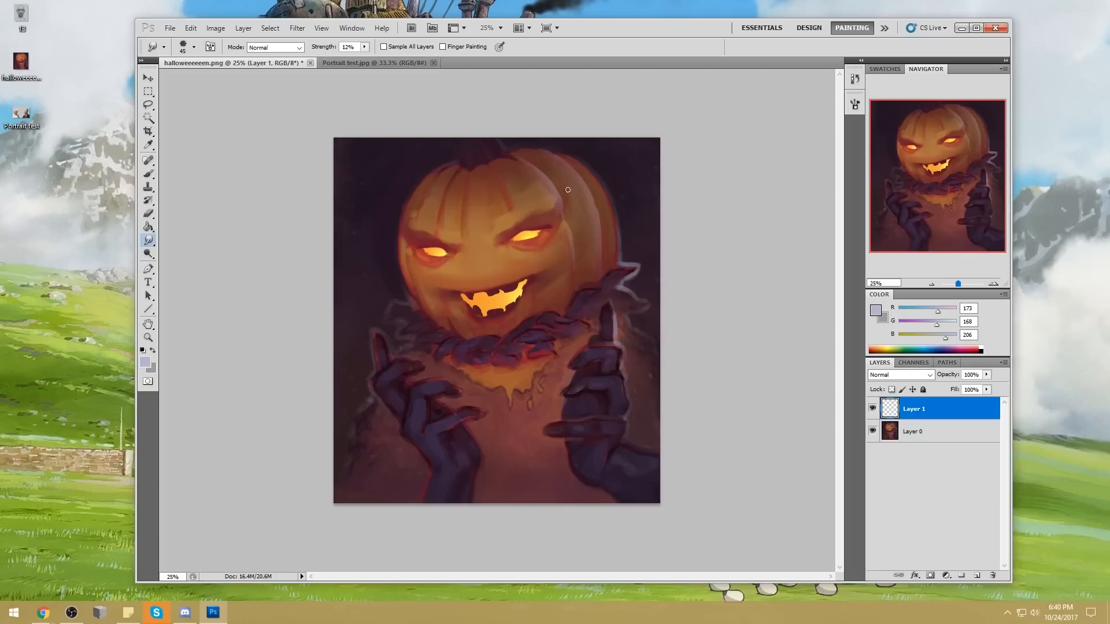
Step: Sample the rib highlight, shift the colour to lavender-blue (R 142, G 142, B 194), and set the brush opacity to 70%
{"action": "key", "text": "b"}
{"action": "left_click", "coordinate": [552, 178], "text": "alt"}
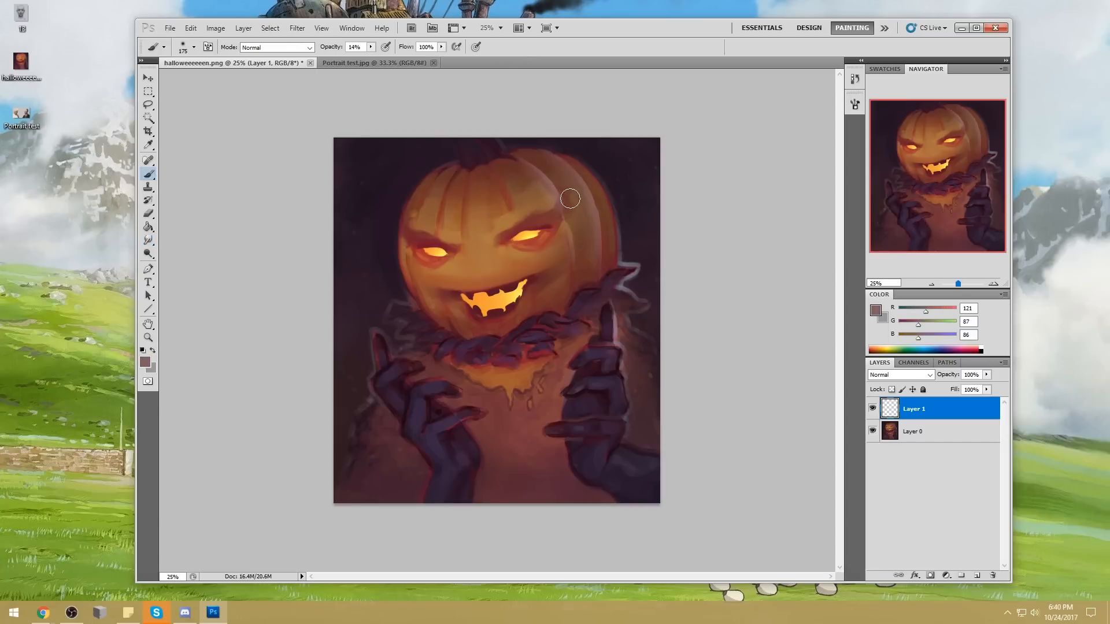
{"action": "left_click_drag", "start_coordinate": [371, 46], "coordinate": [375, 60]}
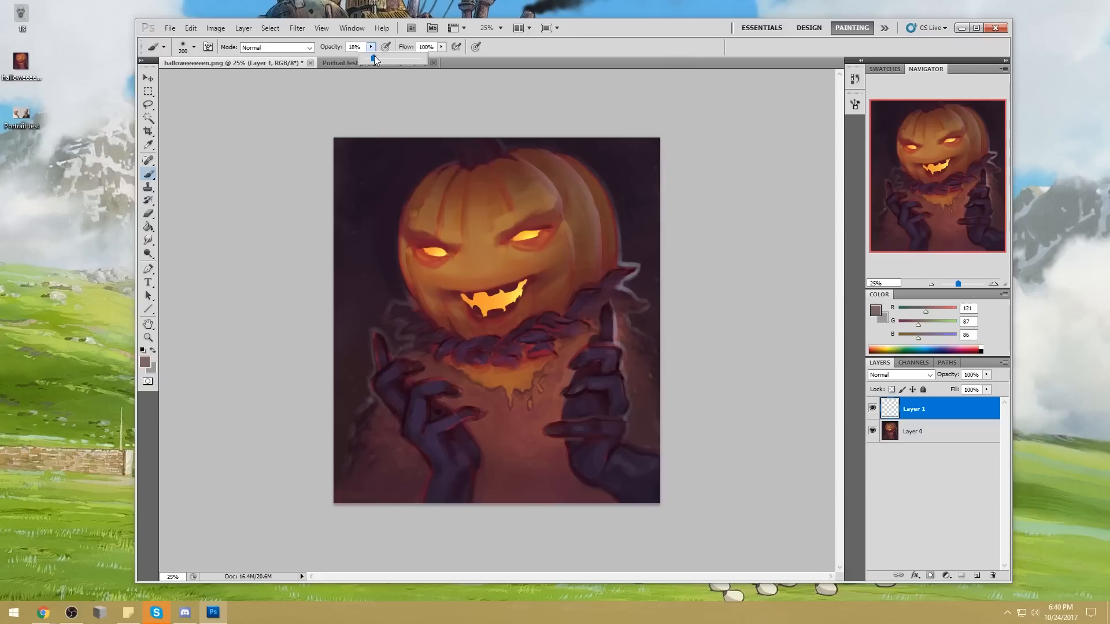
{"action": "left_click", "coordinate": [875, 310]}
{"action": "left_click", "coordinate": [836, 151]}
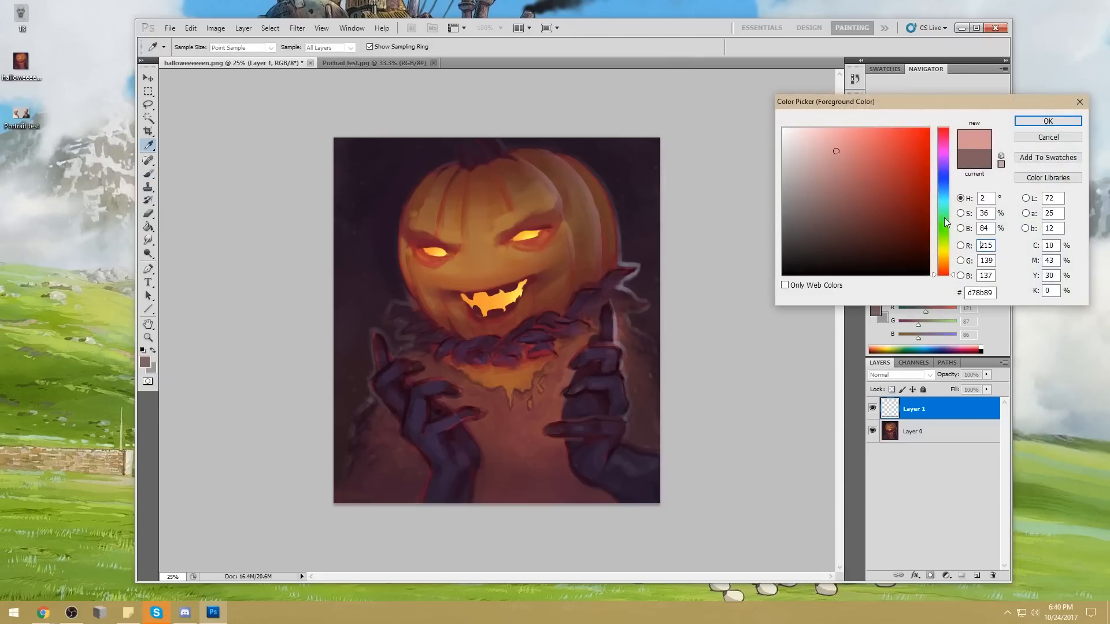
{"action": "left_click_drag", "start_coordinate": [946, 221], "coordinate": [945, 201]}
{"action": "left_click", "coordinate": [619, 320]}
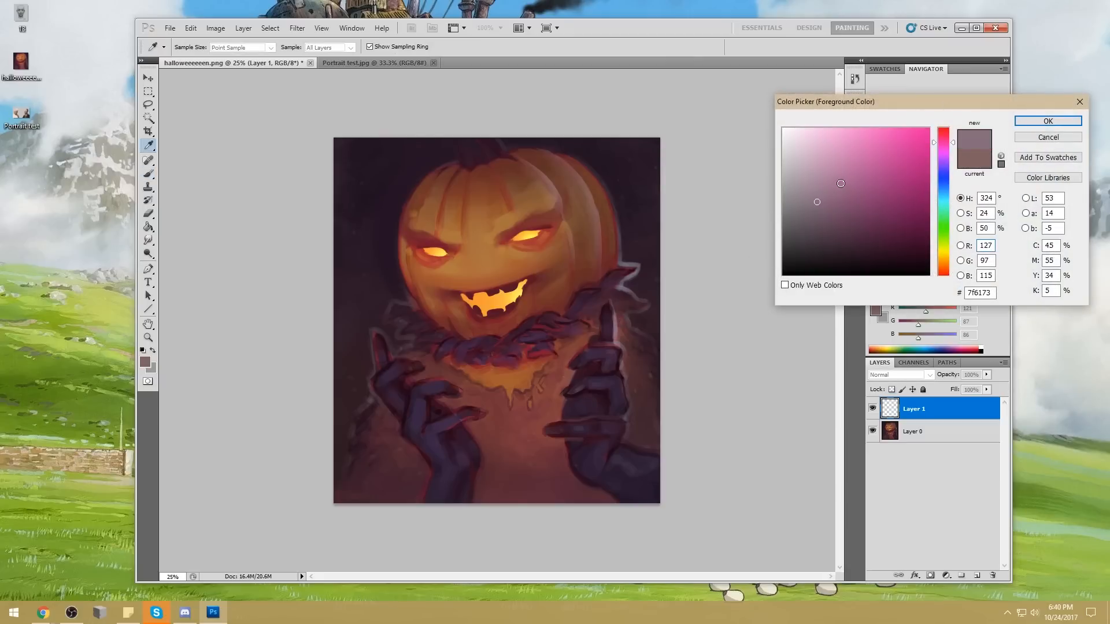
{"action": "left_click", "coordinate": [822, 163]}
{"action": "left_click_drag", "start_coordinate": [950, 144], "coordinate": [949, 178]}
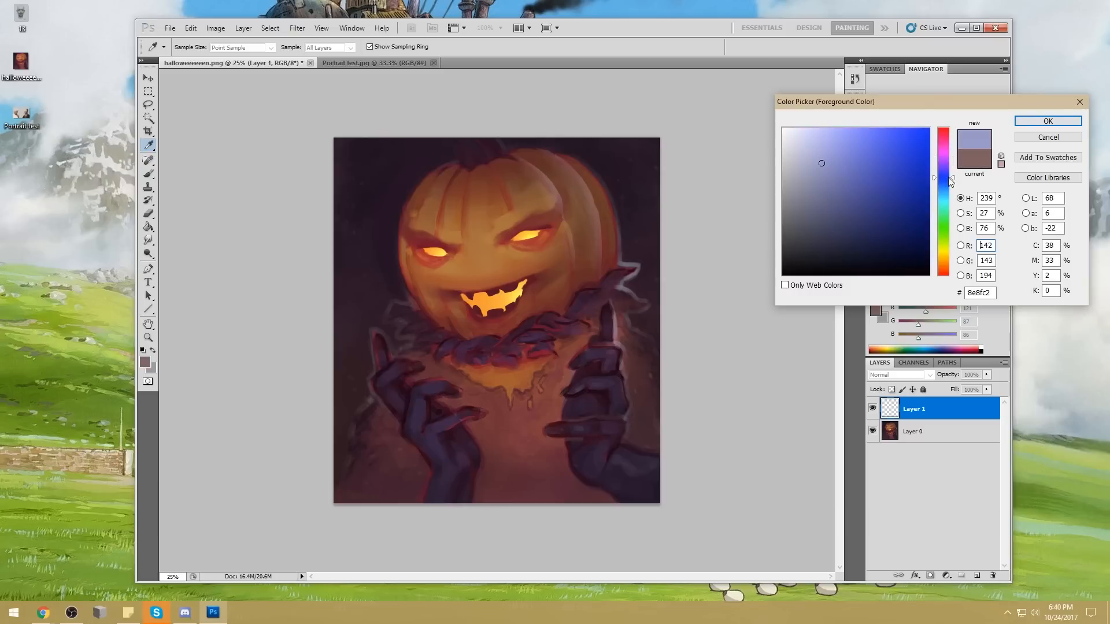
{"action": "key", "text": "b"}
{"action": "key", "text": "Return"}
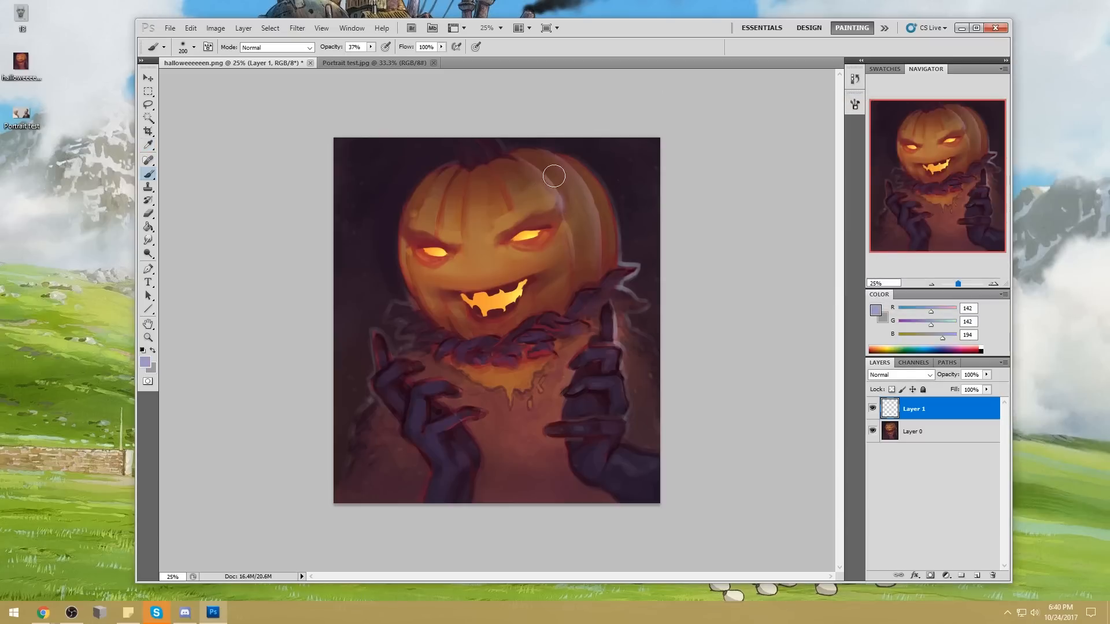
{"action": "left_click_drag", "start_coordinate": [372, 48], "coordinate": [408, 56]}
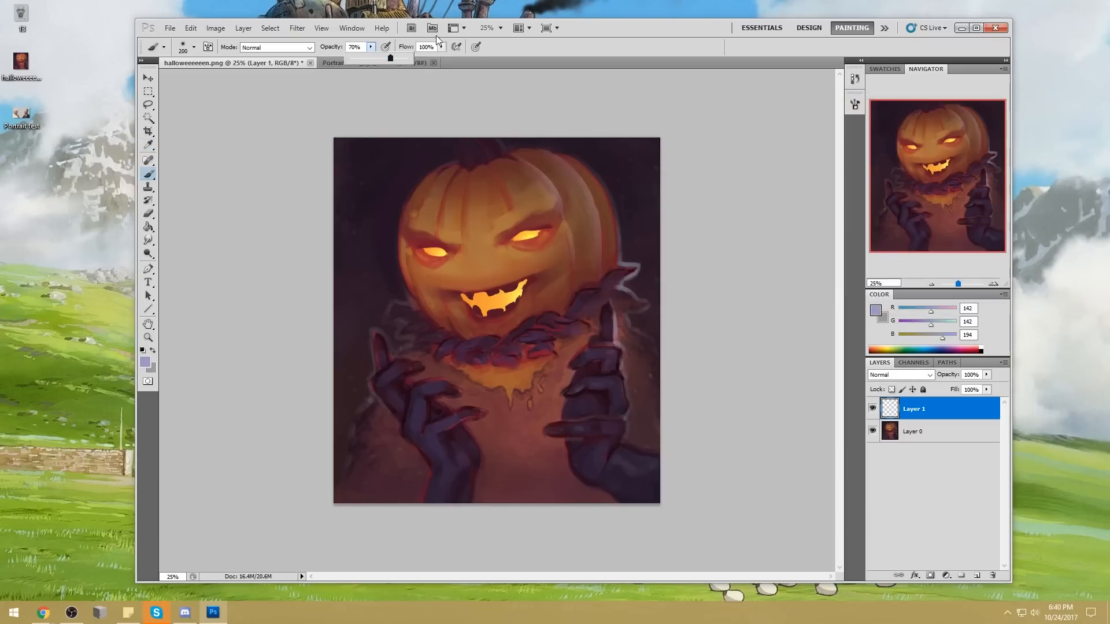
Step: Switch to the 80 px textured brush and sample the muted highlight tone to paint a crisp edge on the rib beside the right-hand eye
{"action": "right_click", "coordinate": [580, 189]}
{"action": "left_click", "coordinate": [698, 380]}
{"action": "key", "text": "Return"}
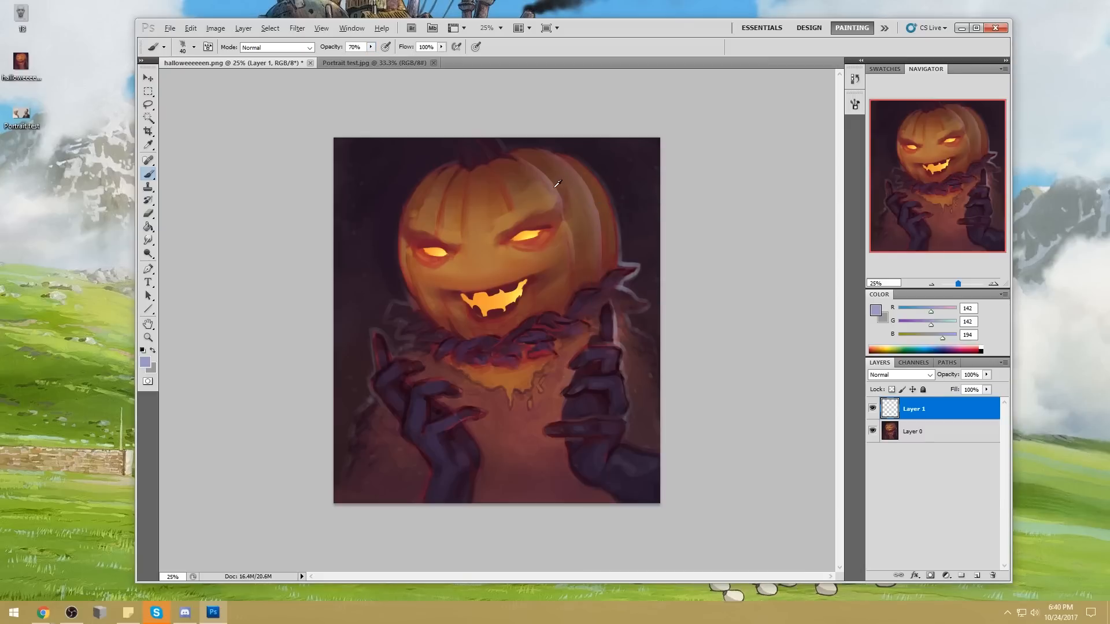
{"action": "left_click", "coordinate": [552, 183], "text": "alt"}
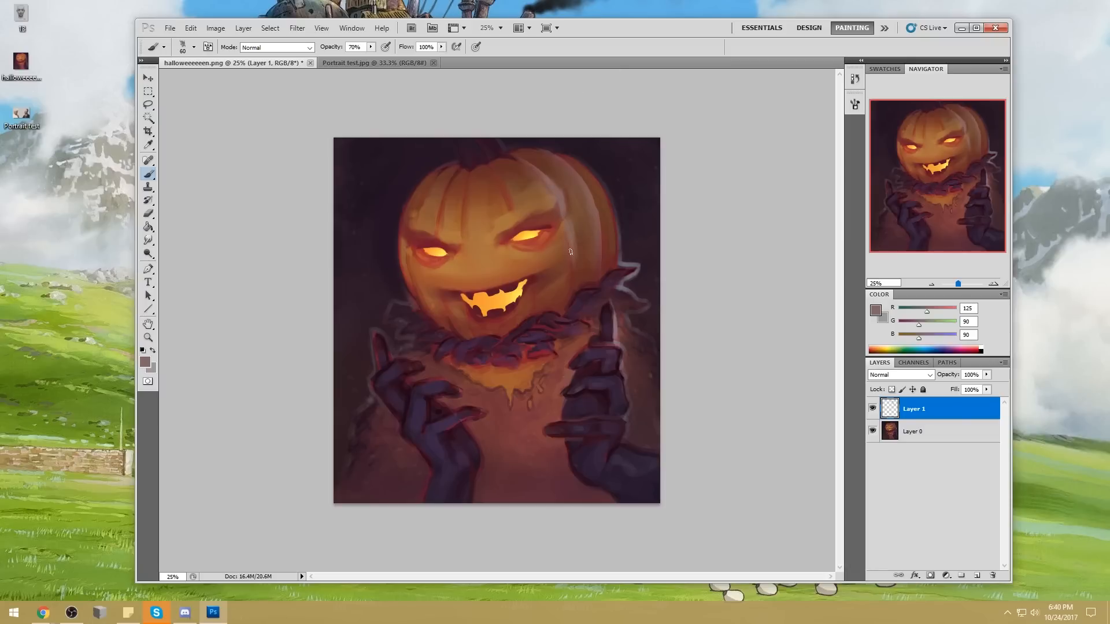
Step: Trim the rib highlight edges with the Eraser using the 80 px textured tip, blending them with the Smudge tool
{"action": "key", "text": "e"}
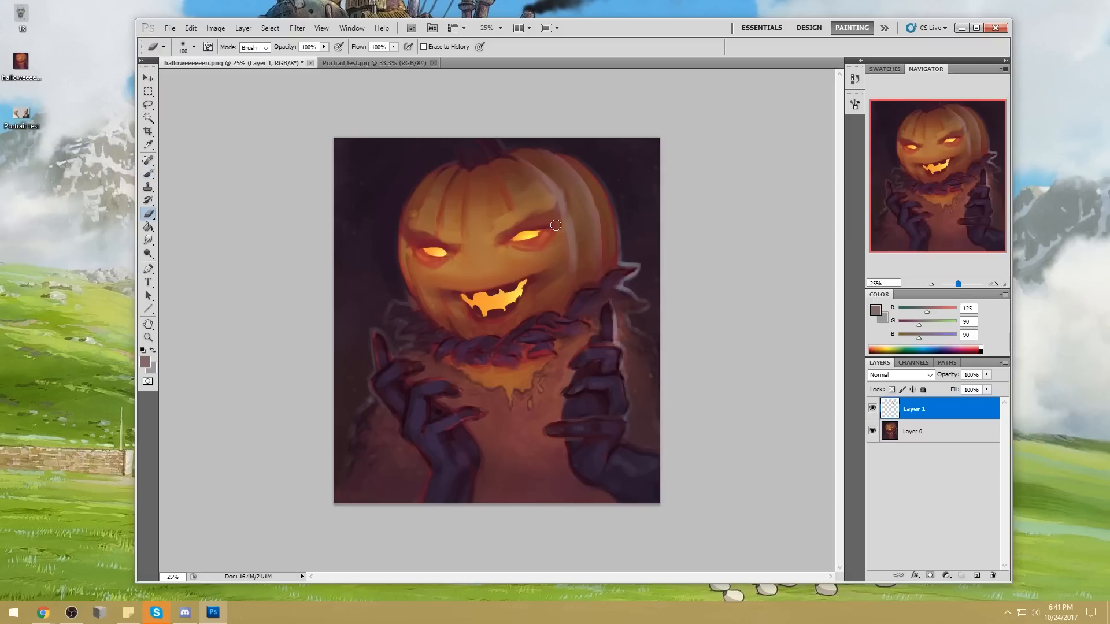
{"action": "right_click", "coordinate": [560, 211]}
{"action": "left_click", "coordinate": [697, 380]}
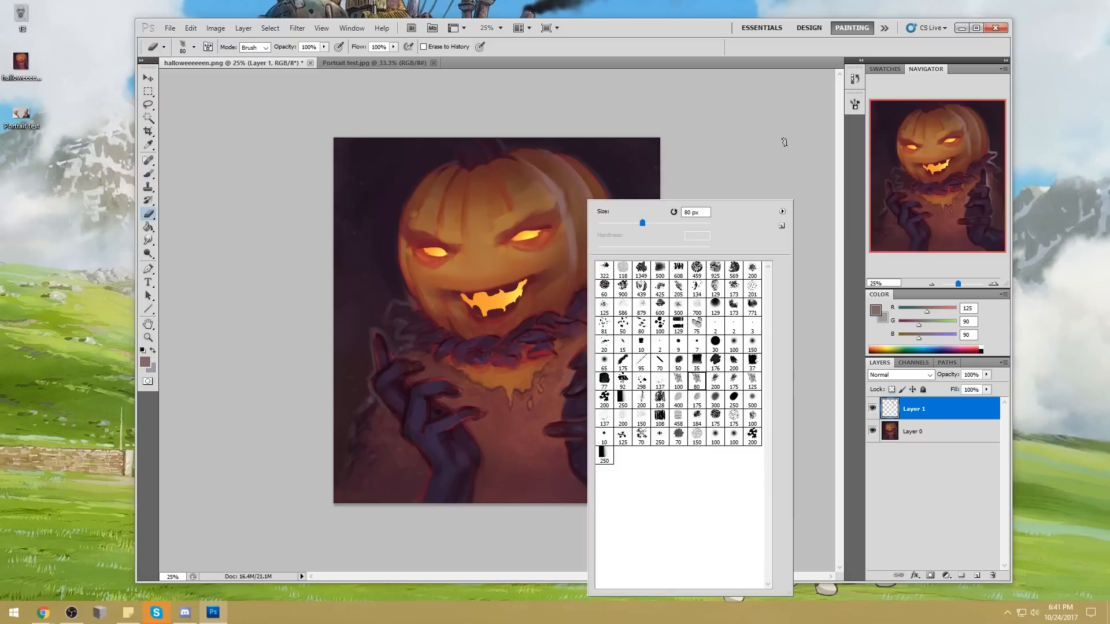
{"action": "left_click", "coordinate": [569, 205]}
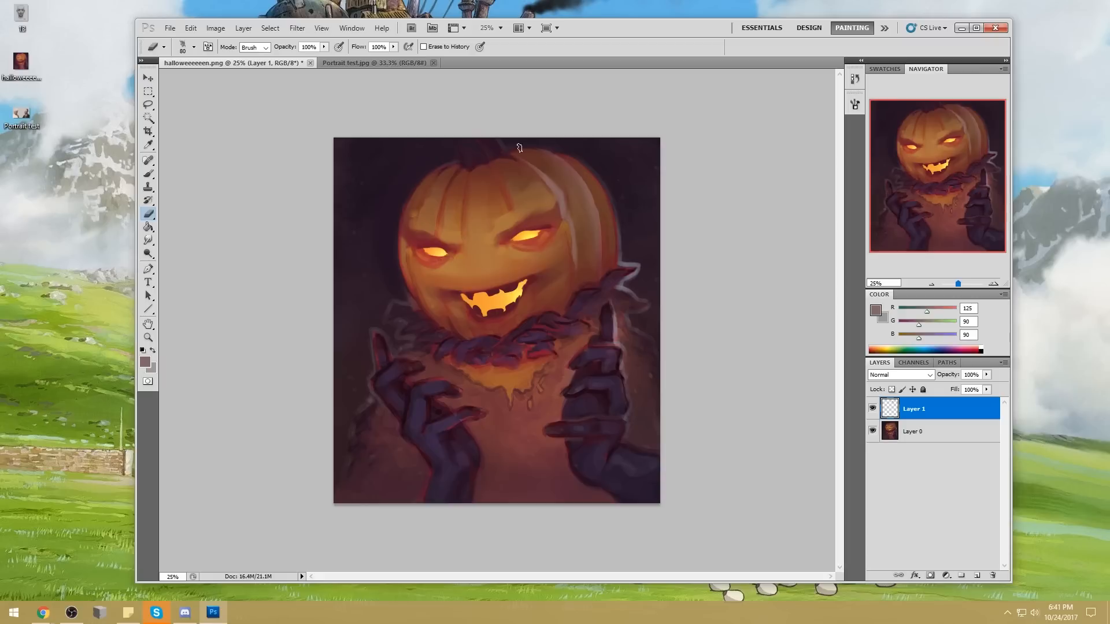
{"action": "left_click", "coordinate": [148, 240]}
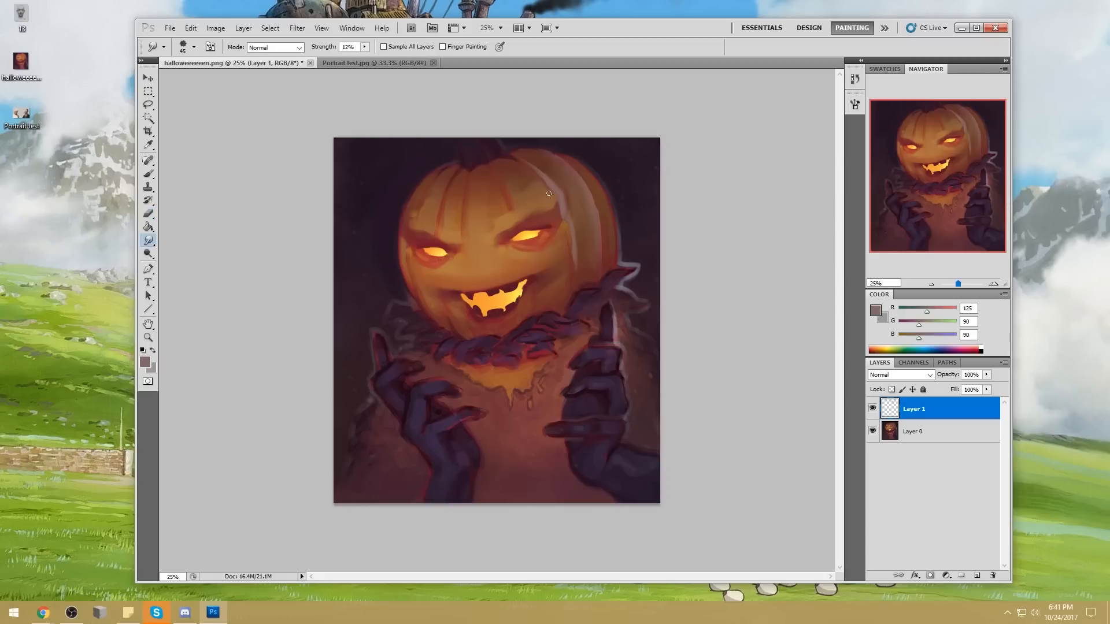
{"action": "key", "text": "e"}
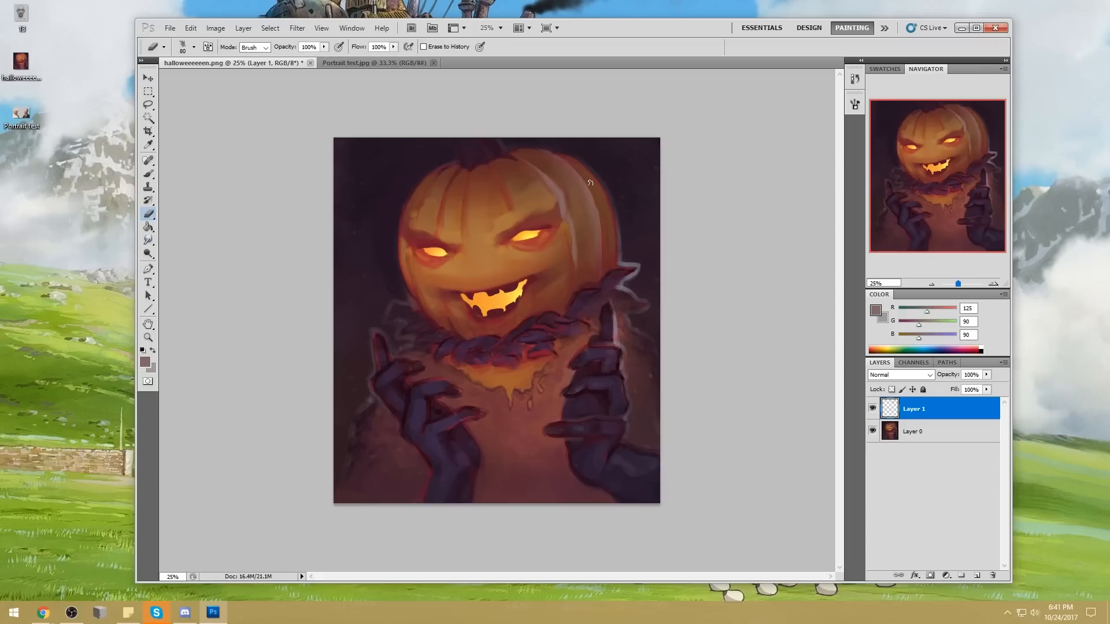
Step: Change the Eraser to a soft round tip and enlarge it to size 1100 to fade the ends of the rib highlights
{"action": "right_click", "coordinate": [602, 184]}
{"action": "double_click", "coordinate": [748, 325]}
{"action": "key", "text": "bracketright"}
{"action": "key", "text": "bracketright"}
{"action": "key", "text": "bracketright"}
{"action": "key", "text": "bracketright"}
{"action": "key", "text": "bracketright"}
{"action": "key", "text": "bracketright"}
{"action": "key", "text": "bracketright"}
{"action": "key", "text": "bracketright"}
{"action": "key", "text": "bracketright"}
{"action": "key", "text": "bracketright"}
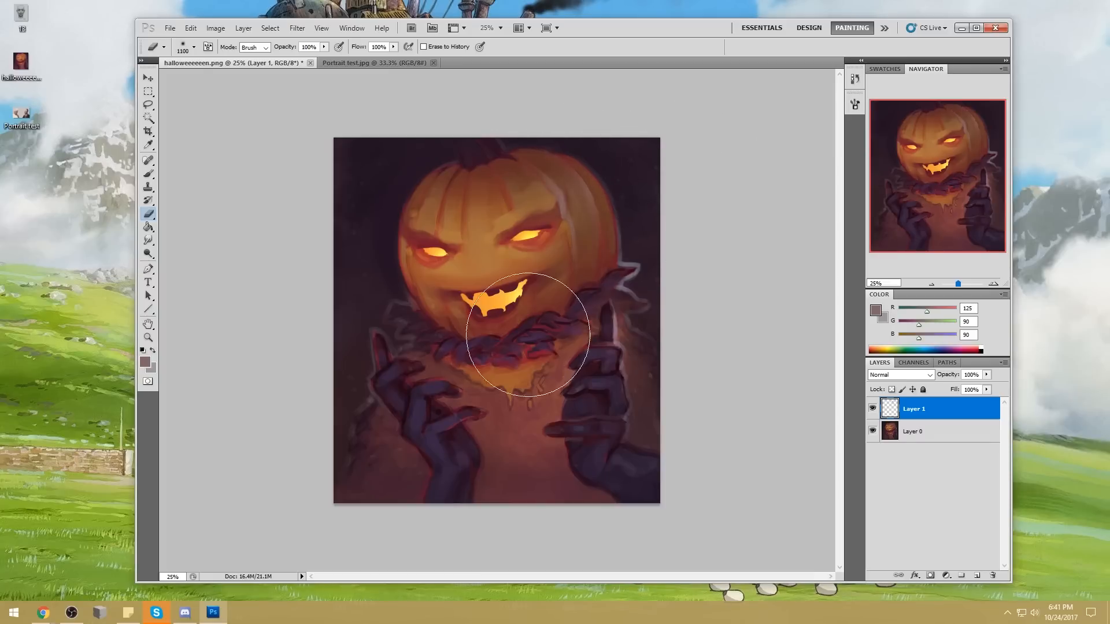
Step: Strengthen the rib highlights by duplicating Layer 1 and merging it down twice, and set the Eraser opacity to 44%
{"action": "right_click", "coordinate": [940, 412]}
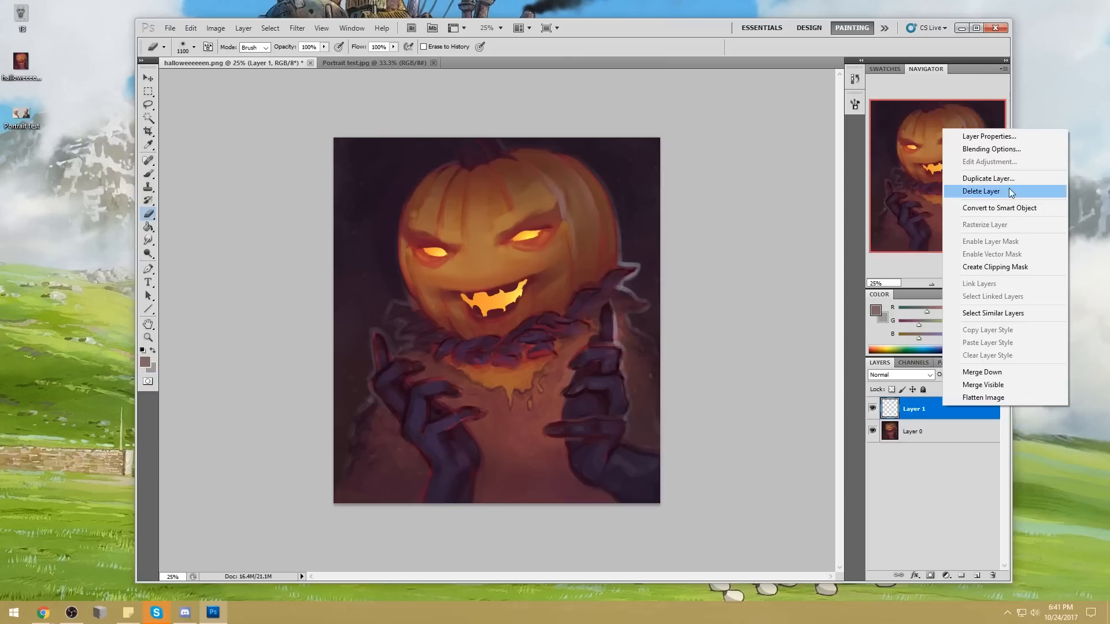
{"action": "left_click", "coordinate": [1009, 187]}
{"action": "left_click", "coordinate": [650, 186]}
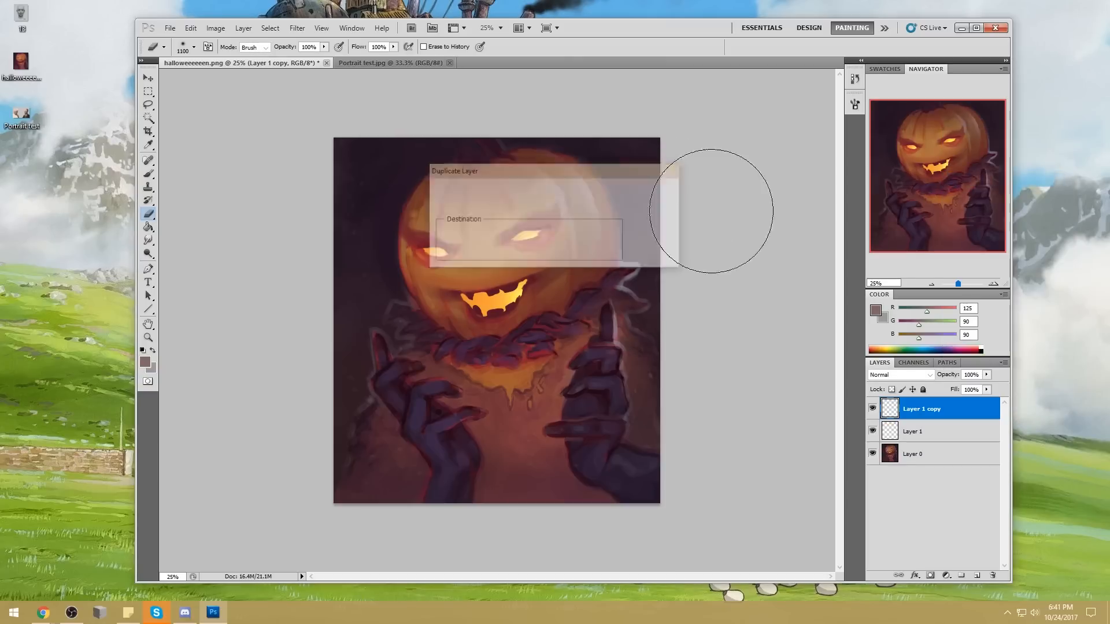
{"action": "right_click", "coordinate": [947, 408]}
{"action": "left_click", "coordinate": [1012, 373]}
{"action": "right_click", "coordinate": [947, 406]}
{"action": "left_click", "coordinate": [981, 175]}
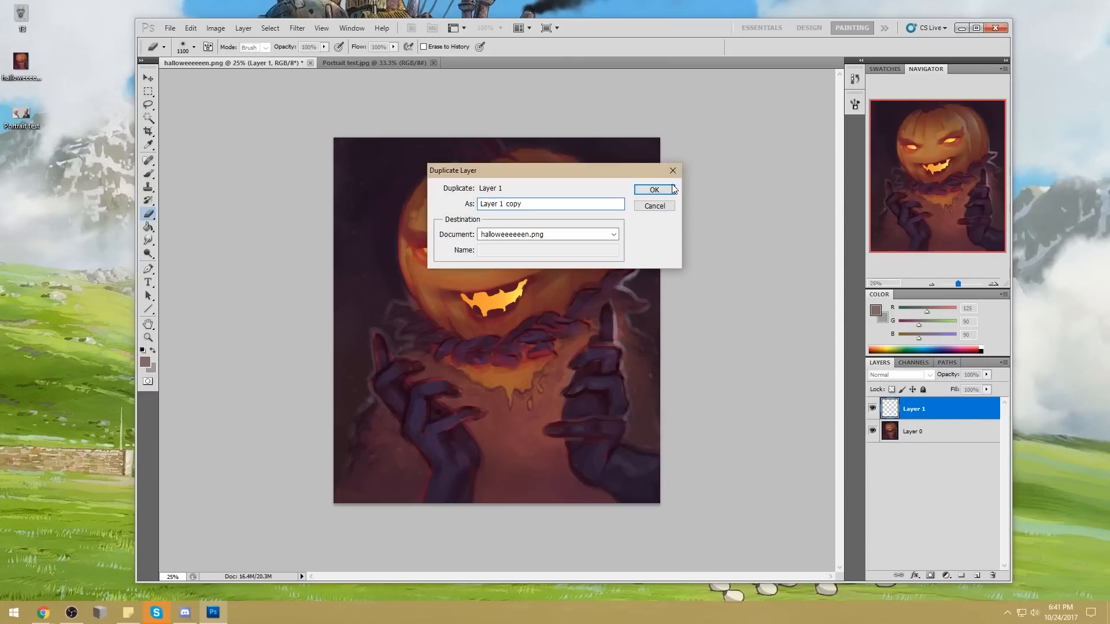
{"action": "left_click", "coordinate": [654, 190]}
{"action": "right_click", "coordinate": [945, 412]}
{"action": "left_click", "coordinate": [982, 376]}
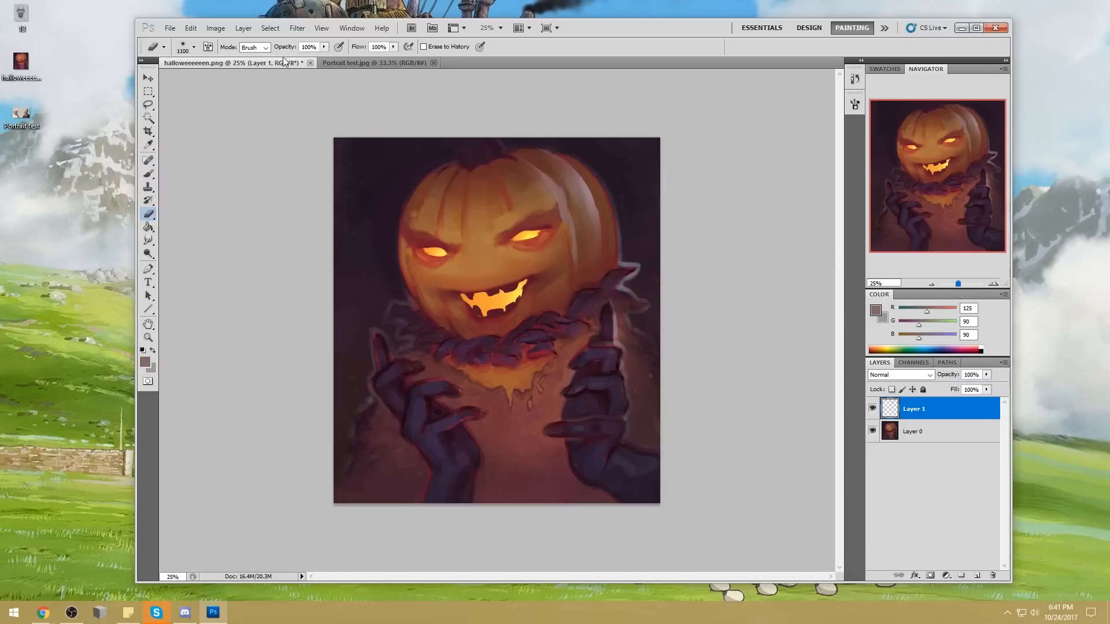
{"action": "left_click_drag", "start_coordinate": [323, 47], "coordinate": [296, 61]}
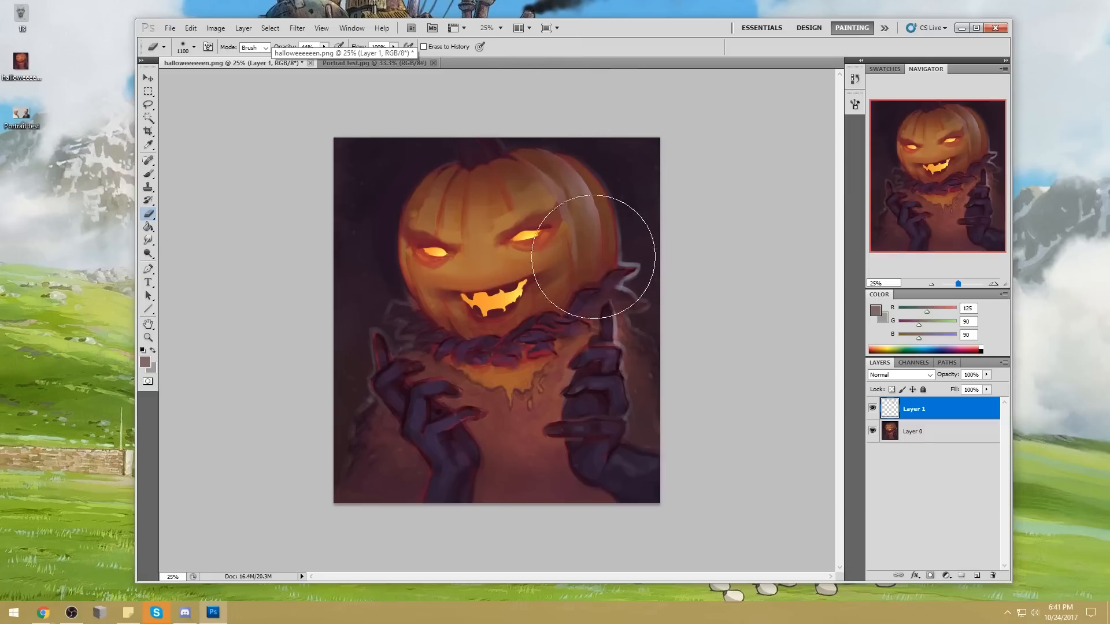
Step: Lasso the outer rib highlight, copy it to a new layer placed nearer the pumpkin's right edge, and merge it down into Layer 1
{"action": "key", "text": "l"}
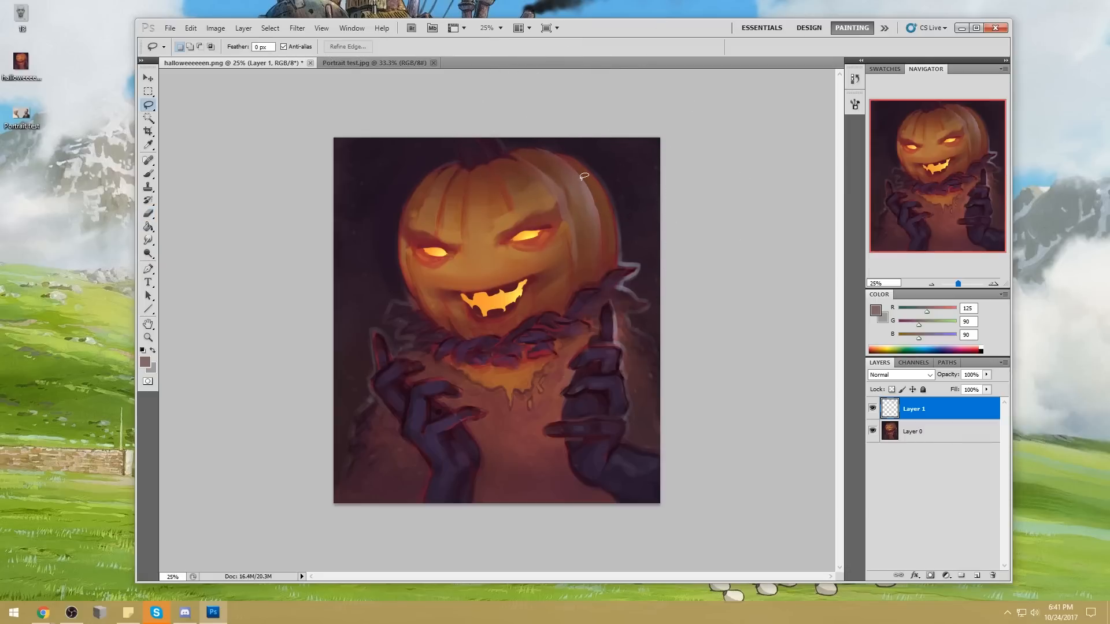
{"action": "left_click_drag", "start_coordinate": [585, 154], "coordinate": [587, 152]}
{"action": "key", "text": "ctrl+j"}
{"action": "key", "text": "v"}
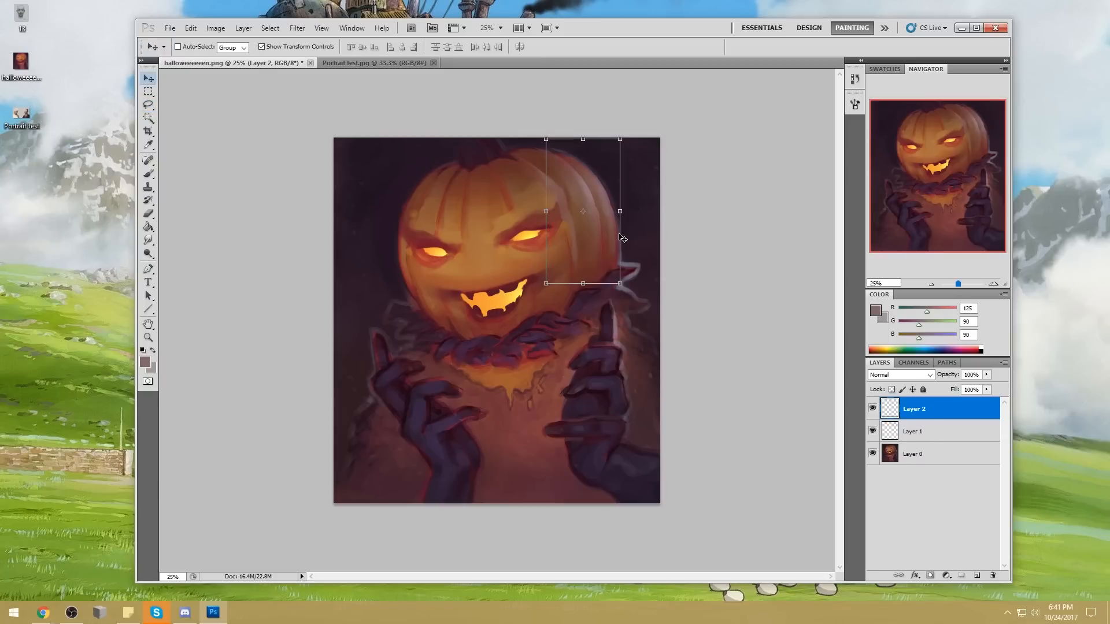
{"action": "key", "text": "shift+Right"}
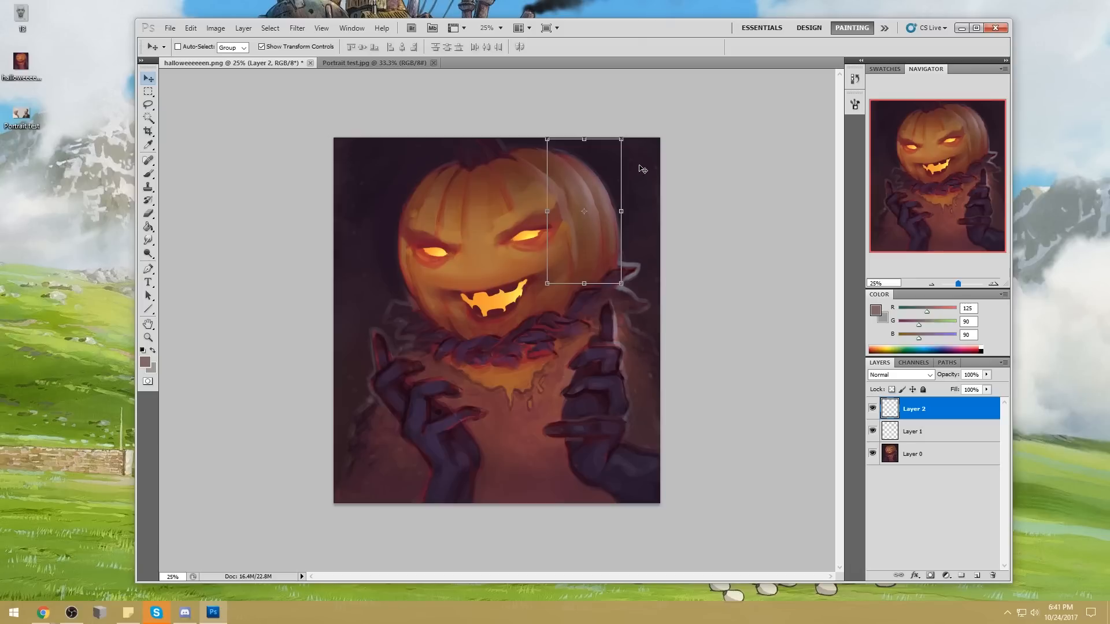
{"action": "key", "text": "shift+Left"}
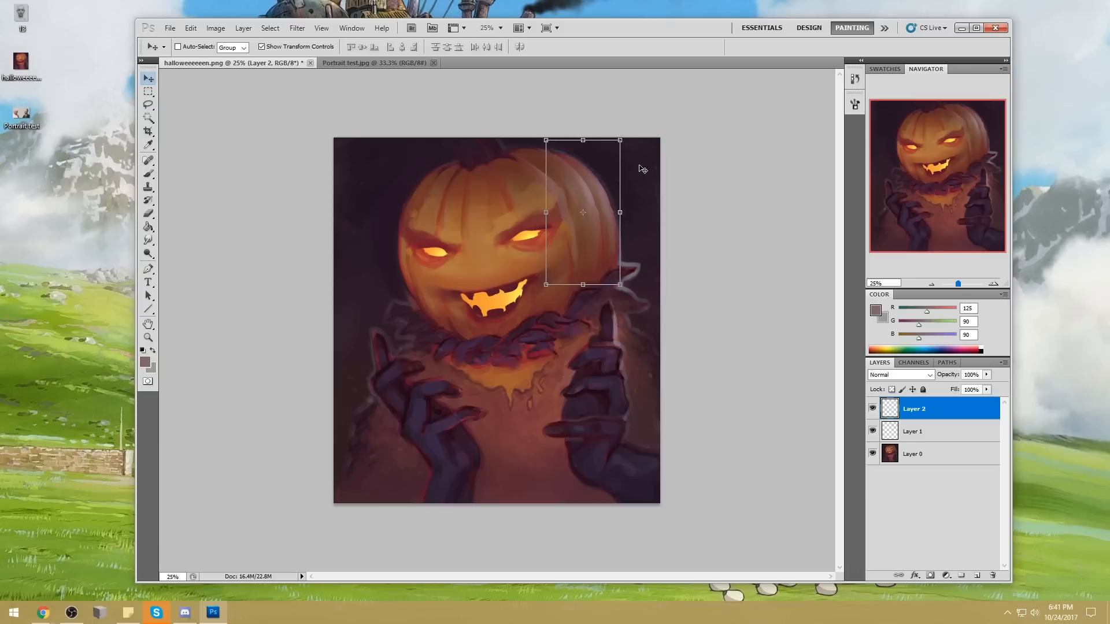
{"action": "right_click", "coordinate": [939, 411]}
{"action": "left_click", "coordinate": [959, 370]}
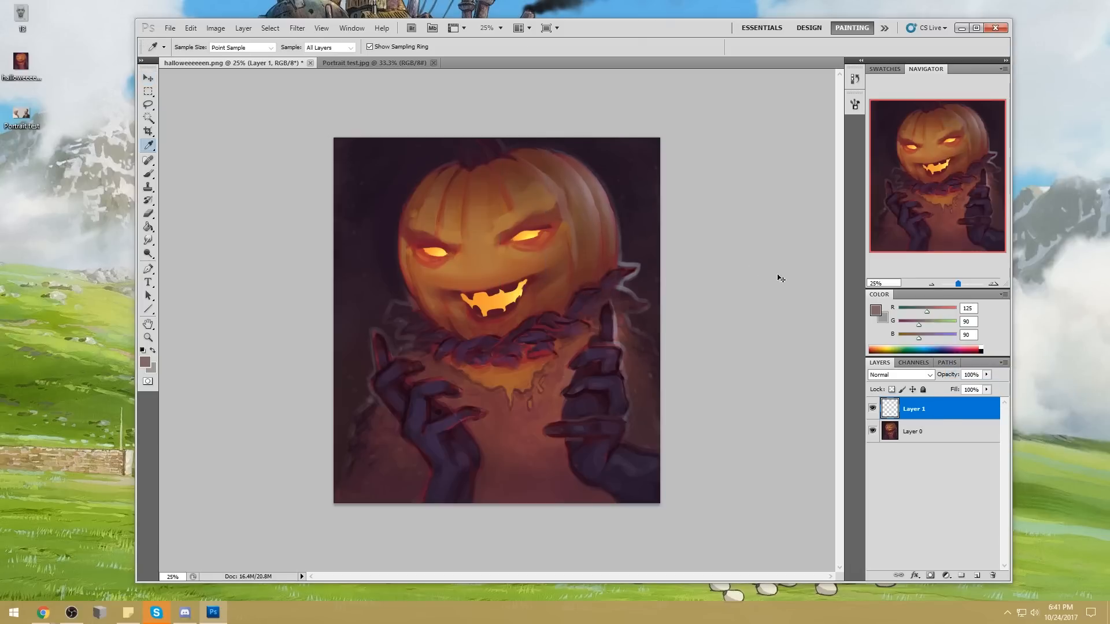
{"action": "key", "text": "ctrl+u"}
{"action": "left_click_drag", "start_coordinate": [798, 363], "coordinate": [770, 370]}
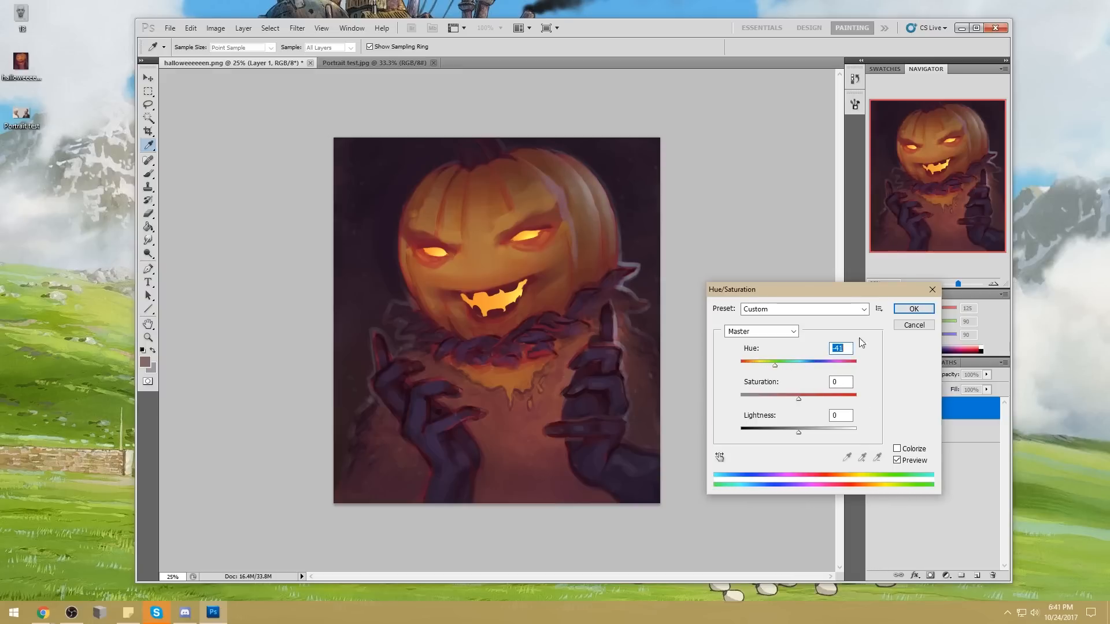
{"action": "left_click", "coordinate": [924, 326]}
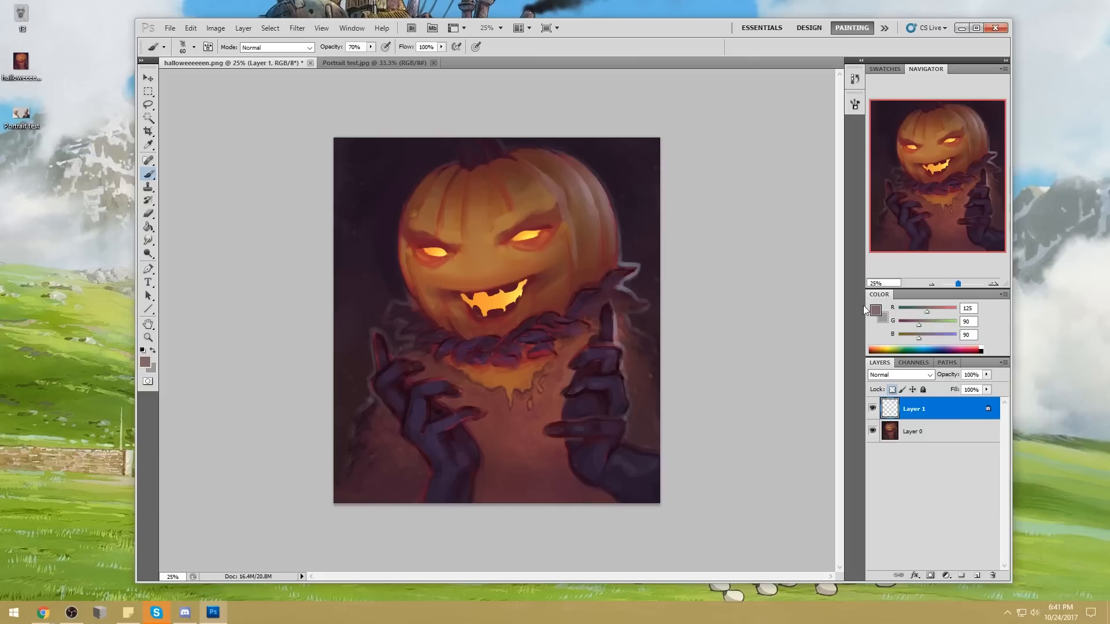
Step: Set the foreground to a brighter lavender (R 153, G 143, B 219) and change the brush's blending mode
{"action": "left_click", "coordinate": [876, 310]}
{"action": "left_click", "coordinate": [639, 273]}
{"action": "left_click", "coordinate": [834, 149]}
{"action": "left_click", "coordinate": [1048, 121]}
{"action": "key", "text": "b"}
{"action": "left_click", "coordinate": [277, 47]}
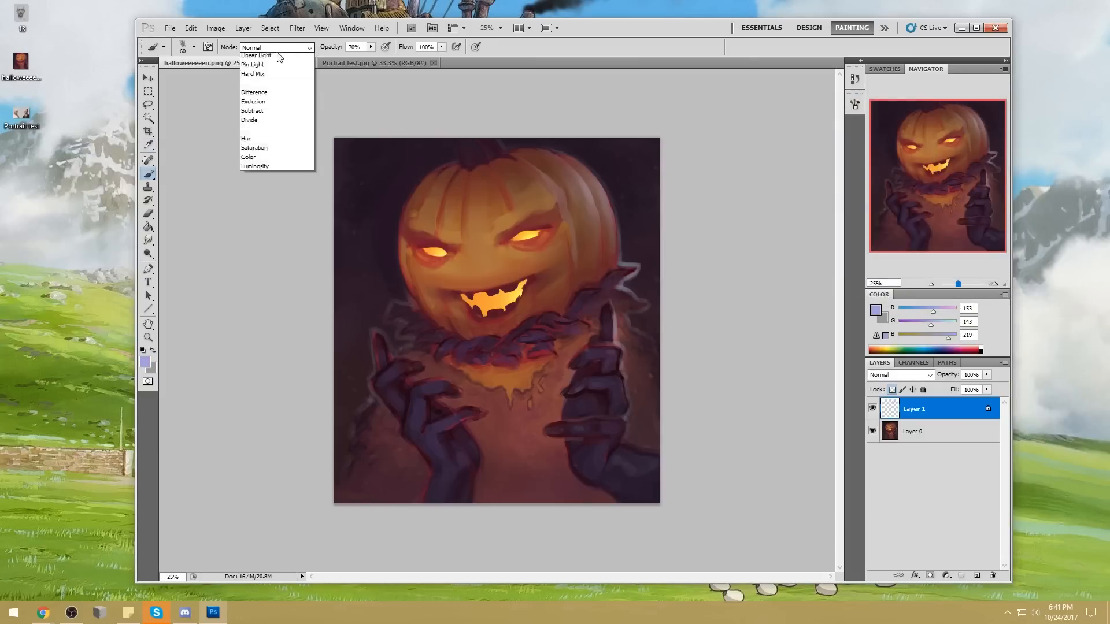
{"action": "left_click", "coordinate": [254, 355]}
Step: Switch to a soft round brush, enlarge it, and brush lavender over the right-side rib highlights, undoing the last stroke
{"action": "right_click", "coordinate": [377, 200]}
{"action": "left_click", "coordinate": [523, 345]}
{"action": "key", "text": "Return"}
{"action": "key", "text": "bracketright"}
{"action": "key", "text": "bracketright"}
{"action": "key", "text": "bracketright"}
{"action": "key", "text": "bracketright"}
{"action": "key", "text": "bracketright"}
{"action": "key", "text": "bracketright"}
{"action": "key", "text": "bracketright"}
{"action": "key", "text": "bracketright"}
{"action": "left_click_drag", "start_coordinate": [632, 236], "coordinate": [630, 267]}
{"action": "key", "text": "ctrl+z"}
{"action": "key", "text": "m"}
{"action": "right_click", "coordinate": [604, 208]}
{"action": "left_click", "coordinate": [625, 213]}
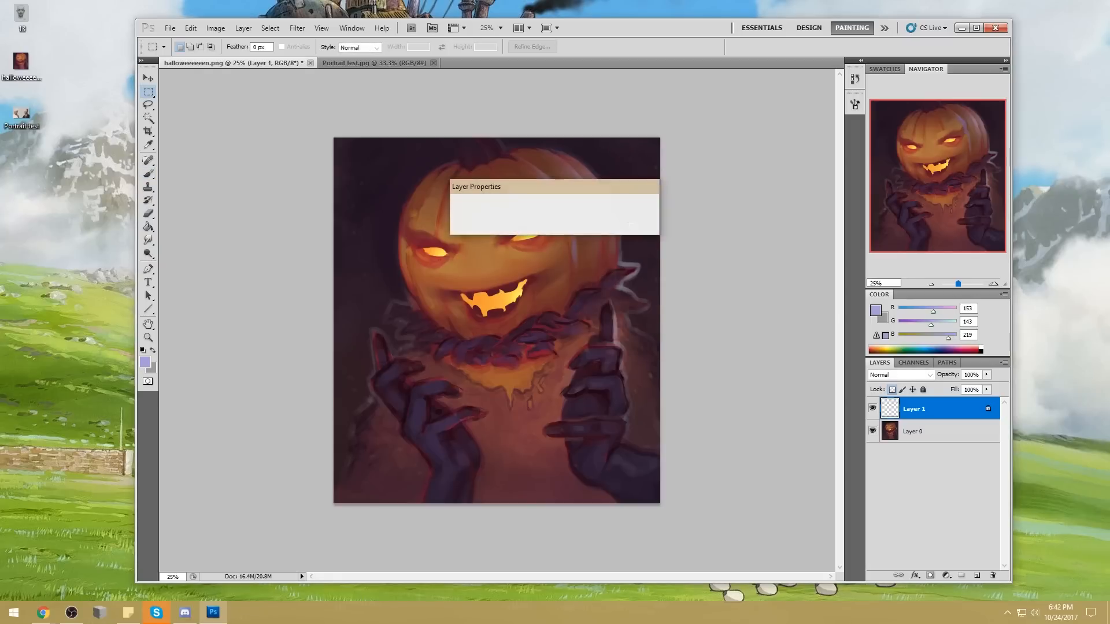
{"action": "key", "text": "Escape"}
Step: Fade the upper part of the rib highlights with the Eraser at size 600 and select Layer 0
{"action": "key", "text": "e"}
{"action": "left_click_drag", "start_coordinate": [531, 180], "coordinate": [538, 171]}
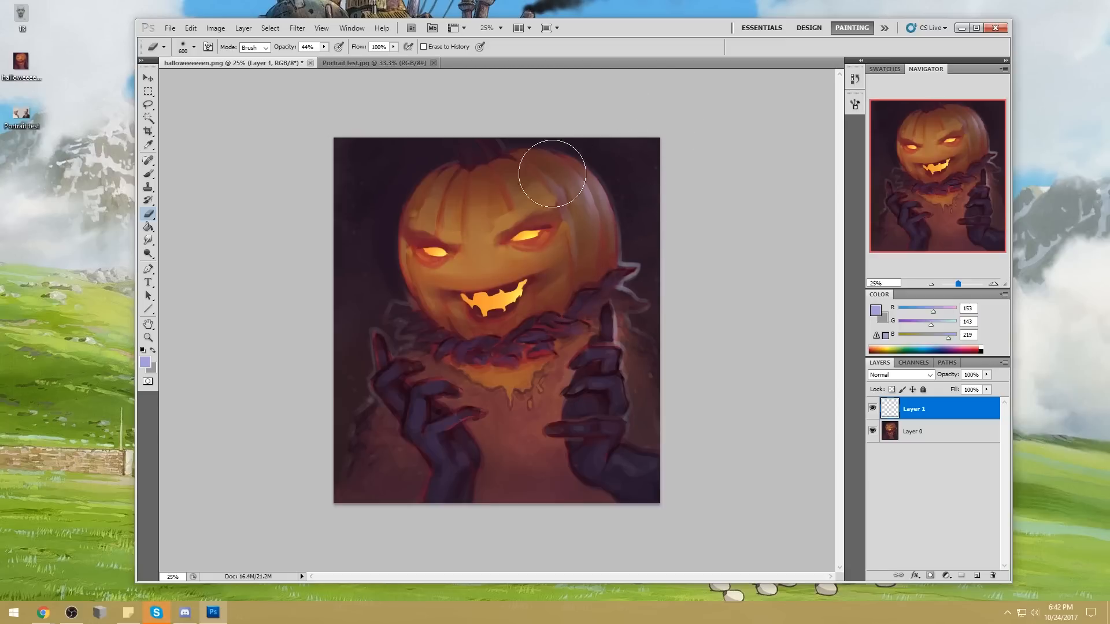
{"action": "left_click", "coordinate": [924, 441]}
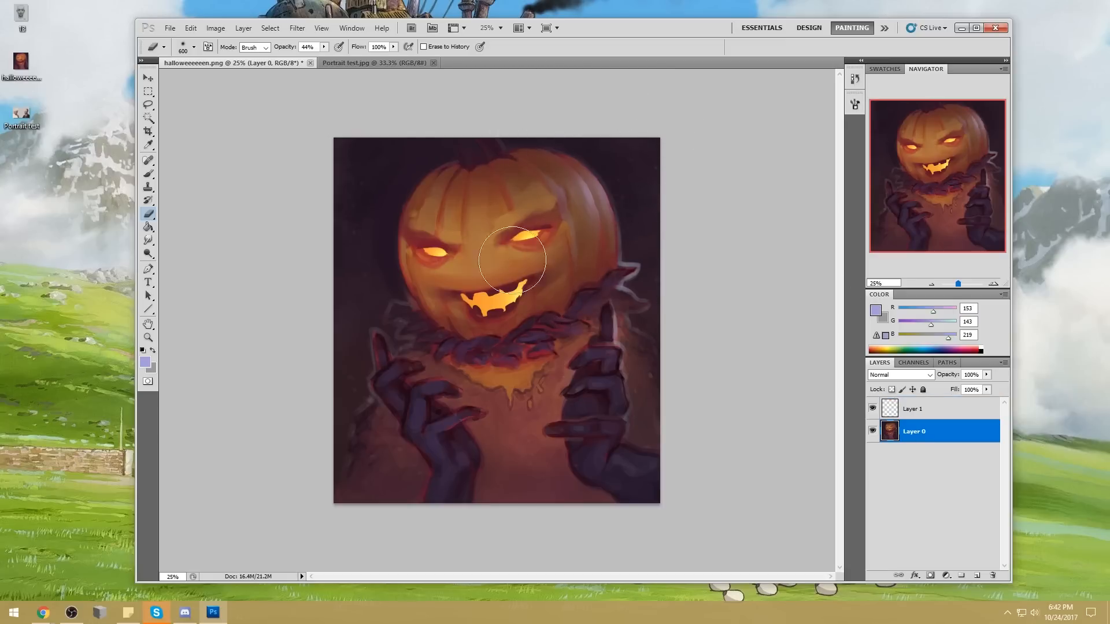
{"action": "left_click", "coordinate": [148, 118]}
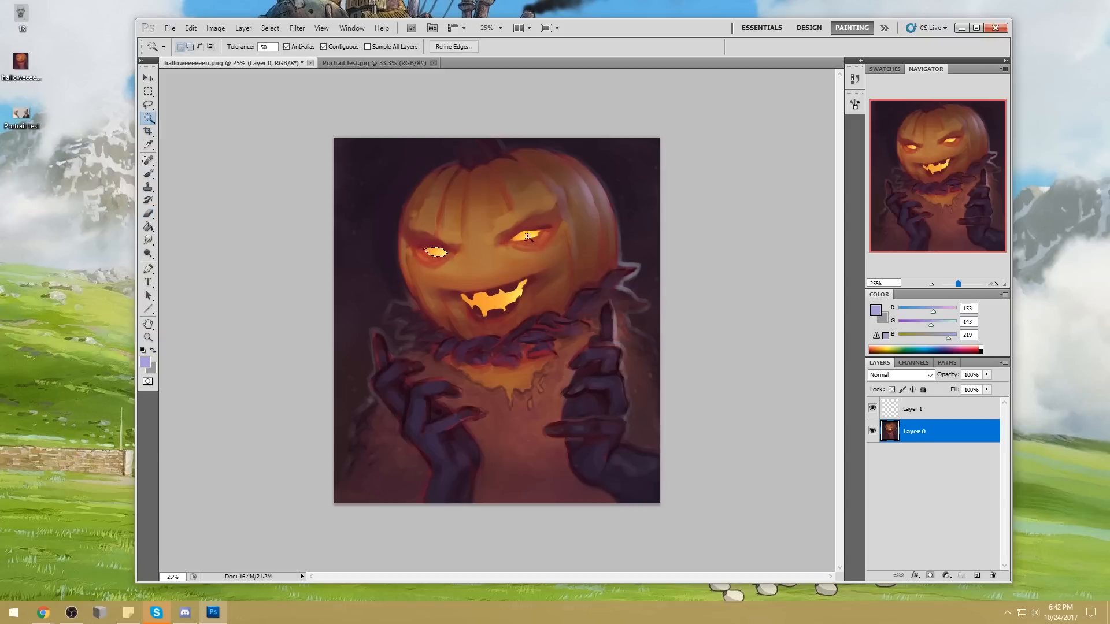
{"action": "left_click", "coordinate": [498, 307]}
{"action": "left_click", "coordinate": [466, 299]}
{"action": "key", "text": "ctrl+z"}
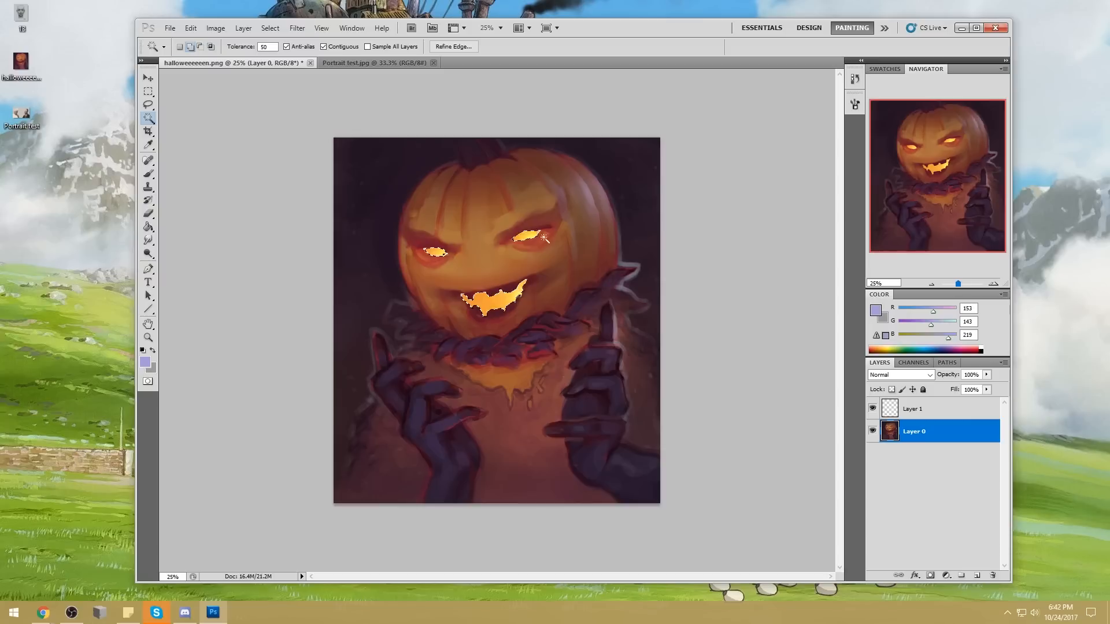
{"action": "key", "text": "m"}
{"action": "right_click", "coordinate": [543, 257]}
{"action": "left_click", "coordinate": [574, 275]}
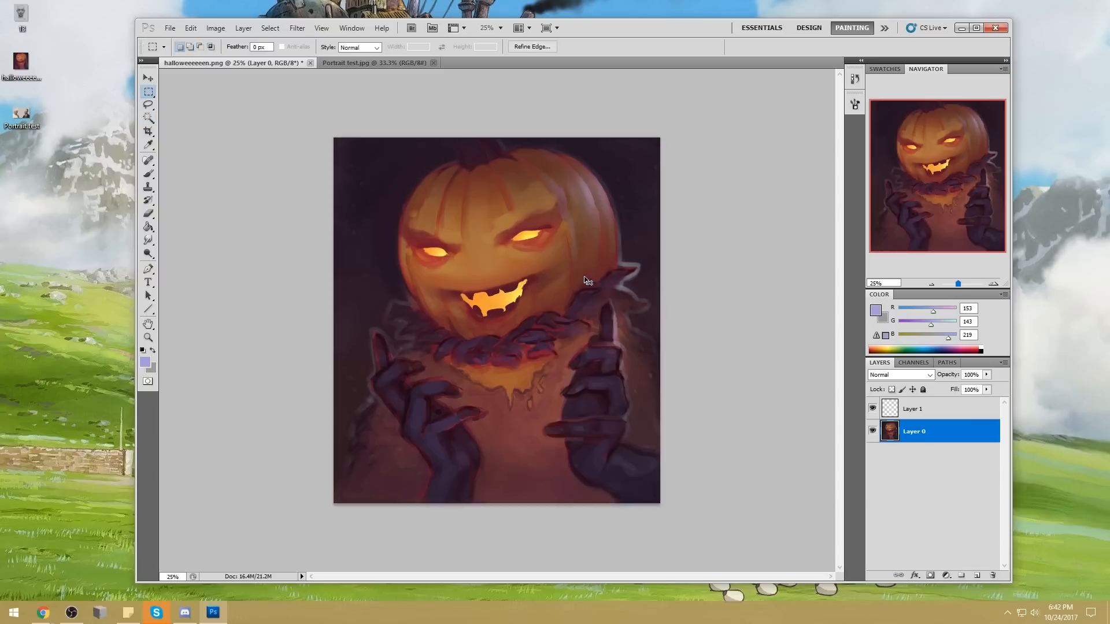
Step: Sample a near-black purple (R 31, G 15, B 30) and set the brush to Darken mode, 26% opacity and size 1700
{"action": "key", "text": "b"}
{"action": "left_click", "coordinate": [473, 313], "text": "alt"}
{"action": "left_click", "coordinate": [278, 48]}
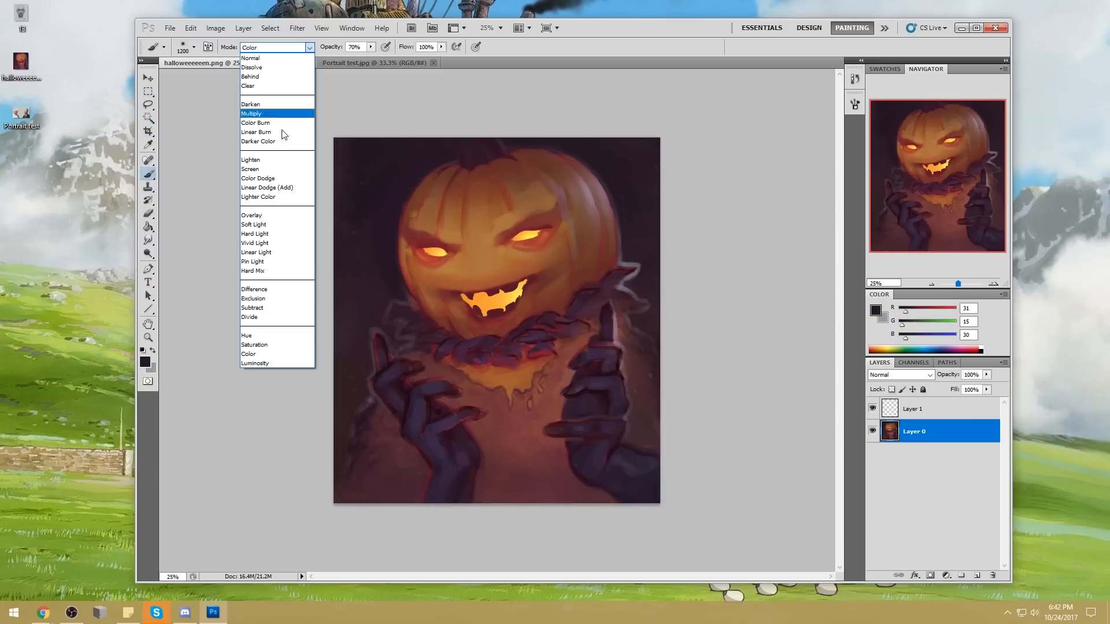
{"action": "left_click", "coordinate": [251, 104]}
{"action": "left_click_drag", "start_coordinate": [371, 47], "coordinate": [346, 48]}
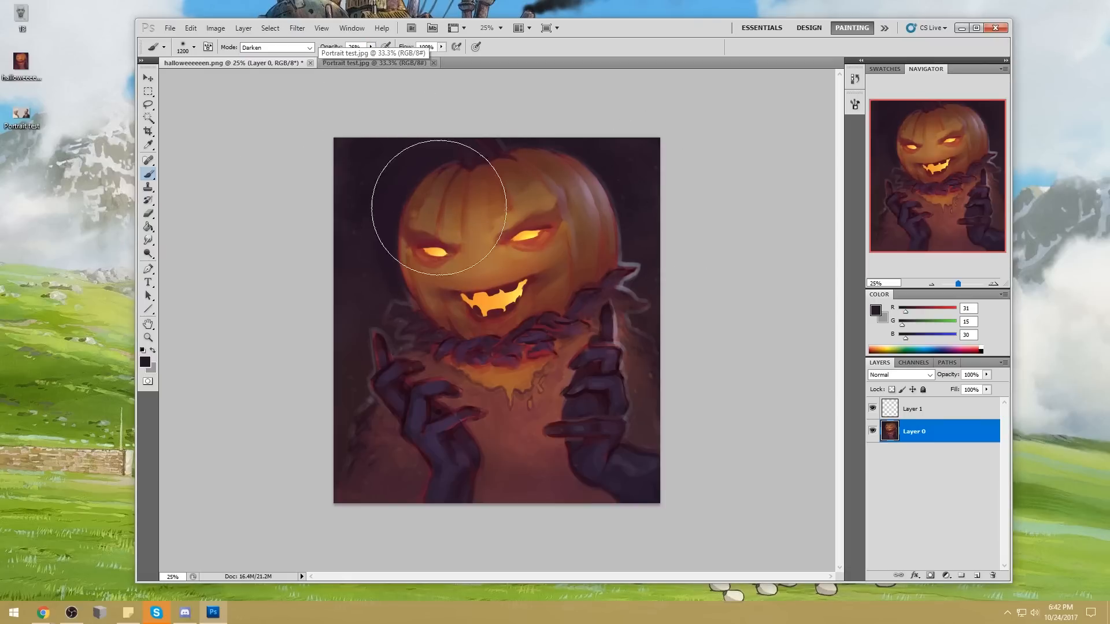
{"action": "key", "text": "bracketright"}
{"action": "key", "text": "bracketright"}
{"action": "key", "text": "bracketright"}
{"action": "key", "text": "bracketright"}
{"action": "key", "text": "bracketright"}
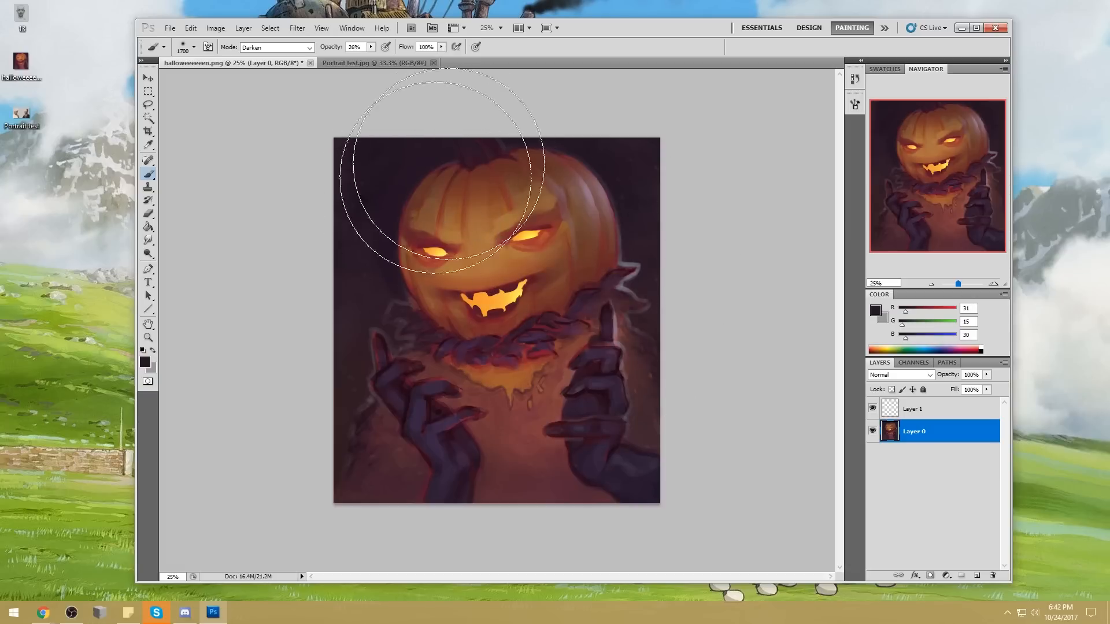
Step: Compare the painting with and without the Layer 1 highlights, and merge Layer 1 down into Layer 0
{"action": "key", "text": "m"}
{"action": "right_click", "coordinate": [568, 243]}
{"action": "key", "text": "Escape"}
{"action": "left_click", "coordinate": [872, 409]}
{"action": "left_click", "coordinate": [872, 409]}
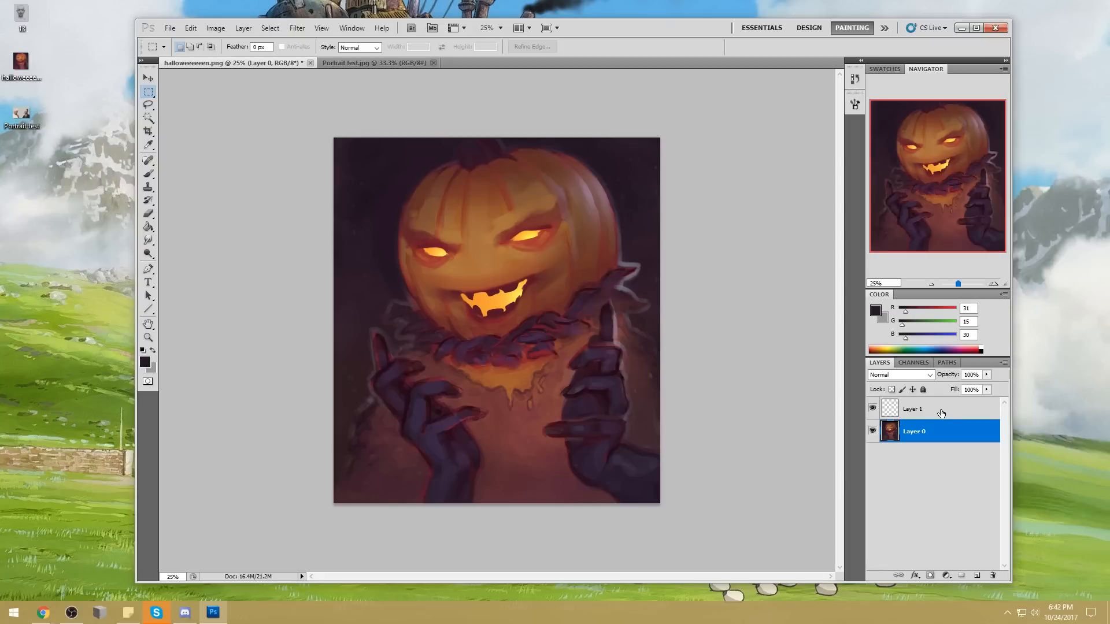
{"action": "right_click", "coordinate": [934, 412]}
{"action": "left_click", "coordinate": [954, 372]}
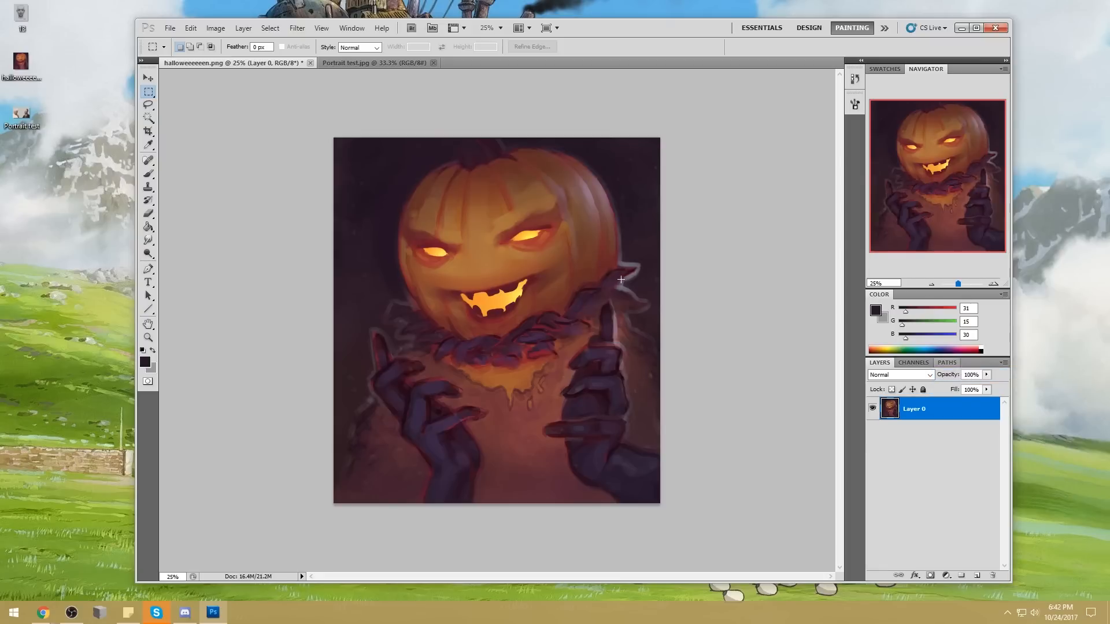
Step: Lasso the area around the pumpkin's mouth and copy it to a new layer
{"action": "key", "text": "l"}
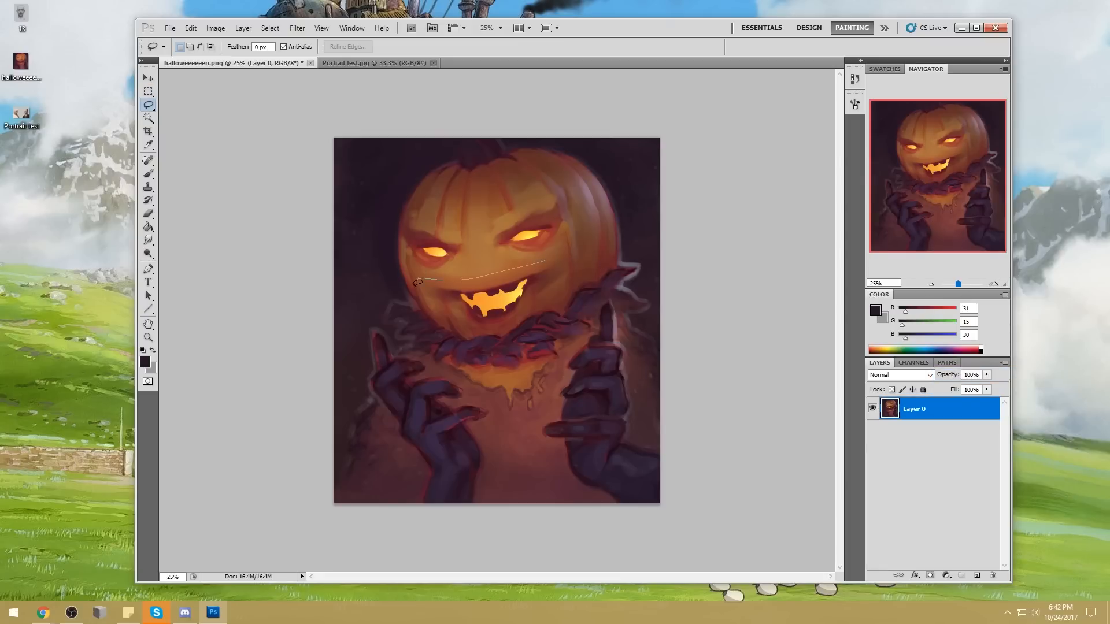
{"action": "left_click_drag", "start_coordinate": [548, 253], "coordinate": [548, 298]}
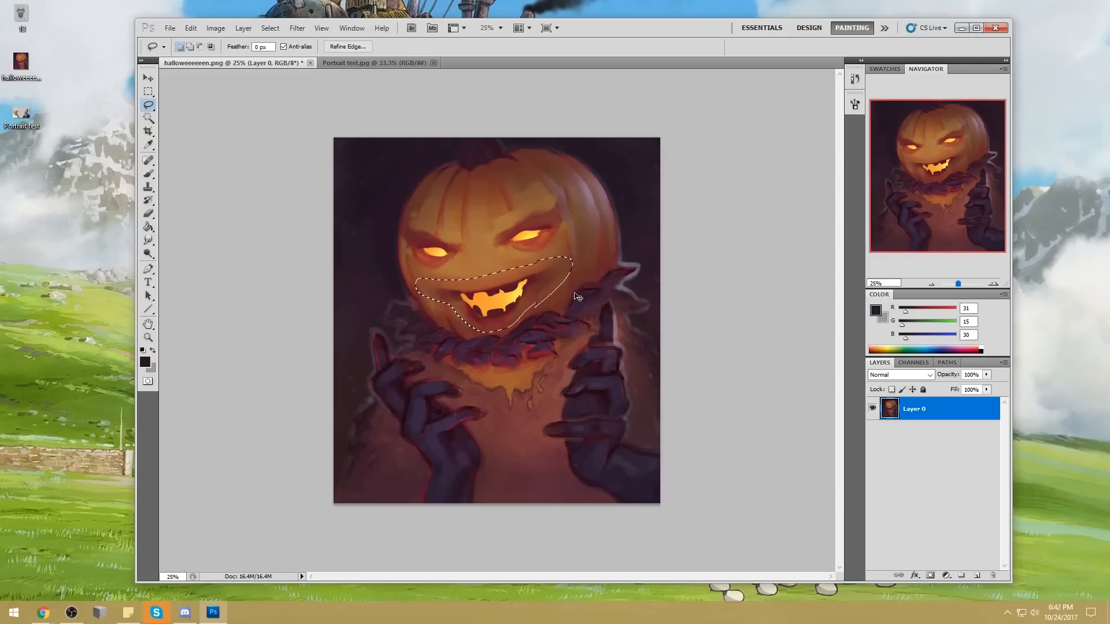
{"action": "key", "text": "ctrl+j"}
Step: Stretch the copied mouth wider on both sides and warp its corners upward into a broader grin
{"action": "key", "text": "ctrl+t"}
{"action": "left_click_drag", "start_coordinate": [574, 256], "coordinate": [604, 242]}
{"action": "left_click_drag", "start_coordinate": [419, 246], "coordinate": [387, 249]}
{"action": "left_click_drag", "start_coordinate": [603, 244], "coordinate": [646, 229]}
{"action": "left_click_drag", "start_coordinate": [403, 310], "coordinate": [389, 304]}
{"action": "left_click", "coordinate": [678, 47]}
{"action": "left_click_drag", "start_coordinate": [514, 252], "coordinate": [525, 263]}
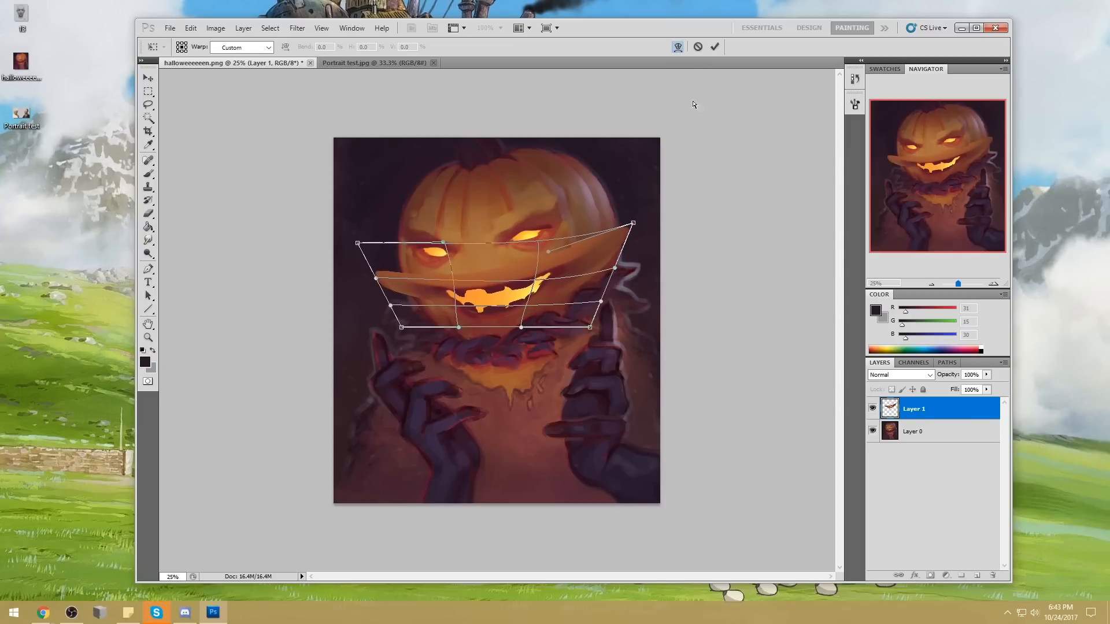
{"action": "left_click", "coordinate": [716, 47]}
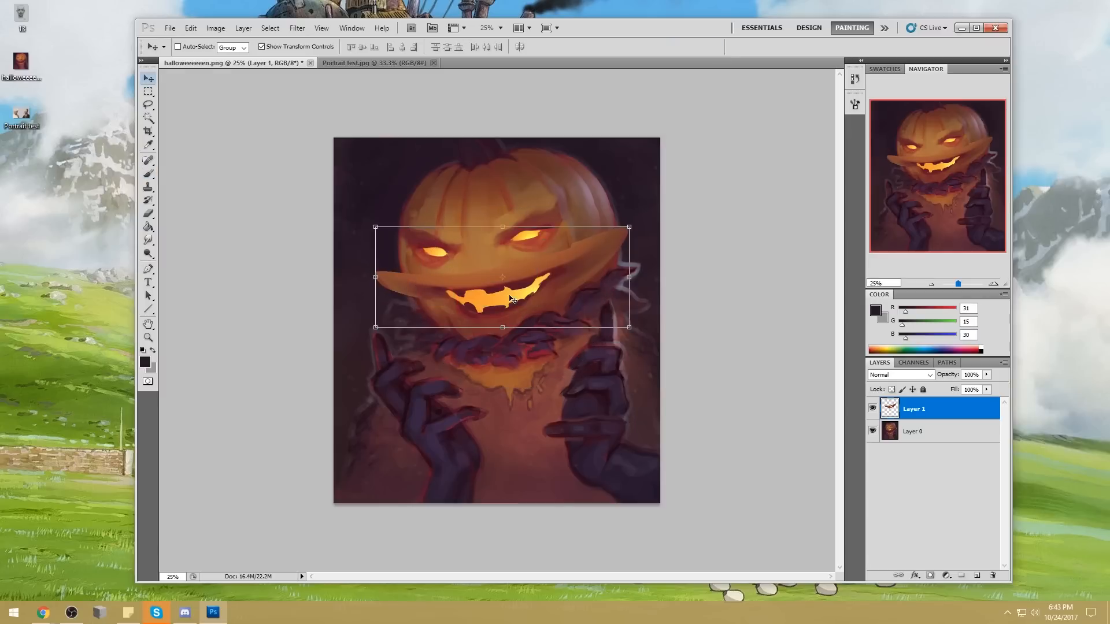
Step: Erase the stretched mouth layer's excess at the pumpkin's outer edges and cheeks with the Eraser at 100% opacity
{"action": "key", "text": "e"}
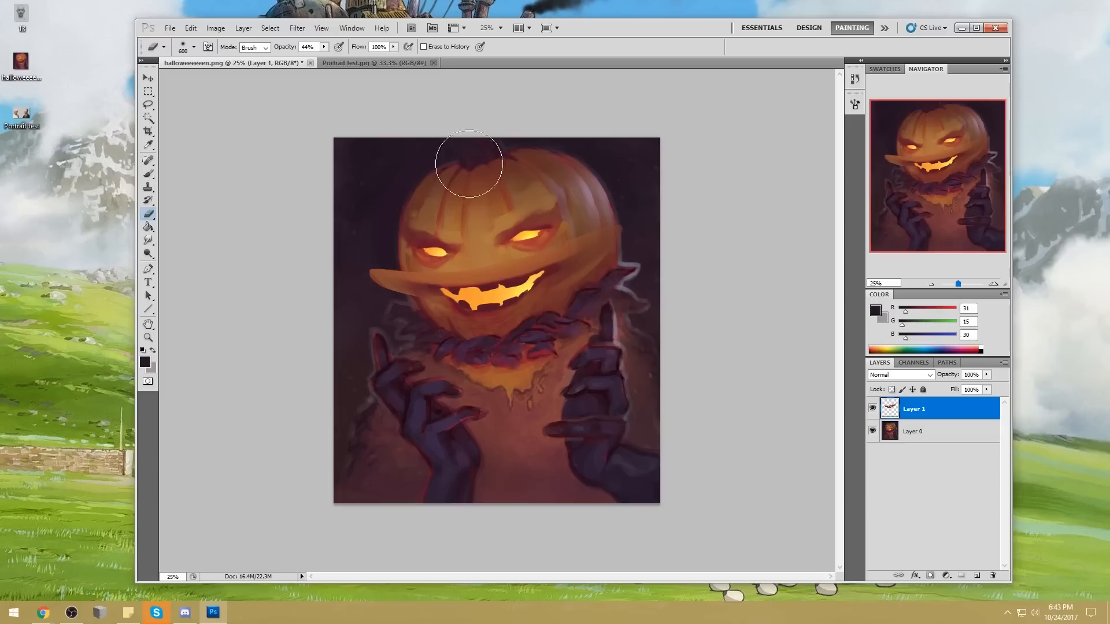
{"action": "key", "text": "0"}
{"action": "key", "text": "bracketleft"}
{"action": "key", "text": "bracketleft"}
{"action": "key", "text": "bracketleft"}
{"action": "key", "text": "bracketleft"}
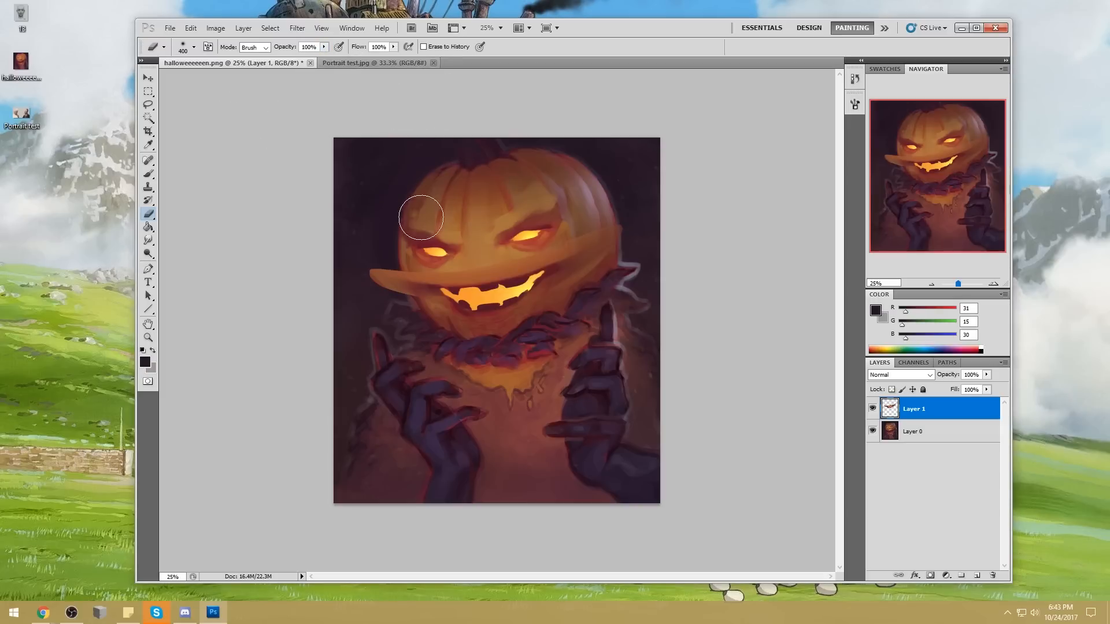
{"action": "left_click_drag", "start_coordinate": [383, 235], "coordinate": [408, 297]}
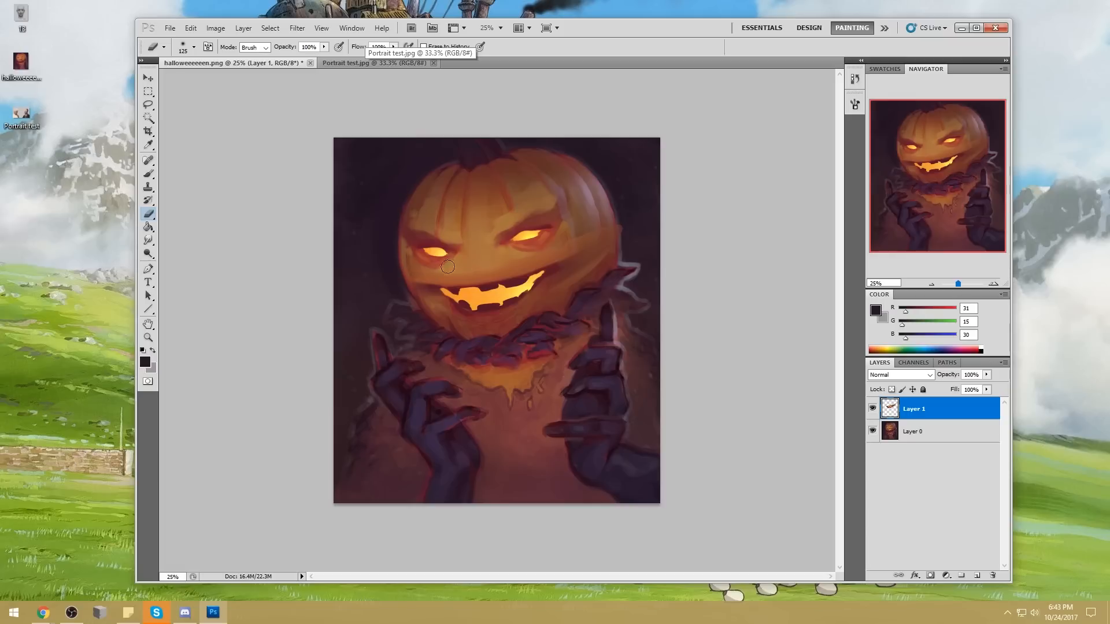
{"action": "key", "text": "bracketright"}
{"action": "key", "text": "bracketright"}
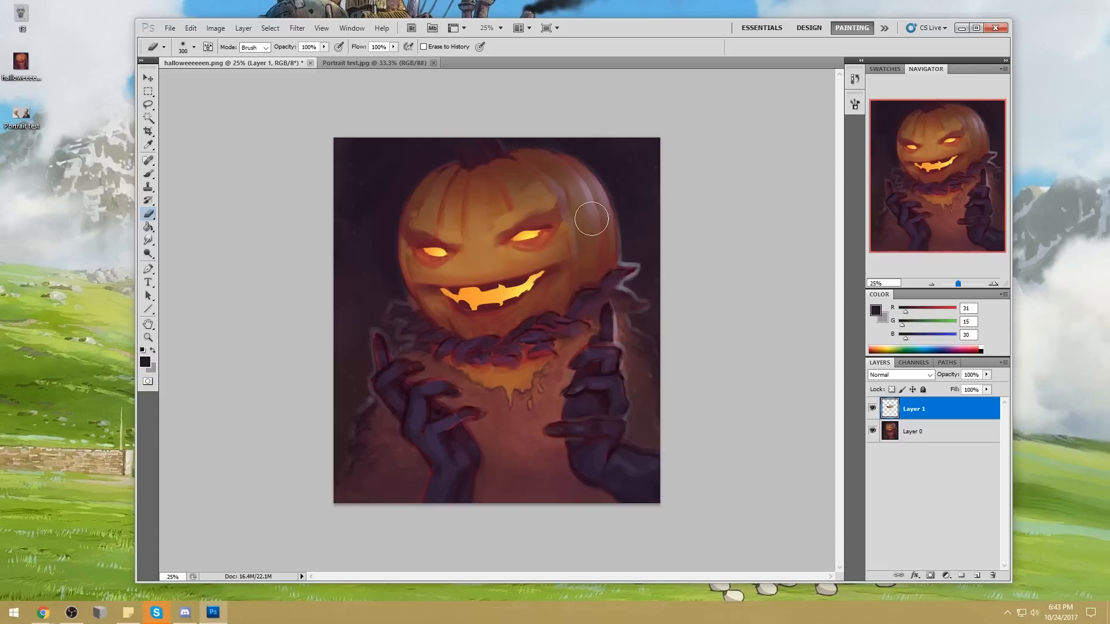
Step: Lasso both eyes and brows on Layer 0, copy them to a new layer, and move them slightly down toward the mouth
{"action": "key", "text": "l"}
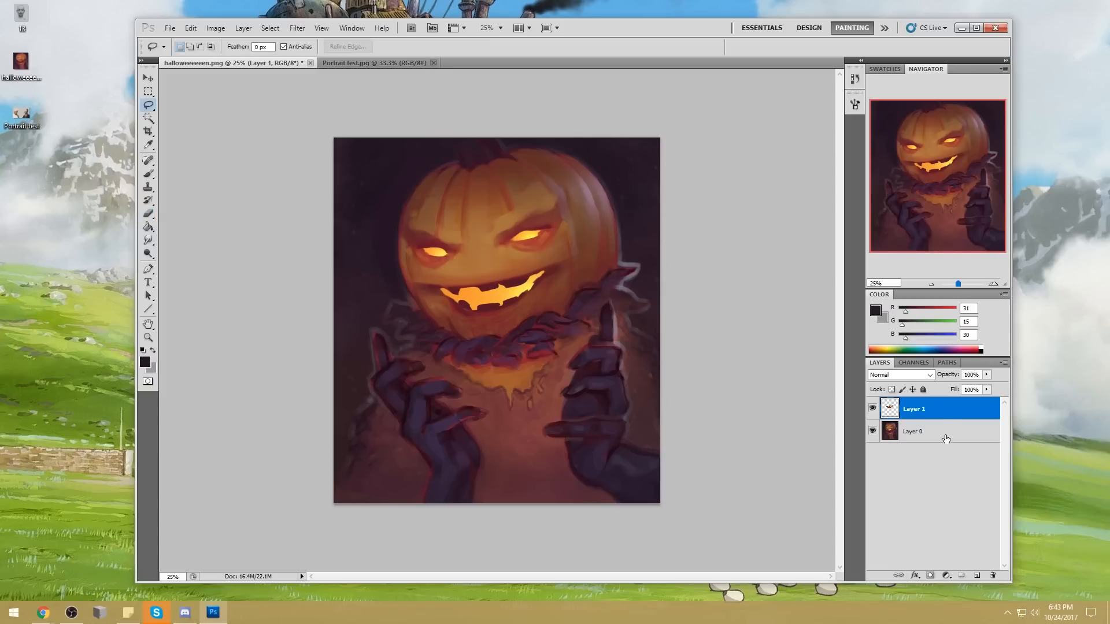
{"action": "key", "text": "alt+bracketleft"}
{"action": "left_click_drag", "start_coordinate": [574, 231], "coordinate": [572, 185]}
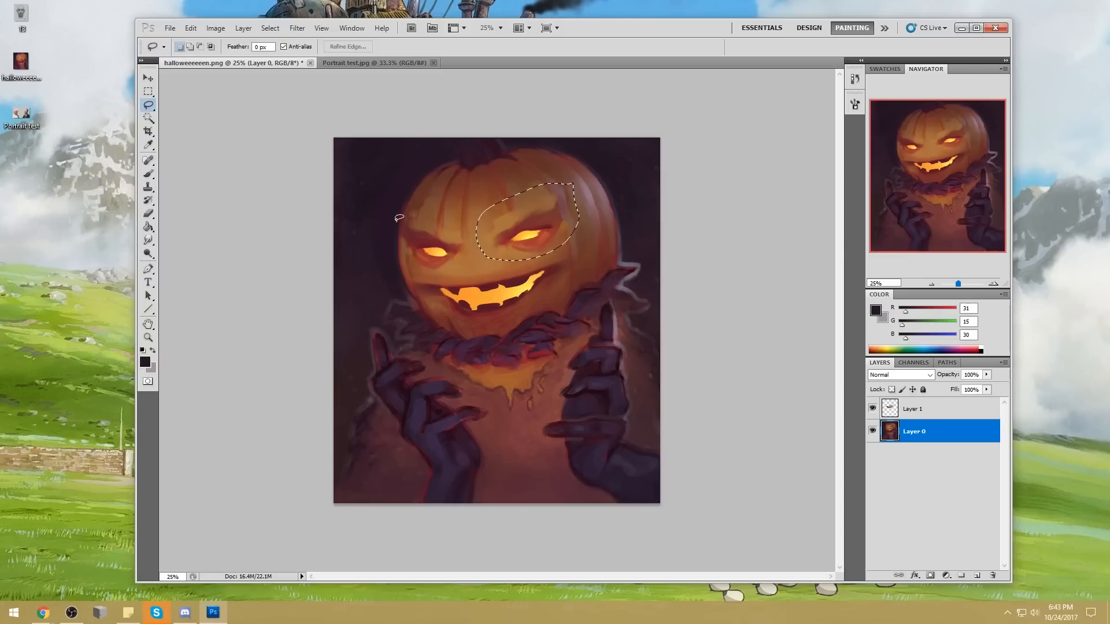
{"action": "mouse_move", "coordinate": [457, 228]}
{"action": "left_mouse_down"}
{"action": "mouse_move", "coordinate": [417, 267]}
{"action": "mouse_move", "coordinate": [457, 231]}
{"action": "left_mouse_up"}
{"action": "mouse_move", "coordinate": [542, 181]}
{"action": "left_mouse_down"}
{"action": "mouse_move", "coordinate": [565, 227]}
{"action": "mouse_move", "coordinate": [583, 185]}
{"action": "left_mouse_up"}
{"action": "key", "text": "ctrl+j"}
{"action": "key", "text": "v"}
{"action": "left_click_drag", "start_coordinate": [450, 252], "coordinate": [458, 257]}
Step: Lasso the pumpkin's right-hand eye and brow on Layer 2, shift them inward toward the other eye, and deselect
{"action": "key", "text": "l"}
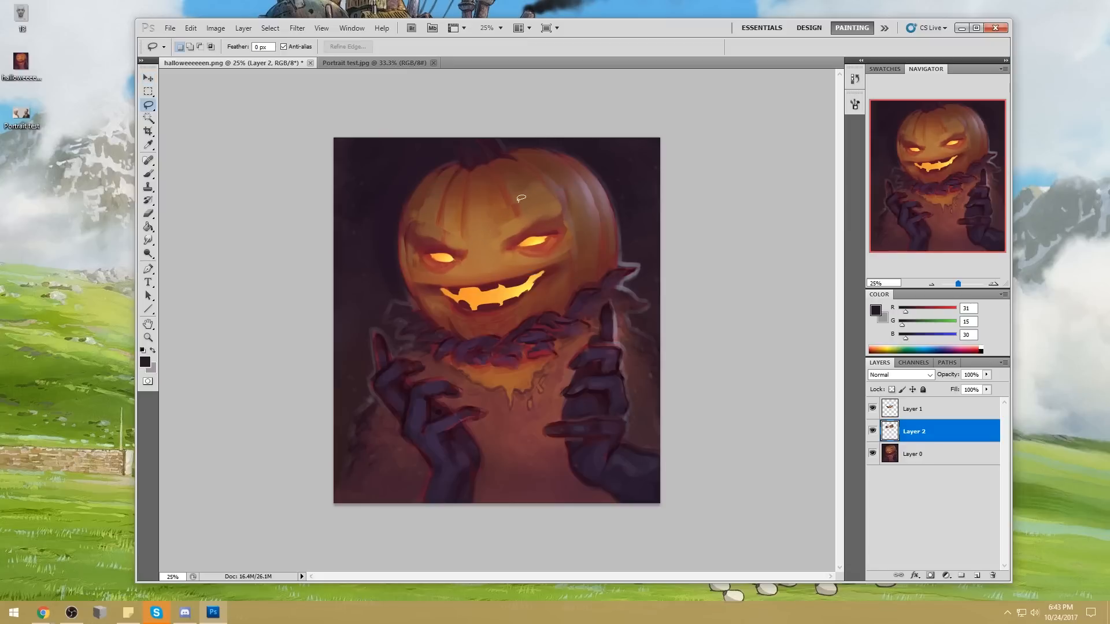
{"action": "left_click_drag", "start_coordinate": [530, 165], "coordinate": [549, 172]}
{"action": "key", "text": "ctrl+d"}
{"action": "key", "text": "v"}
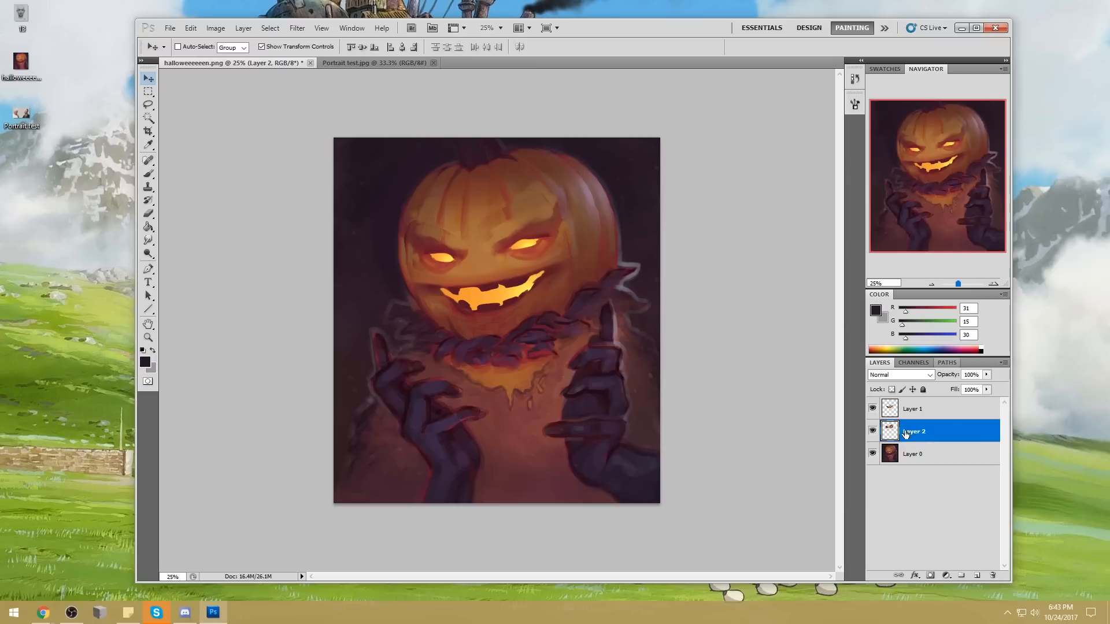
{"action": "key", "text": "m"}
{"action": "right_click", "coordinate": [521, 256]}
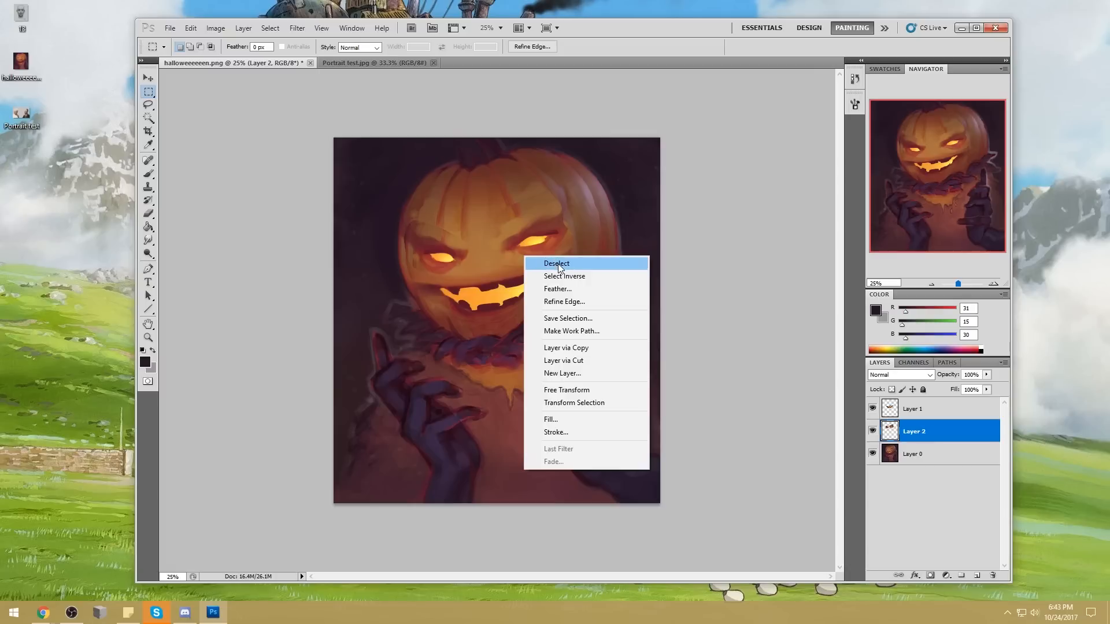
{"action": "left_click", "coordinate": [560, 266]}
{"action": "key", "text": "b"}
{"action": "key", "text": "v"}
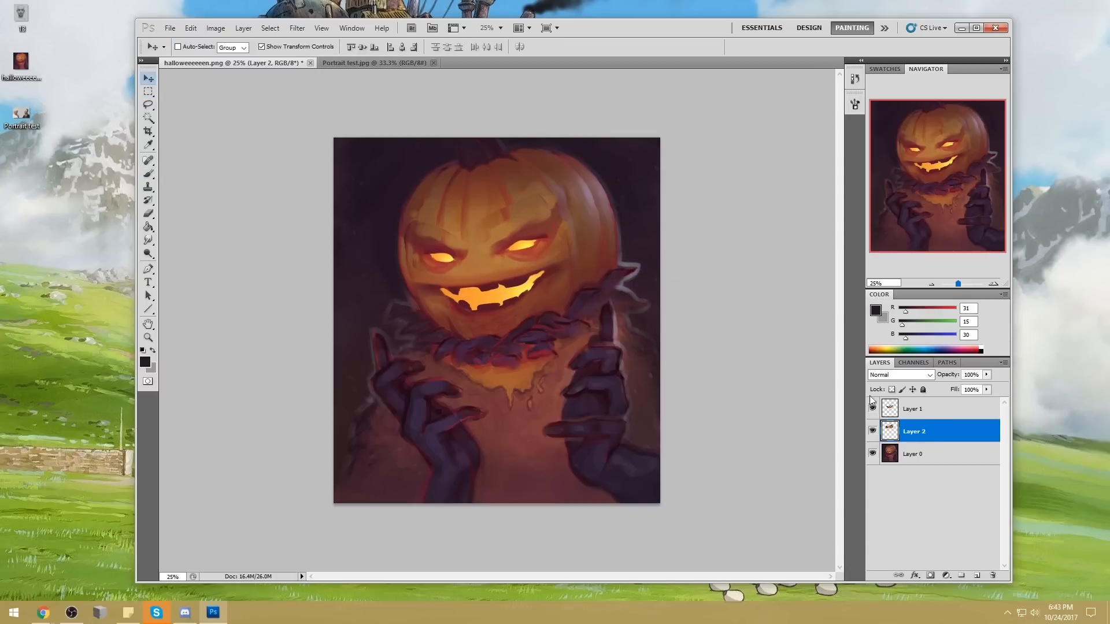
{"action": "key", "text": "m"}
{"action": "right_click", "coordinate": [595, 298]}
{"action": "left_click", "coordinate": [622, 306]}
Step: Nudge the whole eye and brow layer slightly up and to the left
{"action": "key", "text": "v"}
{"action": "left_click_drag", "start_coordinate": [523, 253], "coordinate": [519, 245]}
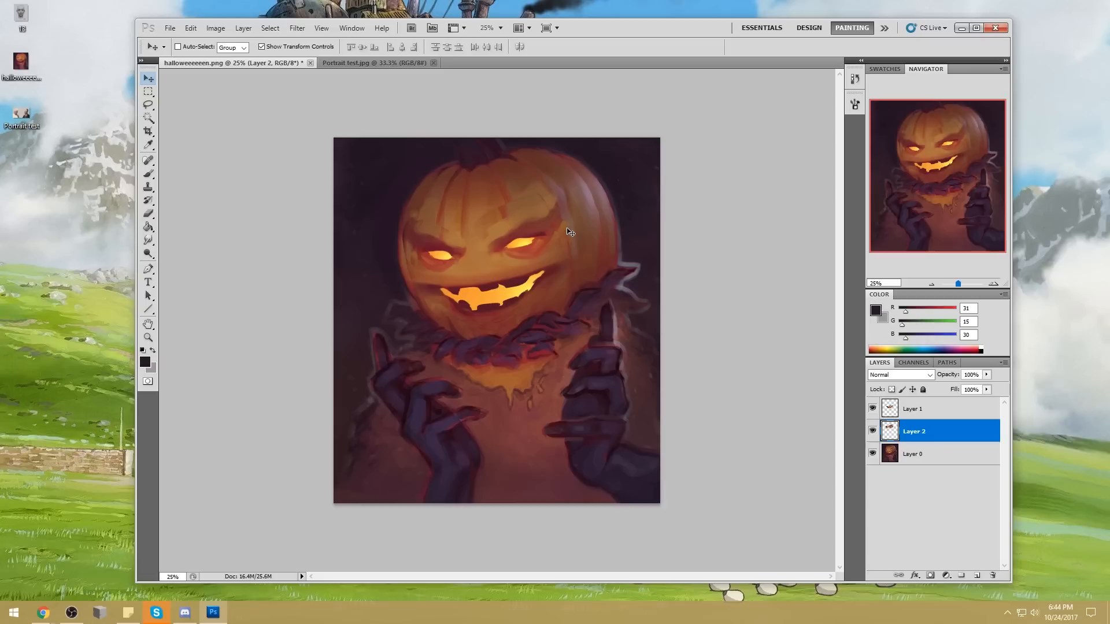
{"action": "key", "text": "m"}
{"action": "right_click", "coordinate": [515, 258]}
{"action": "left_click", "coordinate": [769, 292]}
Step: Check the mouth by toggling Layer 1, merge it down into Layer 2, and clean up the leftover edges with the size 300 Eraser
{"action": "left_click", "coordinate": [878, 410]}
{"action": "left_click", "coordinate": [879, 410]}
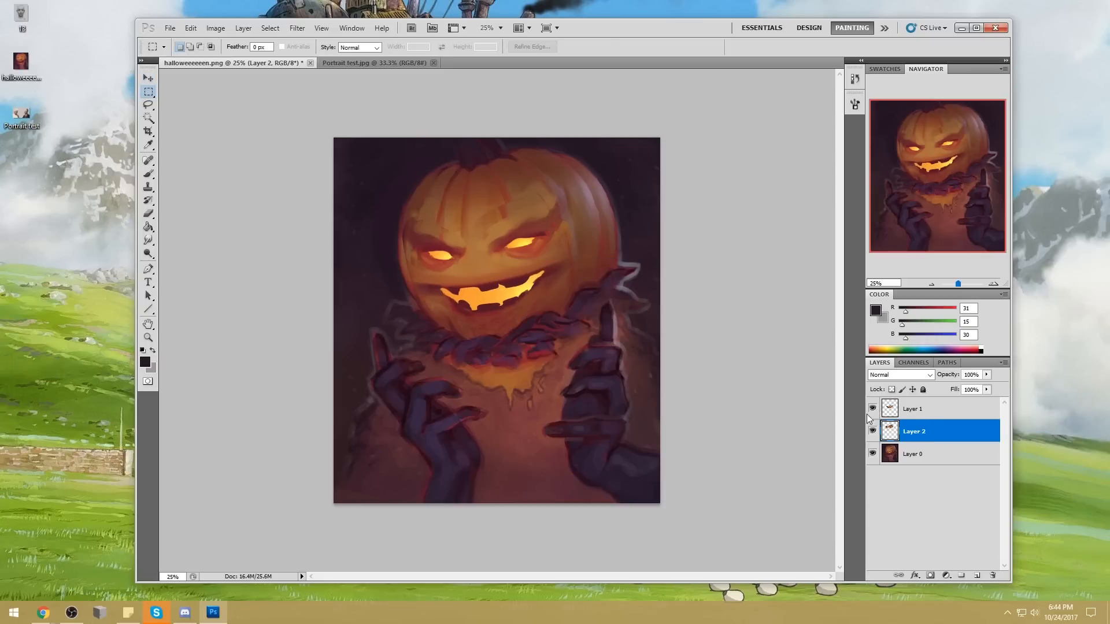
{"action": "left_click", "coordinate": [872, 410]}
{"action": "left_click", "coordinate": [872, 410]}
{"action": "right_click", "coordinate": [948, 410]}
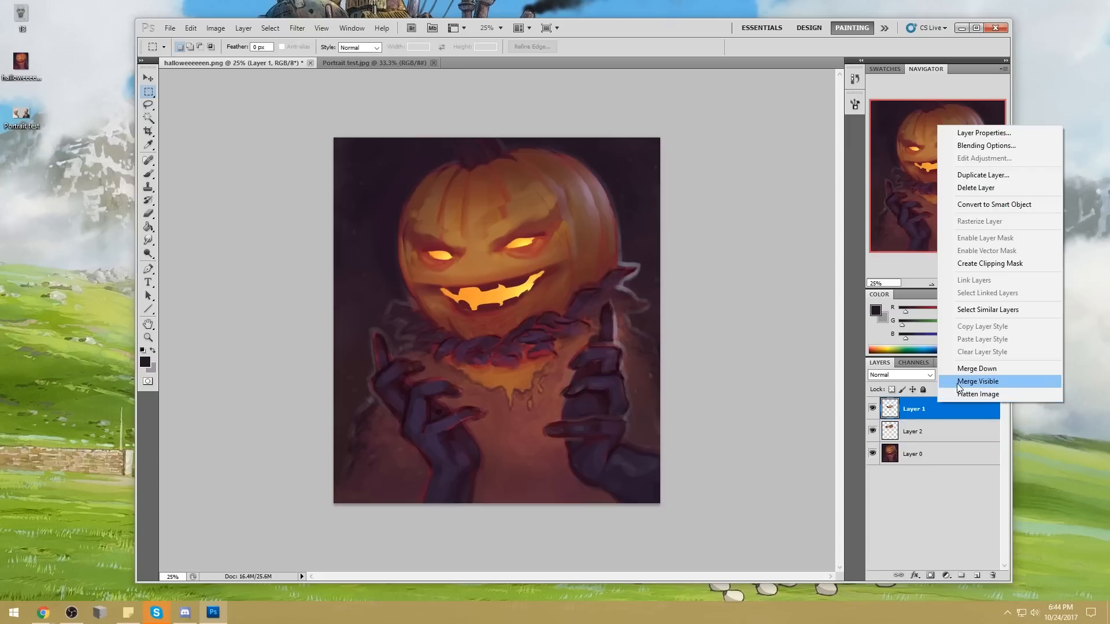
{"action": "left_click", "coordinate": [959, 389]}
{"action": "key", "text": "e"}
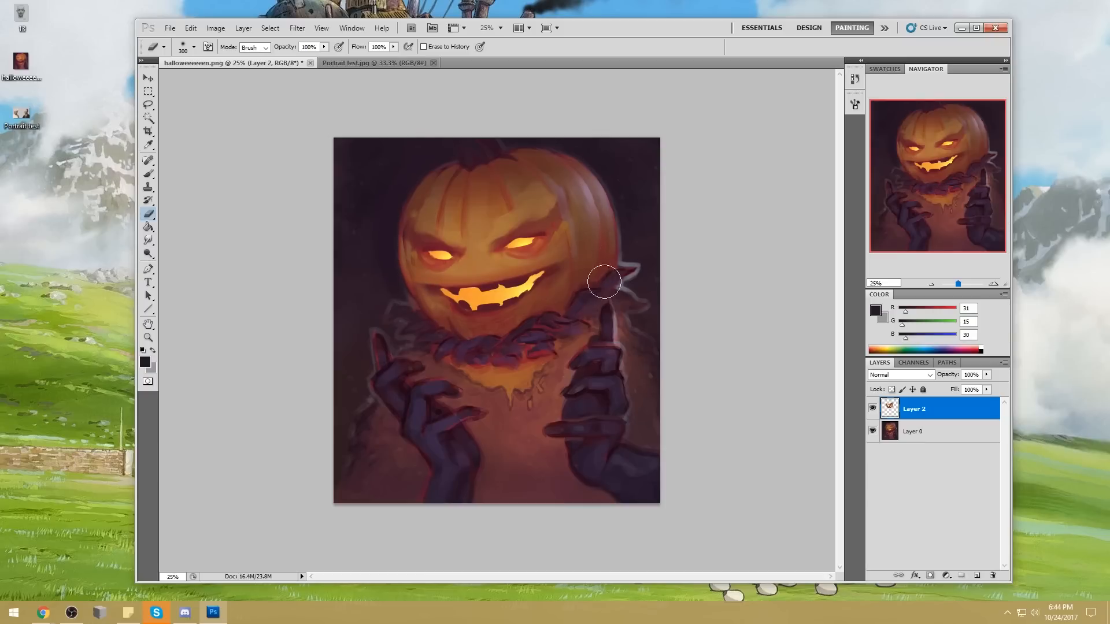
Step: Duplicate Layer 0 and merge the Layer 2 face corrections down into the duplicate
{"action": "key", "text": "b"}
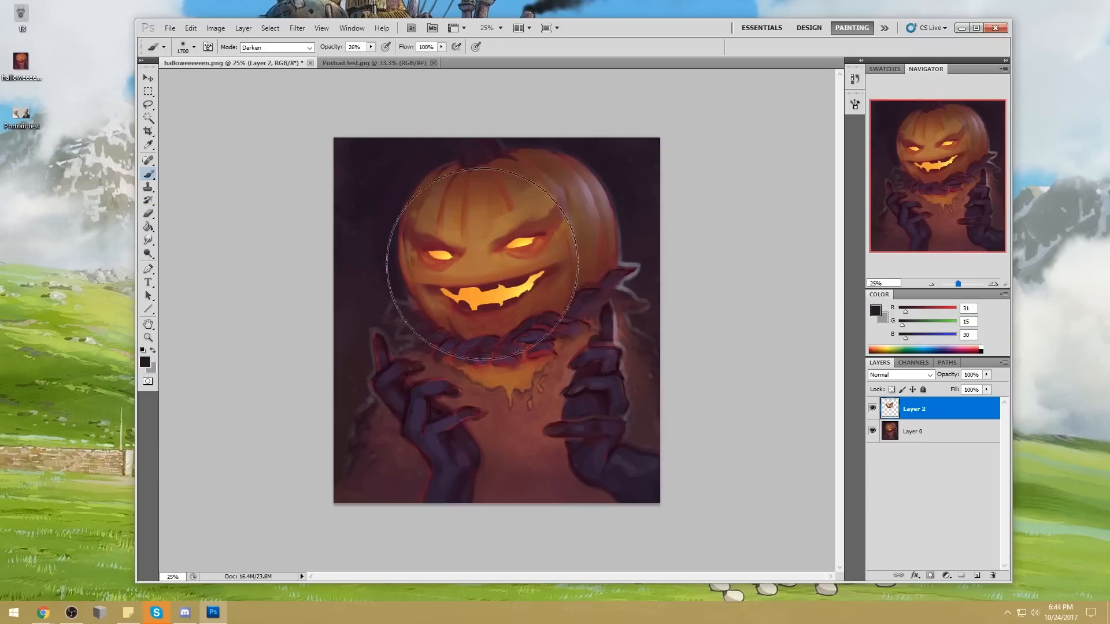
{"action": "left_click", "coordinate": [429, 283], "text": "alt"}
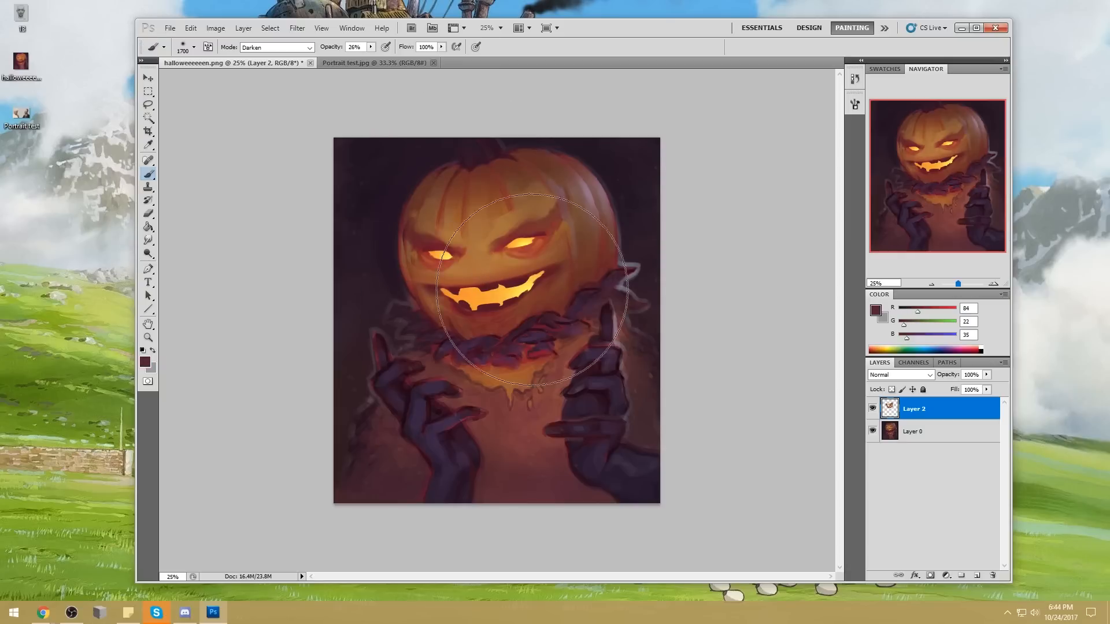
{"action": "right_click", "coordinate": [939, 410]}
{"action": "left_click", "coordinate": [916, 431]}
{"action": "right_click", "coordinate": [925, 430]}
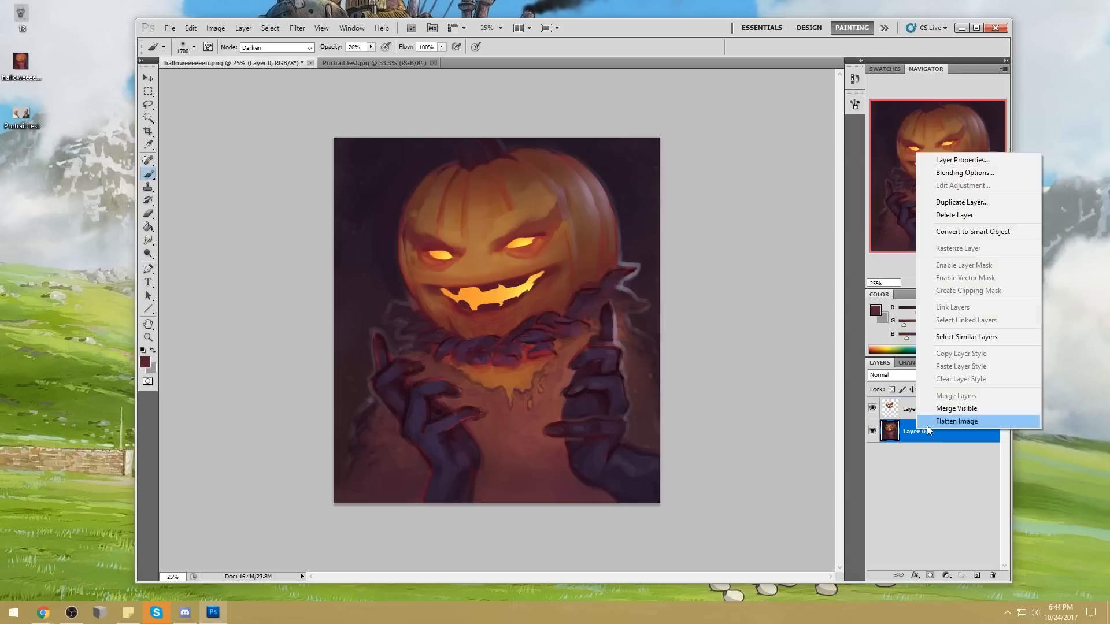
{"action": "left_click", "coordinate": [957, 203]}
{"action": "key", "text": "Return"}
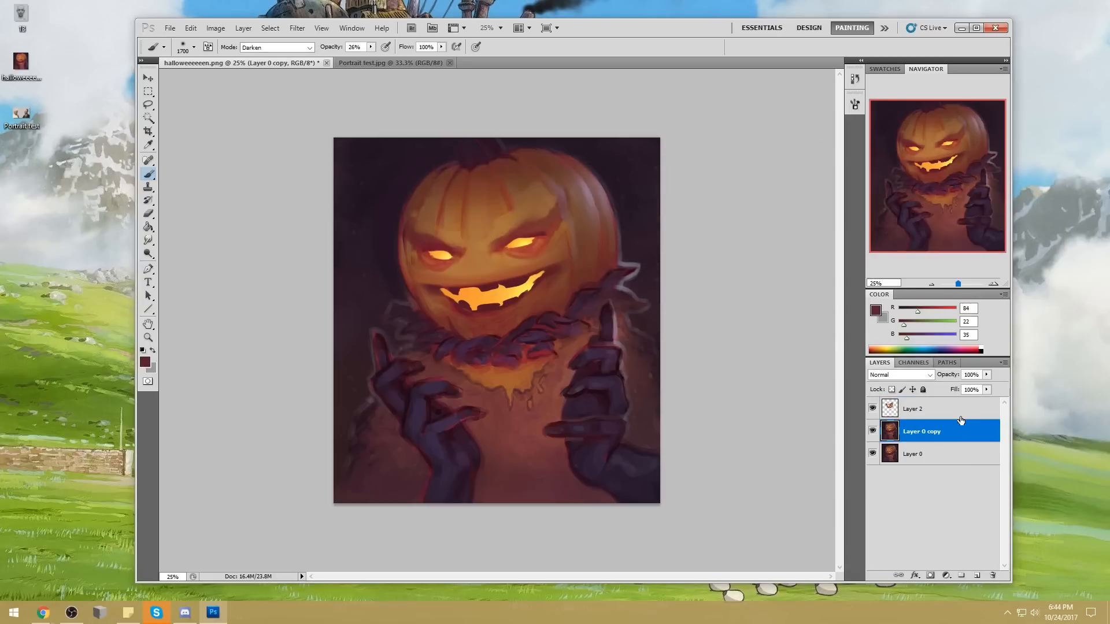
{"action": "right_click", "coordinate": [936, 409]}
{"action": "left_click", "coordinate": [960, 199]}
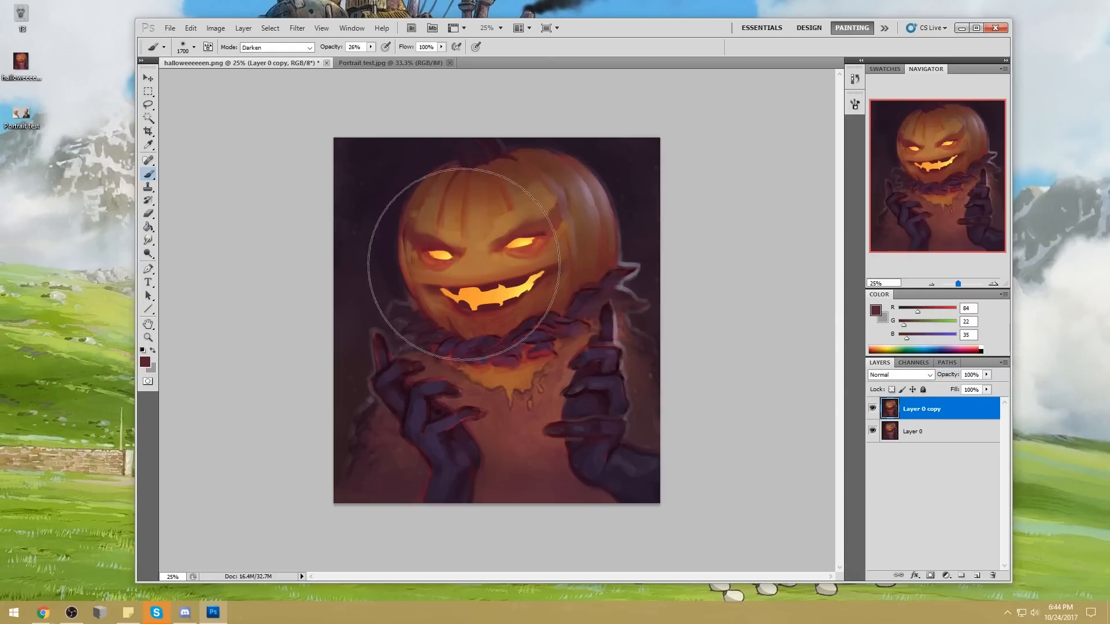
Step: Sample a dark maroon near the mouth (R 75, G 15, B 32) and set the brush to size 1200, Normal mode and 100% opacity
{"action": "left_click", "coordinate": [463, 278], "text": "alt"}
{"action": "key", "text": "bracketleft"}
{"action": "key", "text": "bracketleft"}
{"action": "key", "text": "bracketleft"}
{"action": "key", "text": "bracketleft"}
{"action": "key", "text": "bracketleft"}
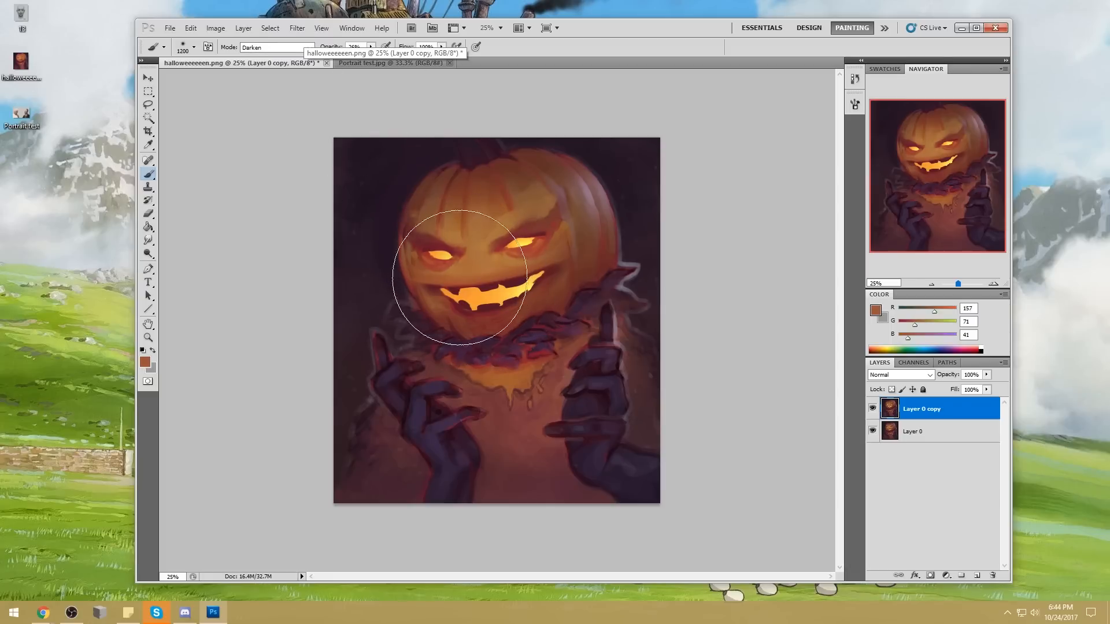
{"action": "left_click", "coordinate": [463, 274], "text": "alt"}
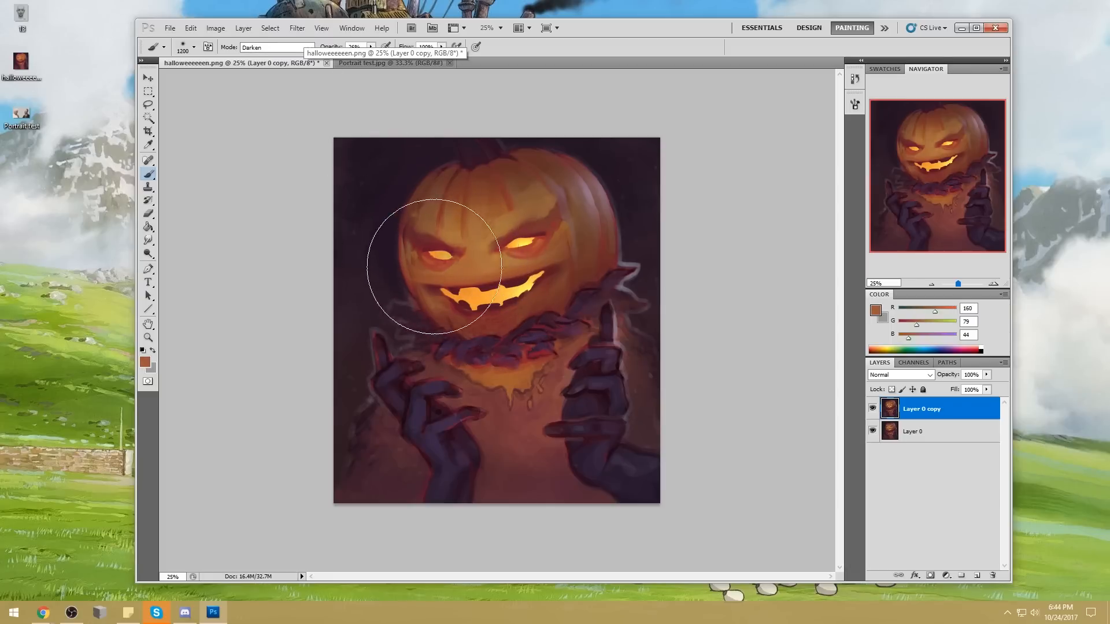
{"action": "left_click", "coordinate": [485, 281], "text": "alt"}
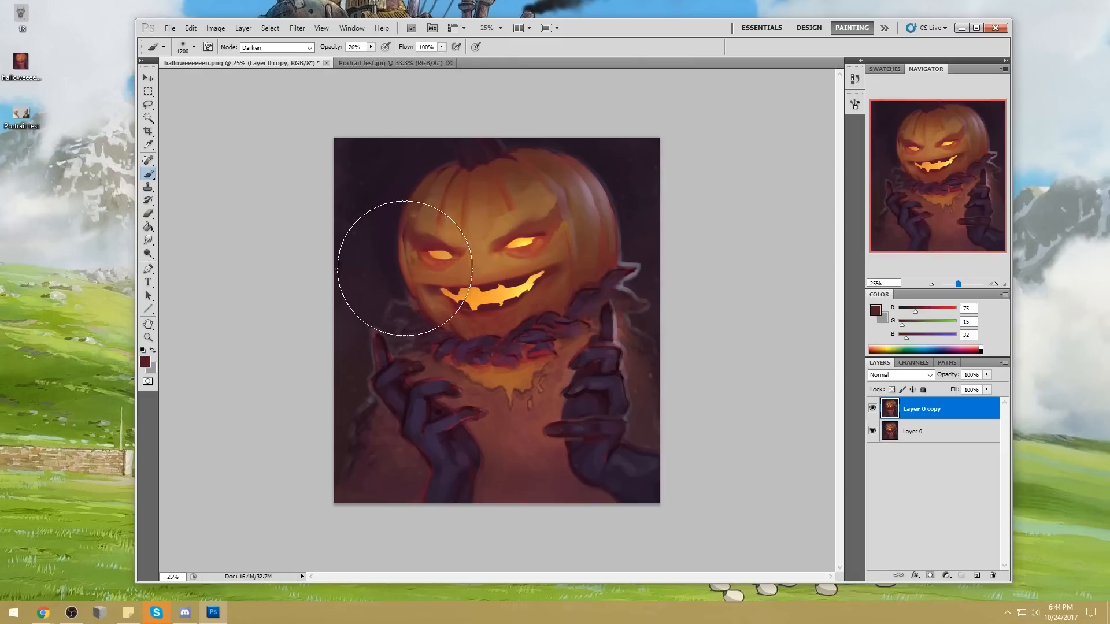
{"action": "left_click", "coordinate": [283, 46]}
{"action": "left_click", "coordinate": [260, 56]}
{"action": "left_click_drag", "start_coordinate": [371, 47], "coordinate": [421, 64]}
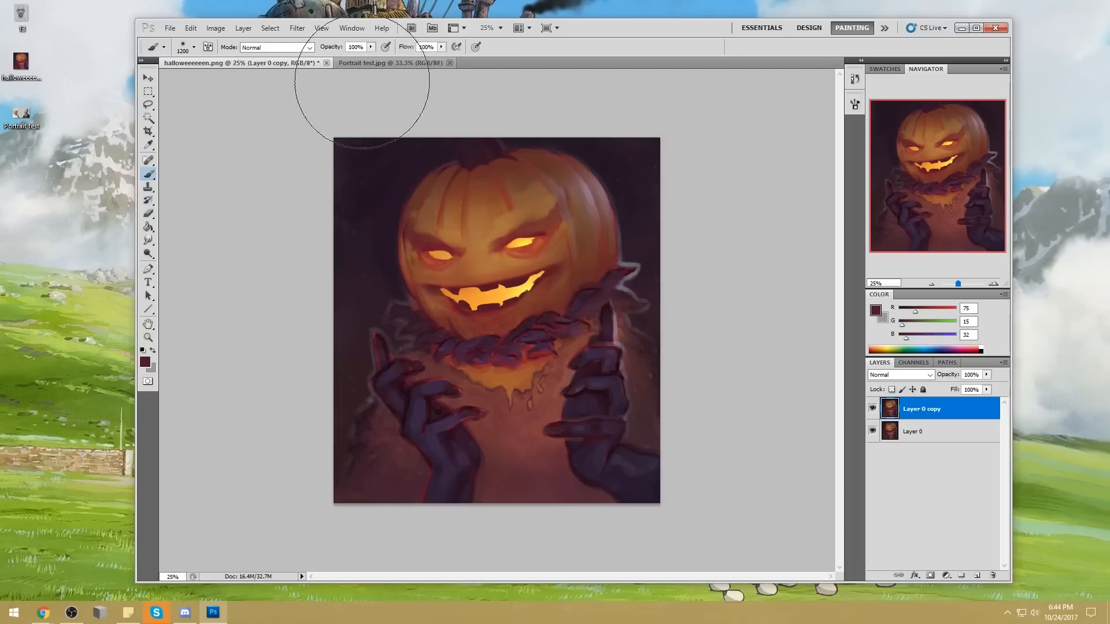
Step: Paint a faint glow over the face at 46% brush opacity, sample the eye's yellow (R 255, G 221, B 58) and enlarge the brush to 1300
{"action": "left_click", "coordinate": [489, 262], "text": "alt"}
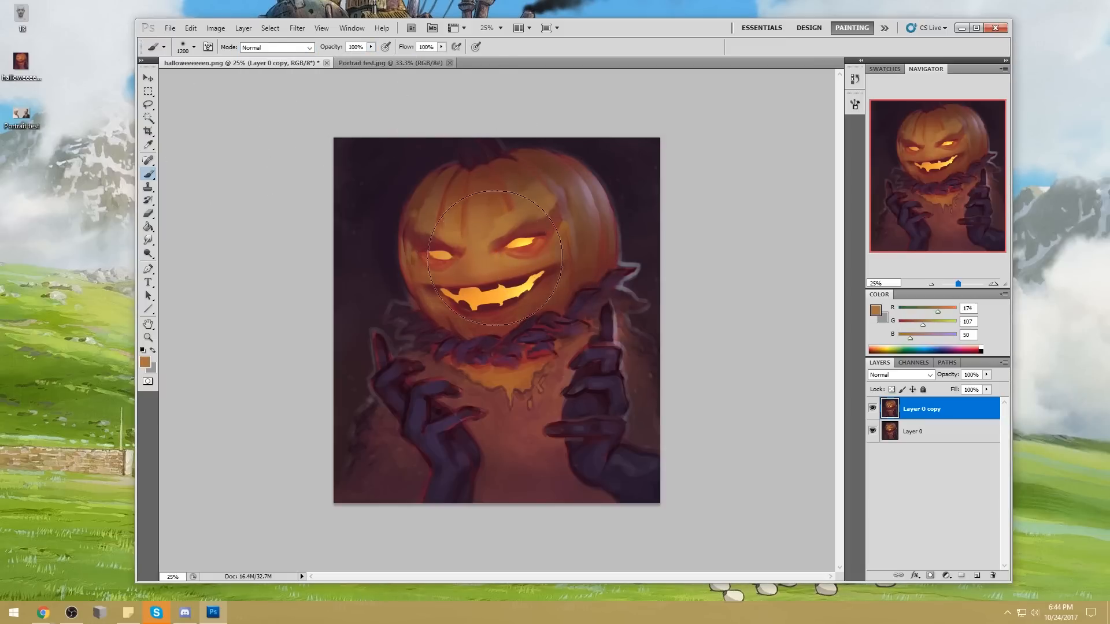
{"action": "left_click", "coordinate": [523, 244], "text": "alt"}
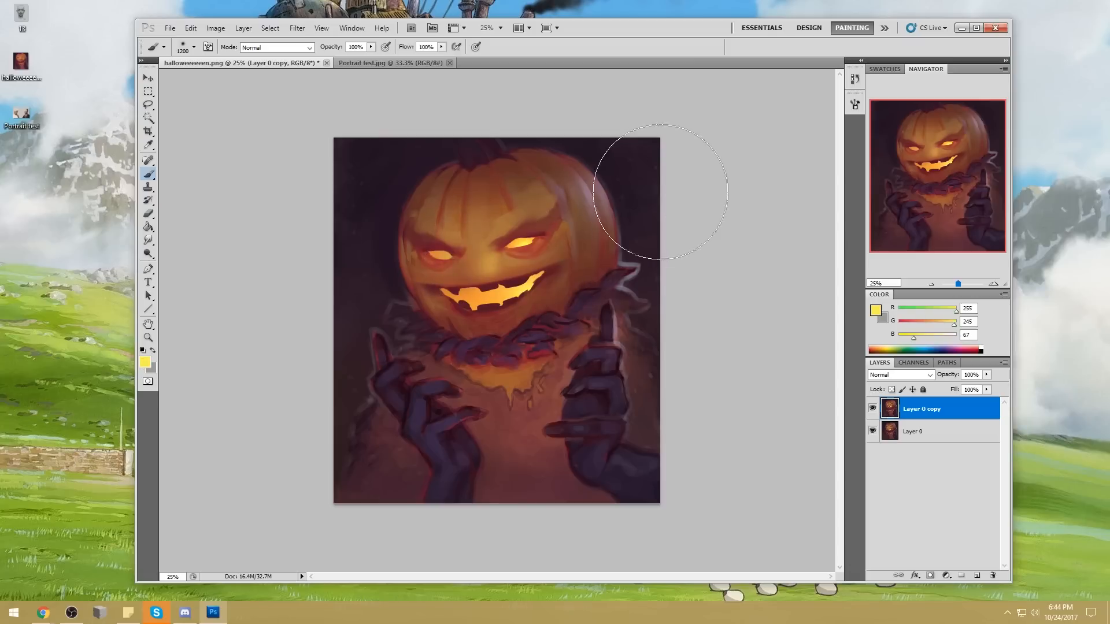
{"action": "left_click_drag", "start_coordinate": [372, 47], "coordinate": [339, 59]}
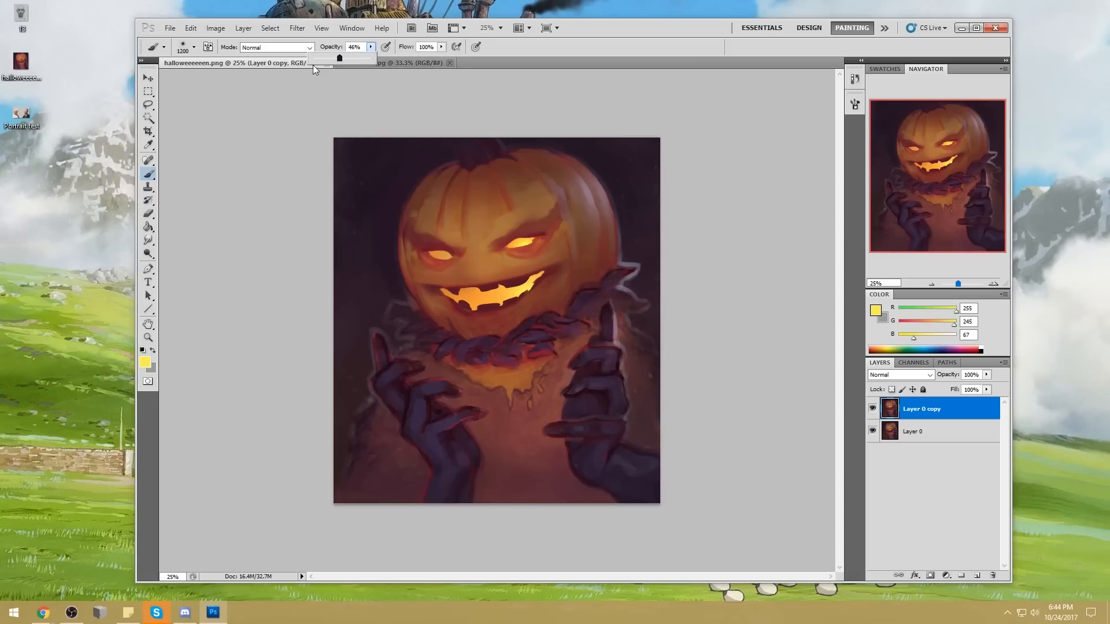
{"action": "left_click", "coordinate": [487, 271]}
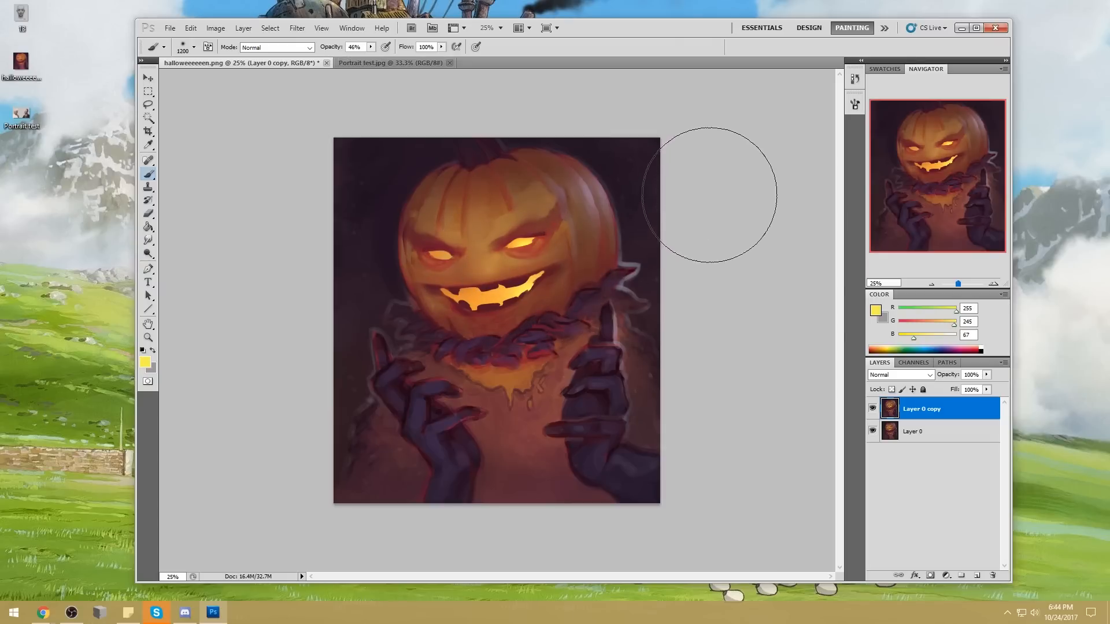
{"action": "left_click", "coordinate": [524, 241], "text": "alt"}
{"action": "key", "text": "bracketright"}
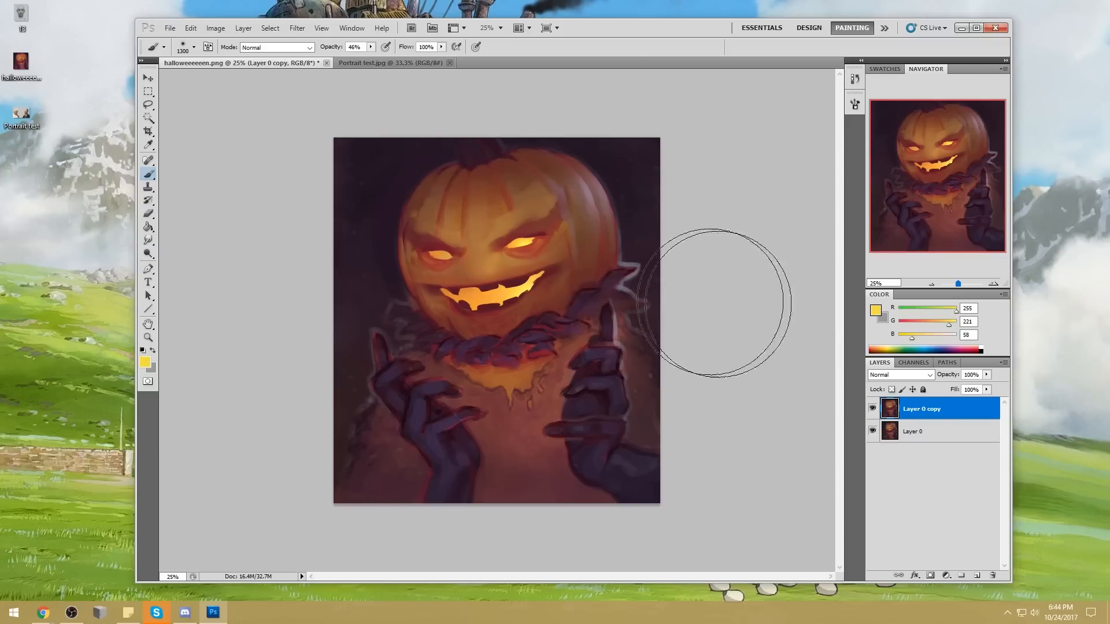
{"action": "left_click", "coordinate": [901, 374]}
{"action": "left_click", "coordinate": [905, 179]}
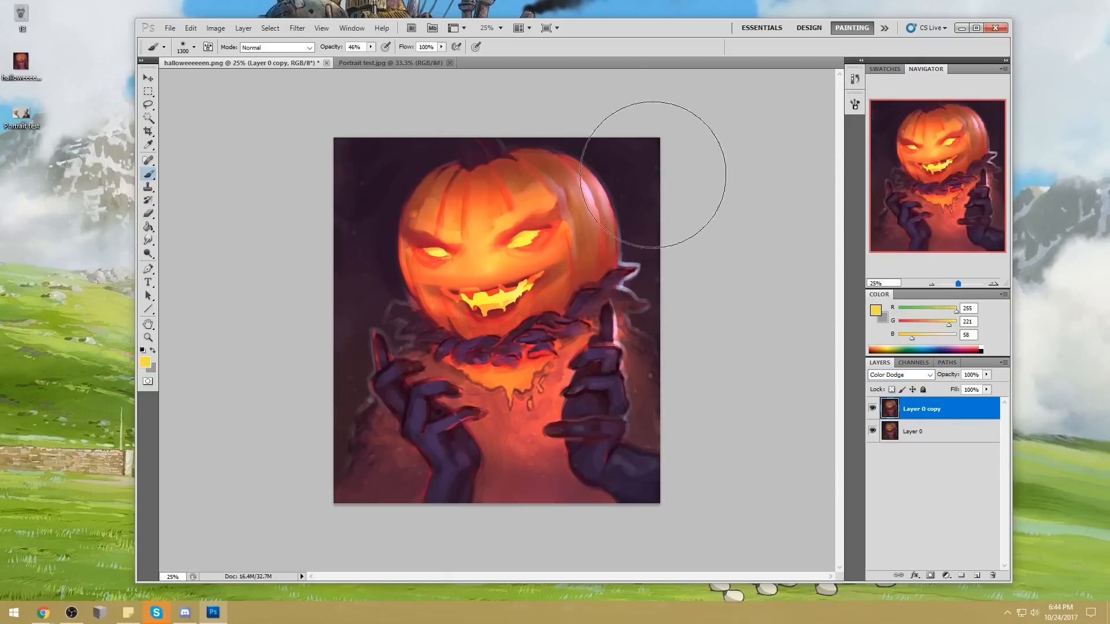
{"action": "left_click", "coordinate": [901, 375]}
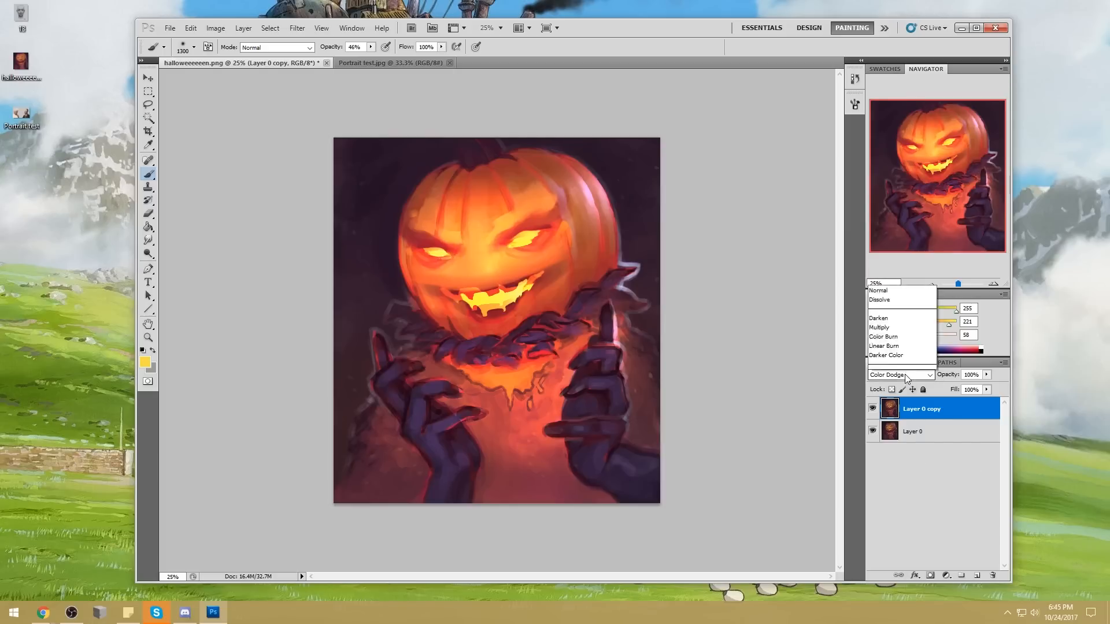
{"action": "left_click", "coordinate": [891, 77]}
Step: Add a new layer above Layer 0 copy and compare earlier history states, returning to the newest one
{"action": "left_click", "coordinate": [977, 576]}
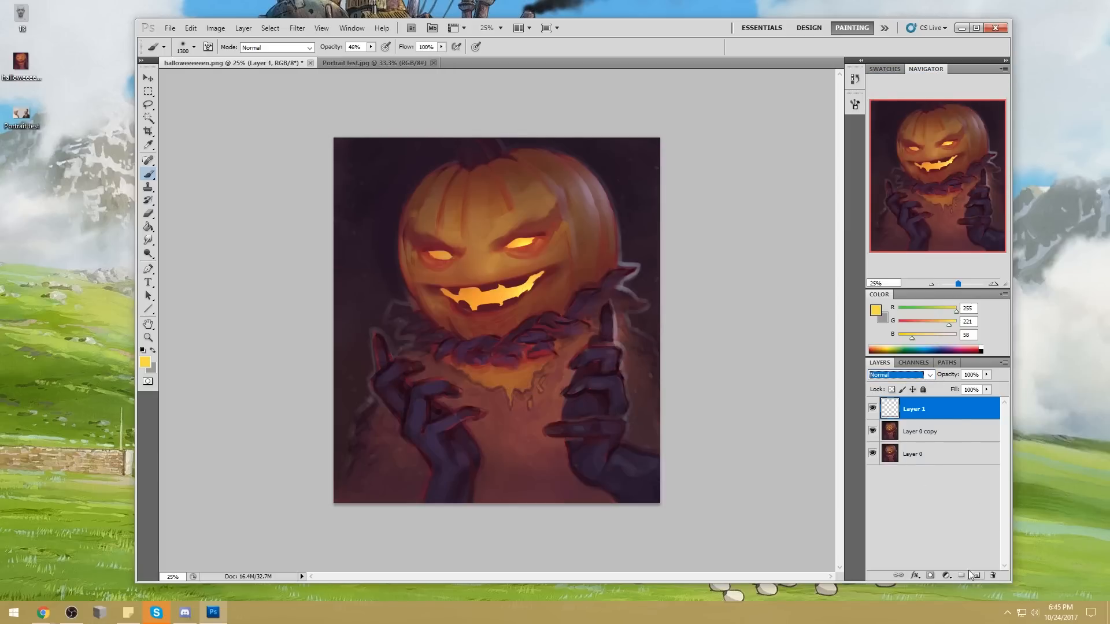
{"action": "left_click", "coordinate": [855, 79]}
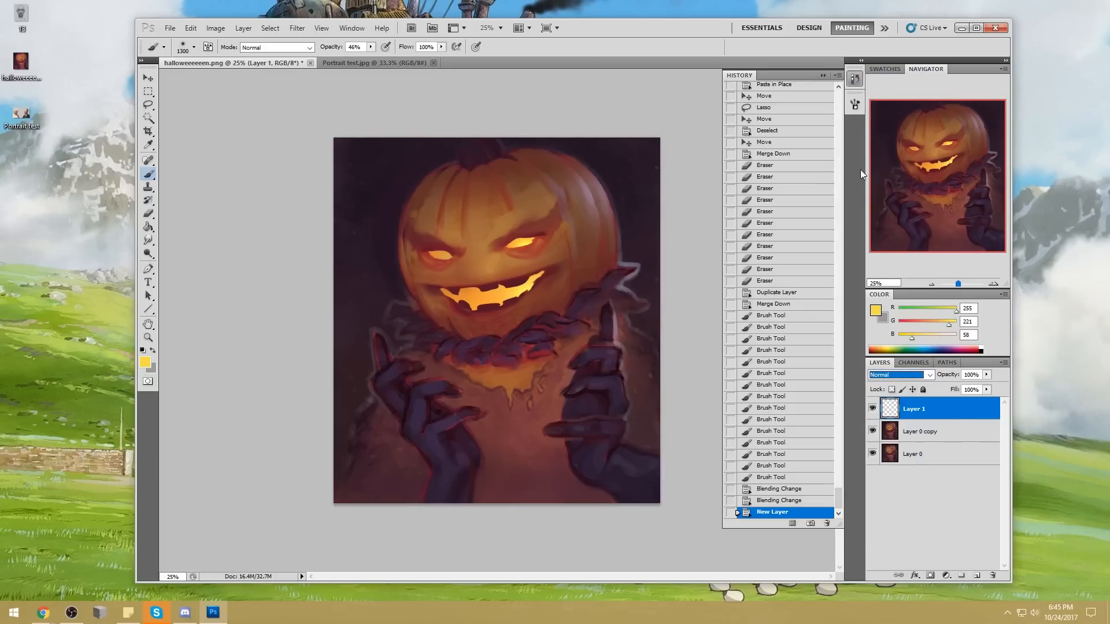
{"action": "left_click", "coordinate": [765, 491]}
{"action": "left_click", "coordinate": [774, 477]}
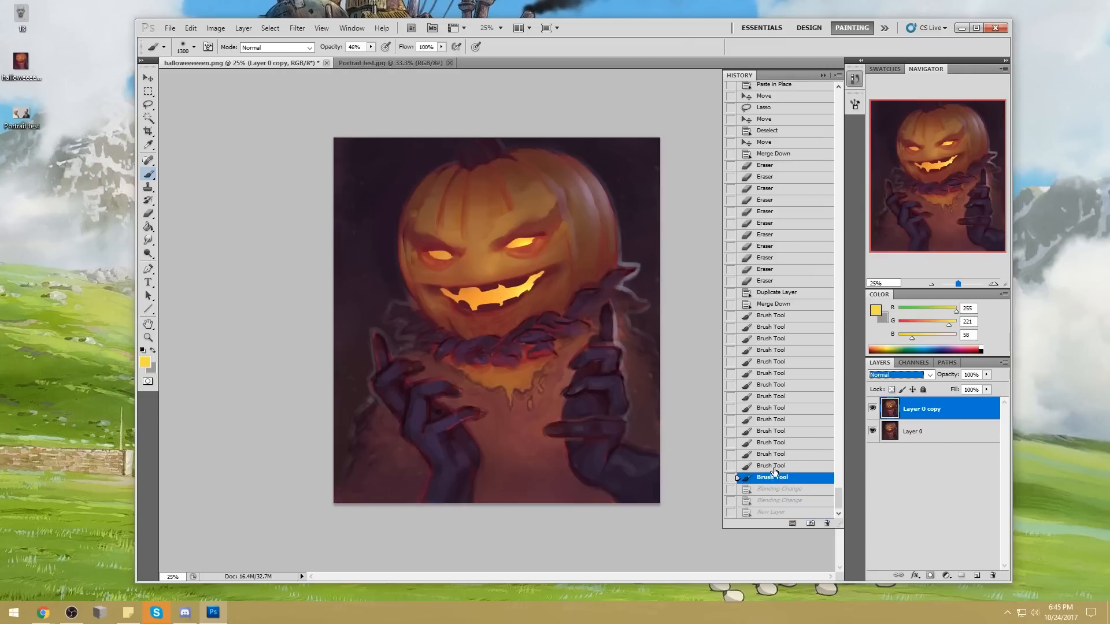
{"action": "left_click", "coordinate": [775, 512]}
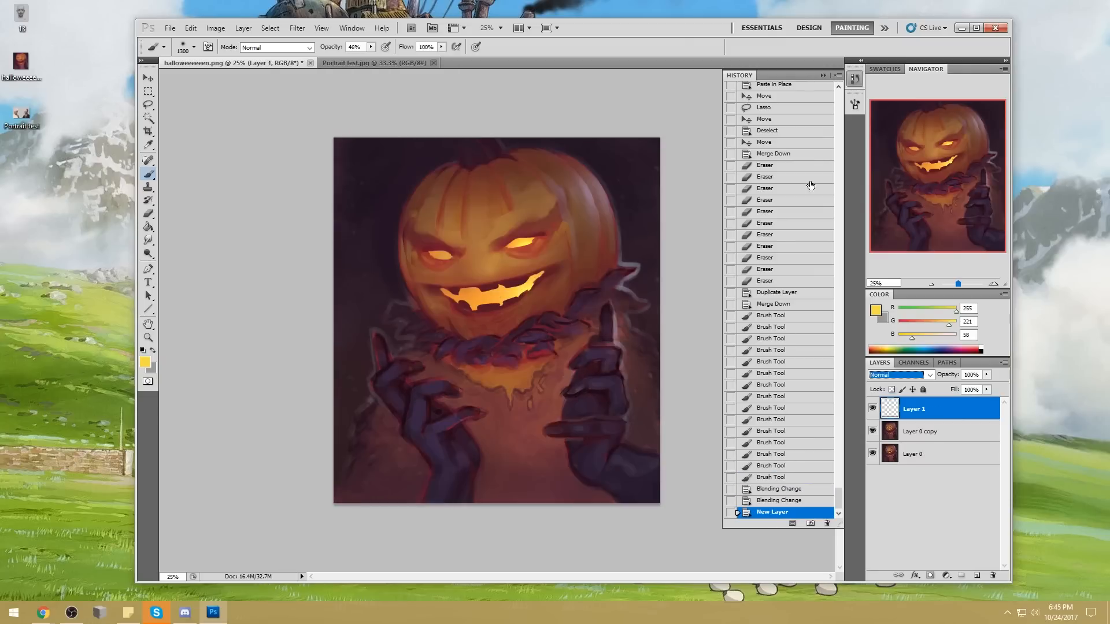
{"action": "left_click", "coordinate": [823, 75]}
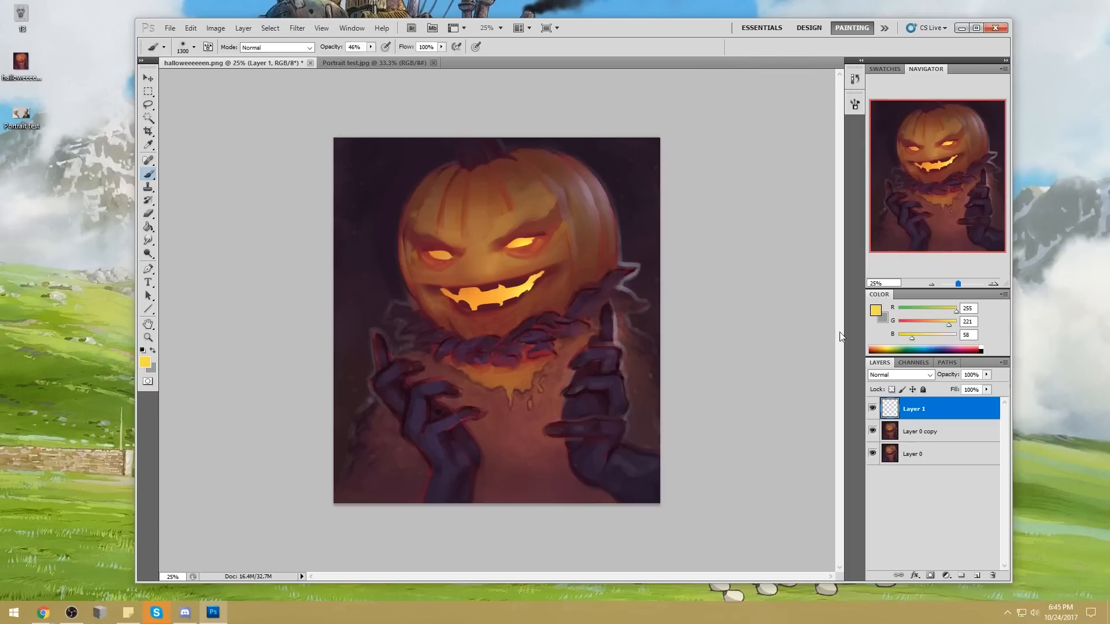
Step: Set Layer 1 to Color Dodge, sample orange-yellow near the eye (R 255, G 209, B 58) and dab a soft glow over the eyes
{"action": "left_click", "coordinate": [901, 375]}
{"action": "left_click", "coordinate": [902, 180]}
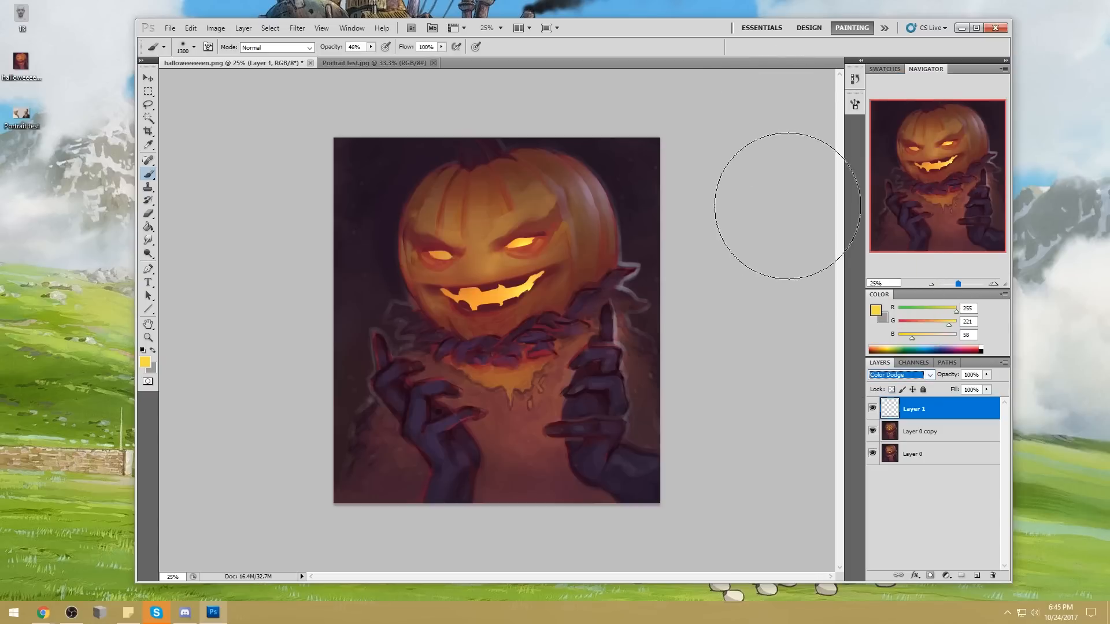
{"action": "left_click", "coordinate": [512, 242], "text": "alt"}
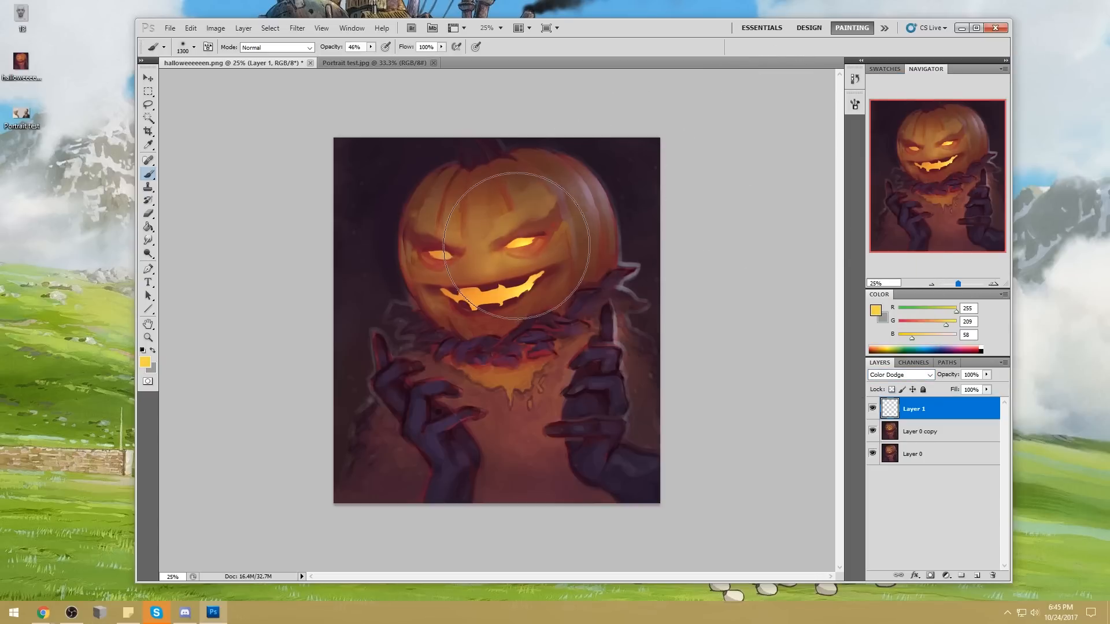
{"action": "left_click_drag", "start_coordinate": [443, 256], "coordinate": [444, 256]}
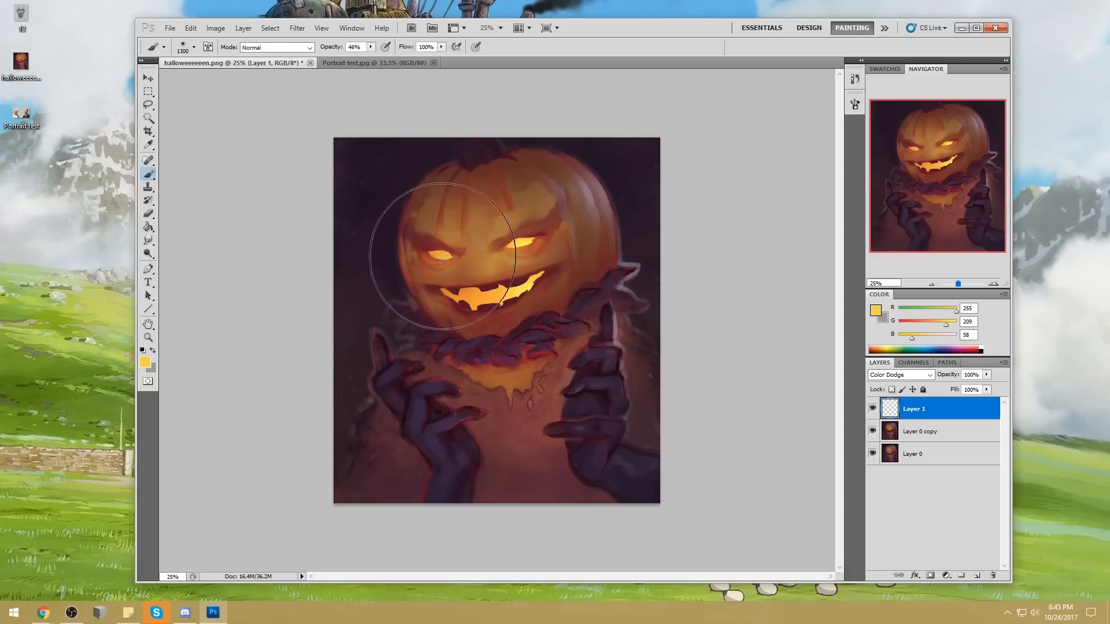
Step: Reduce the brush to 800 and paint a soft glow along the toothy mouth
{"action": "key", "text": "bracketleft"}
{"action": "key", "text": "bracketleft"}
{"action": "key", "text": "bracketleft"}
{"action": "key", "text": "bracketleft"}
{"action": "key", "text": "bracketleft"}
{"action": "mouse_move", "coordinate": [457, 297]}
{"action": "left_mouse_down"}
{"action": "mouse_move", "coordinate": [448, 271]}
{"action": "mouse_move", "coordinate": [558, 292]}
{"action": "mouse_move", "coordinate": [526, 289]}
{"action": "left_mouse_up"}
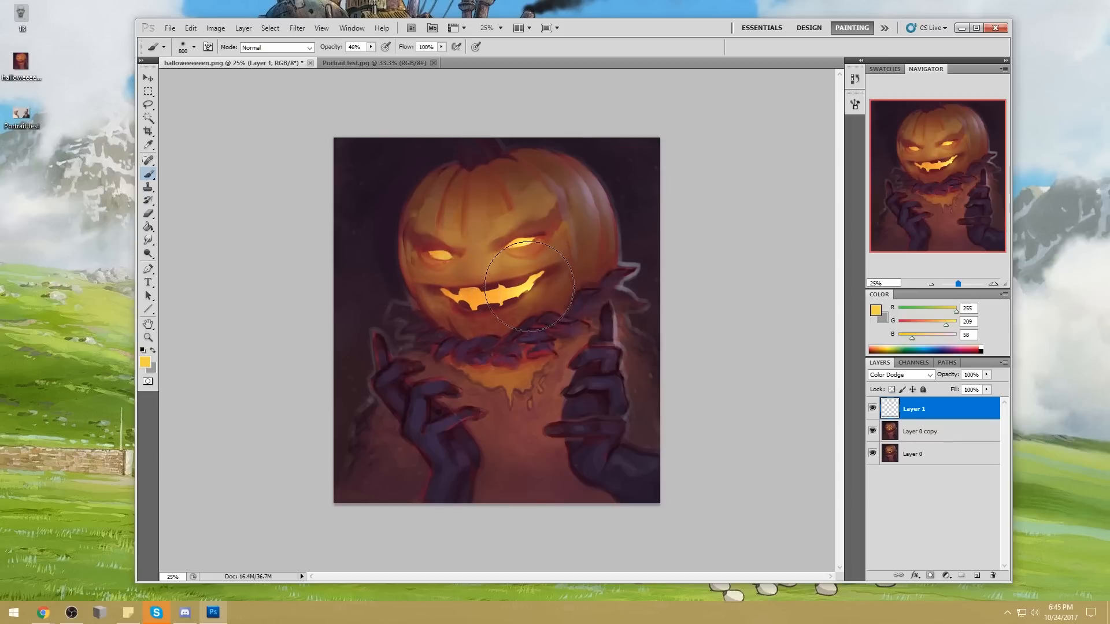
Step: Switch to the Eraser and compare the painting with and without the Layer 1 glow
{"action": "key", "text": "e"}
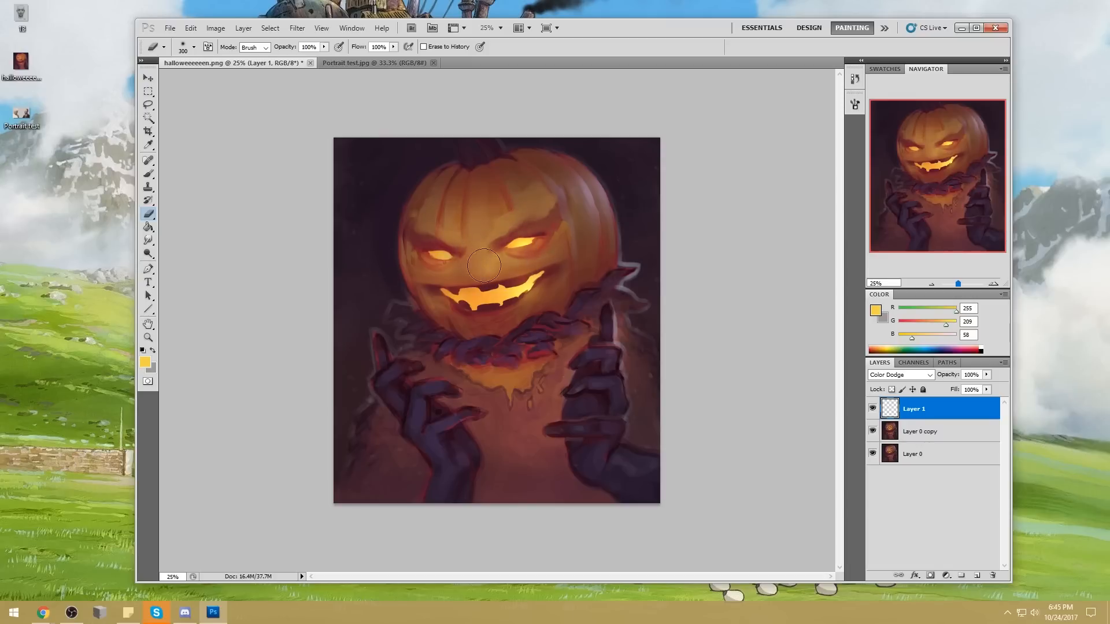
{"action": "left_click", "coordinate": [873, 409]}
{"action": "left_click", "coordinate": [873, 410]}
{"action": "left_click", "coordinate": [874, 410]}
{"action": "left_click", "coordinate": [876, 411]}
Step: Return to the Brush and choose the textured 173 px brush tip
{"action": "key", "text": "b"}
{"action": "right_click", "coordinate": [529, 199]}
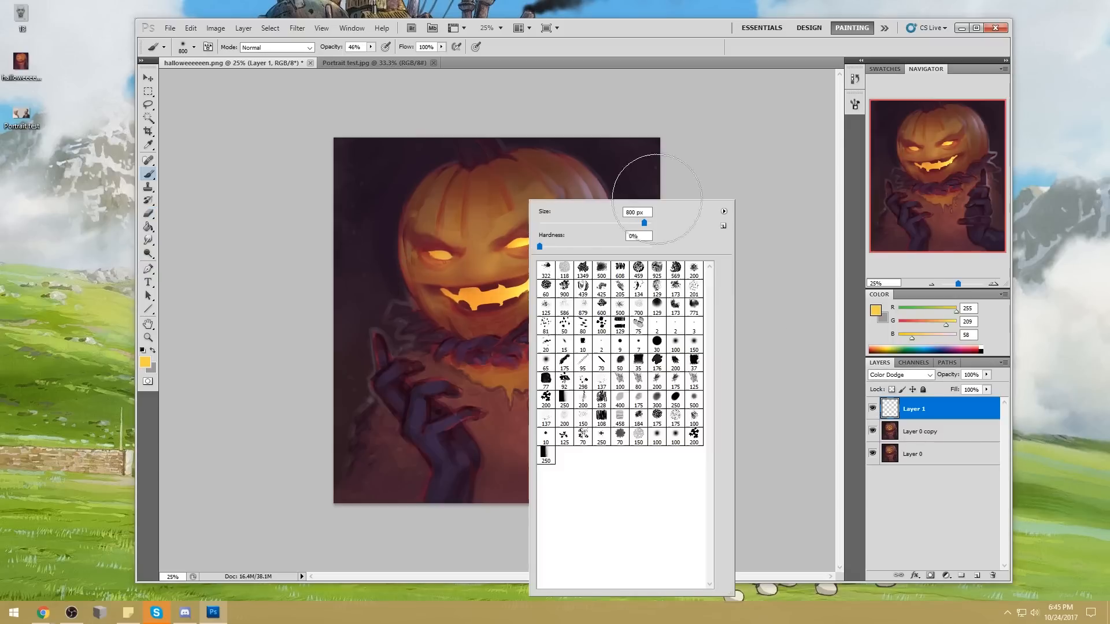
{"action": "left_click", "coordinate": [675, 309]}
{"action": "left_click", "coordinate": [784, 279]}
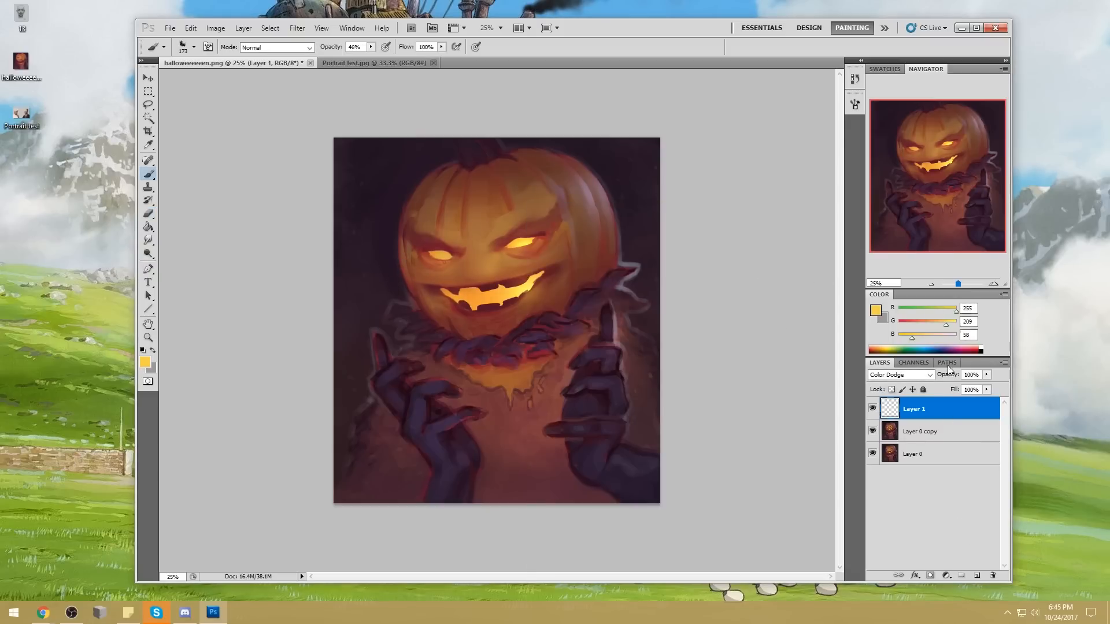
Step: Set the foreground colour to a desaturated blue-grey, #667c87
{"action": "left_click", "coordinate": [875, 310]}
{"action": "left_click", "coordinate": [788, 208]}
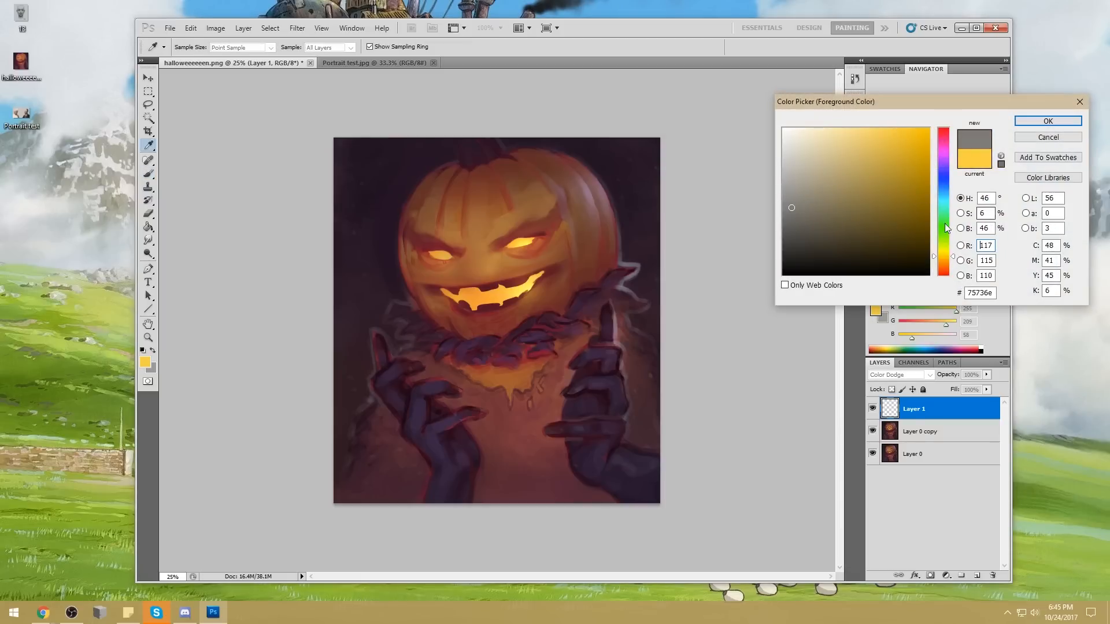
{"action": "left_click_drag", "start_coordinate": [947, 228], "coordinate": [948, 194]}
{"action": "left_click", "coordinate": [819, 197]}
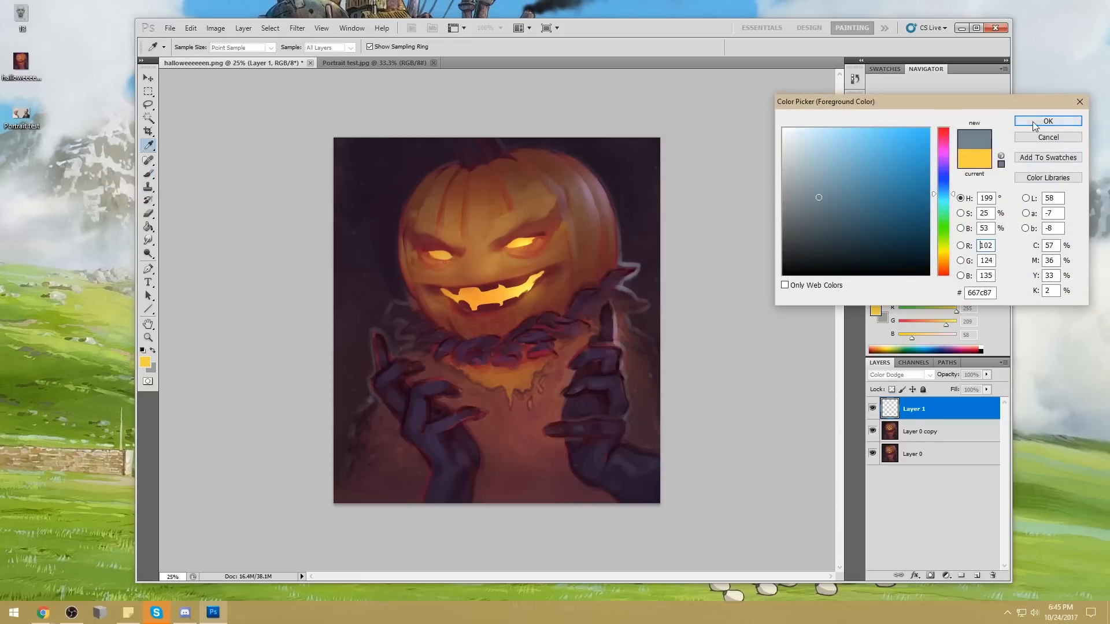
{"action": "left_click", "coordinate": [1032, 122]}
Step: On a new layer, paint smoke drifting out from the left side of the grin with a size 300 brush at 87% opacity
{"action": "key", "text": "bracketright"}
{"action": "left_click", "coordinate": [371, 48]}
{"action": "left_click_drag", "start_coordinate": [372, 56], "coordinate": [395, 57]}
{"action": "left_click", "coordinate": [342, 83]}
{"action": "key", "text": "alt"}
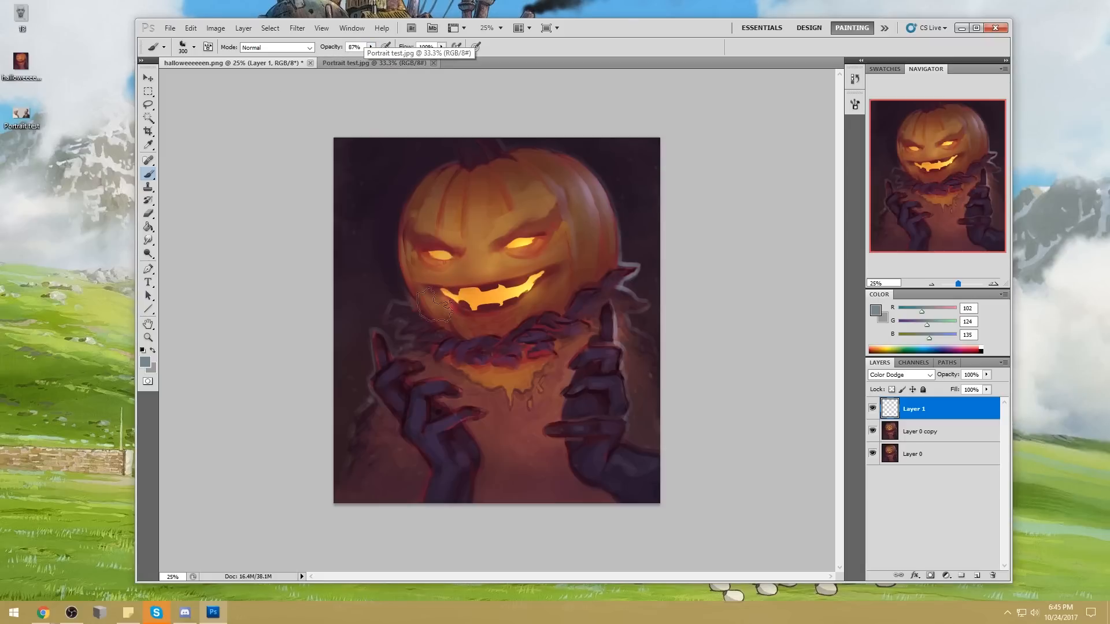
{"action": "left_click", "coordinate": [977, 575]}
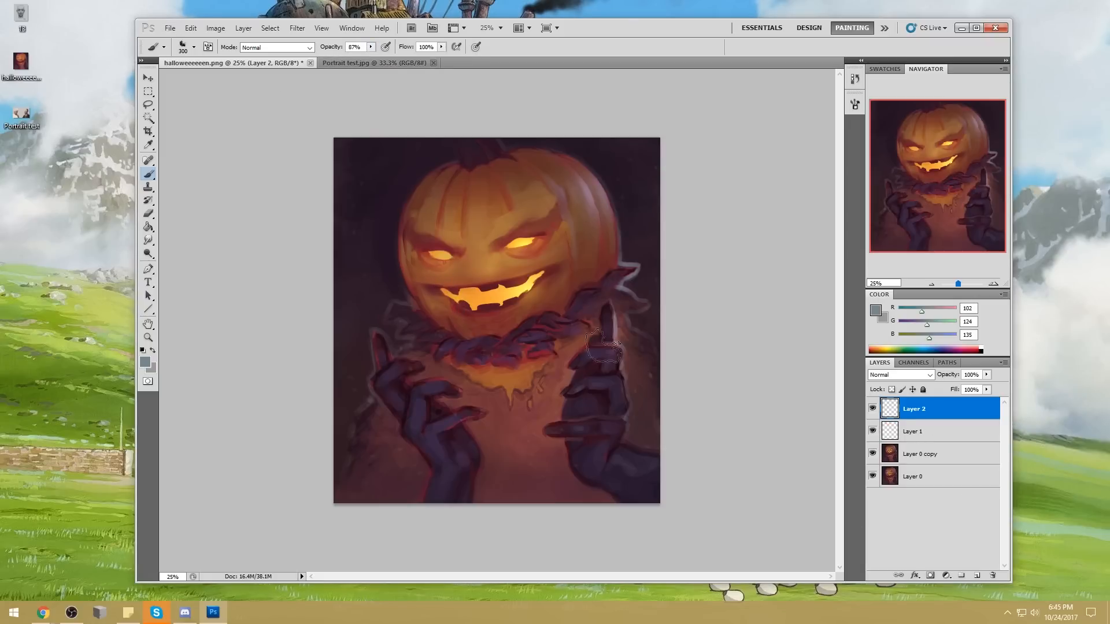
{"action": "mouse_move", "coordinate": [456, 305]}
{"action": "left_mouse_down"}
{"action": "mouse_move", "coordinate": [377, 303]}
{"action": "mouse_move", "coordinate": [361, 280]}
{"action": "mouse_move", "coordinate": [312, 311]}
{"action": "mouse_move", "coordinate": [370, 226]}
{"action": "mouse_move", "coordinate": [328, 210]}
{"action": "left_mouse_up"}
Step: Thin the painted smoke into wisps with a textured eraser, then enlarge the eraser to size 400
{"action": "key", "text": "e"}
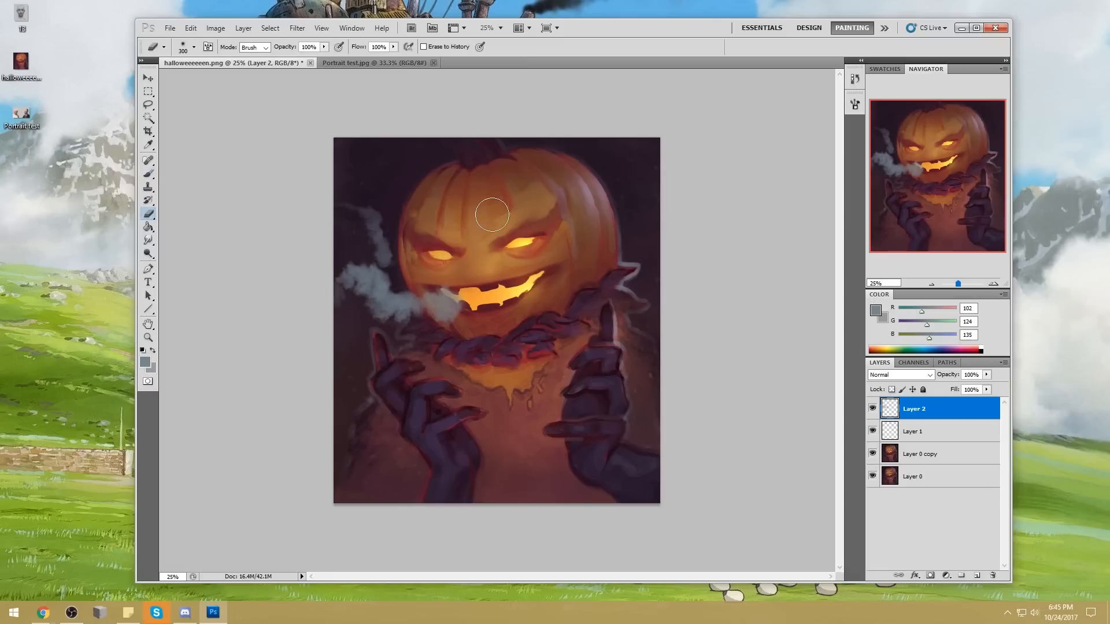
{"action": "right_click", "coordinate": [483, 222]}
{"action": "left_click", "coordinate": [645, 304]}
{"action": "key", "text": "Return"}
{"action": "mouse_move", "coordinate": [354, 300]}
{"action": "left_mouse_down"}
{"action": "mouse_move", "coordinate": [411, 332]}
{"action": "mouse_move", "coordinate": [416, 275]}
{"action": "mouse_move", "coordinate": [380, 294]}
{"action": "mouse_move", "coordinate": [432, 265]}
{"action": "mouse_move", "coordinate": [444, 287]}
{"action": "left_mouse_up"}
{"action": "key", "text": "bracketright"}
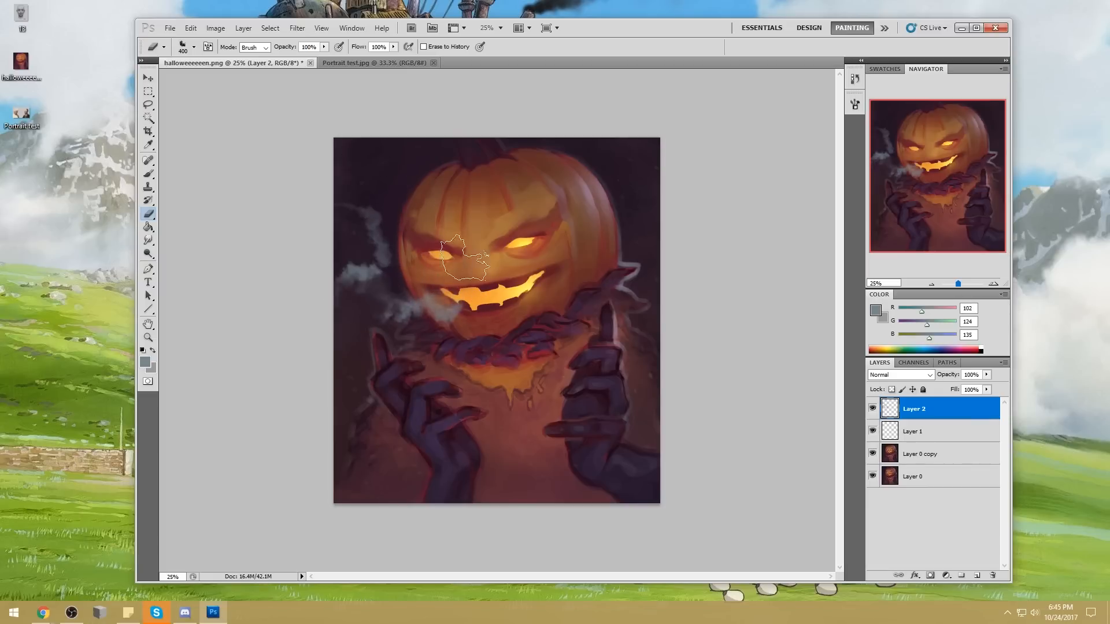
Step: Soften the smoke on Layer 2 with a Gaussian Blur
{"action": "left_click", "coordinate": [300, 33]}
{"action": "mouse_move", "coordinate": [317, 139]}
{"action": "left_click", "coordinate": [270, 173]}
{"action": "left_click_drag", "start_coordinate": [751, 342], "coordinate": [752, 344]}
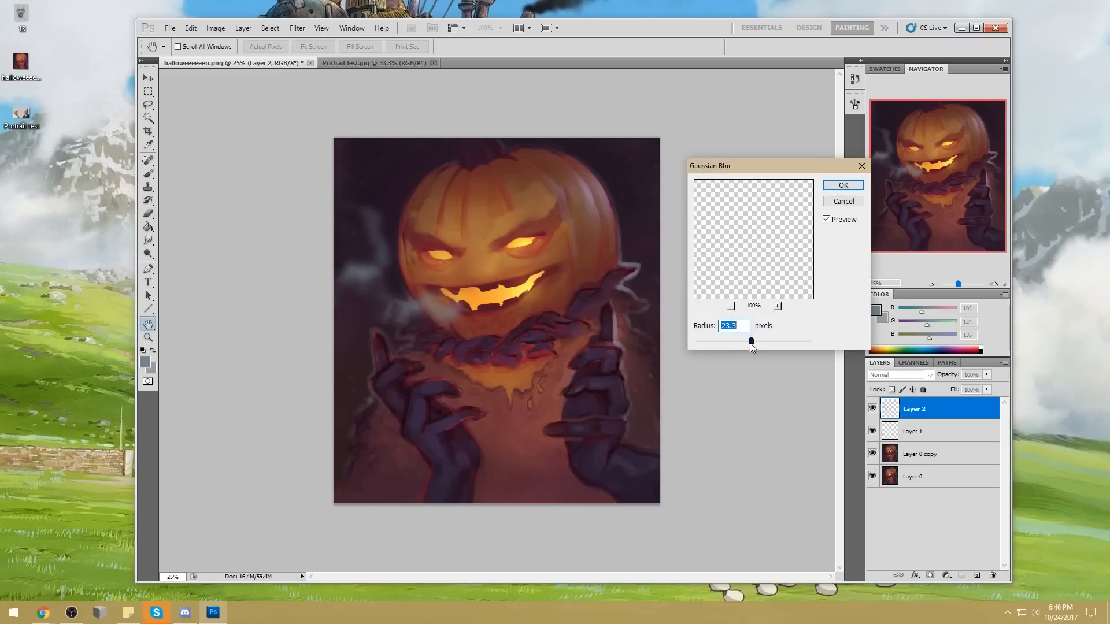
{"action": "left_click", "coordinate": [844, 186]}
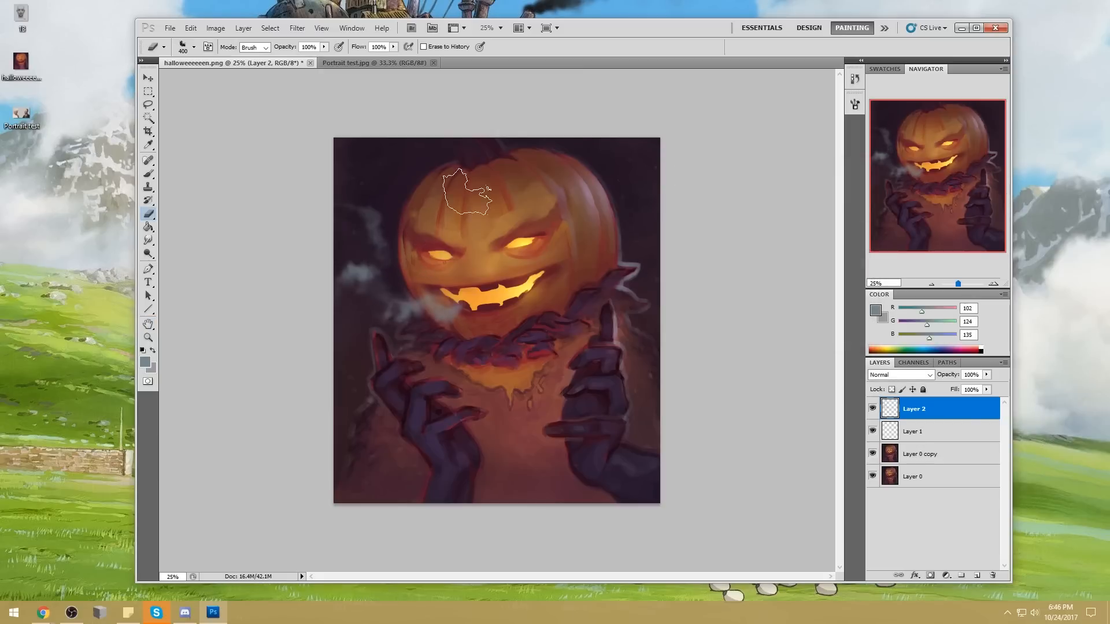
Step: Fade the smoke with a soft round eraser at size 1300 and 51% opacity, and lock Layer 2's transparent pixels
{"action": "right_click", "coordinate": [473, 199]}
{"action": "double_click", "coordinate": [617, 346]}
{"action": "key", "text": "bracketright"}
{"action": "key", "text": "bracketright"}
{"action": "key", "text": "bracketright"}
{"action": "key", "text": "bracketright"}
{"action": "key", "text": "bracketright"}
{"action": "key", "text": "bracketright"}
{"action": "key", "text": "bracketright"}
{"action": "key", "text": "bracketright"}
{"action": "key", "text": "5"}
{"action": "key", "text": "1"}
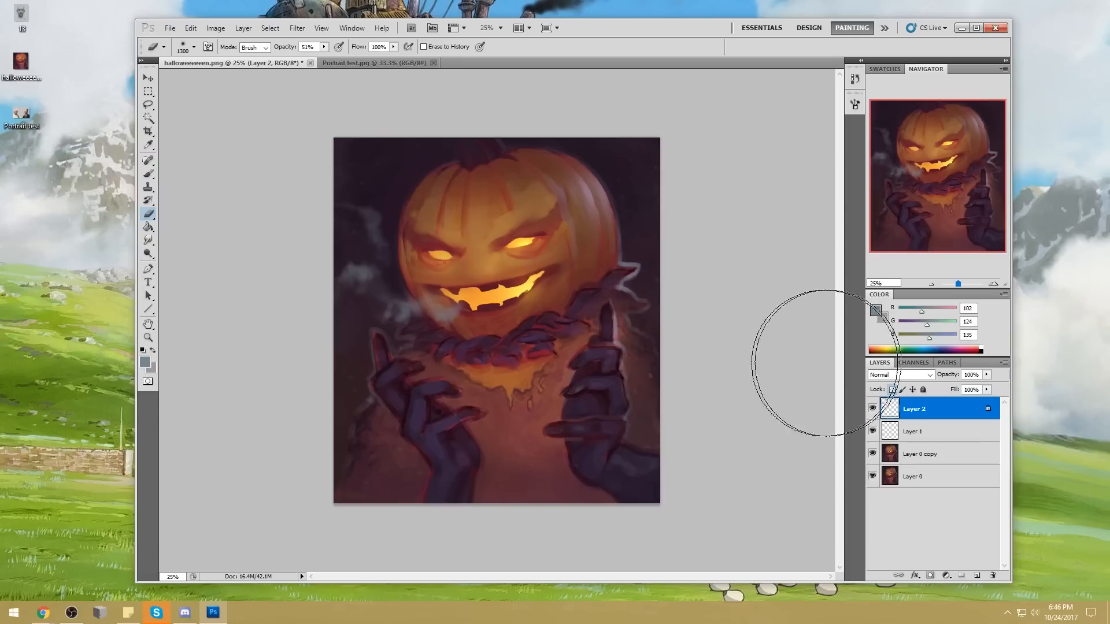
Step: Tint the smoke beside the mouth with orange-yellow sampled from the glowing grin, then unlock the layer's transparency
{"action": "key", "text": "b"}
{"action": "left_click", "coordinate": [484, 289], "text": "alt"}
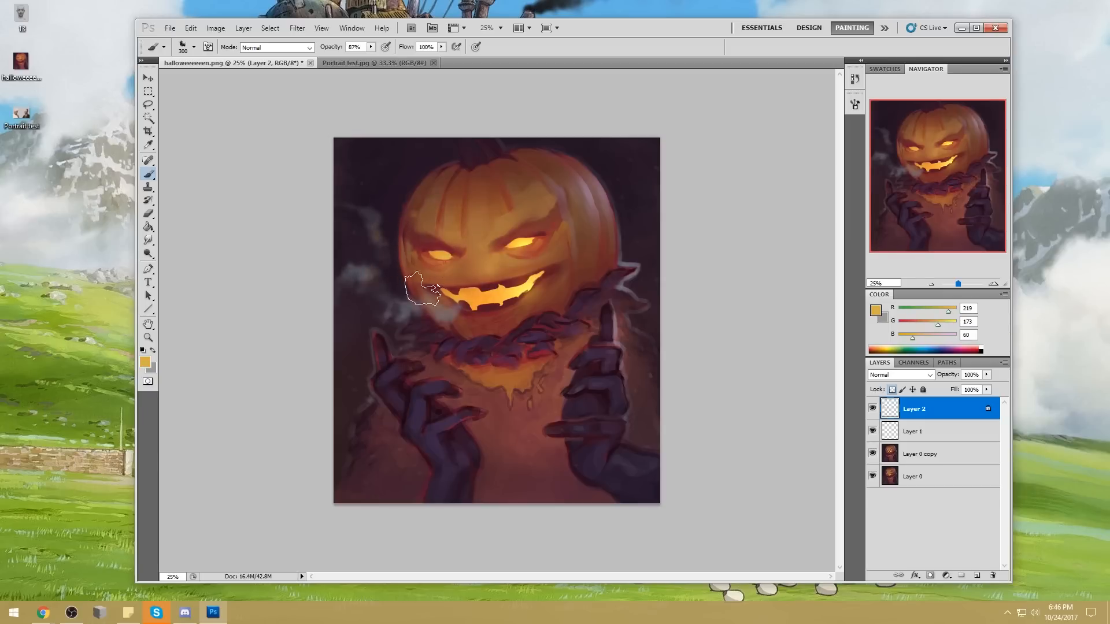
{"action": "key", "text": "m"}
{"action": "right_click", "coordinate": [548, 257]}
{"action": "left_click", "coordinate": [583, 264]}
{"action": "left_click", "coordinate": [632, 222]}
{"action": "key", "text": "e"}
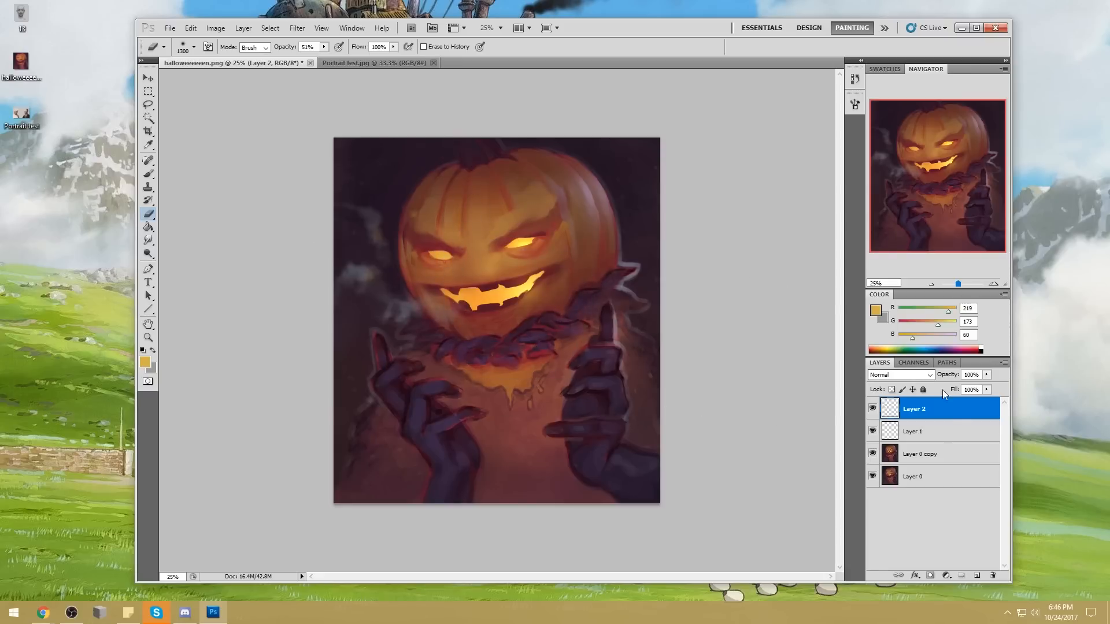
Step: Merge Layer 1 and Layer 2 down into Layer 0 copy
{"action": "right_click", "coordinate": [919, 443]}
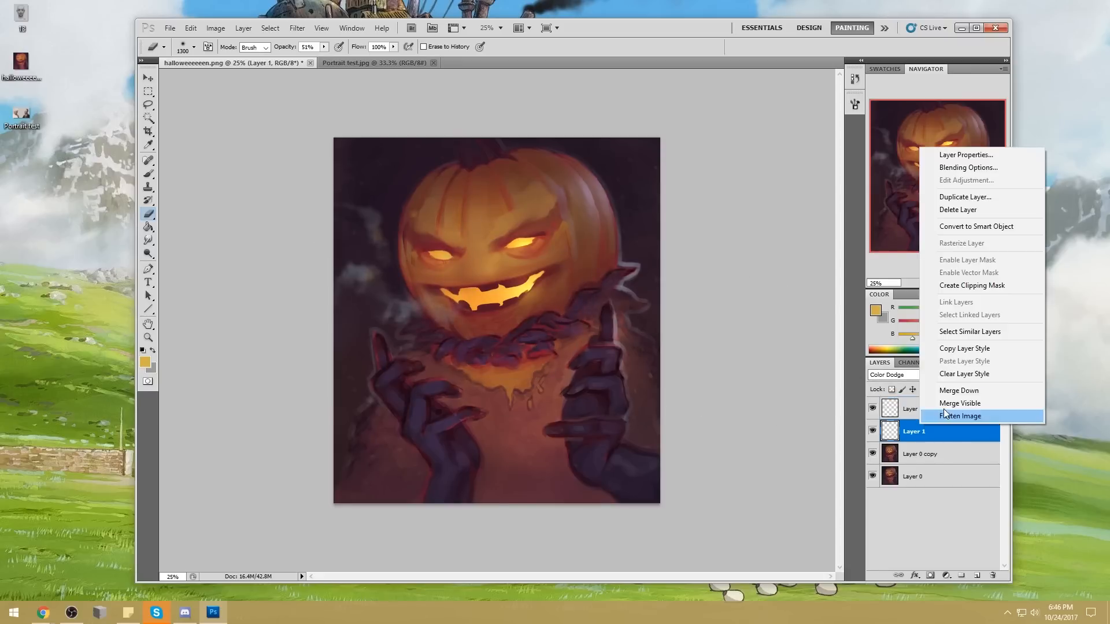
{"action": "left_click", "coordinate": [946, 416]}
{"action": "right_click", "coordinate": [932, 408]}
{"action": "left_click", "coordinate": [965, 376]}
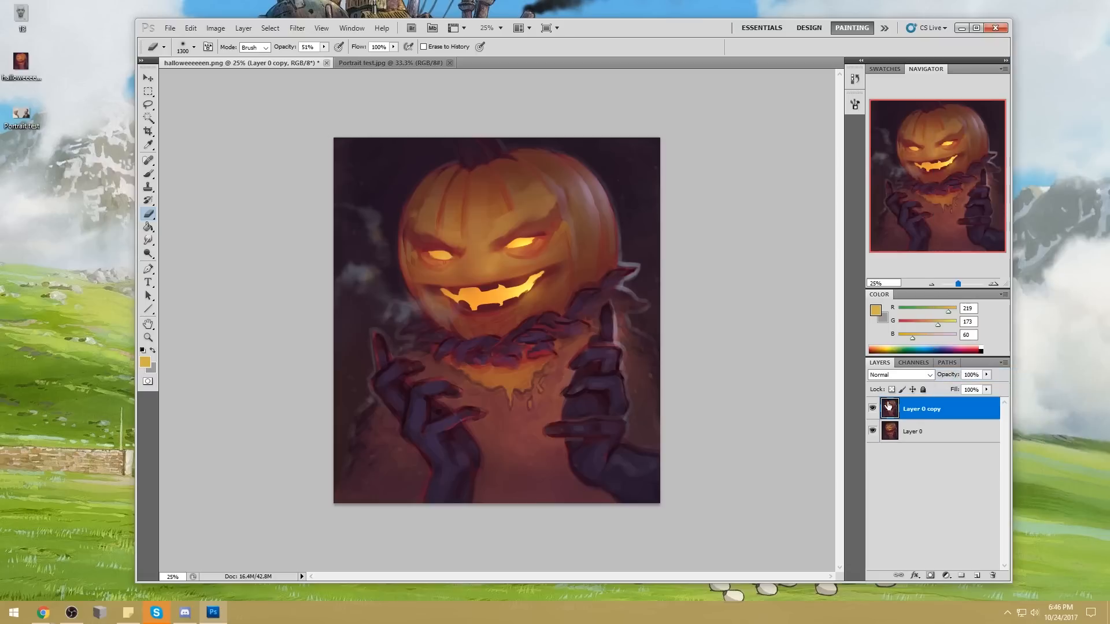
Step: Toggle the visibility of Layer 0 copy to compare the repainted pumpkin with the original
{"action": "left_click", "coordinate": [873, 409]}
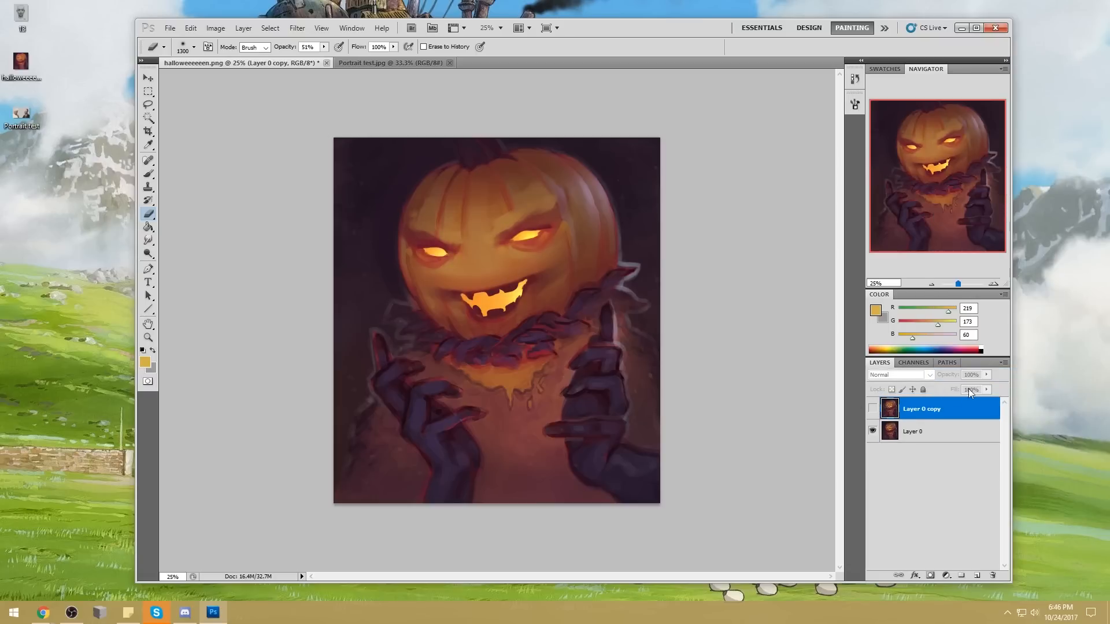
{"action": "left_click", "coordinate": [872, 409]}
{"action": "left_click", "coordinate": [871, 410]}
{"action": "left_click", "coordinate": [873, 409]}
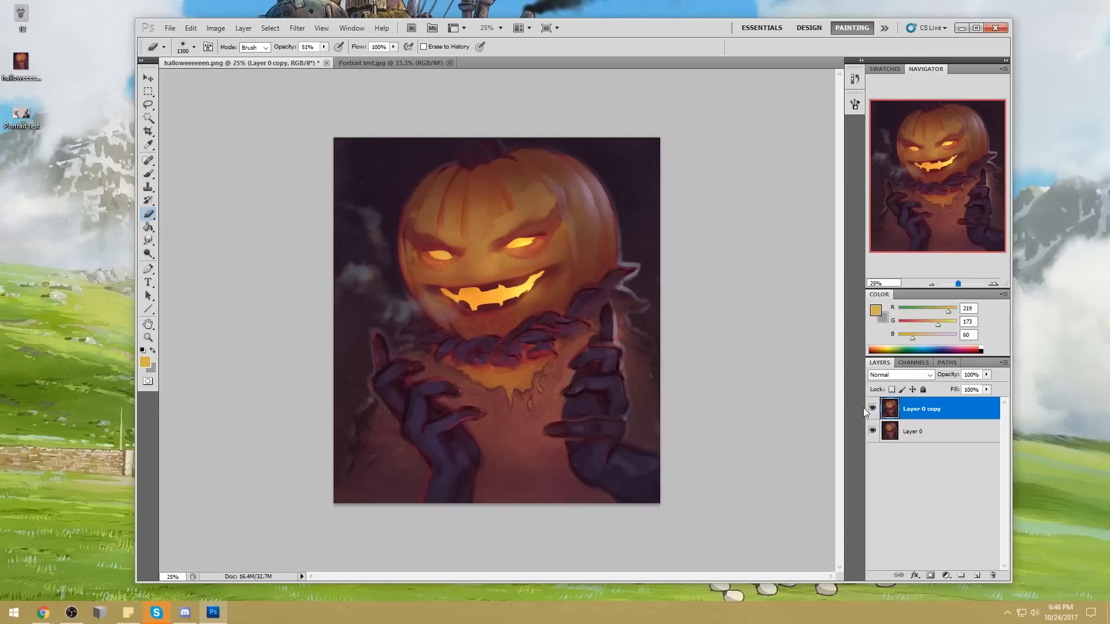
Step: Reshape the pumpkin around the outer end of the right brow with a Liquify warp at brush size 601
{"action": "left_click", "coordinate": [297, 28]}
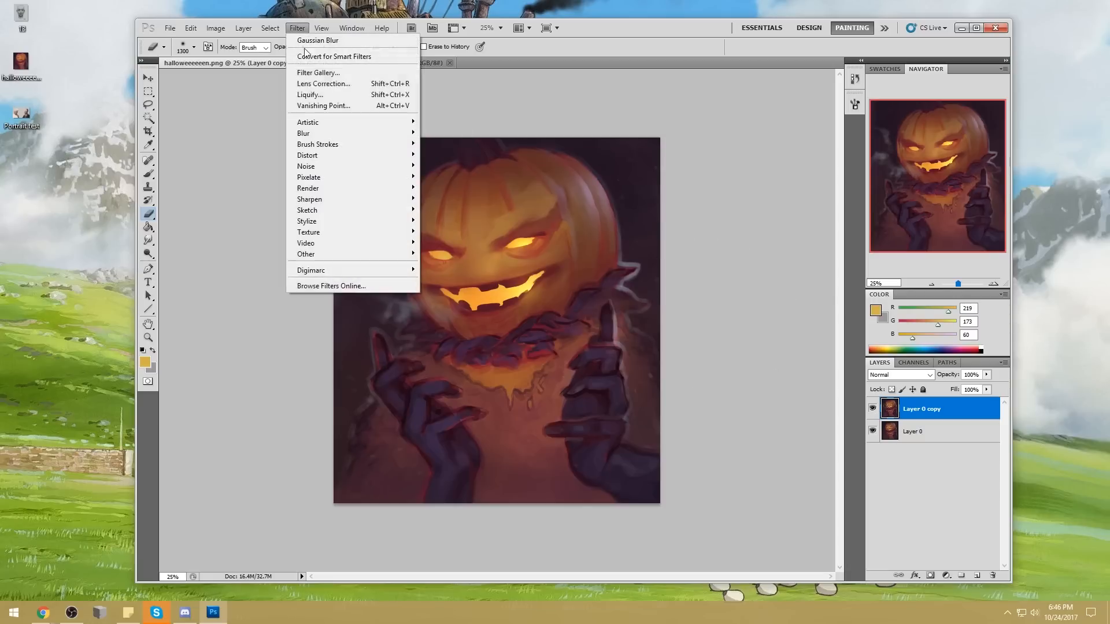
{"action": "left_click", "coordinate": [317, 98]}
{"action": "left_click", "coordinate": [814, 98]}
{"action": "left_click_drag", "start_coordinate": [805, 111], "coordinate": [780, 111]}
{"action": "left_click", "coordinate": [551, 157]}
{"action": "left_click_drag", "start_coordinate": [555, 174], "coordinate": [584, 191]}
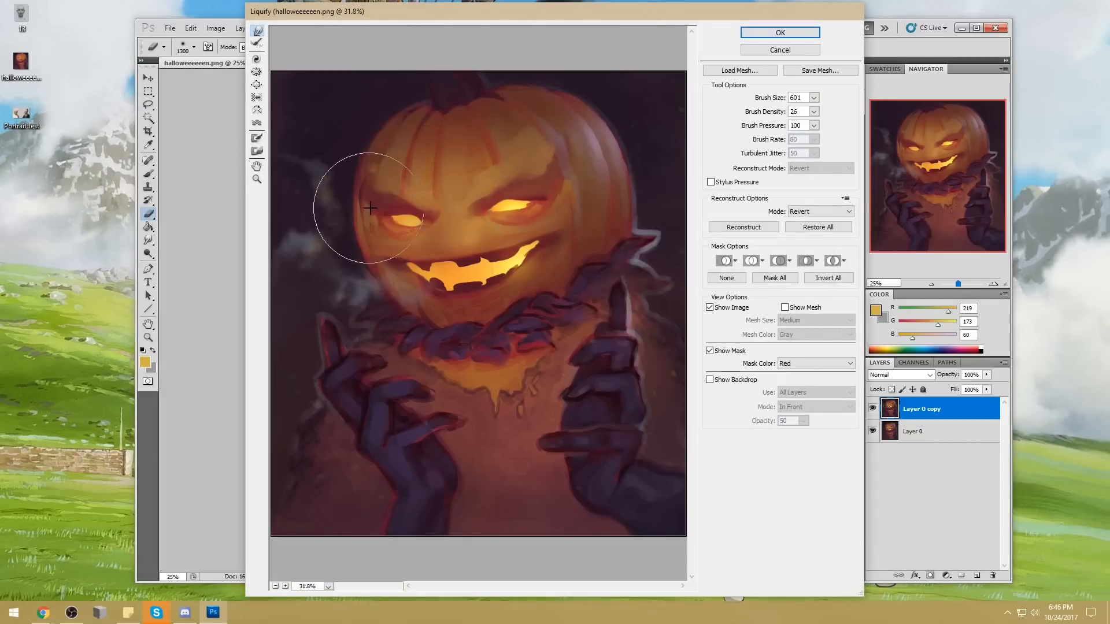
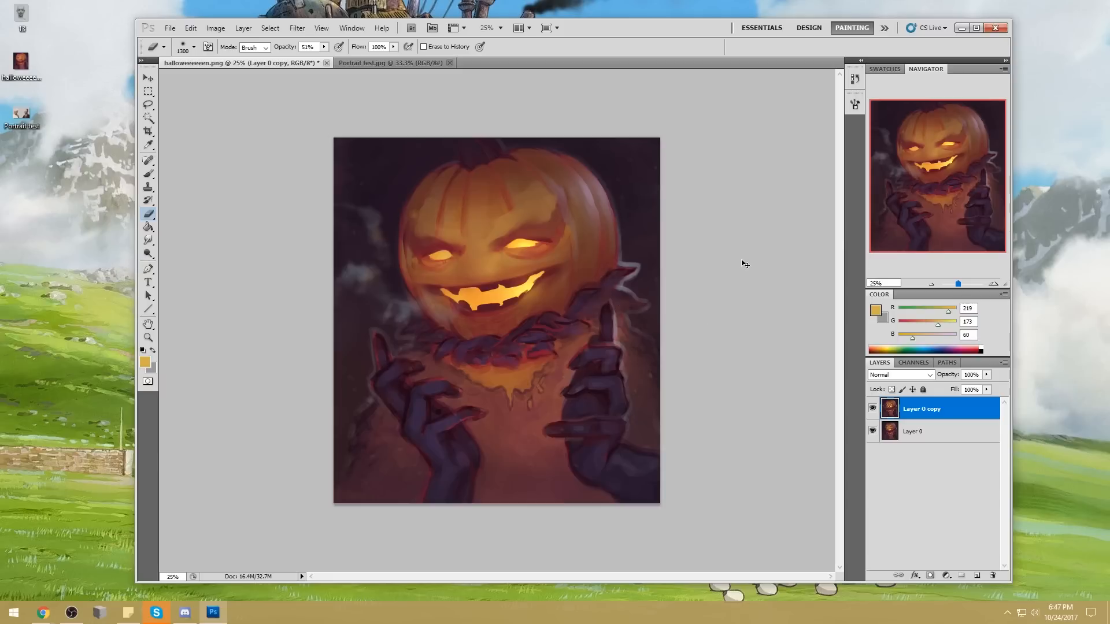
Step: Widen the grin in Liquify by pulling its right corner up and outward and its left corner outward
{"action": "left_click", "coordinate": [297, 28]}
{"action": "left_click", "coordinate": [346, 95]}
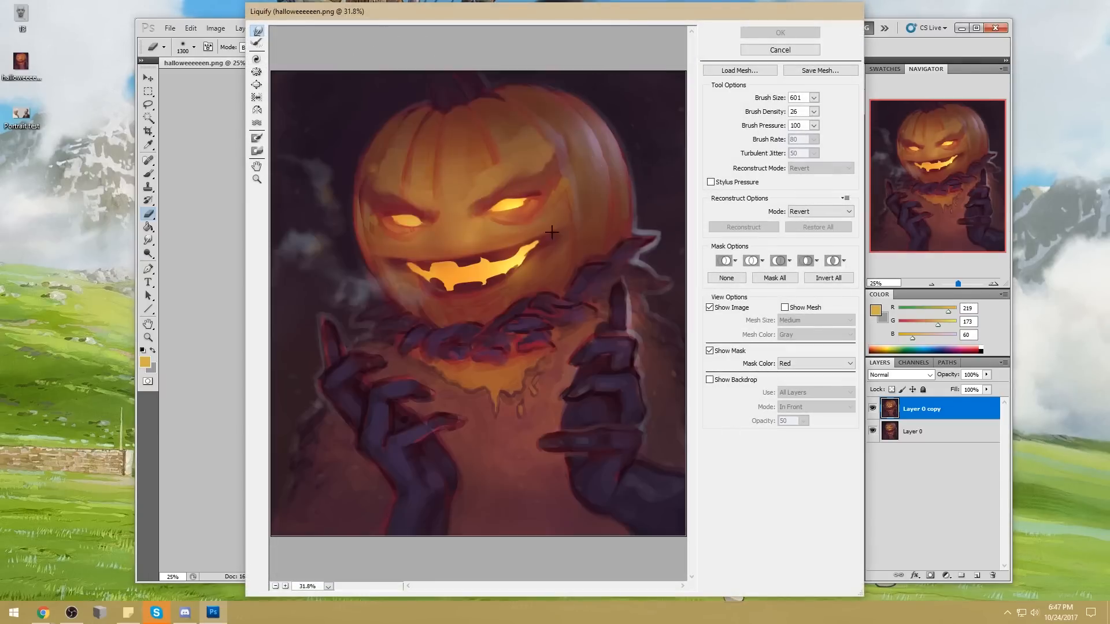
{"action": "left_click_drag", "start_coordinate": [542, 245], "coordinate": [593, 212]}
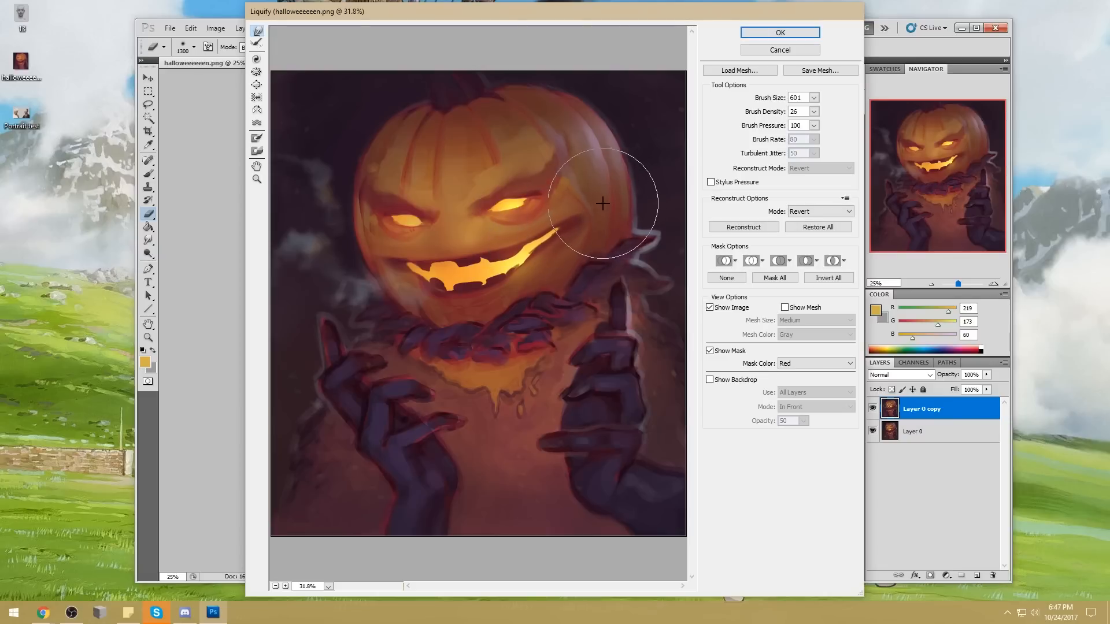
{"action": "left_click_drag", "start_coordinate": [395, 265], "coordinate": [365, 259]}
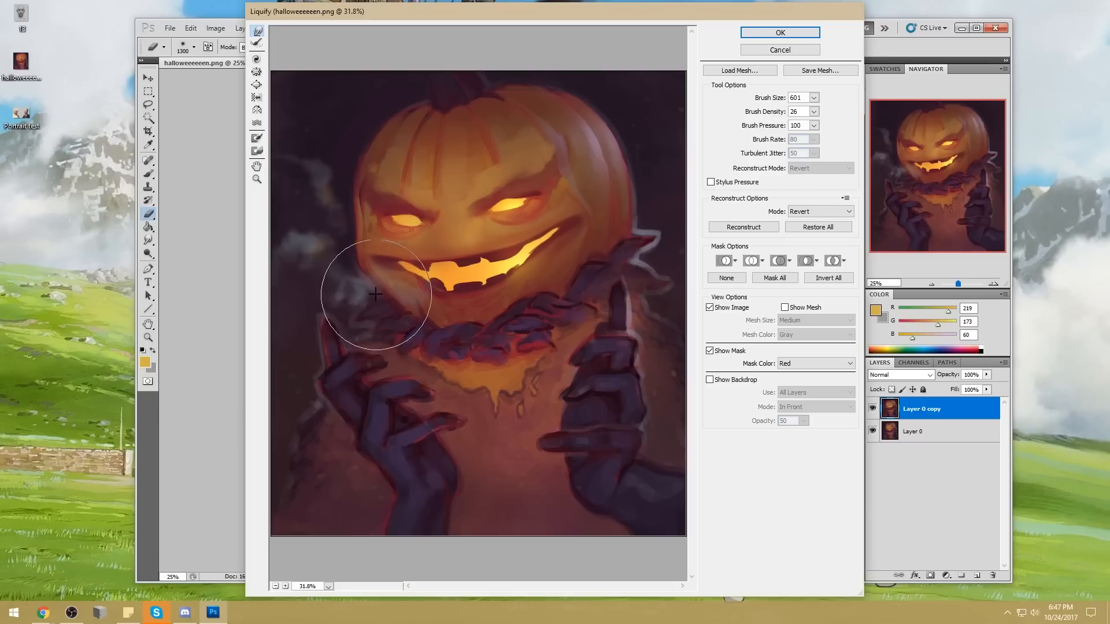
Step: Try shrinking the pumpkin's left eye in Liquify with the Pucker tool at brush size 736
{"action": "left_click", "coordinate": [814, 97]}
{"action": "left_click", "coordinate": [477, 193]}
{"action": "left_click", "coordinate": [813, 97]}
{"action": "left_click_drag", "start_coordinate": [785, 111], "coordinate": [786, 111]}
{"action": "left_click", "coordinate": [256, 86]}
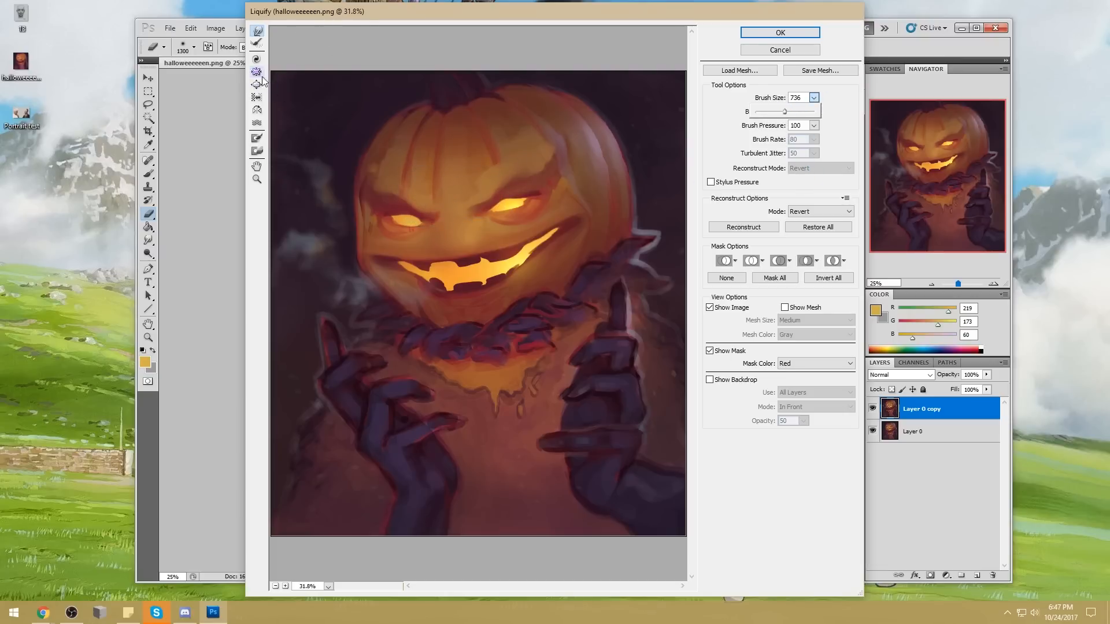
{"action": "left_click", "coordinate": [256, 71]}
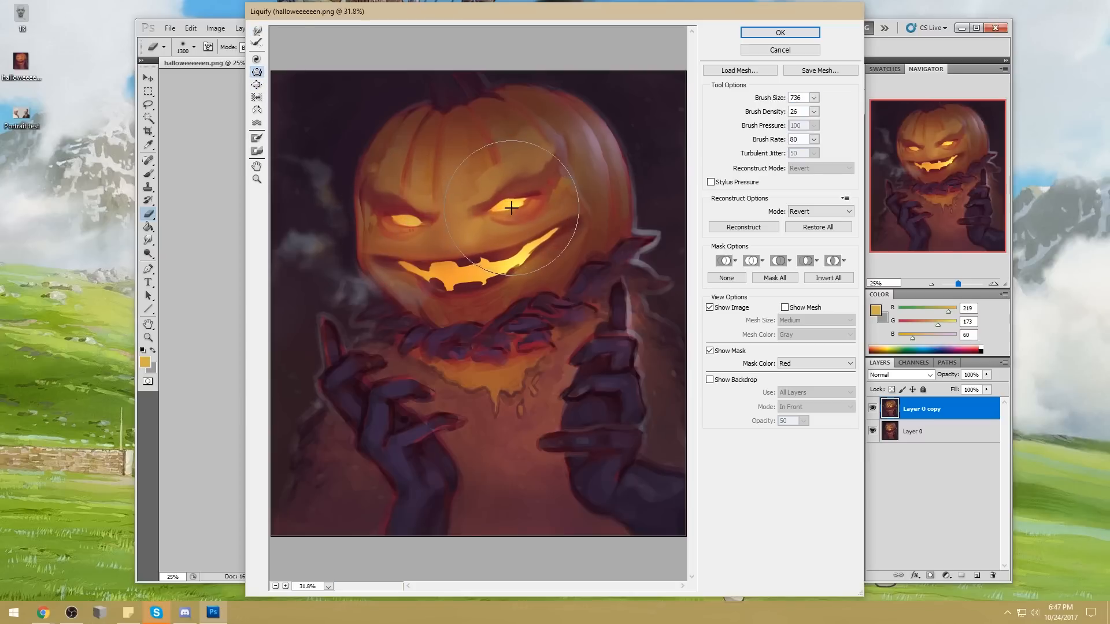
{"action": "left_click_drag", "start_coordinate": [401, 227], "coordinate": [402, 232]}
{"action": "key", "text": "ctrl+z"}
{"action": "left_click", "coordinate": [410, 222]}
{"action": "key", "text": "ctrl+z"}
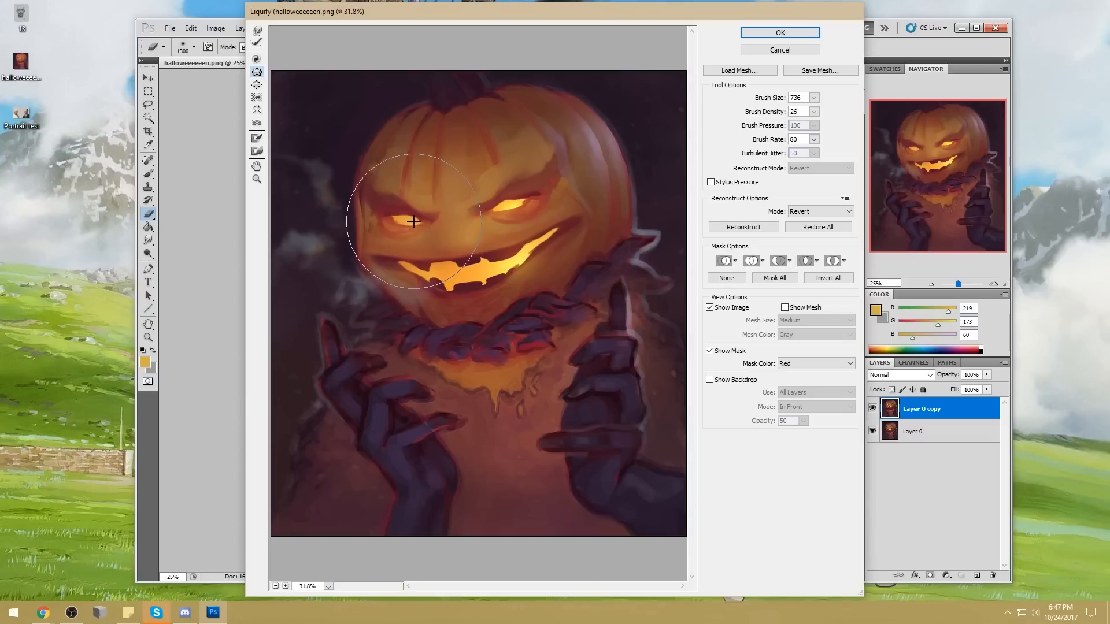
Step: Apply the Liquify changes and compare the widened grin with its previous state and the original layer
{"action": "left_click", "coordinate": [774, 34]}
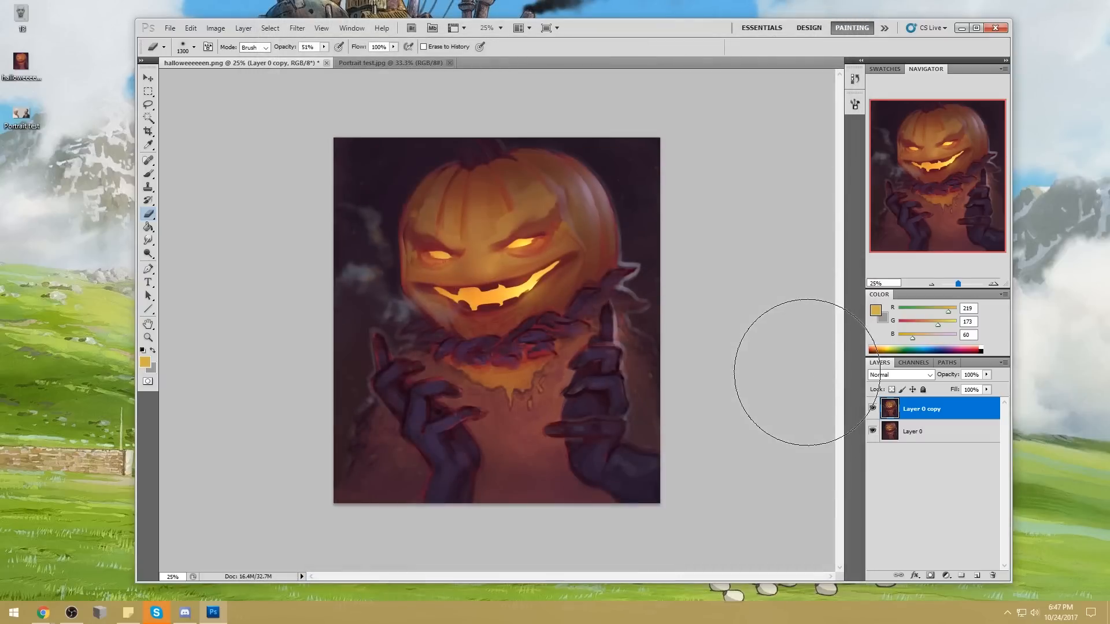
{"action": "key", "text": "ctrl+z"}
{"action": "key", "text": "ctrl+z"}
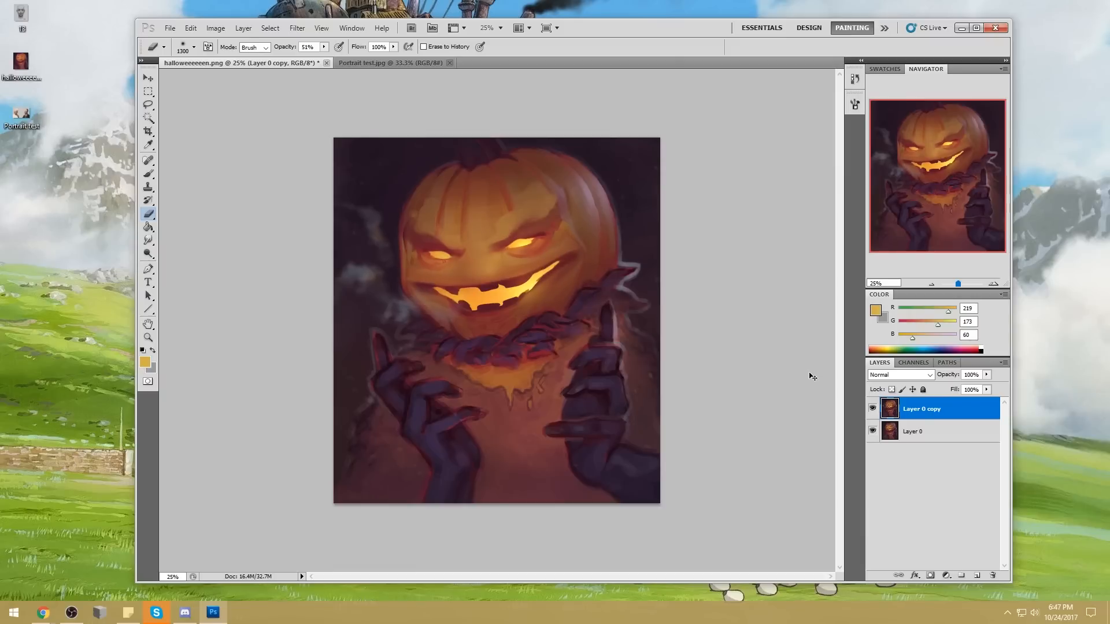
{"action": "key", "text": "ctrl+z"}
{"action": "key", "text": "ctrl+z"}
{"action": "left_click", "coordinate": [873, 409]}
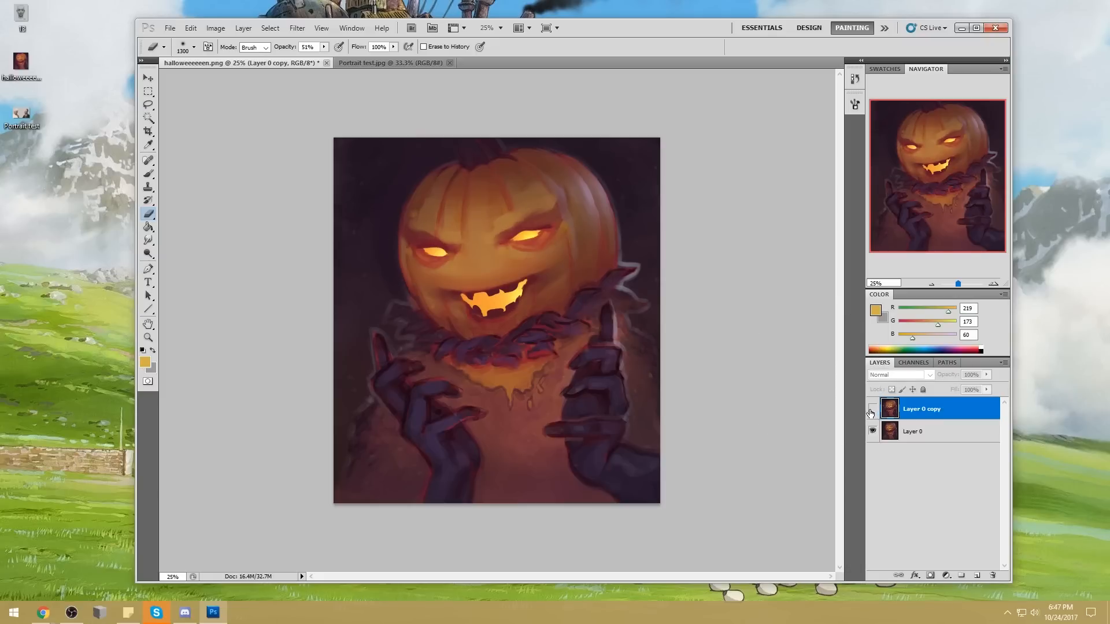
{"action": "left_click", "coordinate": [873, 409]}
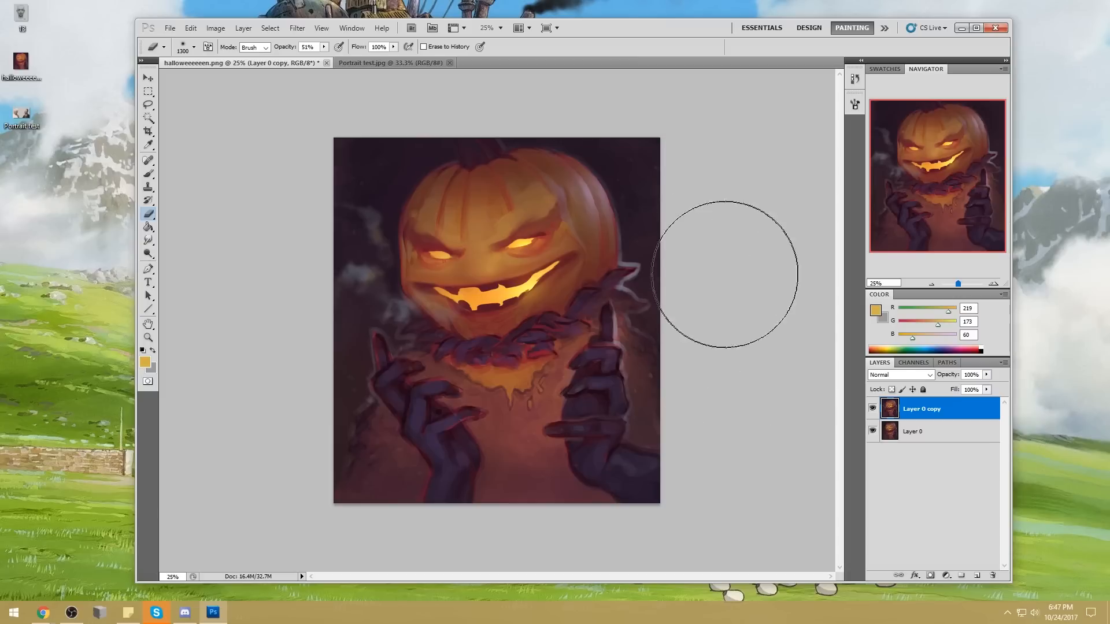
Step: Brighten the right part of the glowing grin with a size 100 brush in yellow sampled from the right eye
{"action": "key", "text": "b"}
{"action": "left_click", "coordinate": [524, 232], "text": "alt"}
{"action": "right_click", "coordinate": [524, 232]}
{"action": "type", "text": "100"}
{"action": "key", "text": "Return"}
{"action": "left_click", "coordinate": [524, 239], "text": "alt"}
{"action": "key", "text": "bracketright"}
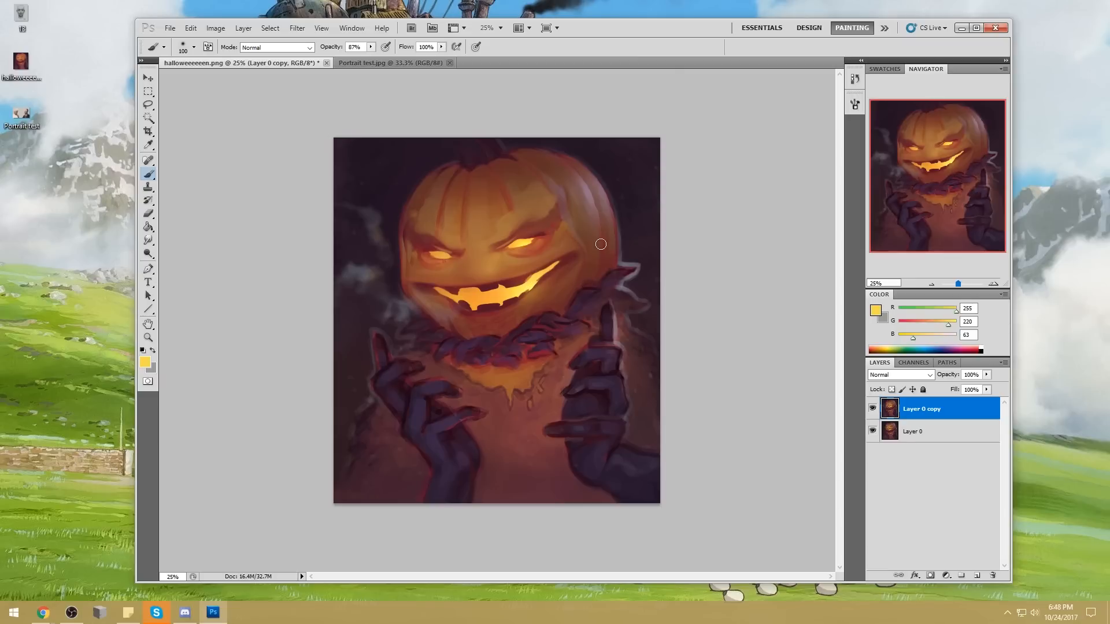
{"action": "left_click_drag", "start_coordinate": [482, 254], "coordinate": [591, 308]}
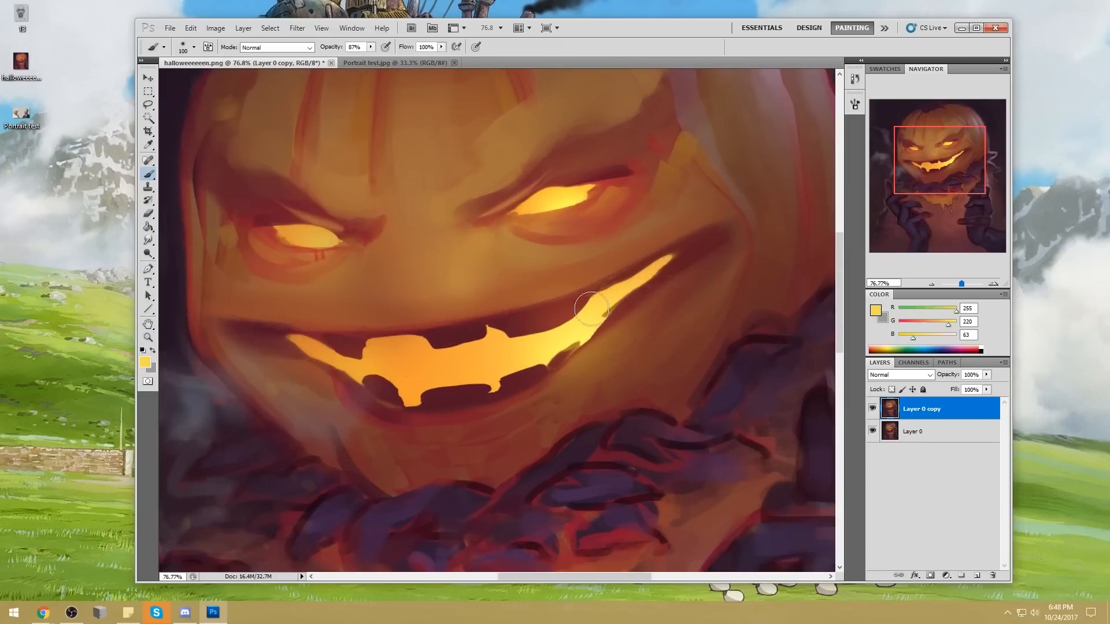
Step: Lasso-select thin slivers along the edges of the teeth, adding each one to the selection
{"action": "key", "text": "l"}
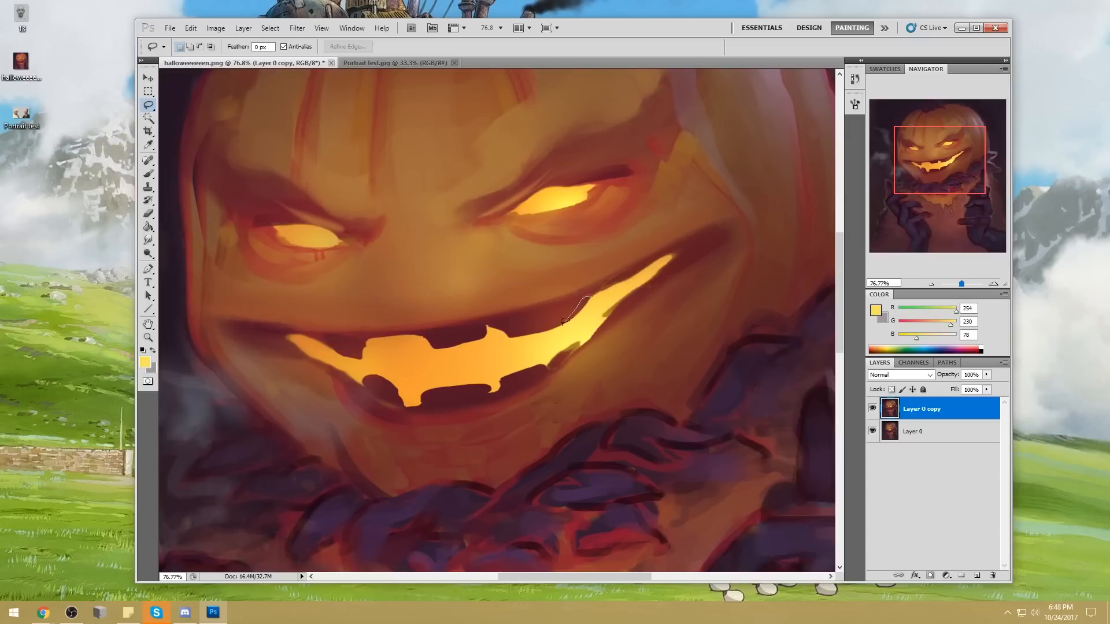
{"action": "left_click_drag", "start_coordinate": [495, 317], "coordinate": [489, 326]}
{"action": "left_click_drag", "start_coordinate": [385, 374], "coordinate": [407, 405]}
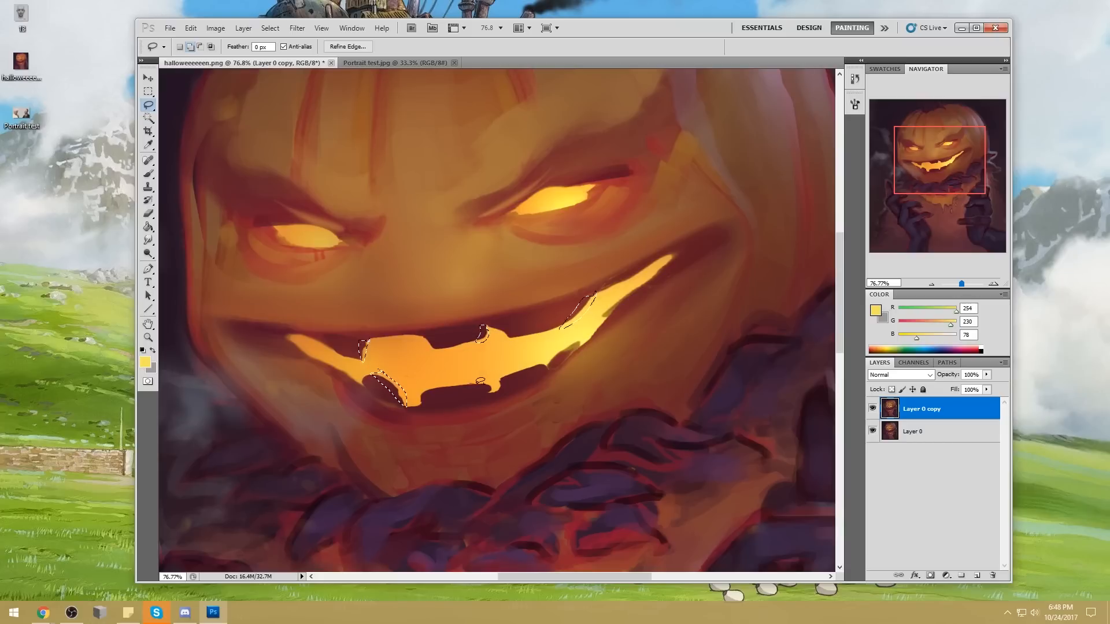
{"action": "left_click_drag", "start_coordinate": [469, 381], "coordinate": [491, 391]}
{"action": "mouse_move", "coordinate": [554, 362]}
{"action": "left_mouse_down"}
{"action": "mouse_move", "coordinate": [529, 363]}
{"action": "mouse_move", "coordinate": [551, 370]}
{"action": "left_mouse_up"}
Step: Brighten the selected slivers along the teeth with yellow sampled from the grin, using a size 250 brush at 50% opacity
{"action": "key", "text": "ctrl+0"}
{"action": "key", "text": "b"}
{"action": "left_click", "coordinate": [513, 280], "text": "alt"}
{"action": "key", "text": "bracketright"}
{"action": "key", "text": "bracketright"}
{"action": "key", "text": "bracketright"}
{"action": "key", "text": "bracketright"}
{"action": "key", "text": "bracketright"}
{"action": "key", "text": "bracketright"}
{"action": "key", "text": "bracketright"}
{"action": "key", "text": "bracketright"}
{"action": "key", "text": "bracketright"}
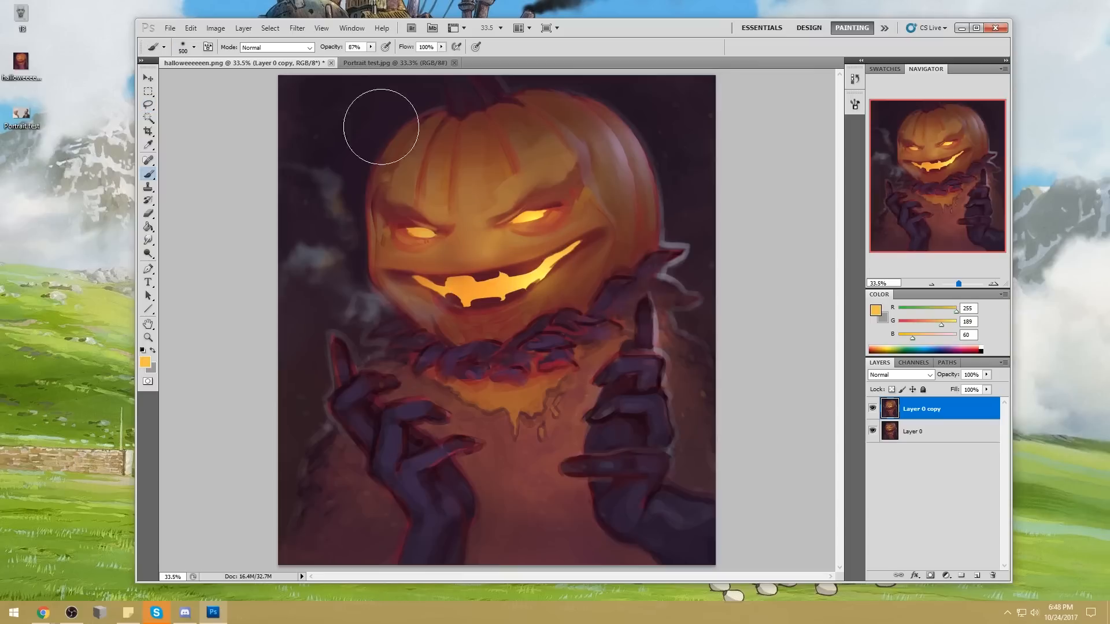
{"action": "key", "text": "5"}
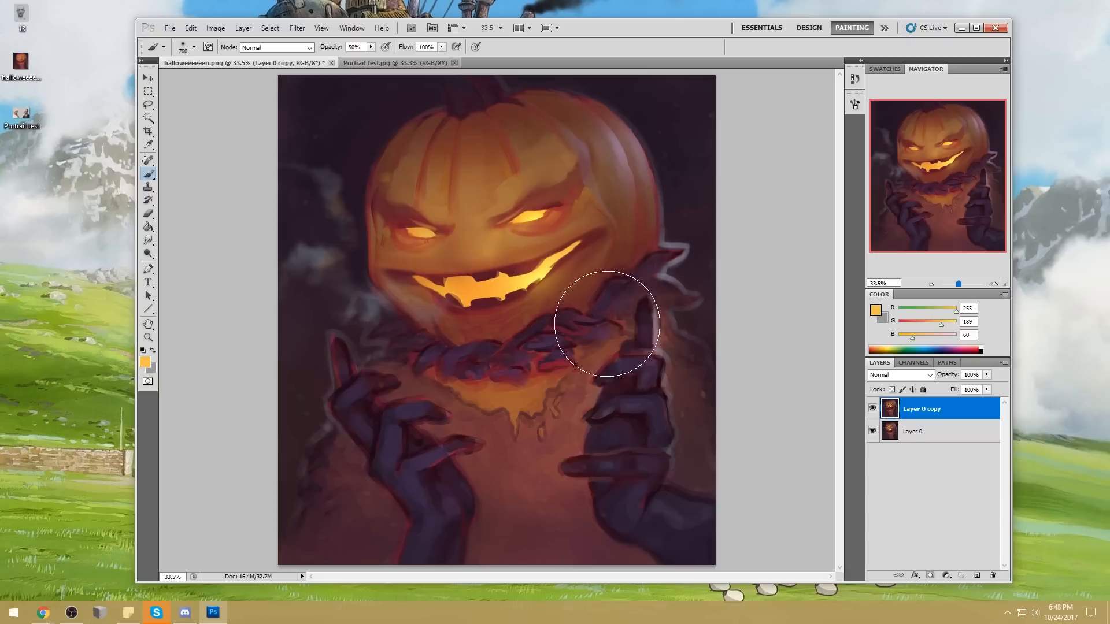
{"action": "left_click", "coordinate": [530, 270], "text": "alt"}
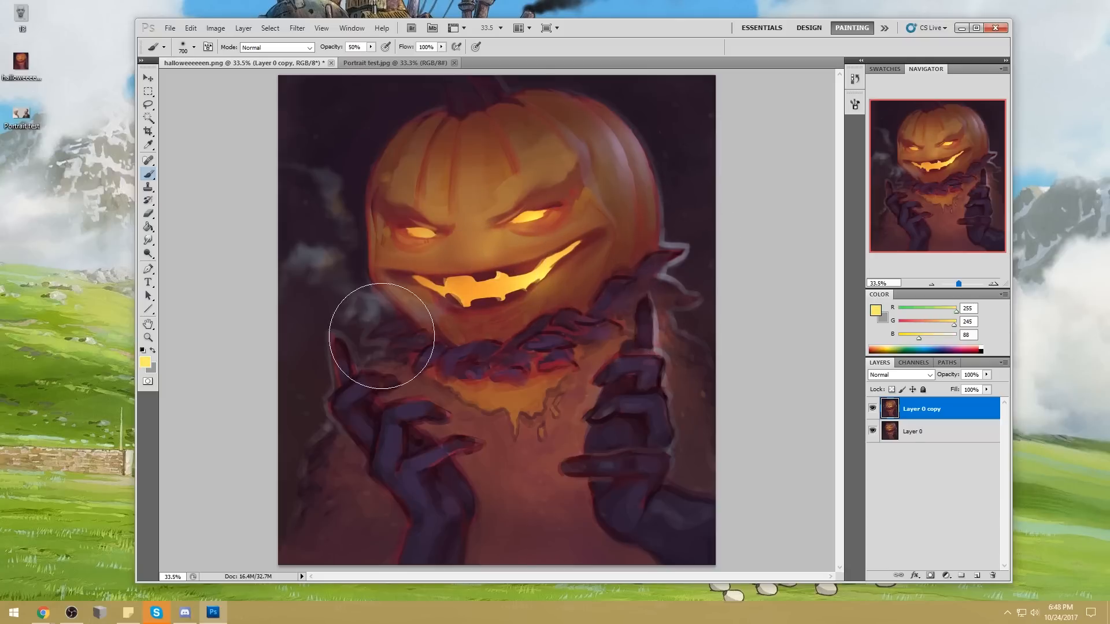
{"action": "key", "text": "bracketleft"}
{"action": "key", "text": "bracketleft"}
{"action": "key", "text": "bracketleft"}
{"action": "key", "text": "bracketleft"}
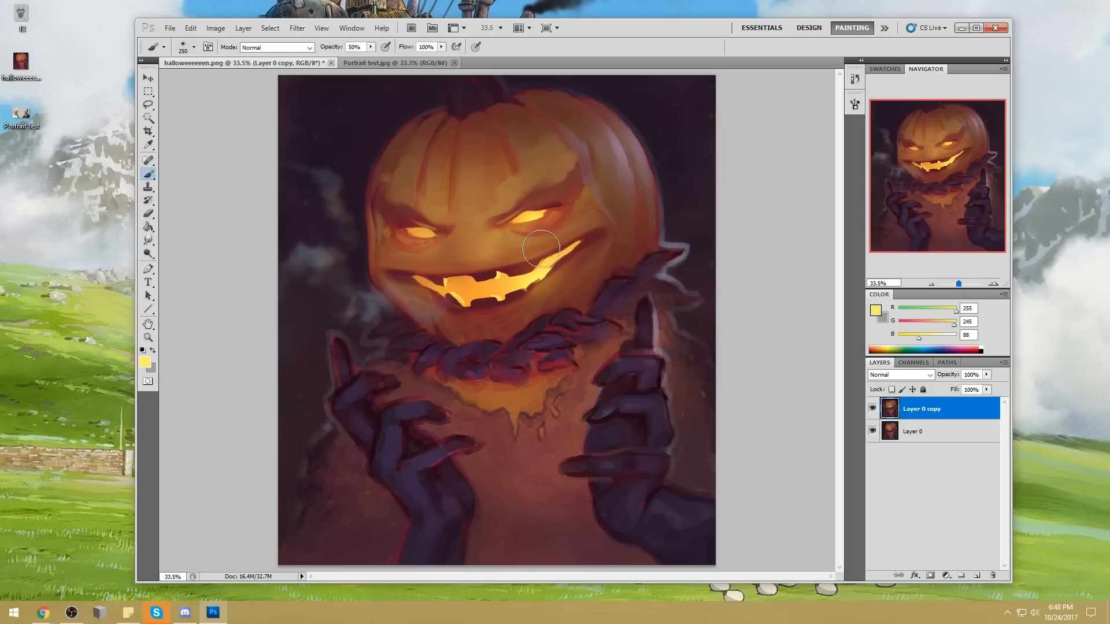
Step: Invert the selection and set up a size 800 brush at 20% opacity in dark red sampled from the mouth
{"action": "key", "text": "m"}
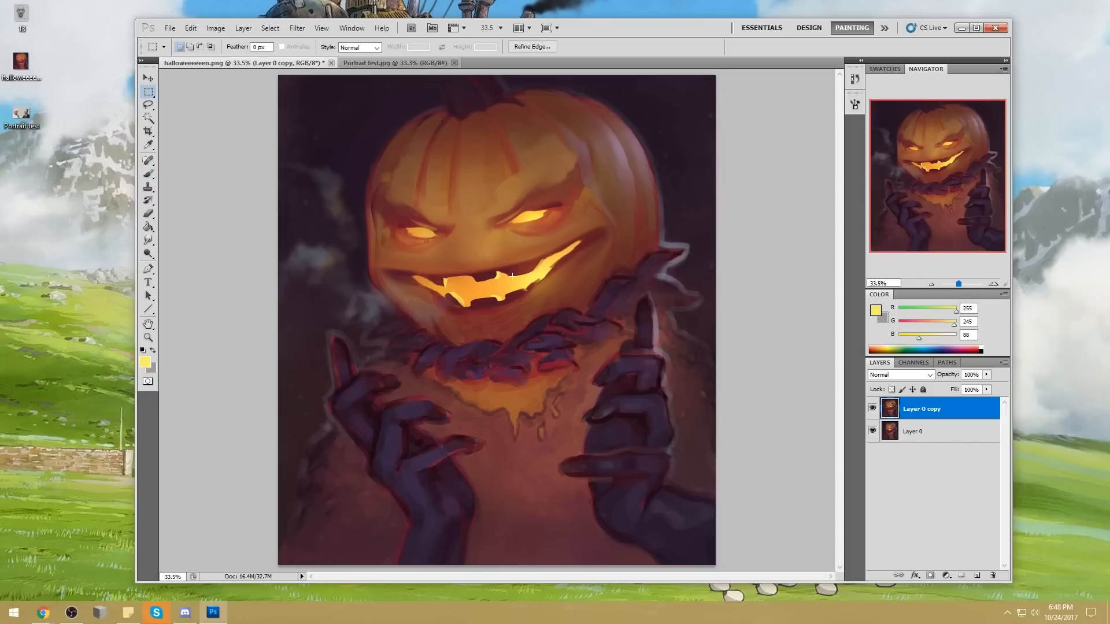
{"action": "right_click", "coordinate": [513, 283]}
{"action": "left_click", "coordinate": [544, 301]}
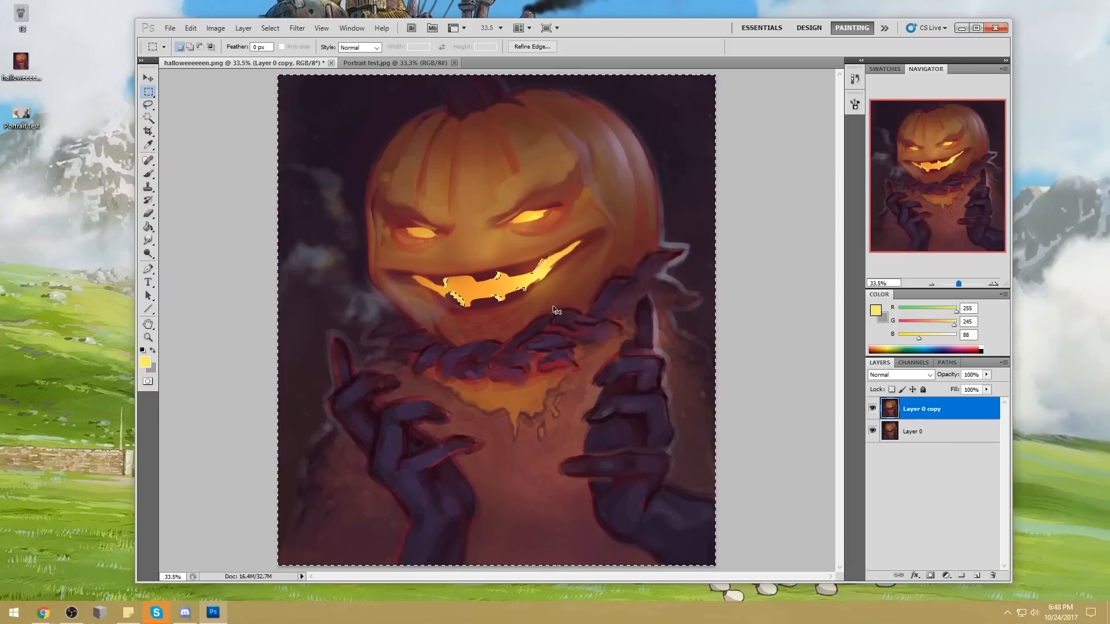
{"action": "key", "text": "b"}
{"action": "left_click", "coordinate": [437, 280], "text": "alt"}
{"action": "key", "text": "bracketright"}
{"action": "key", "text": "bracketright"}
{"action": "key", "text": "bracketright"}
{"action": "key", "text": "bracketright"}
{"action": "key", "text": "bracketright"}
{"action": "key", "text": "bracketright"}
{"action": "key", "text": "bracketright"}
{"action": "key", "text": "bracketright"}
{"action": "key", "text": "bracketright"}
{"action": "key", "text": "bracketright"}
{"action": "left_click", "coordinate": [370, 46]}
{"action": "left_click_drag", "start_coordinate": [369, 59], "coordinate": [354, 58]}
{"action": "key", "text": "bracketleft"}
{"action": "key", "text": "bracketleft"}
{"action": "key", "text": "bracketleft"}
{"action": "key", "text": "bracketleft"}
{"action": "key", "text": "bracketleft"}
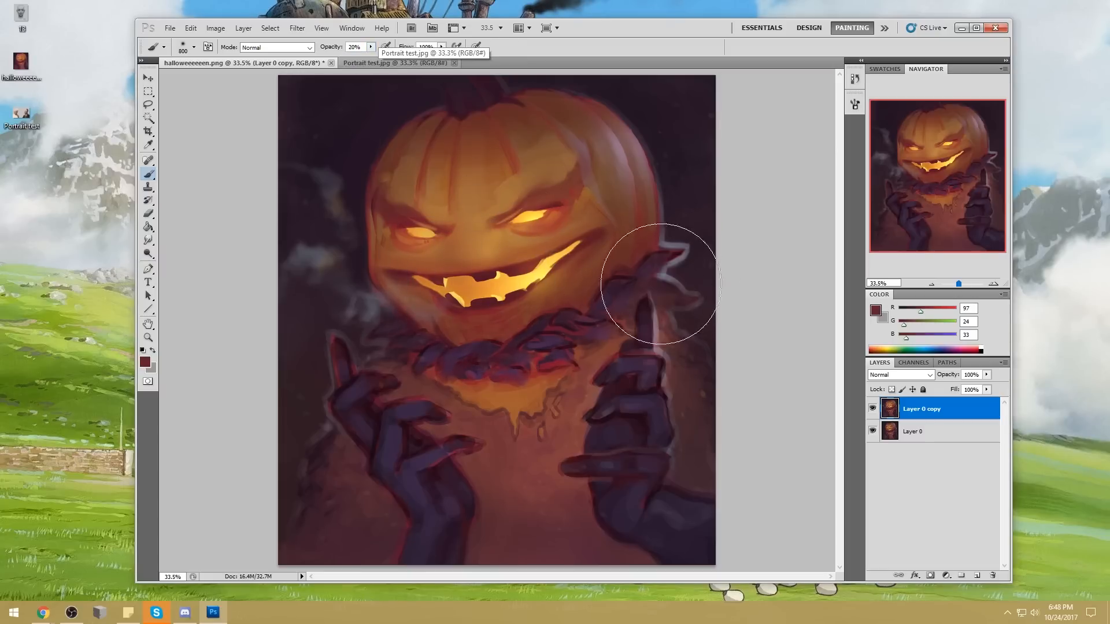
Step: Glaze around the grin in Darken mode with orange-brown sampled above the mouth, and clear the selection
{"action": "left_click", "coordinate": [485, 253], "text": "alt"}
{"action": "left_click", "coordinate": [276, 47]}
{"action": "left_click", "coordinate": [285, 102]}
{"action": "left_click", "coordinate": [474, 199]}
{"action": "mouse_move", "coordinate": [485, 270]}
{"action": "left_mouse_down"}
{"action": "mouse_move", "coordinate": [389, 240]}
{"action": "mouse_move", "coordinate": [578, 236]}
{"action": "mouse_move", "coordinate": [475, 275]}
{"action": "mouse_move", "coordinate": [412, 229]}
{"action": "mouse_move", "coordinate": [596, 302]}
{"action": "left_mouse_up"}
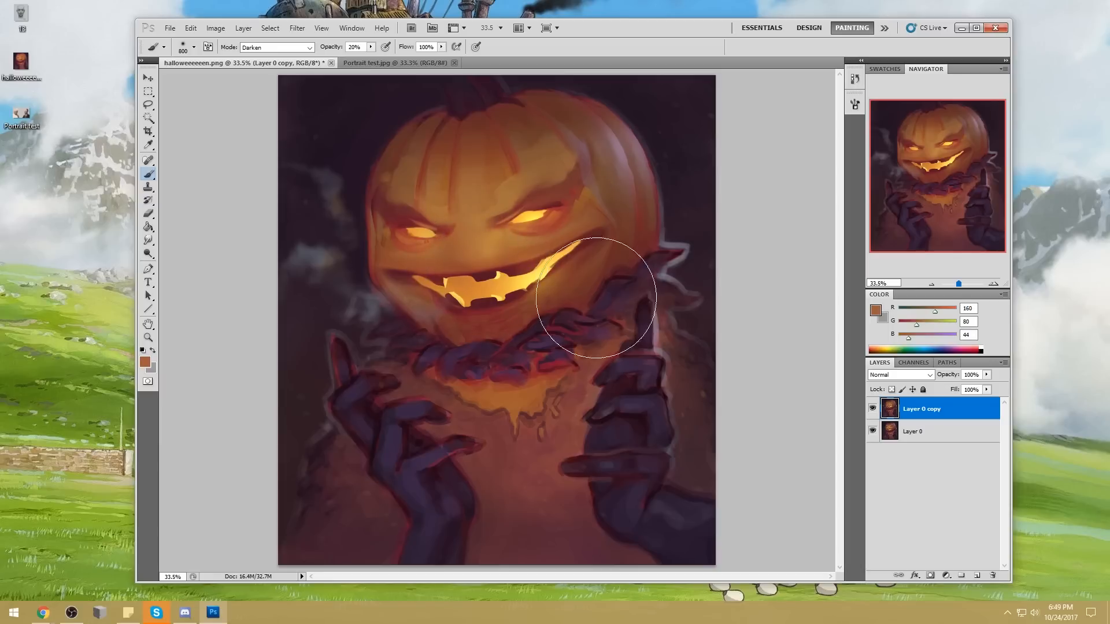
{"action": "key", "text": "m"}
{"action": "right_click", "coordinate": [565, 248]}
{"action": "left_click", "coordinate": [599, 257]}
Step: Darken the pumpkin's lower-left edge with a size 175 brush in Darken mode, using dark tones sampled from the painting
{"action": "left_click", "coordinate": [149, 240]}
{"action": "right_click", "coordinate": [149, 240]}
{"action": "left_click", "coordinate": [194, 261]}
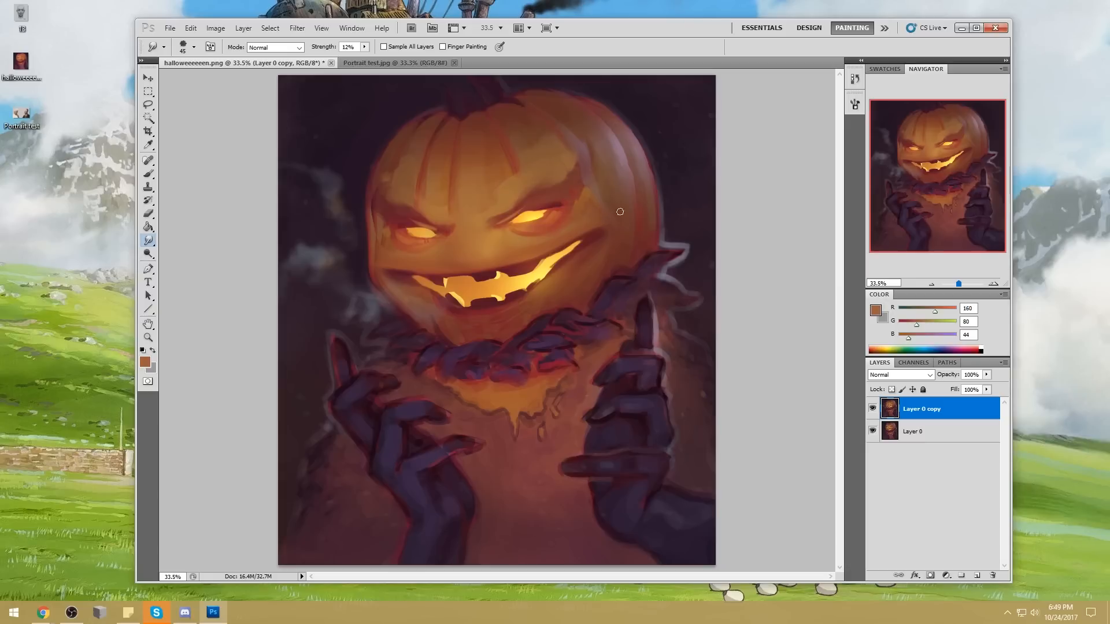
{"action": "key", "text": "b"}
{"action": "left_click", "coordinate": [619, 255], "text": "alt"}
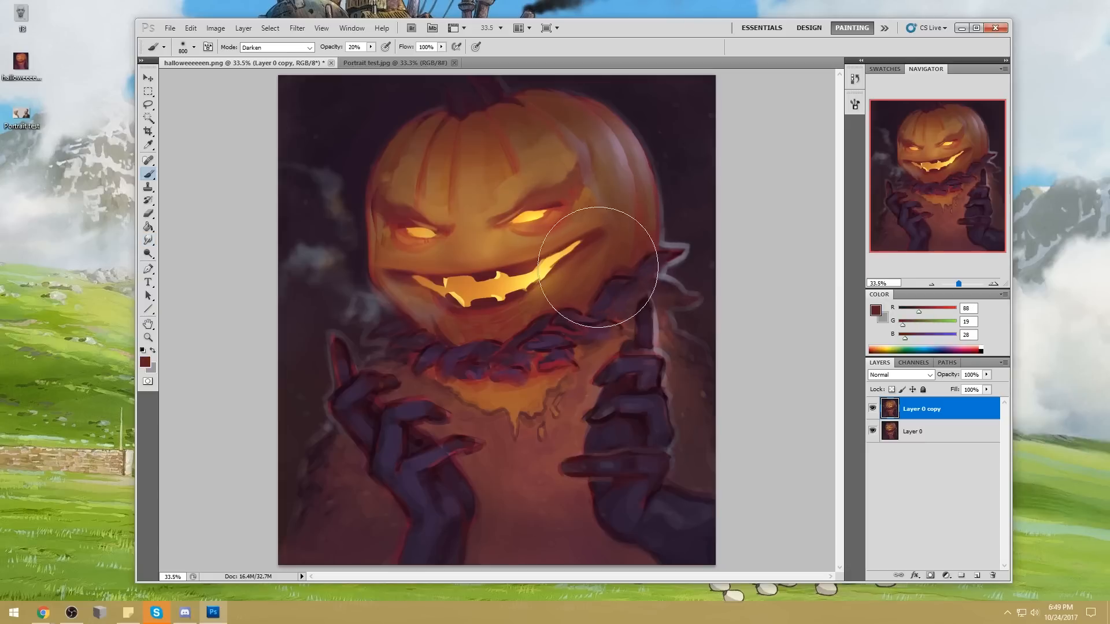
{"action": "key", "text": "bracketleft"}
{"action": "key", "text": "bracketleft"}
{"action": "key", "text": "bracketleft"}
{"action": "key", "text": "bracketleft"}
{"action": "key", "text": "bracketleft"}
{"action": "key", "text": "bracketleft"}
{"action": "key", "text": "bracketleft"}
{"action": "key", "text": "bracketleft"}
{"action": "left_click_drag", "start_coordinate": [399, 307], "coordinate": [380, 300]}
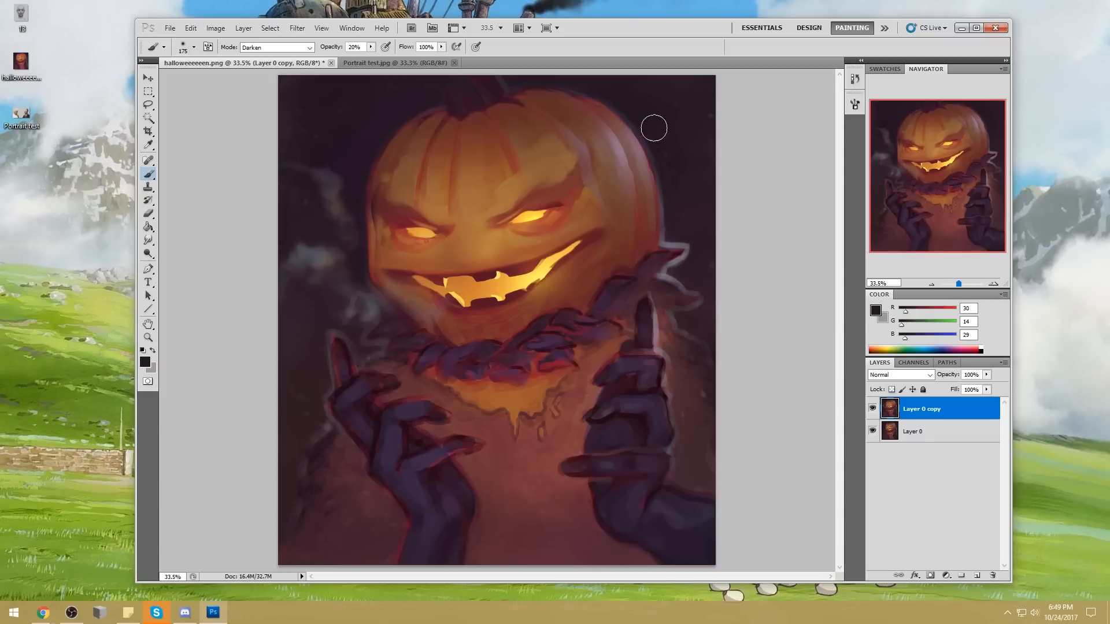
Step: Dodge the highlights on the upper right side of the pumpkin at 50% exposure, enlarging the brush from size 175 to 300
{"action": "left_click", "coordinate": [148, 253]}
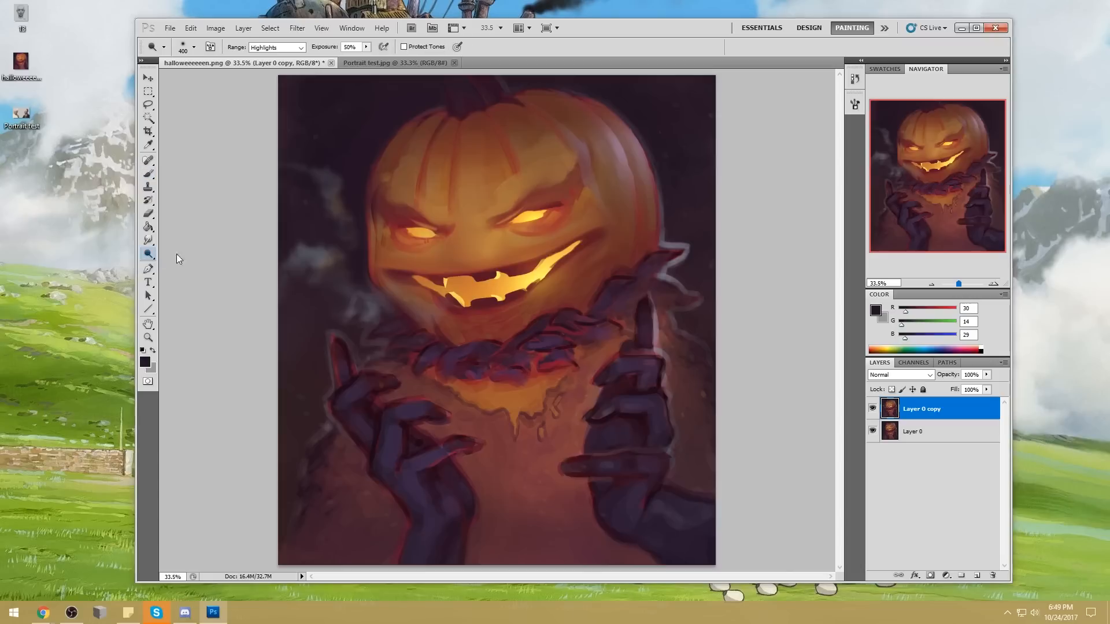
{"action": "key", "text": "bracketleft"}
{"action": "key", "text": "bracketleft"}
{"action": "key", "text": "bracketleft"}
{"action": "key", "text": "bracketleft"}
{"action": "mouse_move", "coordinate": [564, 162]}
{"action": "left_mouse_down"}
{"action": "mouse_move", "coordinate": [585, 154]}
{"action": "mouse_move", "coordinate": [587, 179]}
{"action": "left_mouse_up"}
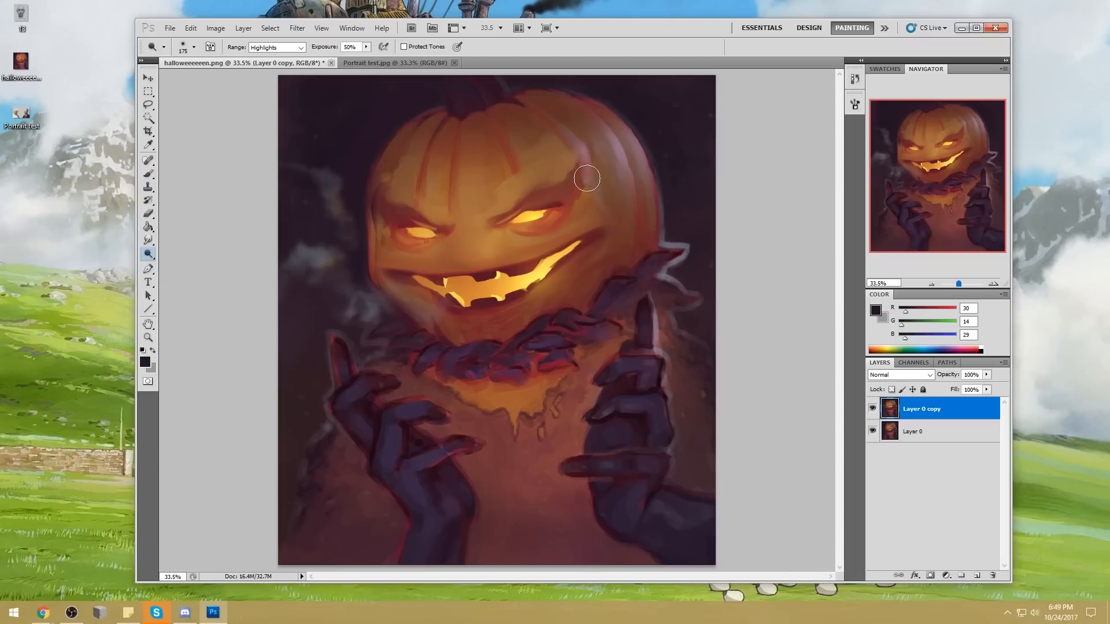
{"action": "key", "text": "bracketright"}
{"action": "mouse_move", "coordinate": [587, 164]}
{"action": "left_mouse_down"}
{"action": "mouse_move", "coordinate": [575, 142]}
{"action": "mouse_move", "coordinate": [635, 167]}
{"action": "mouse_move", "coordinate": [642, 145]}
{"action": "mouse_move", "coordinate": [638, 168]}
{"action": "left_mouse_up"}
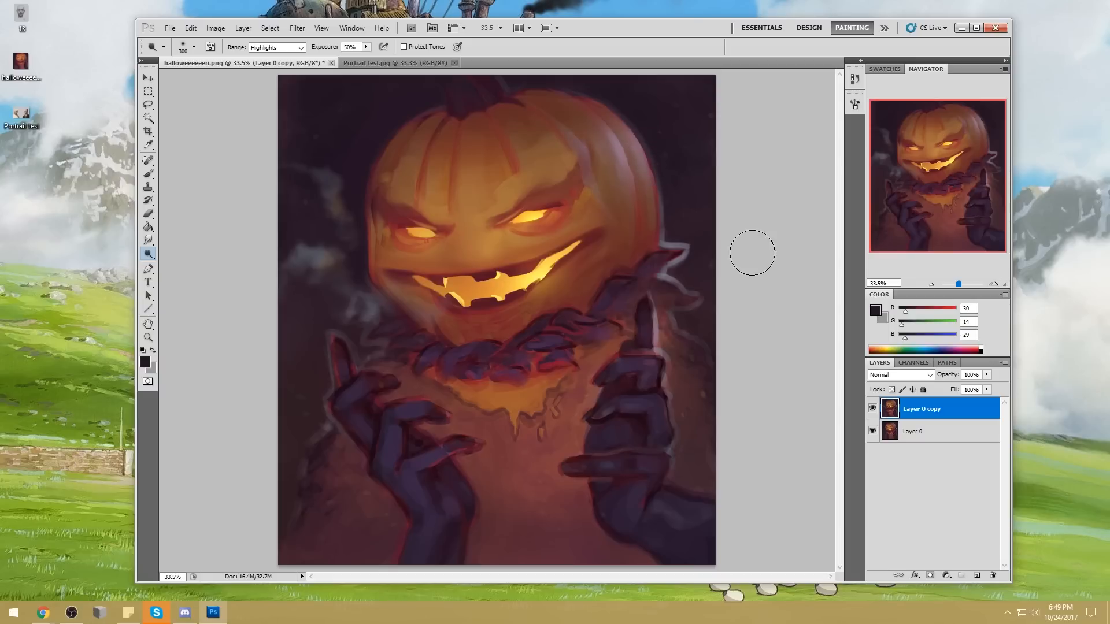
Step: Push the pumpkin's right brow down toward the eye in Liquify with the Forward Warp tool at brush size 481, and apply it
{"action": "key", "text": "ctrl+minus"}
{"action": "key", "text": "ctrl+minus"}
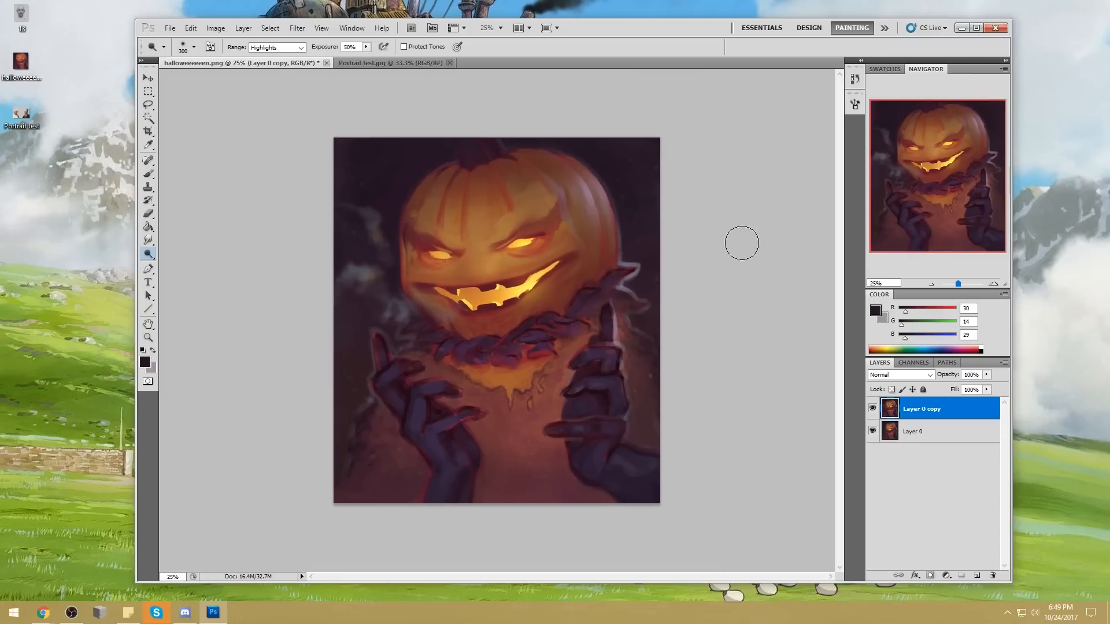
{"action": "left_click", "coordinate": [297, 28]}
{"action": "left_click", "coordinate": [341, 98]}
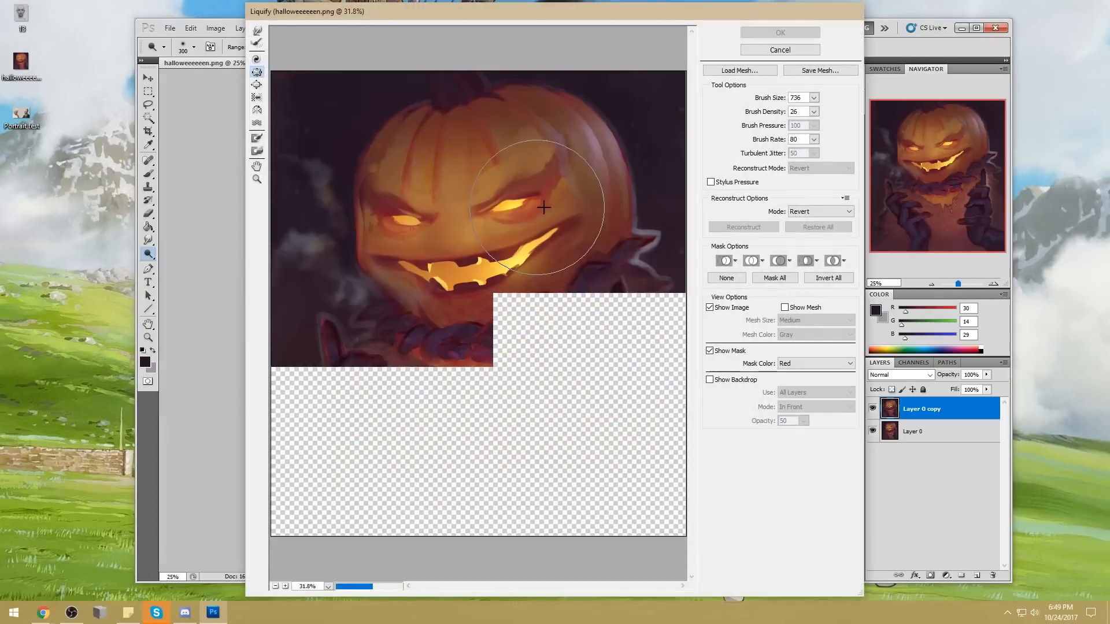
{"action": "left_click", "coordinate": [814, 97]}
{"action": "left_click", "coordinate": [480, 207]}
{"action": "key", "text": "ctrl+z"}
{"action": "left_click", "coordinate": [258, 31]}
{"action": "left_click", "coordinate": [813, 97]}
{"action": "left_click_drag", "start_coordinate": [502, 196], "coordinate": [495, 212]}
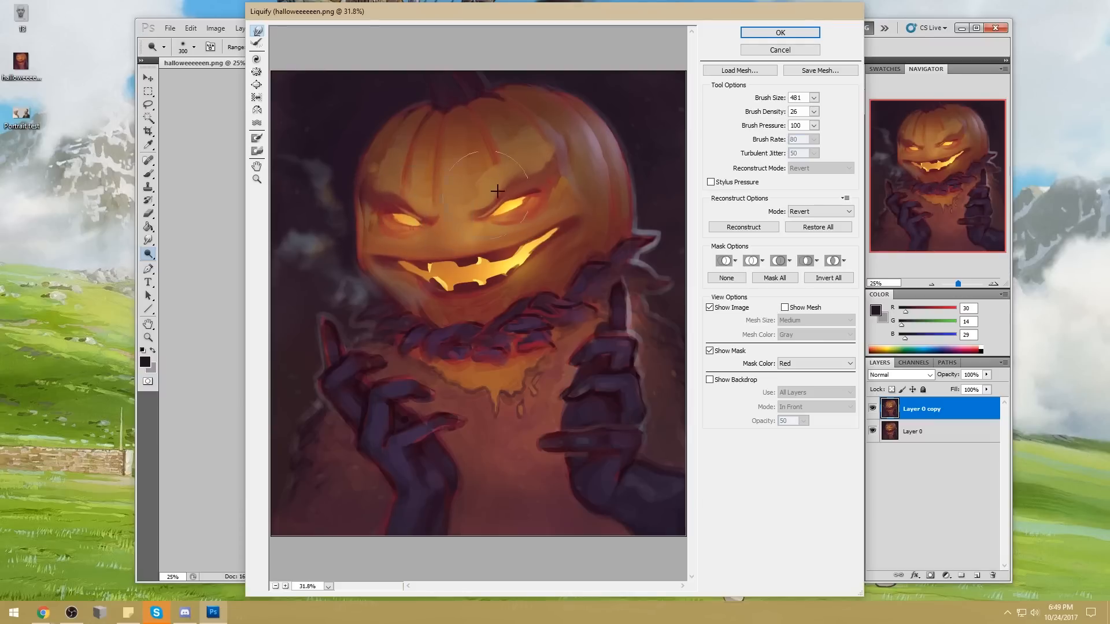
{"action": "left_click", "coordinate": [750, 37]}
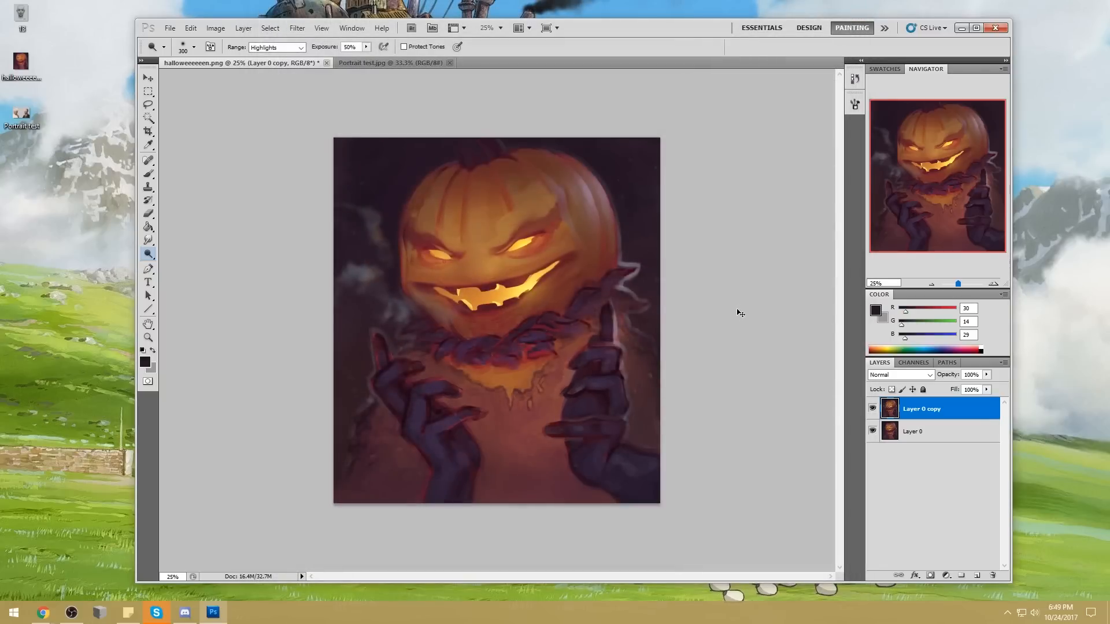
Step: Compare the face before and after the Liquify brow adjustment
{"action": "key", "text": "ctrl+z"}
{"action": "key", "text": "ctrl+z"}
{"action": "key", "text": "ctrl+z"}
{"action": "key", "text": "ctrl+z"}
{"action": "key", "text": "ctrl+z"}
Step: Darken the lower-left background and hand with sampled near-black tones, using a size 1200 brush in Darken mode at 20% opacity
{"action": "key", "text": "b"}
{"action": "left_click", "coordinate": [362, 341], "text": "alt"}
{"action": "key", "text": "bracketright"}
{"action": "key", "text": "bracketright"}
{"action": "key", "text": "bracketright"}
{"action": "key", "text": "bracketright"}
{"action": "key", "text": "bracketright"}
{"action": "key", "text": "bracketright"}
{"action": "key", "text": "bracketright"}
{"action": "key", "text": "bracketright"}
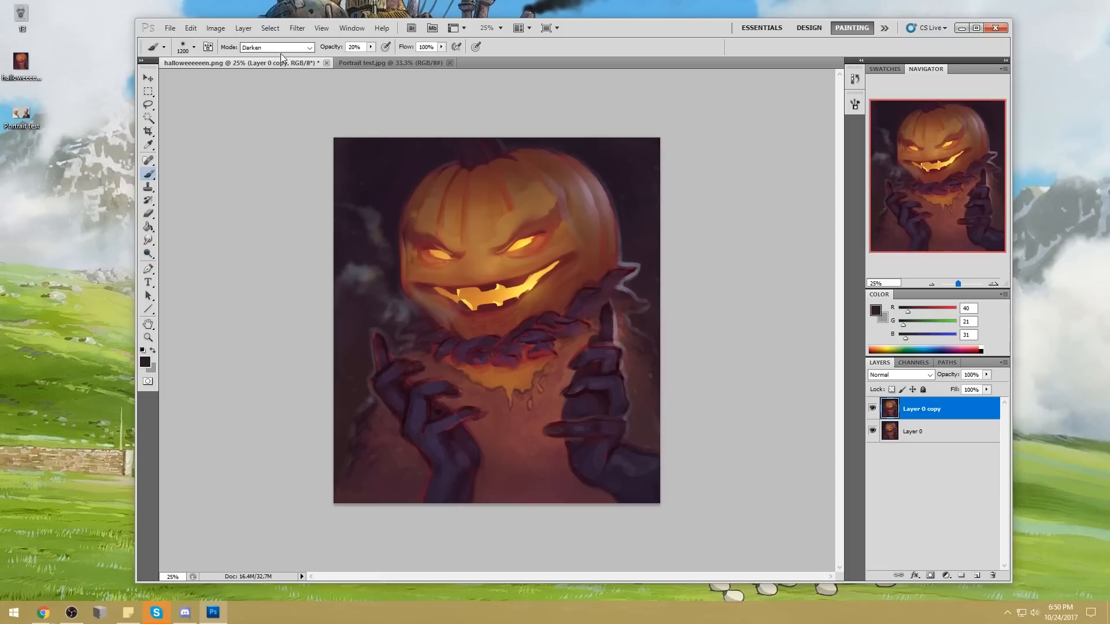
{"action": "left_click", "coordinate": [371, 350], "text": "alt"}
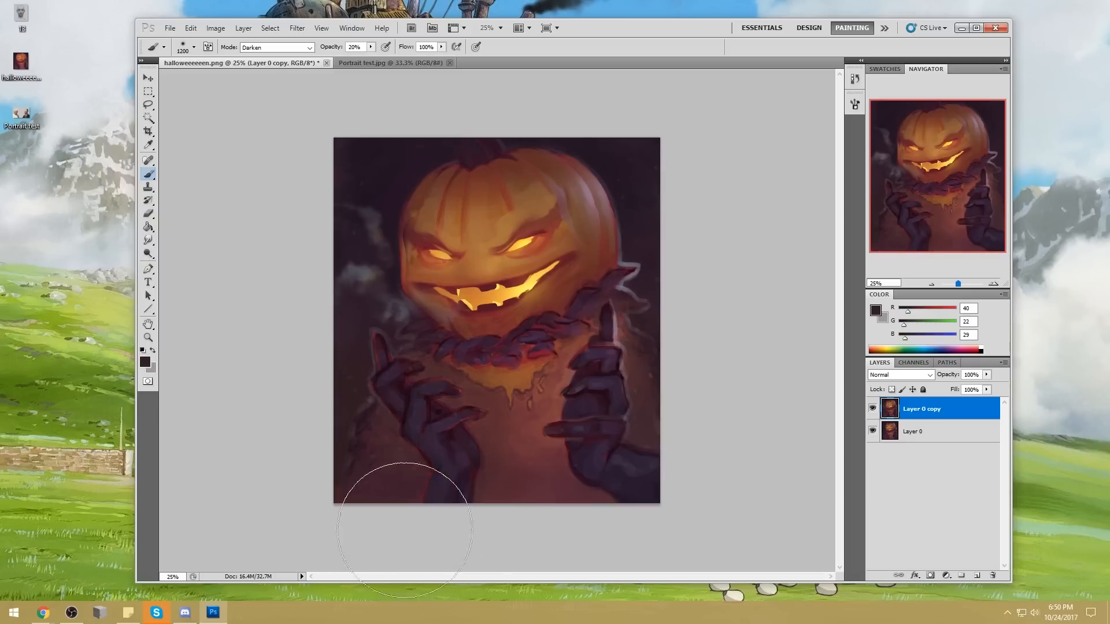
{"action": "left_click", "coordinate": [359, 374], "text": "alt"}
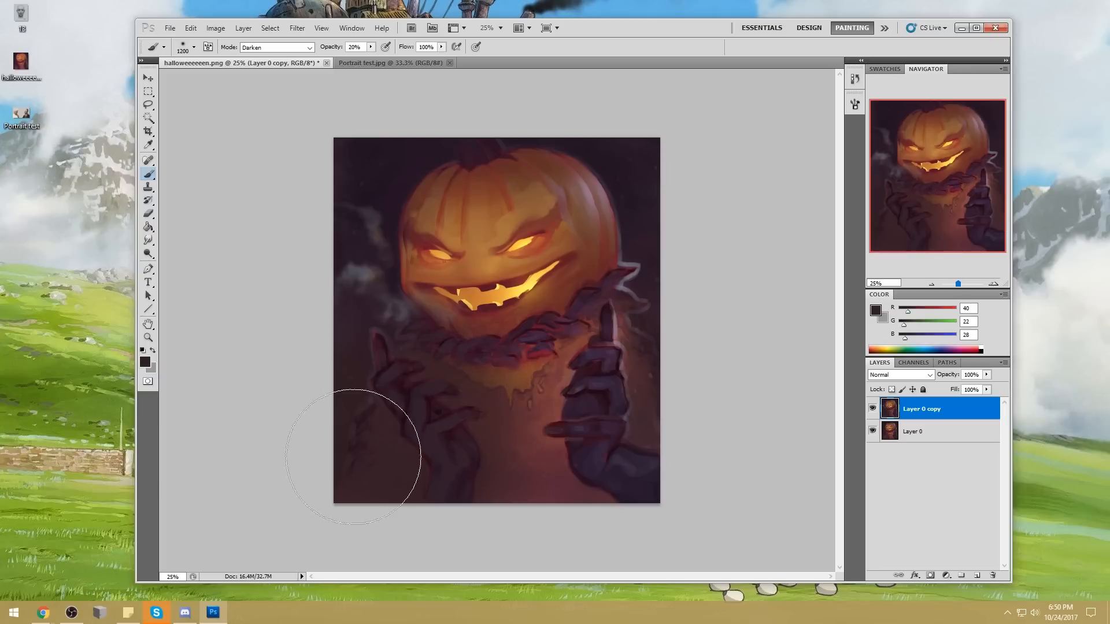
Step: Paint a soft haze beside the right hand in sampled greyish purple, using a size 400 brush in Normal mode
{"action": "left_click", "coordinate": [623, 338], "text": "alt"}
{"action": "key", "text": "bracketleft"}
{"action": "key", "text": "bracketleft"}
{"action": "key", "text": "bracketleft"}
{"action": "key", "text": "bracketleft"}
{"action": "key", "text": "bracketleft"}
{"action": "key", "text": "bracketleft"}
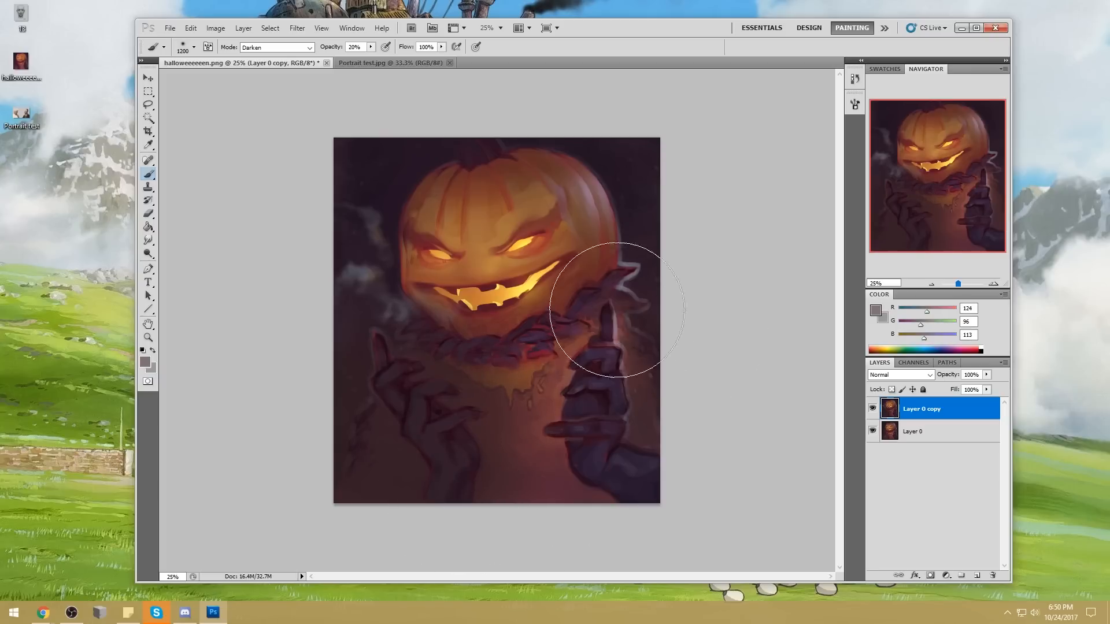
{"action": "left_click", "coordinate": [283, 47]}
{"action": "left_click", "coordinate": [284, 60]}
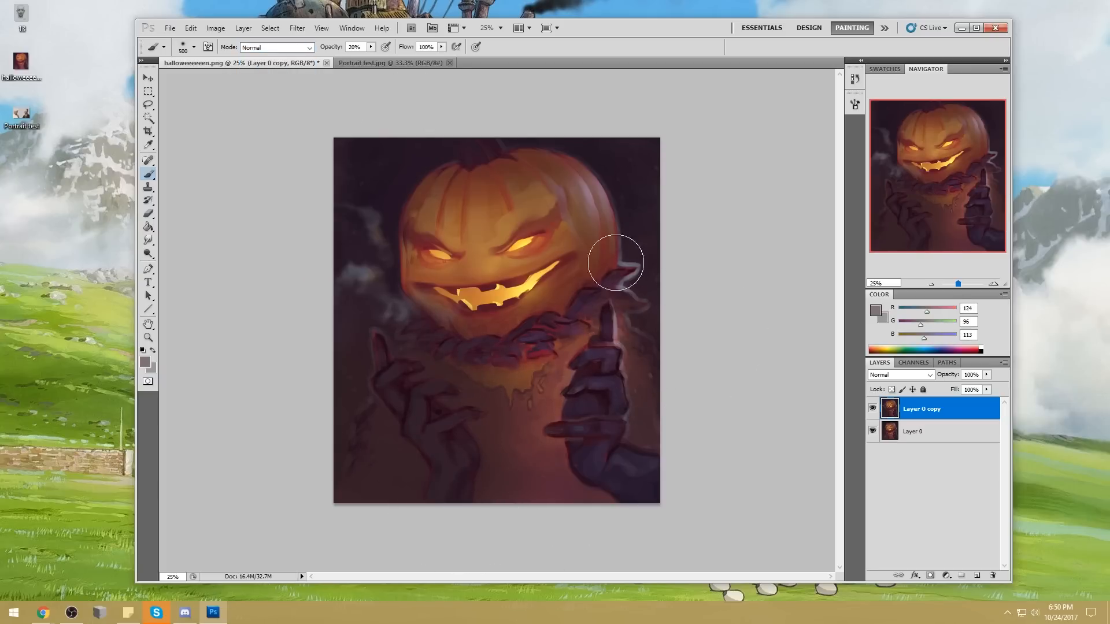
{"action": "key", "text": "bracketleft"}
{"action": "key", "text": "bracketleft"}
{"action": "left_click_drag", "start_coordinate": [647, 433], "coordinate": [640, 366]}
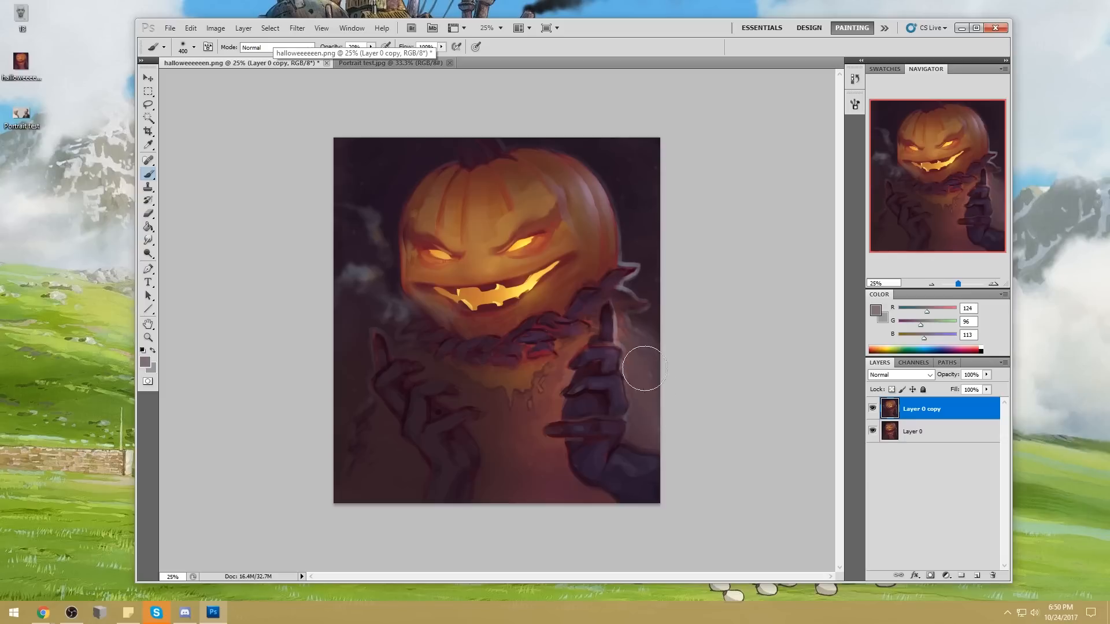
Step: Paint a thin smoke wisp beside the left hand with a size 90 brush in the same greyish purple
{"action": "key", "text": "bracketleft"}
{"action": "key", "text": "bracketleft"}
{"action": "key", "text": "bracketleft"}
{"action": "key", "text": "bracketleft"}
{"action": "key", "text": "bracketleft"}
{"action": "key", "text": "bracketleft"}
{"action": "key", "text": "bracketleft"}
{"action": "key", "text": "bracketleft"}
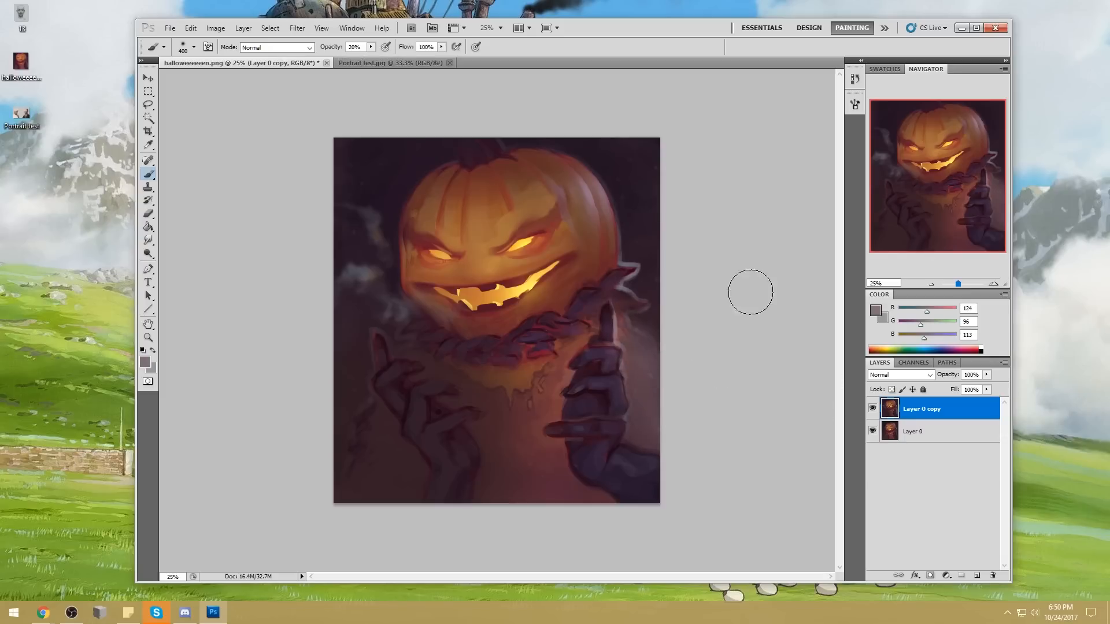
{"action": "left_click_drag", "start_coordinate": [358, 421], "coordinate": [351, 447]}
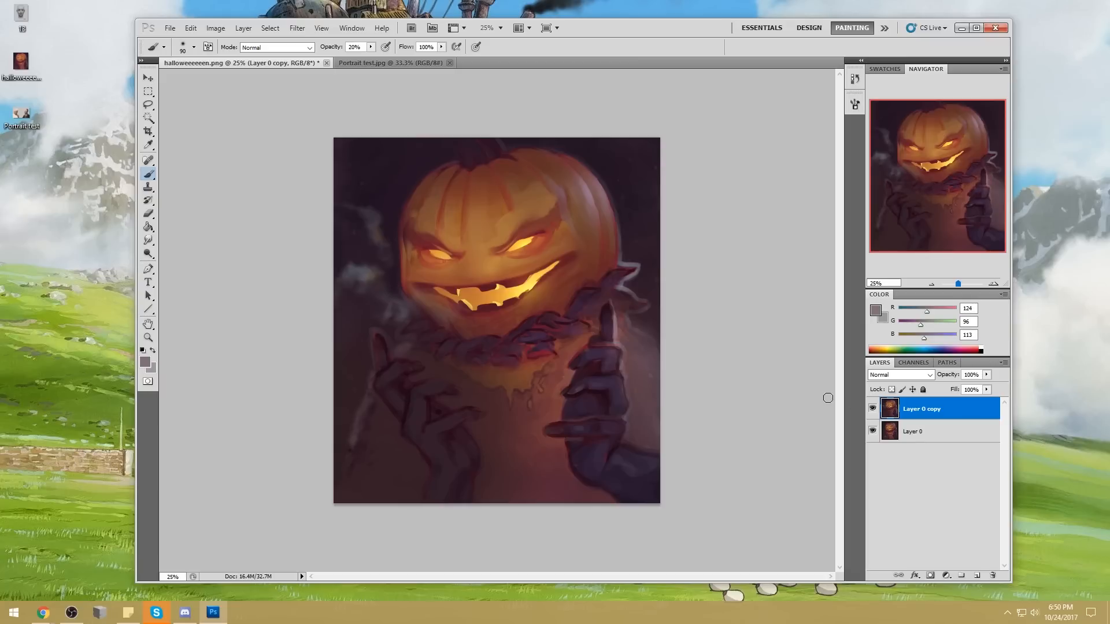
Step: Compare the repainted Layer 0 copy with the original layer by toggling the copy's visibility
{"action": "key", "text": "ctrl+z"}
{"action": "left_click", "coordinate": [873, 409]}
{"action": "left_click", "coordinate": [873, 409]}
{"action": "left_click", "coordinate": [873, 410]}
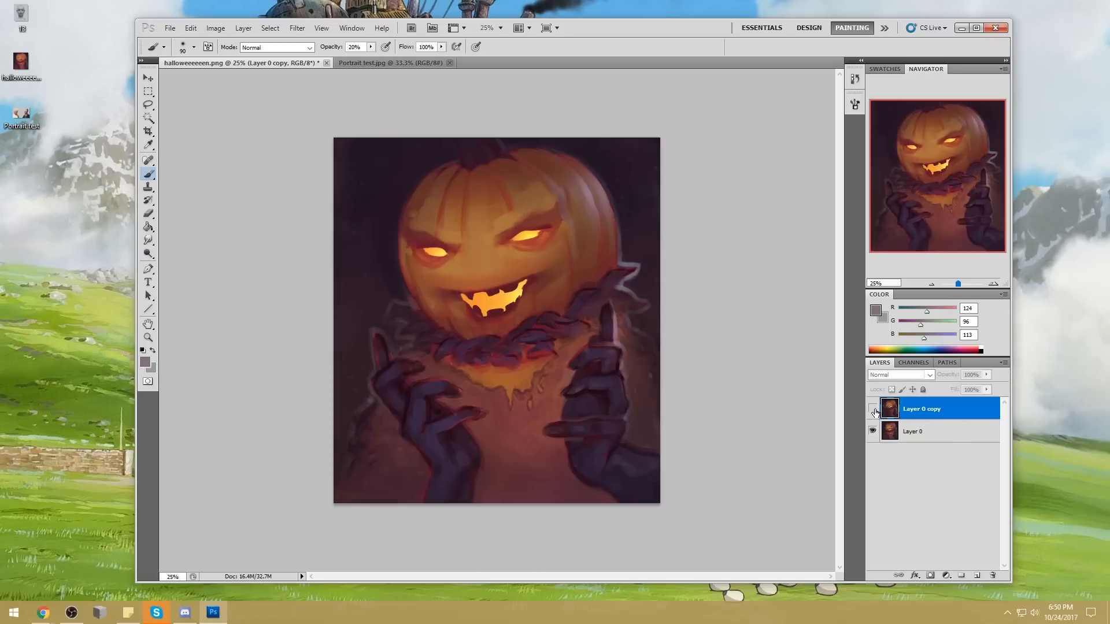
{"action": "left_click", "coordinate": [874, 410]}
{"action": "left_click", "coordinate": [874, 409]}
{"action": "left_click", "coordinate": [874, 410]}
{"action": "left_click", "coordinate": [874, 410]}
{"action": "left_click", "coordinate": [874, 410]}
Step: Extend the canvas to the right with the Crop tool to slightly more than twice its width
{"action": "key", "text": "x"}
{"action": "key", "text": "c"}
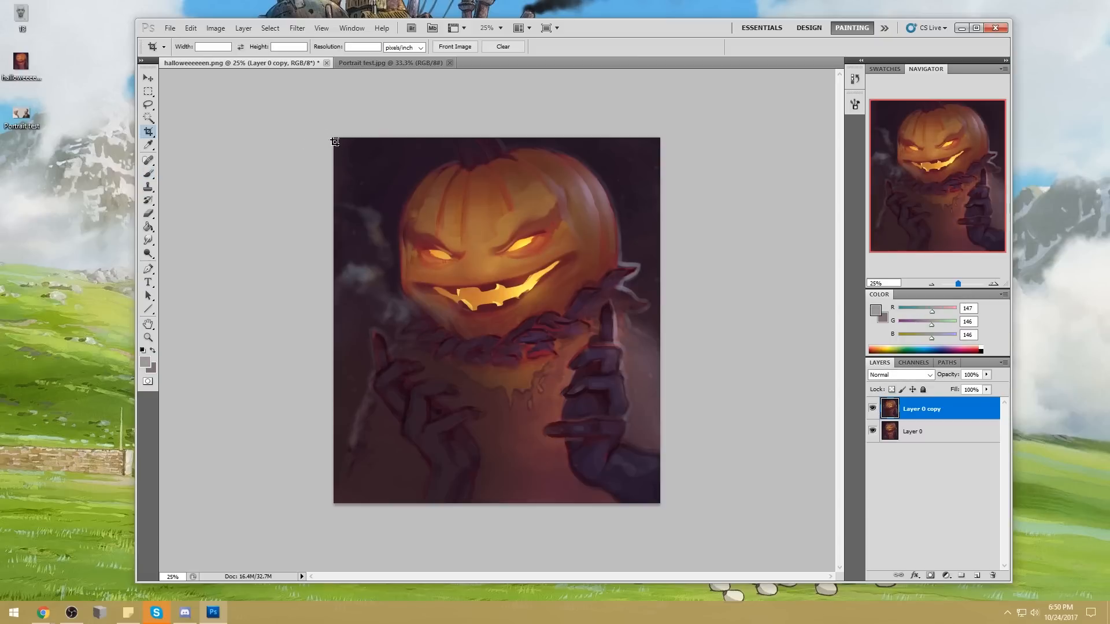
{"action": "left_click", "coordinate": [873, 409]}
{"action": "left_click", "coordinate": [873, 409]}
{"action": "left_click_drag", "start_coordinate": [330, 141], "coordinate": [798, 520]}
{"action": "mouse_move", "coordinate": [665, 317]}
{"action": "left_mouse_down"}
{"action": "mouse_move", "coordinate": [645, 321]}
{"action": "mouse_move", "coordinate": [702, 322]}
{"action": "left_mouse_up"}
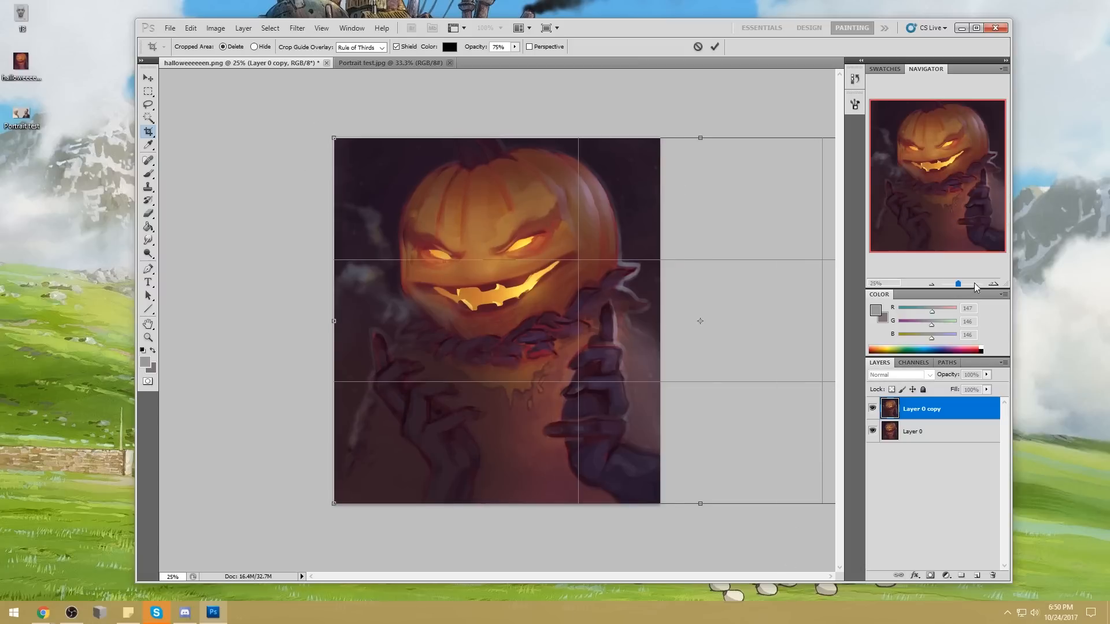
{"action": "key", "text": "Return"}
Step: Place Layer 0 copy directly to the right of the original painting and merge it down, selecting the whole canvas
{"action": "key", "text": "v"}
{"action": "left_click_drag", "start_coordinate": [324, 264], "coordinate": [629, 264]}
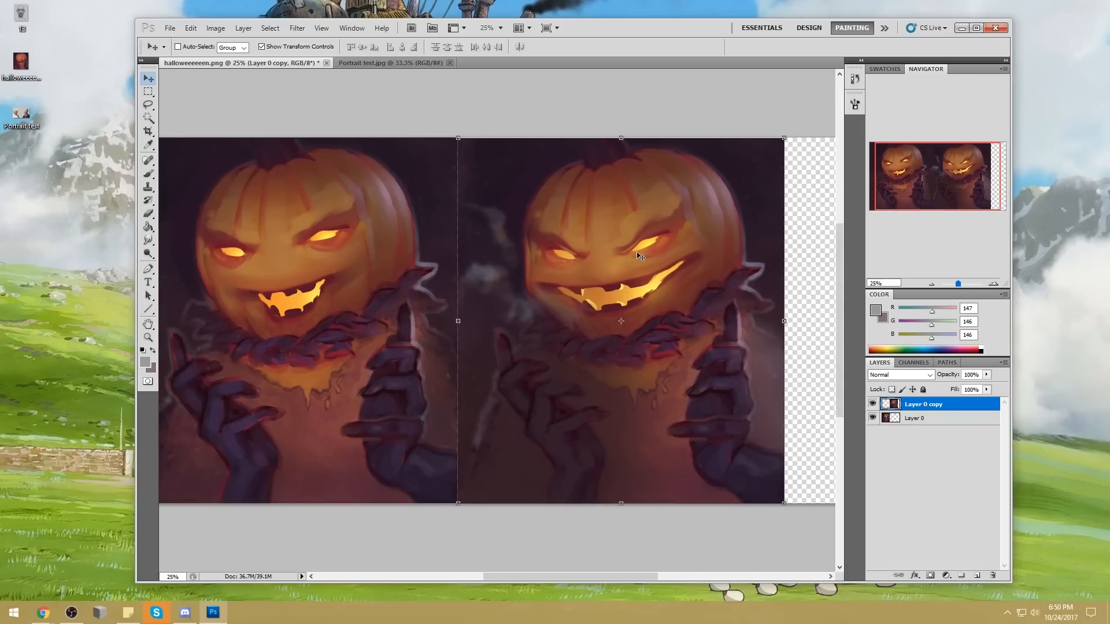
{"action": "right_click", "coordinate": [952, 405]}
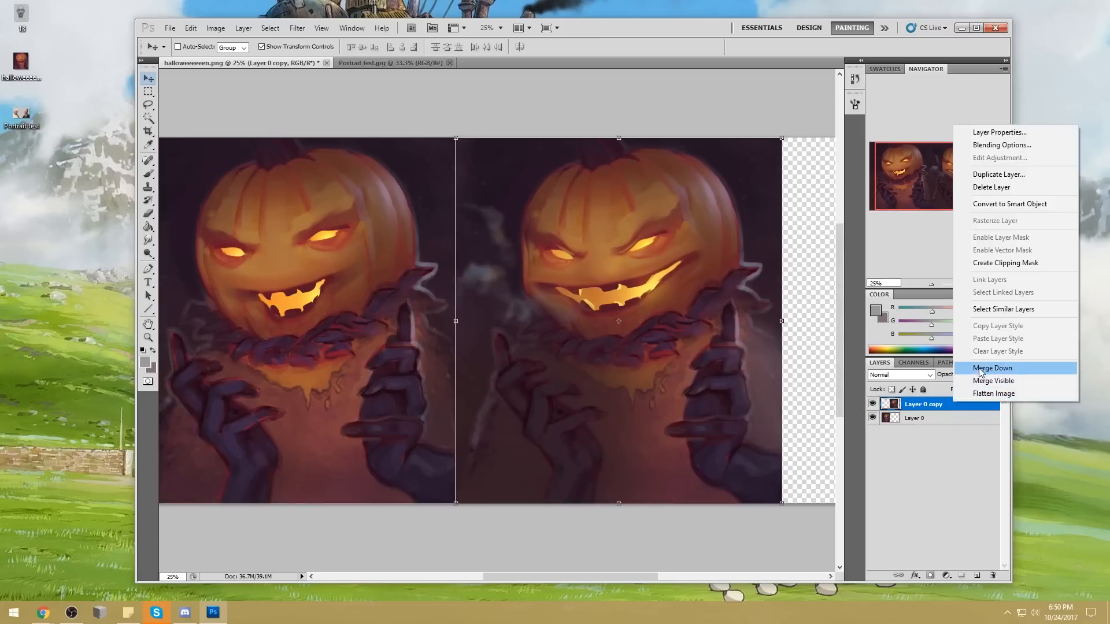
{"action": "left_click", "coordinate": [995, 367]}
{"action": "key", "text": "ctrl+a"}
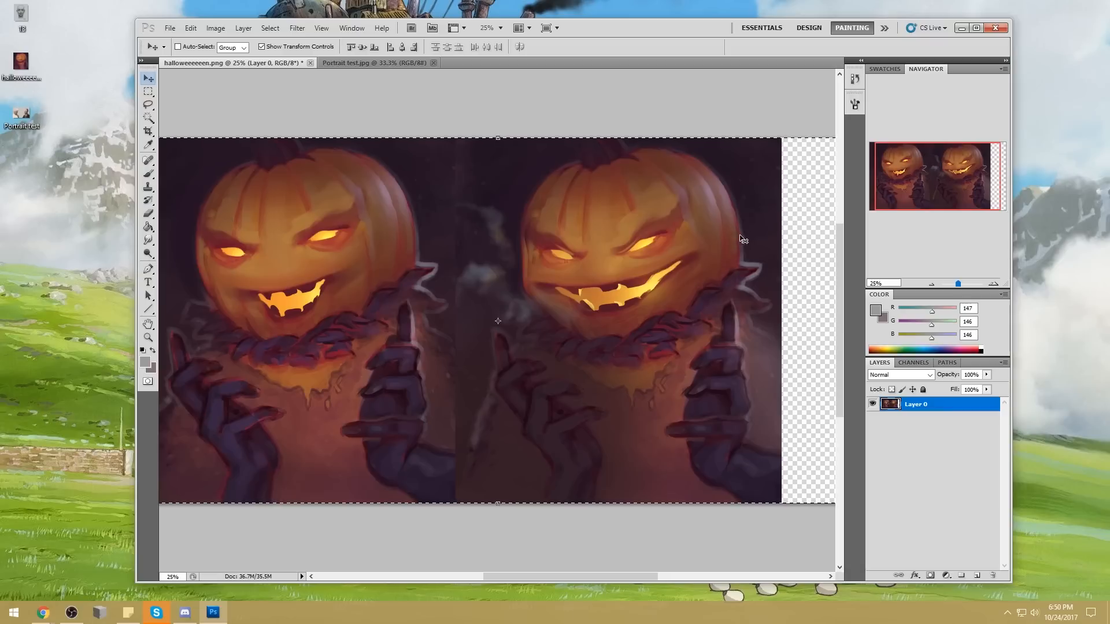
Step: Revert the document to its opening halloweeeeeen.png snapshot in the history
{"action": "left_click", "coordinate": [855, 79]}
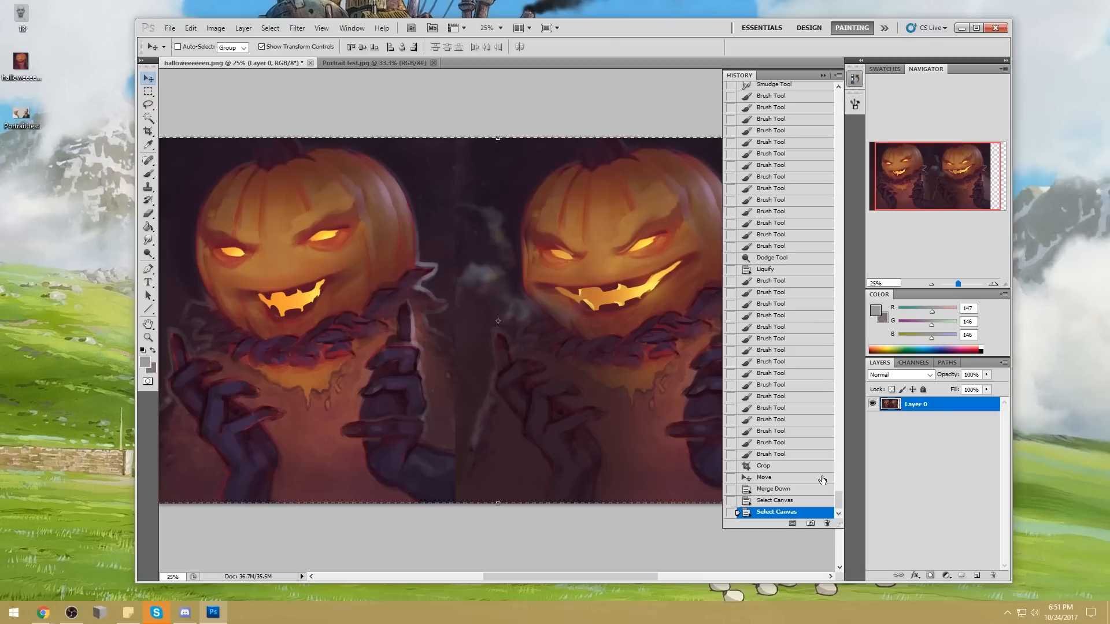
{"action": "scroll", "coordinate": [789, 93], "scroll_direction": "up", "scroll_amount": 10}
{"action": "left_click", "coordinate": [789, 92]}
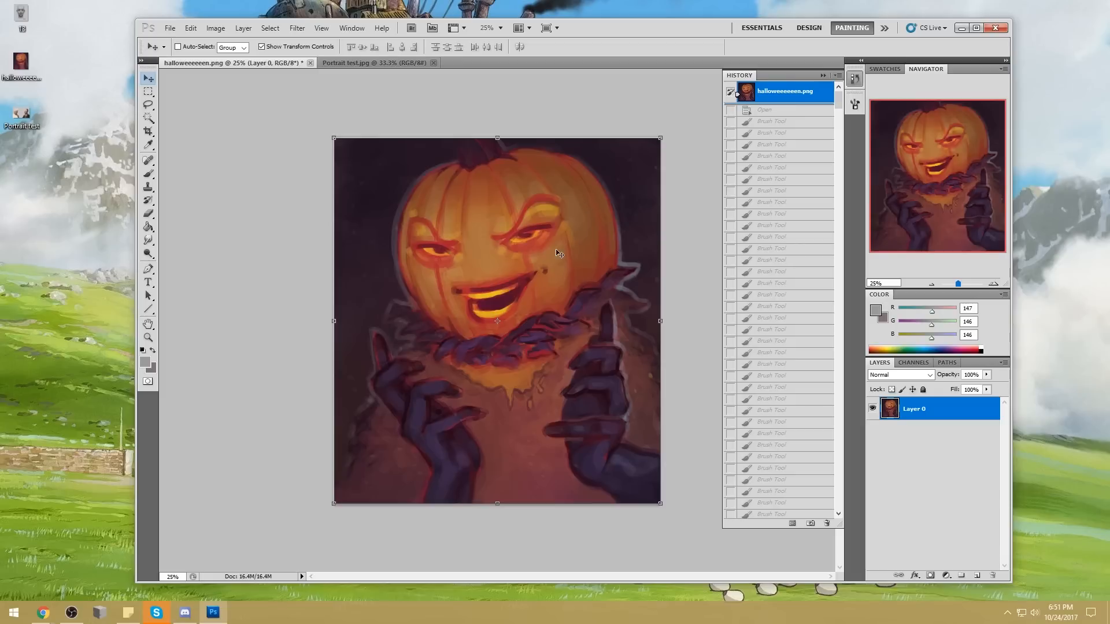
{"action": "left_click", "coordinate": [821, 75]}
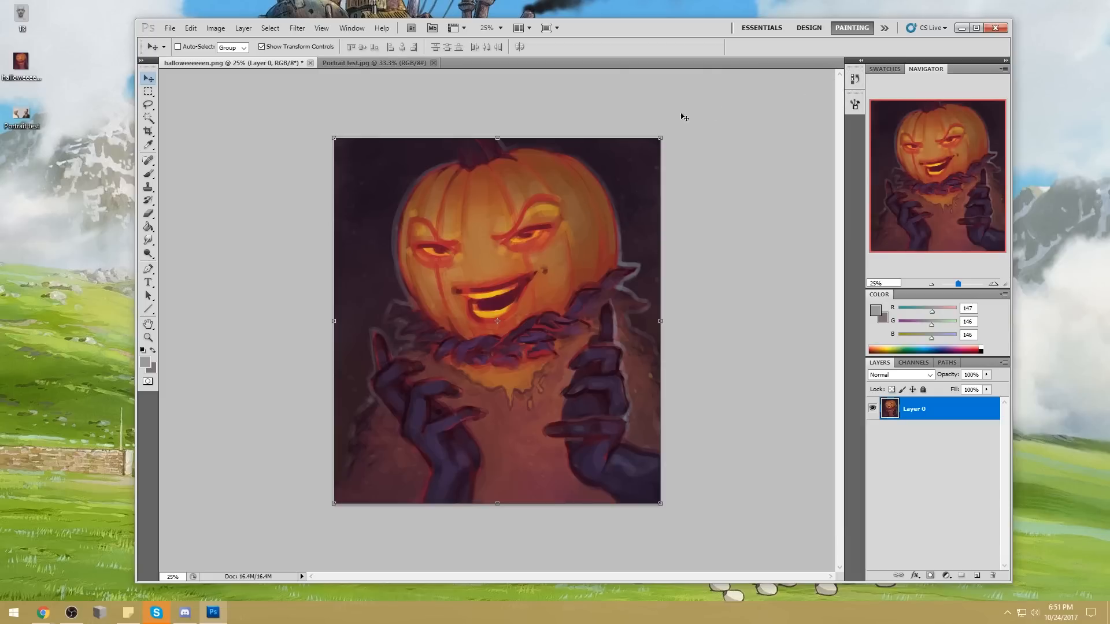
Step: Extend the canvas to the right with the Crop tool to nearly three times the painting's width
{"action": "key", "text": "c"}
{"action": "left_click_drag", "start_coordinate": [517, 297], "coordinate": [660, 504]}
{"action": "left_click_drag", "start_coordinate": [660, 321], "coordinate": [1041, 321]}
{"action": "key", "text": "Return"}
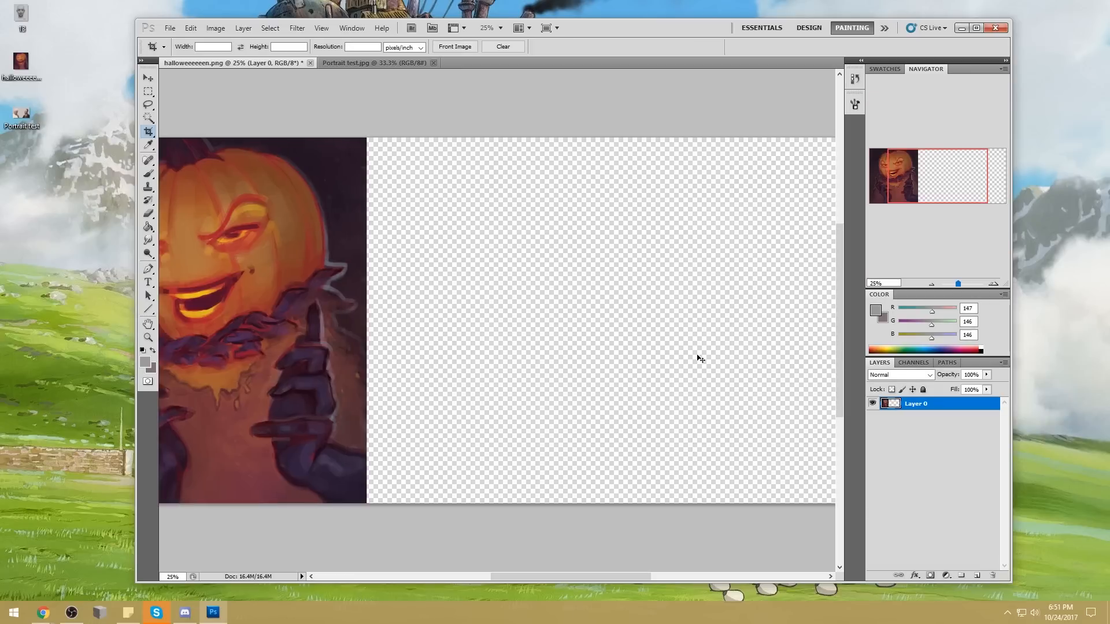
Step: Paste the copied pair of paintings and place it directly to the right of the original pumpkin painting
{"action": "key", "text": "ctrl+v"}
{"action": "key", "text": "v"}
{"action": "left_click_drag", "start_coordinate": [398, 243], "coordinate": [703, 238]}
{"action": "key", "text": "ctrl+0"}
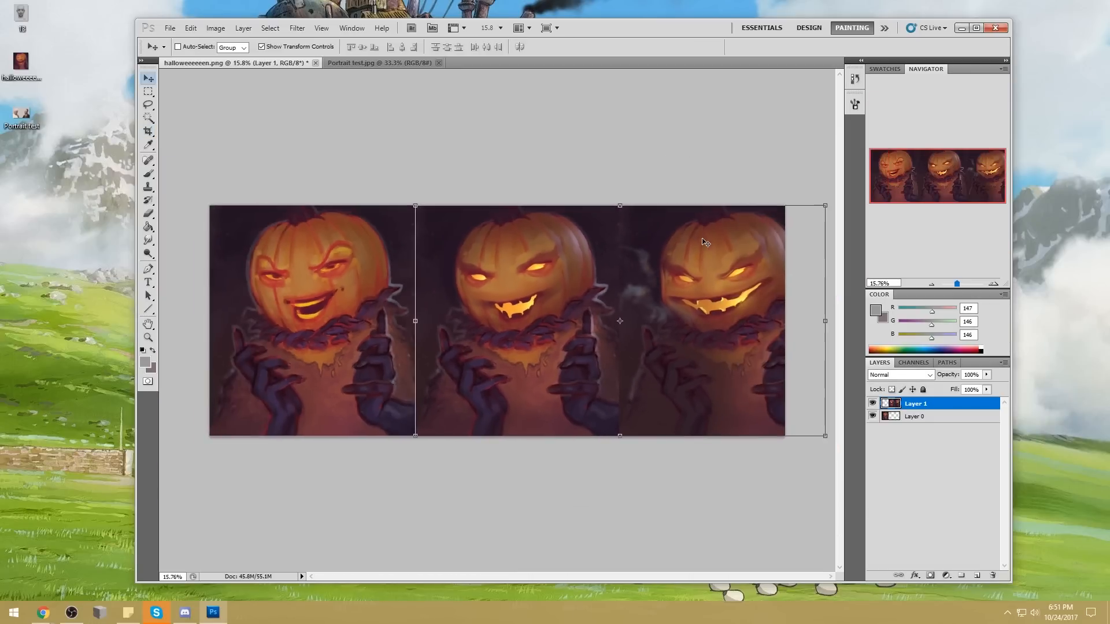
Step: Align Layer 1's final repaint over the original painting and compare them by toggling Layer 1's visibility
{"action": "left_click_drag", "start_coordinate": [723, 300], "coordinate": [314, 296]}
{"action": "key", "text": "z"}
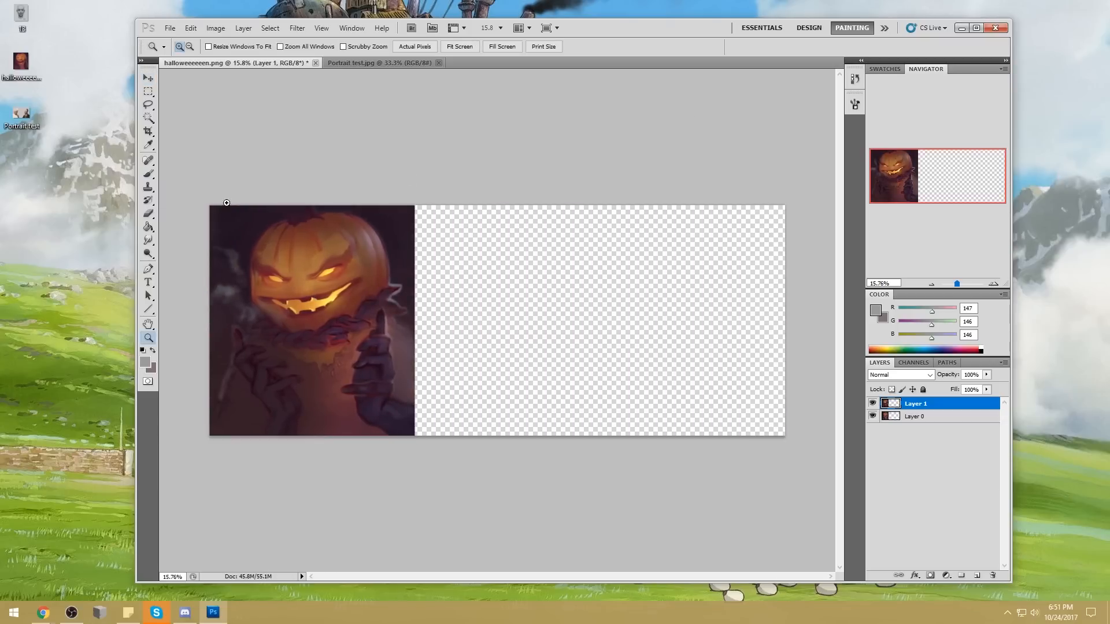
{"action": "left_click_drag", "start_coordinate": [389, 434], "coordinate": [281, 201]}
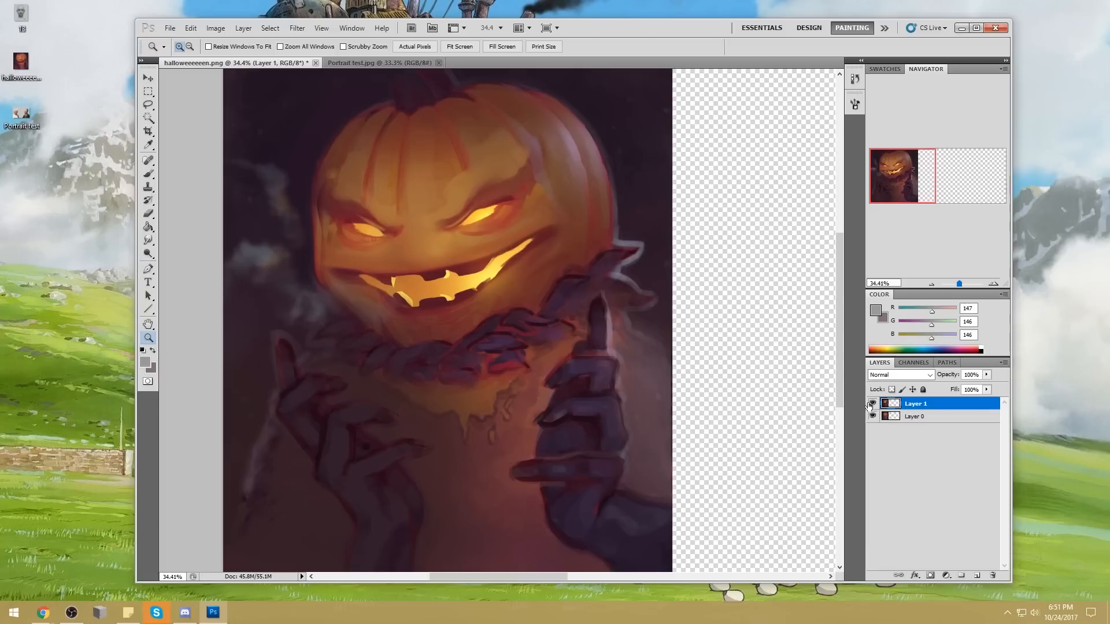
{"action": "left_click", "coordinate": [872, 404]}
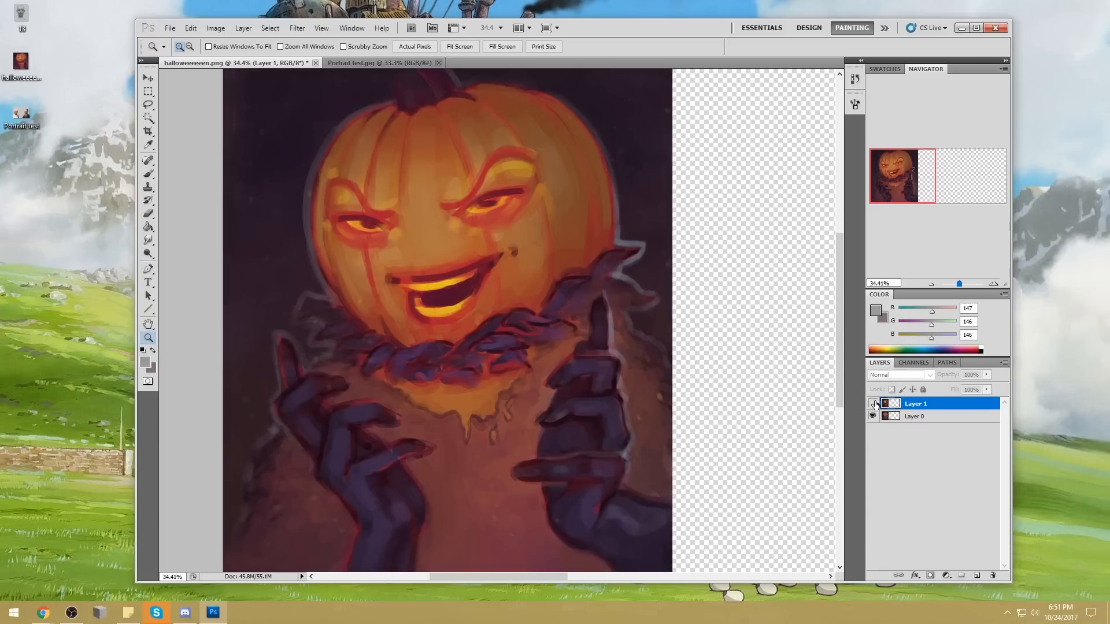
{"action": "left_click", "coordinate": [873, 405]}
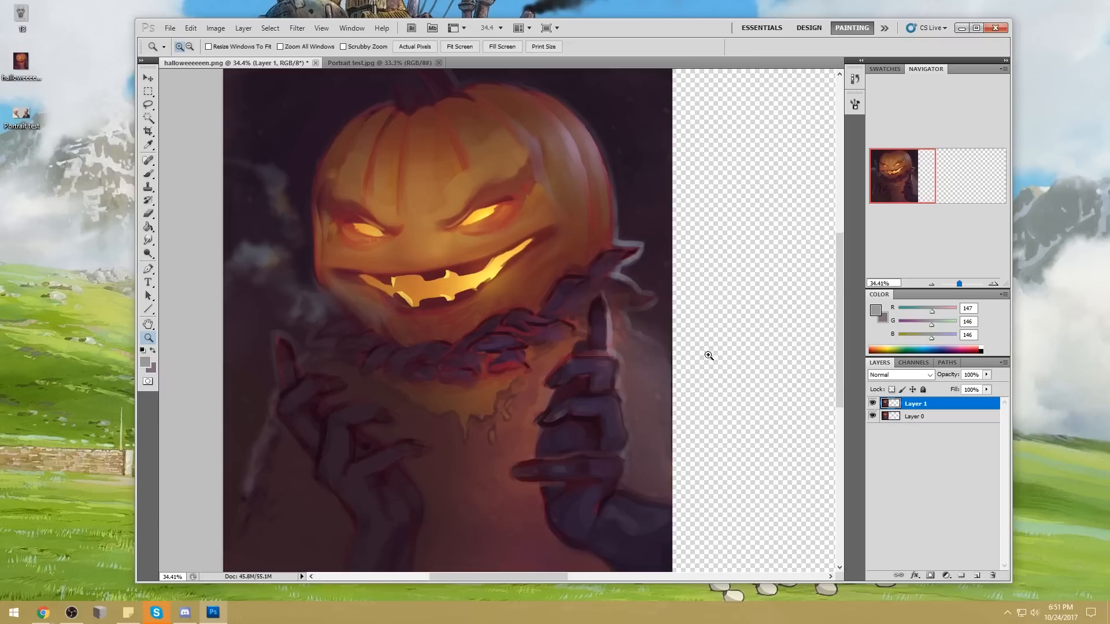
{"action": "left_click", "coordinate": [873, 403]}
{"action": "left_click", "coordinate": [874, 404]}
{"action": "left_click", "coordinate": [873, 404]}
{"action": "left_click", "coordinate": [873, 403]}
{"action": "left_click", "coordinate": [873, 404]}
{"action": "key", "text": "ctrl+0"}
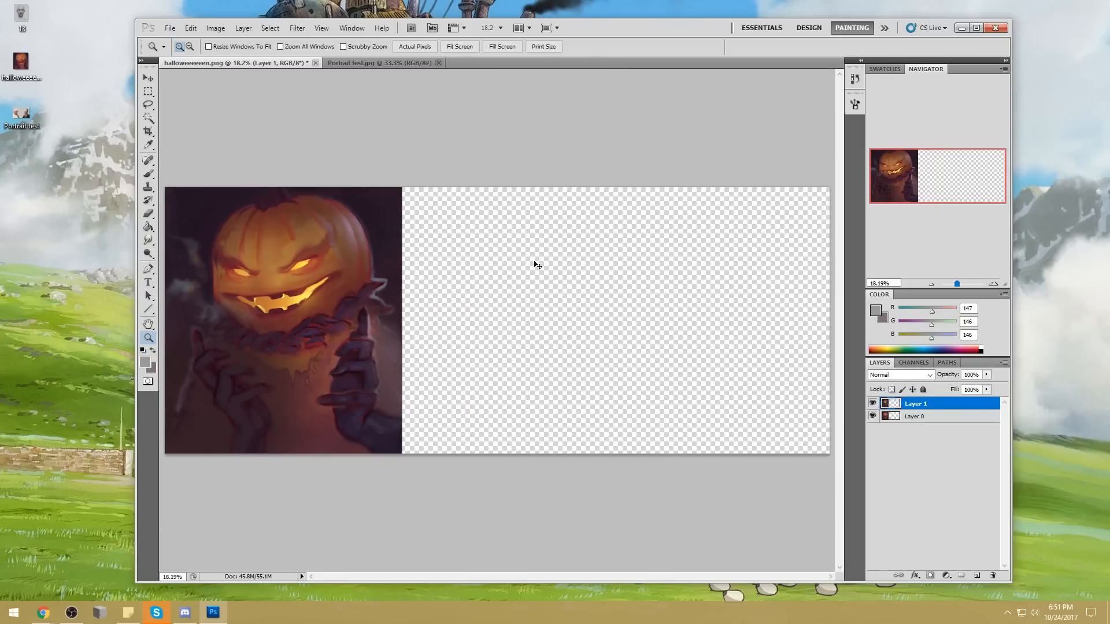
Step: Move Layer 1 back beside the original painting and extend the canvas to the right to fit all three versions
{"action": "key", "text": "v"}
{"action": "mouse_move", "coordinate": [537, 265]}
{"action": "left_mouse_down"}
{"action": "mouse_move", "coordinate": [508, 266]}
{"action": "mouse_move", "coordinate": [519, 269]}
{"action": "left_mouse_up"}
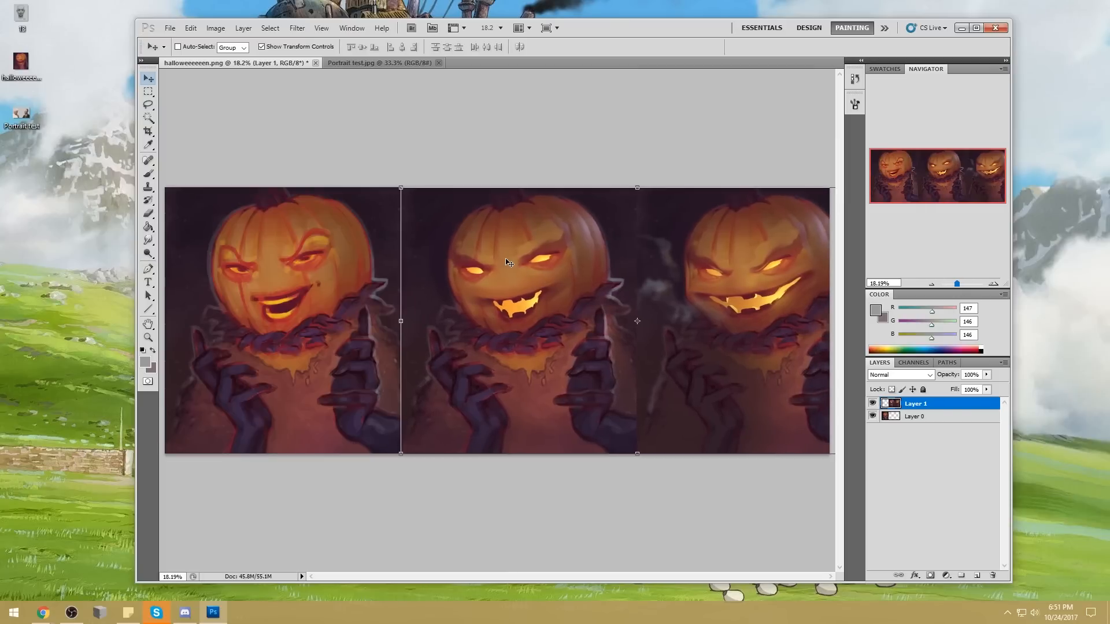
{"action": "key", "text": "c"}
{"action": "left_click_drag", "start_coordinate": [174, 186], "coordinate": [866, 482]}
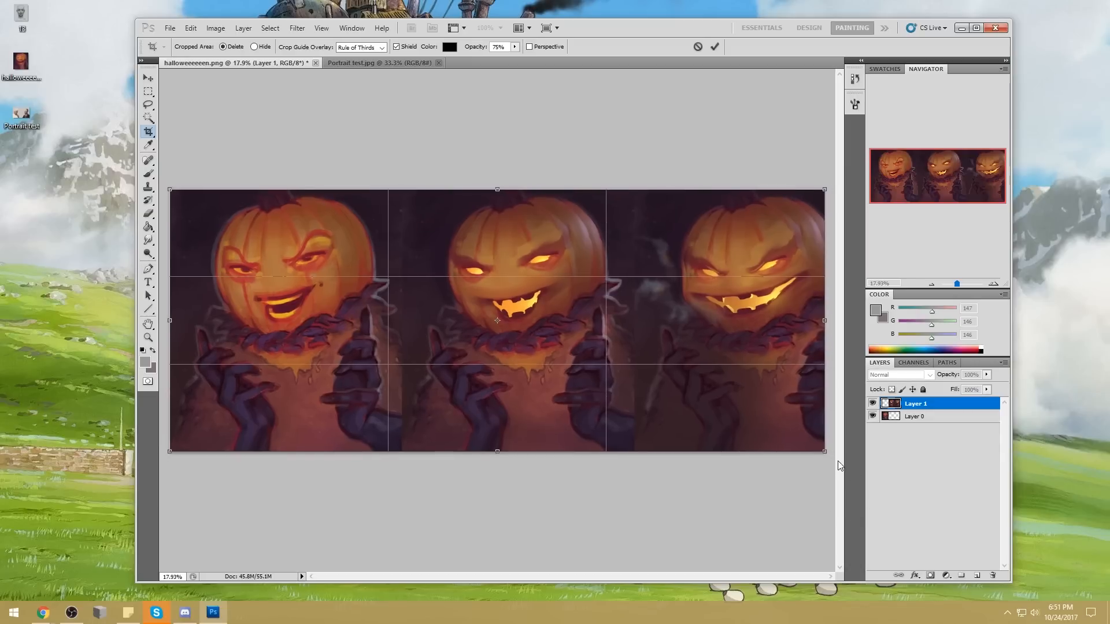
{"action": "key", "text": "ctrl+minus"}
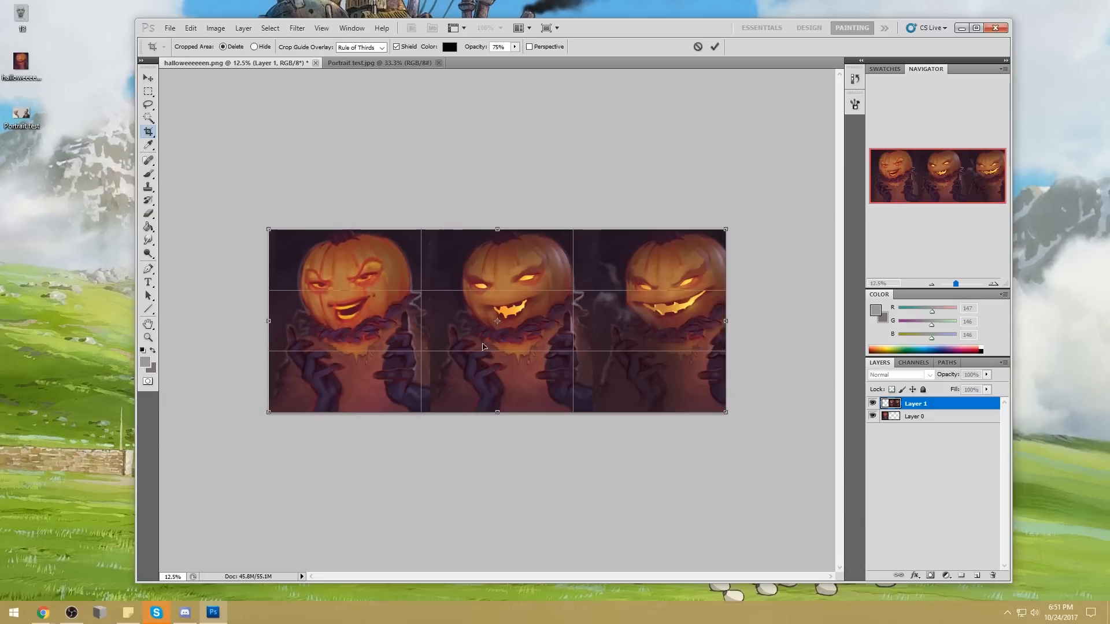
{"action": "left_click", "coordinate": [698, 47]}
{"action": "left_click_drag", "start_coordinate": [263, 216], "coordinate": [838, 510]}
{"action": "left_click_drag", "start_coordinate": [727, 321], "coordinate": [773, 321]}
{"action": "key", "text": "Return"}
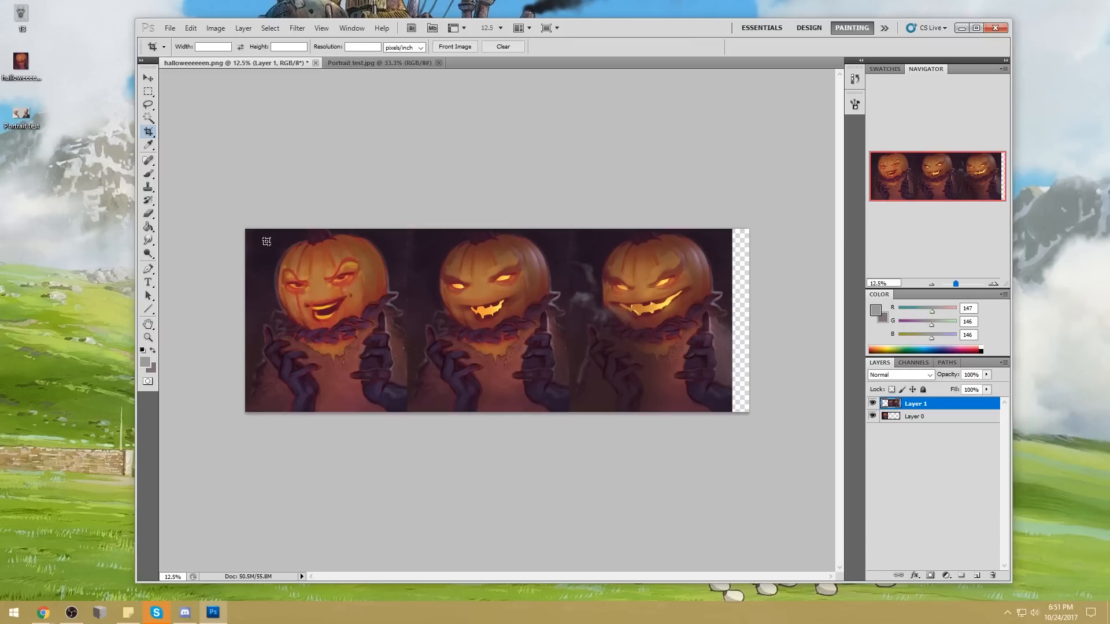
Step: Crop off the empty strip along the canvas's right edge and merge Layer 1 down into Layer 0
{"action": "left_click_drag", "start_coordinate": [246, 229], "coordinate": [743, 451]}
{"action": "key", "text": "Return"}
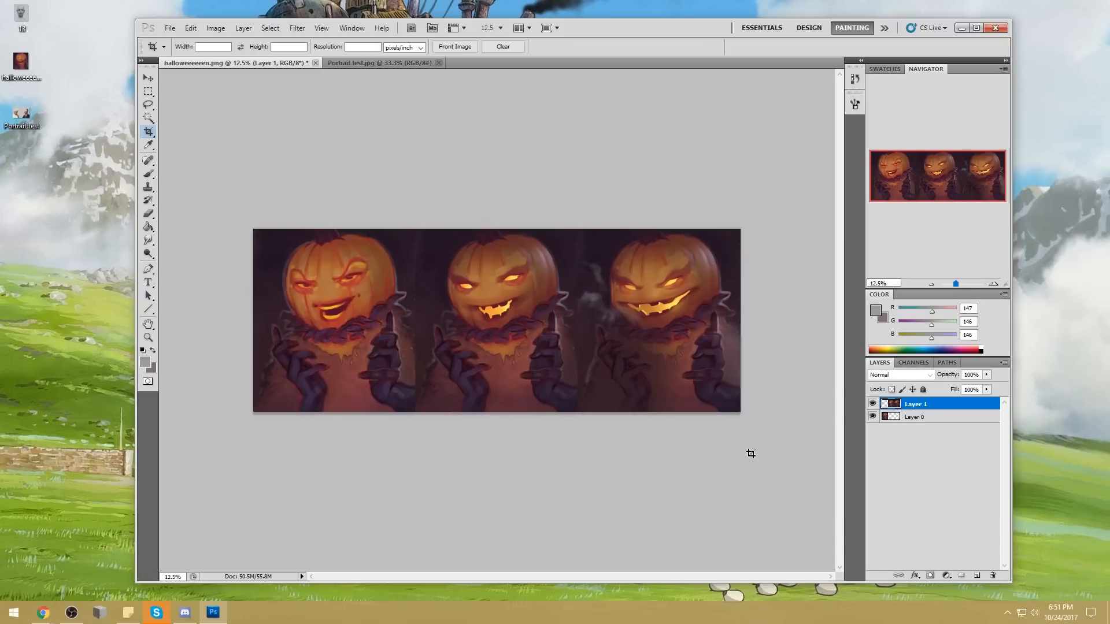
{"action": "right_click", "coordinate": [919, 407]}
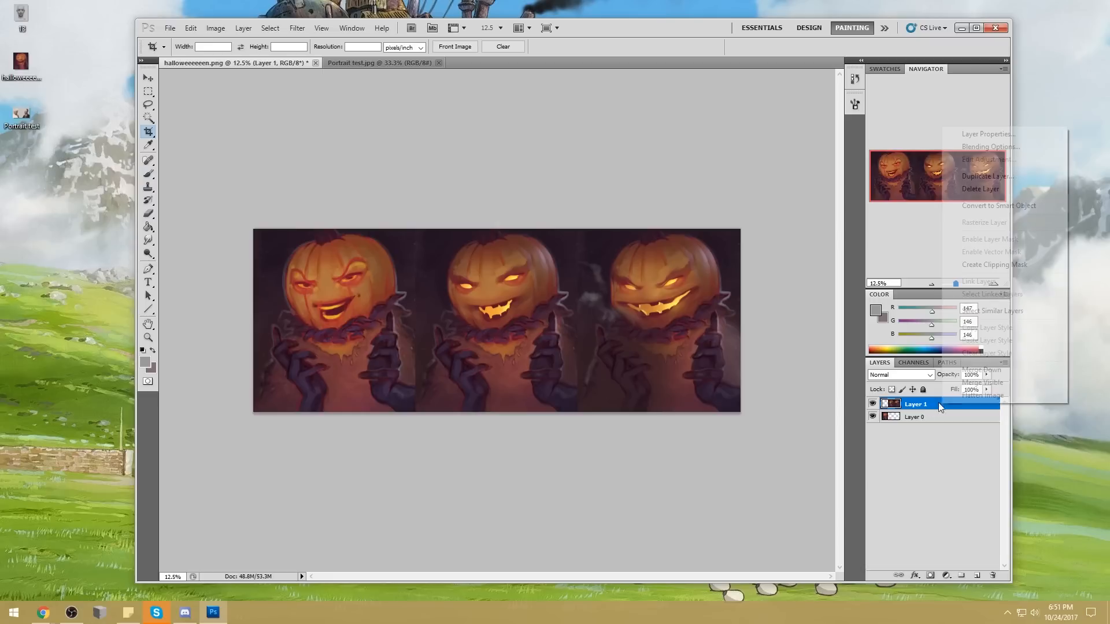
{"action": "left_click", "coordinate": [963, 367]}
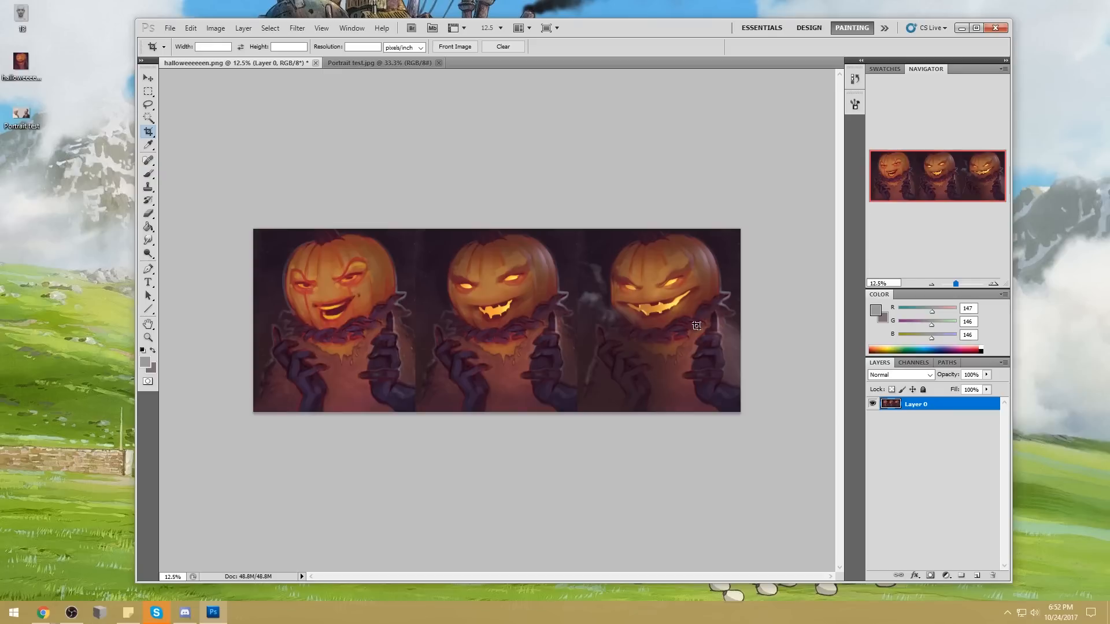
Step: Lasso two small nostrils above the third pumpkin's grin and paint them bright yellow at 100% brush opacity
{"action": "key", "text": "z"}
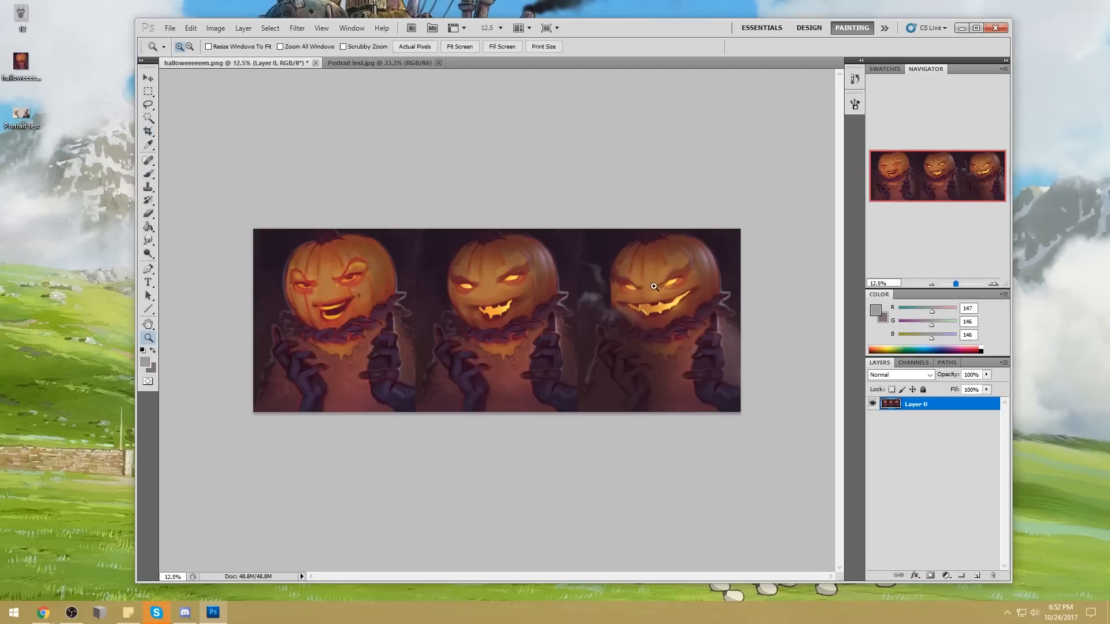
{"action": "left_click_drag", "start_coordinate": [708, 346], "coordinate": [707, 345]}
{"action": "key", "text": "l"}
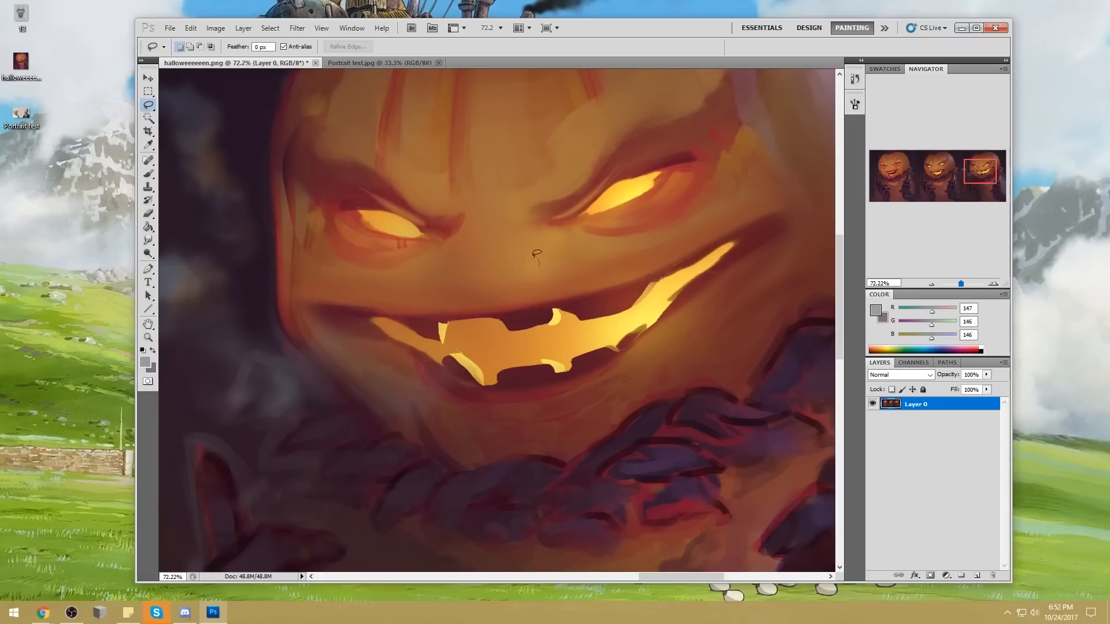
{"action": "left_click_drag", "start_coordinate": [537, 260], "coordinate": [493, 282]}
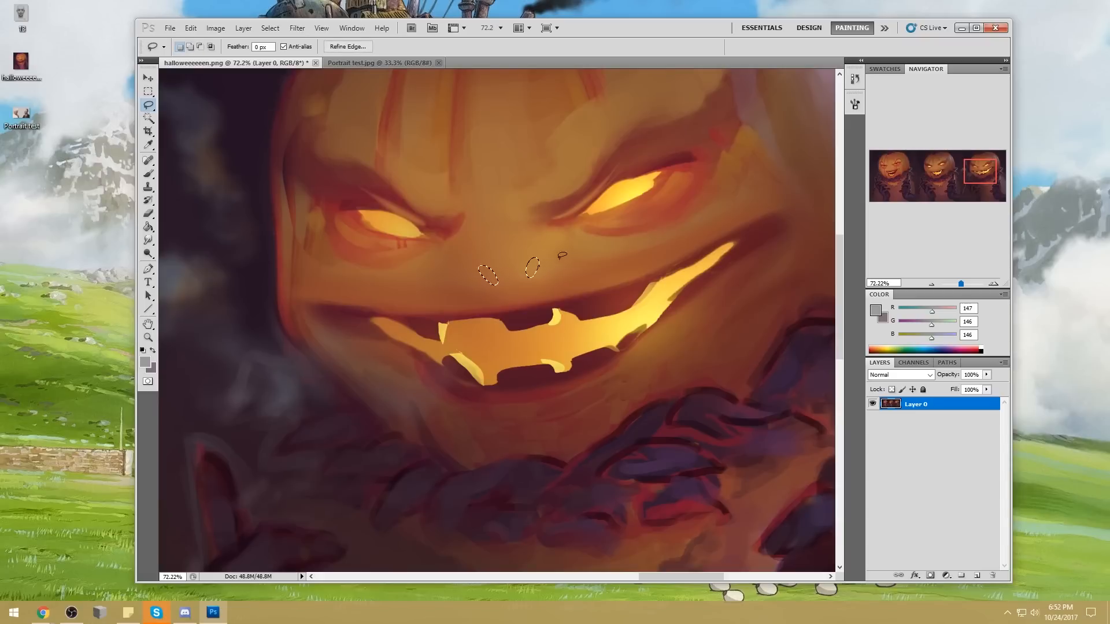
{"action": "key", "text": "b"}
{"action": "left_click", "coordinate": [564, 321], "text": "alt"}
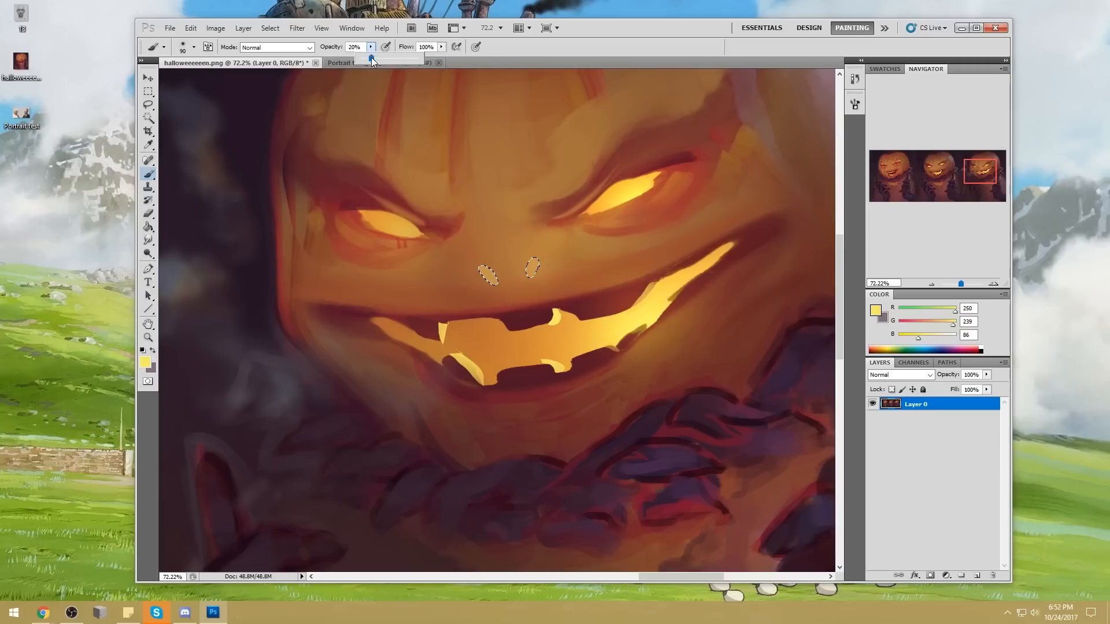
{"action": "key", "text": "0"}
{"action": "left_click_drag", "start_coordinate": [459, 250], "coordinate": [532, 269]}
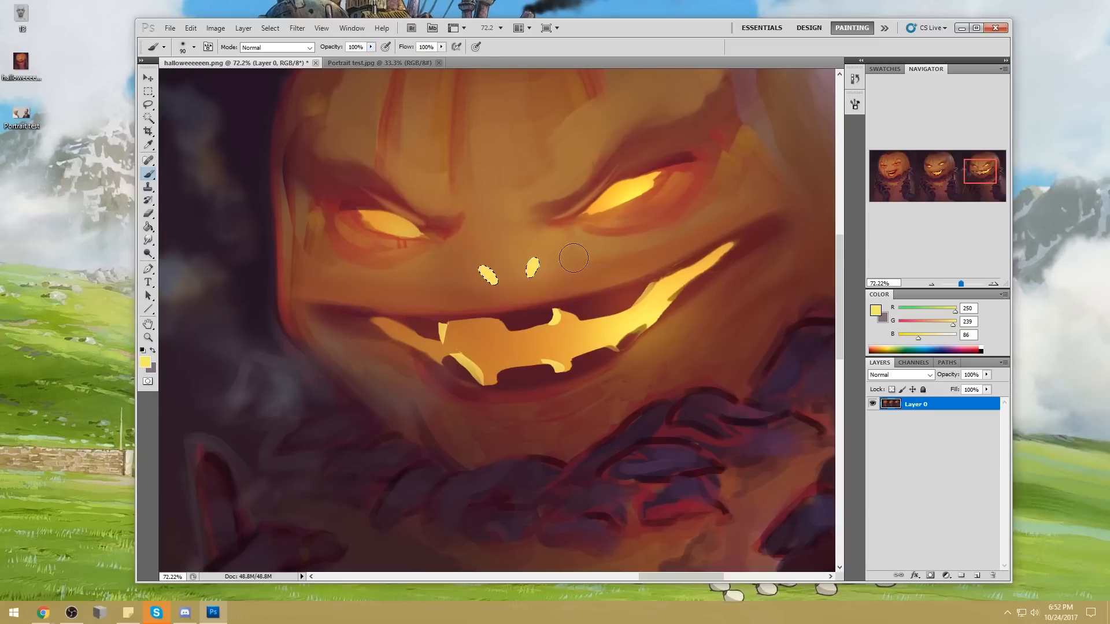
Step: Shade the edges of the two yellow nostrils with a much smaller brush in an orange sampled from the grin
{"action": "right_click", "coordinate": [523, 225]}
{"action": "left_click", "coordinate": [687, 382]}
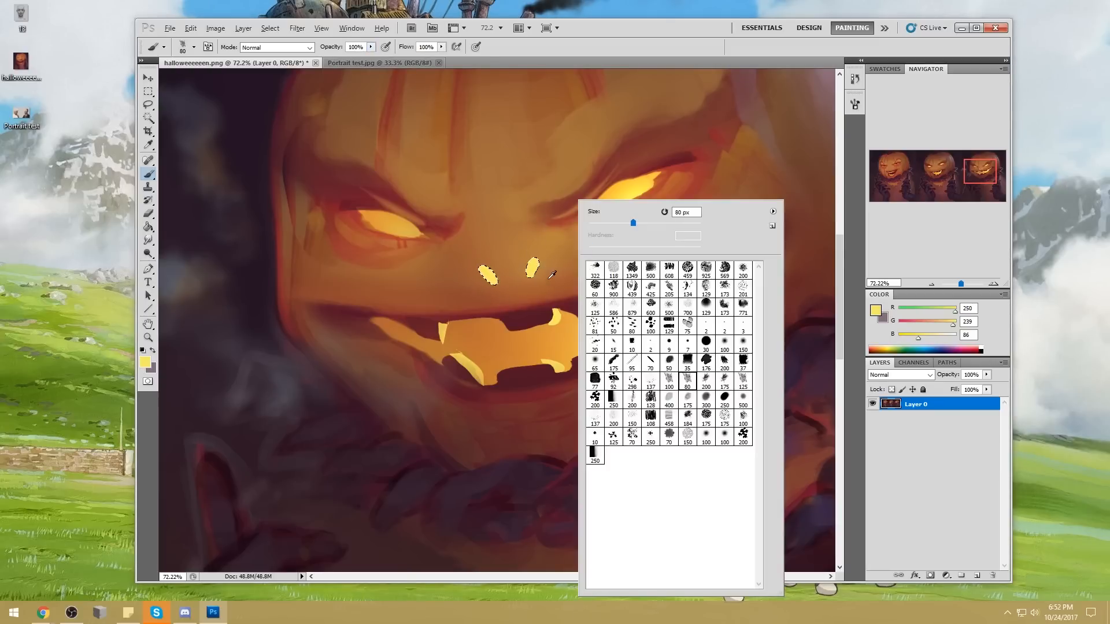
{"action": "key", "text": "bracketleft"}
{"action": "left_click", "coordinate": [460, 315], "text": "alt"}
{"action": "key", "text": "bracketleft"}
{"action": "key", "text": "bracketleft"}
{"action": "key", "text": "bracketleft"}
{"action": "key", "text": "bracketleft"}
{"action": "key", "text": "bracketleft"}
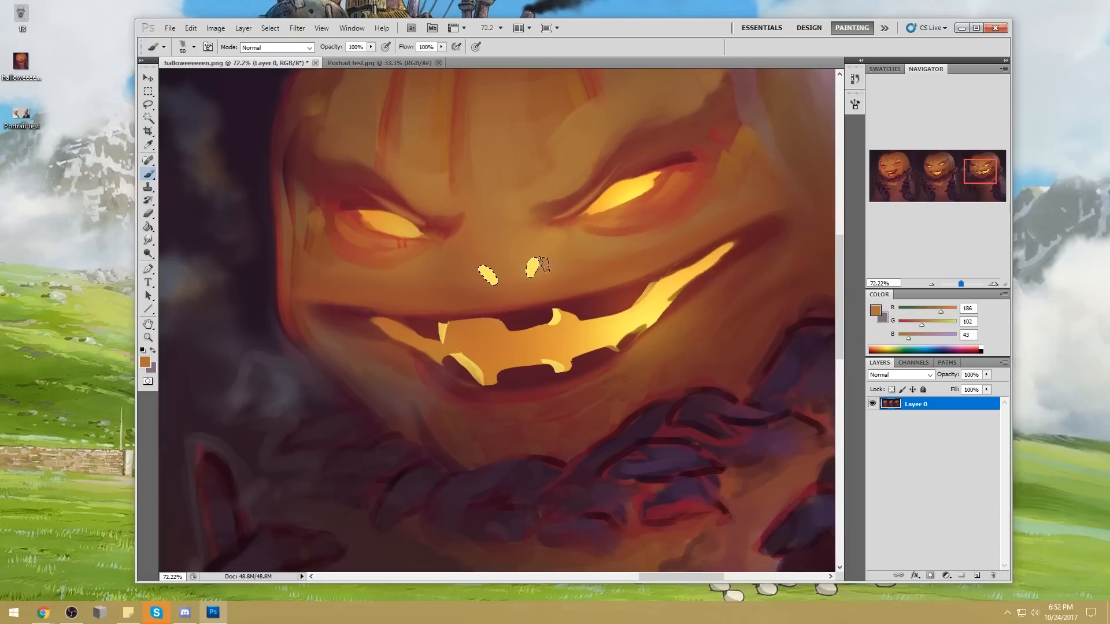
{"action": "left_click_drag", "start_coordinate": [484, 270], "coordinate": [490, 279]}
{"action": "key", "text": "ctrl+0"}
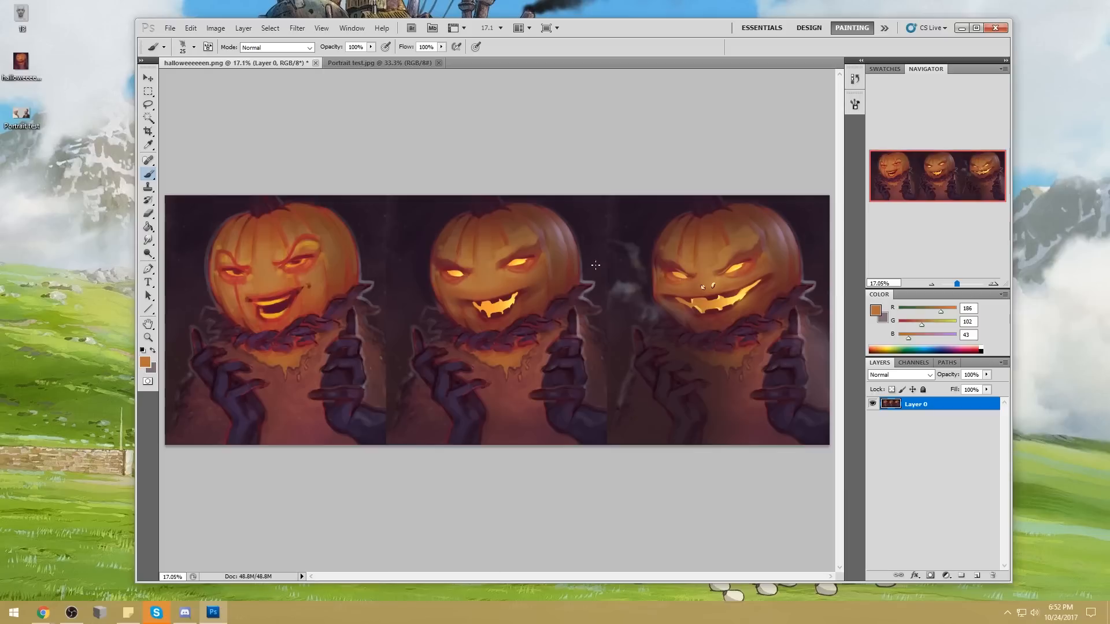
Step: Paint out the third pumpkin's nostrils and sample touch-up colours from its stem, face and dark surroundings
{"action": "left_click", "coordinate": [673, 198], "text": "alt"}
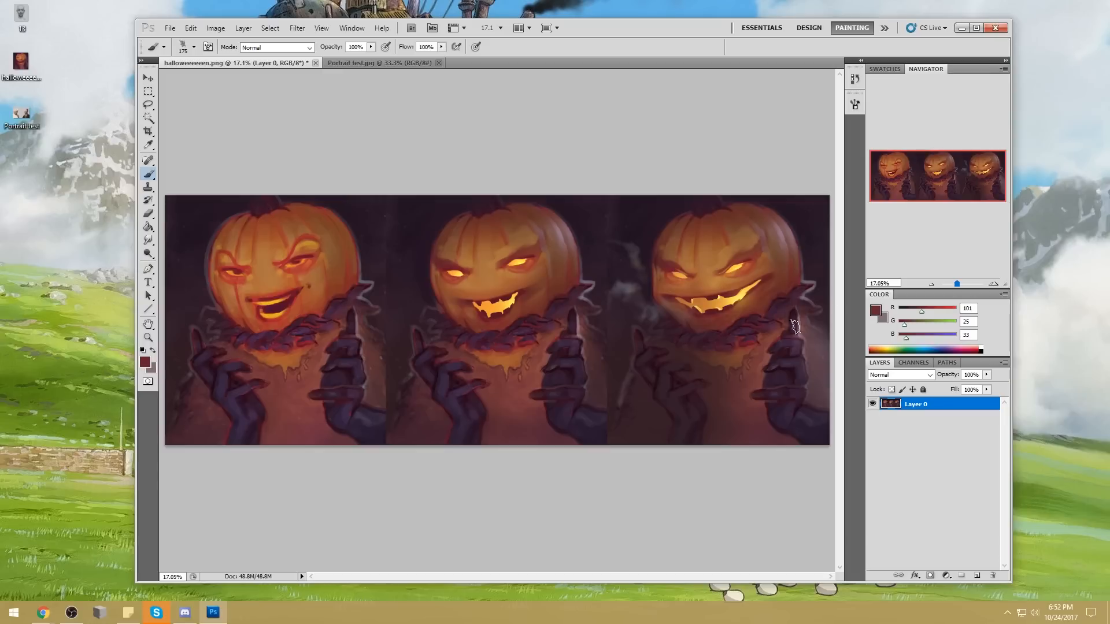
{"action": "left_click", "coordinate": [723, 282], "text": "alt"}
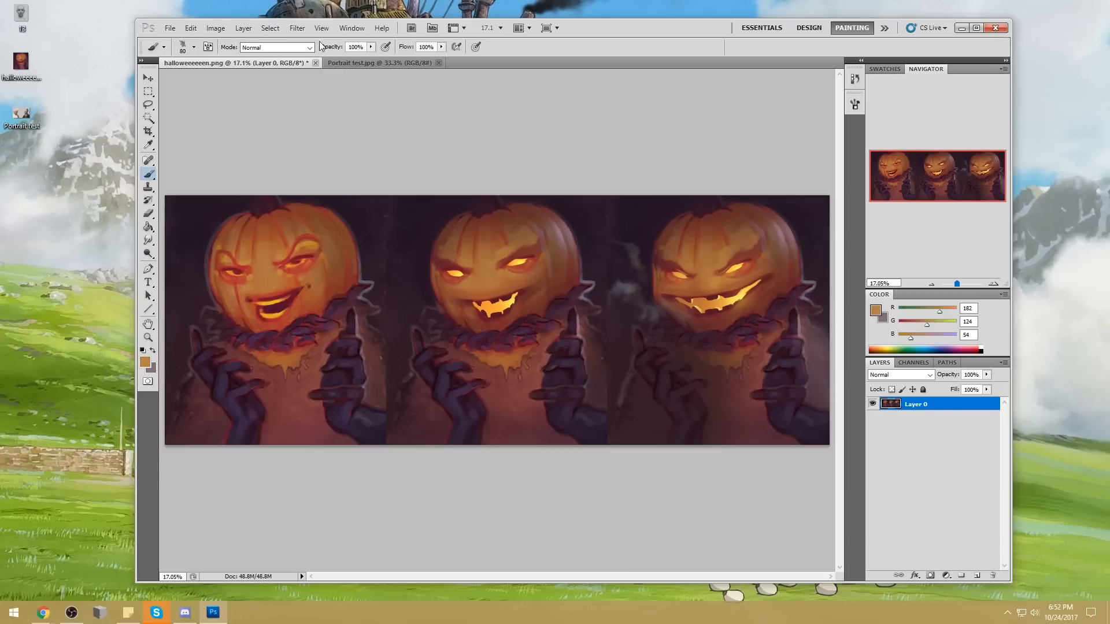
{"action": "left_click", "coordinate": [730, 258], "text": "alt"}
{"action": "left_click", "coordinate": [642, 287], "text": "alt"}
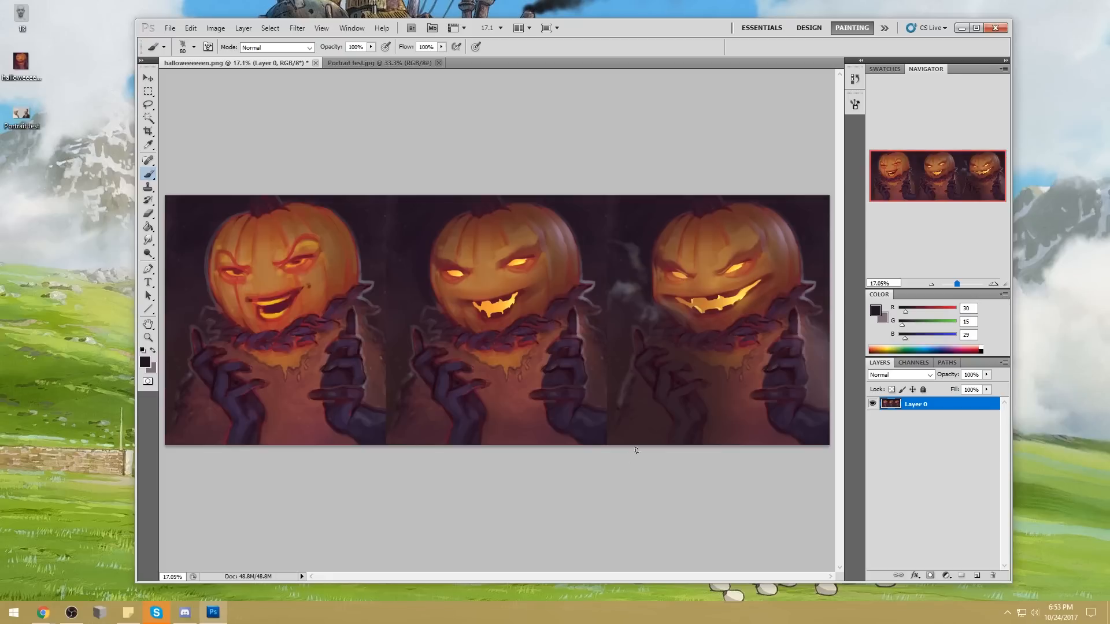
{"action": "left_click", "coordinate": [714, 317], "text": "alt"}
Step: Sketch an ellipse over the first face, a yellow triangle beside it and a box between the other pumpkins, undoing each shape
{"action": "left_click_drag", "start_coordinate": [266, 235], "coordinate": [254, 239]}
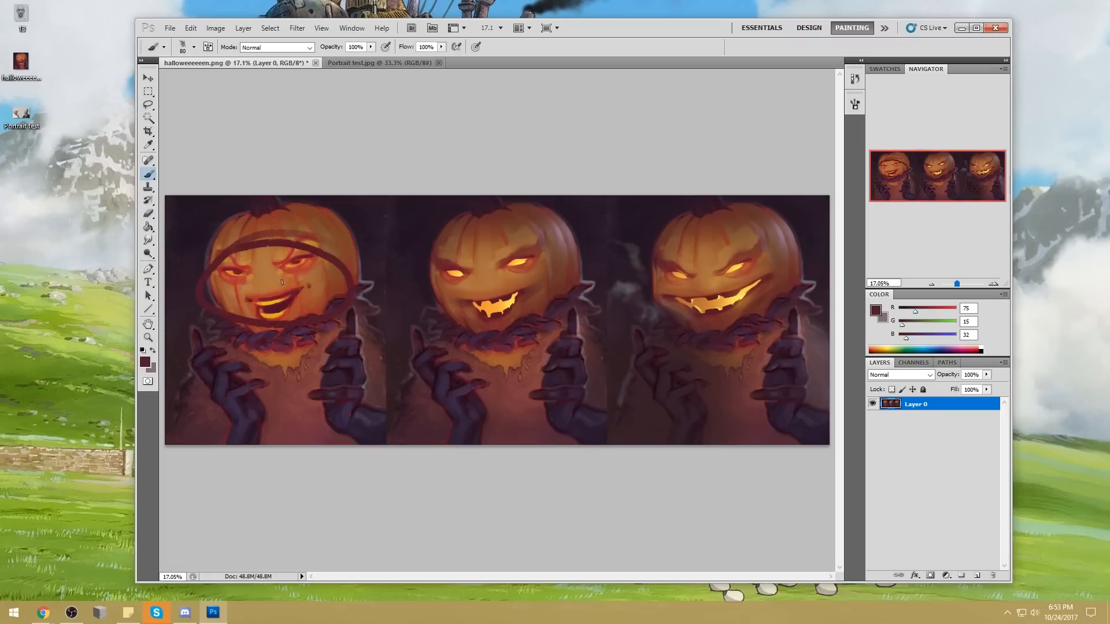
{"action": "key", "text": "ctrl+z"}
{"action": "left_click_drag", "start_coordinate": [376, 230], "coordinate": [339, 239]}
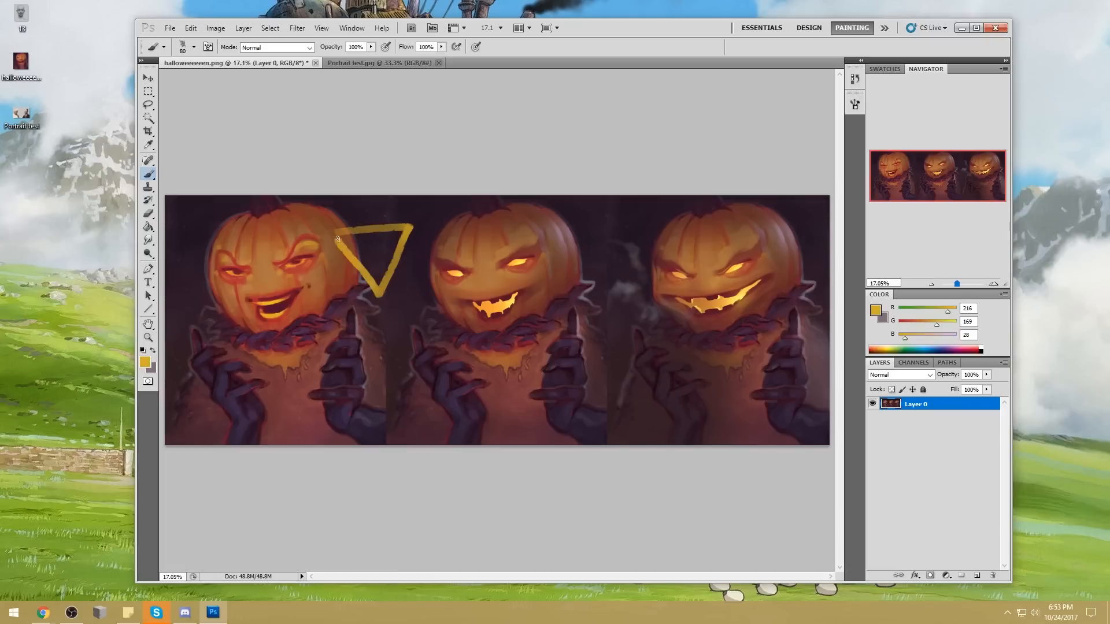
{"action": "key", "text": "ctrl+z"}
{"action": "mouse_move", "coordinate": [541, 230]}
{"action": "left_mouse_down"}
{"action": "mouse_move", "coordinate": [616, 221]}
{"action": "mouse_move", "coordinate": [648, 231]}
{"action": "mouse_move", "coordinate": [565, 261]}
{"action": "mouse_move", "coordinate": [532, 235]}
{"action": "mouse_move", "coordinate": [560, 263]}
{"action": "mouse_move", "coordinate": [608, 277]}
{"action": "mouse_move", "coordinate": [653, 243]}
{"action": "left_mouse_up"}
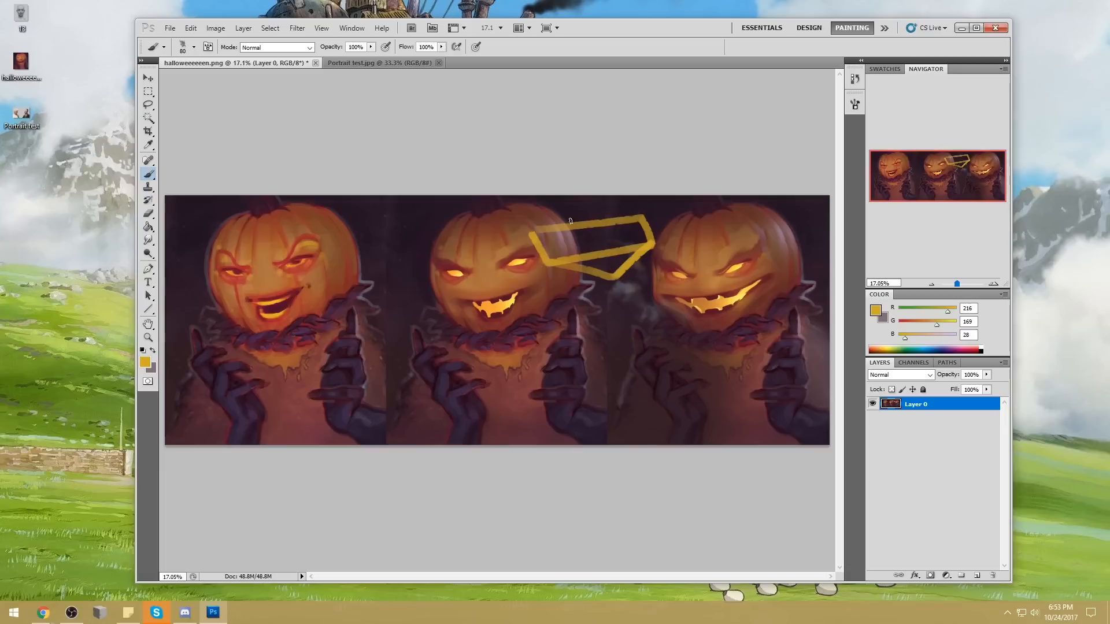
{"action": "key", "text": "ctrl+alt+z"}
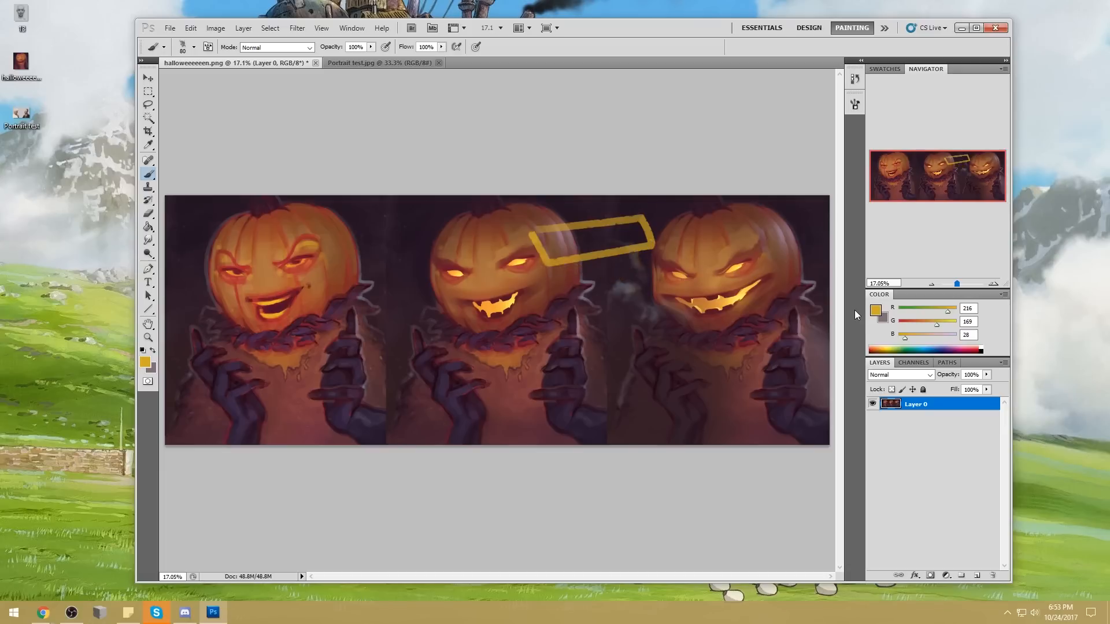
{"action": "key", "text": "ctrl+alt+z"}
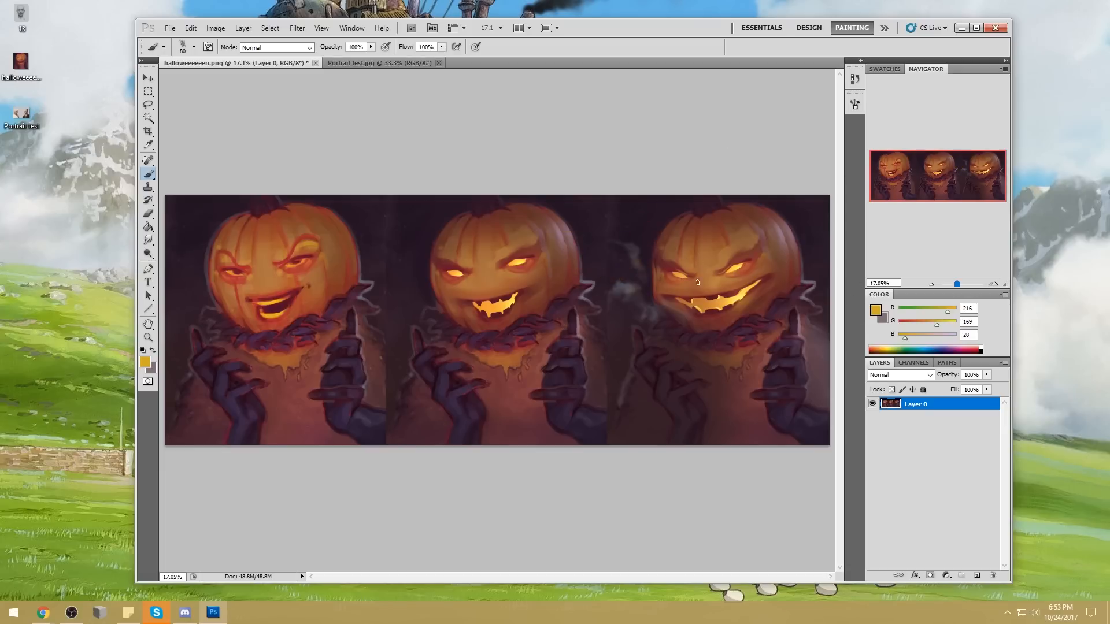
Step: Flatten the three-painting comparison into a single Background layer
{"action": "right_click", "coordinate": [934, 405]}
{"action": "left_click", "coordinate": [962, 396]}
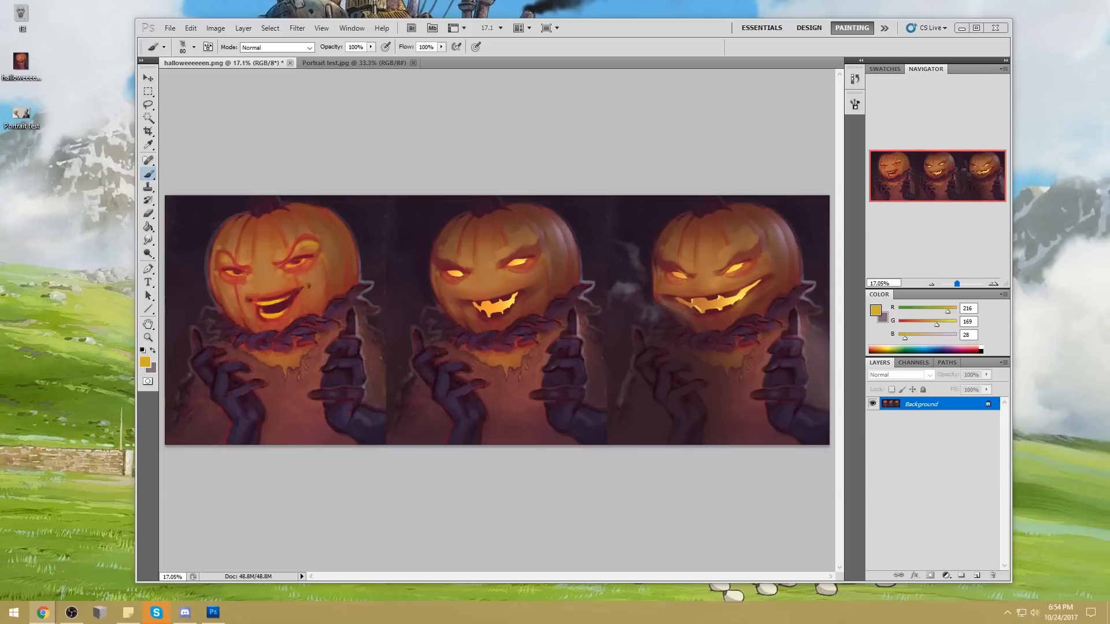
Step: Try brightening the third pumpkin's right mouth corner and chin with the Dodge tool on Highlights at 50% exposure
{"action": "left_click", "coordinate": [153, 253]}
{"action": "key", "text": "bracketright"}
{"action": "key", "text": "bracketright"}
{"action": "key", "text": "bracketright"}
{"action": "mouse_move", "coordinate": [783, 278]}
{"action": "left_mouse_down"}
{"action": "mouse_move", "coordinate": [772, 301]}
{"action": "mouse_move", "coordinate": [779, 260]}
{"action": "mouse_move", "coordinate": [783, 288]}
{"action": "mouse_move", "coordinate": [783, 267]}
{"action": "mouse_move", "coordinate": [820, 268]}
{"action": "mouse_move", "coordinate": [790, 279]}
{"action": "left_mouse_up"}
{"action": "key", "text": "bracketleft"}
{"action": "key", "text": "bracketleft"}
{"action": "key", "text": "bracketleft"}
{"action": "key", "text": "bracketright"}
{"action": "key", "text": "bracketright"}
{"action": "mouse_move", "coordinate": [691, 329]}
{"action": "left_mouse_down"}
{"action": "mouse_move", "coordinate": [755, 309]}
{"action": "mouse_move", "coordinate": [727, 322]}
{"action": "left_mouse_up"}
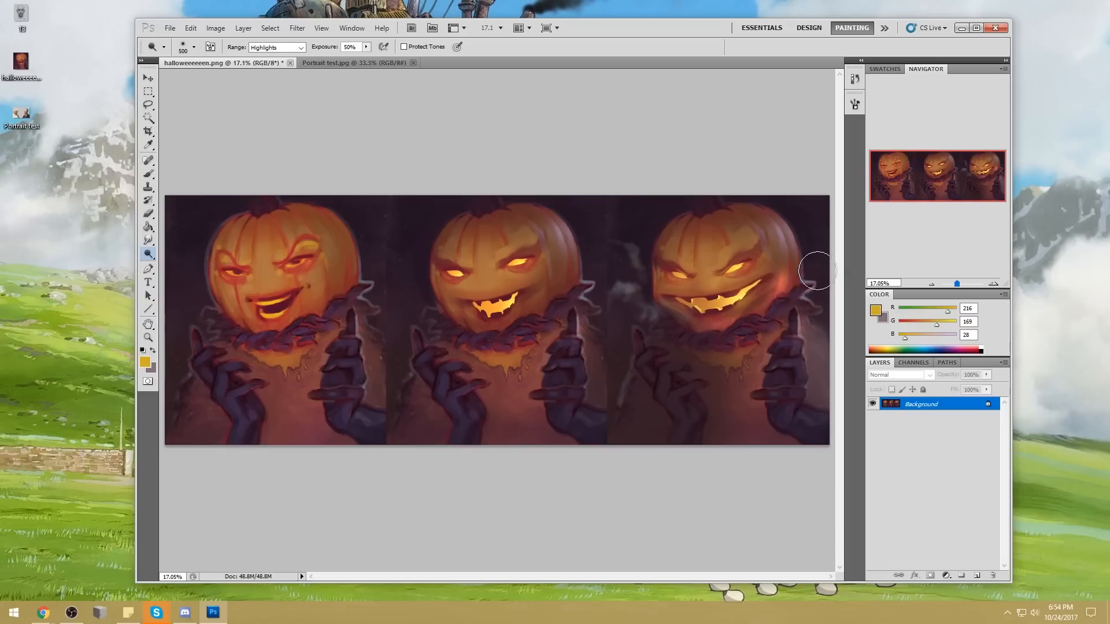
Step: Undo the dodge strokes on the third pumpkin and show the document's history
{"action": "key", "text": "ctrl+alt+z"}
{"action": "key", "text": "ctrl+alt+z"}
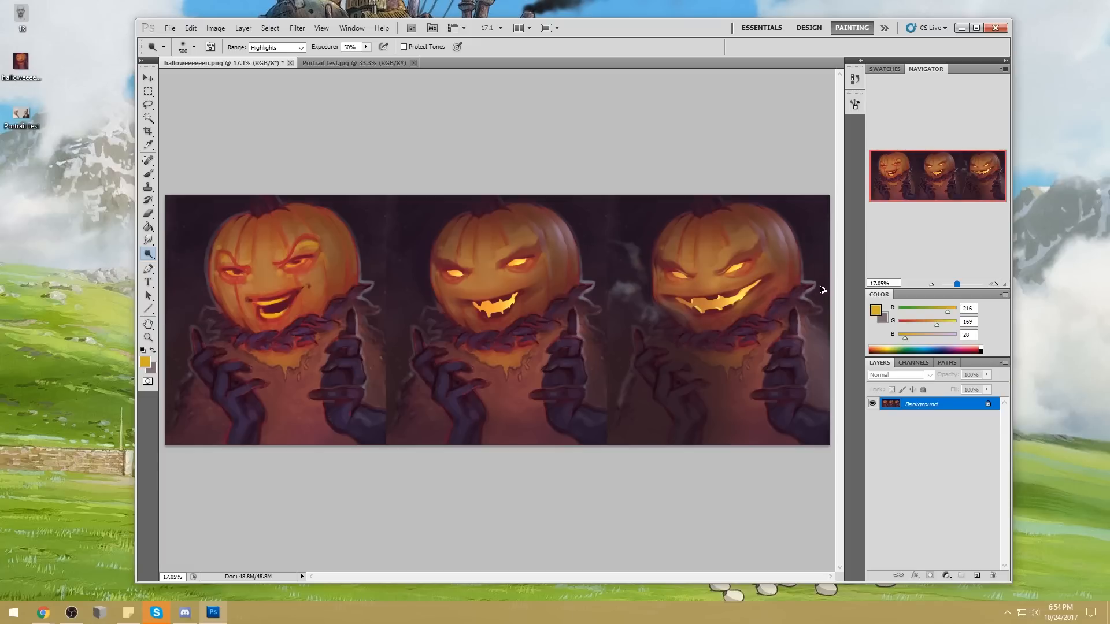
{"action": "key", "text": "ctrl+alt+z"}
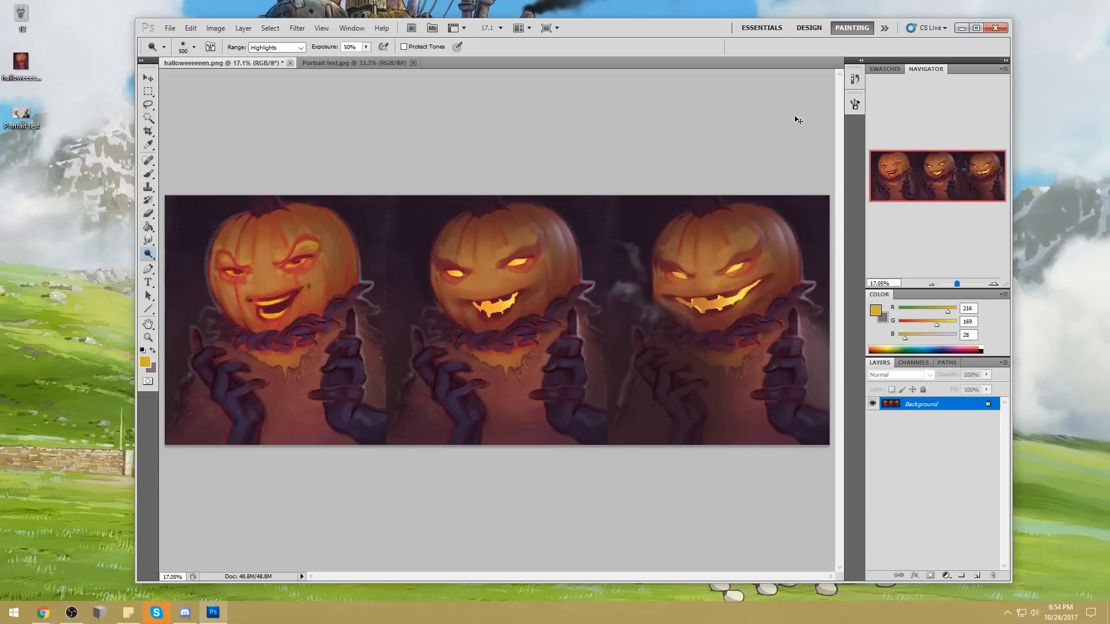
{"action": "left_click", "coordinate": [855, 78]}
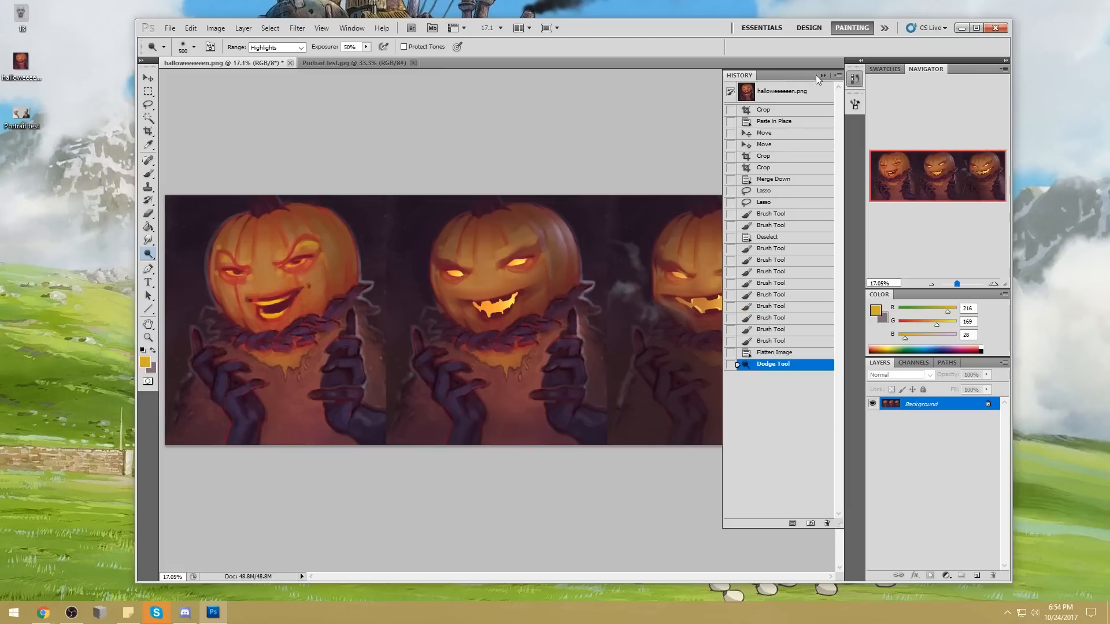
Step: Paint over both eyeballs of the white-haired man's portrait with brown skin tones sampled around each eye
{"action": "left_click", "coordinate": [822, 76]}
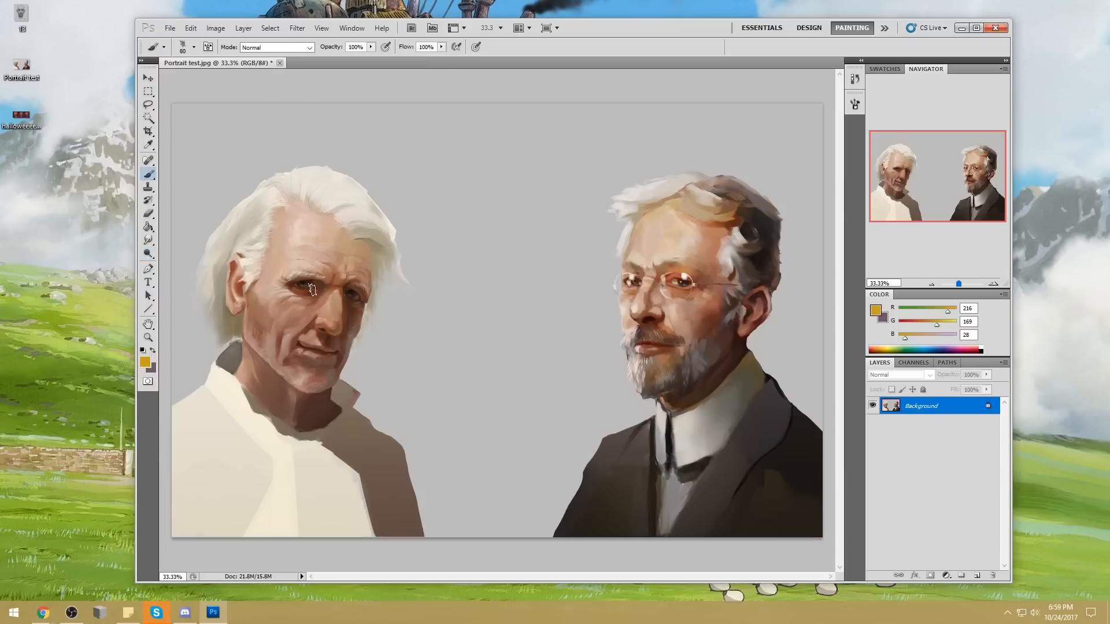
{"action": "key", "text": "z"}
{"action": "left_click", "coordinate": [353, 263]}
{"action": "key", "text": "b"}
{"action": "key", "text": "x"}
{"action": "left_click", "coordinate": [356, 266], "text": "alt"}
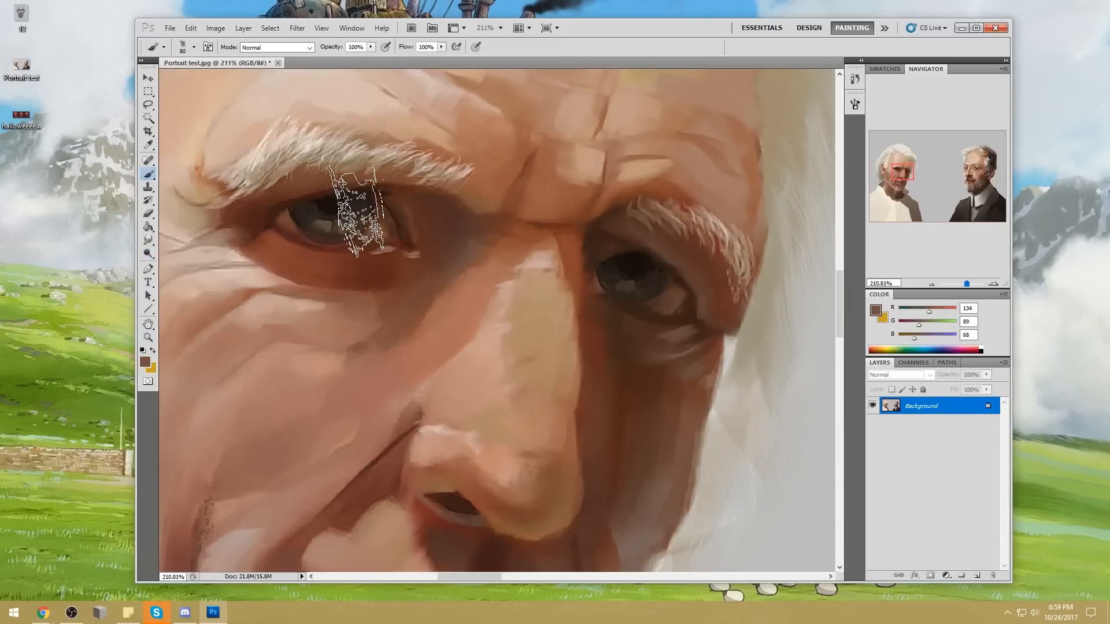
{"action": "key", "text": "bracketleft"}
{"action": "key", "text": "bracketleft"}
{"action": "mouse_move", "coordinate": [370, 217]}
{"action": "left_mouse_down"}
{"action": "mouse_move", "coordinate": [323, 226]}
{"action": "mouse_move", "coordinate": [358, 208]}
{"action": "mouse_move", "coordinate": [279, 220]}
{"action": "mouse_move", "coordinate": [338, 226]}
{"action": "mouse_move", "coordinate": [358, 215]}
{"action": "left_mouse_up"}
{"action": "left_click", "coordinate": [677, 296], "text": "alt"}
{"action": "mouse_move", "coordinate": [674, 292]}
{"action": "left_mouse_down"}
{"action": "mouse_move", "coordinate": [615, 282]}
{"action": "mouse_move", "coordinate": [632, 287]}
{"action": "mouse_move", "coordinate": [646, 274]}
{"action": "mouse_move", "coordinate": [608, 276]}
{"action": "mouse_move", "coordinate": [611, 284]}
{"action": "mouse_move", "coordinate": [629, 270]}
{"action": "mouse_move", "coordinate": [624, 283]}
{"action": "mouse_move", "coordinate": [642, 279]}
{"action": "mouse_move", "coordinate": [604, 283]}
{"action": "left_mouse_up"}
Step: Paint round dark irises on both of the white-haired man's eyes with a smaller brush in a sampled near-black brown (R 40, G 21, B 14)
{"action": "key", "text": "bracketleft"}
{"action": "key", "text": "bracketleft"}
{"action": "left_click", "coordinate": [379, 193], "text": "alt"}
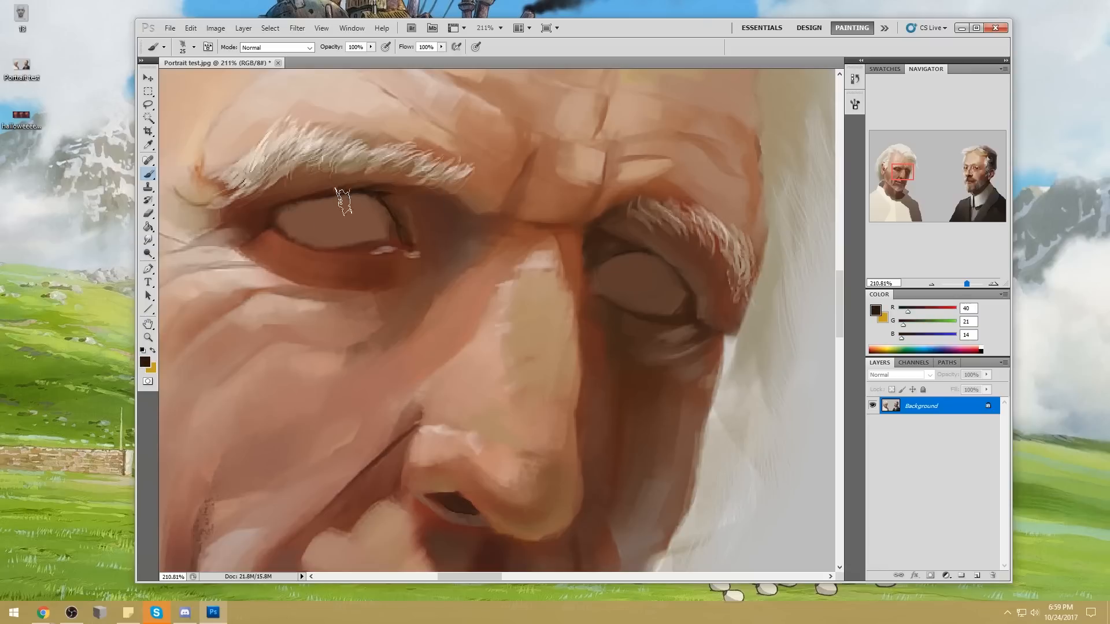
{"action": "key", "text": "bracketleft"}
{"action": "mouse_move", "coordinate": [307, 202]}
{"action": "left_mouse_down"}
{"action": "mouse_move", "coordinate": [360, 198]}
{"action": "mouse_move", "coordinate": [353, 209]}
{"action": "left_mouse_up"}
{"action": "key", "text": "ctrl+0"}
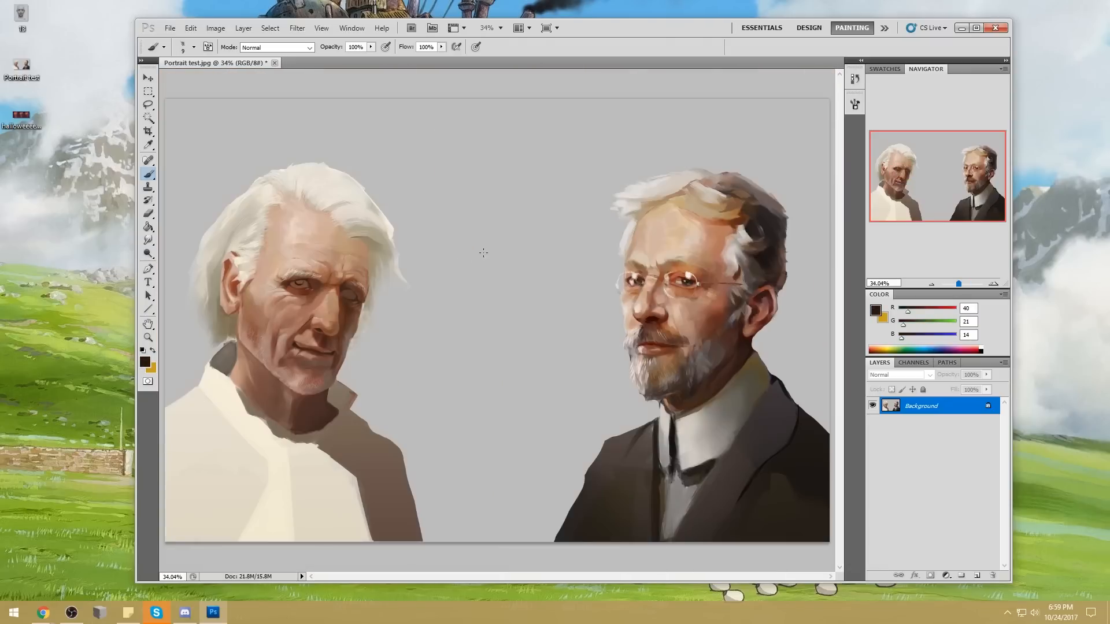
{"action": "left_click_drag", "start_coordinate": [302, 296], "coordinate": [364, 289]}
{"action": "key", "text": "bracketright"}
{"action": "key", "text": "bracketright"}
{"action": "mouse_move", "coordinate": [294, 226]}
{"action": "left_mouse_down"}
{"action": "mouse_move", "coordinate": [283, 225]}
{"action": "mouse_move", "coordinate": [298, 225]}
{"action": "left_mouse_up"}
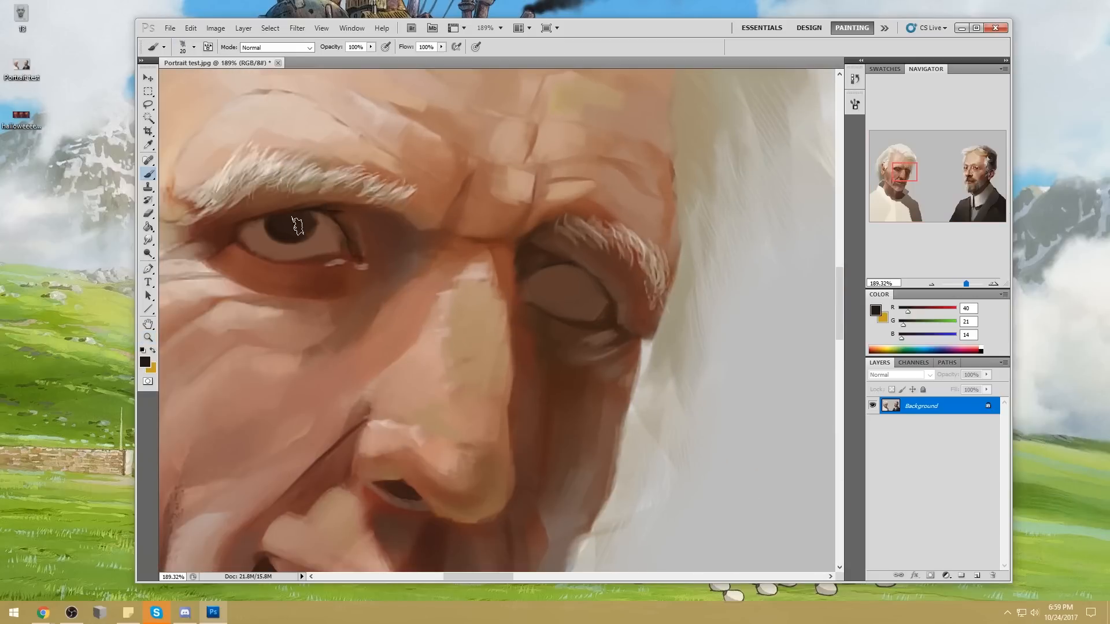
{"action": "key", "text": "bracketleft"}
{"action": "left_click_drag", "start_coordinate": [557, 277], "coordinate": [575, 269]}
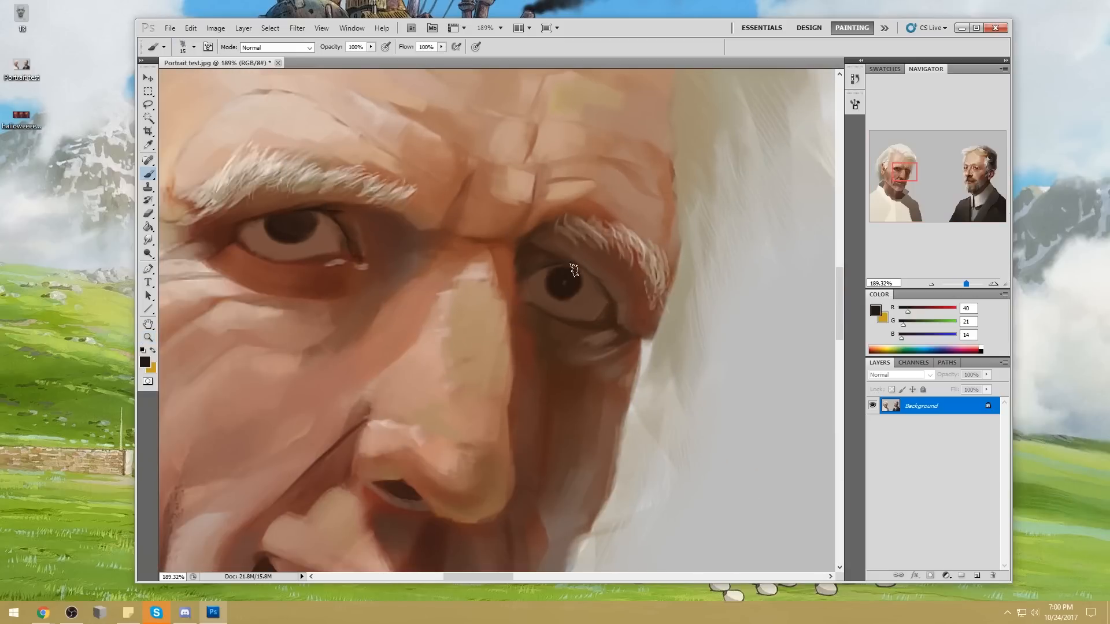
Step: Copy the whole repainted canvas and paste it in place as a new layer over the document's original Portrait test.jpg history snapshot
{"action": "key", "text": "ctrl+alt+z"}
{"action": "key", "text": "ctrl+alt+z"}
{"action": "key", "text": "ctrl+0"}
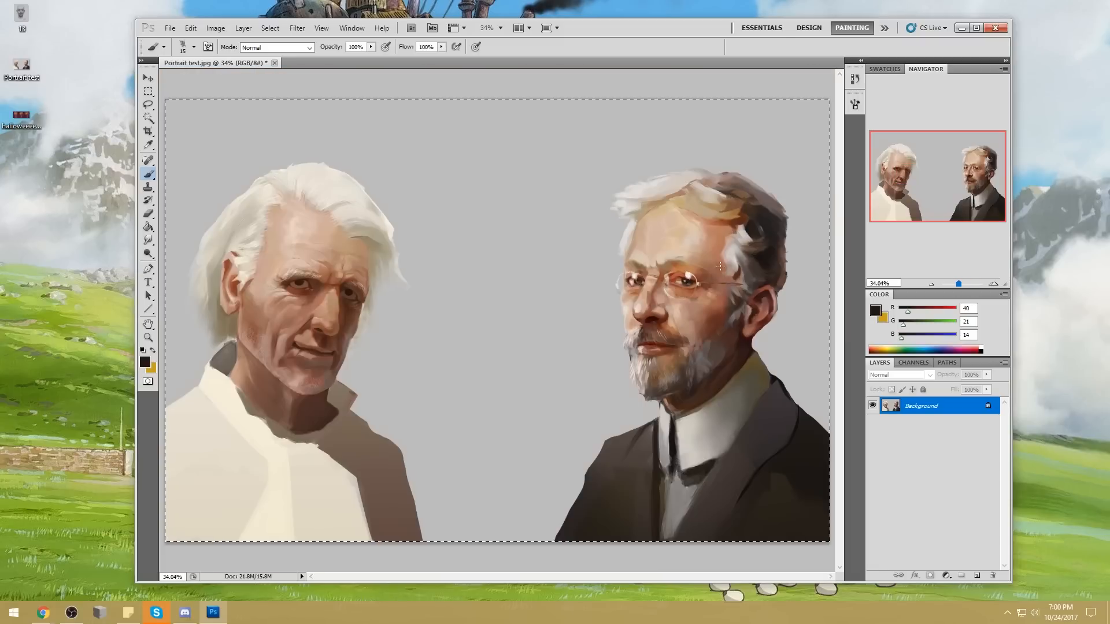
{"action": "left_click", "coordinate": [853, 104]}
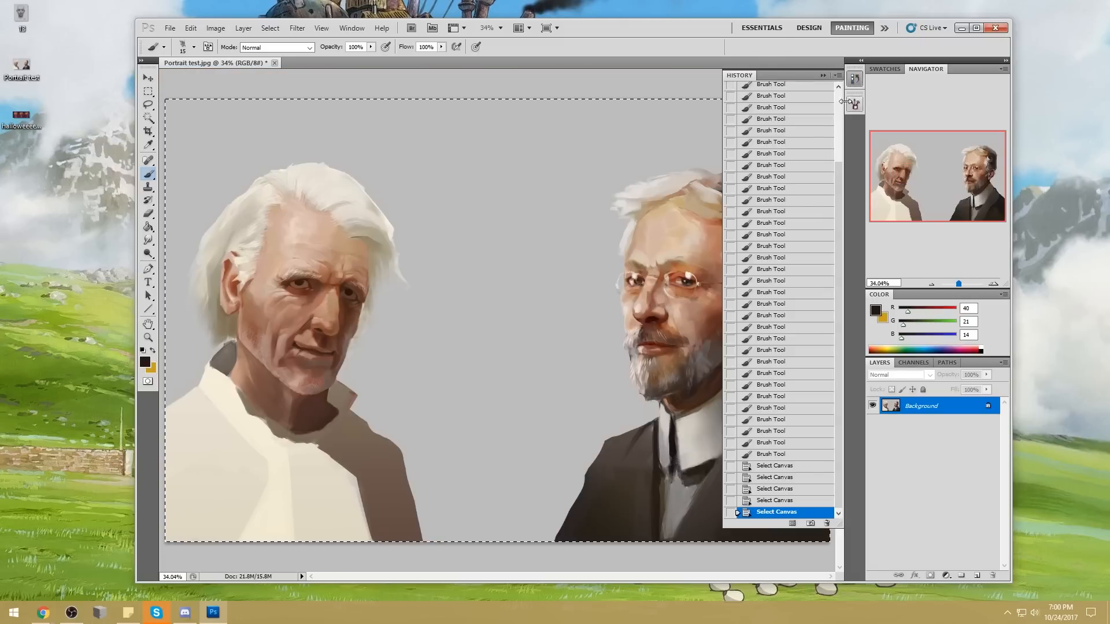
{"action": "scroll", "coordinate": [789, 116], "scroll_direction": "up", "scroll_amount": 5}
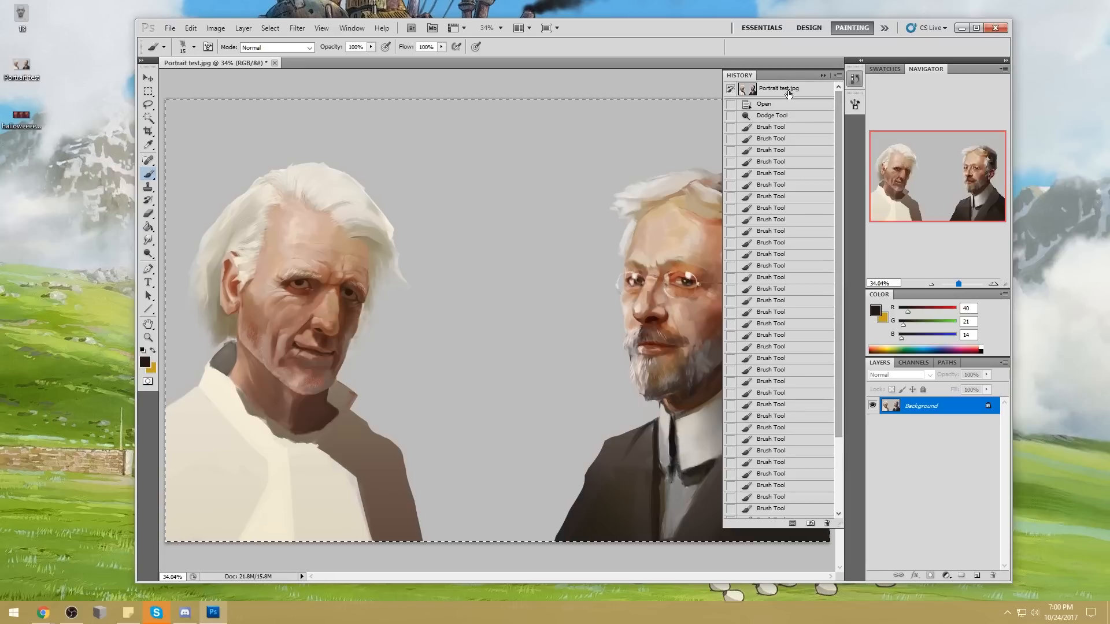
{"action": "left_click", "coordinate": [789, 92]}
{"action": "key", "text": "ctrl+shift+v"}
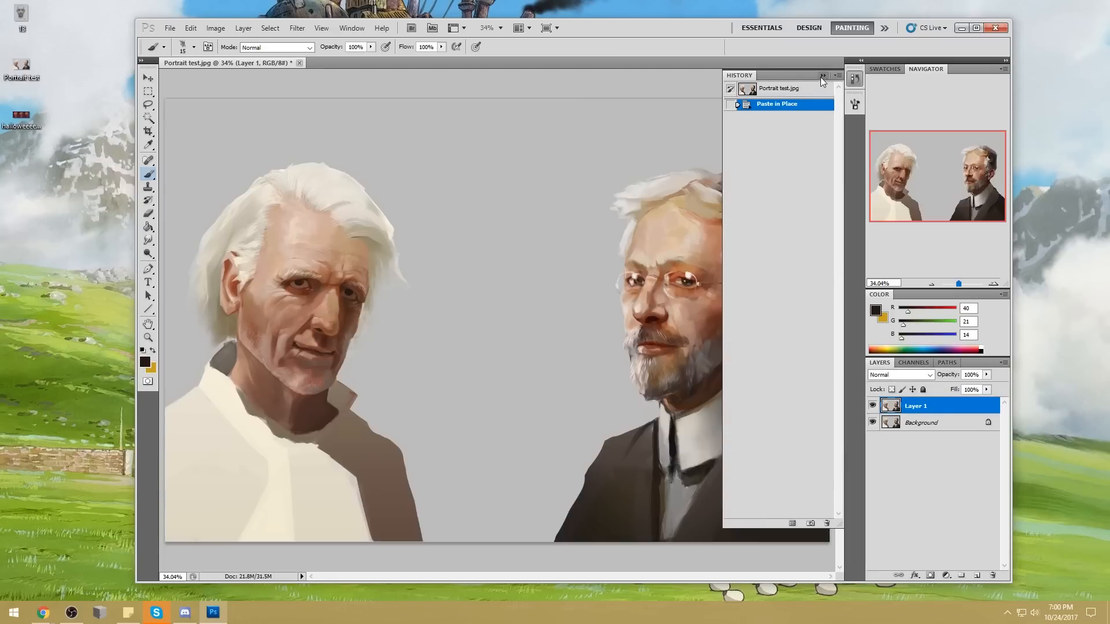
Step: Compare the white-haired man's repainted eyes with the original by toggling Layer 1's visibility
{"action": "left_click", "coordinate": [822, 76]}
{"action": "key", "text": "z"}
{"action": "left_click_drag", "start_coordinate": [240, 247], "coordinate": [396, 354]}
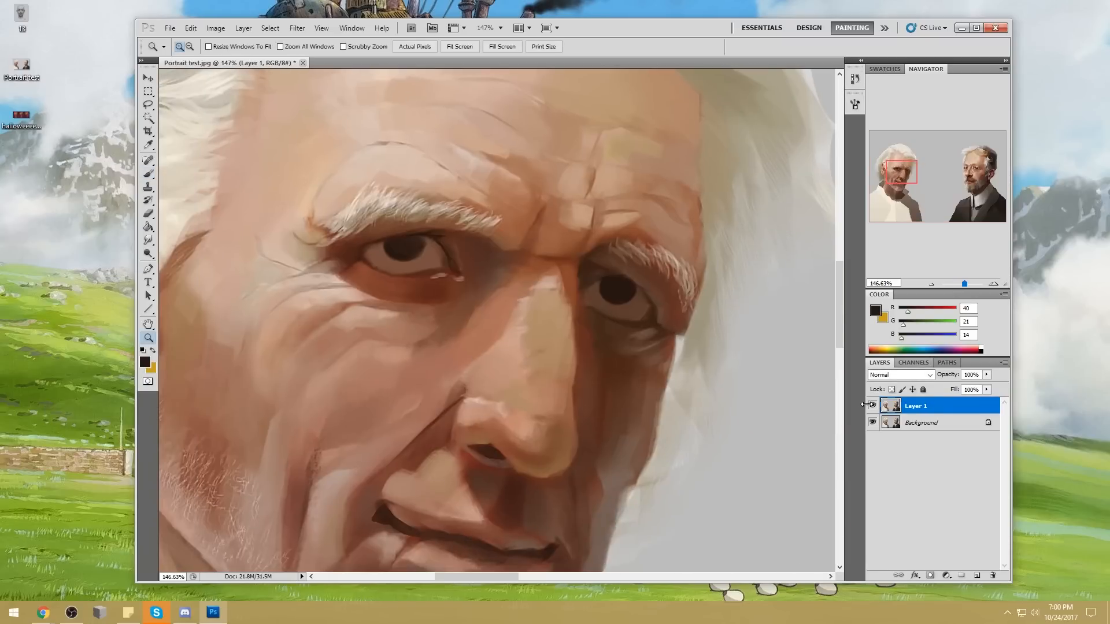
{"action": "left_click", "coordinate": [872, 405]}
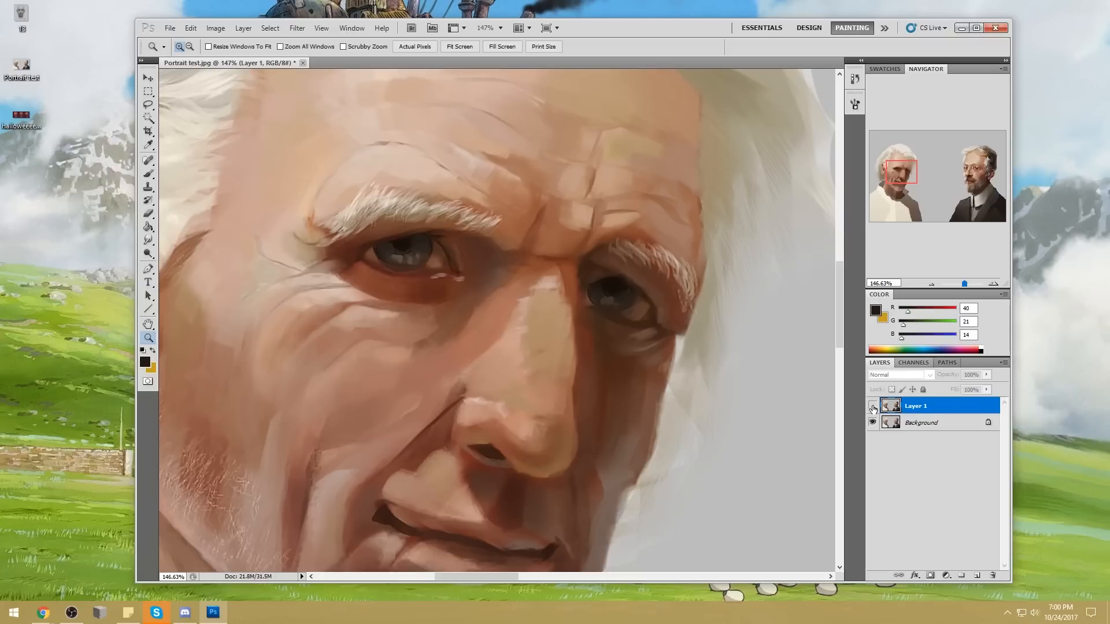
{"action": "left_click", "coordinate": [872, 406]}
{"action": "left_click", "coordinate": [872, 407]}
{"action": "left_click", "coordinate": [872, 407]}
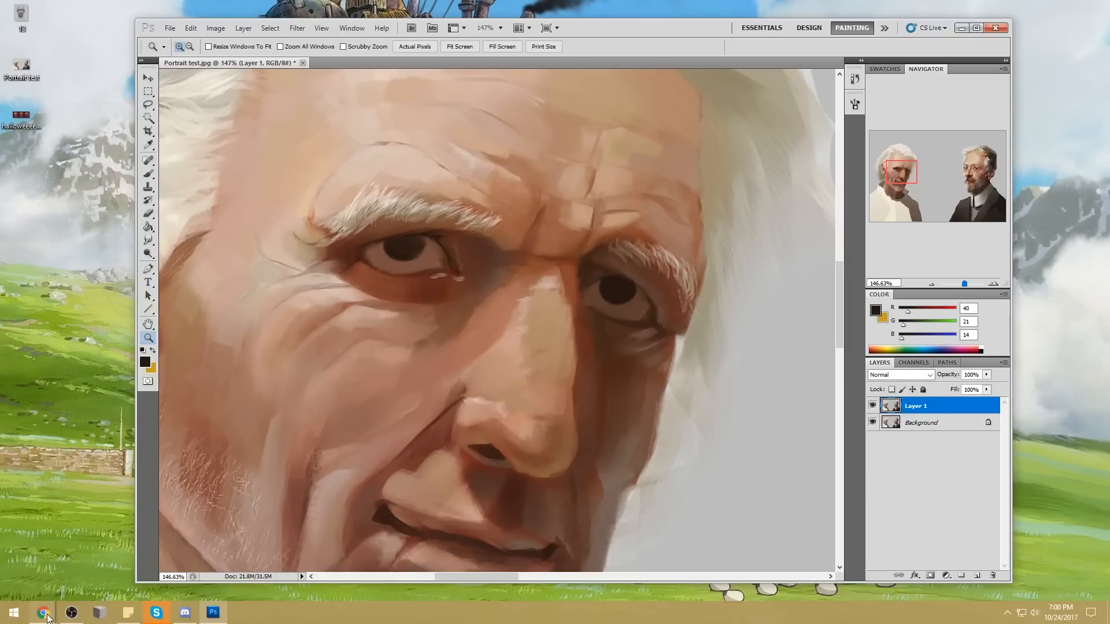
Step: Switch to a new Chrome window and search Google Images for "west world black man"
{"action": "right_click", "coordinate": [46, 613]}
{"action": "left_click", "coordinate": [62, 503]}
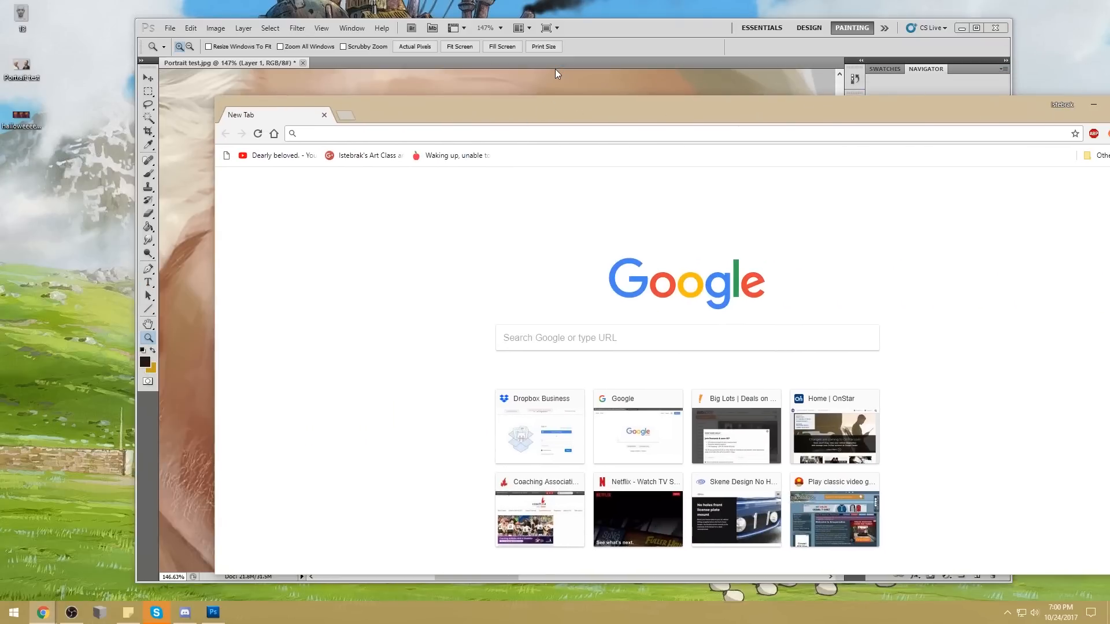
{"action": "type", "text": "west world black man"}
{"action": "key", "text": "Return"}
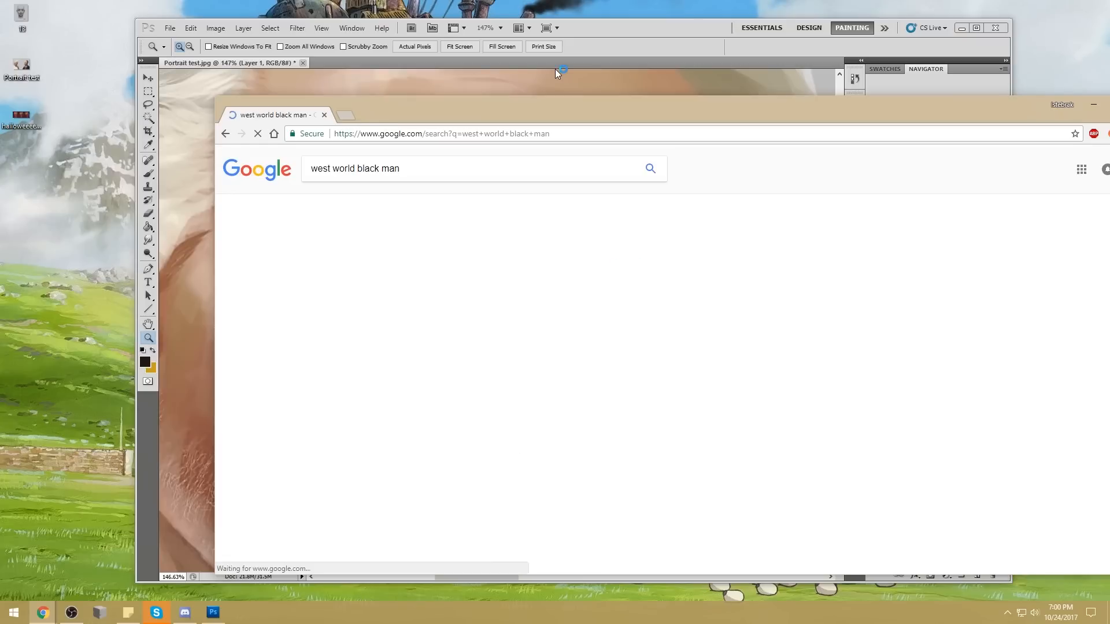
{"action": "left_click", "coordinate": [393, 203]}
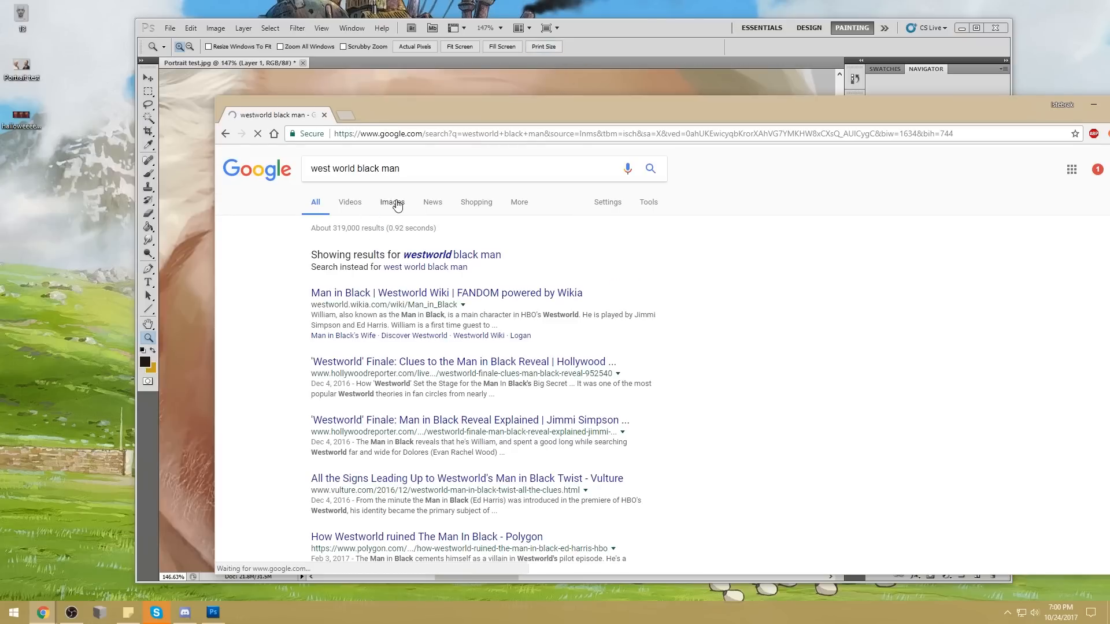
{"action": "left_click_drag", "start_coordinate": [448, 99], "coordinate": [320, 76]}
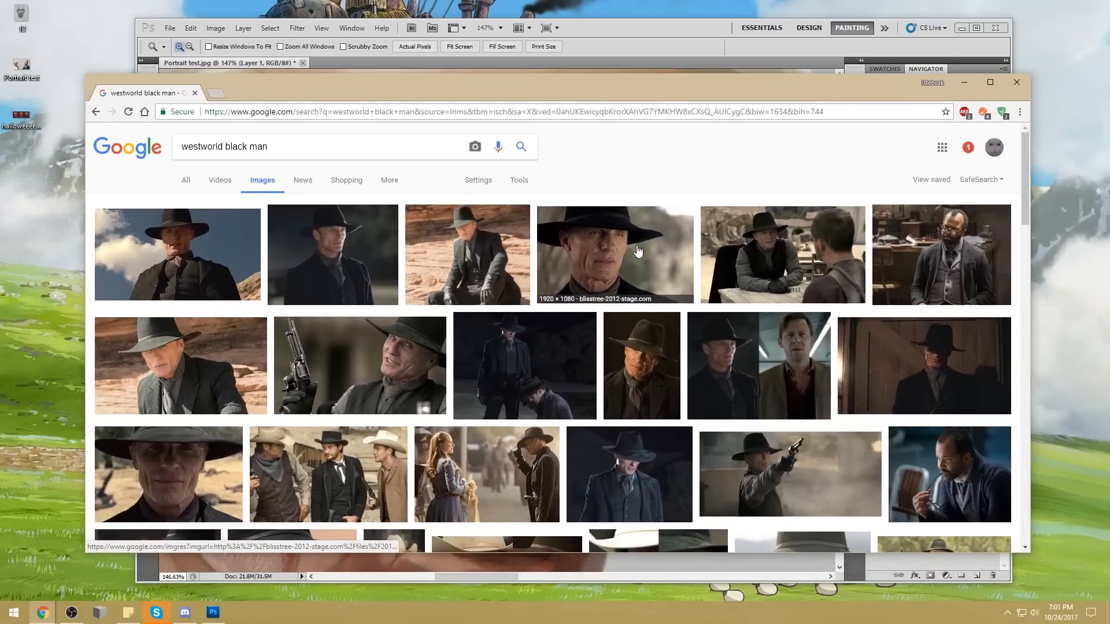
Step: Examine close-up photos of the black-hatted Westworld character's eyes in the image results, and close that browser window
{"action": "left_click", "coordinate": [638, 251]}
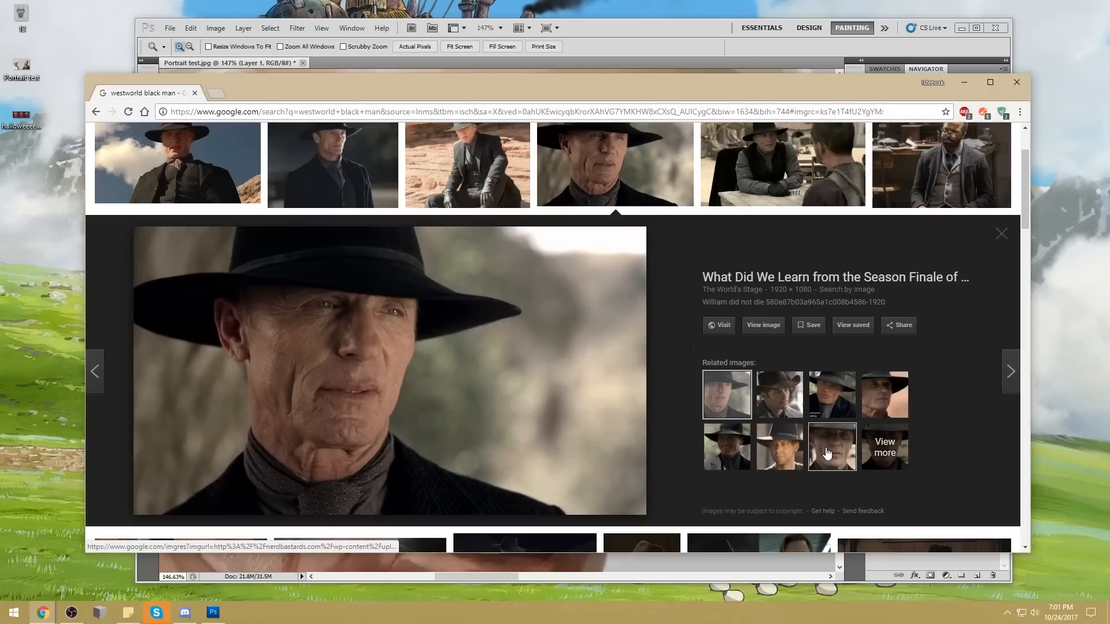
{"action": "left_click", "coordinate": [832, 446]}
{"action": "left_click", "coordinate": [596, 178]}
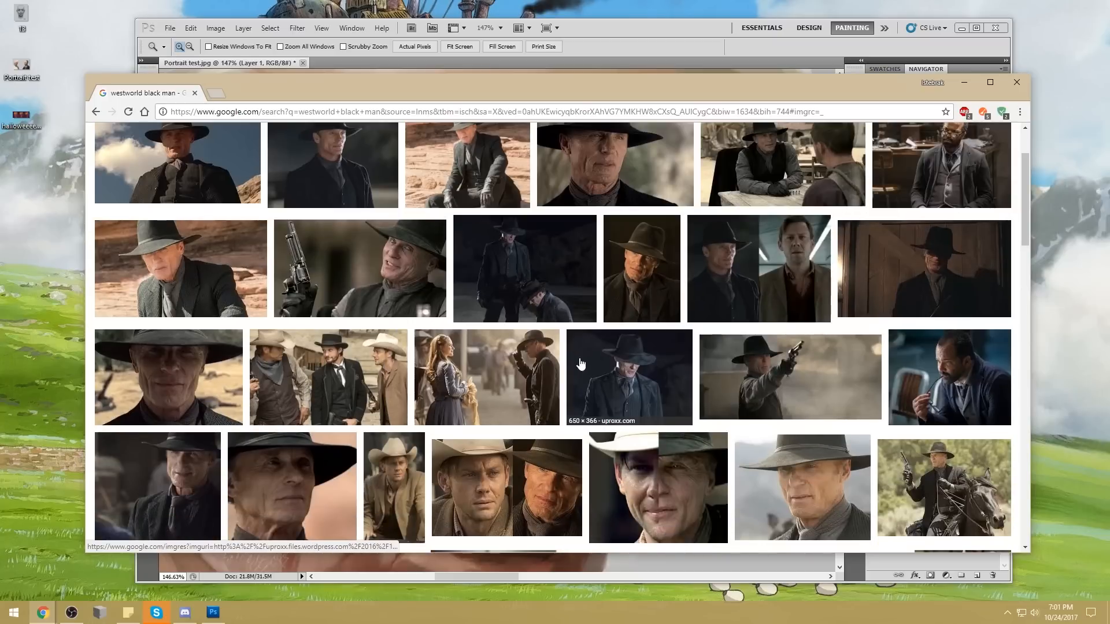
{"action": "scroll", "coordinate": [601, 405], "scroll_direction": "down", "scroll_amount": 1}
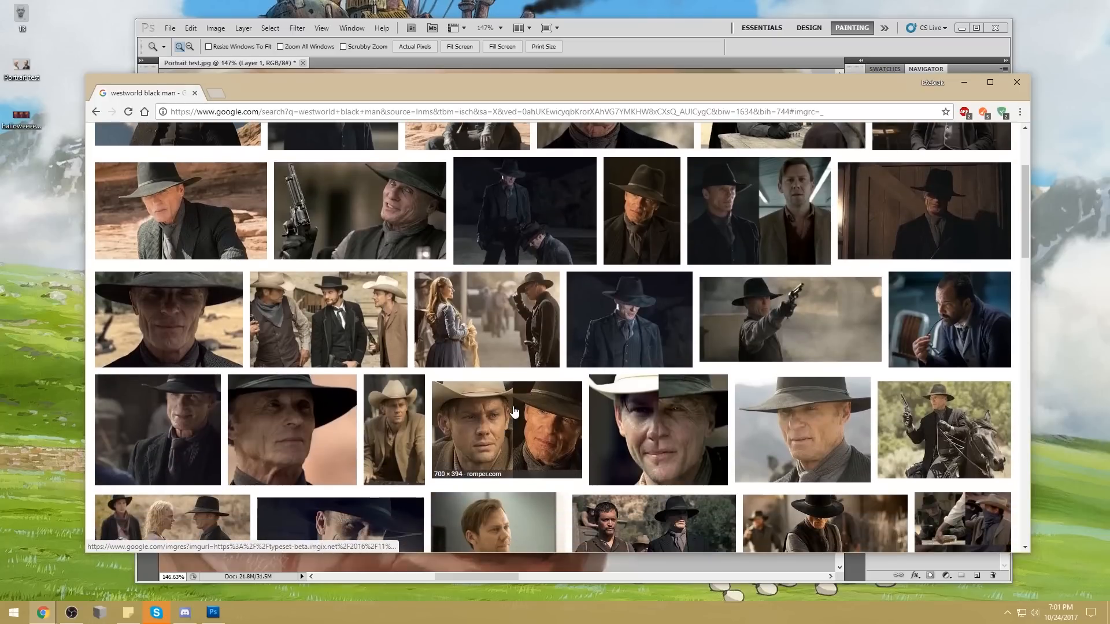
{"action": "scroll", "coordinate": [303, 366], "scroll_direction": "up", "scroll_amount": 3}
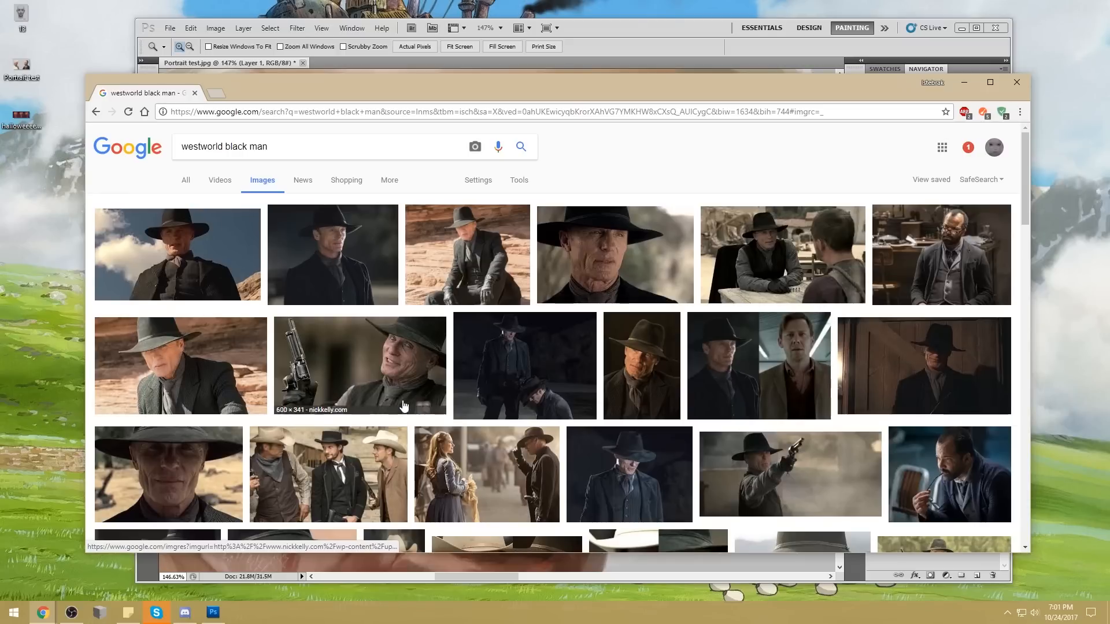
{"action": "left_click", "coordinate": [408, 362]}
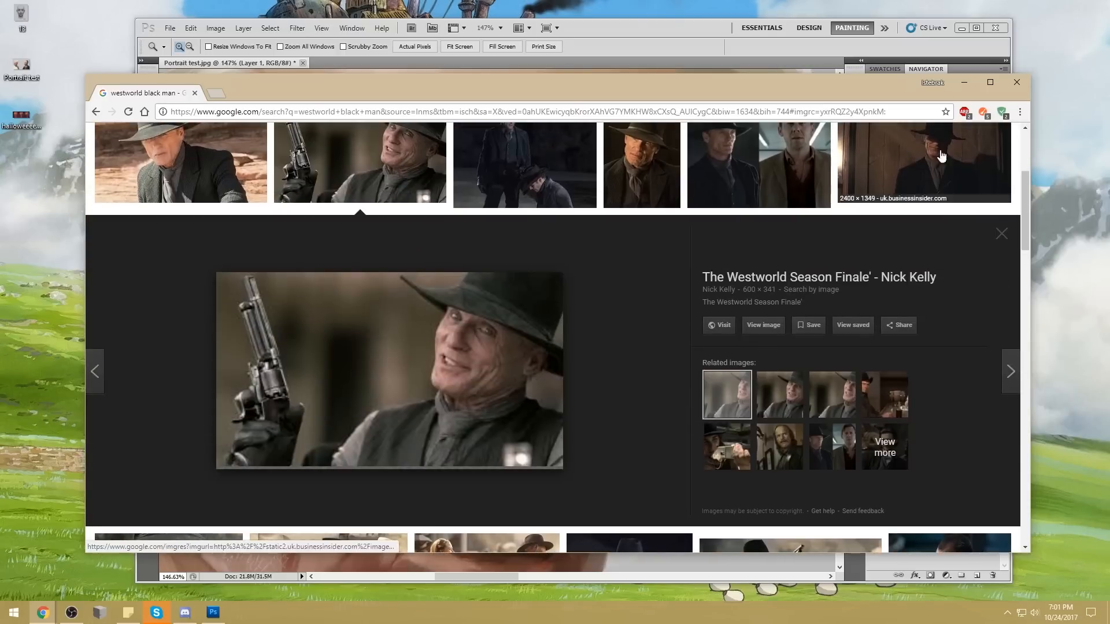
{"action": "left_click", "coordinate": [1017, 82]}
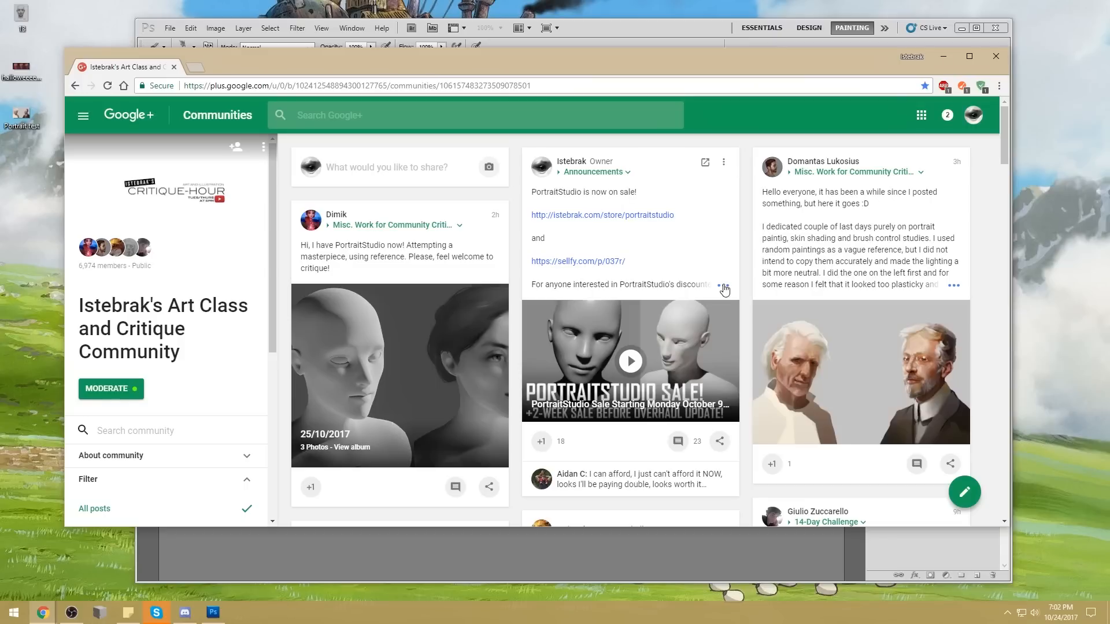
Step: Expand the PortraitStudio sale announcement in the Google+ community and check today's date in the system calendar
{"action": "left_click", "coordinate": [723, 284]}
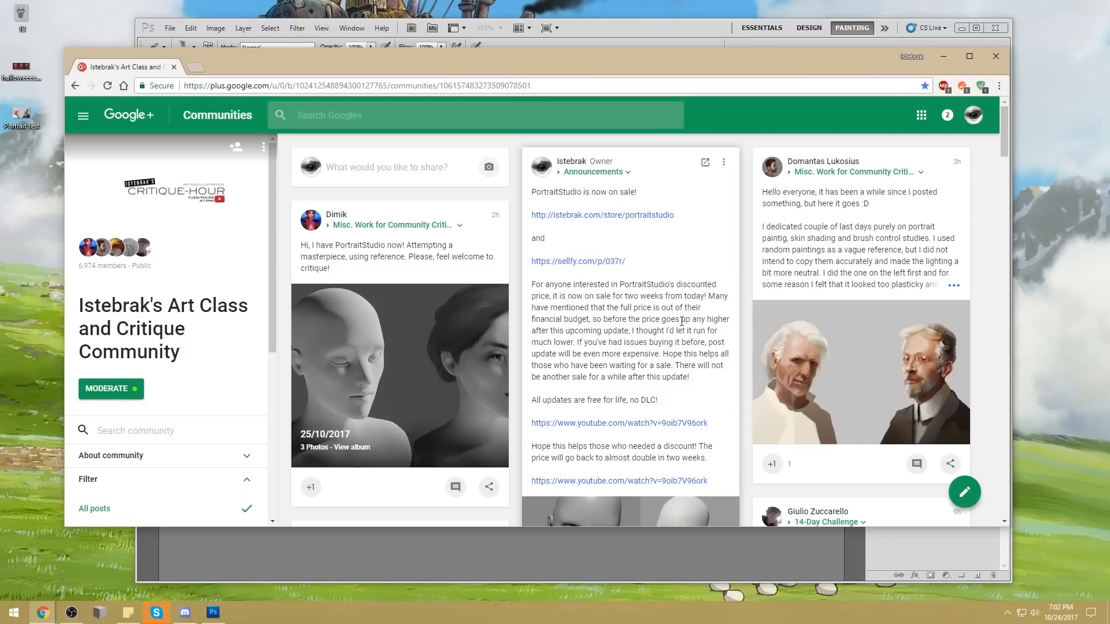
{"action": "left_click", "coordinate": [1061, 612]}
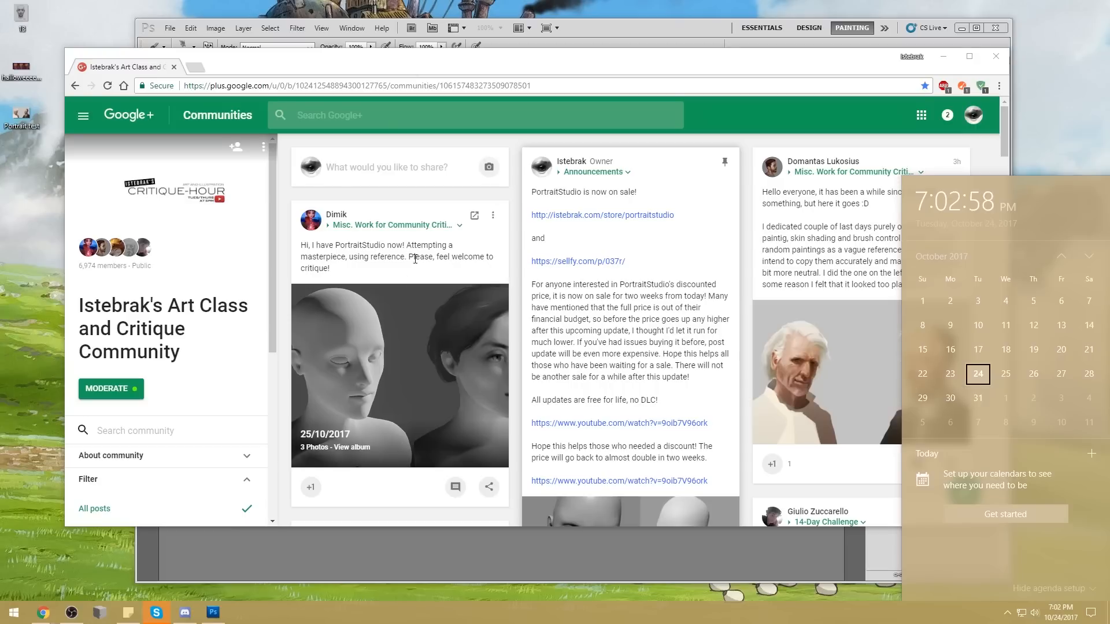
{"action": "left_click", "coordinate": [515, 170]}
{"action": "left_click", "coordinate": [197, 67]}
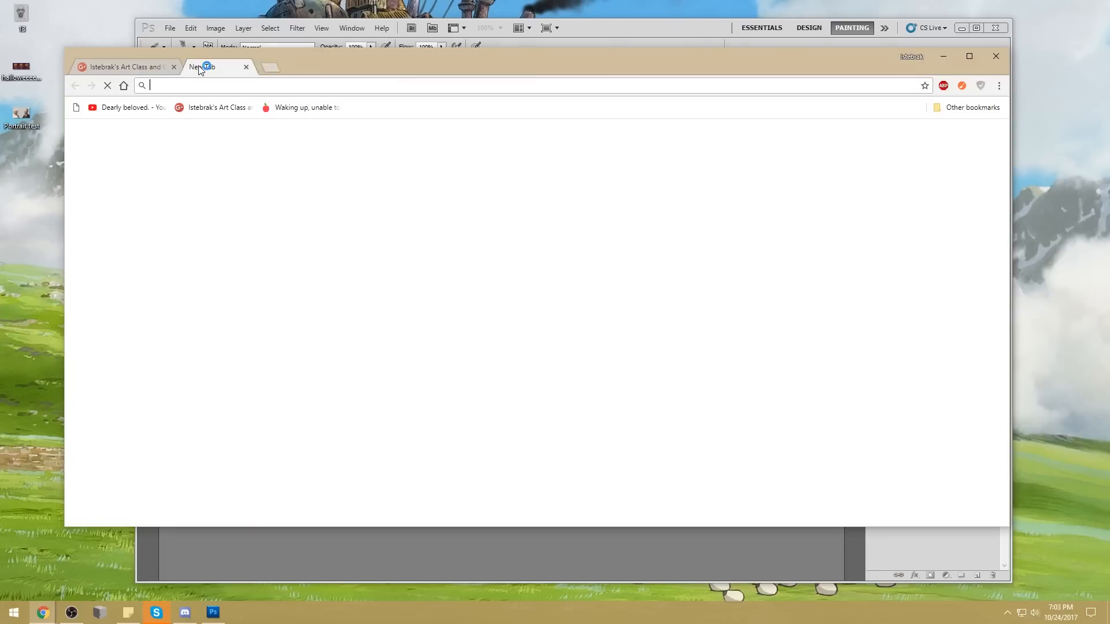
{"action": "type", "text": "www.isteb"}
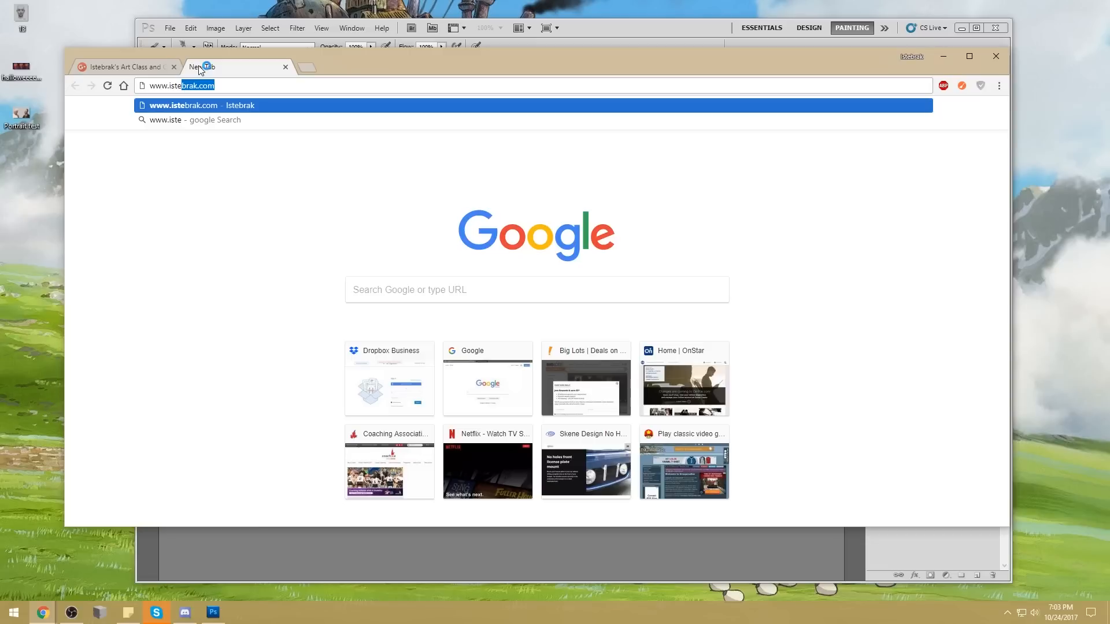
{"action": "key", "text": "Return"}
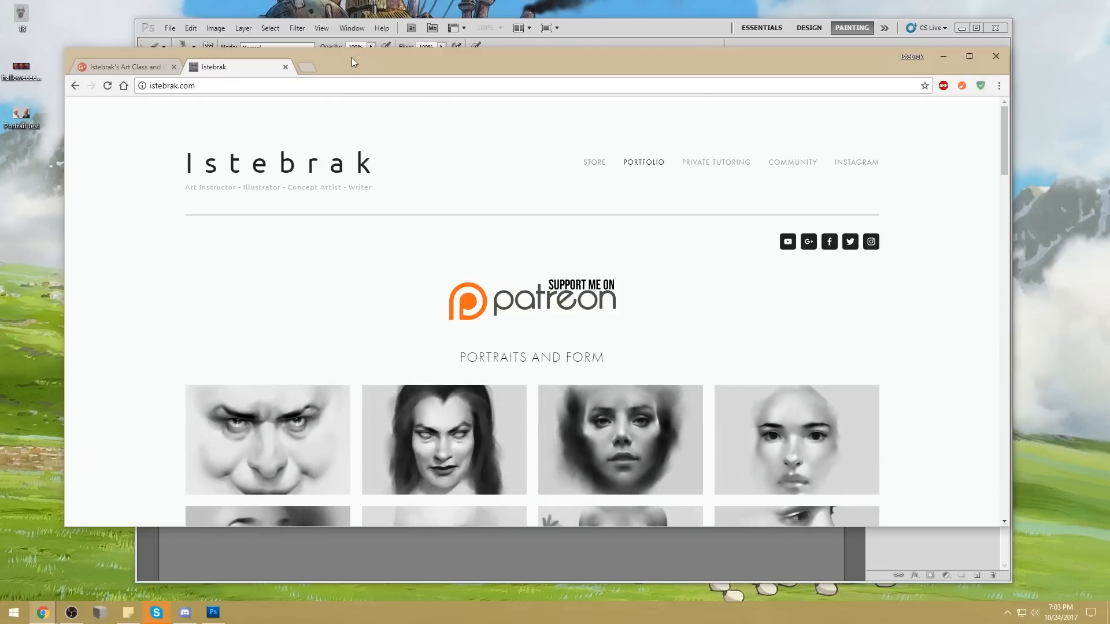
Step: Open the site's Patreon page in a new tab and highlight the patron target number in its goals section
{"action": "right_click", "coordinate": [500, 302]}
{"action": "left_click", "coordinate": [523, 307]}
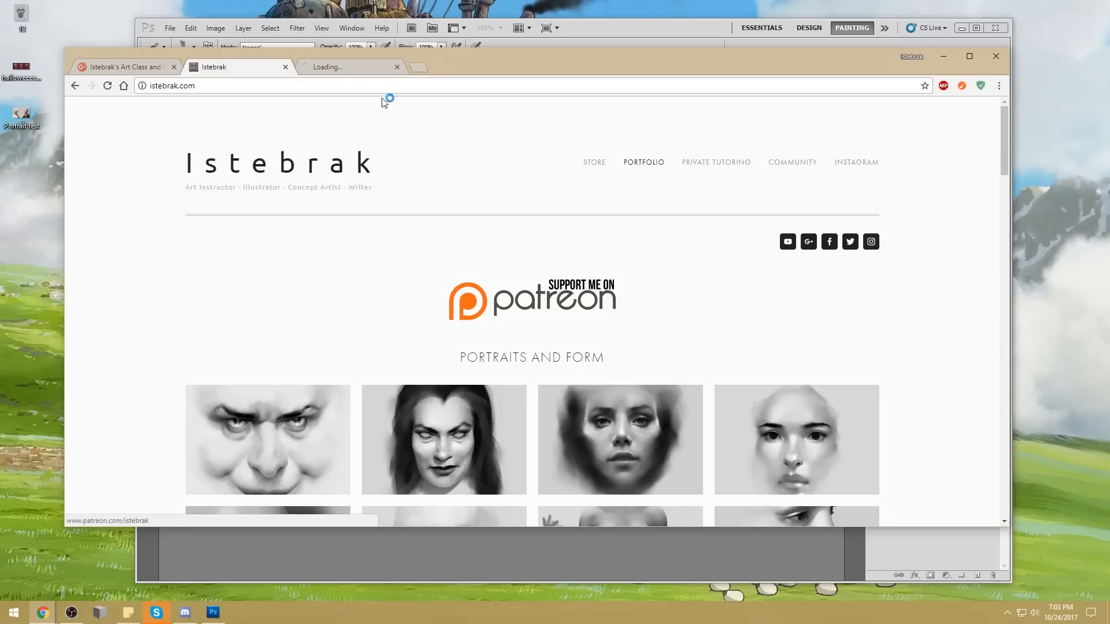
{"action": "left_click", "coordinate": [354, 65]}
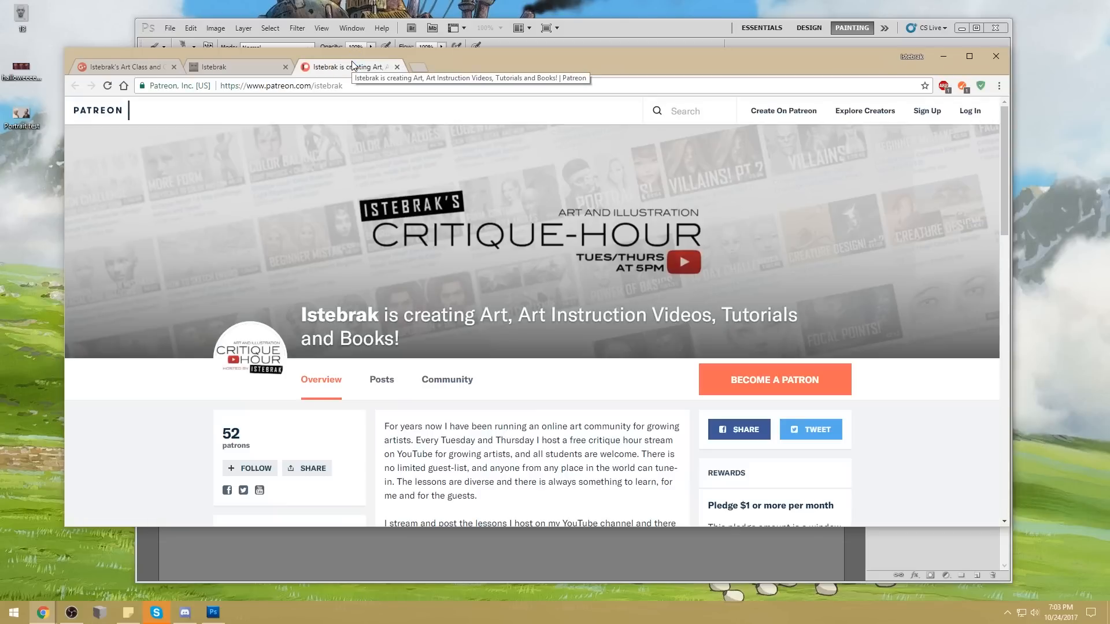
{"action": "scroll", "coordinate": [343, 186], "scroll_direction": "down", "scroll_amount": 3}
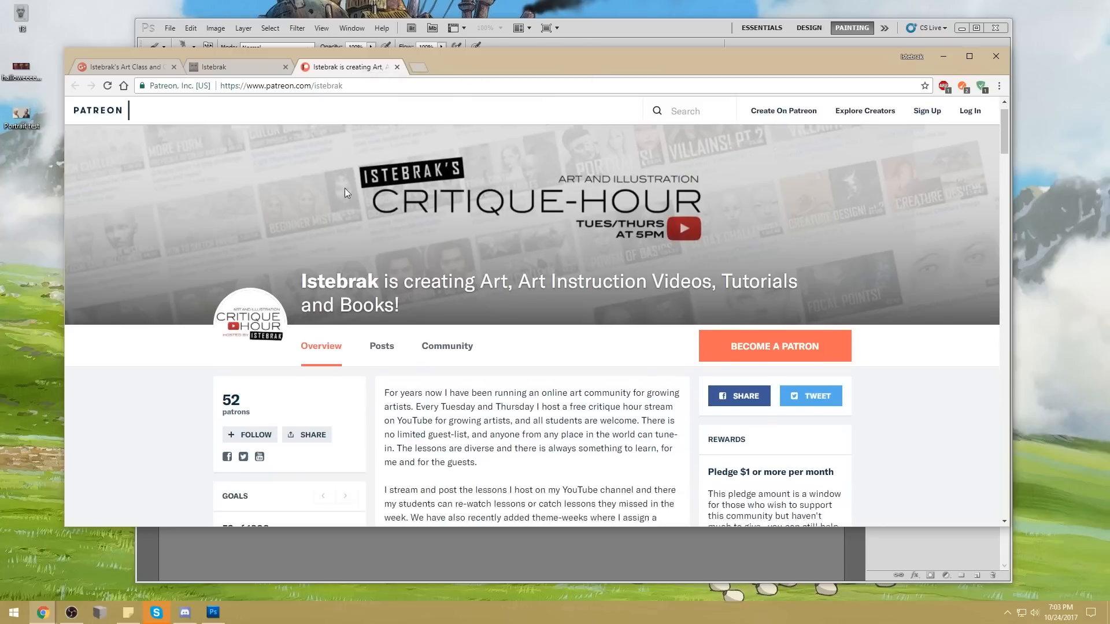
{"action": "left_click_drag", "start_coordinate": [267, 387], "coordinate": [245, 394]}
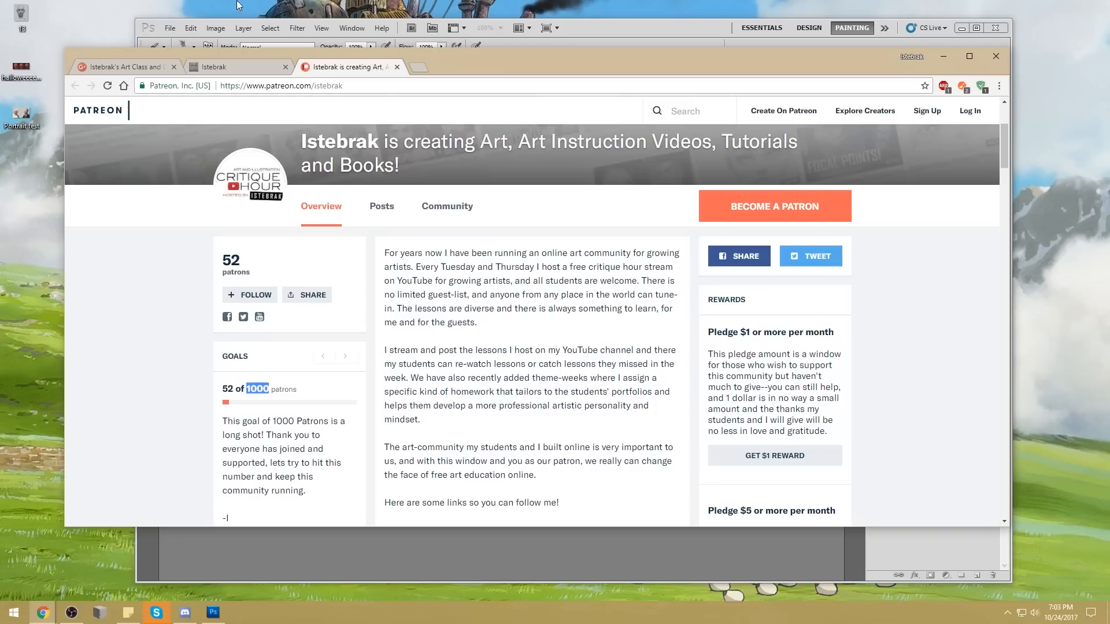
Step: Return to the Istebrak website and open its Google+ community link in a new tab
{"action": "left_click", "coordinate": [239, 62]}
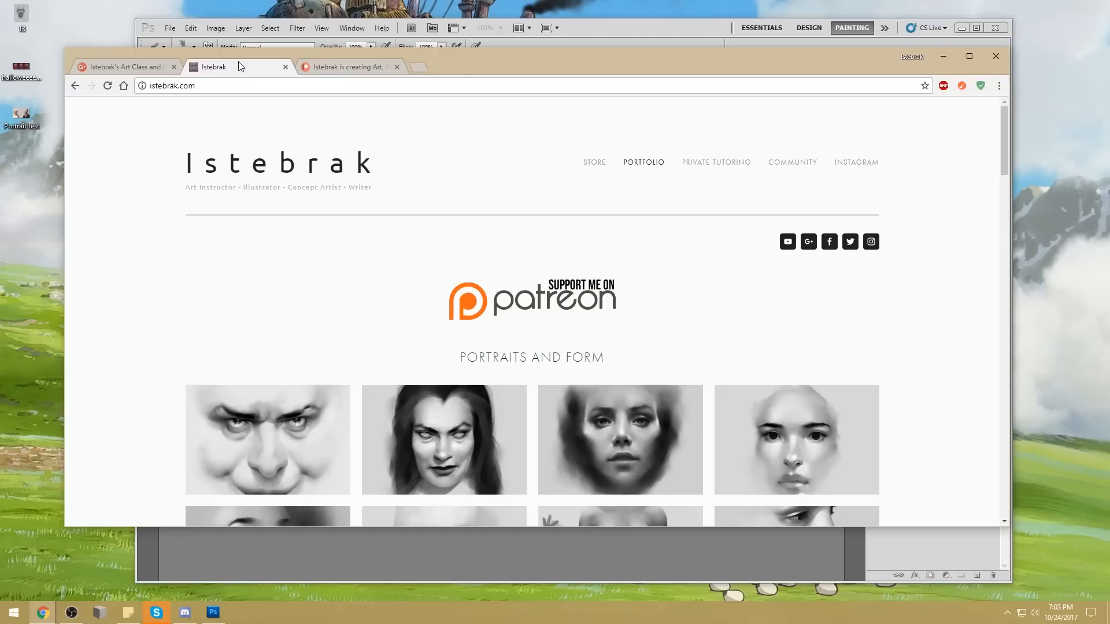
{"action": "right_click", "coordinate": [809, 242]}
{"action": "left_click", "coordinate": [833, 250]}
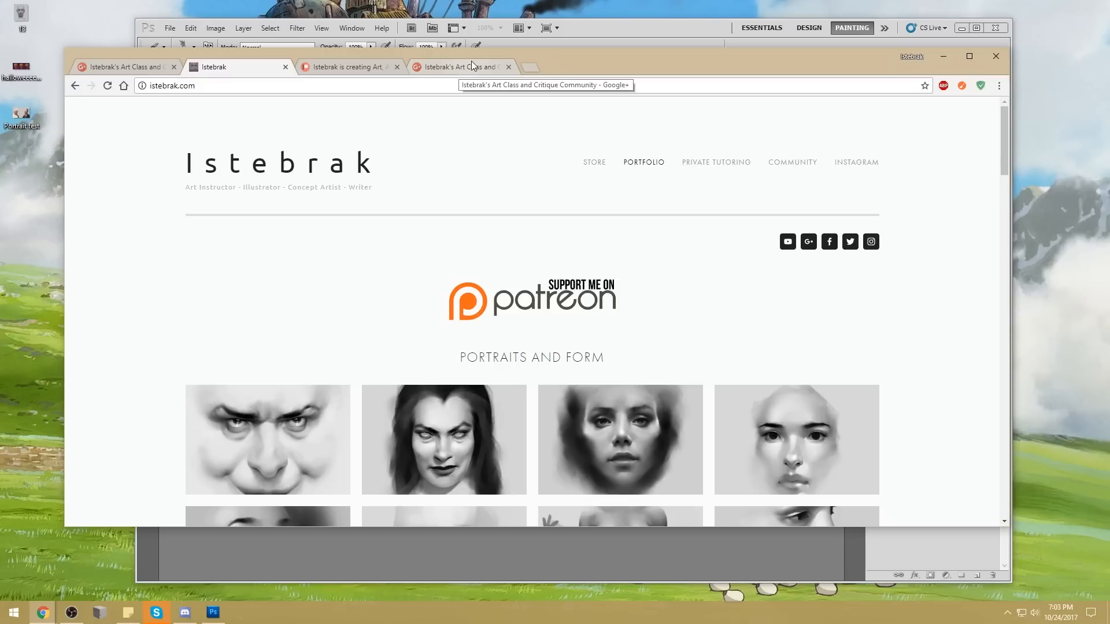
{"action": "left_click", "coordinate": [471, 64]}
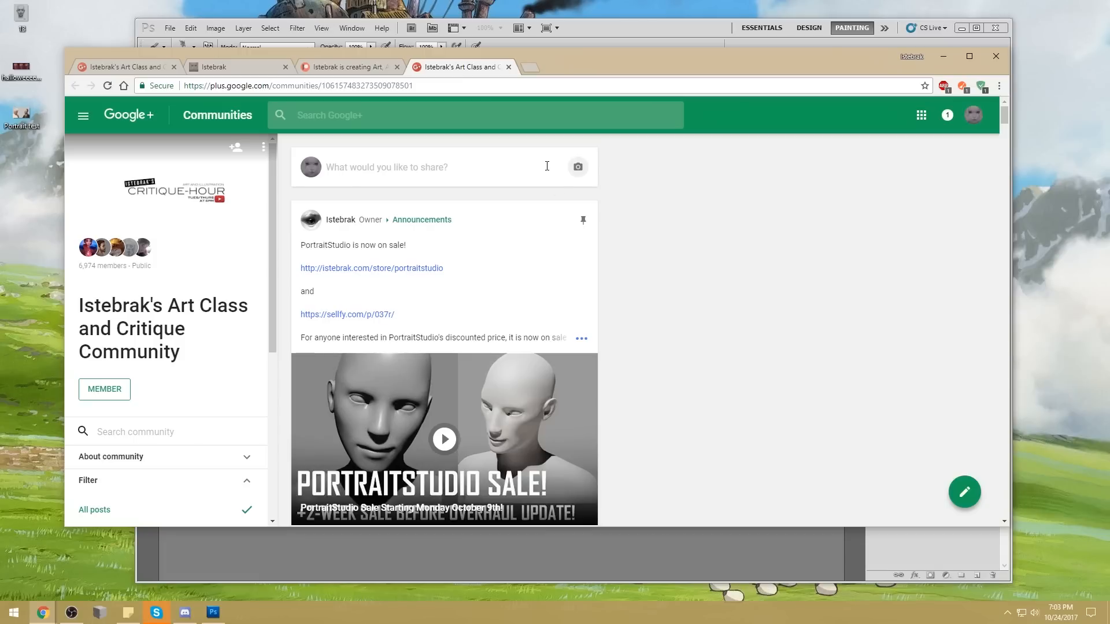
Step: Check today's date in the system calendar and close the browser window
{"action": "left_click_drag", "start_coordinate": [667, 56], "coordinate": [702, 46]}
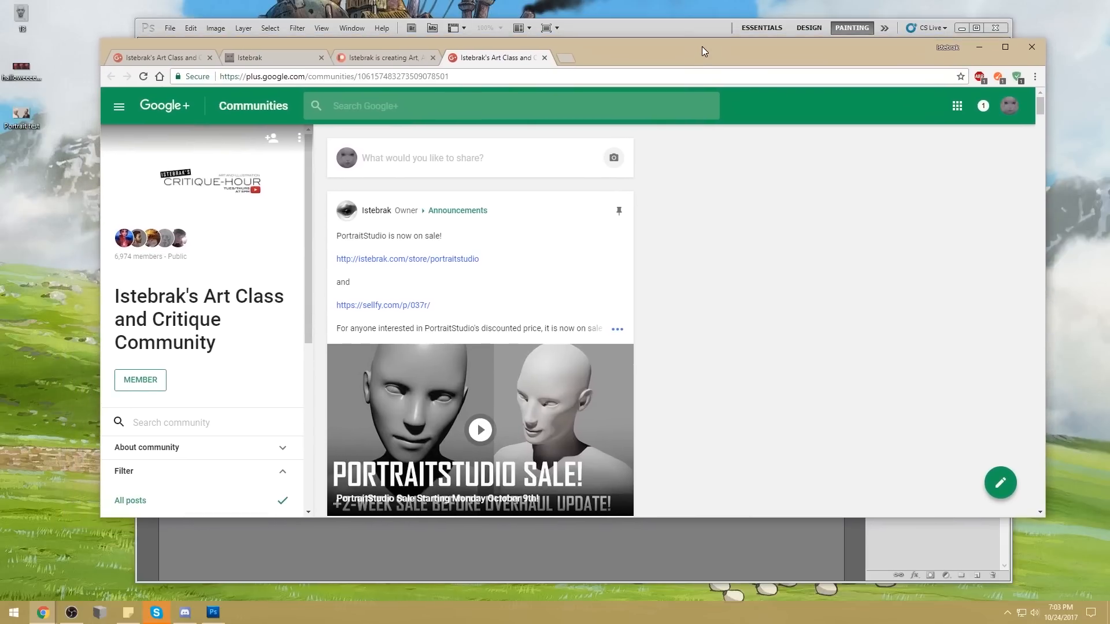
{"action": "left_click_drag", "start_coordinate": [702, 46], "coordinate": [703, 45]}
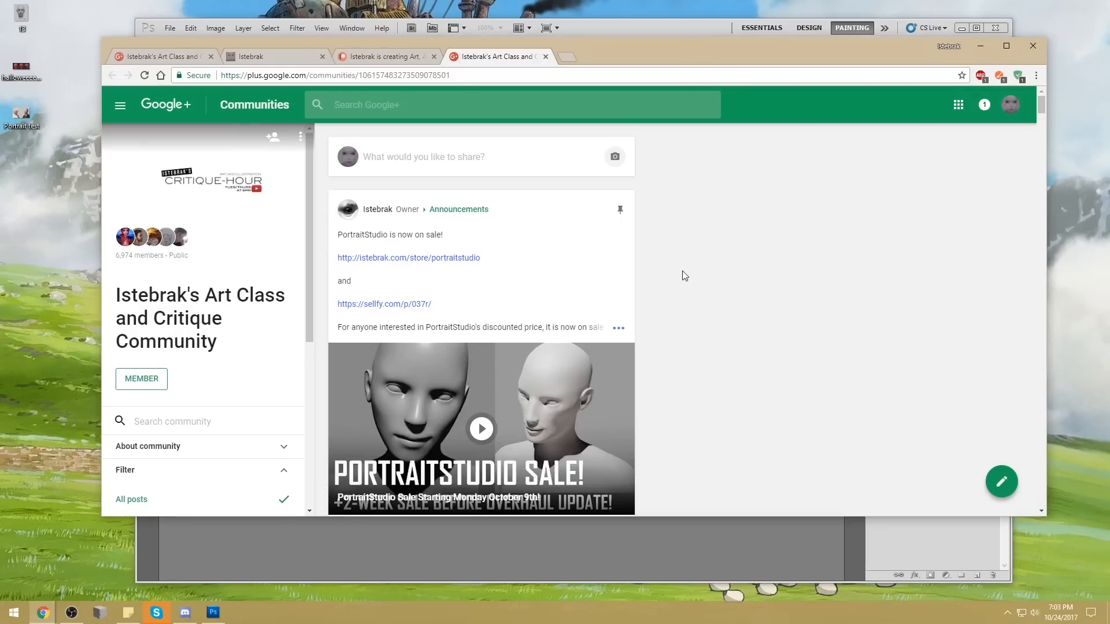
{"action": "left_click", "coordinate": [1060, 612]}
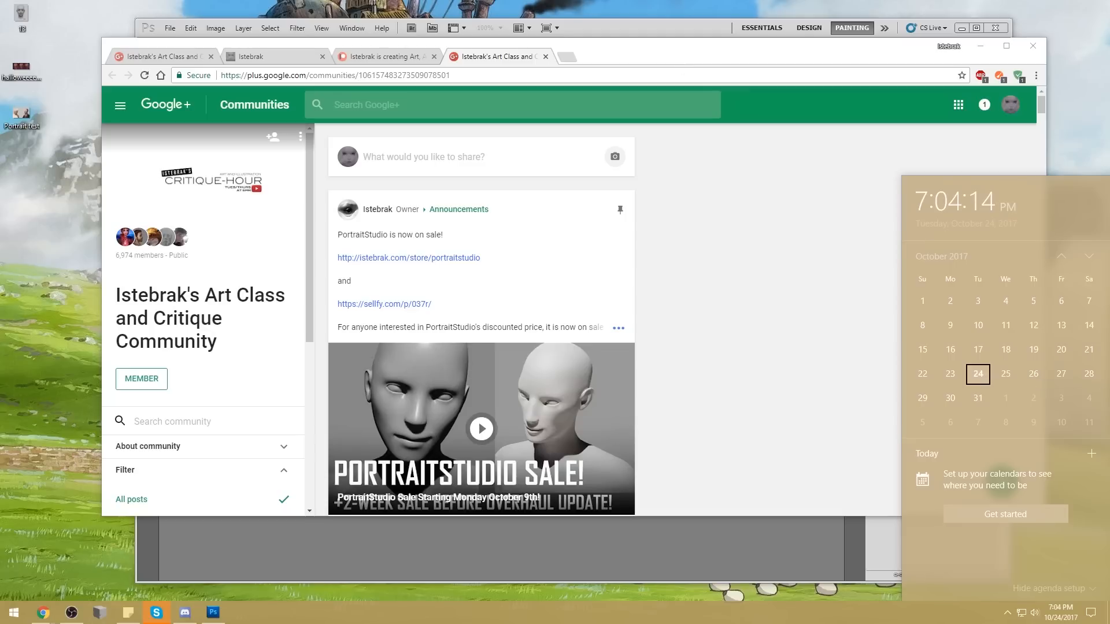
{"action": "left_click", "coordinate": [663, 50]}
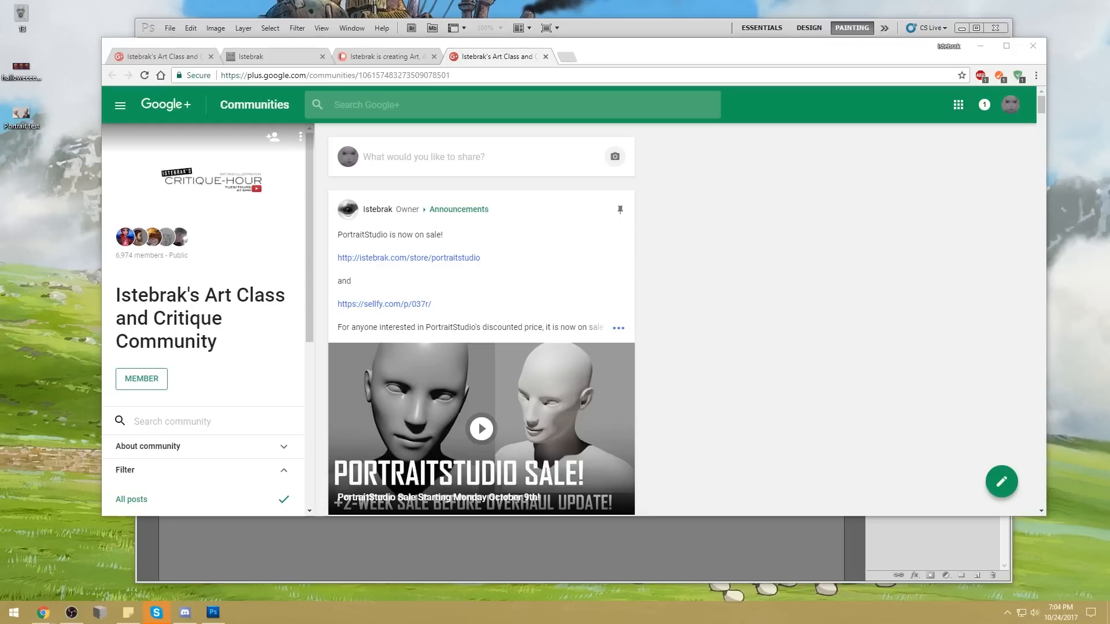
{"action": "left_click", "coordinate": [1033, 48]}
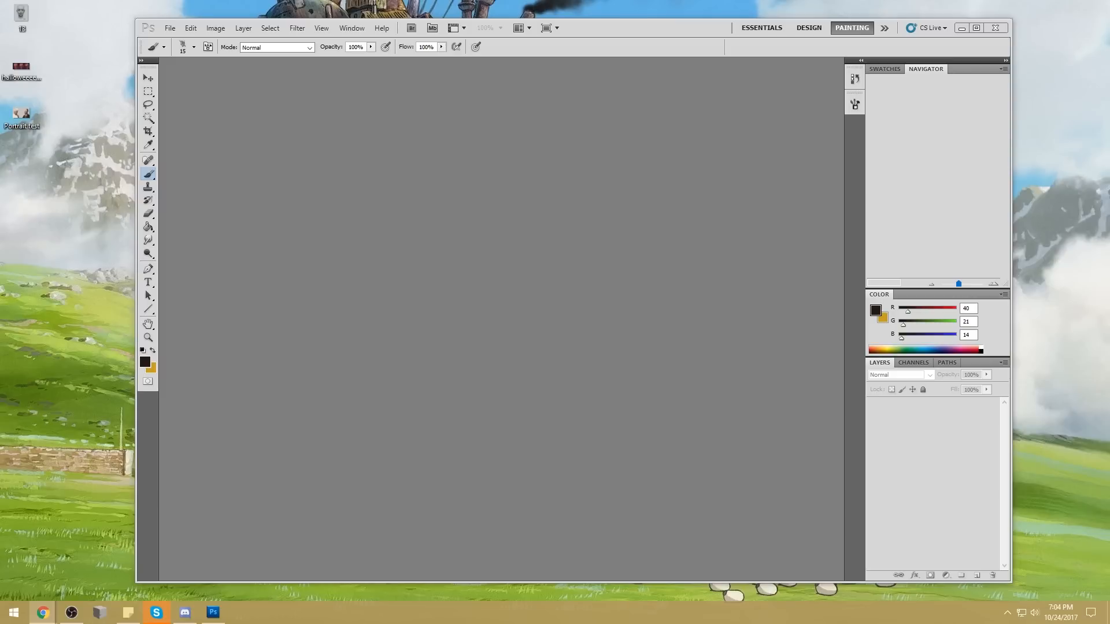
Step: Launch PortraitStudio and frame the default female bust's face in close-up
{"action": "left_click", "coordinate": [14, 612]}
{"action": "left_click", "coordinate": [134, 491]}
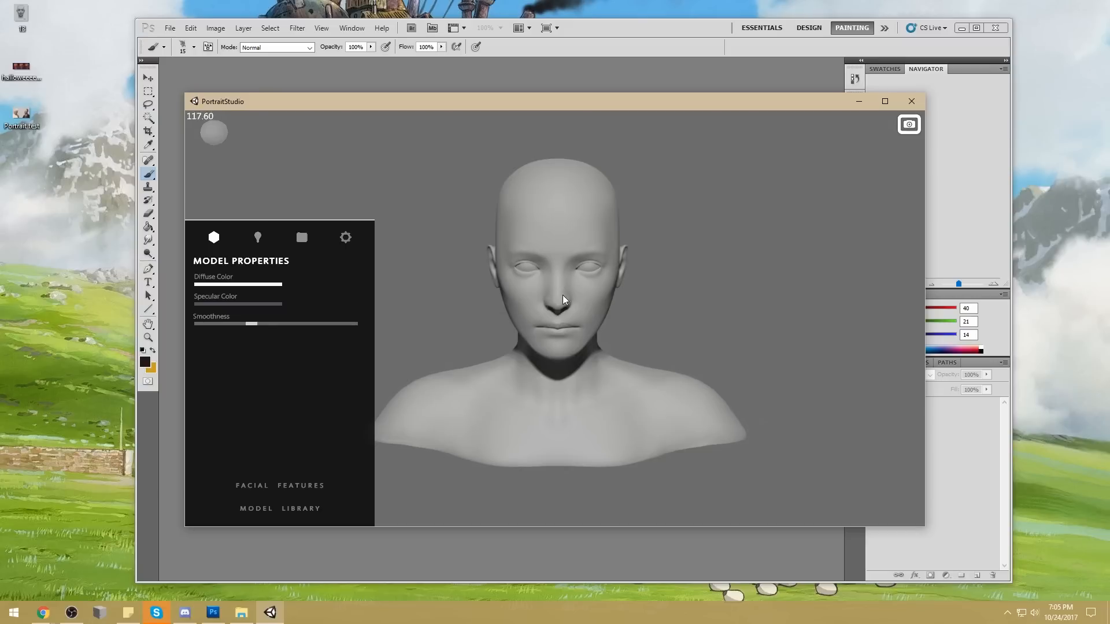
{"action": "mouse_move", "coordinate": [564, 318]}
{"action": "left_mouse_down"}
{"action": "mouse_move", "coordinate": [637, 310]}
{"action": "mouse_move", "coordinate": [547, 315]}
{"action": "left_mouse_up"}
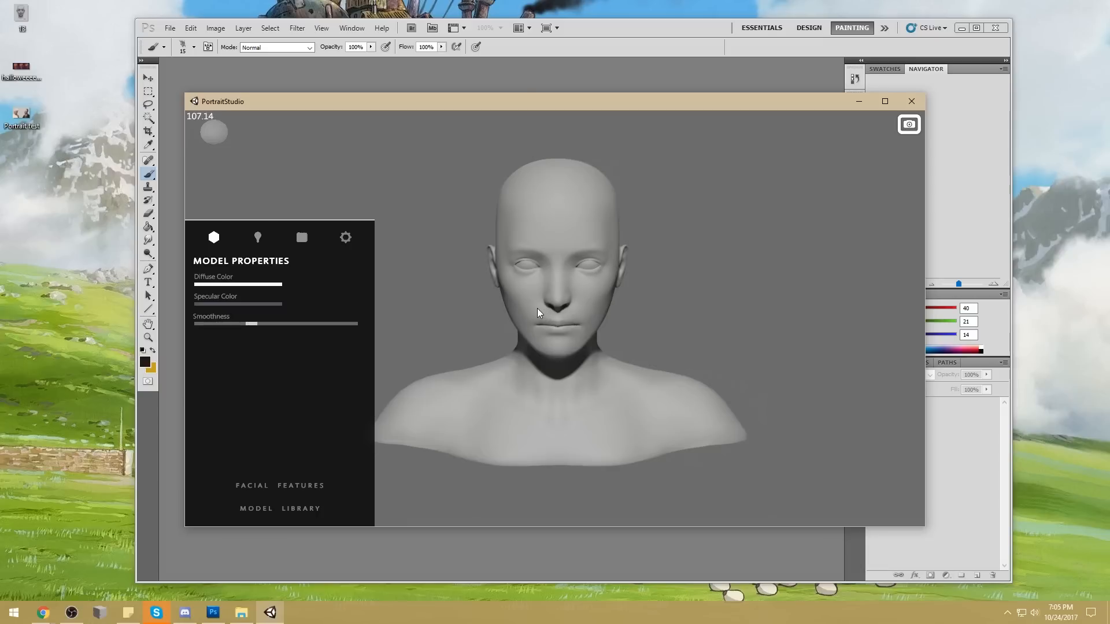
{"action": "left_click_drag", "start_coordinate": [547, 313], "coordinate": [567, 307]}
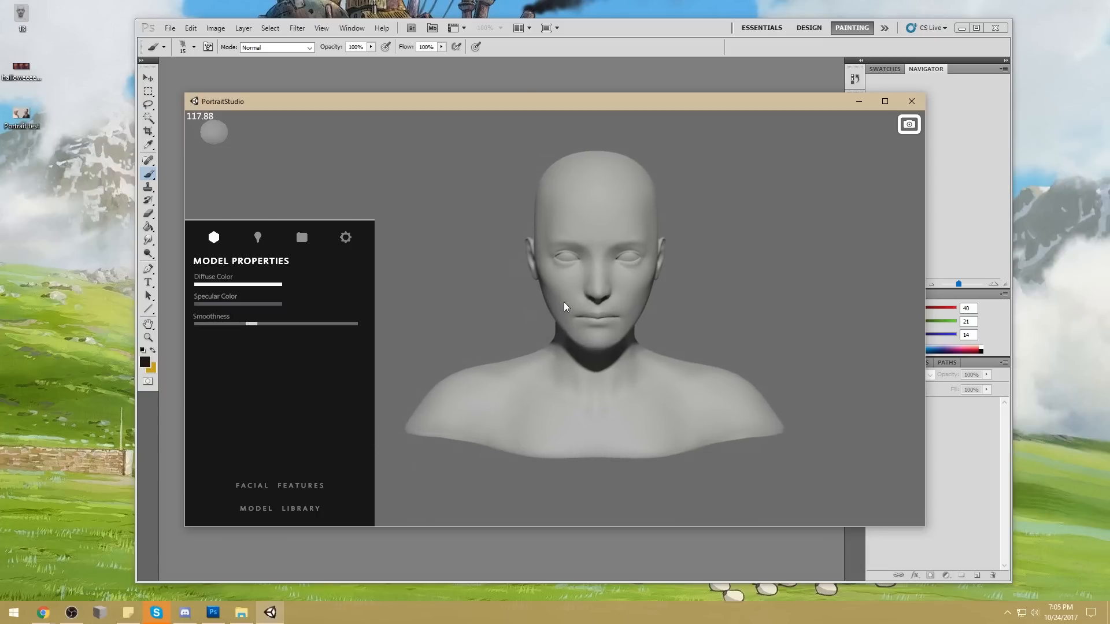
{"action": "scroll", "coordinate": [564, 308], "scroll_direction": "up", "scroll_amount": 5}
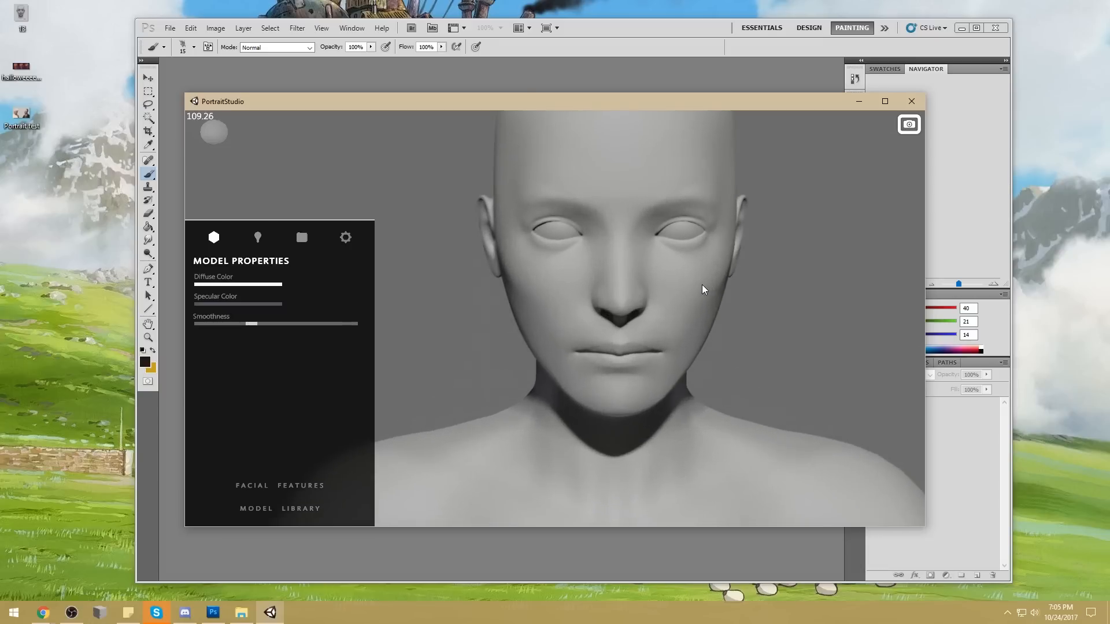
Step: Swing the directional light around the bust to try overhead lighting and rim lighting from behind
{"action": "left_click_drag", "start_coordinate": [694, 290], "coordinate": [681, 241]}
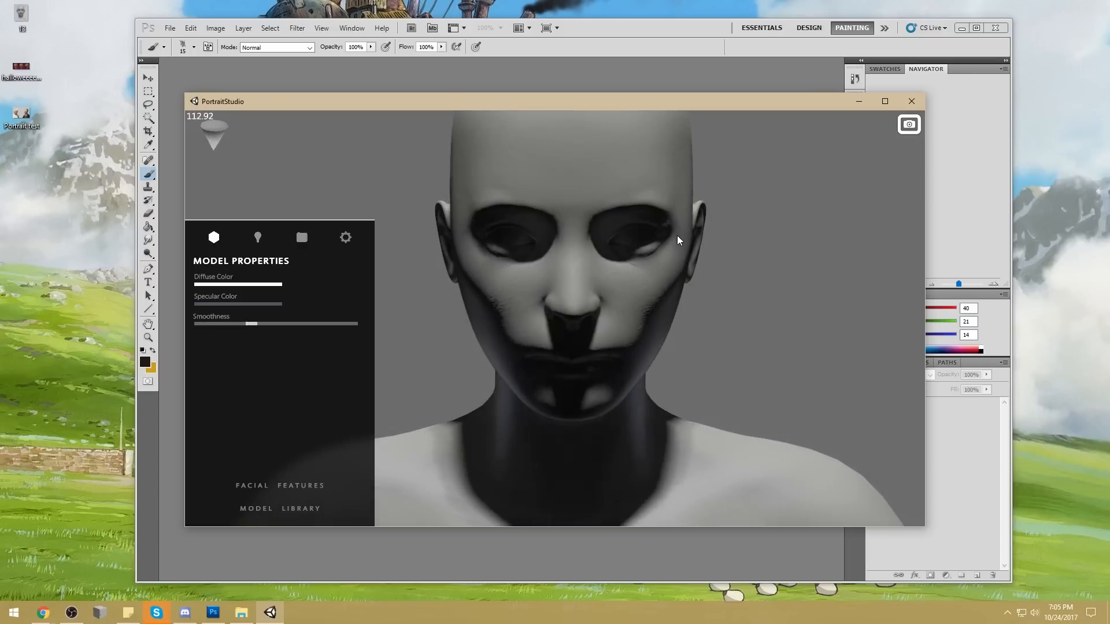
{"action": "left_click_drag", "start_coordinate": [543, 302], "coordinate": [859, 391]}
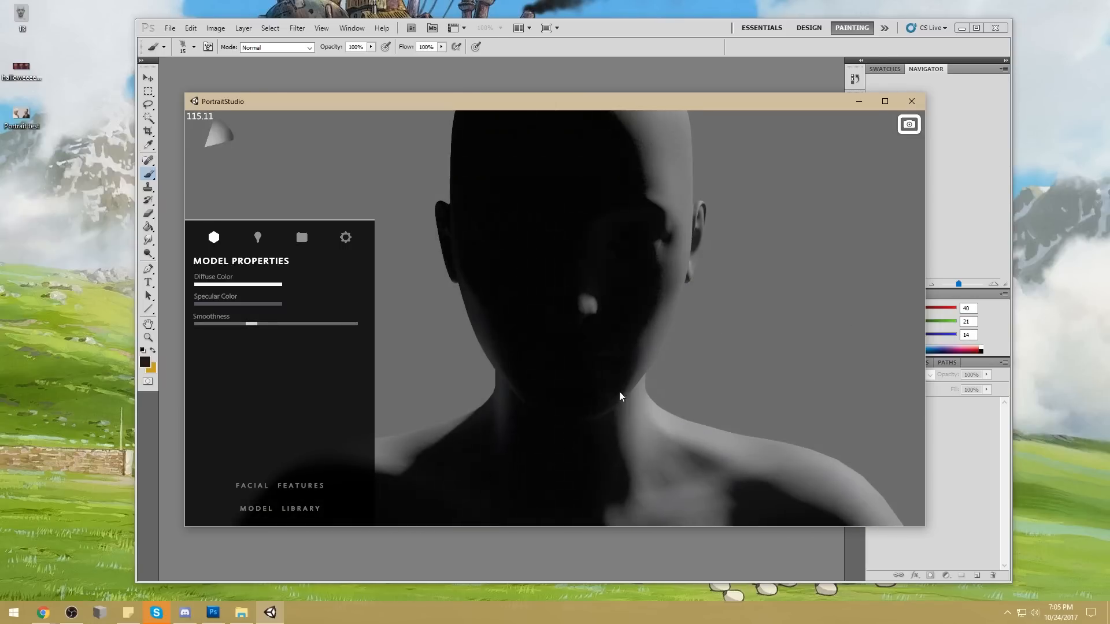
{"action": "mouse_move", "coordinate": [619, 416]}
{"action": "left_mouse_down"}
{"action": "mouse_move", "coordinate": [619, 468]}
{"action": "mouse_move", "coordinate": [615, 391]}
{"action": "mouse_move", "coordinate": [615, 422]}
{"action": "left_mouse_up"}
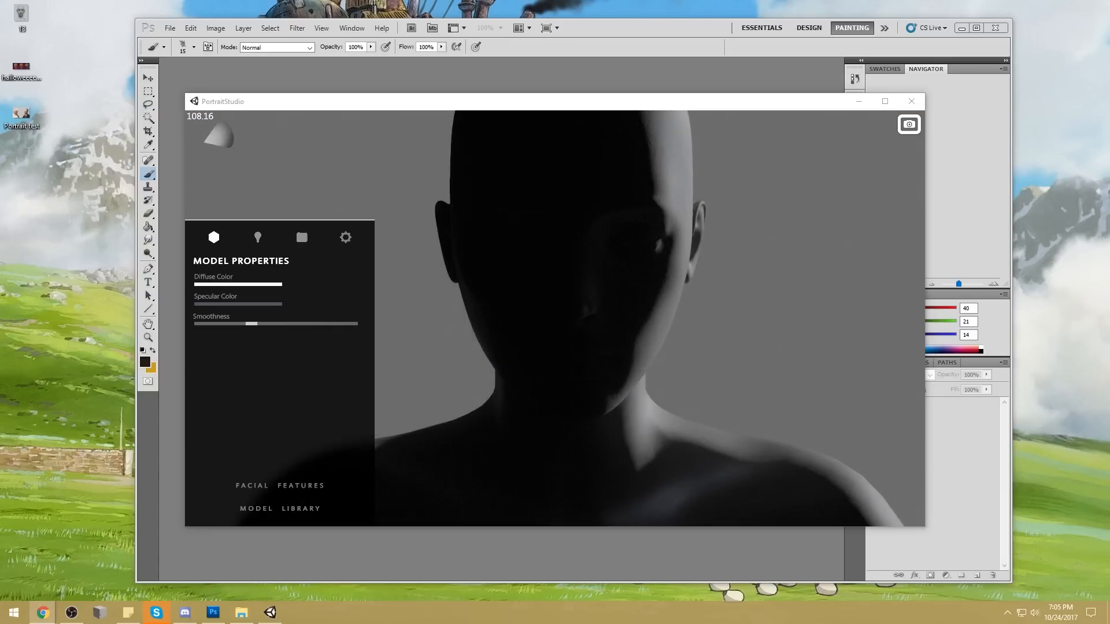
{"action": "left_click_drag", "start_coordinate": [589, 404], "coordinate": [367, 364]}
Step: Lower the bust's Smoothness and relight the face from the front, slightly above
{"action": "left_click_drag", "start_coordinate": [249, 328], "coordinate": [213, 327]}
{"action": "left_click_drag", "start_coordinate": [606, 329], "coordinate": [573, 383]}
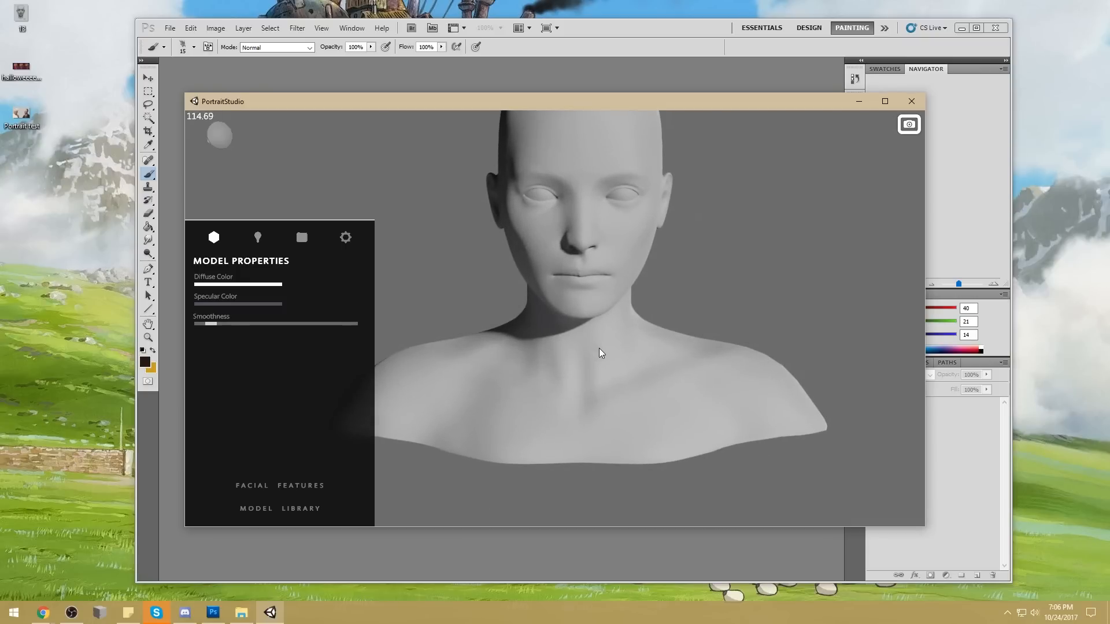
{"action": "left_click_drag", "start_coordinate": [609, 353], "coordinate": [613, 363]}
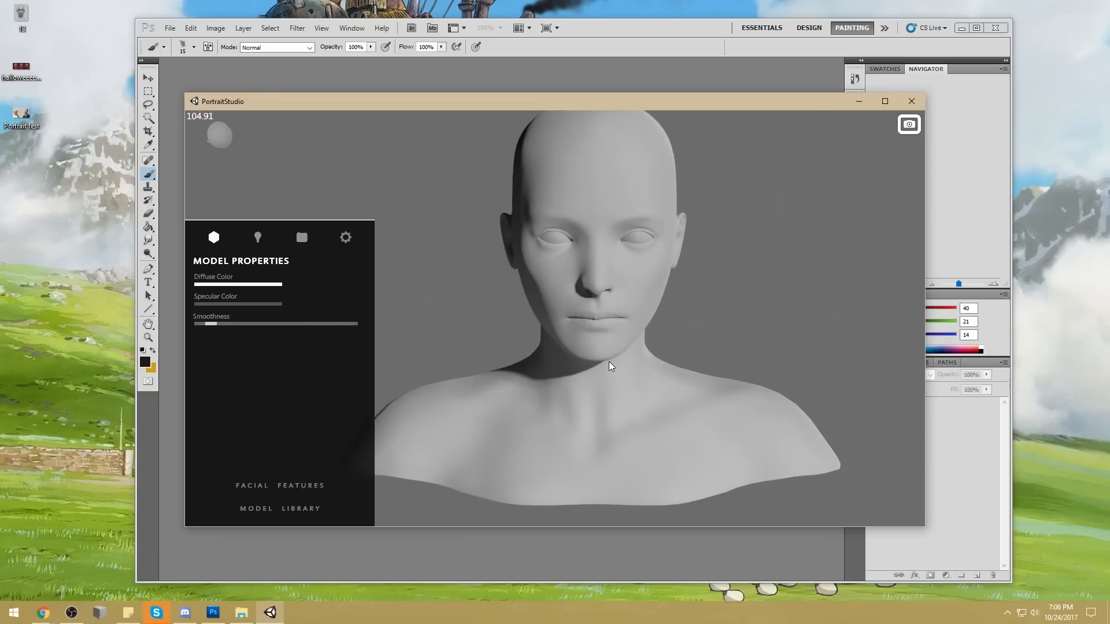
{"action": "left_click_drag", "start_coordinate": [649, 384], "coordinate": [193, 392]}
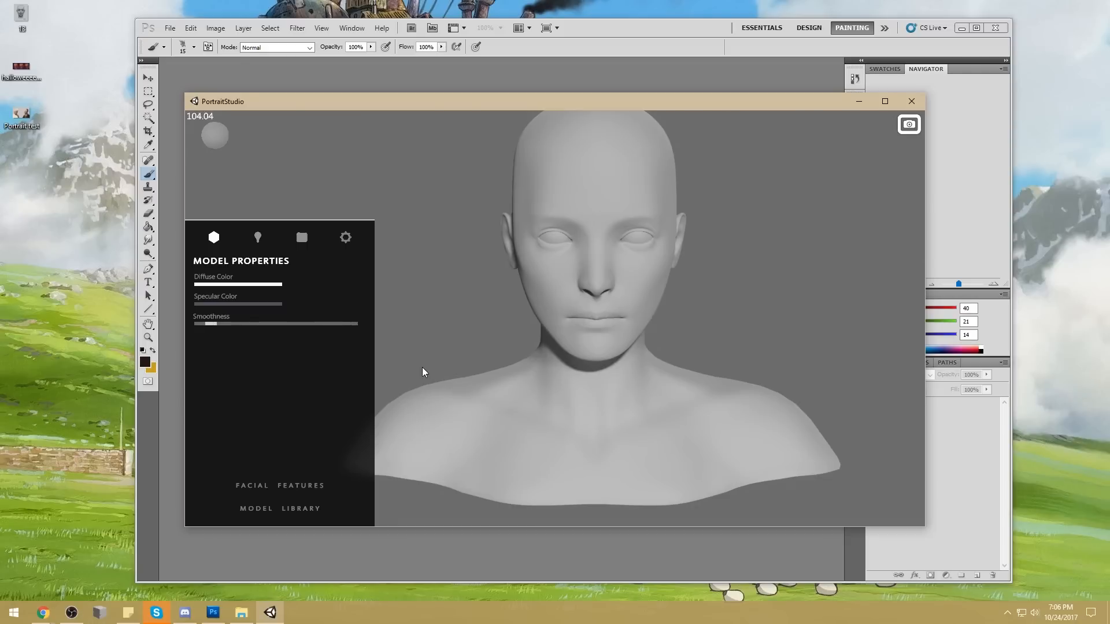
{"action": "left_click_drag", "start_coordinate": [496, 342], "coordinate": [526, 342]}
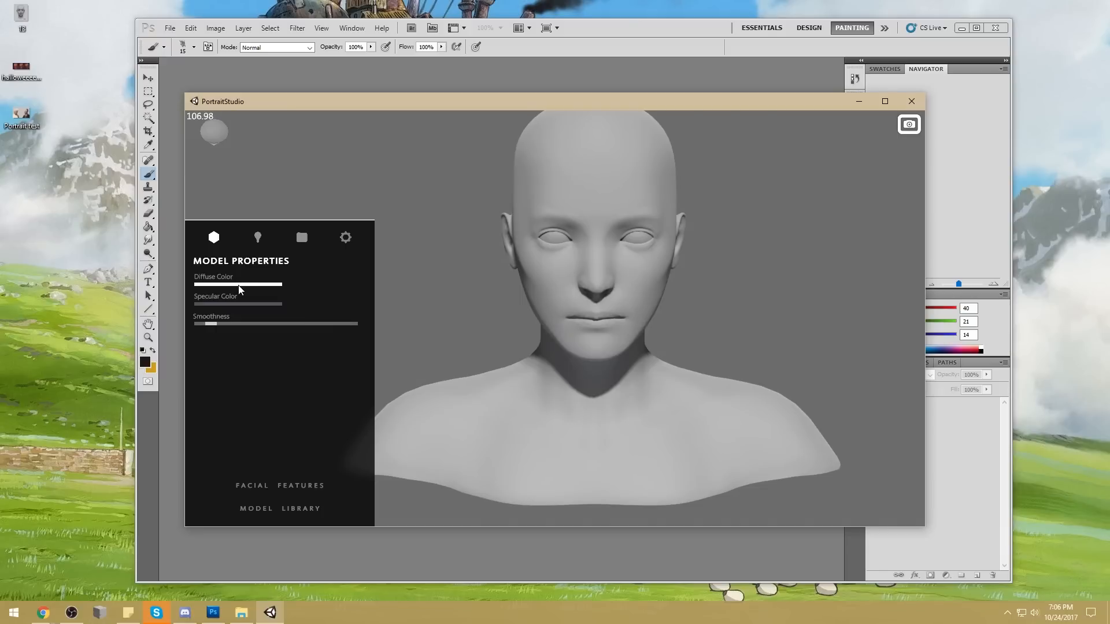
Step: Open the light settings for the camera, directional and moveable lights, and enlarge the PortraitStudio window
{"action": "left_click", "coordinate": [258, 237]}
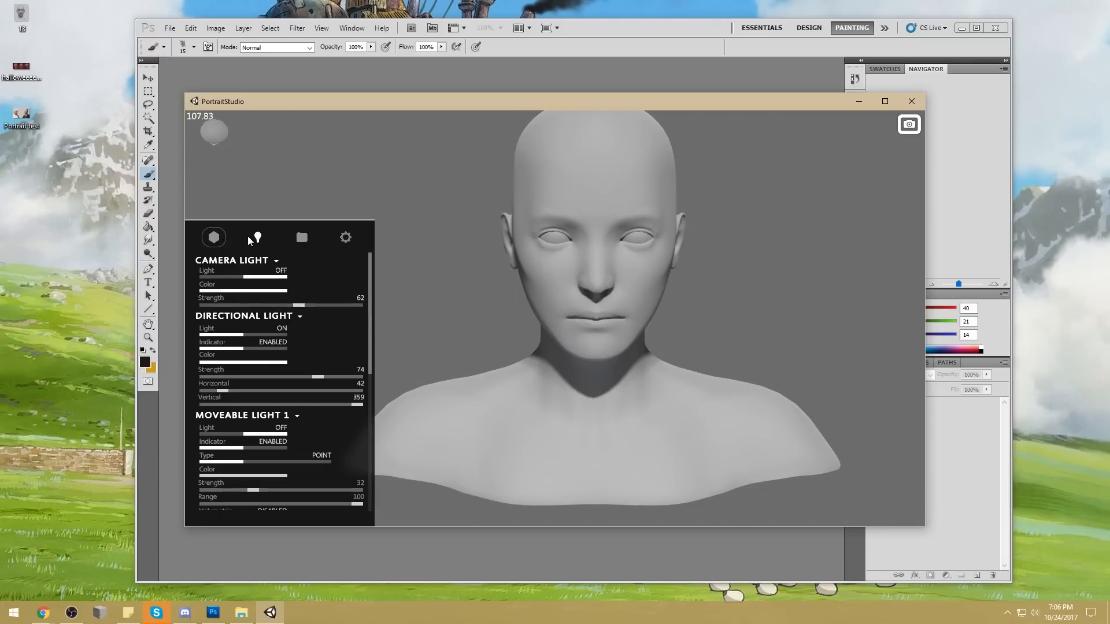
{"action": "left_click_drag", "start_coordinate": [186, 92], "coordinate": [116, 62]}
{"action": "mouse_move", "coordinate": [301, 281]}
{"action": "left_mouse_down"}
{"action": "mouse_move", "coordinate": [304, 415]}
{"action": "mouse_move", "coordinate": [298, 266]}
{"action": "left_mouse_up"}
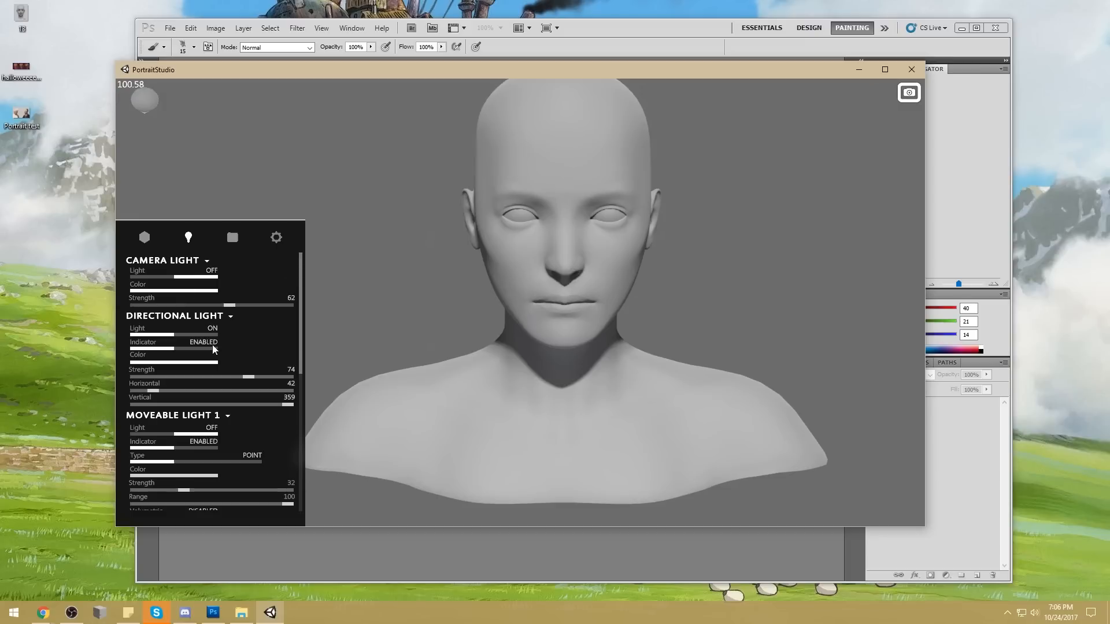
{"action": "left_click_drag", "start_coordinate": [299, 295], "coordinate": [301, 266]}
Step: Set the facial features to Cheek Height 64, Cheek Size 60, Ear Rotation 46, Eye Distance 47, Eye Width 74, Eye Length 83 and Eye Size 79
{"action": "left_click", "coordinate": [156, 242]}
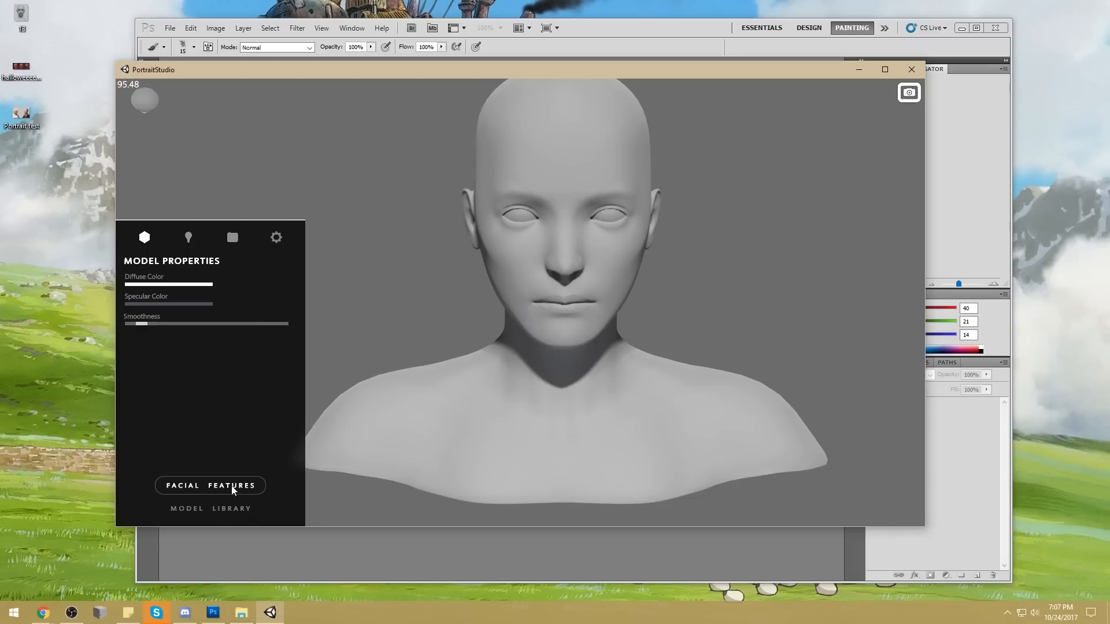
{"action": "left_click_drag", "start_coordinate": [480, 407], "coordinate": [481, 416]}
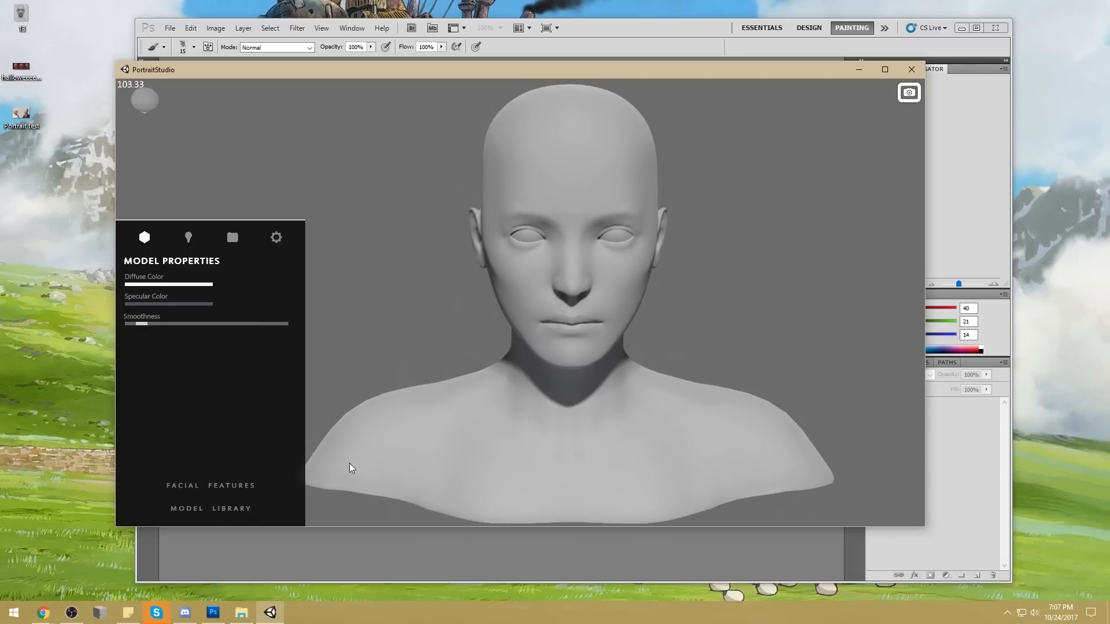
{"action": "left_click", "coordinate": [215, 486]}
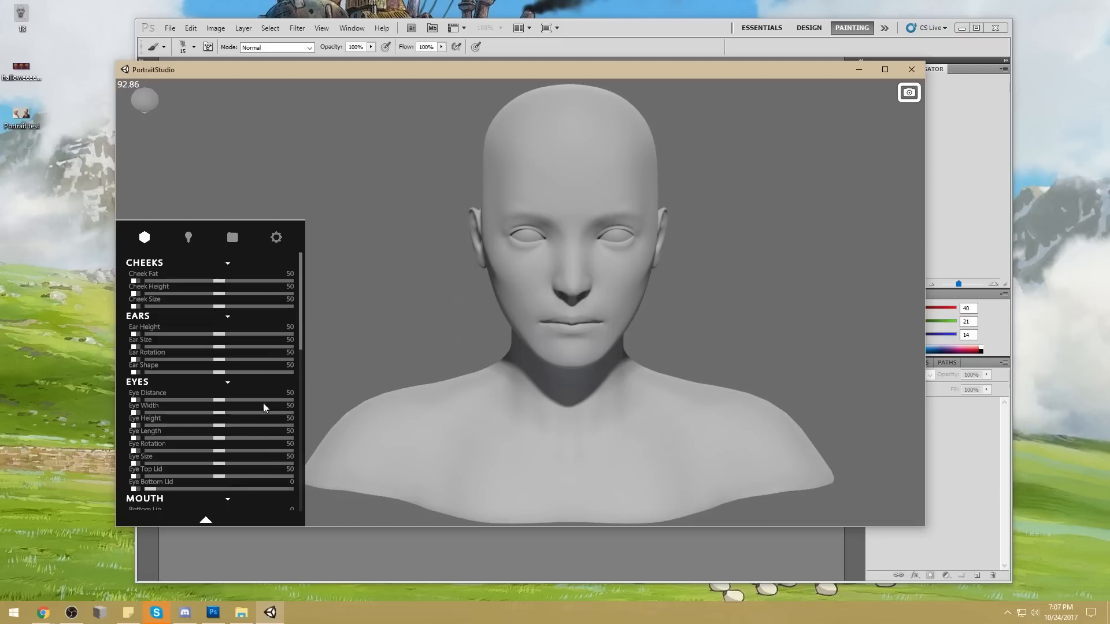
{"action": "mouse_move", "coordinate": [220, 359]}
{"action": "left_mouse_down"}
{"action": "mouse_move", "coordinate": [150, 359]}
{"action": "mouse_move", "coordinate": [310, 364]}
{"action": "mouse_move", "coordinate": [214, 362]}
{"action": "left_mouse_up"}
{"action": "left_click_drag", "start_coordinate": [218, 306], "coordinate": [136, 285]}
{"action": "left_click_drag", "start_coordinate": [302, 296], "coordinate": [303, 342]}
{"action": "mouse_move", "coordinate": [218, 313]}
{"action": "left_mouse_down"}
{"action": "mouse_move", "coordinate": [150, 306]}
{"action": "mouse_move", "coordinate": [269, 306]}
{"action": "mouse_move", "coordinate": [221, 306]}
{"action": "mouse_move", "coordinate": [254, 307]}
{"action": "mouse_move", "coordinate": [218, 296]}
{"action": "mouse_move", "coordinate": [133, 323]}
{"action": "mouse_move", "coordinate": [267, 325]}
{"action": "mouse_move", "coordinate": [221, 358]}
{"action": "mouse_move", "coordinate": [288, 358]}
{"action": "mouse_move", "coordinate": [261, 350]}
{"action": "left_mouse_up"}
{"action": "left_click", "coordinate": [225, 319]}
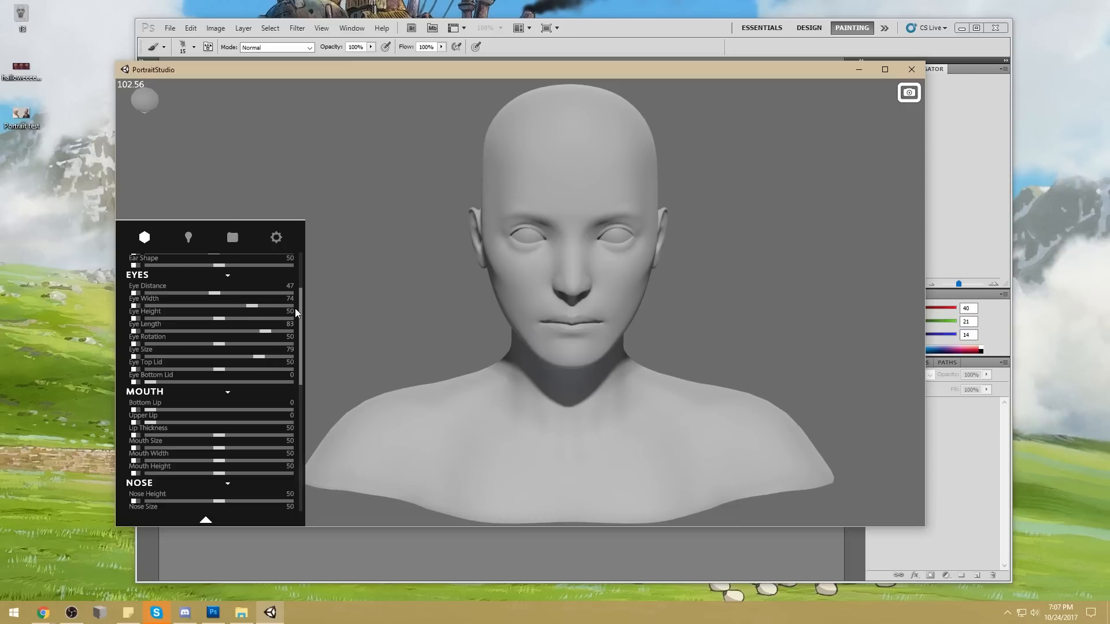
{"action": "left_click_drag", "start_coordinate": [300, 292], "coordinate": [301, 263]}
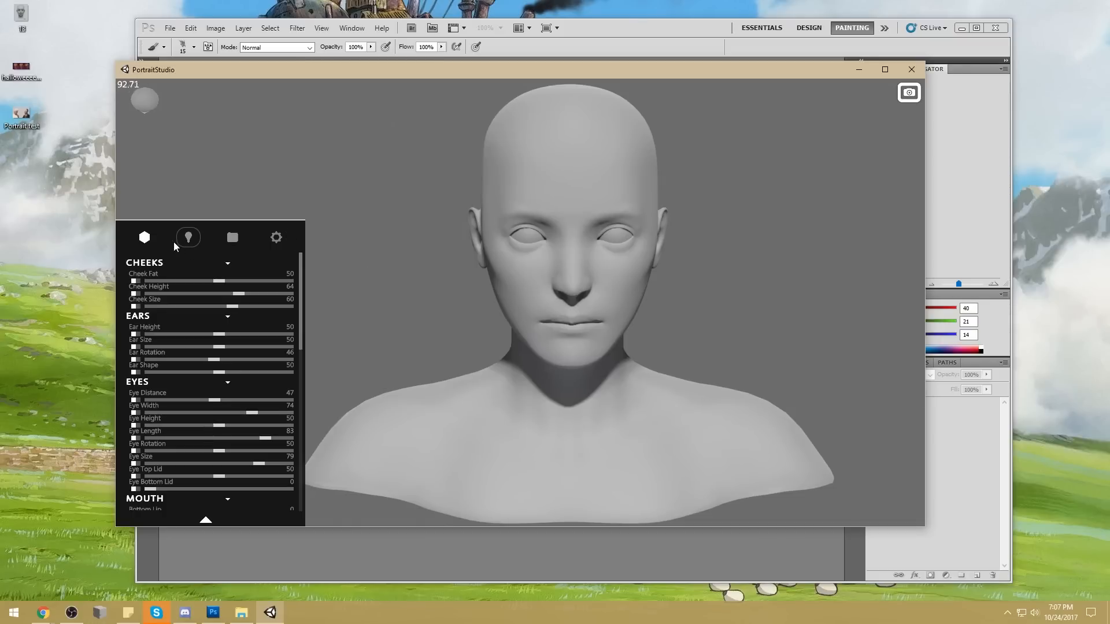
{"action": "left_click", "coordinate": [210, 521]}
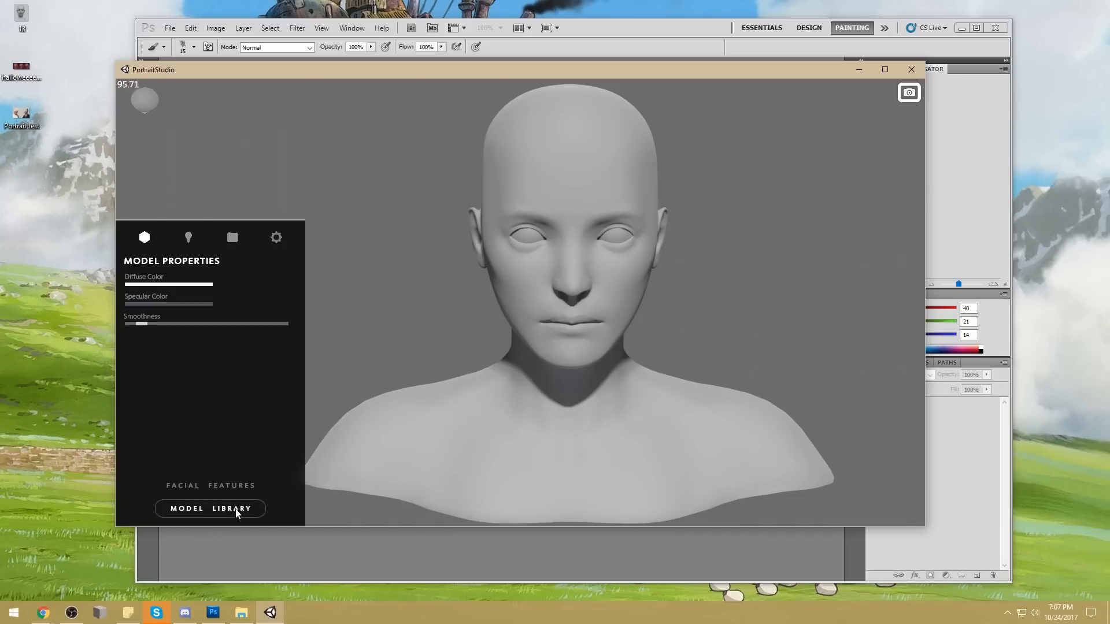
Step: Load the male bust and the two head-only models from the model library, rotating the light around the heads
{"action": "left_click", "coordinate": [234, 512]}
{"action": "mouse_move", "coordinate": [300, 275]}
{"action": "left_mouse_down"}
{"action": "mouse_move", "coordinate": [294, 379]}
{"action": "mouse_move", "coordinate": [288, 258]}
{"action": "mouse_move", "coordinate": [310, 369]}
{"action": "mouse_move", "coordinate": [308, 262]}
{"action": "left_mouse_up"}
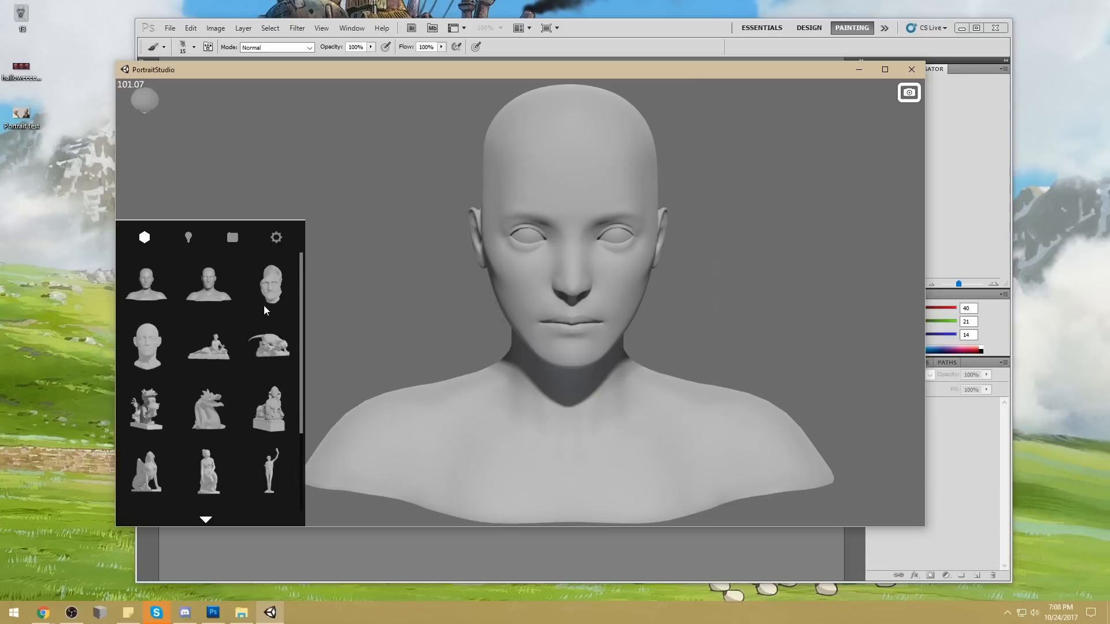
{"action": "left_click", "coordinate": [218, 294]}
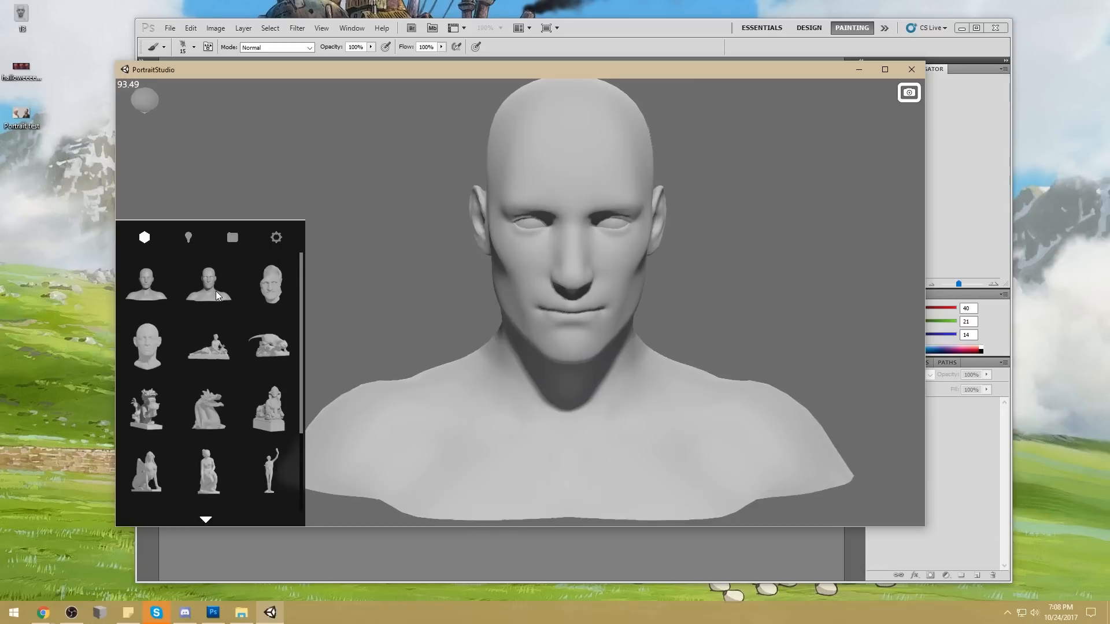
{"action": "left_click", "coordinate": [271, 280]}
{"action": "left_click_drag", "start_coordinate": [516, 303], "coordinate": [69, 338]}
{"action": "left_click", "coordinate": [143, 357]}
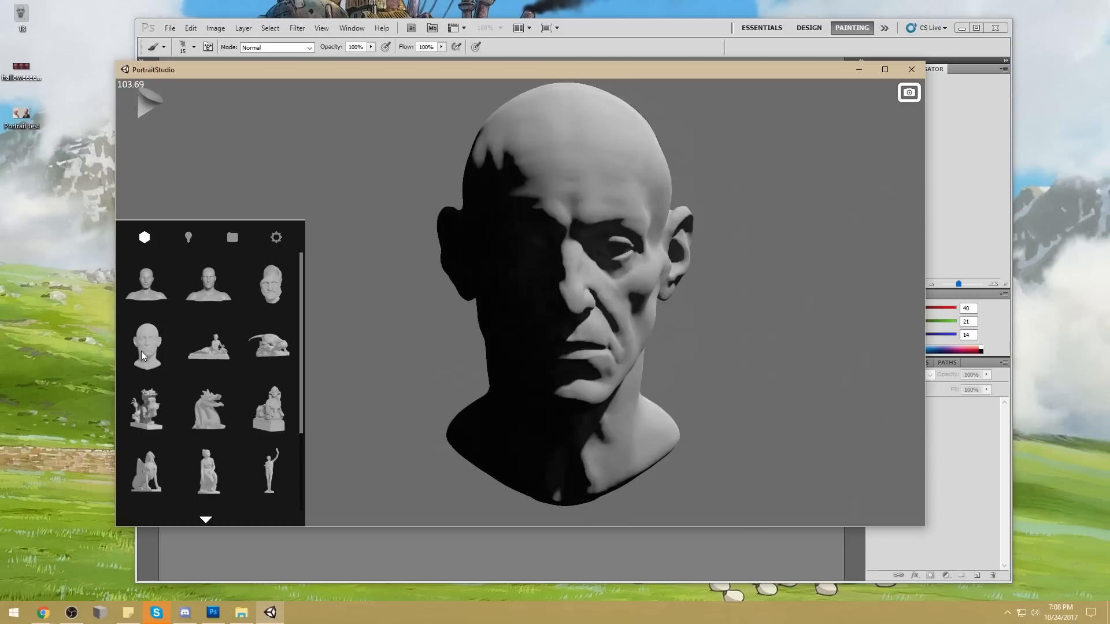
{"action": "left_click_drag", "start_coordinate": [632, 323], "coordinate": [689, 348]}
Step: Preview the reclining woman, dragon and sphinx statues from the model library
{"action": "left_click", "coordinate": [210, 349]}
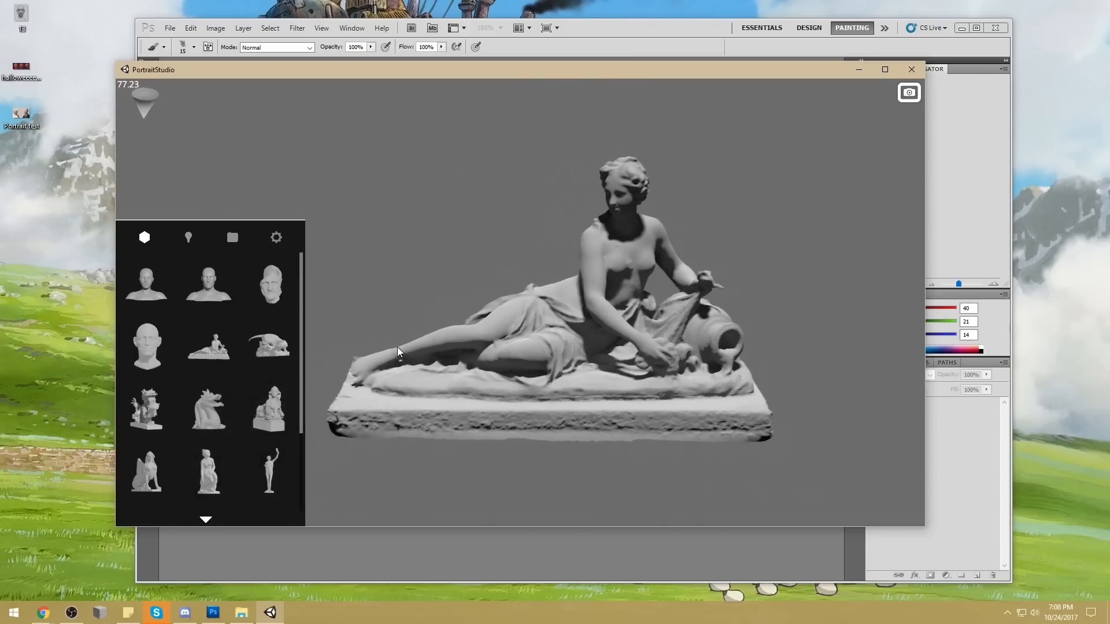
{"action": "left_click", "coordinate": [265, 350]}
{"action": "left_click", "coordinate": [206, 413]}
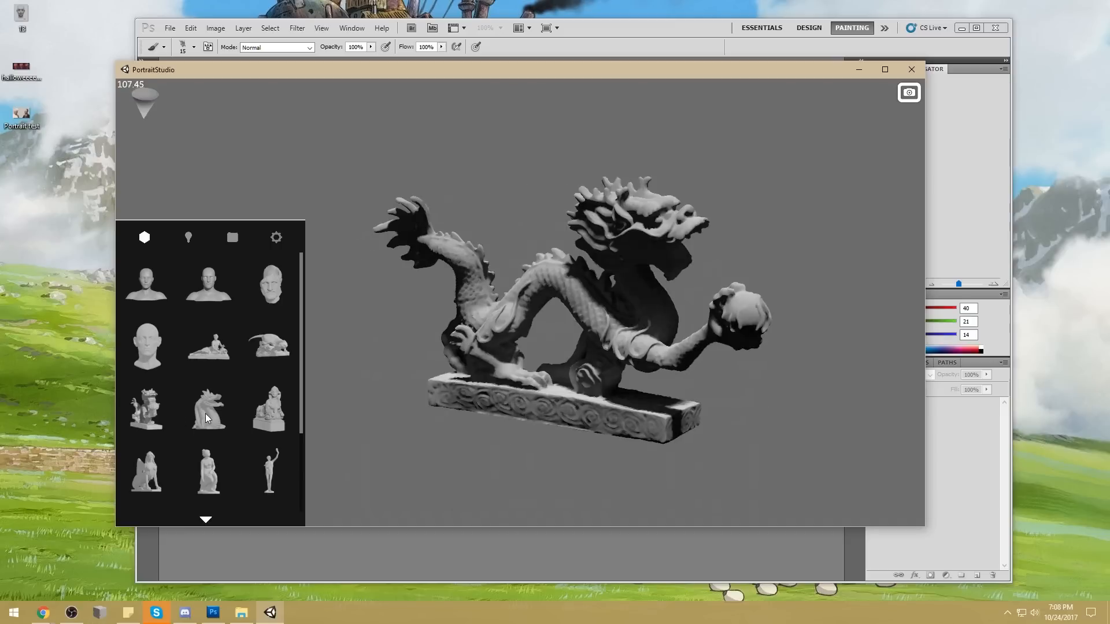
{"action": "left_click", "coordinate": [276, 421]}
Step: Load the skeletal statue with the raised arm and examine it under different light directions
{"action": "scroll", "coordinate": [300, 433], "scroll_direction": "down", "scroll_amount": 3}
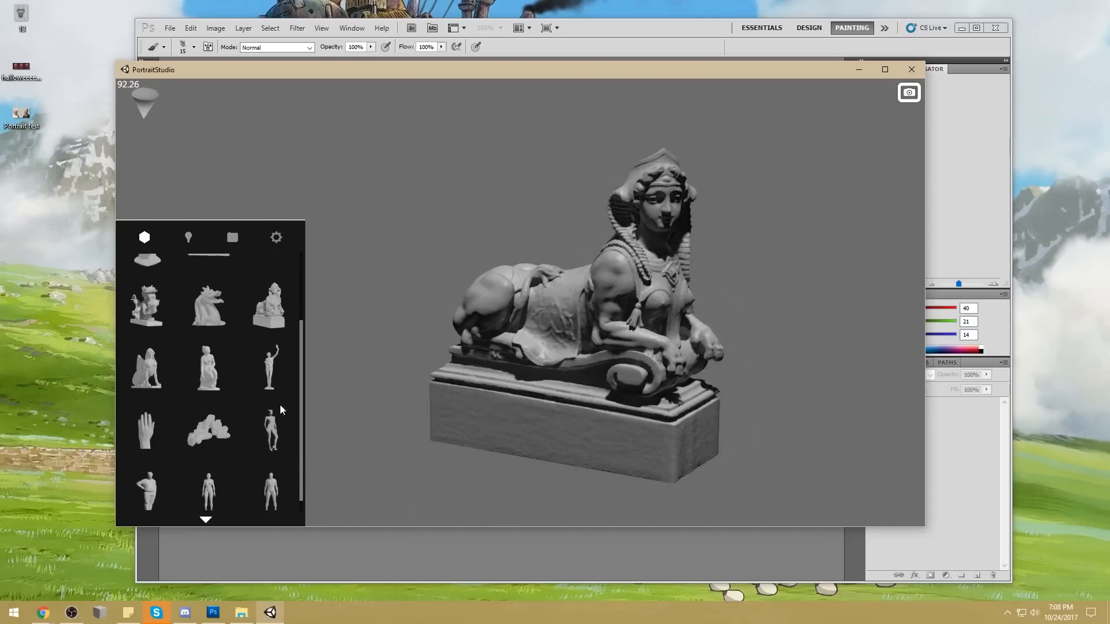
{"action": "left_click", "coordinate": [269, 370]}
{"action": "scroll", "coordinate": [797, 306], "scroll_direction": "up", "scroll_amount": 5}
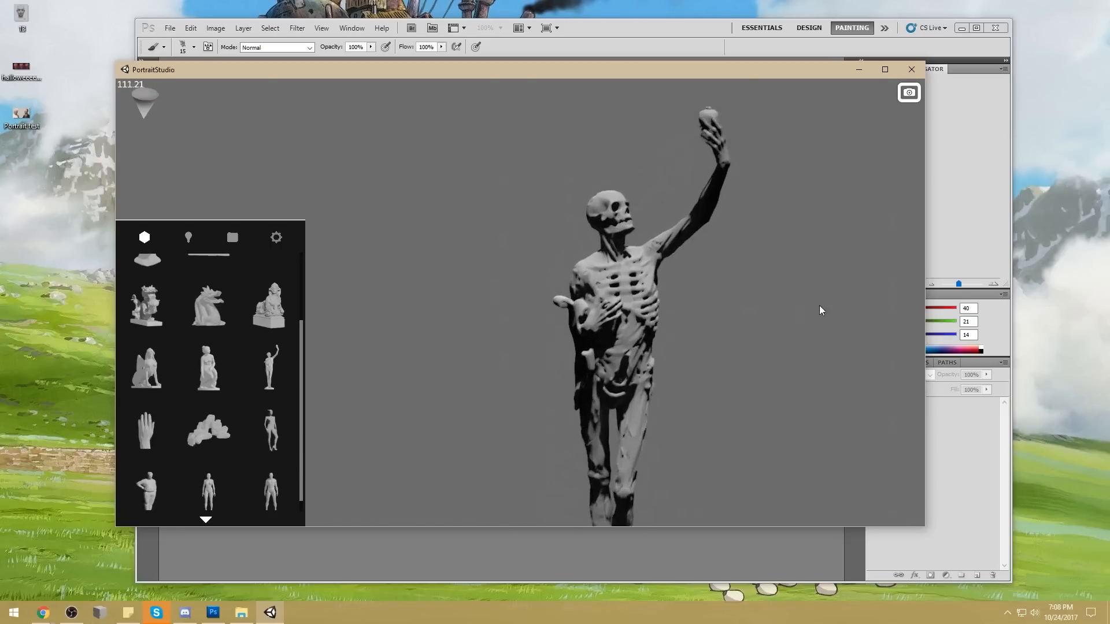
{"action": "left_click_drag", "start_coordinate": [778, 307], "coordinate": [750, 316]}
{"action": "left_click_drag", "start_coordinate": [751, 317], "coordinate": [371, 289]}
{"action": "left_click_drag", "start_coordinate": [542, 407], "coordinate": [236, 344]}
{"action": "scroll", "coordinate": [558, 349], "scroll_direction": "down", "scroll_amount": 5}
{"action": "scroll", "coordinate": [505, 321], "scroll_direction": "up", "scroll_amount": 5}
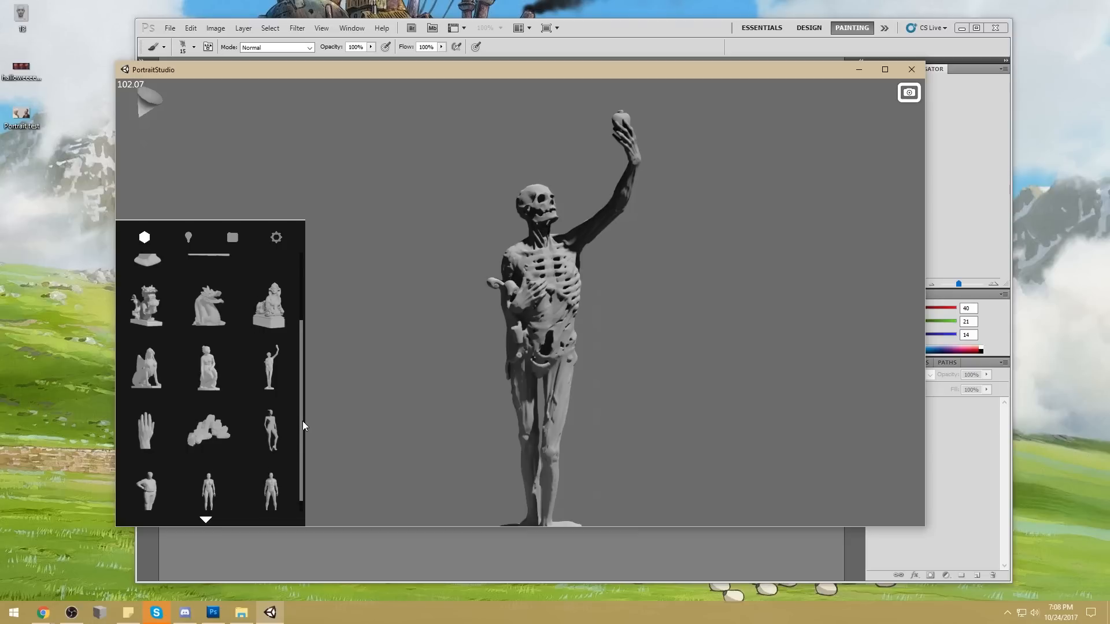
Step: Load the rock formation model and rotate the light across it
{"action": "scroll", "coordinate": [272, 423], "scroll_direction": "down", "scroll_amount": 1}
{"action": "left_click", "coordinate": [223, 424]}
{"action": "left_click_drag", "start_coordinate": [635, 347], "coordinate": [333, 321]}
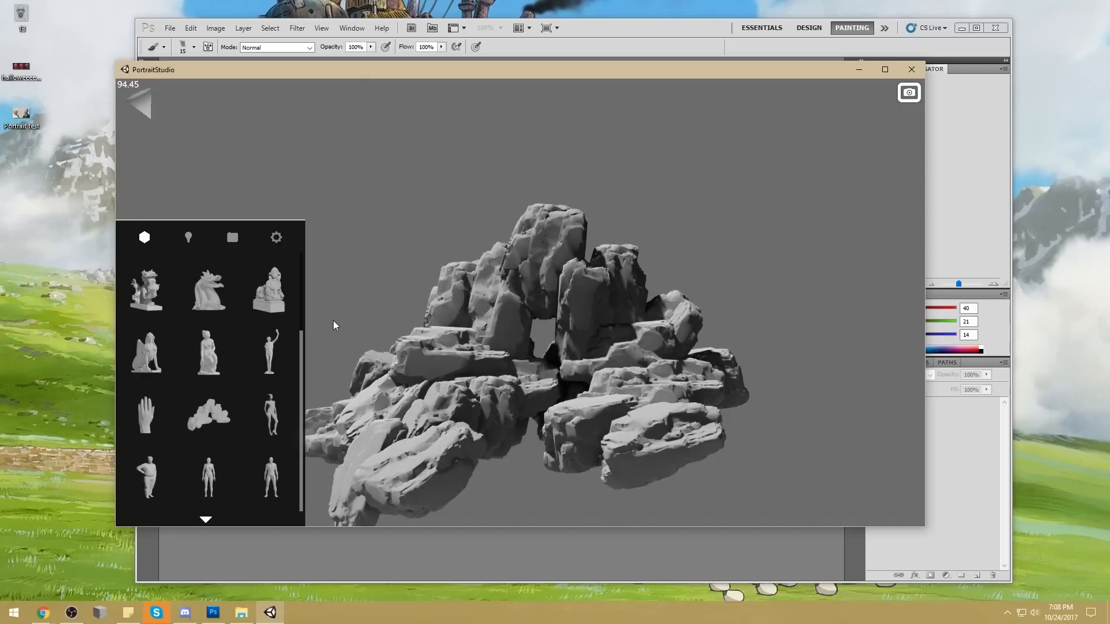
Step: Preview the hand model under a changed light direction, and load the standing female figure in heels
{"action": "scroll", "coordinate": [299, 419], "scroll_direction": "up", "scroll_amount": 1}
{"action": "scroll", "coordinate": [301, 443], "scroll_direction": "down", "scroll_amount": 1}
{"action": "left_click", "coordinate": [145, 415]}
{"action": "left_click_drag", "start_coordinate": [638, 370], "coordinate": [486, 346]}
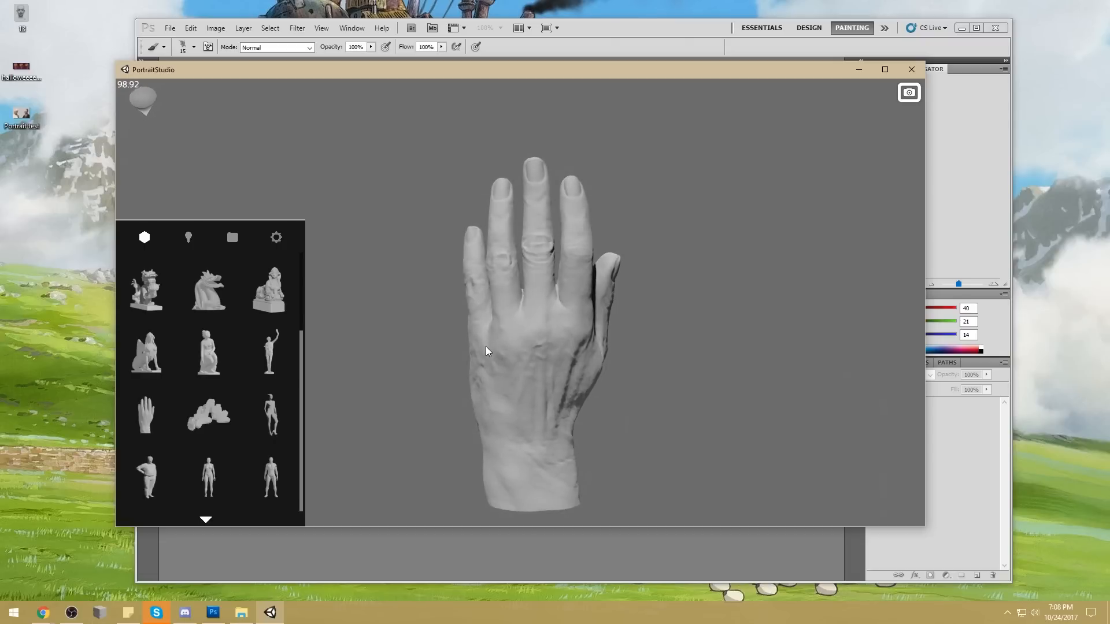
{"action": "left_click", "coordinate": [275, 424]}
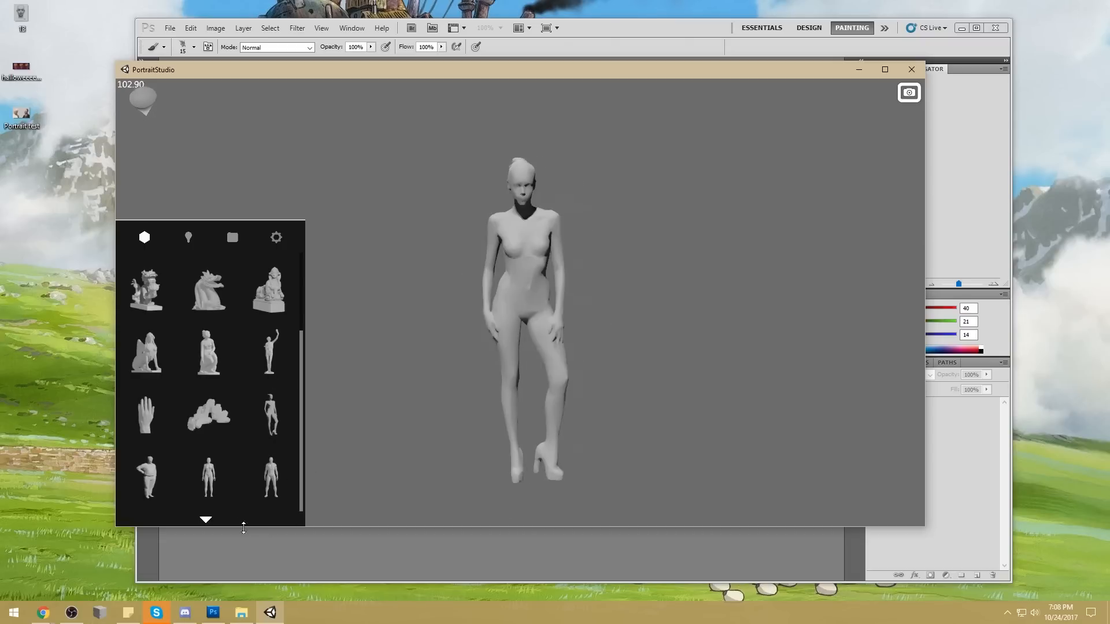
Step: Open the heeled female figure's poses and preview several standing, crouching and seated ones, ending with the bent-over standing pose
{"action": "left_click", "coordinate": [206, 521]}
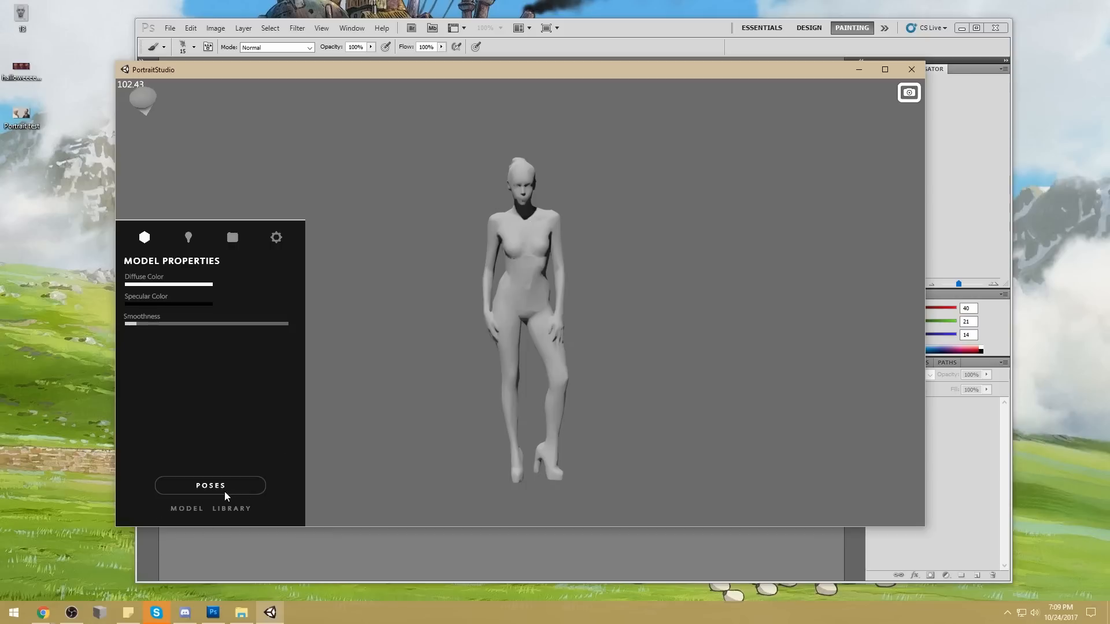
{"action": "left_click", "coordinate": [225, 512]}
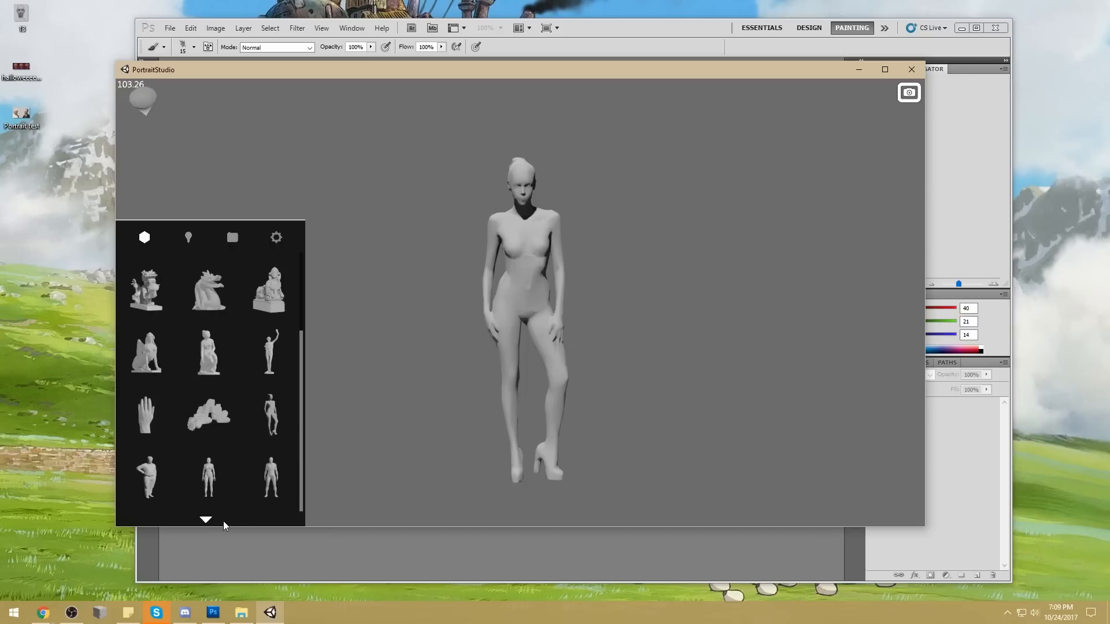
{"action": "left_click", "coordinate": [225, 522]}
{"action": "left_click", "coordinate": [214, 488]}
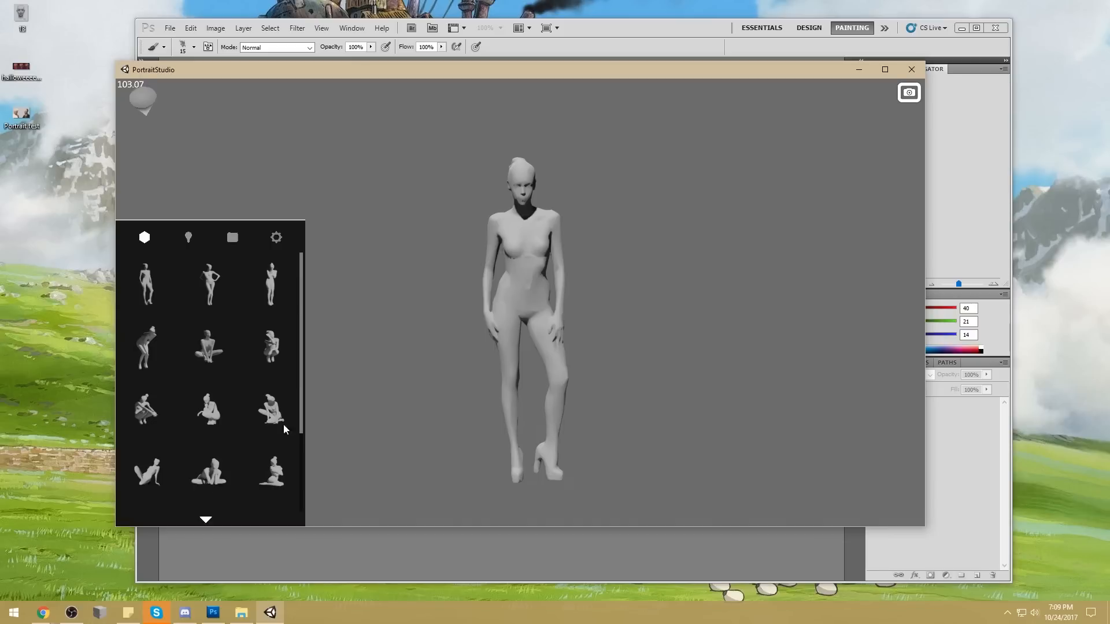
{"action": "scroll", "coordinate": [289, 474], "scroll_direction": "down", "scroll_amount": 2}
{"action": "scroll", "coordinate": [287, 470], "scroll_direction": "up", "scroll_amount": 2}
{"action": "left_click", "coordinate": [276, 317]}
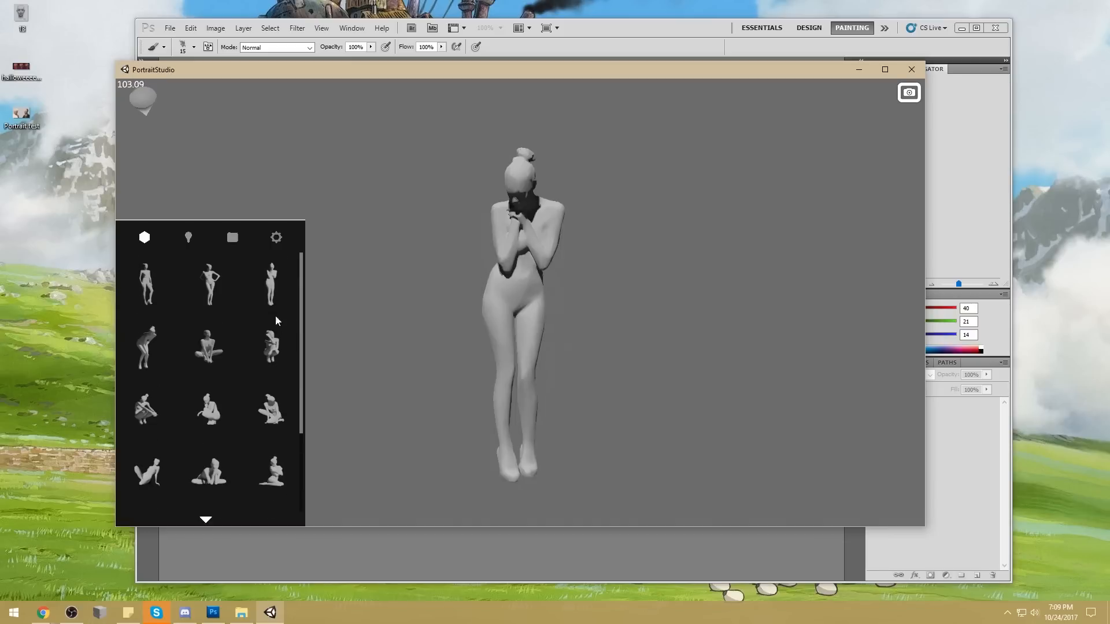
{"action": "left_click", "coordinate": [271, 347]}
{"action": "left_click", "coordinate": [214, 350]}
{"action": "left_click", "coordinate": [213, 406]}
{"action": "left_click", "coordinate": [265, 411]}
{"action": "left_click", "coordinate": [152, 354]}
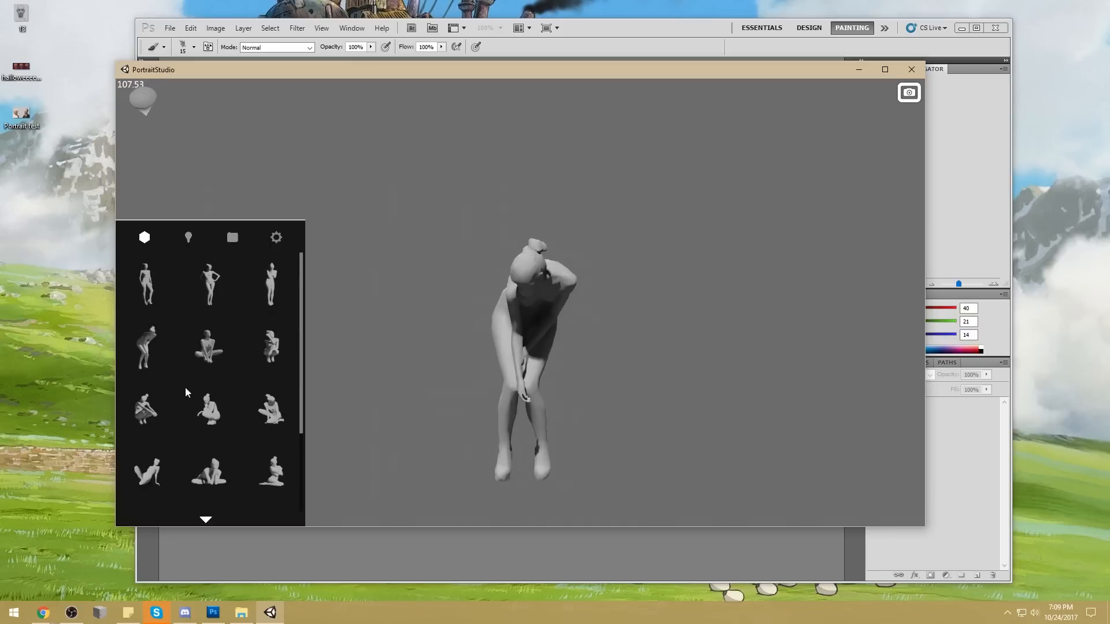
Step: Load the clothed standing man with one hand on his hip from the model library
{"action": "left_click", "coordinate": [206, 519]}
{"action": "left_click", "coordinate": [223, 506]}
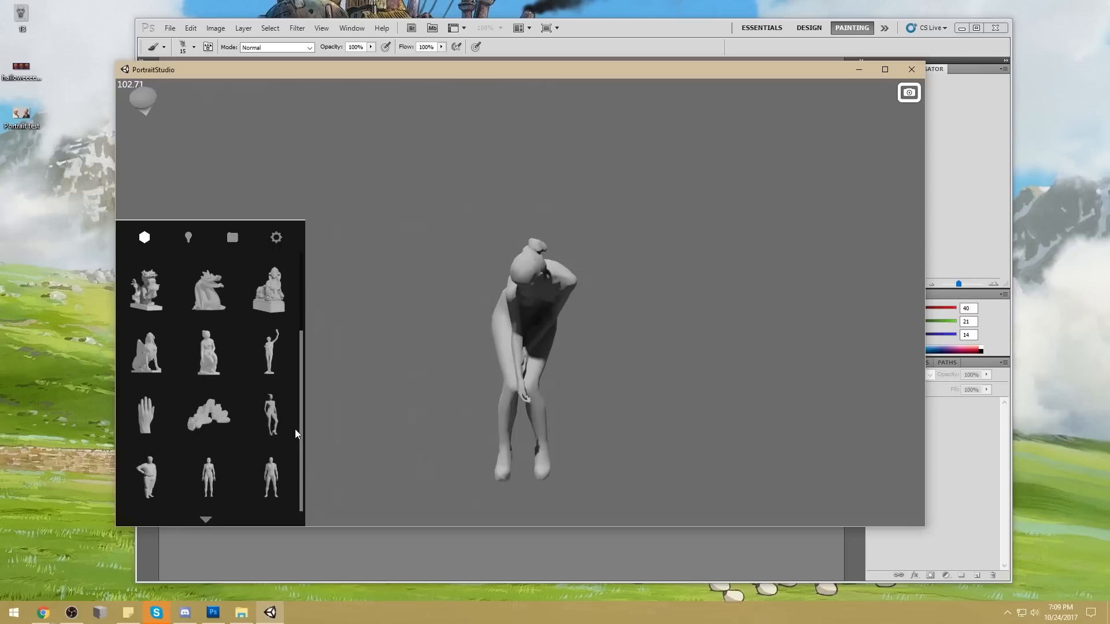
{"action": "left_click", "coordinate": [158, 488]}
{"action": "left_click", "coordinate": [205, 518]}
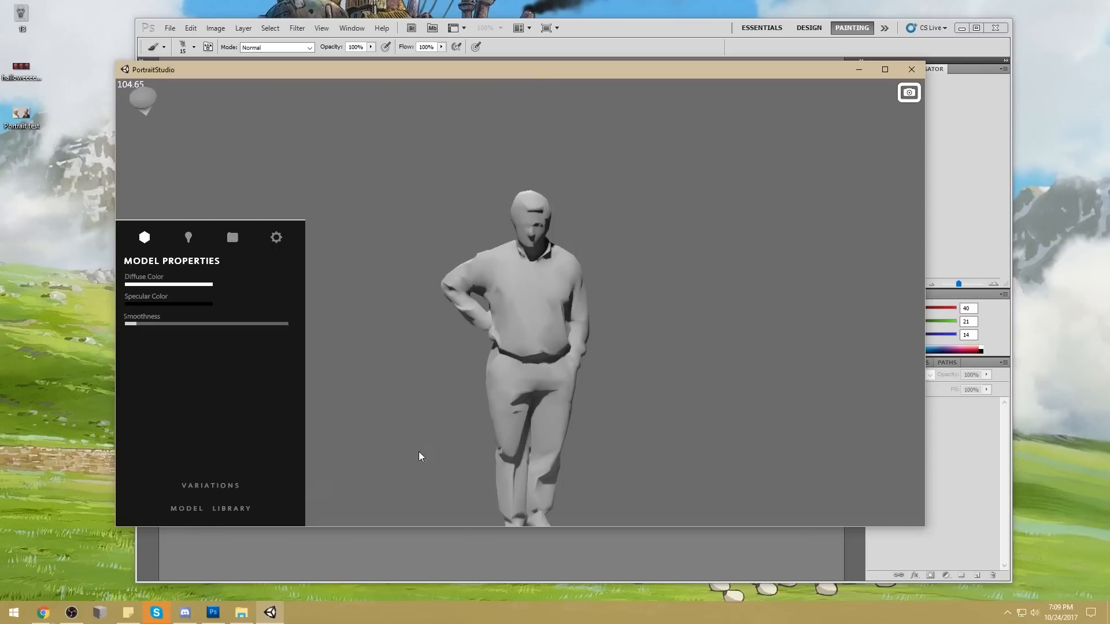
Step: Preview several clothed figures among the man's variations, ending with the woman standing with both hands on her hips
{"action": "left_click", "coordinate": [248, 489]}
{"action": "left_click", "coordinate": [273, 472]}
{"action": "left_click", "coordinate": [149, 472]}
{"action": "left_click", "coordinate": [207, 465]}
{"action": "left_click", "coordinate": [209, 410]}
{"action": "left_click_drag", "start_coordinate": [298, 355], "coordinate": [303, 436]}
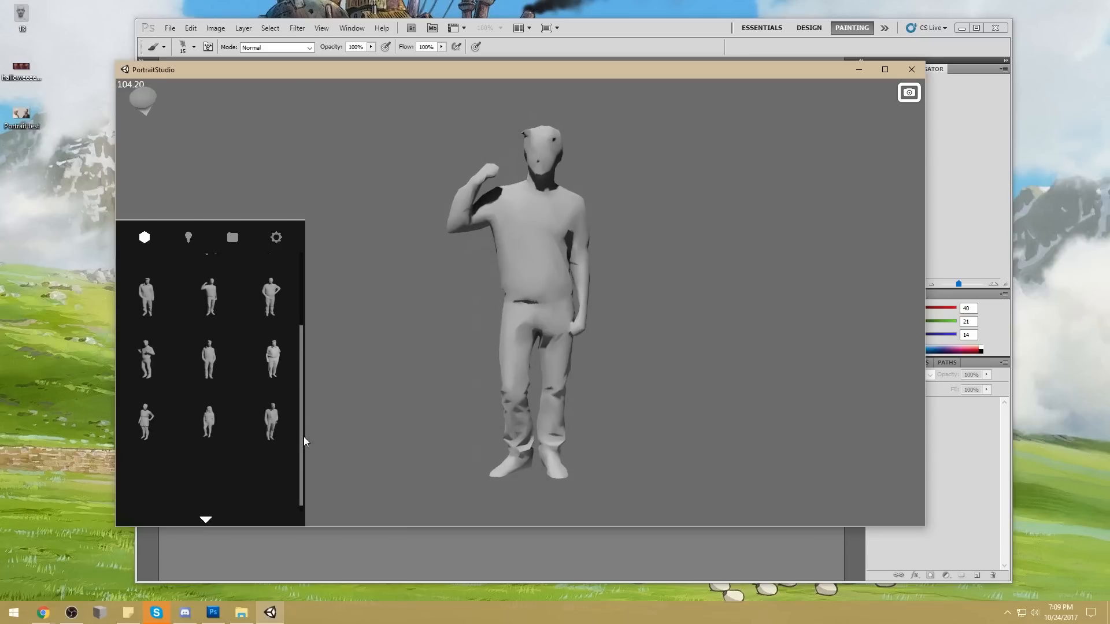
{"action": "left_click", "coordinate": [269, 417]}
{"action": "left_click_drag", "start_coordinate": [303, 366], "coordinate": [300, 260]}
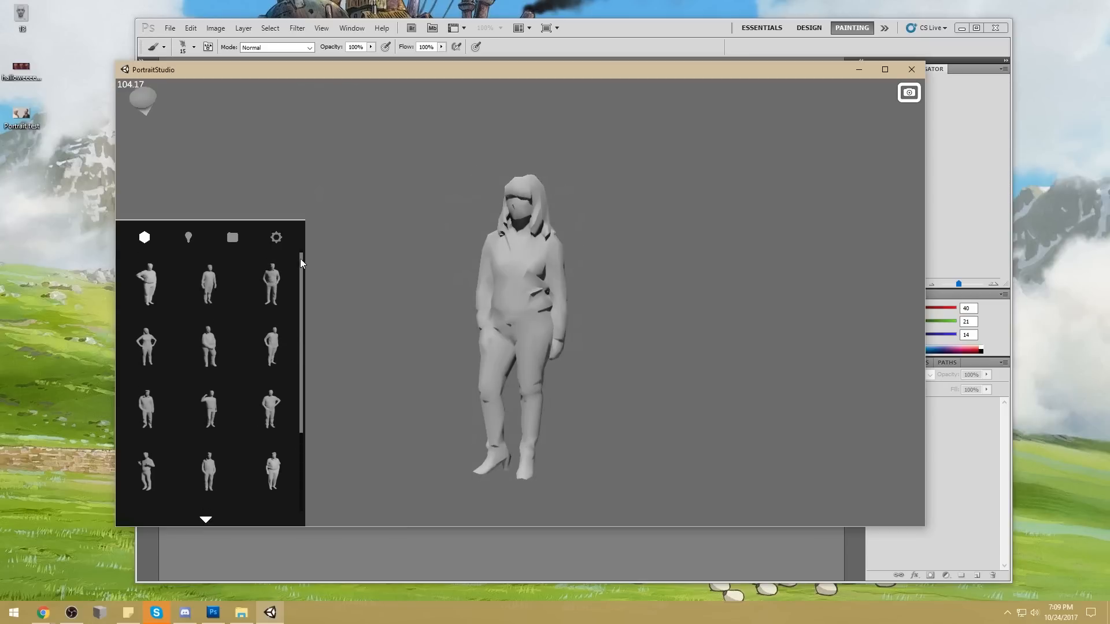
{"action": "left_click", "coordinate": [149, 348]}
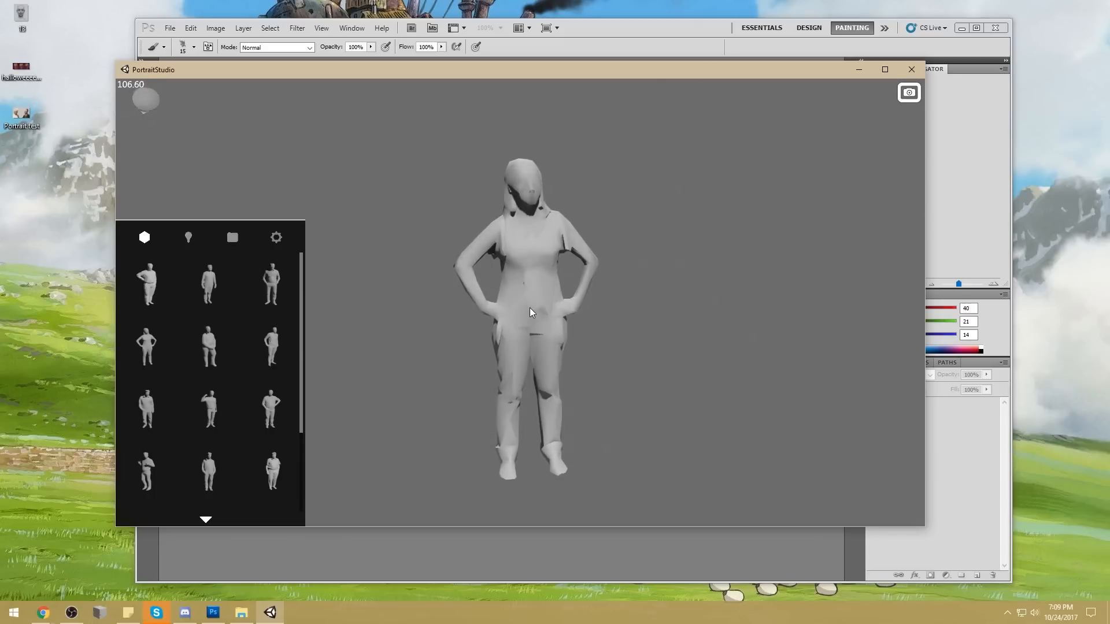
Step: Return to the model library and load the standing female anatomy mannequin
{"action": "left_click", "coordinate": [207, 519]}
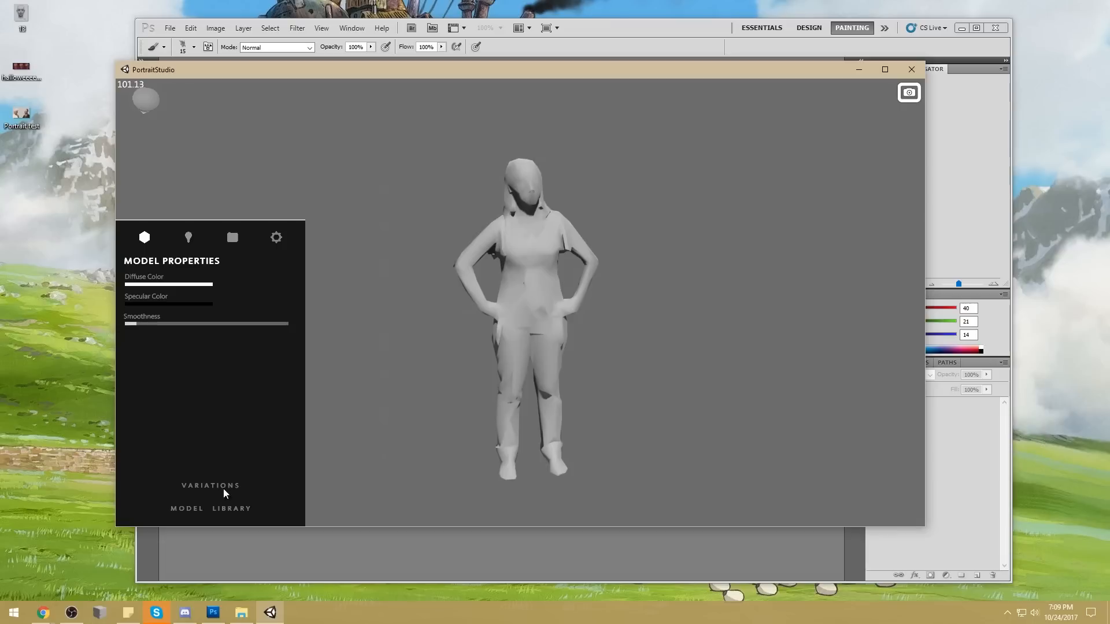
{"action": "left_click", "coordinate": [234, 486]}
{"action": "scroll", "coordinate": [248, 480], "scroll_direction": "down", "scroll_amount": 5}
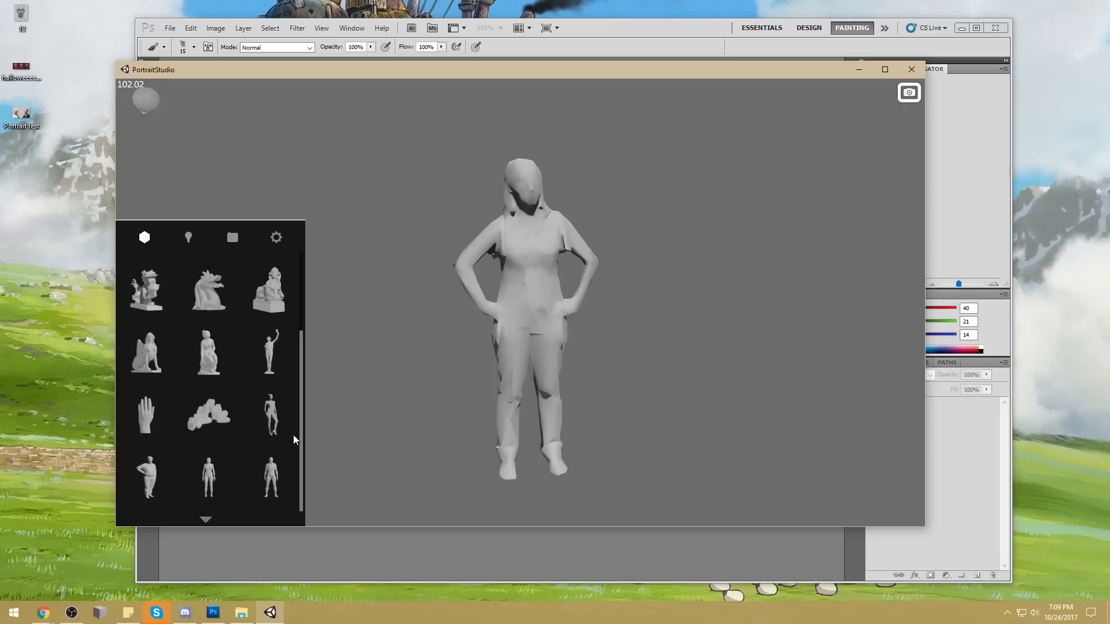
{"action": "mouse_move", "coordinate": [302, 453]}
{"action": "left_mouse_down"}
{"action": "mouse_move", "coordinate": [303, 276]}
{"action": "mouse_move", "coordinate": [307, 453]}
{"action": "left_mouse_up"}
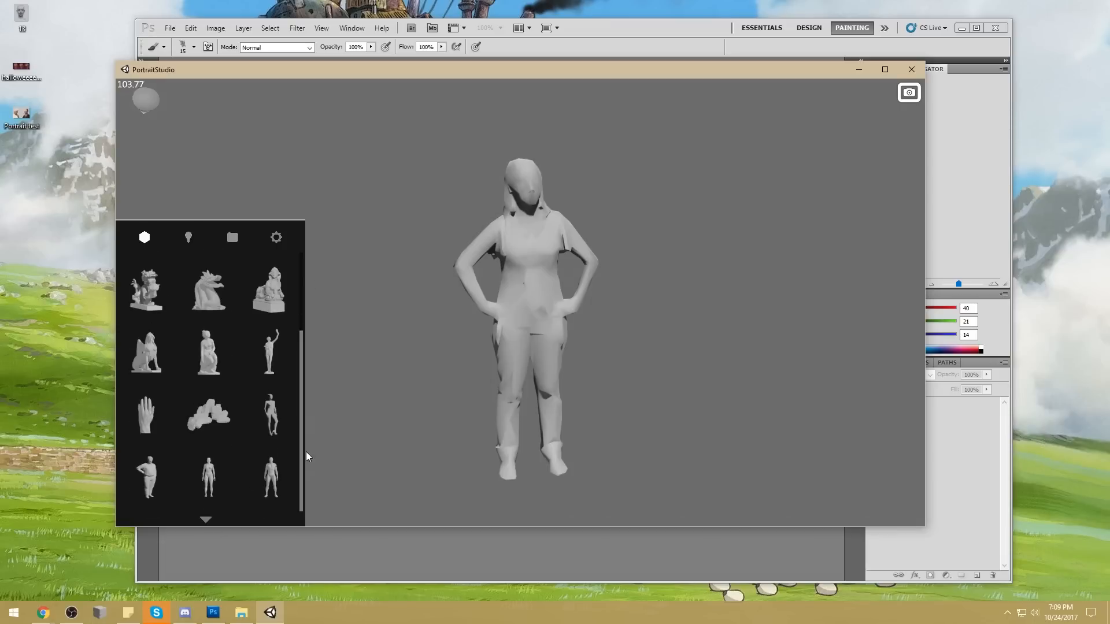
{"action": "left_click", "coordinate": [211, 478]}
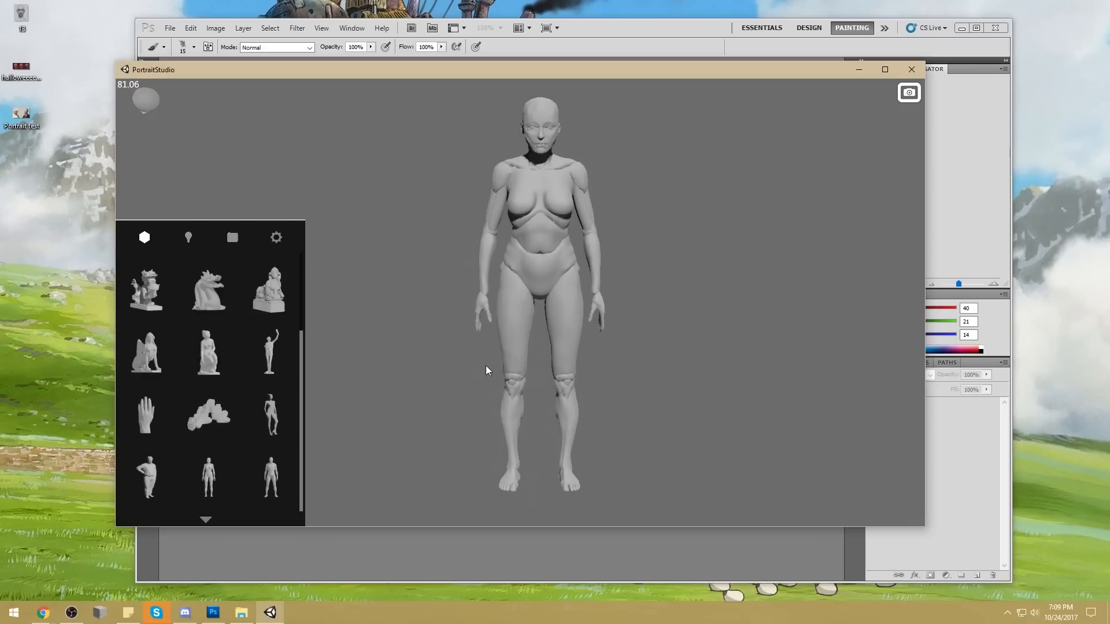
Step: Examine the female mannequin's head and torso up close under different light directions
{"action": "scroll", "coordinate": [711, 263], "scroll_direction": "up", "scroll_amount": 3}
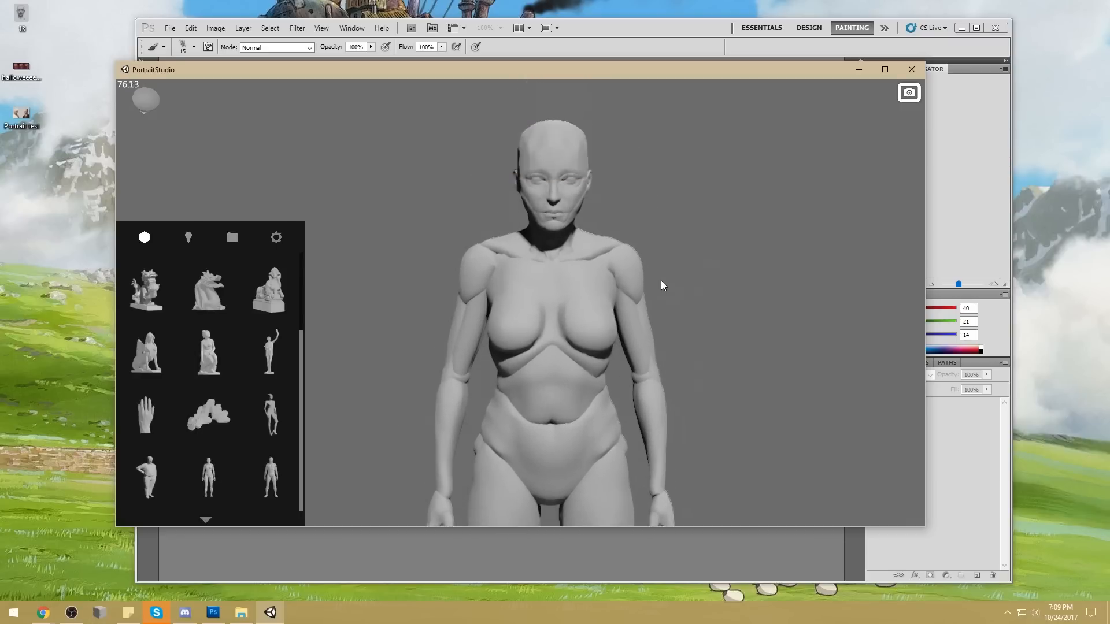
{"action": "mouse_move", "coordinate": [661, 281]}
{"action": "left_mouse_down"}
{"action": "mouse_move", "coordinate": [716, 164]}
{"action": "mouse_move", "coordinate": [691, 287]}
{"action": "mouse_move", "coordinate": [787, 319]}
{"action": "mouse_move", "coordinate": [822, 311]}
{"action": "mouse_move", "coordinate": [585, 293]}
{"action": "mouse_move", "coordinate": [551, 254]}
{"action": "mouse_move", "coordinate": [638, 241]}
{"action": "mouse_move", "coordinate": [675, 272]}
{"action": "mouse_move", "coordinate": [675, 286]}
{"action": "left_mouse_up"}
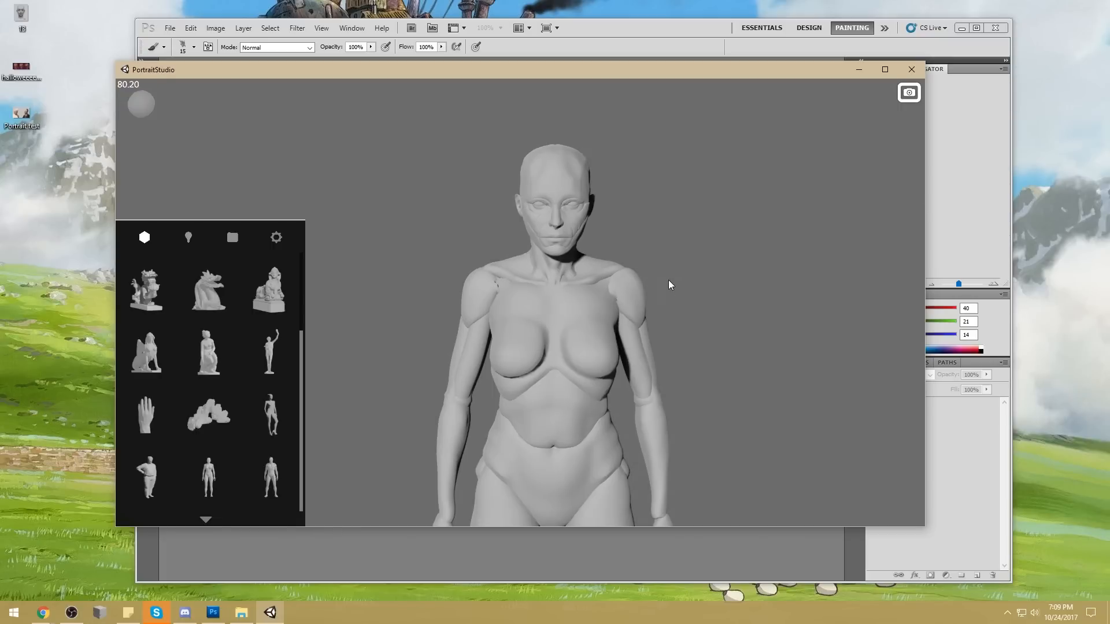
{"action": "left_click", "coordinate": [159, 614]}
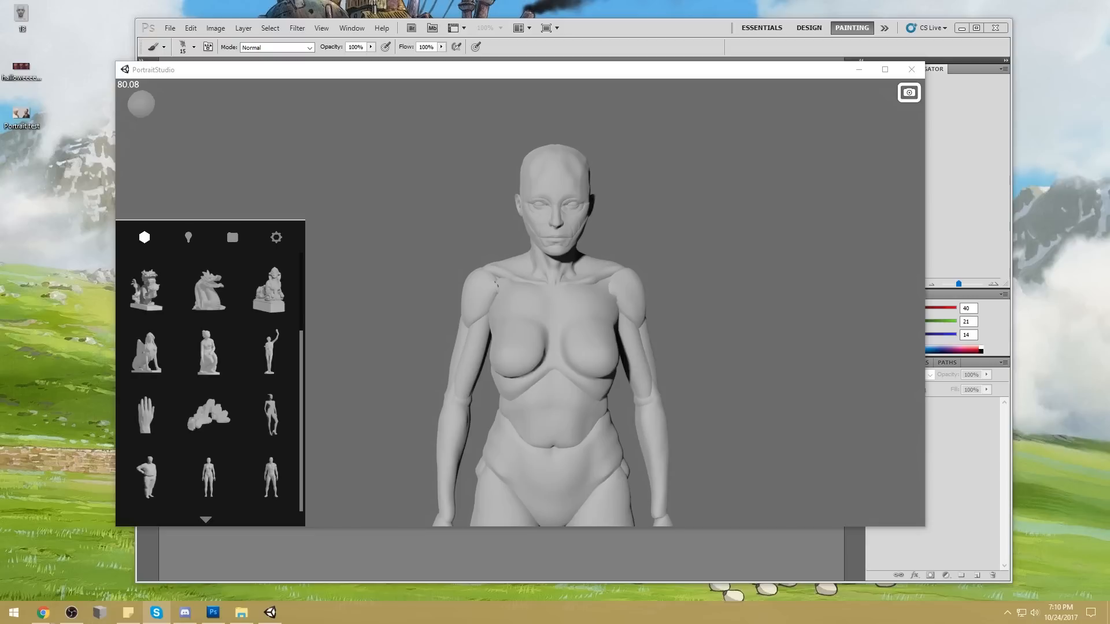
{"action": "left_click", "coordinate": [419, 287]}
{"action": "left_click_drag", "start_coordinate": [726, 258], "coordinate": [748, 271]}
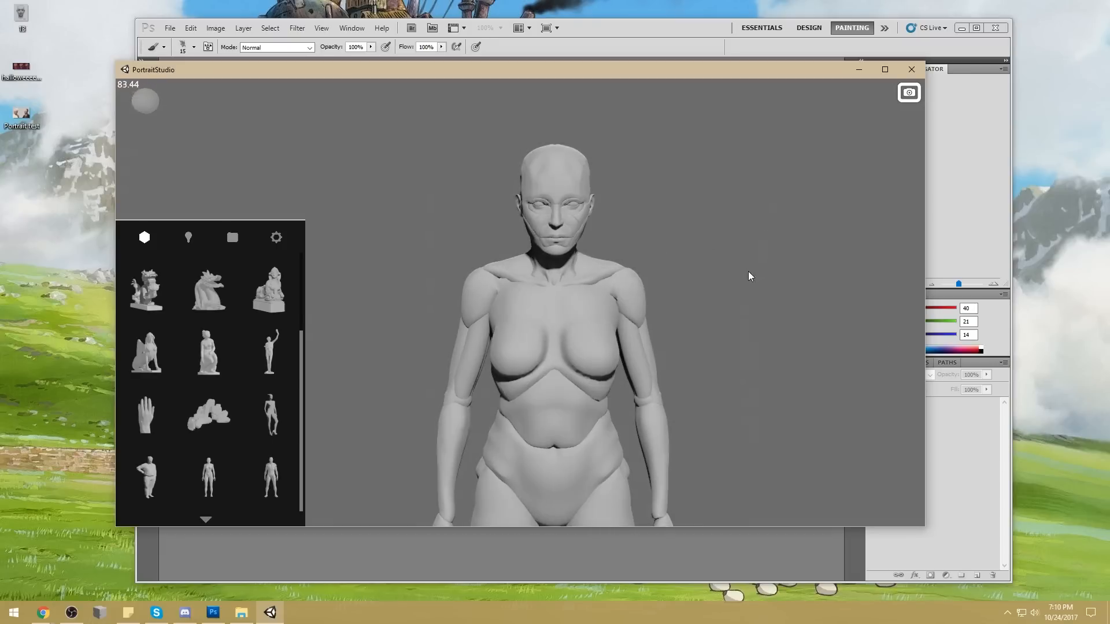
Step: Load the standing male anatomy mannequin from the library and reframe it in the view
{"action": "left_click", "coordinate": [267, 486]}
{"action": "left_click_drag", "start_coordinate": [431, 411], "coordinate": [500, 297]}
{"action": "left_click_drag", "start_coordinate": [559, 322], "coordinate": [590, 373]}
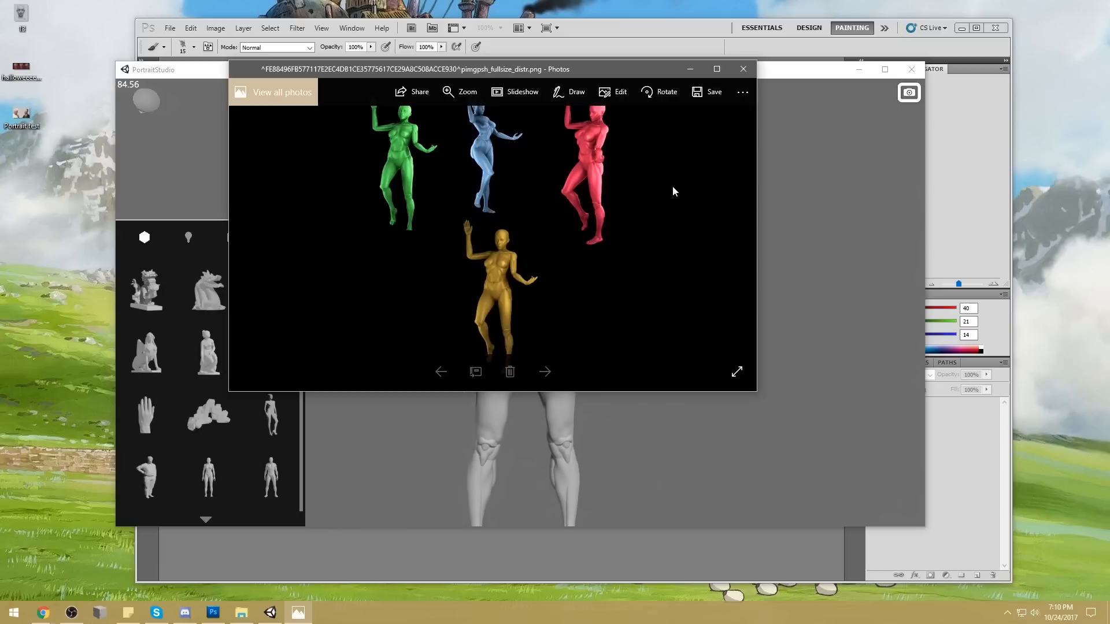
Step: View the reference image of the four coloured posed mannequins full size in Photos, examining each figure up close
{"action": "double_click", "coordinate": [606, 68]}
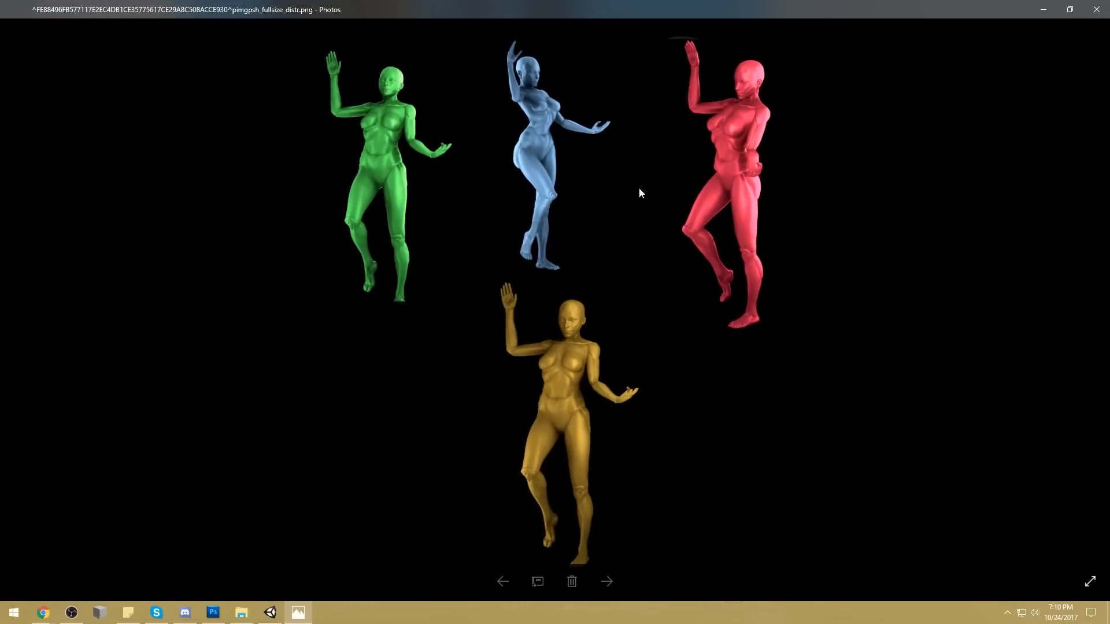
{"action": "scroll", "coordinate": [609, 235], "scroll_direction": "up", "scroll_amount": 3}
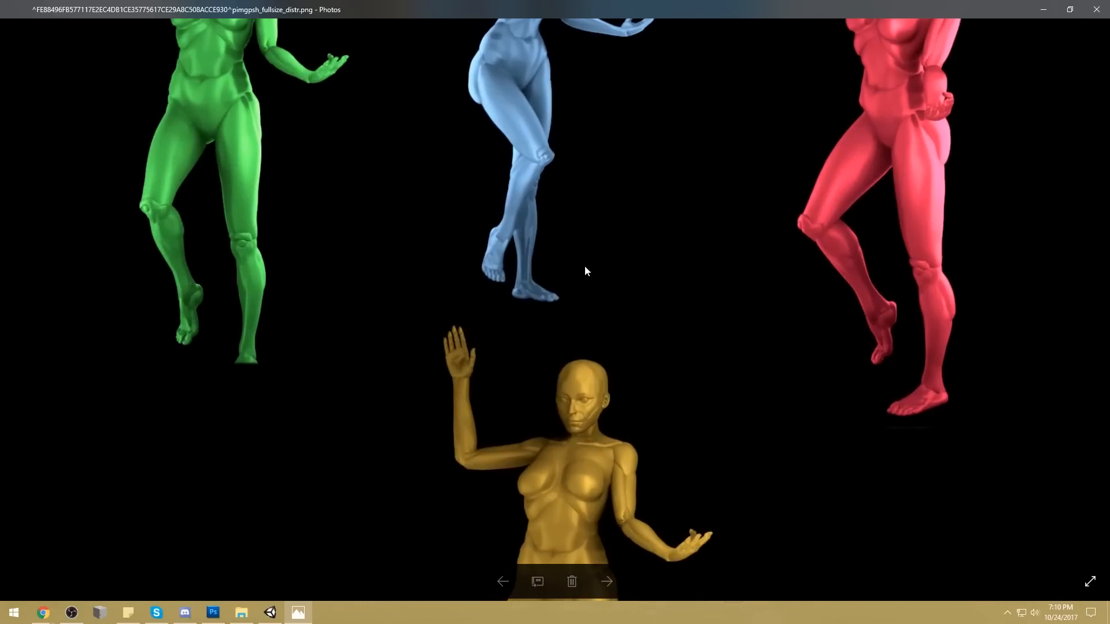
{"action": "left_click_drag", "start_coordinate": [637, 214], "coordinate": [892, 463]}
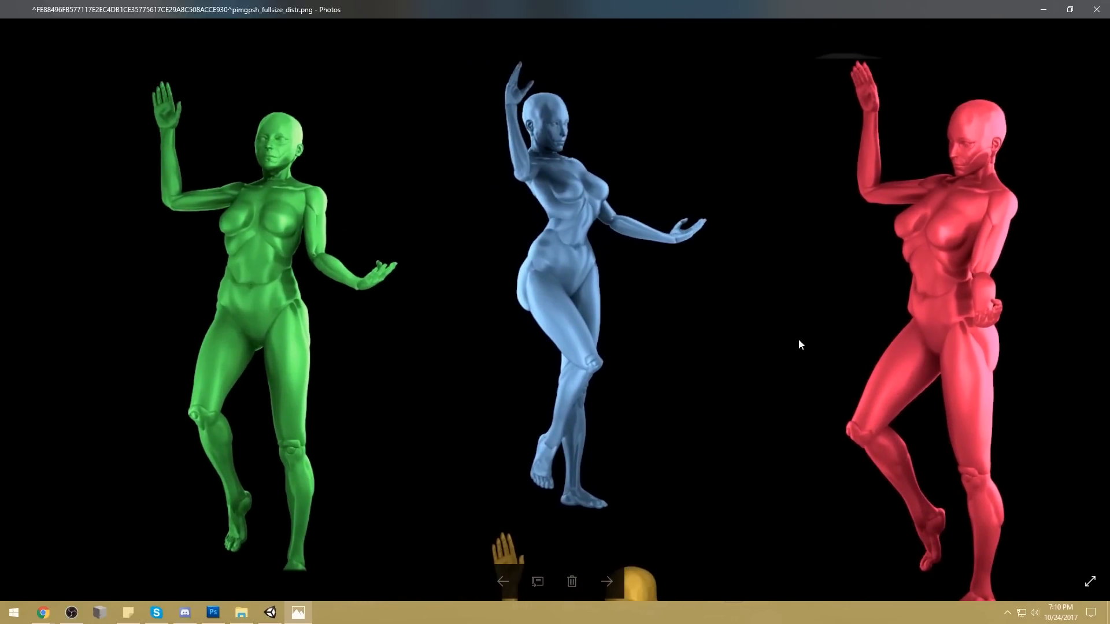
{"action": "left_click_drag", "start_coordinate": [810, 325], "coordinate": [788, 454]}
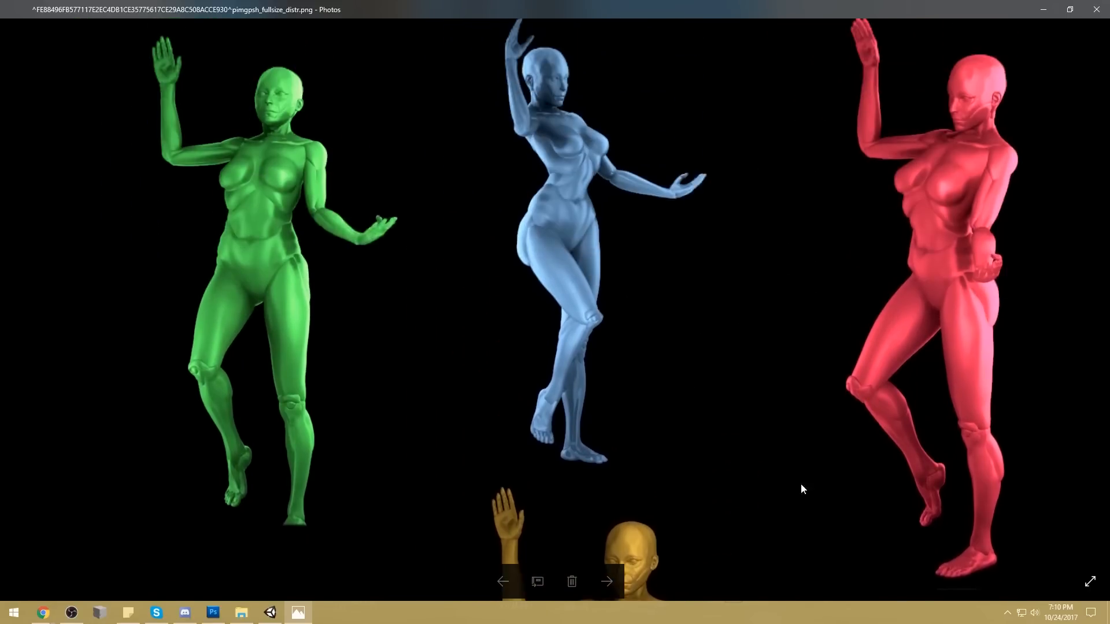
{"action": "left_click_drag", "start_coordinate": [746, 341], "coordinate": [625, 67]}
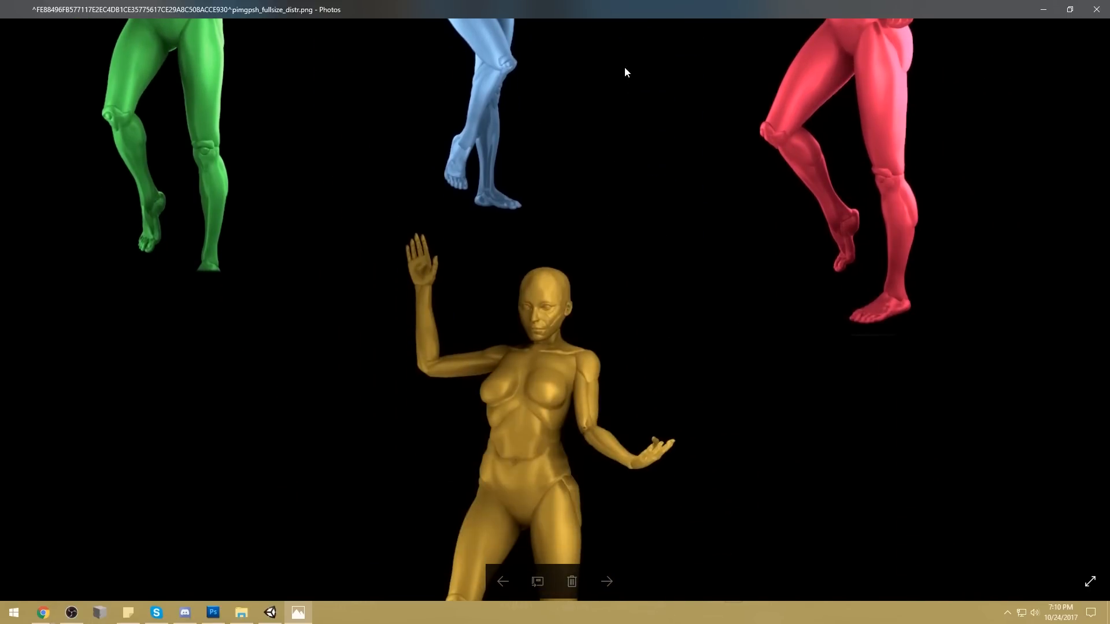
Step: Close the reference image and load the female anatomy mannequin again in a full-body view
{"action": "left_click", "coordinate": [1099, 9]}
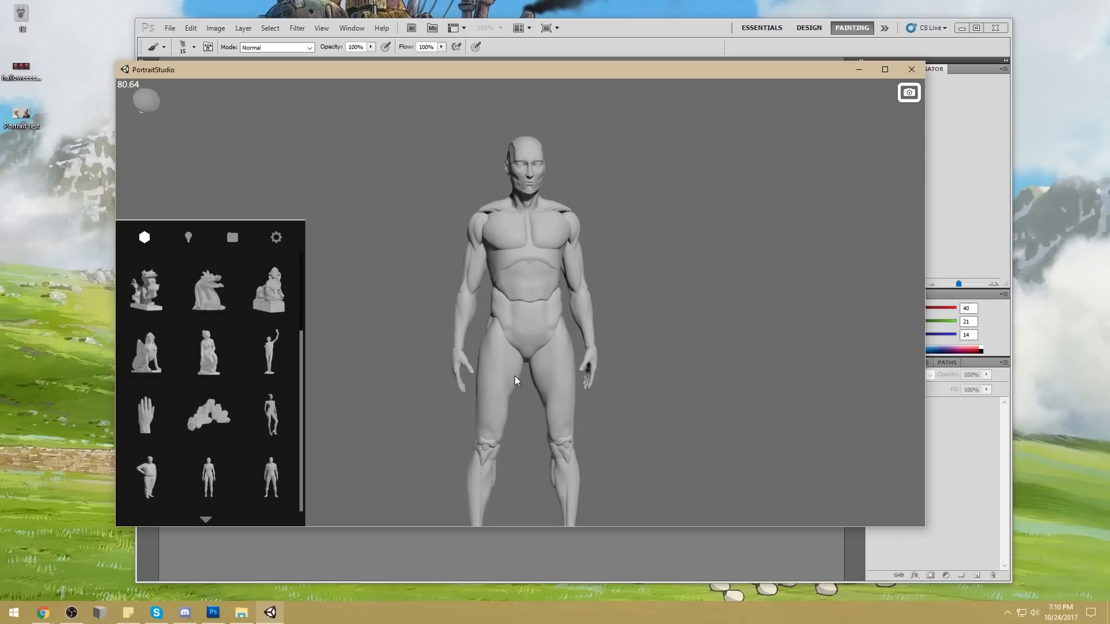
{"action": "scroll", "coordinate": [515, 361], "scroll_direction": "down", "scroll_amount": 3}
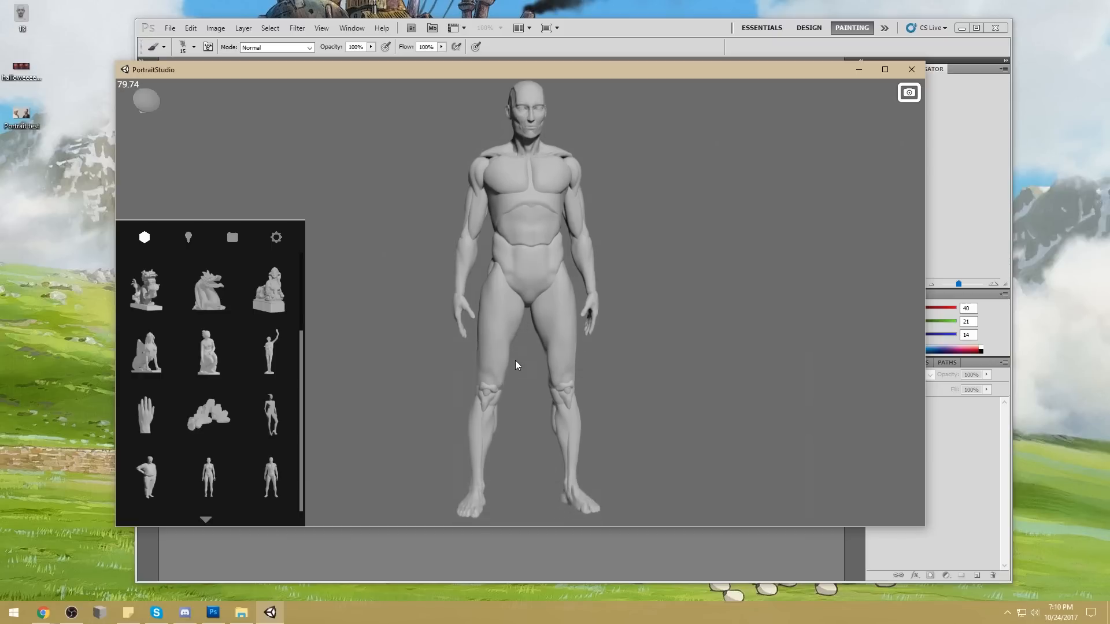
{"action": "left_click", "coordinate": [215, 483]}
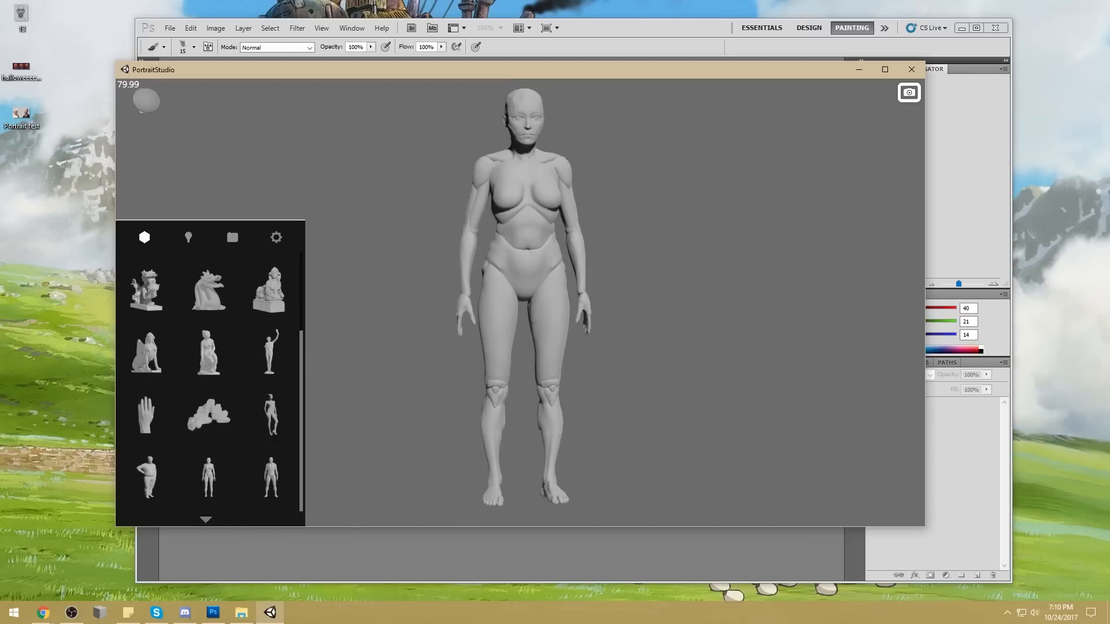
Step: Switch to Chrome and look through the Amazon results for art mannequins, comparing wooden manikins and anatomical figures
{"action": "key", "text": "alt+Tab"}
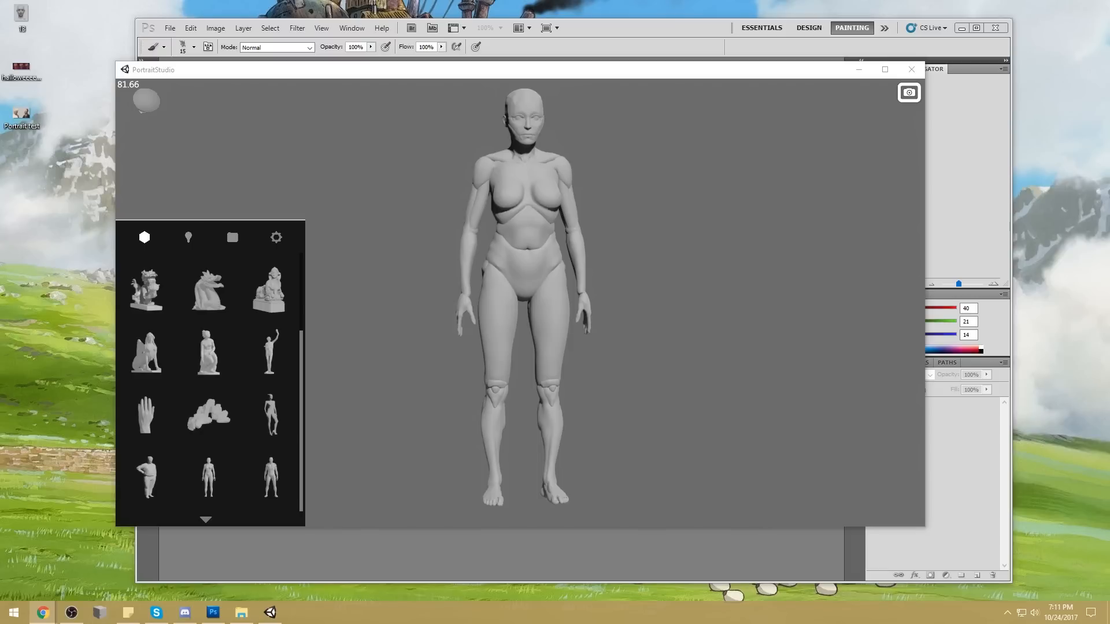
{"action": "left_click", "coordinate": [43, 613]}
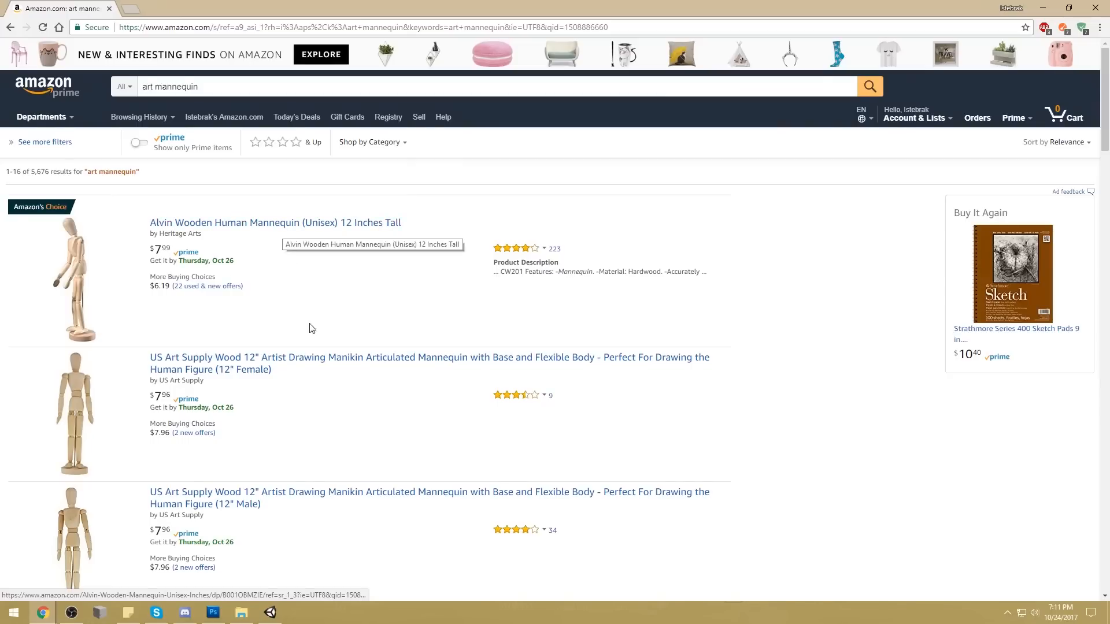
{"action": "scroll", "coordinate": [312, 347], "scroll_direction": "down", "scroll_amount": 3}
{"action": "scroll", "coordinate": [266, 355], "scroll_direction": "down", "scroll_amount": 9}
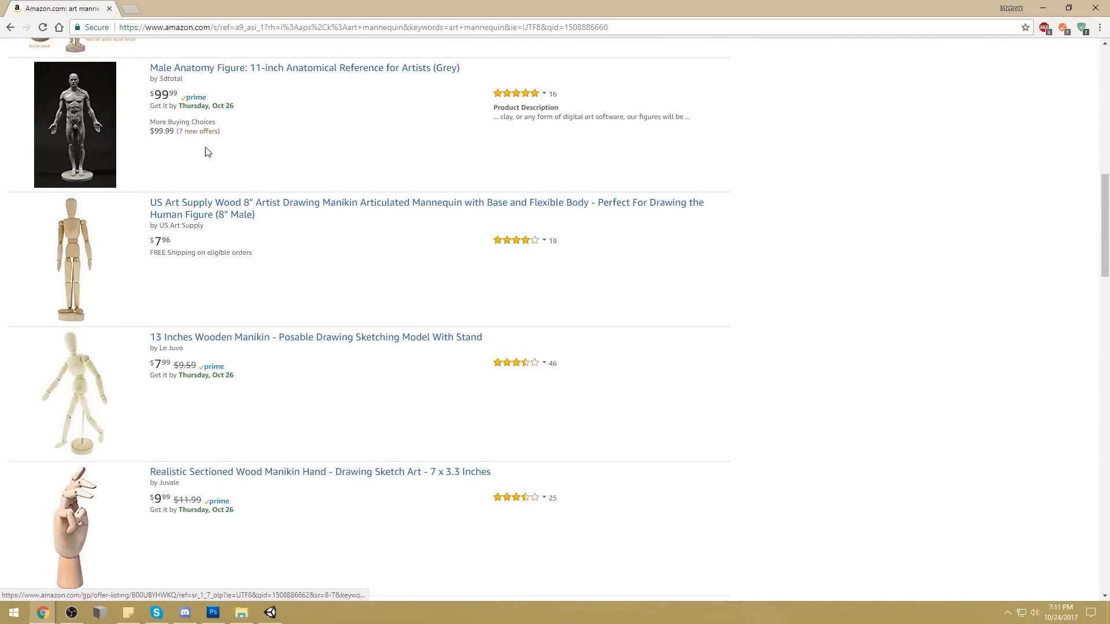
{"action": "scroll", "coordinate": [239, 205], "scroll_direction": "up", "scroll_amount": 1}
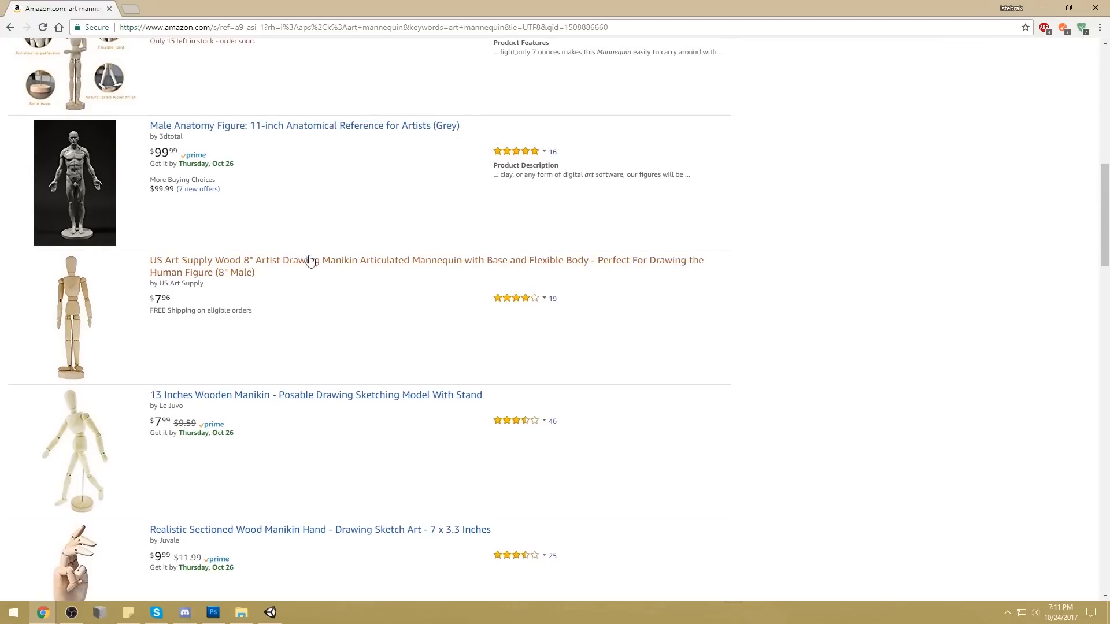
{"action": "scroll", "coordinate": [301, 272], "scroll_direction": "down", "scroll_amount": 8}
{"action": "scroll", "coordinate": [300, 281], "scroll_direction": "down", "scroll_amount": 7}
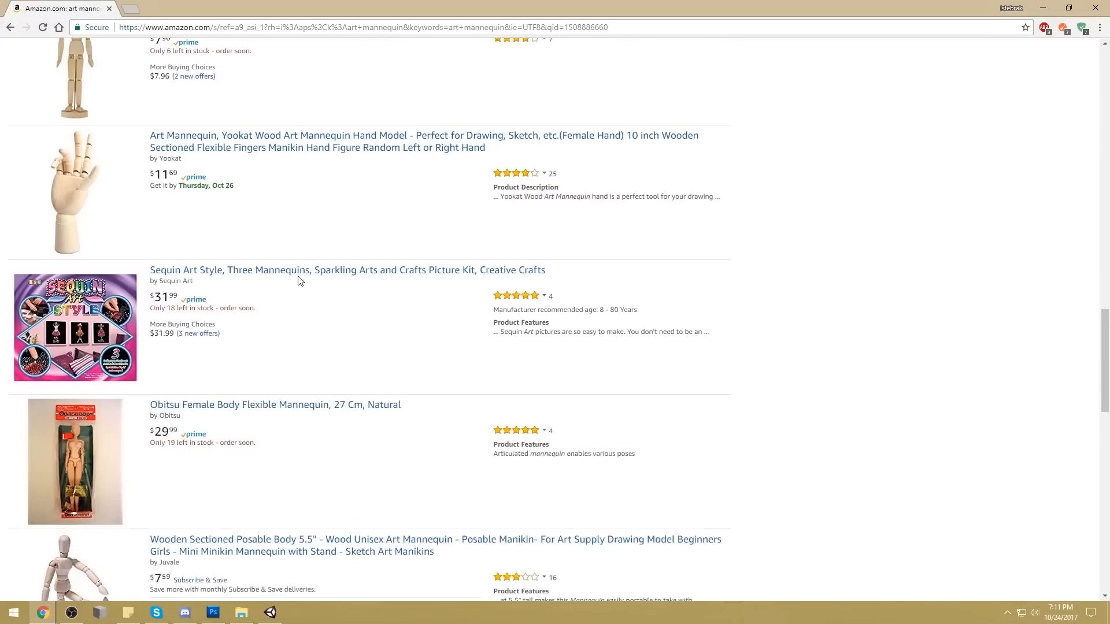
{"action": "scroll", "coordinate": [294, 315], "scroll_direction": "down", "scroll_amount": 8}
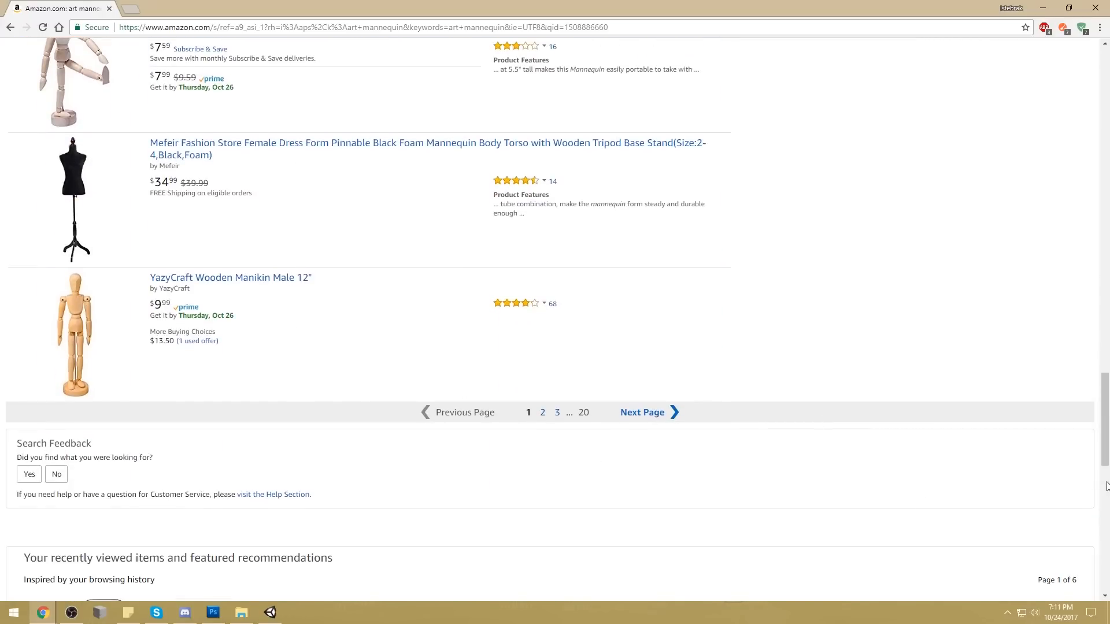
Step: Refine the Amazon search to "art mannequin detailed"
{"action": "left_click_drag", "start_coordinate": [1105, 424], "coordinate": [1100, 116]}
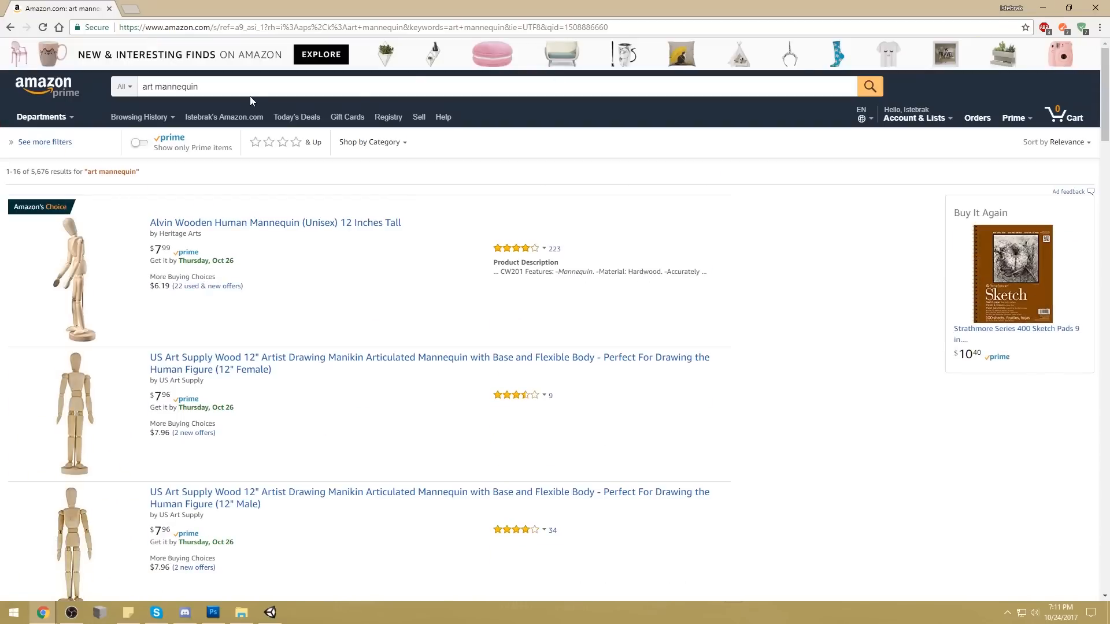
{"action": "left_click", "coordinate": [222, 88]}
{"action": "type", "text": "detailed"}
{"action": "key", "text": "Return"}
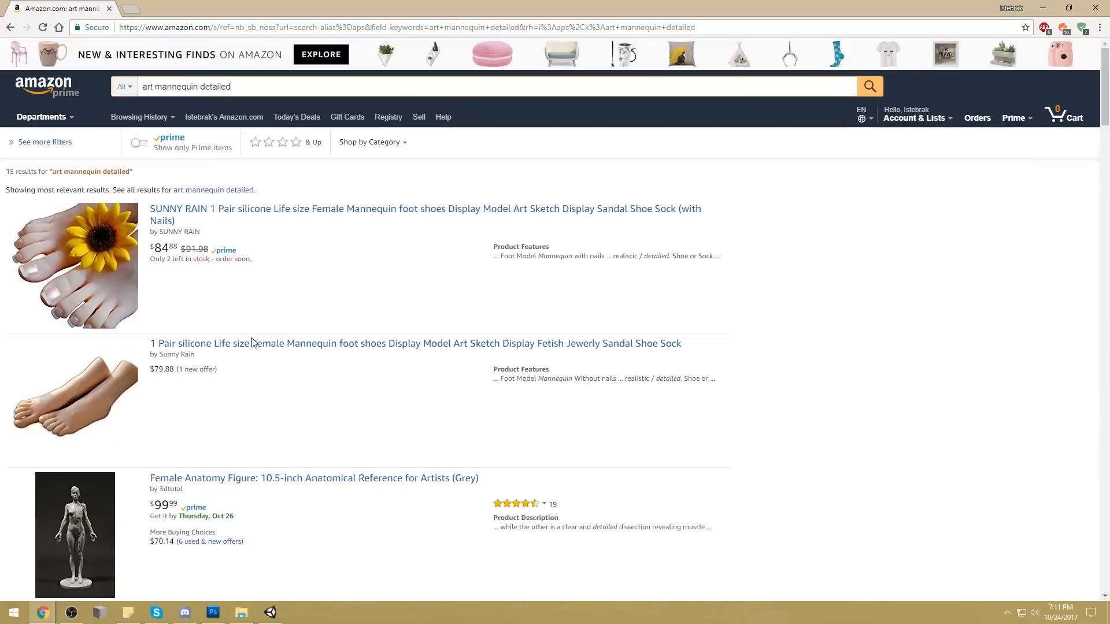
Step: Look through the detailed art mannequin results and open the Side Show Collectibles Art S. Buck Artist's Model female page
{"action": "scroll", "coordinate": [257, 347], "scroll_direction": "down", "scroll_amount": 14}
{"action": "scroll", "coordinate": [258, 353], "scroll_direction": "down", "scroll_amount": 3}
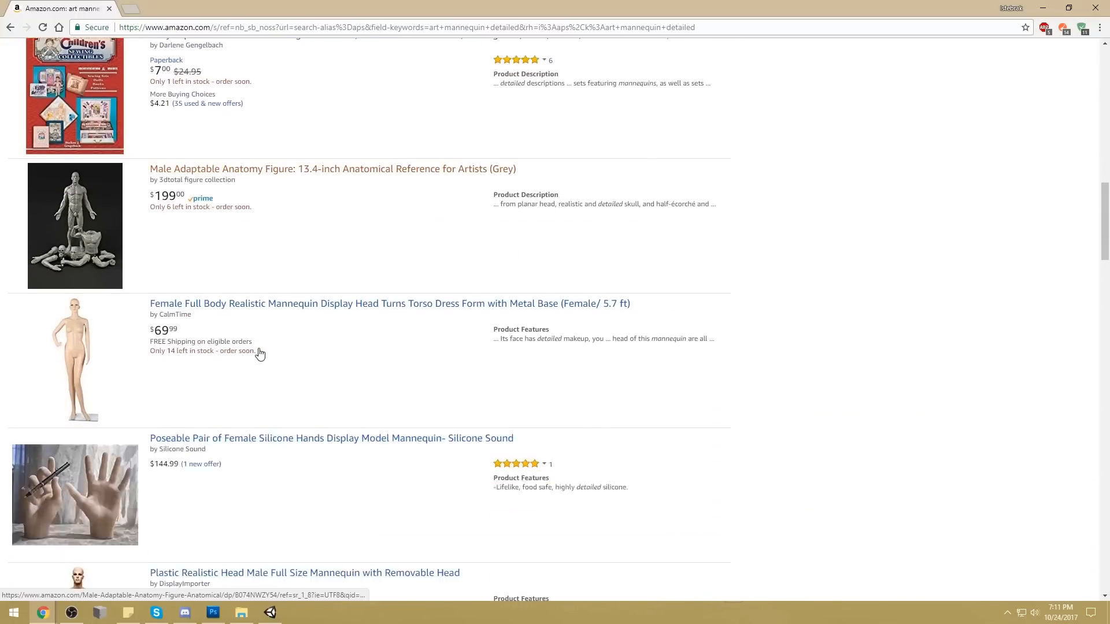
{"action": "scroll", "coordinate": [272, 341], "scroll_direction": "up", "scroll_amount": 9}
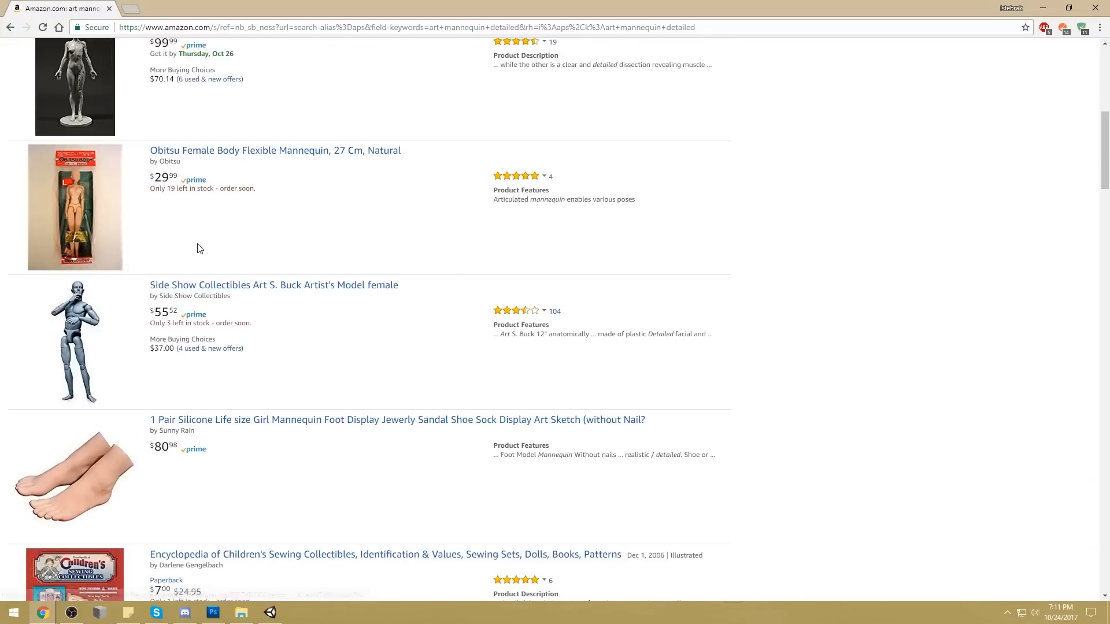
{"action": "left_click", "coordinate": [200, 286]}
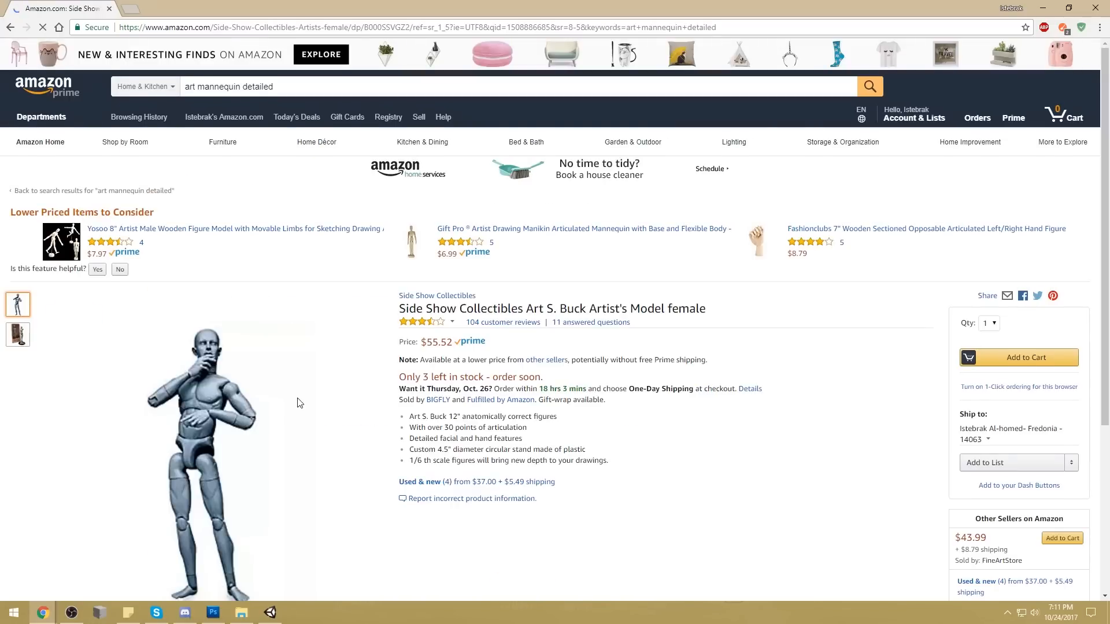
{"action": "scroll", "coordinate": [283, 335], "scroll_direction": "down", "scroll_amount": 1}
{"action": "left_click", "coordinate": [11, 29]}
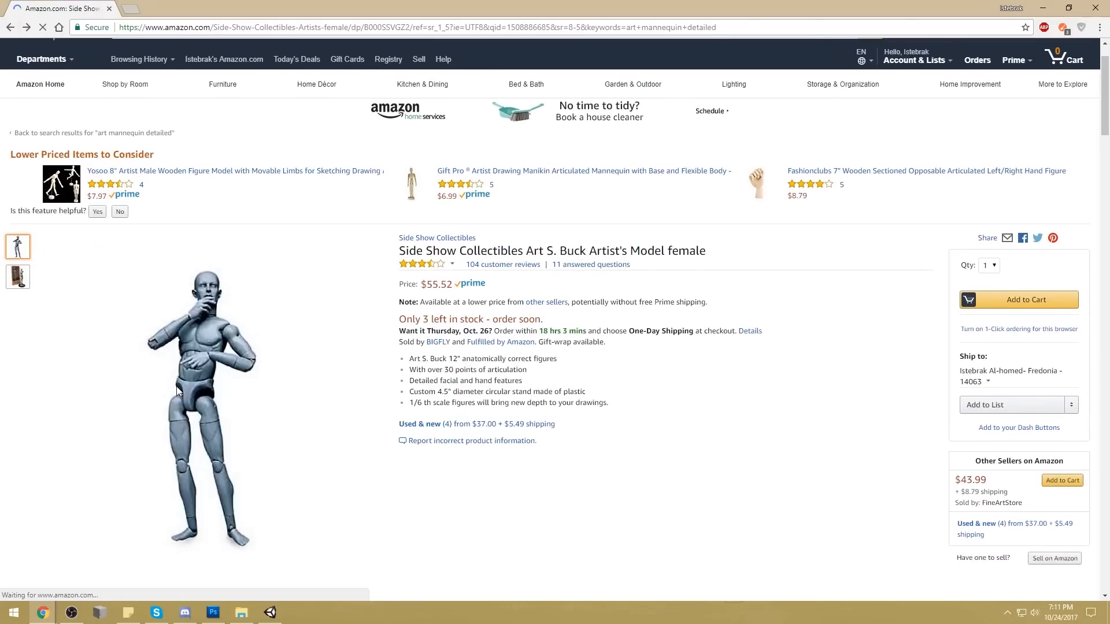
{"action": "left_click", "coordinate": [109, 350]}
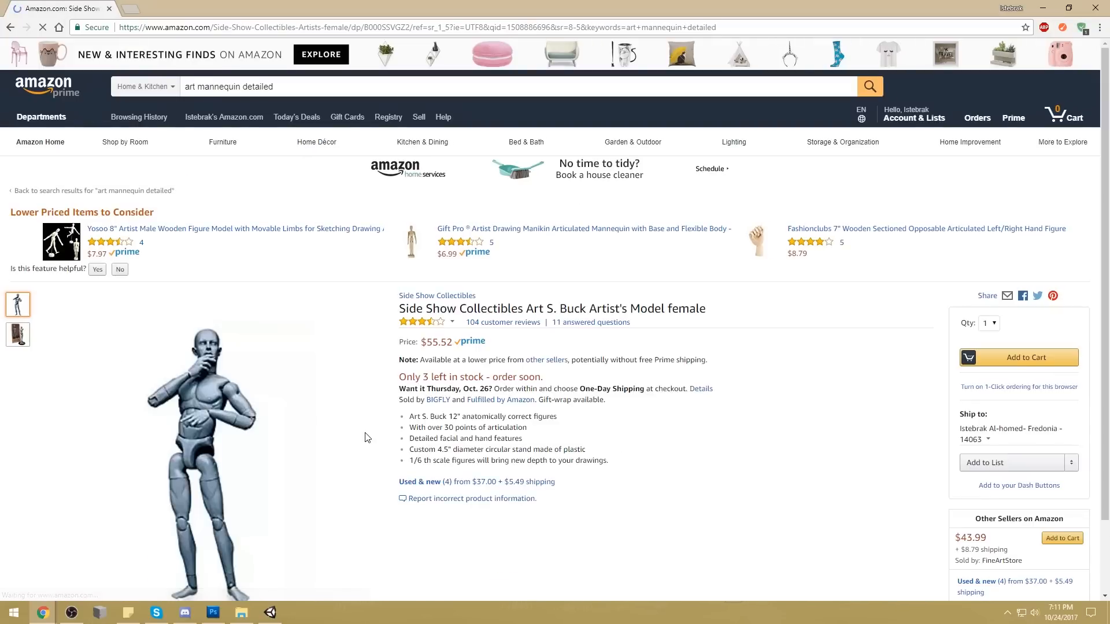
Step: Check the product details, open the related Max Factory Figma Archetype Next Male Action Figure, and preview its alternate photos
{"action": "scroll", "coordinate": [368, 436], "scroll_direction": "down", "scroll_amount": 5}
{"action": "scroll", "coordinate": [223, 495], "scroll_direction": "down", "scroll_amount": 9}
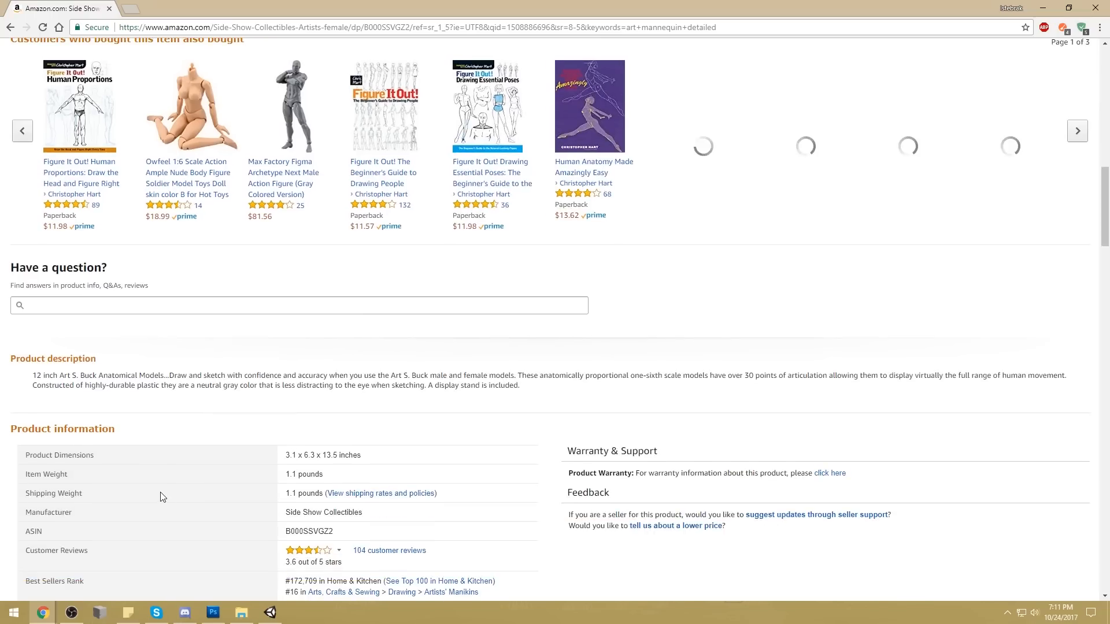
{"action": "scroll", "coordinate": [185, 358], "scroll_direction": "up", "scroll_amount": 2}
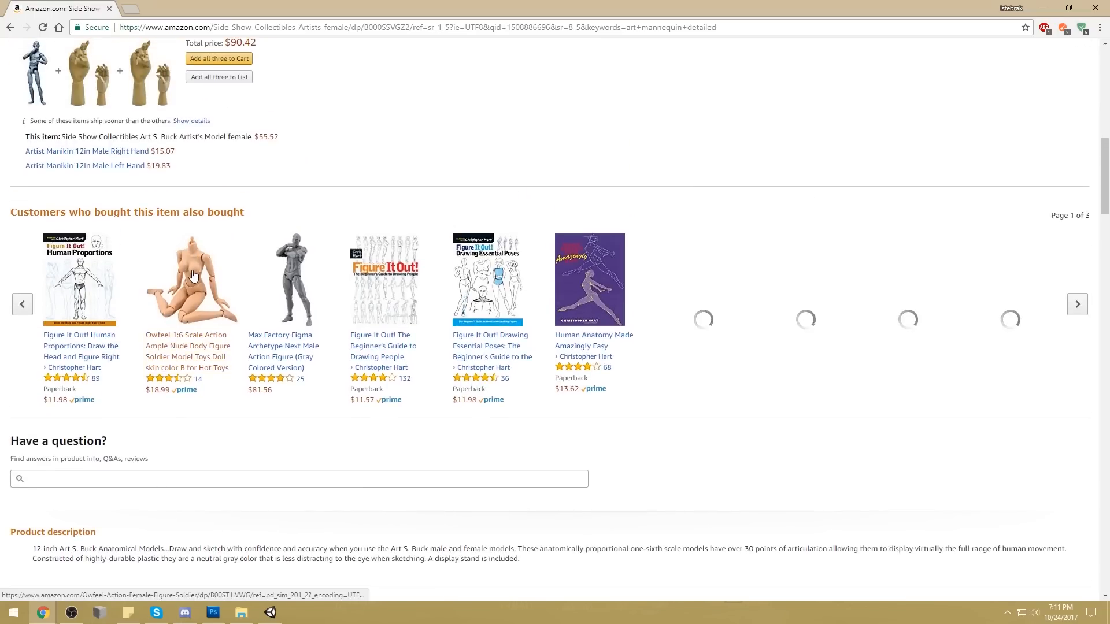
{"action": "left_click", "coordinate": [308, 270]}
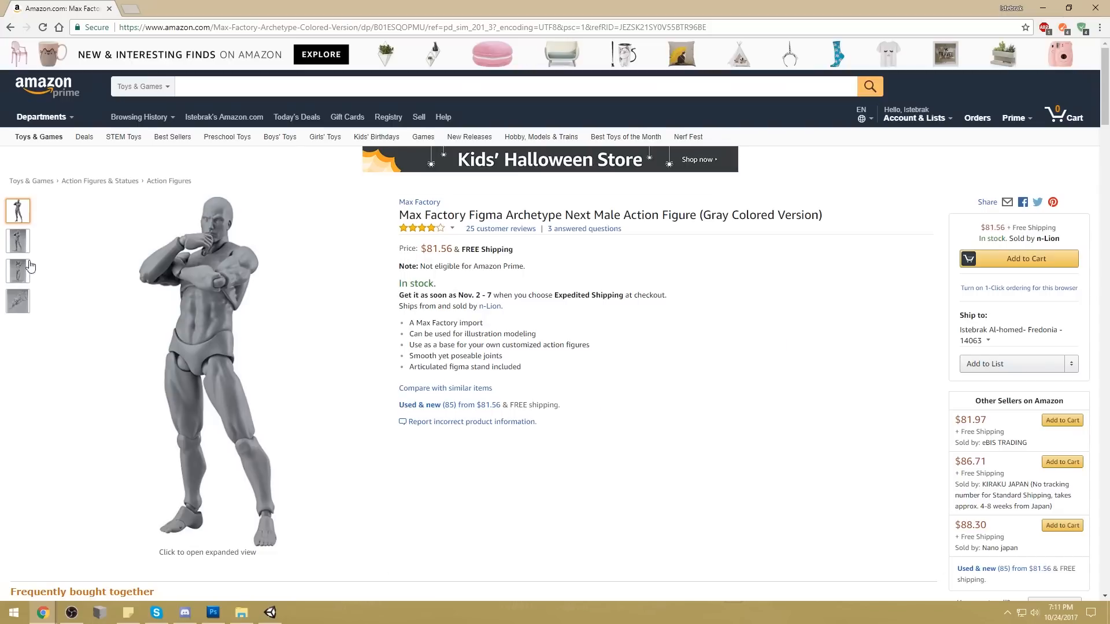
{"action": "mouse_move", "coordinate": [18, 277]}
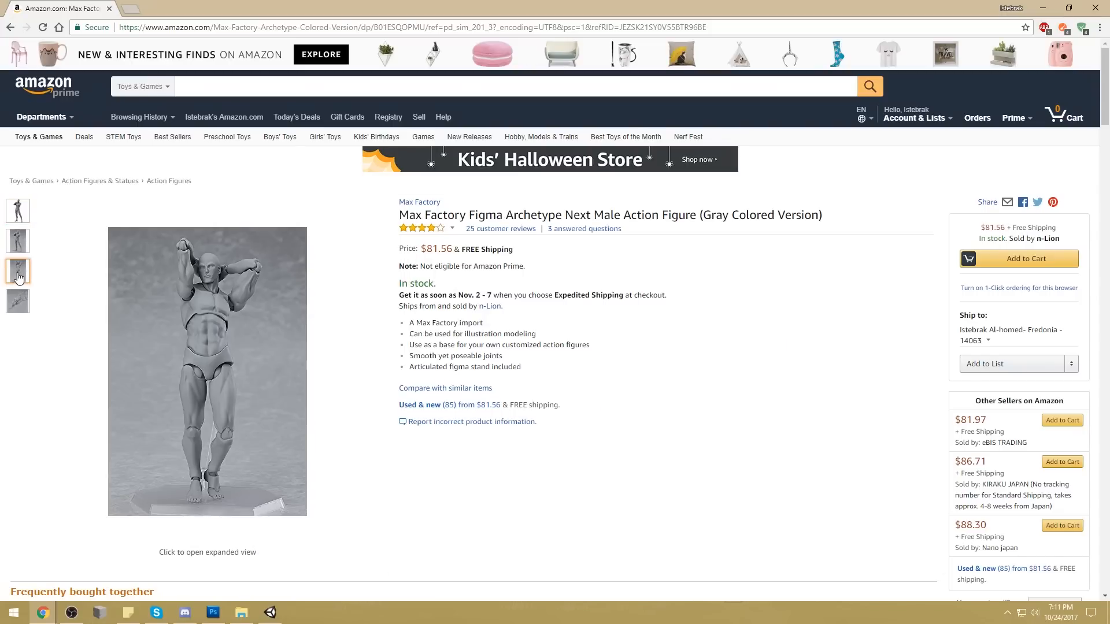
{"action": "mouse_move", "coordinate": [18, 302]}
{"action": "mouse_move", "coordinate": [17, 243]}
{"action": "mouse_move", "coordinate": [13, 219]}
Step: Switch to PortraitStudio and set the environmental lighting's backdrop color to light grey CACACA
{"action": "left_click", "coordinate": [1043, 9]}
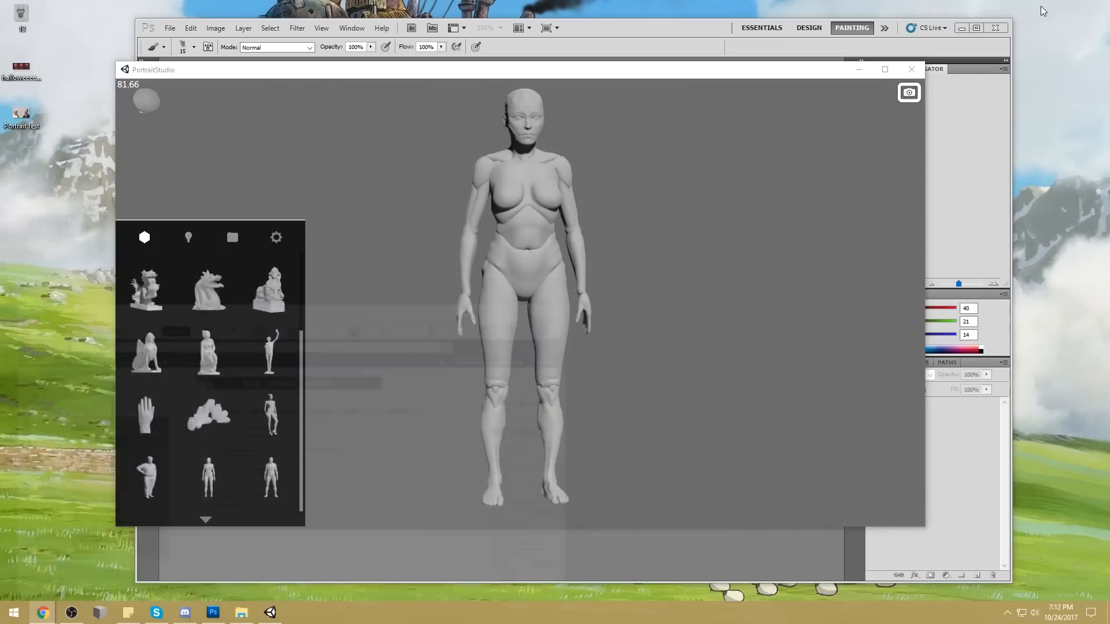
{"action": "left_click_drag", "start_coordinate": [615, 255], "coordinate": [459, 265]}
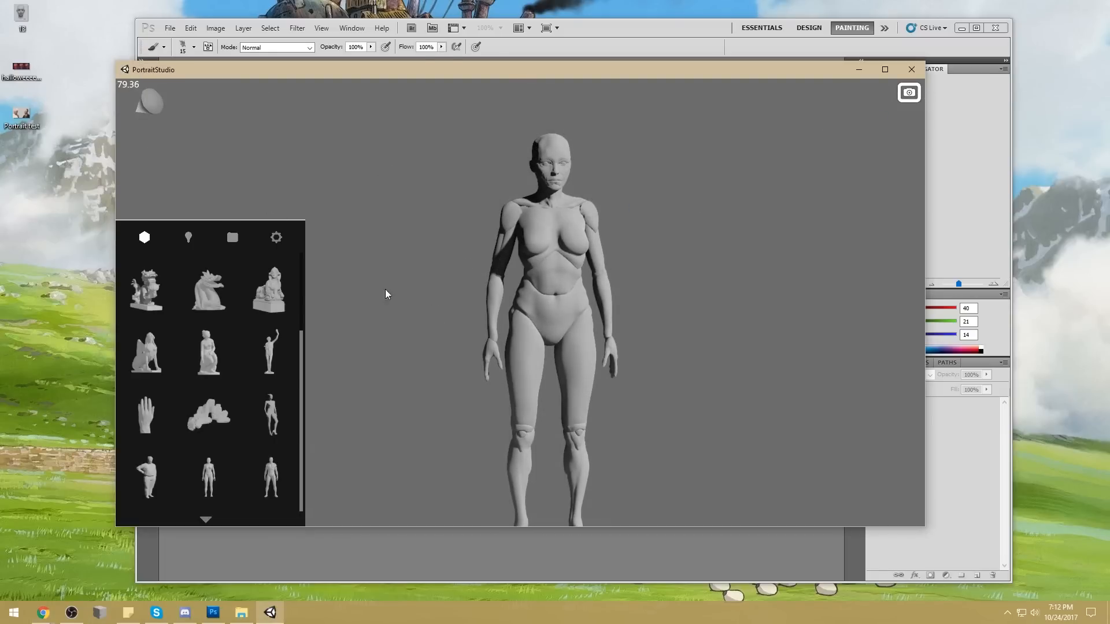
{"action": "left_click", "coordinate": [188, 237]}
{"action": "left_click_drag", "start_coordinate": [300, 344], "coordinate": [289, 505]}
{"action": "left_click", "coordinate": [205, 505]}
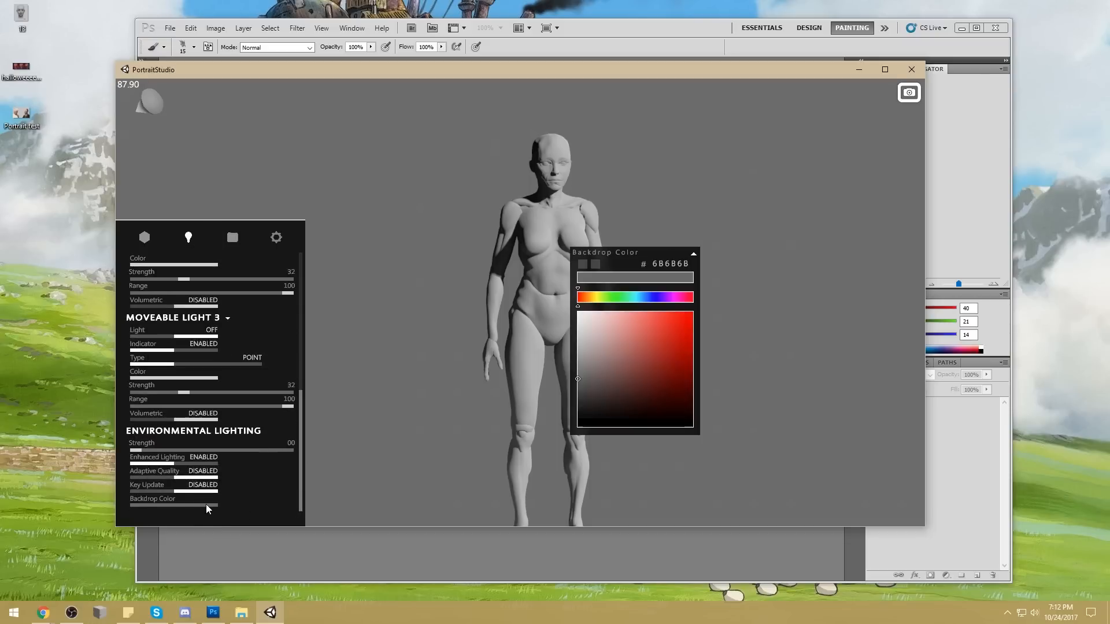
{"action": "mouse_move", "coordinate": [639, 352]}
{"action": "left_mouse_down"}
{"action": "mouse_move", "coordinate": [500, 350]}
{"action": "mouse_move", "coordinate": [616, 428]}
{"action": "mouse_move", "coordinate": [644, 338]}
{"action": "left_mouse_up"}
{"action": "left_click_drag", "start_coordinate": [607, 299], "coordinate": [656, 299]}
{"action": "mouse_move", "coordinate": [622, 336]}
{"action": "left_mouse_down"}
{"action": "mouse_move", "coordinate": [561, 346]}
{"action": "mouse_move", "coordinate": [561, 336]}
{"action": "left_mouse_up"}
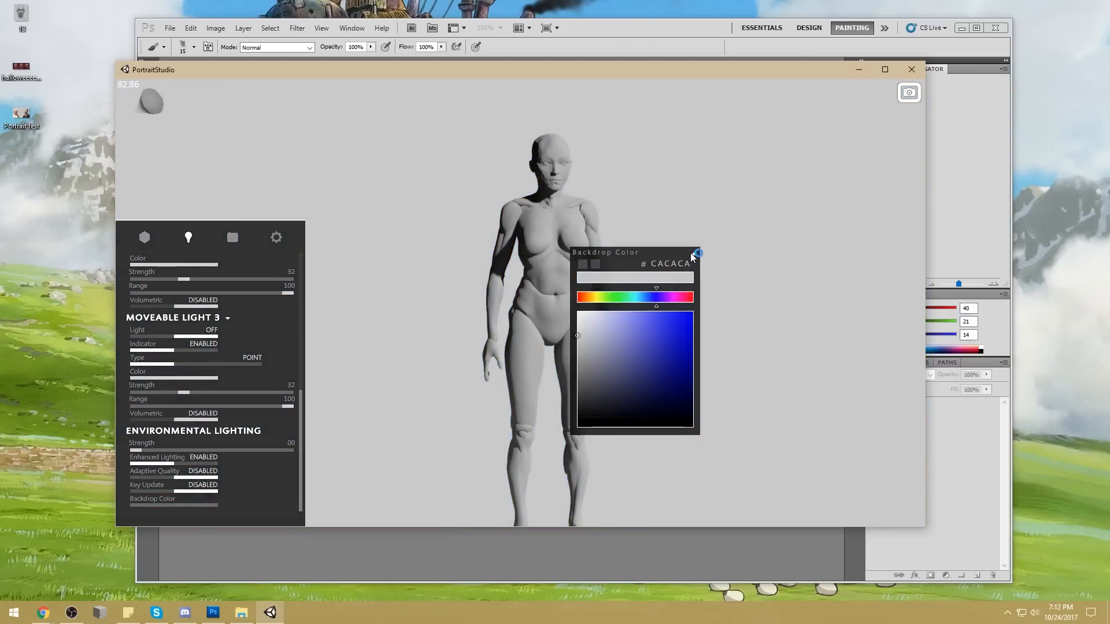
{"action": "left_click", "coordinate": [698, 263]}
Step: Set the backdrop color to blue 3771C8, and create a new blank document with a white background in Photoshop
{"action": "left_click", "coordinate": [662, 335]}
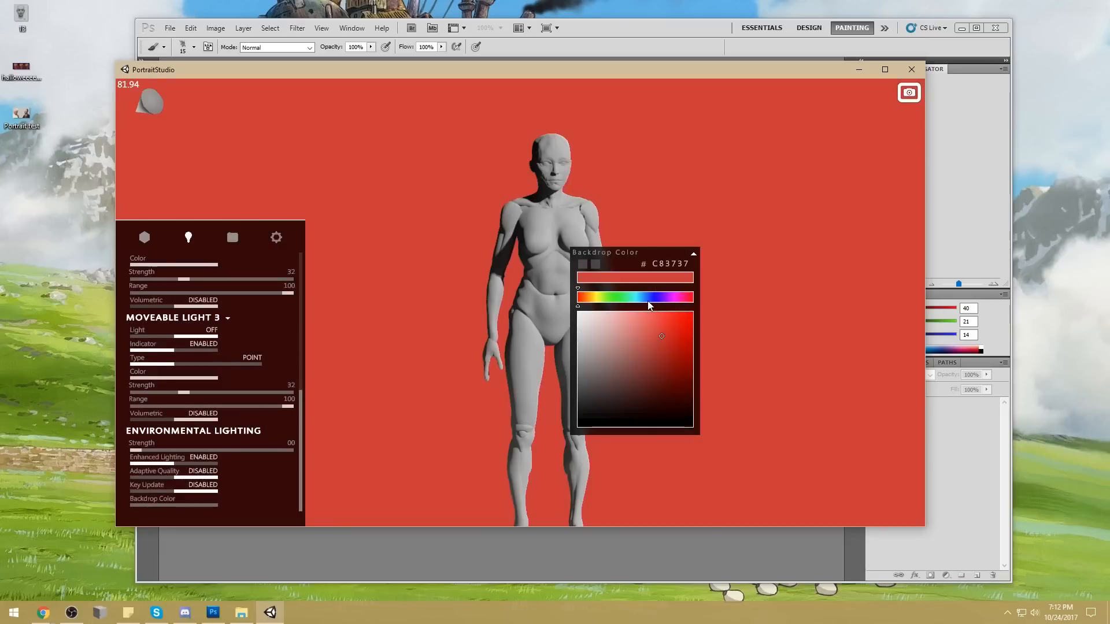
{"action": "left_click", "coordinate": [601, 33]}
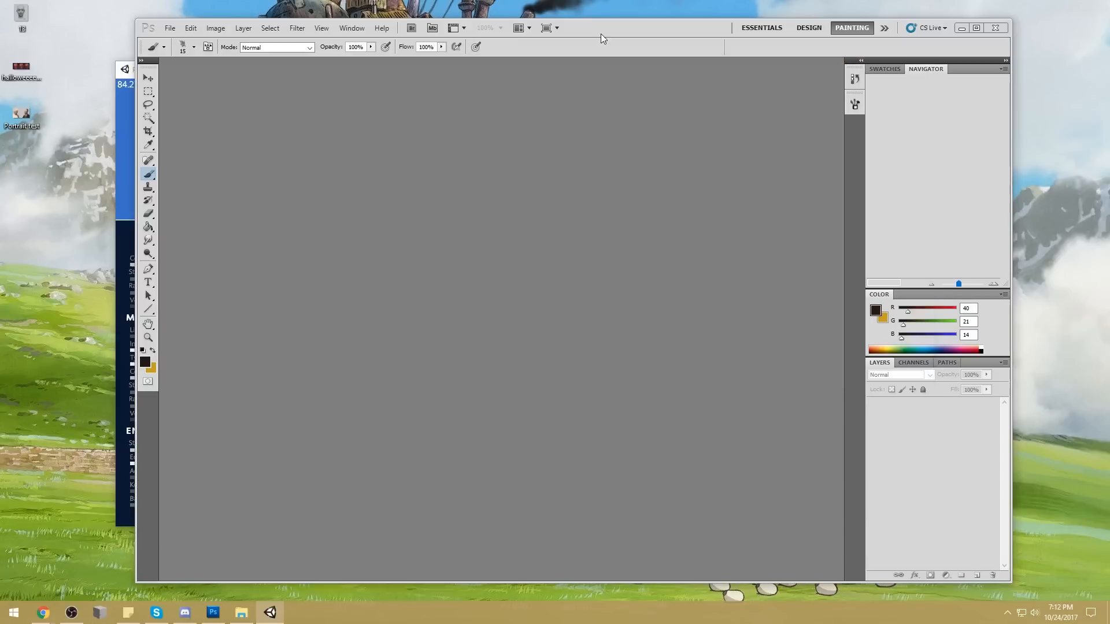
{"action": "left_click", "coordinate": [170, 29]}
{"action": "left_click", "coordinate": [180, 40]}
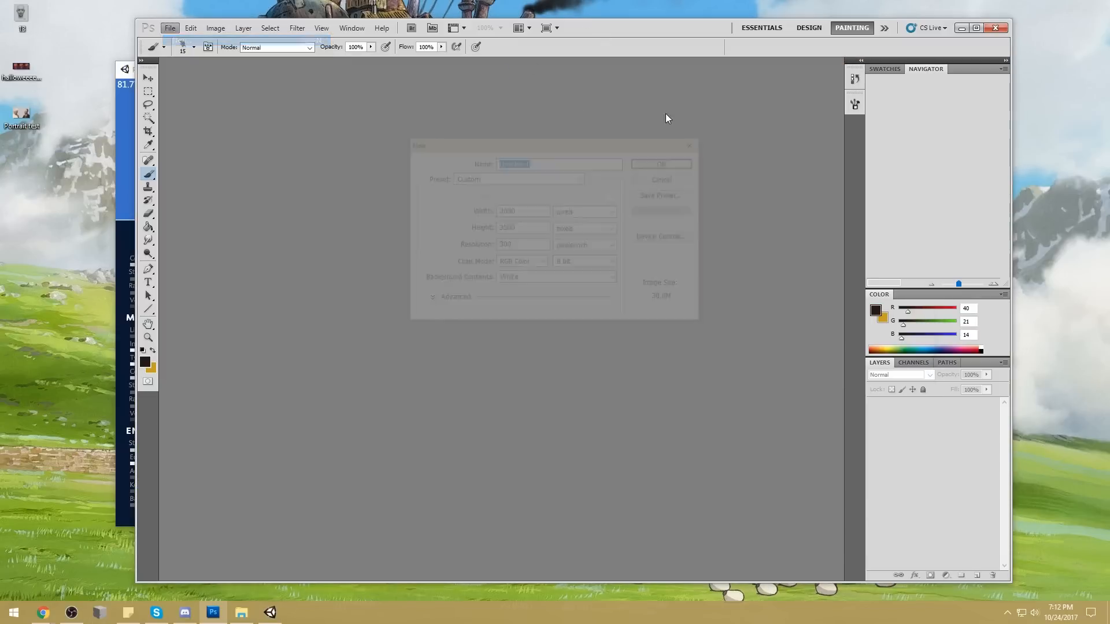
{"action": "left_click", "coordinate": [650, 160]}
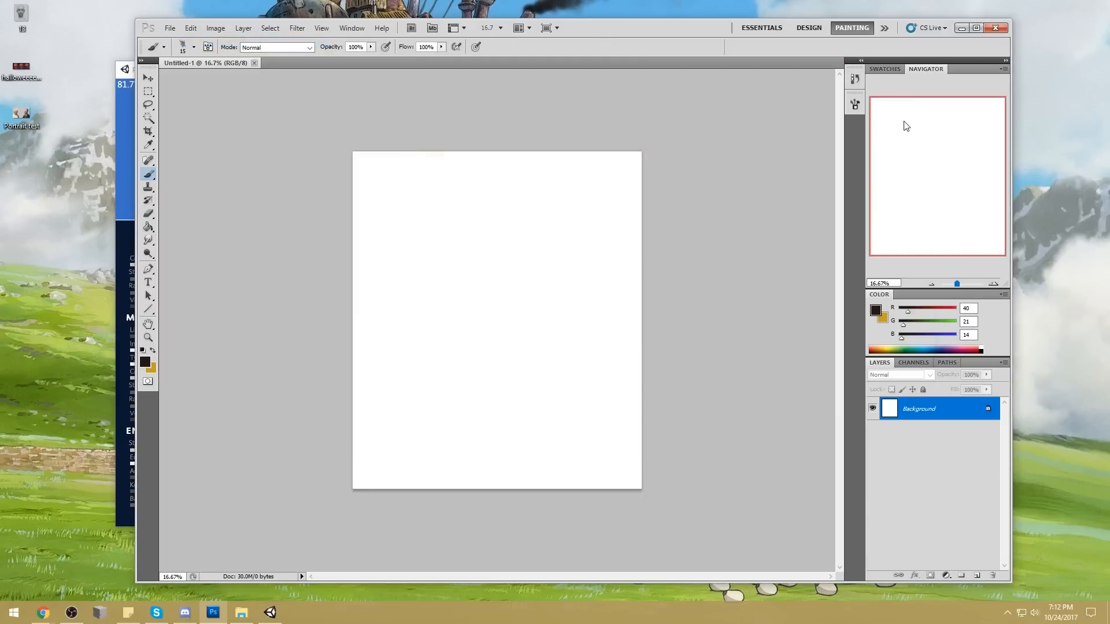
Step: Set the foreground color to 3771c8 and paint a looping test stroke on the canvas with the Brush tool
{"action": "left_click", "coordinate": [876, 312]}
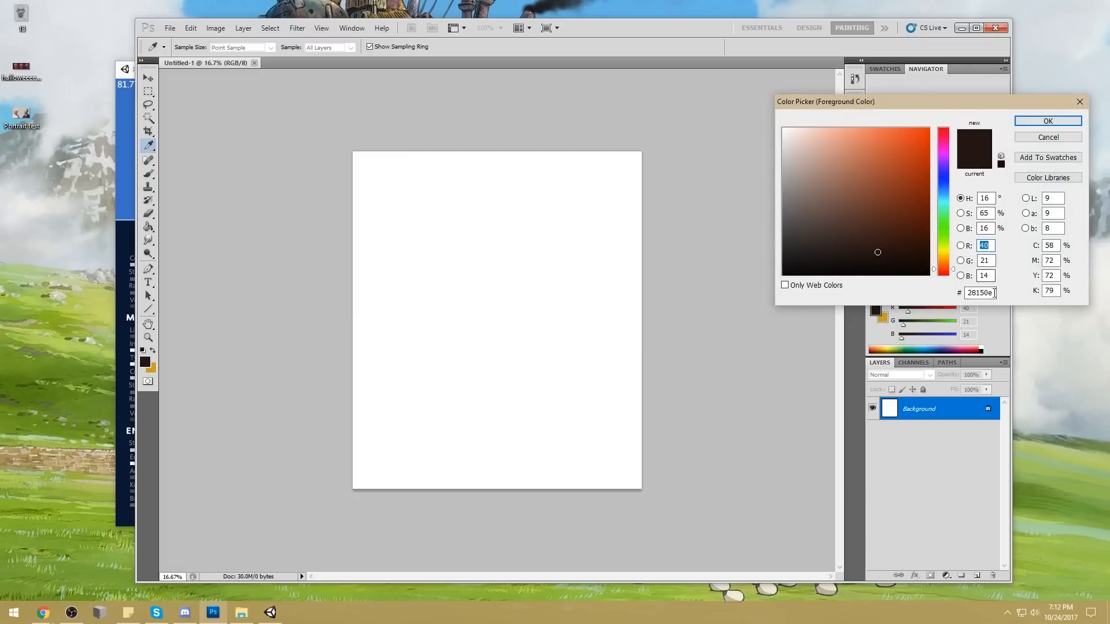
{"action": "type", "text": "3771c8"}
{"action": "key", "text": "Return"}
{"action": "key", "text": "b"}
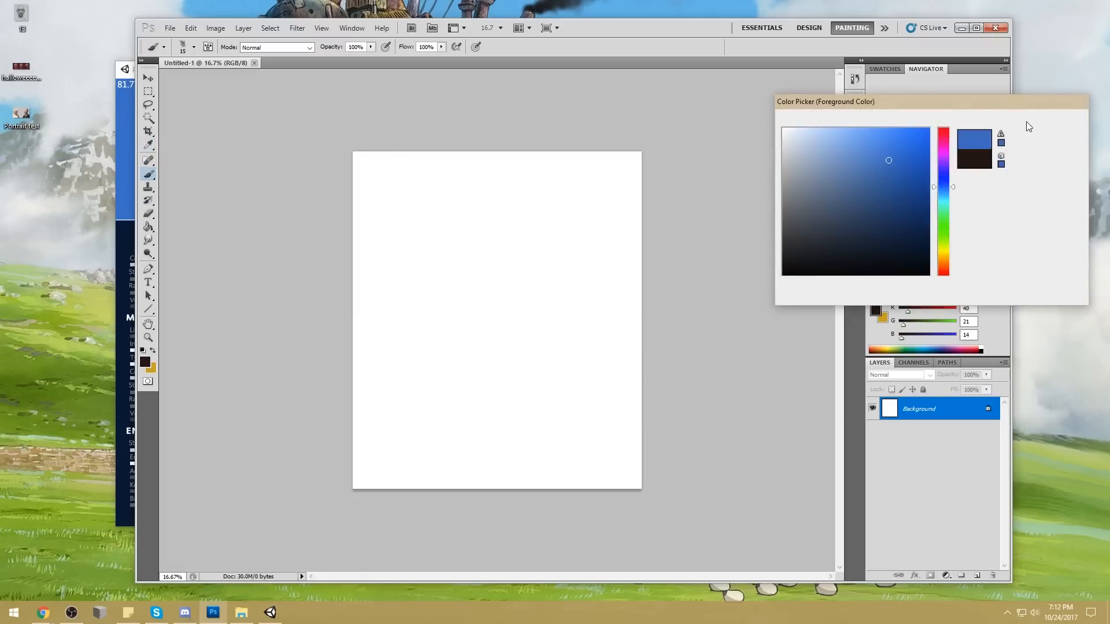
{"action": "mouse_move", "coordinate": [518, 207]}
{"action": "left_mouse_down"}
{"action": "mouse_move", "coordinate": [492, 238]}
{"action": "mouse_move", "coordinate": [453, 309]}
{"action": "mouse_move", "coordinate": [525, 307]}
{"action": "left_mouse_up"}
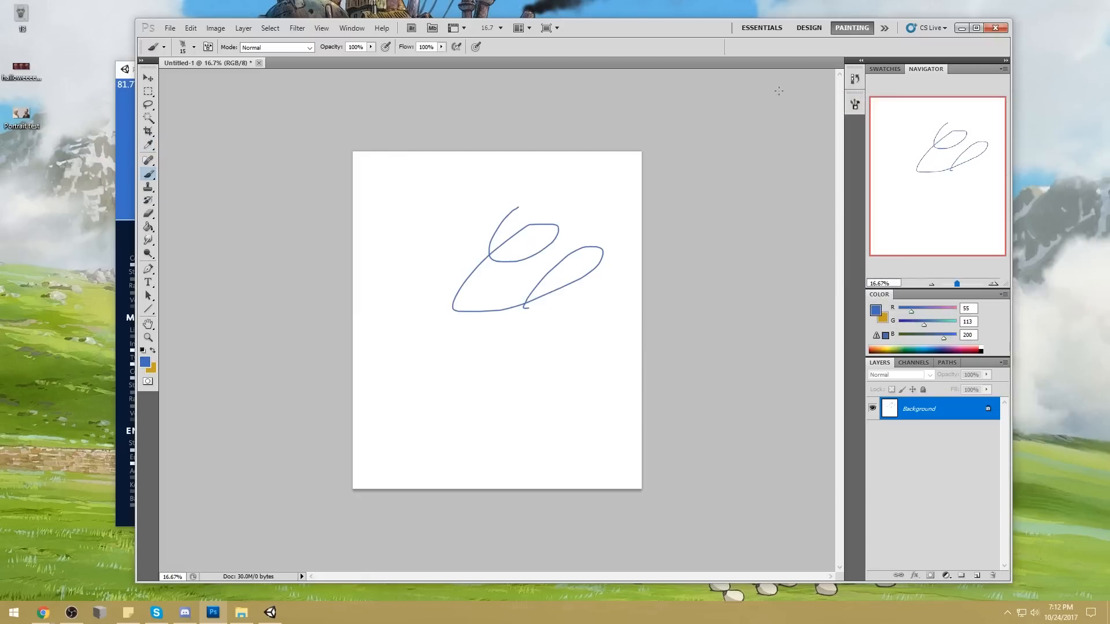
Step: Switch back to PortraitStudio and change the backdrop to a neutral light grey
{"action": "key", "text": "alt+Tab"}
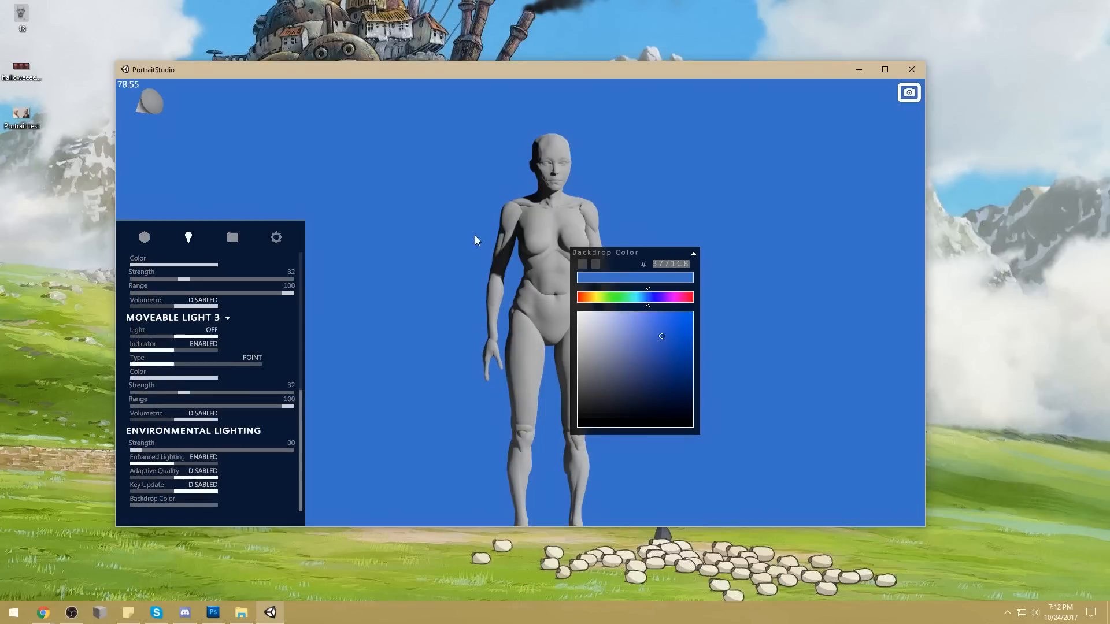
{"action": "left_click_drag", "start_coordinate": [617, 352], "coordinate": [565, 338]}
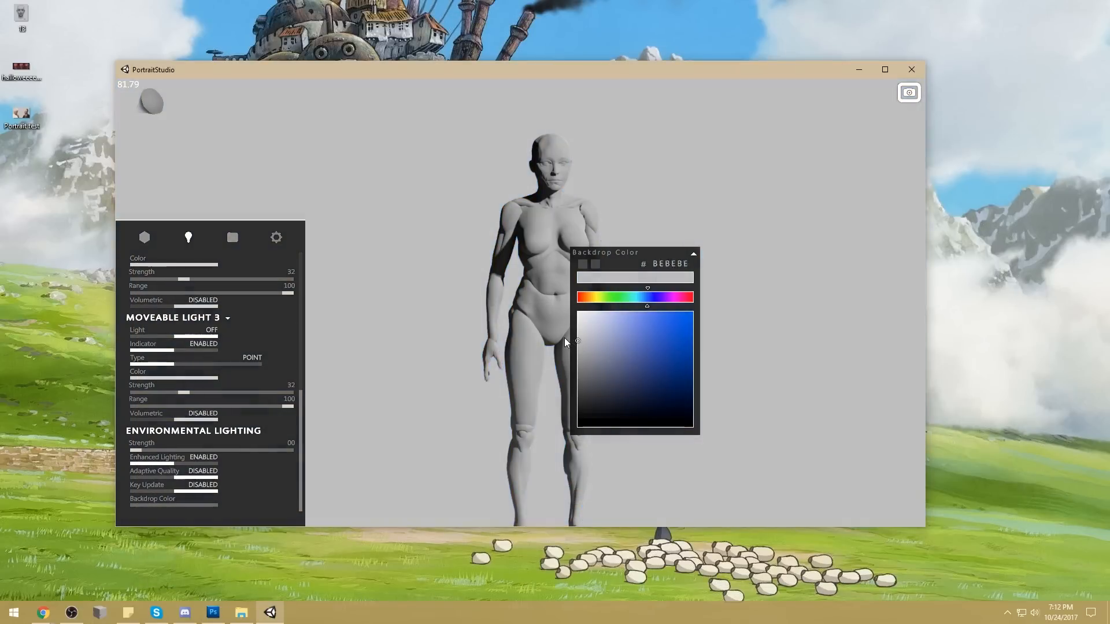
{"action": "left_click", "coordinate": [696, 254]}
Step: Swing the directional light around the female mannequin, ending at horizontal 47 and vertical 36
{"action": "scroll", "coordinate": [266, 439], "scroll_direction": "up", "scroll_amount": 6}
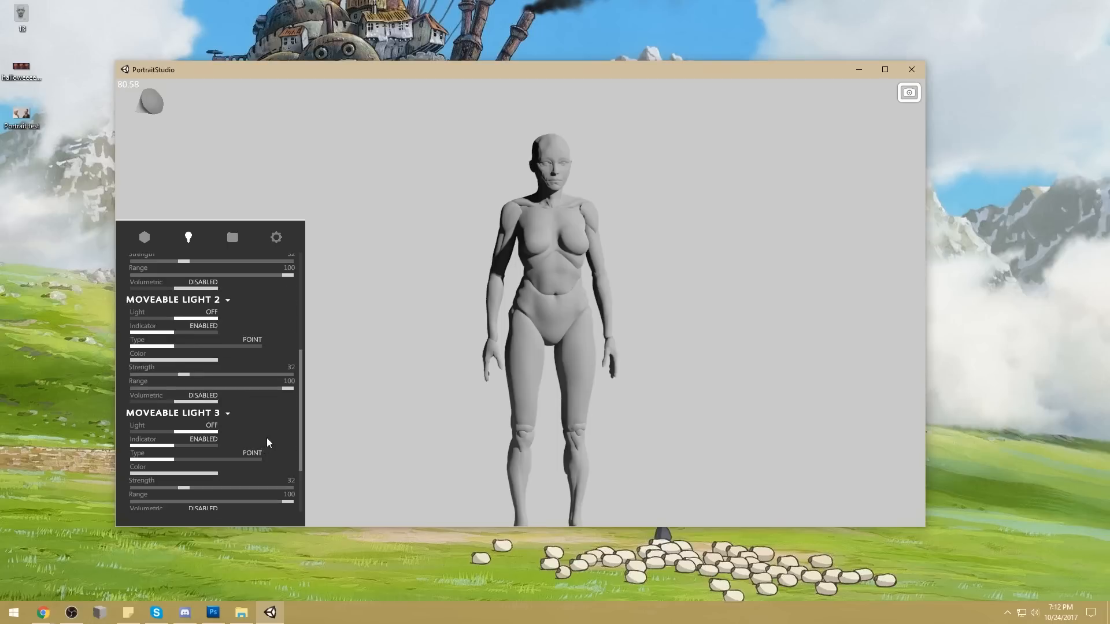
{"action": "scroll", "coordinate": [266, 434], "scroll_direction": "up", "scroll_amount": 3}
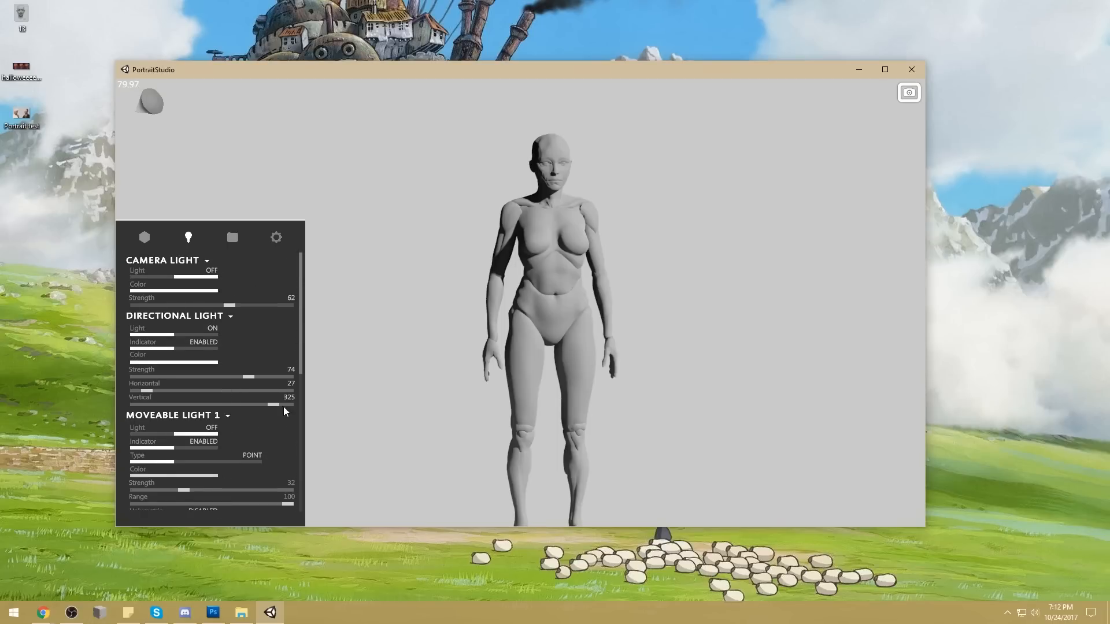
{"action": "scroll", "coordinate": [290, 386], "scroll_direction": "down", "scroll_amount": 1}
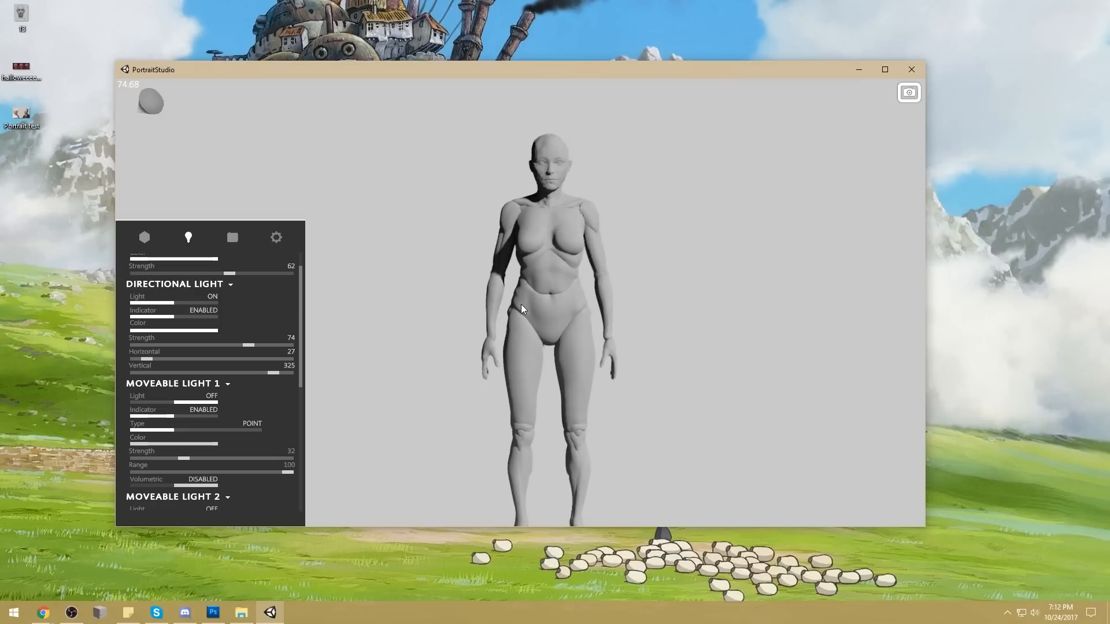
{"action": "mouse_move", "coordinate": [518, 303]}
{"action": "left_mouse_down"}
{"action": "mouse_move", "coordinate": [686, 331]}
{"action": "mouse_move", "coordinate": [810, 375]}
{"action": "mouse_move", "coordinate": [841, 314]}
{"action": "mouse_move", "coordinate": [789, 308]}
{"action": "left_mouse_up"}
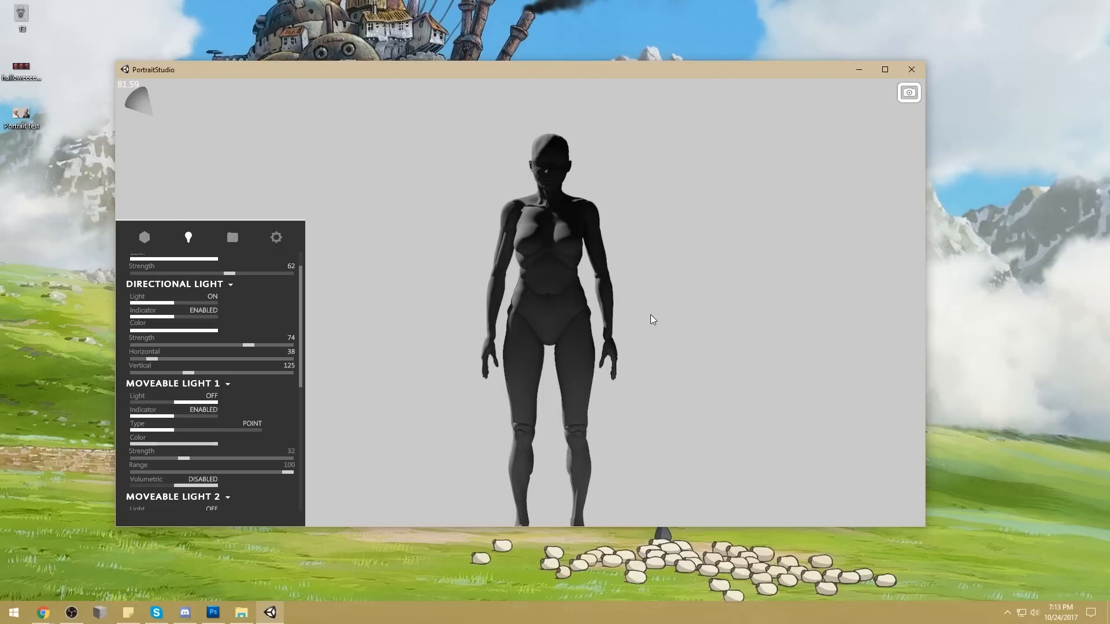
{"action": "left_click_drag", "start_coordinate": [327, 296], "coordinate": [405, 293]}
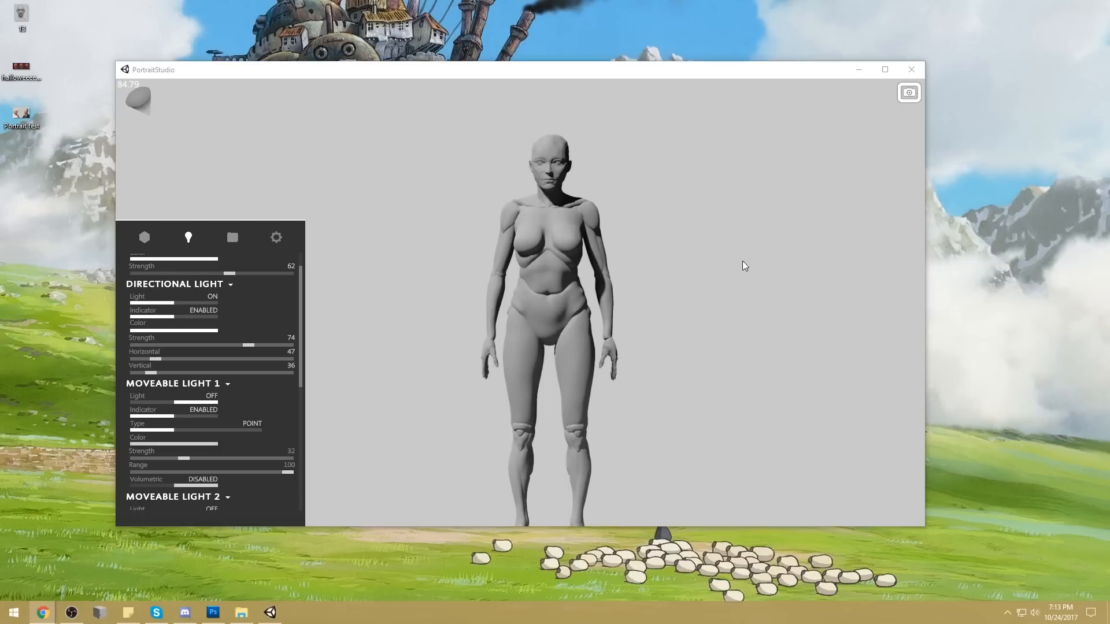
Step: Turn on Moveable Light 1 and redirect the directional light to horizontal 44 and vertical 12
{"action": "left_click", "coordinate": [205, 402]}
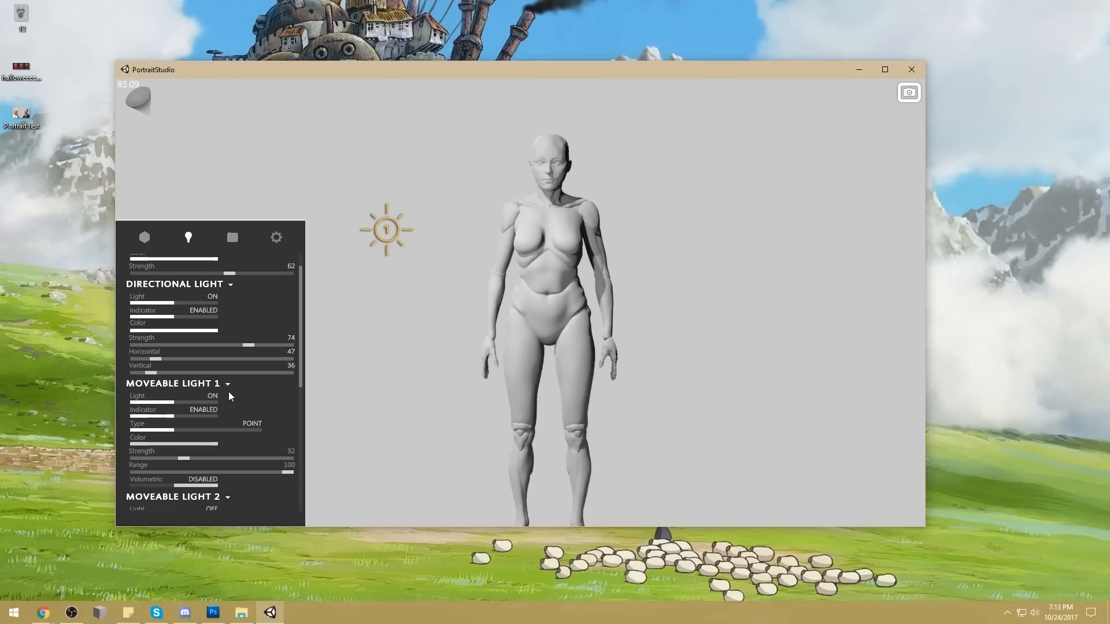
{"action": "mouse_move", "coordinate": [553, 356]}
{"action": "left_mouse_down"}
{"action": "mouse_move", "coordinate": [526, 259]}
{"action": "mouse_move", "coordinate": [408, 203]}
{"action": "mouse_move", "coordinate": [372, 275]}
{"action": "mouse_move", "coordinate": [560, 289]}
{"action": "mouse_move", "coordinate": [672, 272]}
{"action": "mouse_move", "coordinate": [581, 259]}
{"action": "mouse_move", "coordinate": [576, 289]}
{"action": "left_mouse_up"}
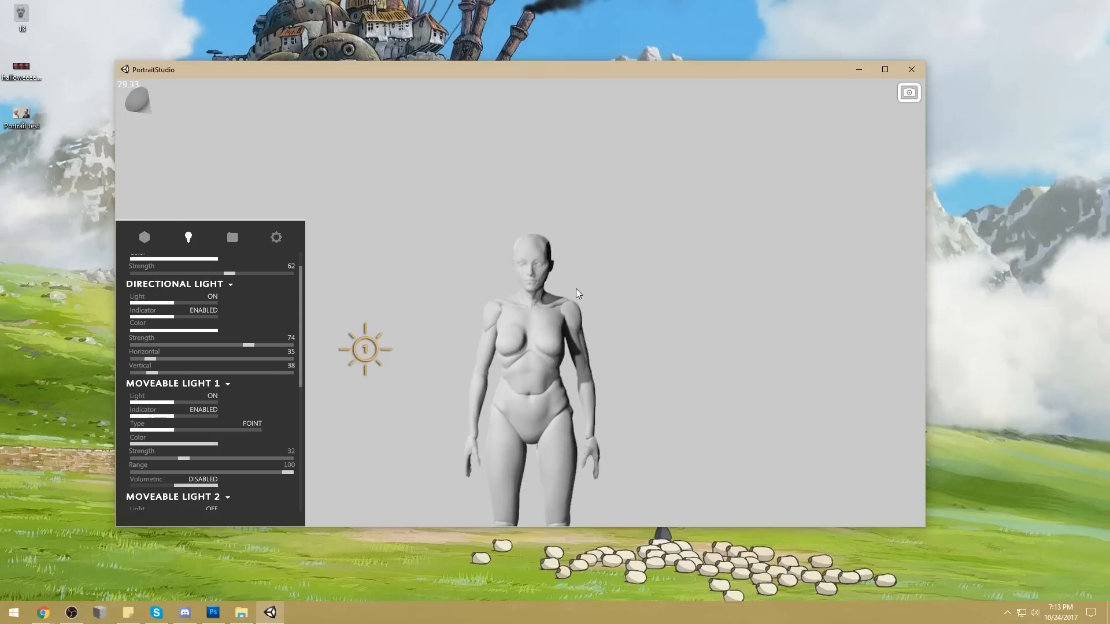
{"action": "scroll", "coordinate": [775, 258], "scroll_direction": "up", "scroll_amount": 2}
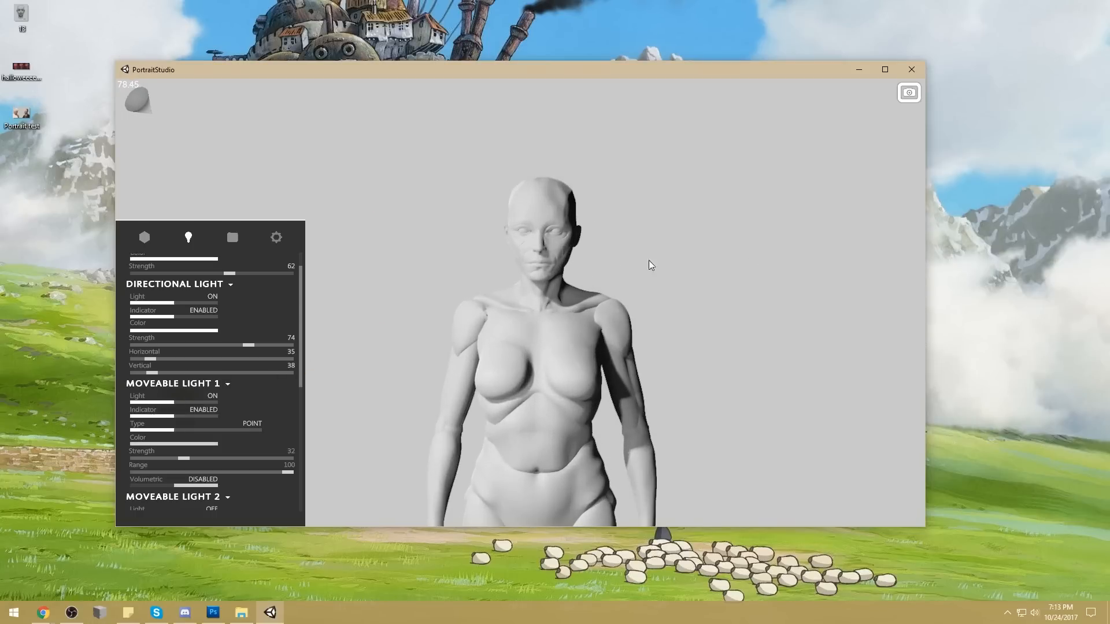
{"action": "mouse_move", "coordinate": [649, 260]}
{"action": "left_mouse_down"}
{"action": "mouse_move", "coordinate": [353, 246]}
{"action": "mouse_move", "coordinate": [565, 248]}
{"action": "left_mouse_up"}
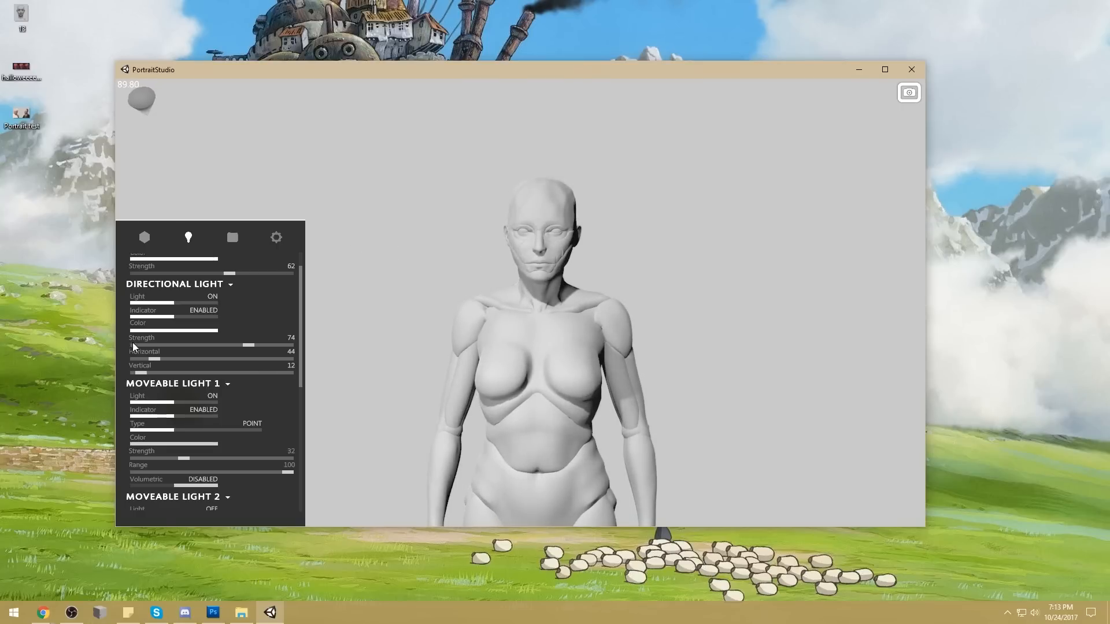
Step: Turn off the directional light, leaving Moveable Light 1 on, and view the full figure alongside that light's settings
{"action": "scroll", "coordinate": [303, 322], "scroll_direction": "down", "scroll_amount": 3}
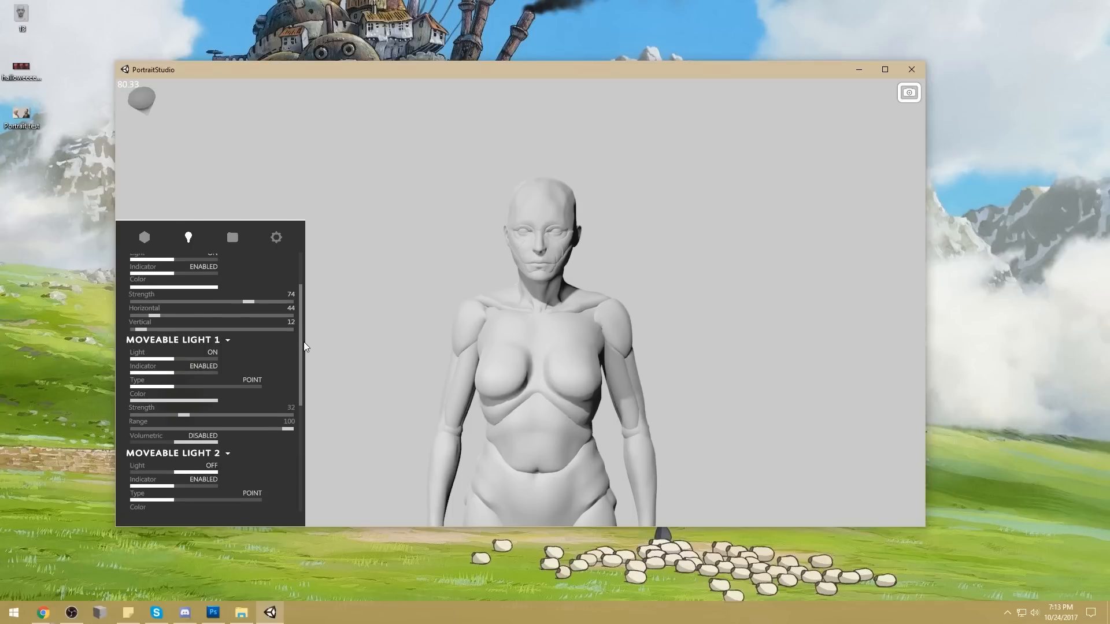
{"action": "scroll", "coordinate": [196, 332], "scroll_direction": "up", "scroll_amount": 5}
{"action": "left_click", "coordinate": [199, 335]}
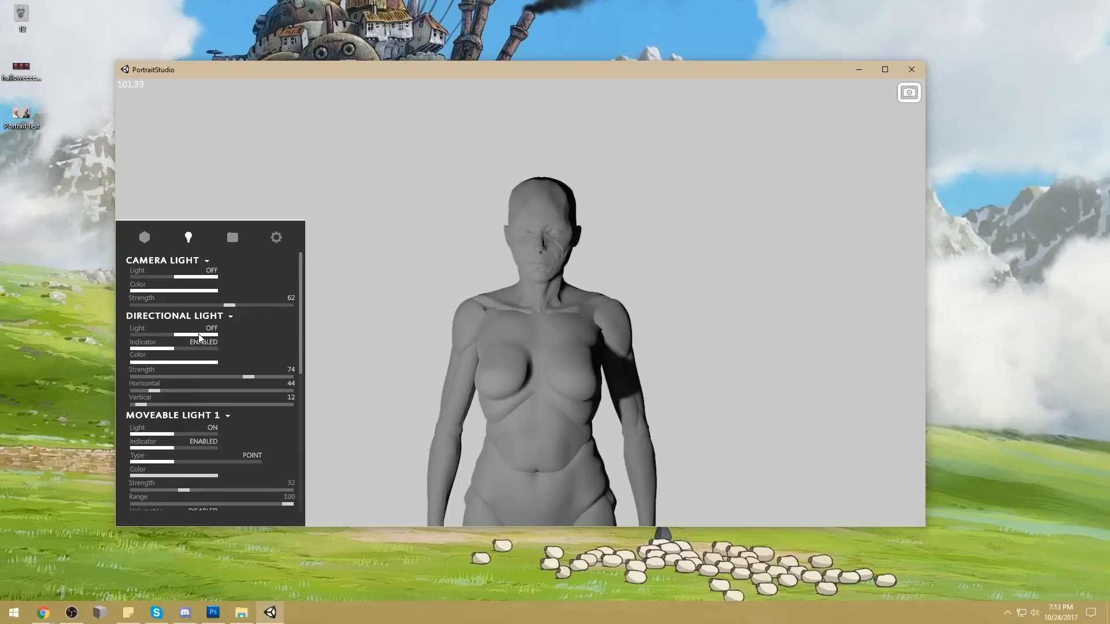
{"action": "mouse_move", "coordinate": [549, 379]}
{"action": "left_mouse_down"}
{"action": "mouse_move", "coordinate": [547, 359]}
{"action": "mouse_move", "coordinate": [547, 368]}
{"action": "left_mouse_up"}
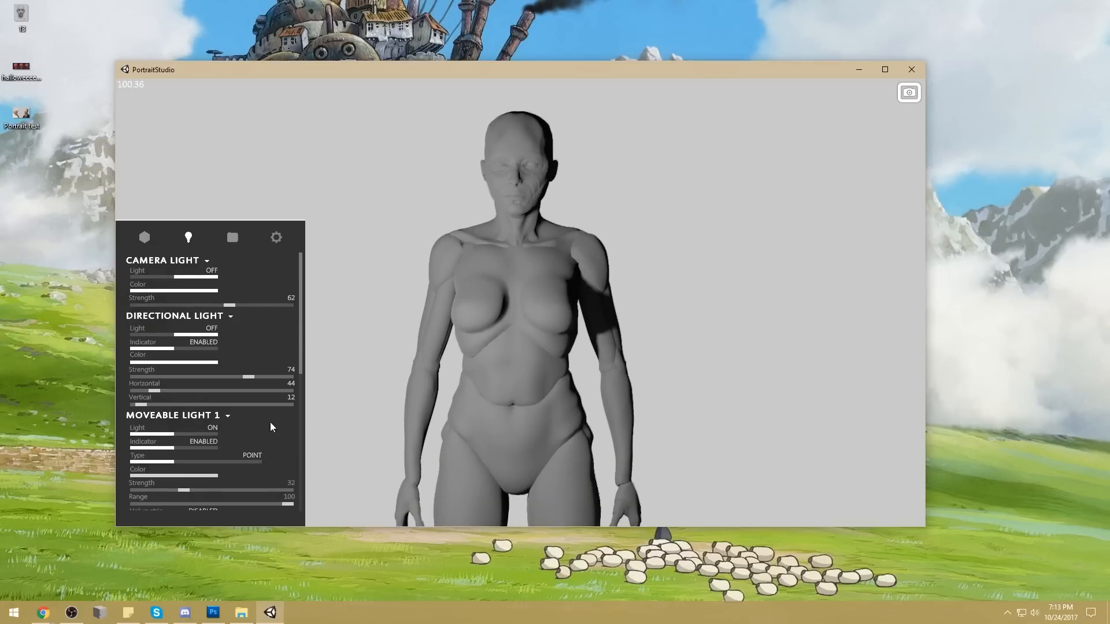
{"action": "scroll", "coordinate": [301, 310], "scroll_direction": "down", "scroll_amount": 1}
{"action": "scroll", "coordinate": [397, 323], "scroll_direction": "down", "scroll_amount": 3}
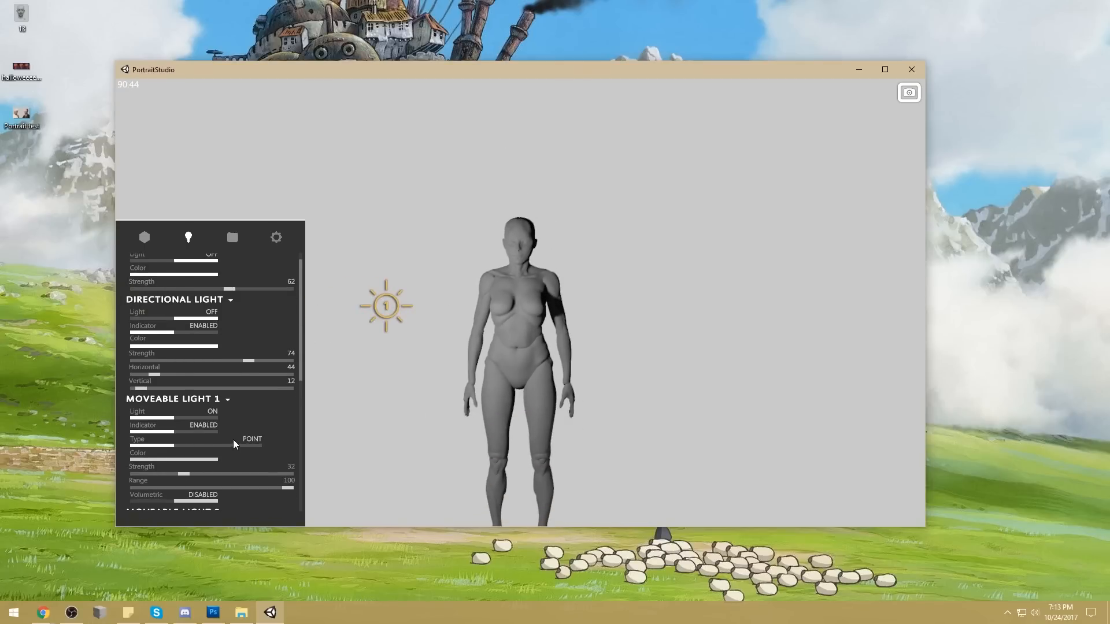
Step: Move Moveable Light 1 in front of the female mannequin and raise it beside her head
{"action": "left_click_drag", "start_coordinate": [438, 304], "coordinate": [527, 301]}
{"action": "mouse_move", "coordinate": [514, 339]}
{"action": "left_mouse_down"}
{"action": "mouse_move", "coordinate": [502, 238]}
{"action": "mouse_move", "coordinate": [517, 322]}
{"action": "left_mouse_up"}
{"action": "scroll", "coordinate": [734, 277], "scroll_direction": "up", "scroll_amount": 3}
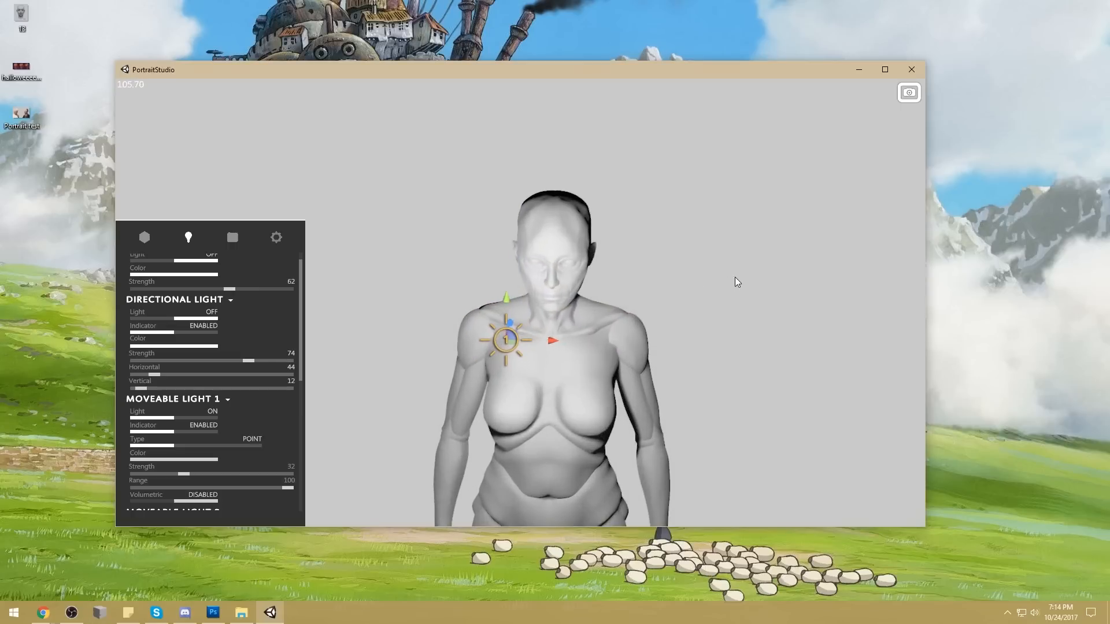
{"action": "left_click_drag", "start_coordinate": [592, 336], "coordinate": [589, 331]}
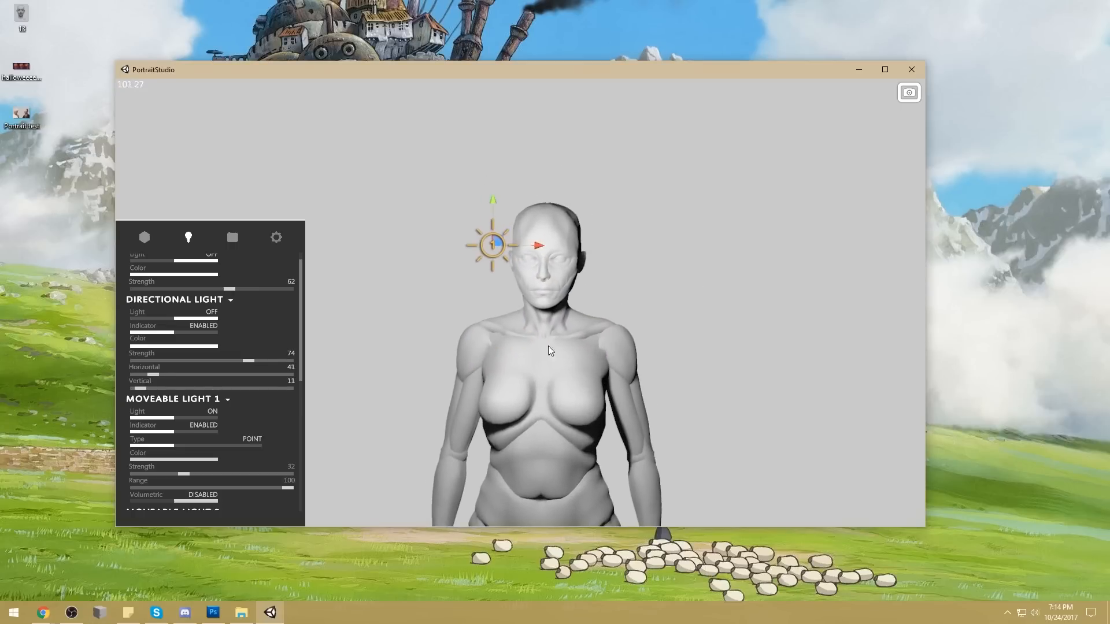
Step: Switch Moveable Light 1 to a spot light and darken its color to grey B3B3B3
{"action": "left_click", "coordinate": [202, 452]}
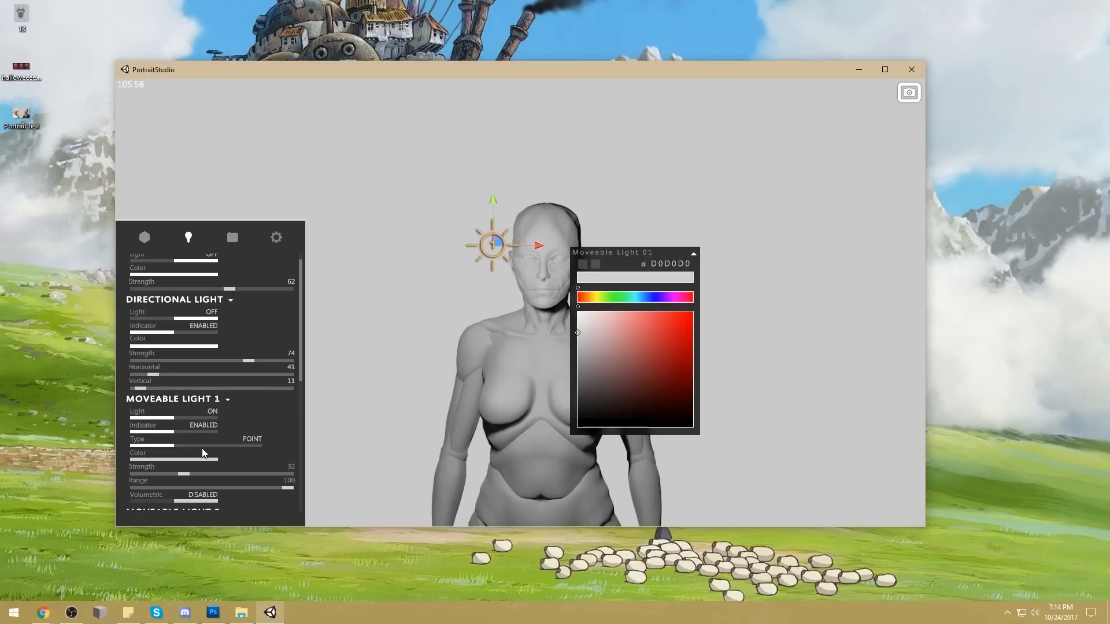
{"action": "left_click", "coordinate": [202, 447]}
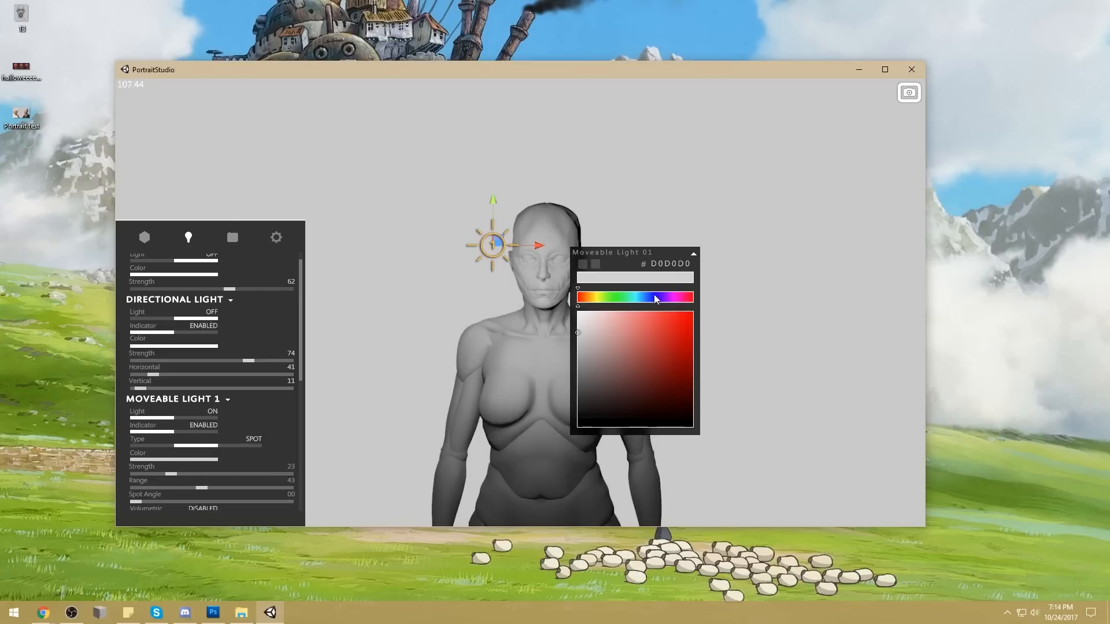
{"action": "left_click", "coordinate": [586, 337]}
{"action": "left_click_drag", "start_coordinate": [586, 341], "coordinate": [576, 346]}
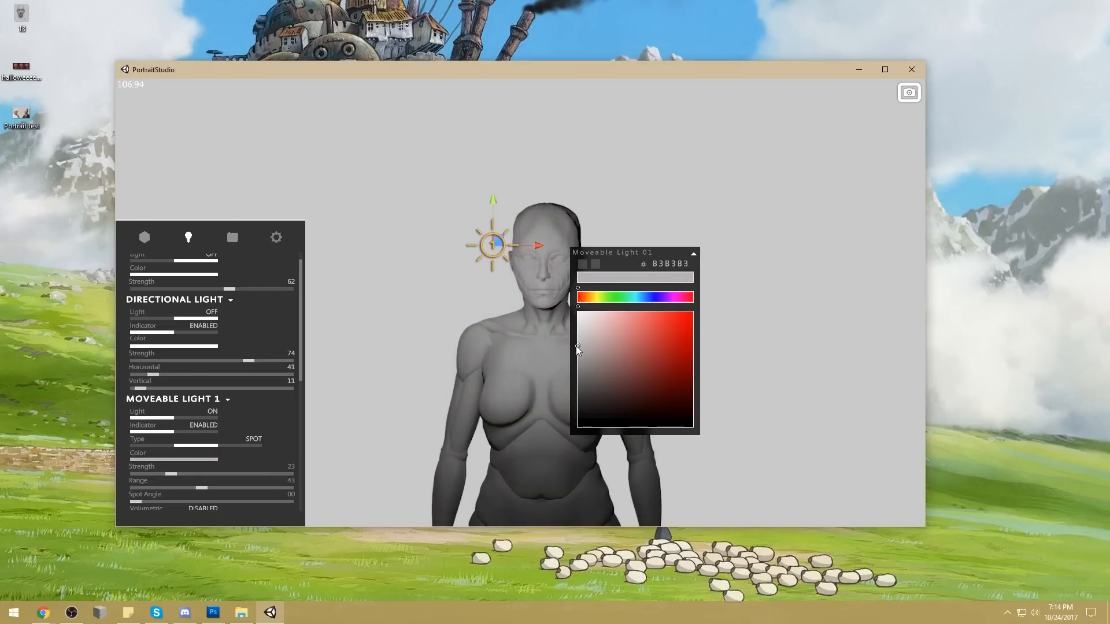
{"action": "left_click", "coordinate": [693, 252]}
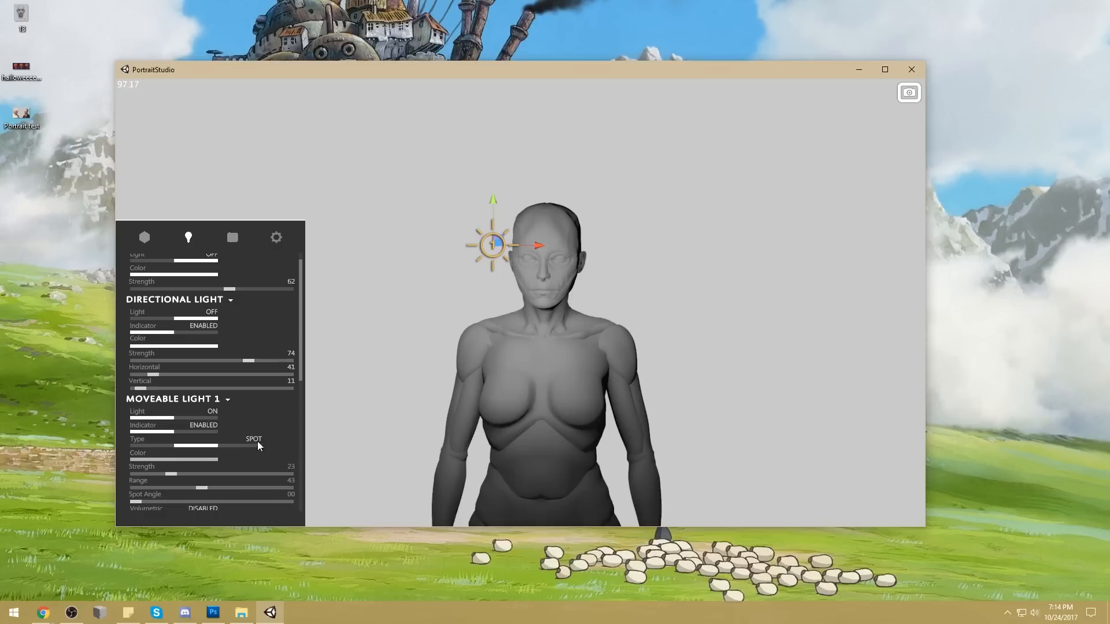
Step: Tint Moveable Light 1 light blue, color 7FAED6
{"action": "left_click", "coordinate": [217, 460]}
{"action": "left_click", "coordinate": [645, 298]}
{"action": "left_click", "coordinate": [626, 331]}
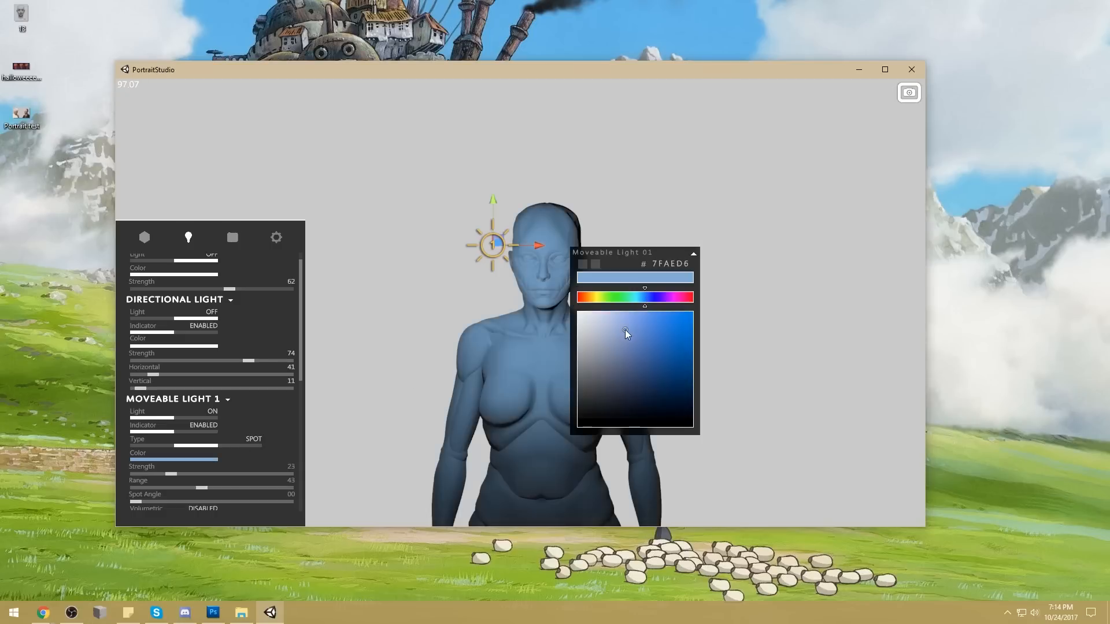
{"action": "left_click", "coordinate": [693, 254]}
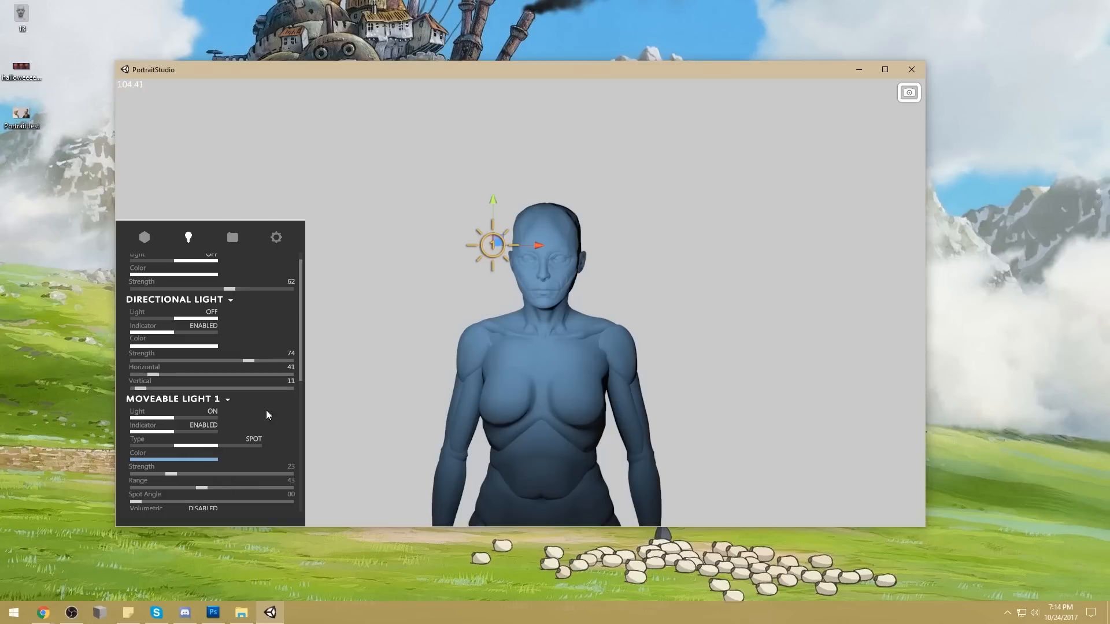
Step: Shift the blue spot light around the mannequin's head to the opposite side of her face
{"action": "left_click", "coordinate": [508, 240]}
{"action": "left_click_drag", "start_coordinate": [533, 249], "coordinate": [510, 244]}
{"action": "left_click", "coordinate": [511, 244]}
{"action": "left_click_drag", "start_coordinate": [493, 199], "coordinate": [490, 81]}
{"action": "left_click_drag", "start_coordinate": [481, 158], "coordinate": [642, 440]}
{"action": "left_click_drag", "start_coordinate": [651, 490], "coordinate": [582, 421]}
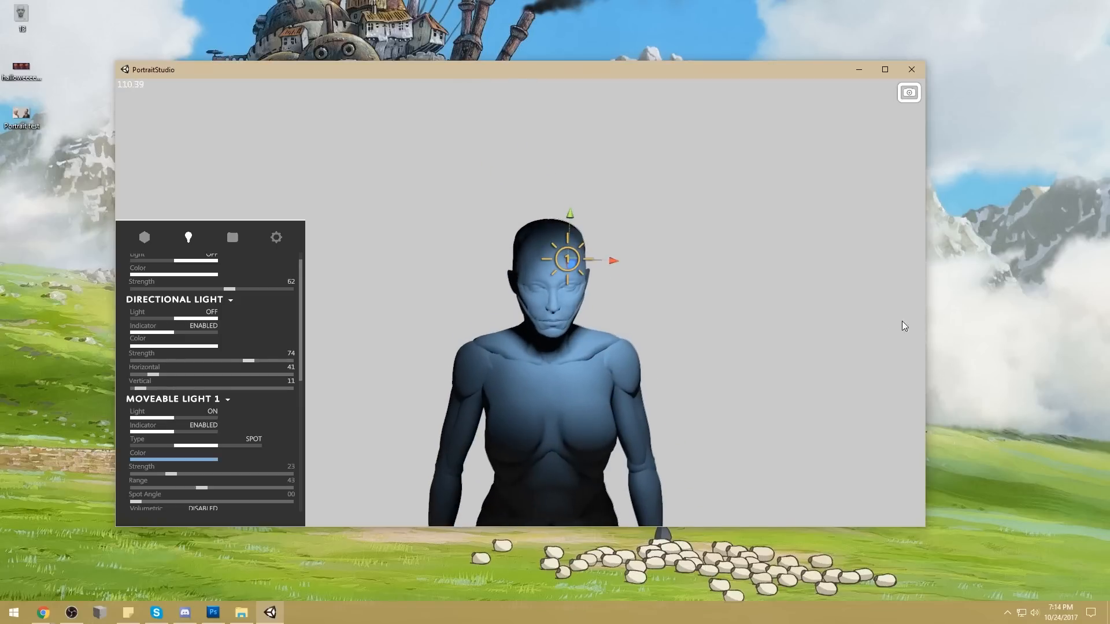
{"action": "left_click", "coordinate": [581, 359]}
{"action": "left_click_drag", "start_coordinate": [558, 354], "coordinate": [565, 312]}
{"action": "left_click", "coordinate": [550, 228]}
{"action": "left_click_drag", "start_coordinate": [572, 221], "coordinate": [612, 358]}
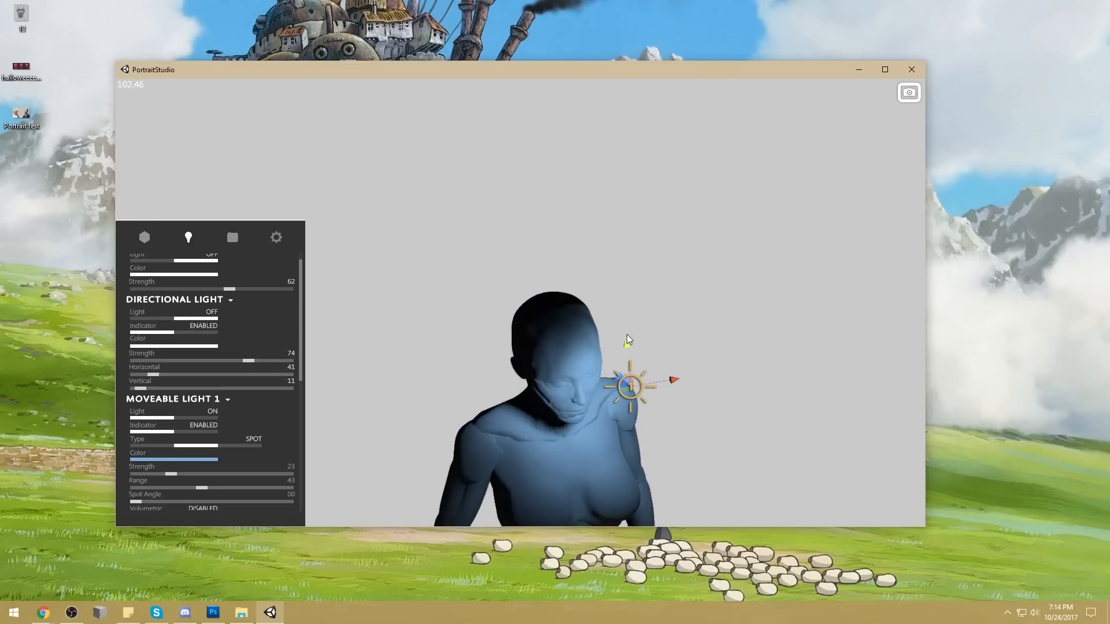
Step: Change Moveable Light 1 to a point light and move it out to the side of the mannequin's head
{"action": "left_click", "coordinate": [163, 446]}
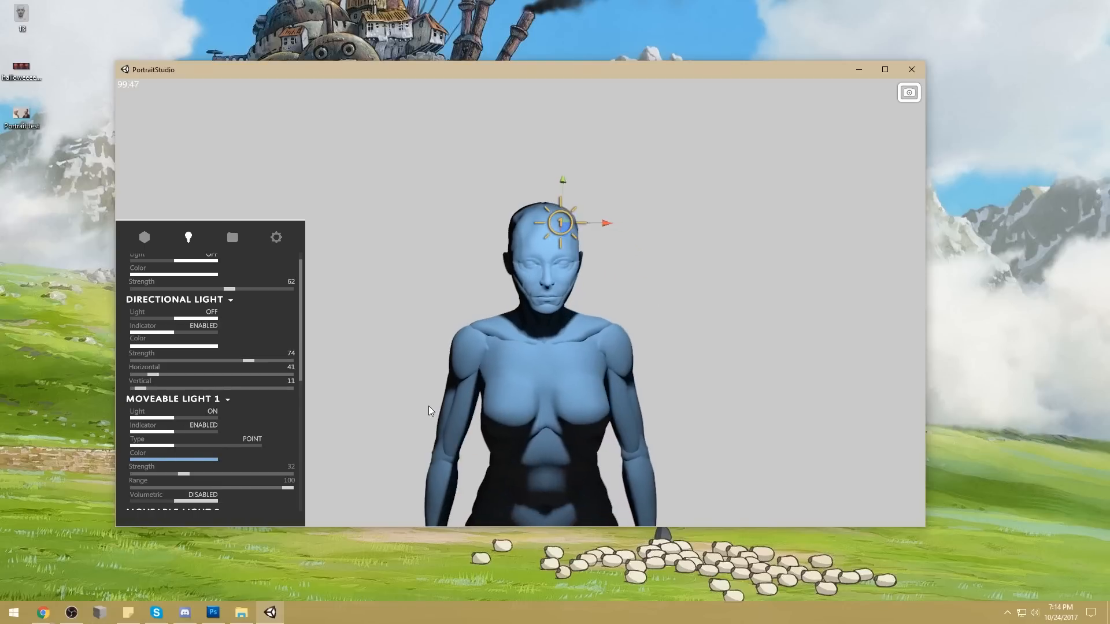
{"action": "mouse_move", "coordinate": [606, 222]}
{"action": "left_mouse_down"}
{"action": "mouse_move", "coordinate": [468, 226]}
{"action": "mouse_move", "coordinate": [758, 241]}
{"action": "mouse_move", "coordinate": [733, 254]}
{"action": "mouse_move", "coordinate": [683, 255]}
{"action": "left_mouse_up"}
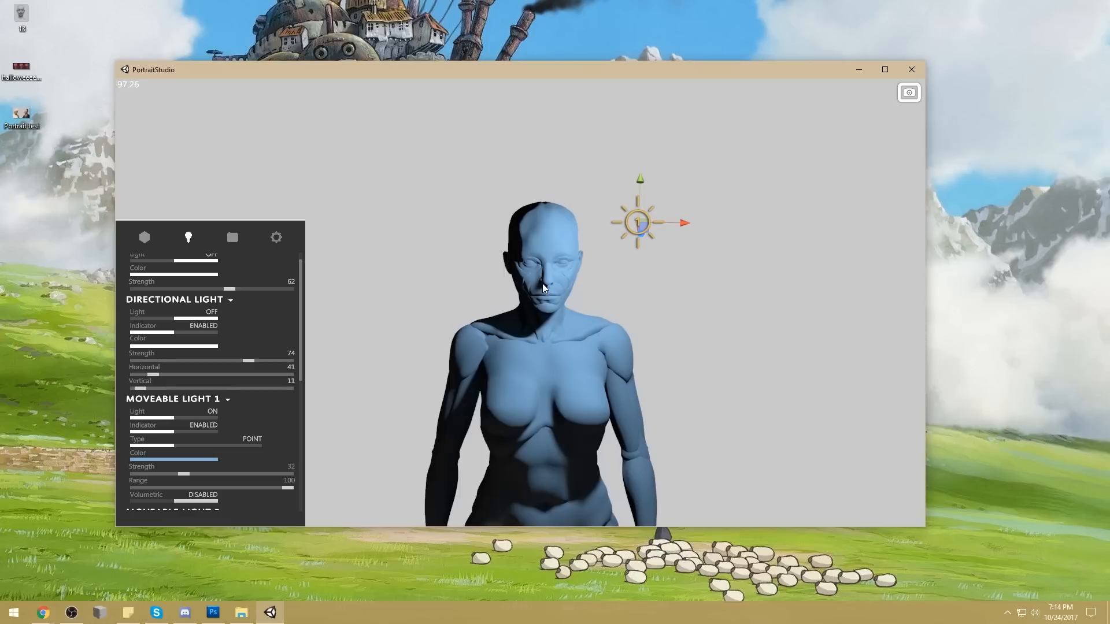
{"action": "mouse_move", "coordinate": [685, 226]}
{"action": "left_mouse_down"}
{"action": "mouse_move", "coordinate": [498, 222]}
{"action": "mouse_move", "coordinate": [668, 249]}
{"action": "left_mouse_up"}
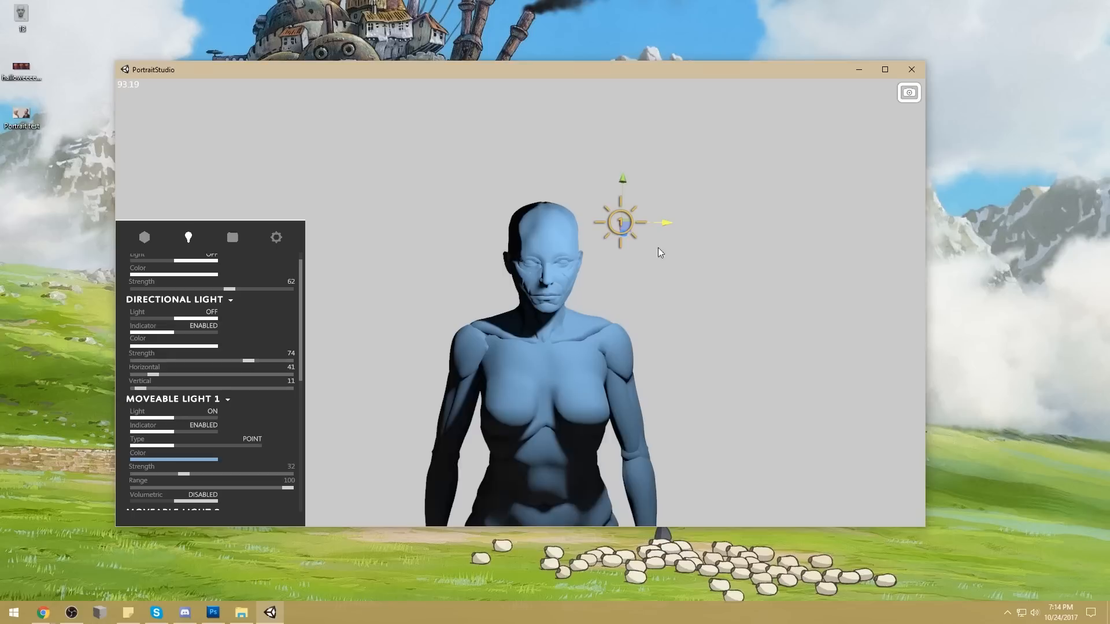
Step: Change Moveable Light 1 to an object light, then rotate and reposition the glowing box near the mannequin's head
{"action": "left_click", "coordinate": [246, 445]}
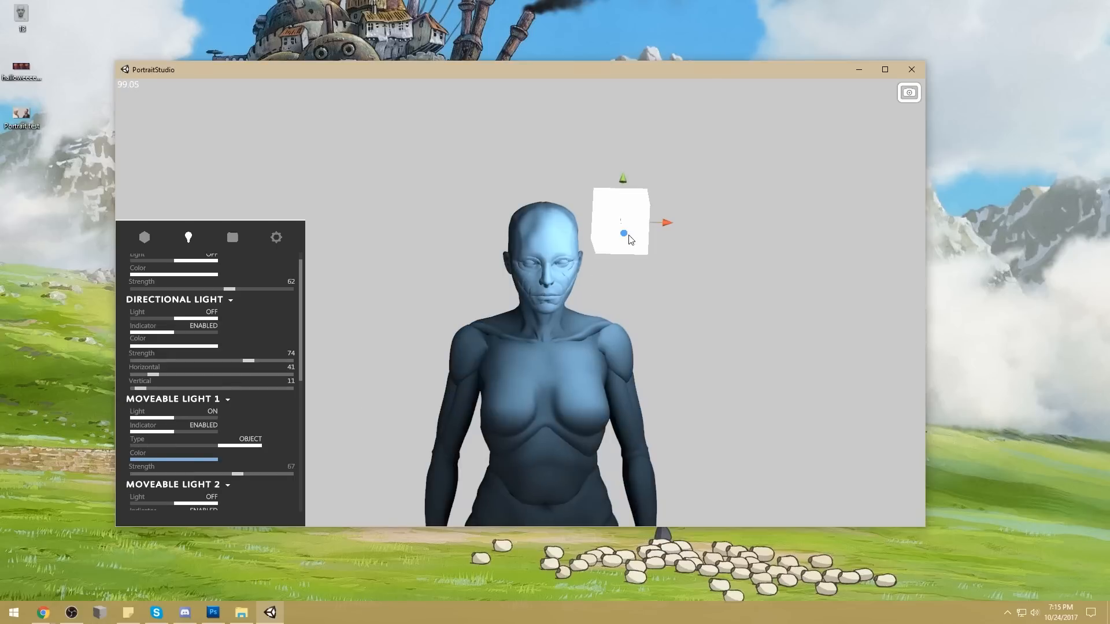
{"action": "left_click_drag", "start_coordinate": [577, 263], "coordinate": [605, 276]}
{"action": "key", "text": "e"}
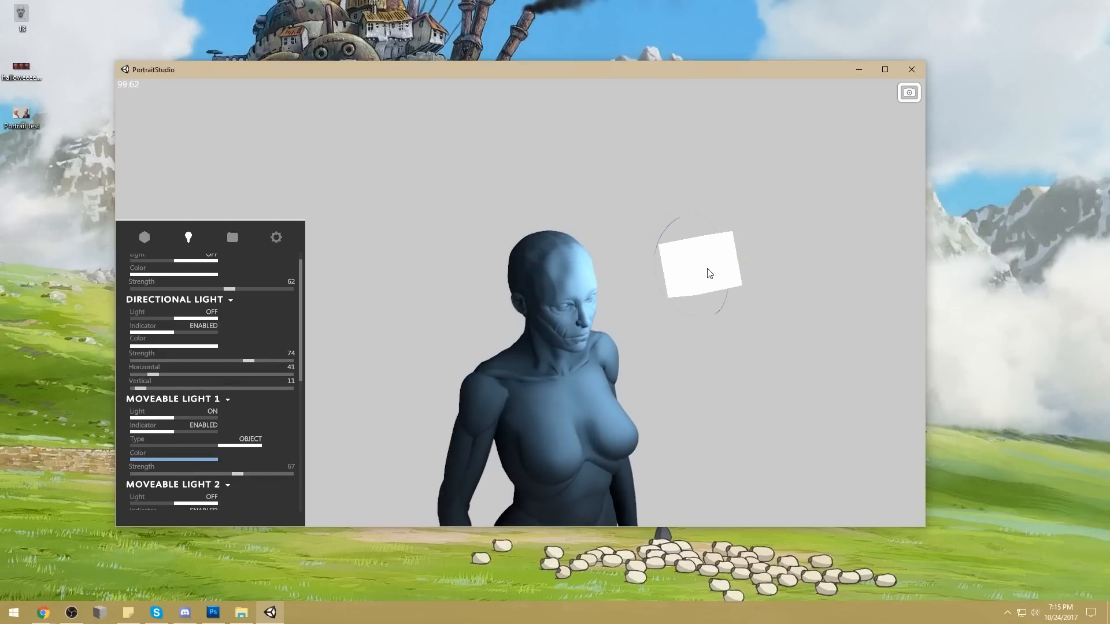
{"action": "left_click_drag", "start_coordinate": [704, 277], "coordinate": [660, 275]}
{"action": "key", "text": "w"}
{"action": "left_click_drag", "start_coordinate": [737, 258], "coordinate": [652, 287]}
{"action": "left_click_drag", "start_coordinate": [596, 445], "coordinate": [540, 445]}
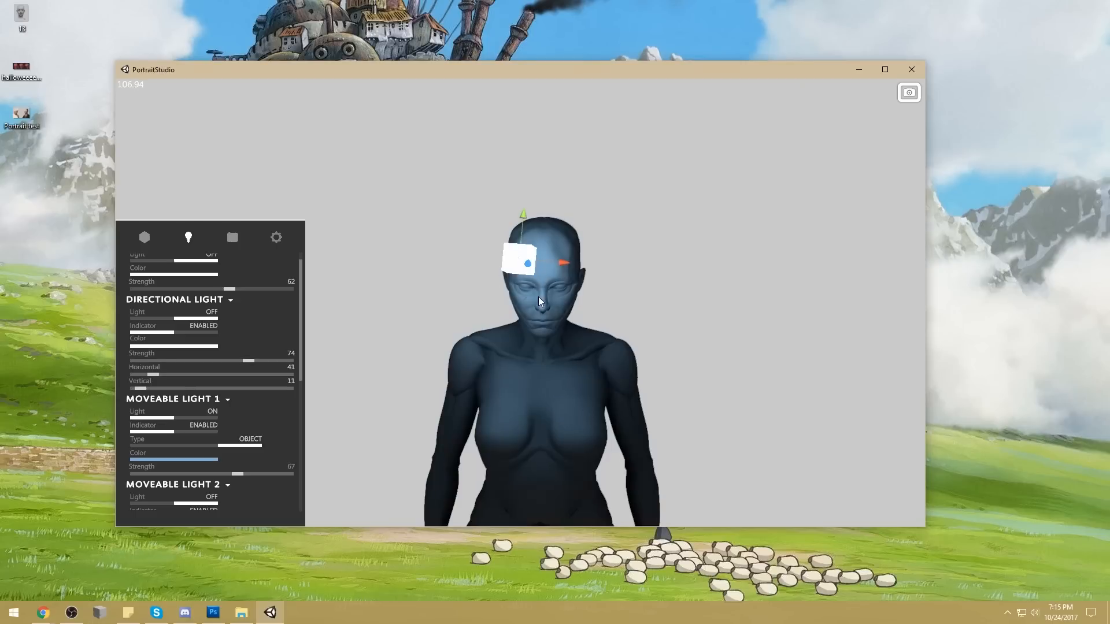
Step: Place the object light behind the mannequin as a wide panel and raise its strength to 94
{"action": "left_click_drag", "start_coordinate": [537, 283], "coordinate": [616, 299]}
{"action": "left_click_drag", "start_coordinate": [536, 276], "coordinate": [434, 259]}
{"action": "left_click_drag", "start_coordinate": [510, 216], "coordinate": [1108, 353]}
{"action": "key", "text": "r"}
{"action": "left_click_drag", "start_coordinate": [581, 375], "coordinate": [619, 372]}
{"action": "left_click_drag", "start_coordinate": [392, 347], "coordinate": [305, 350]}
{"action": "left_click_drag", "start_coordinate": [648, 367], "coordinate": [566, 355]}
{"action": "left_click", "coordinate": [581, 355]}
{"action": "left_click_drag", "start_coordinate": [241, 473], "coordinate": [303, 488]}
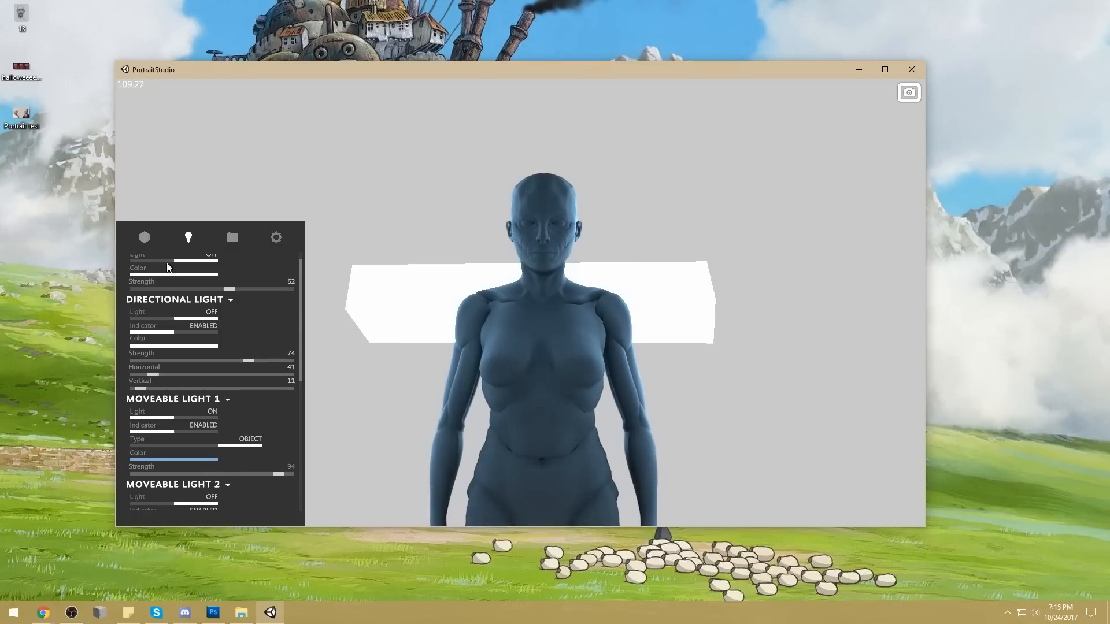
Step: Open the model properties and adjust the mannequin's smoothness slightly, keeping it near the low end
{"action": "left_click", "coordinate": [145, 238]}
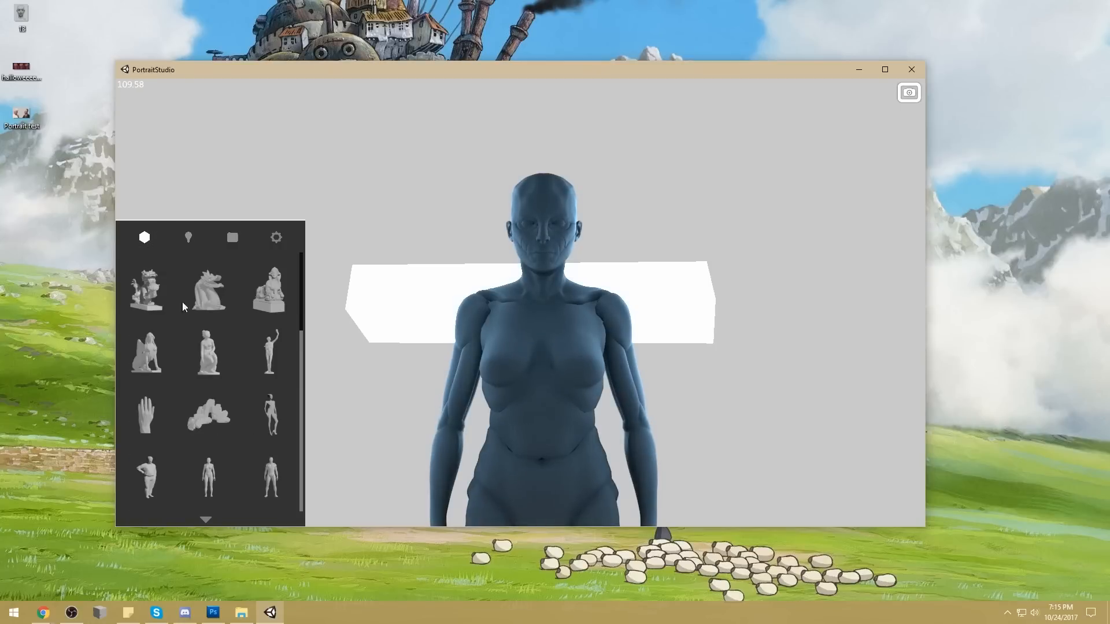
{"action": "left_click", "coordinate": [208, 520]}
{"action": "left_click_drag", "start_coordinate": [141, 325], "coordinate": [144, 324]}
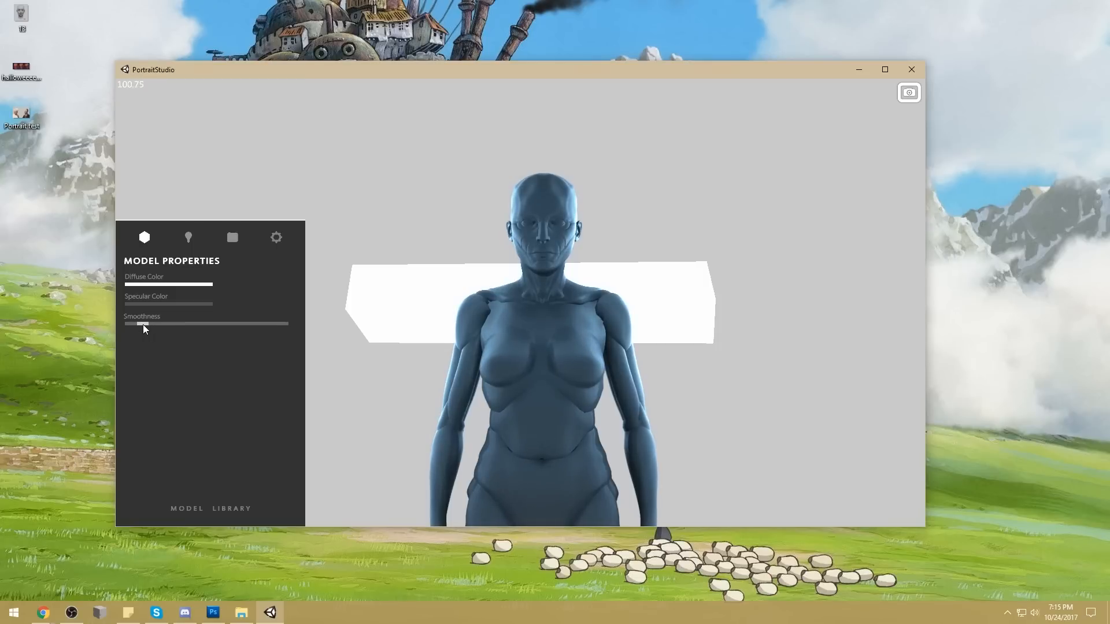
Step: Change the mannequin's specular color to a dark muted teal, 4A6364
{"action": "left_click", "coordinate": [143, 305]}
{"action": "left_click_drag", "start_coordinate": [618, 270], "coordinate": [755, 207]}
{"action": "left_click", "coordinate": [731, 246]}
{"action": "left_click_drag", "start_coordinate": [732, 252], "coordinate": [727, 252]}
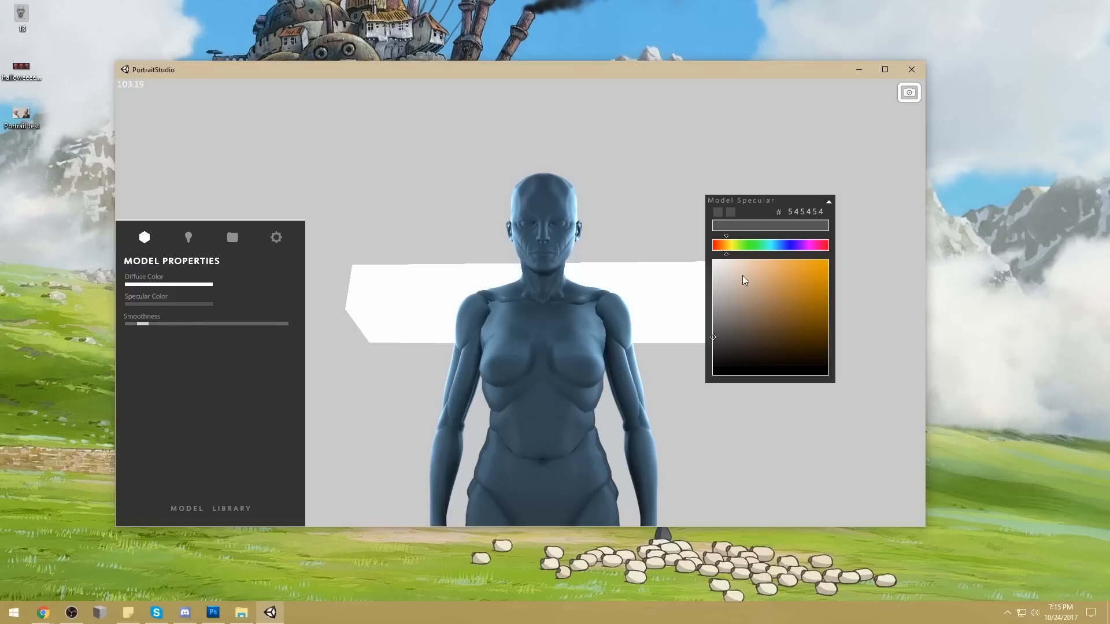
{"action": "left_click", "coordinate": [752, 310]}
{"action": "left_click", "coordinate": [752, 322]}
{"action": "left_click", "coordinate": [772, 245]}
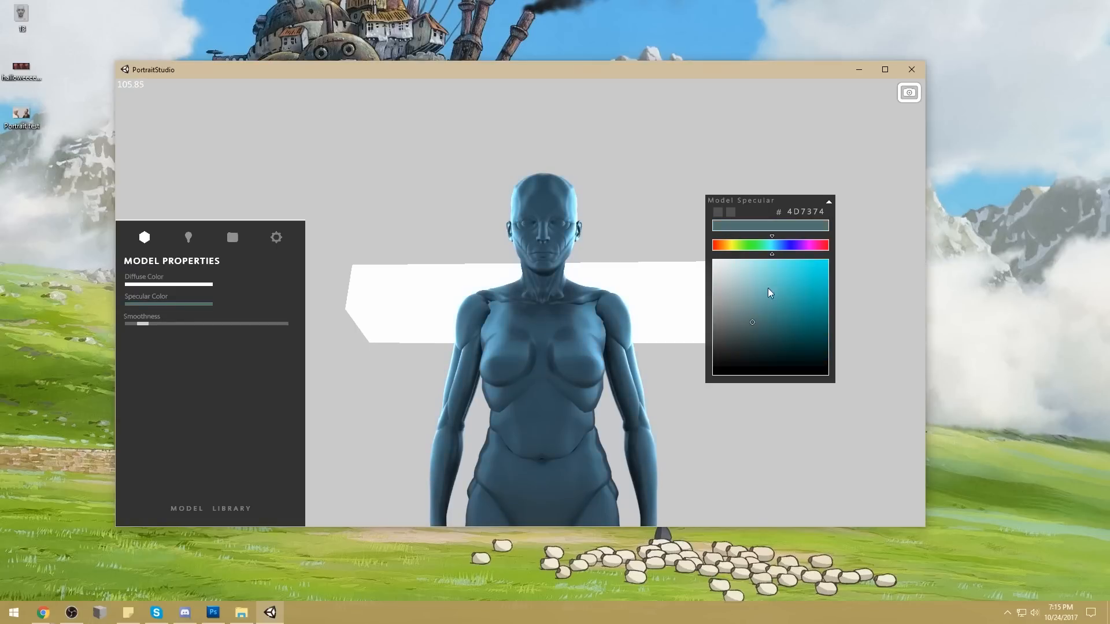
{"action": "left_click_drag", "start_coordinate": [749, 324], "coordinate": [743, 329]}
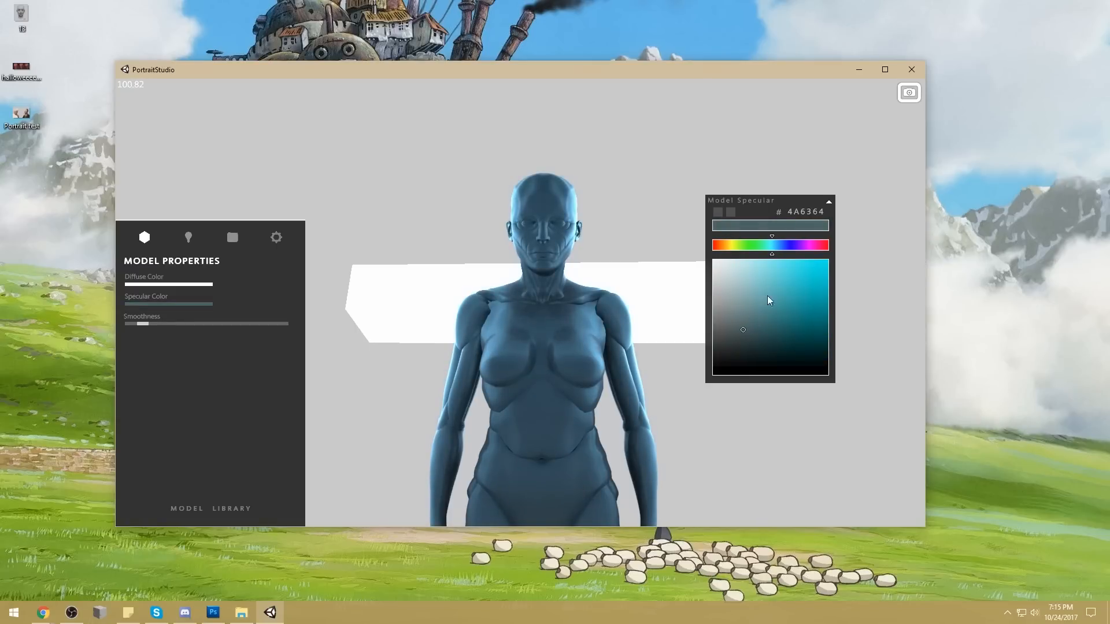
{"action": "left_click", "coordinate": [827, 204]}
Step: Raise the mannequin's smoothness to the maximum and view the glossy reflections from an angle
{"action": "mouse_move", "coordinate": [158, 326]}
{"action": "left_mouse_down"}
{"action": "mouse_move", "coordinate": [298, 337]}
{"action": "mouse_move", "coordinate": [509, 322]}
{"action": "left_mouse_up"}
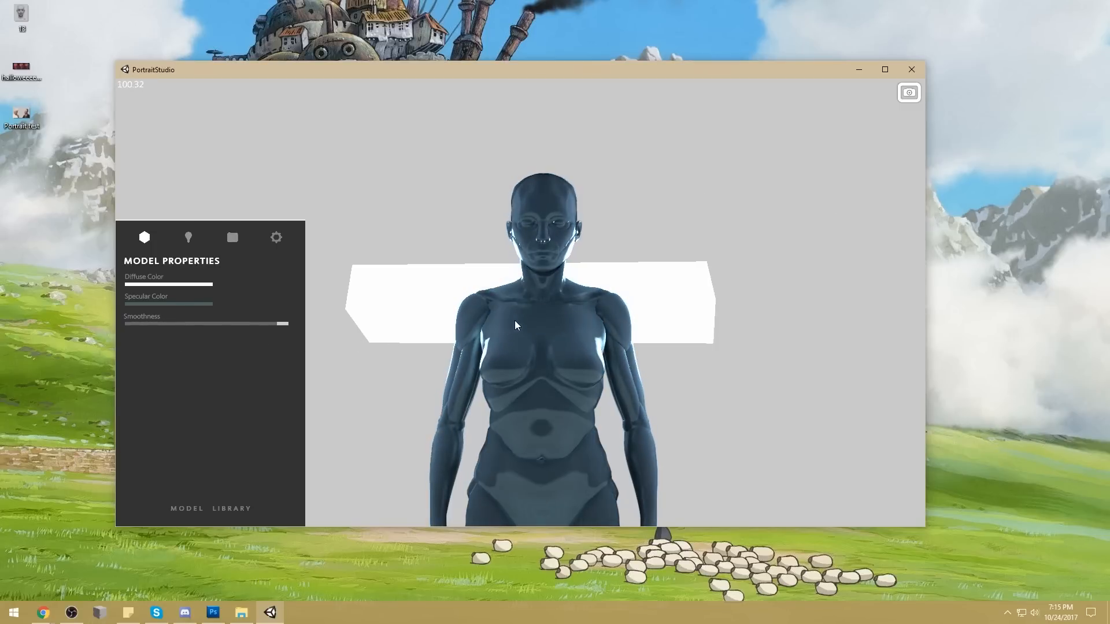
{"action": "left_click", "coordinate": [514, 320]}
{"action": "left_click_drag", "start_coordinate": [626, 370], "coordinate": [542, 339]}
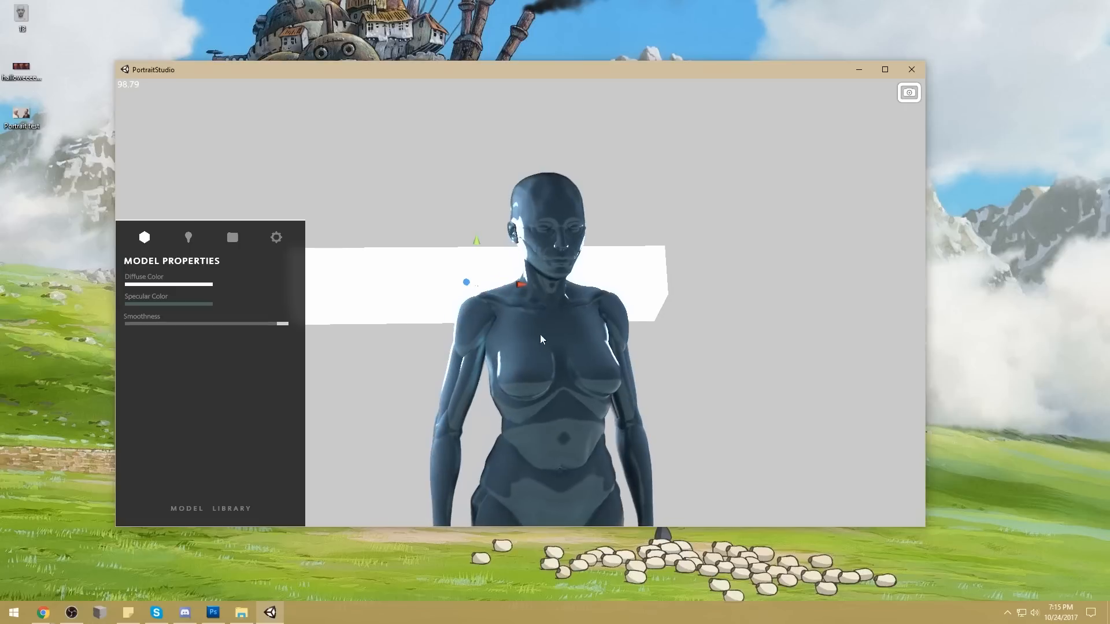
Step: Lower the mannequin's smoothness to near the minimum and reposition the panel light behind her
{"action": "left_click_drag", "start_coordinate": [468, 283], "coordinate": [136, 327]}
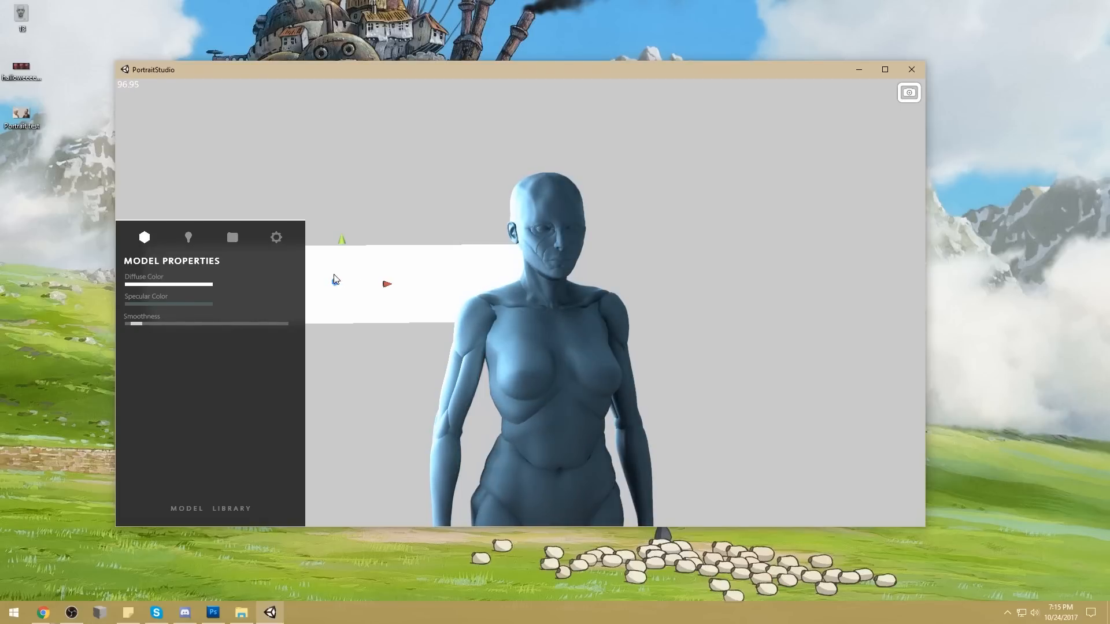
{"action": "left_click_drag", "start_coordinate": [339, 283], "coordinate": [851, 403]}
{"action": "mouse_move", "coordinate": [937, 291]}
{"action": "left_mouse_down"}
{"action": "mouse_move", "coordinate": [401, 406]}
{"action": "mouse_move", "coordinate": [549, 555]}
{"action": "mouse_move", "coordinate": [699, 519]}
{"action": "mouse_move", "coordinate": [783, 100]}
{"action": "mouse_move", "coordinate": [366, 159]}
{"action": "mouse_move", "coordinate": [224, 337]}
{"action": "mouse_move", "coordinate": [585, 429]}
{"action": "mouse_move", "coordinate": [767, 276]}
{"action": "mouse_move", "coordinate": [885, 199]}
{"action": "mouse_move", "coordinate": [738, 144]}
{"action": "mouse_move", "coordinate": [255, 139]}
{"action": "mouse_move", "coordinate": [409, 20]}
{"action": "mouse_move", "coordinate": [587, 161]}
{"action": "mouse_move", "coordinate": [529, 275]}
{"action": "mouse_move", "coordinate": [478, 285]}
{"action": "mouse_move", "coordinate": [450, 251]}
{"action": "left_mouse_up"}
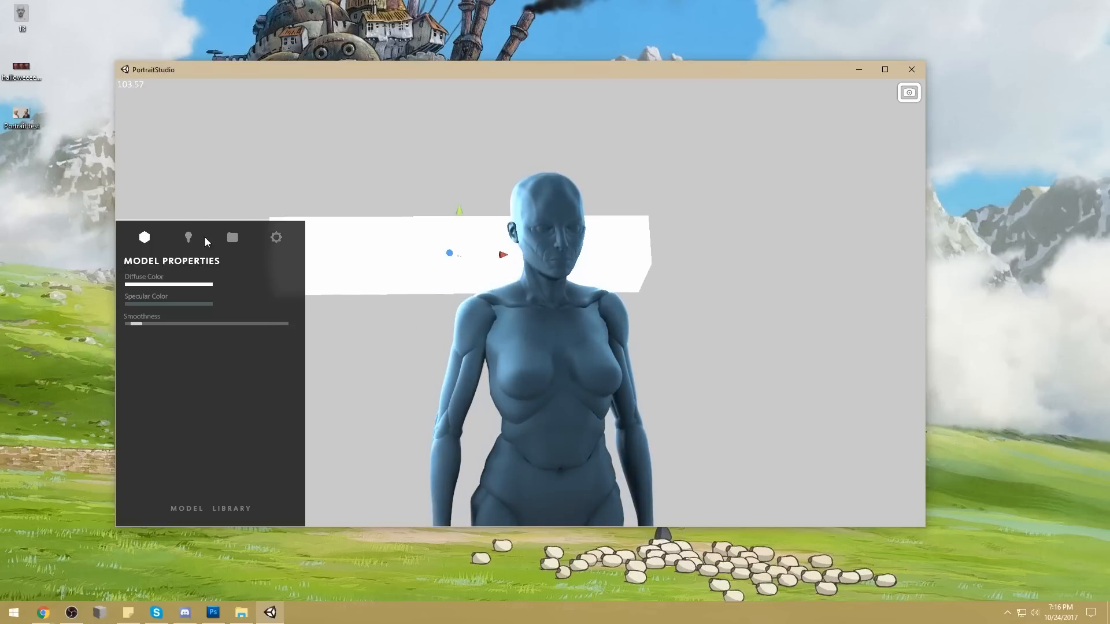
Step: Set Moveable Light 1's strength to 38 and review the other moveable and environmental lighting settings
{"action": "left_click", "coordinate": [188, 237]}
{"action": "left_click_drag", "start_coordinate": [279, 475], "coordinate": [195, 487]}
{"action": "scroll", "coordinate": [298, 327], "scroll_direction": "down", "scroll_amount": 5}
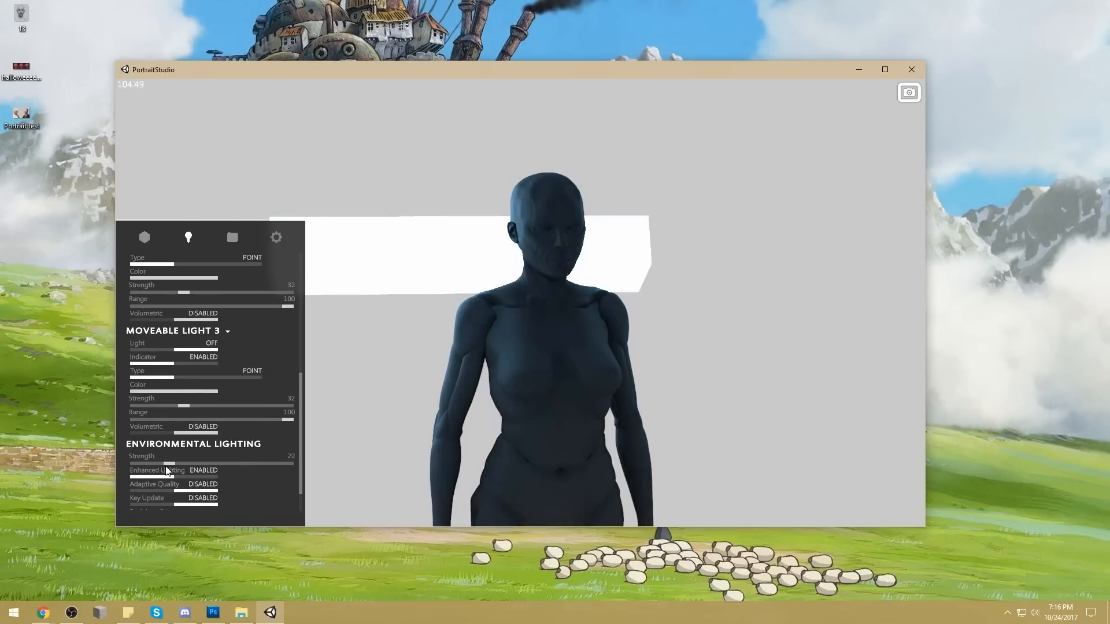
{"action": "scroll", "coordinate": [291, 418], "scroll_direction": "up", "scroll_amount": 5}
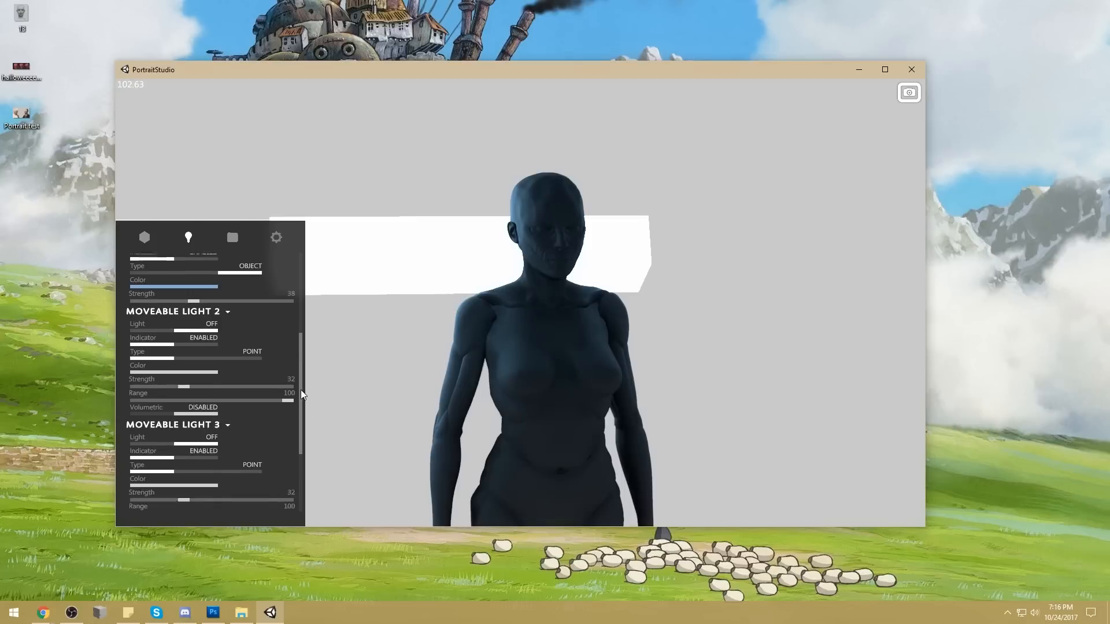
{"action": "scroll", "coordinate": [302, 365], "scroll_direction": "down", "scroll_amount": 6}
{"action": "scroll", "coordinate": [298, 405], "scroll_direction": "up", "scroll_amount": 6}
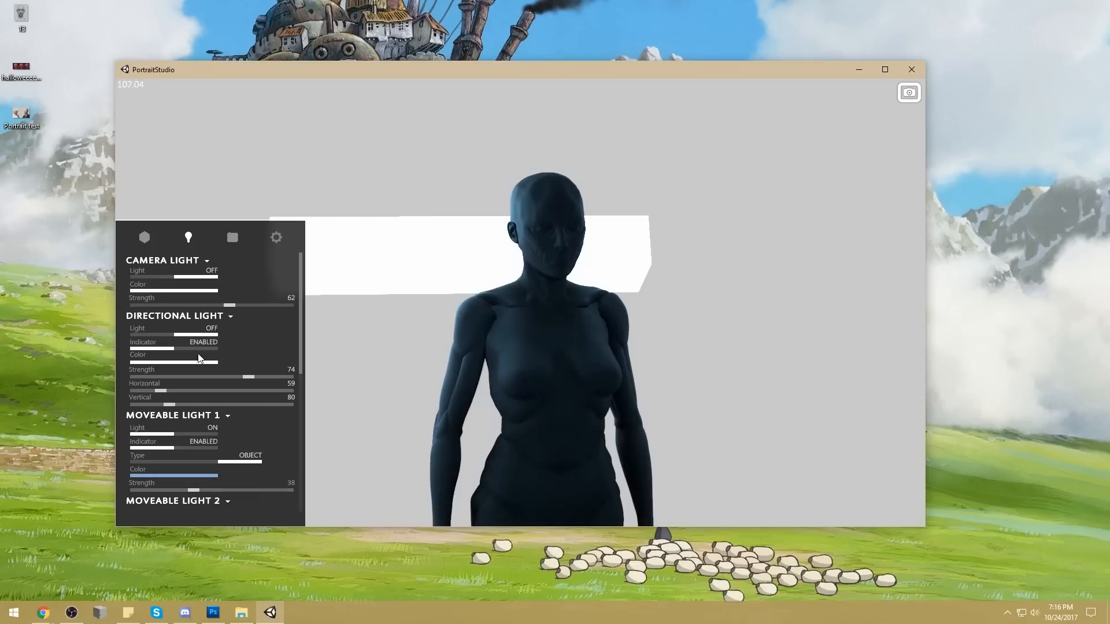
Step: Change Moveable Light 1's color from blue to white
{"action": "left_click", "coordinate": [205, 476]}
{"action": "left_click", "coordinate": [577, 312]}
{"action": "left_click", "coordinate": [693, 256]}
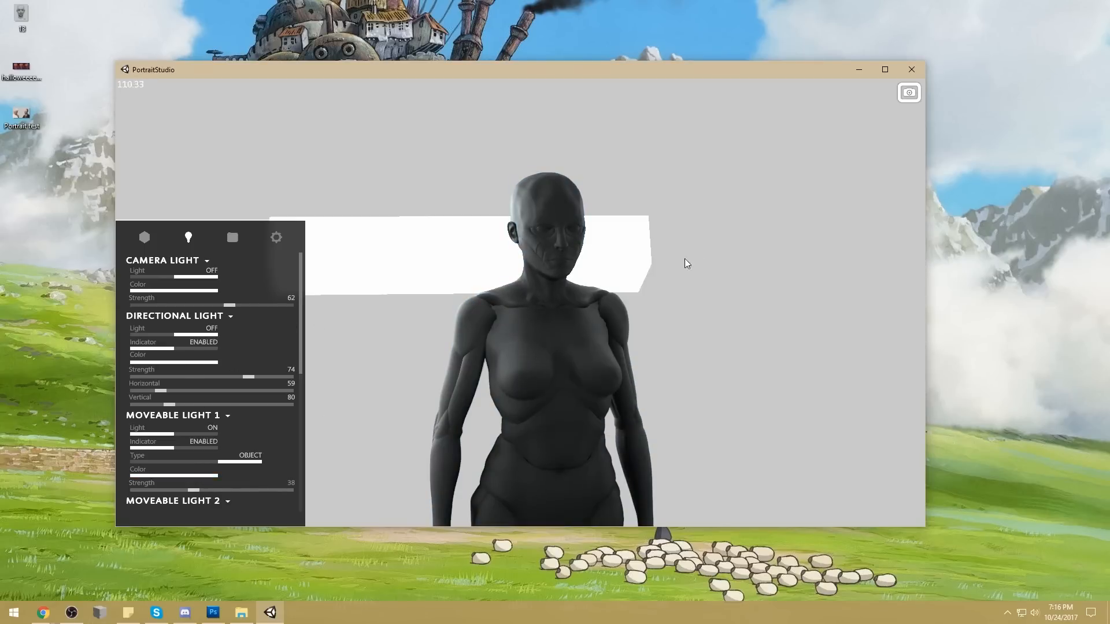
Step: Tilt the panel light behind the mannequin and rescale it into a longer panel
{"action": "key", "text": "e"}
{"action": "left_click_drag", "start_coordinate": [534, 251], "coordinate": [579, 221]}
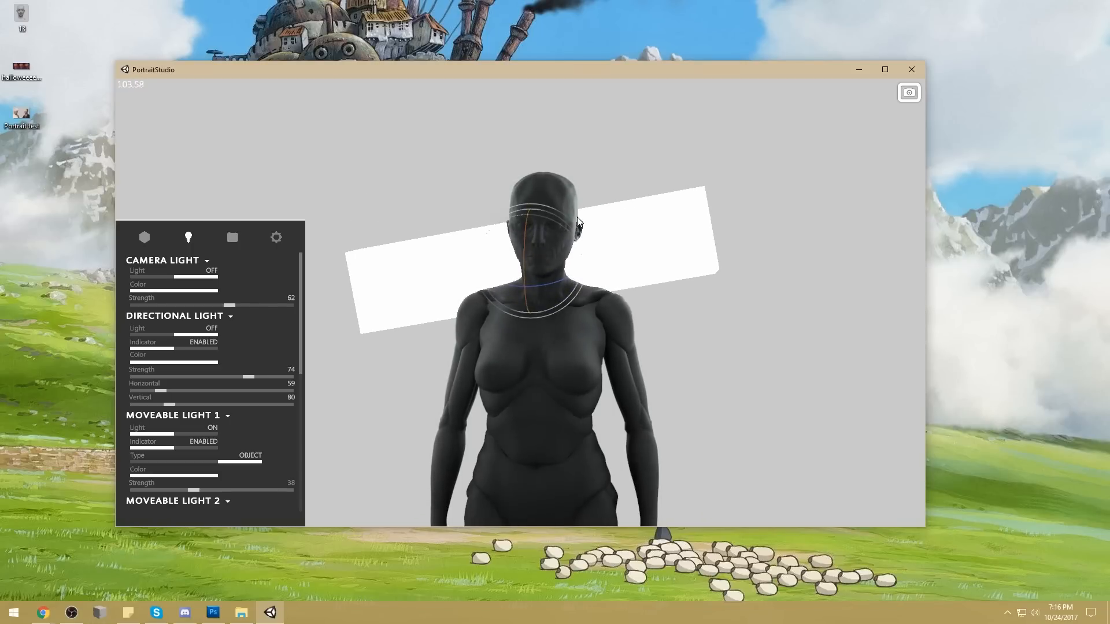
{"action": "key", "text": "r"}
{"action": "mouse_move", "coordinate": [582, 262]}
{"action": "left_mouse_down"}
{"action": "mouse_move", "coordinate": [749, 260]}
{"action": "mouse_move", "coordinate": [570, 267]}
{"action": "left_mouse_up"}
{"action": "left_click_drag", "start_coordinate": [530, 209], "coordinate": [527, 347]}
{"action": "left_click_drag", "start_coordinate": [581, 263], "coordinate": [643, 279]}
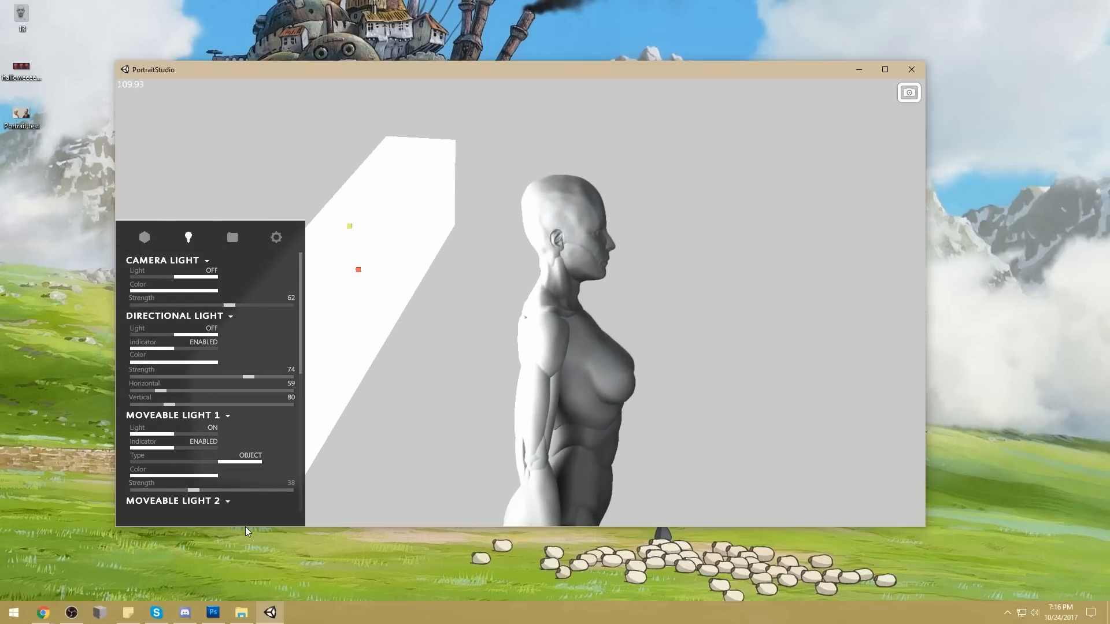
Step: Set Moveable Light 1's strength to 20 and maximize the PortraitStudio window
{"action": "scroll", "coordinate": [195, 496], "scroll_direction": "down", "scroll_amount": 1}
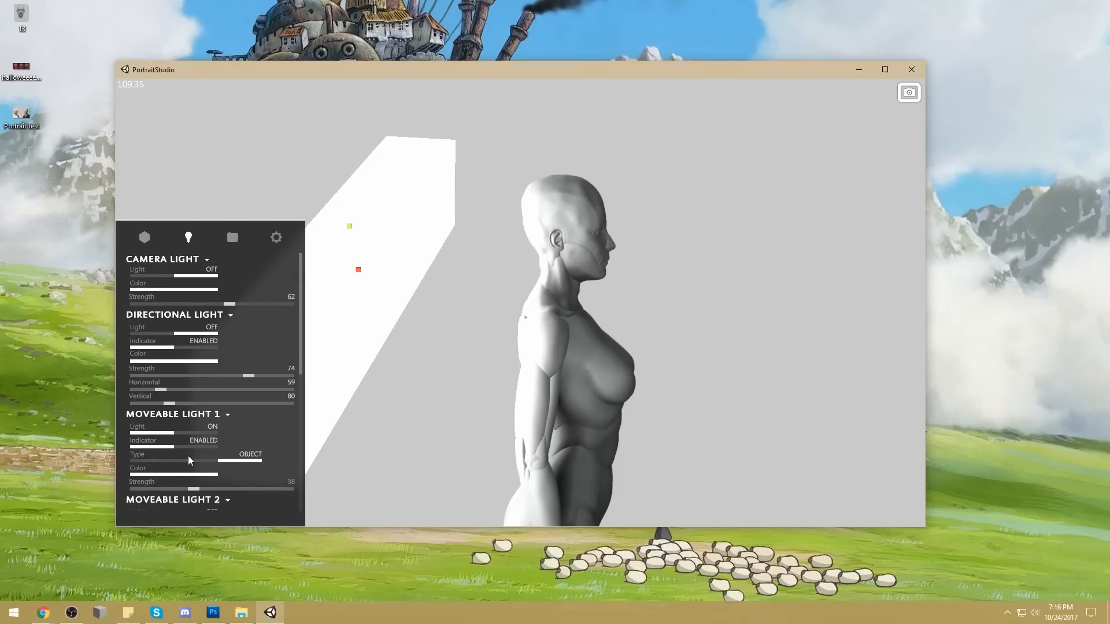
{"action": "left_click_drag", "start_coordinate": [193, 491], "coordinate": [166, 491]}
{"action": "left_click_drag", "start_coordinate": [588, 380], "coordinate": [553, 331]}
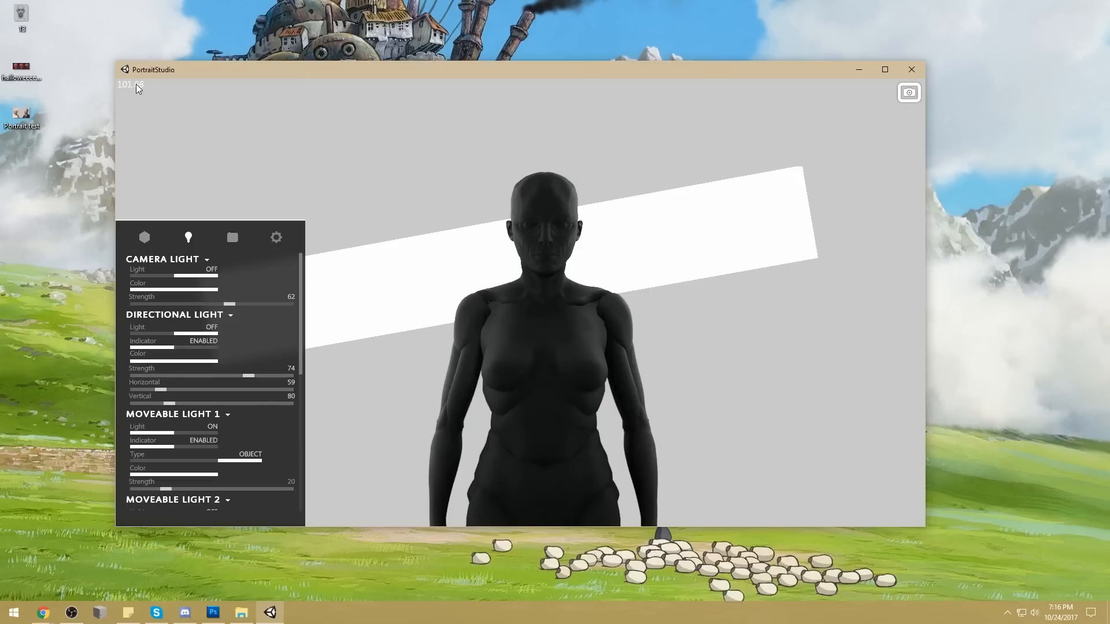
{"action": "double_click", "coordinate": [197, 68]}
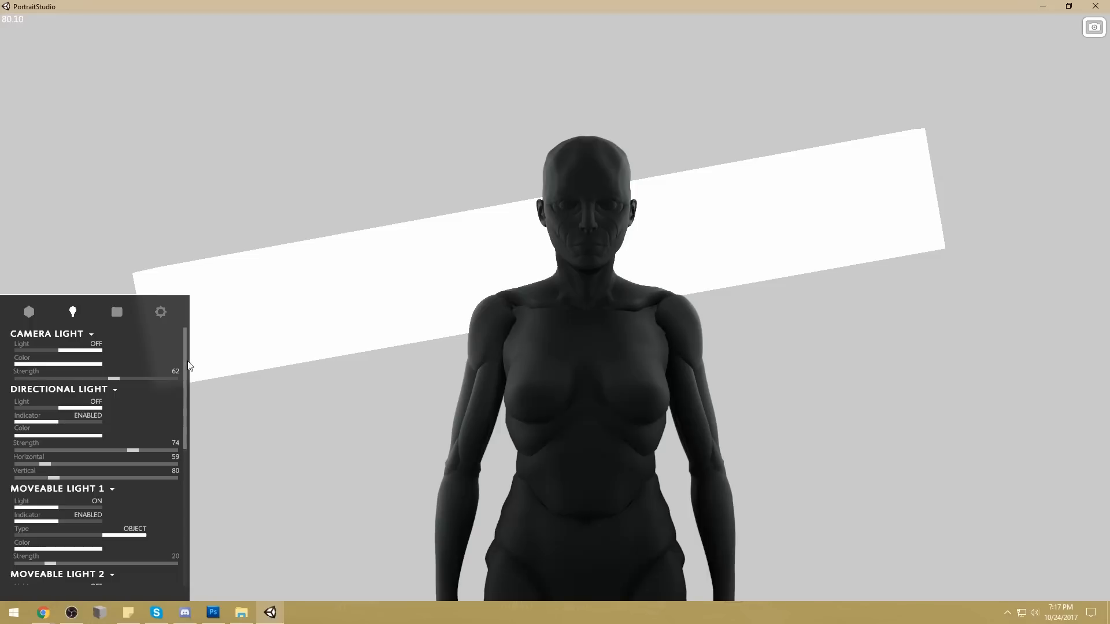
Step: Turn the directional light on and switch Moveable Light 1 off
{"action": "left_click_drag", "start_coordinate": [187, 364], "coordinate": [195, 528]}
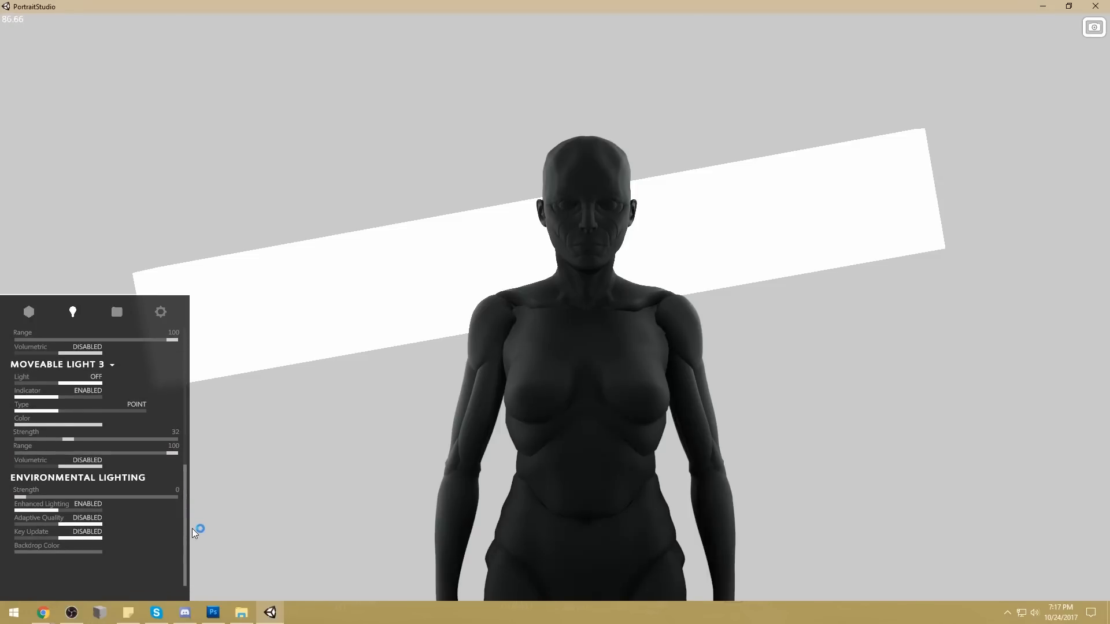
{"action": "scroll", "coordinate": [117, 488], "scroll_direction": "up", "scroll_amount": 10}
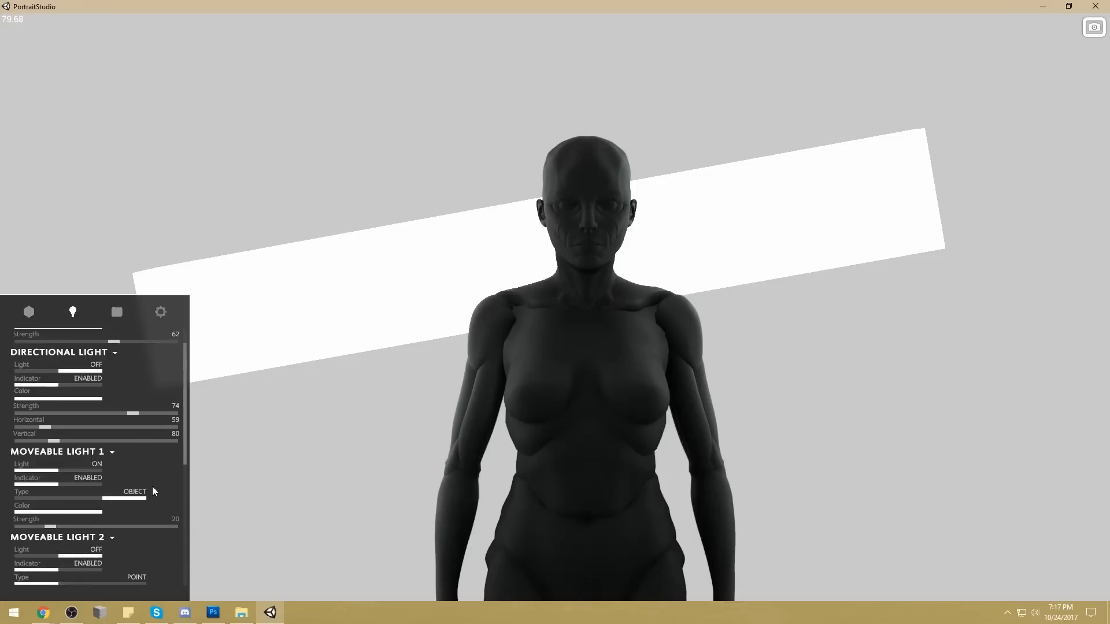
{"action": "left_click", "coordinate": [89, 411]}
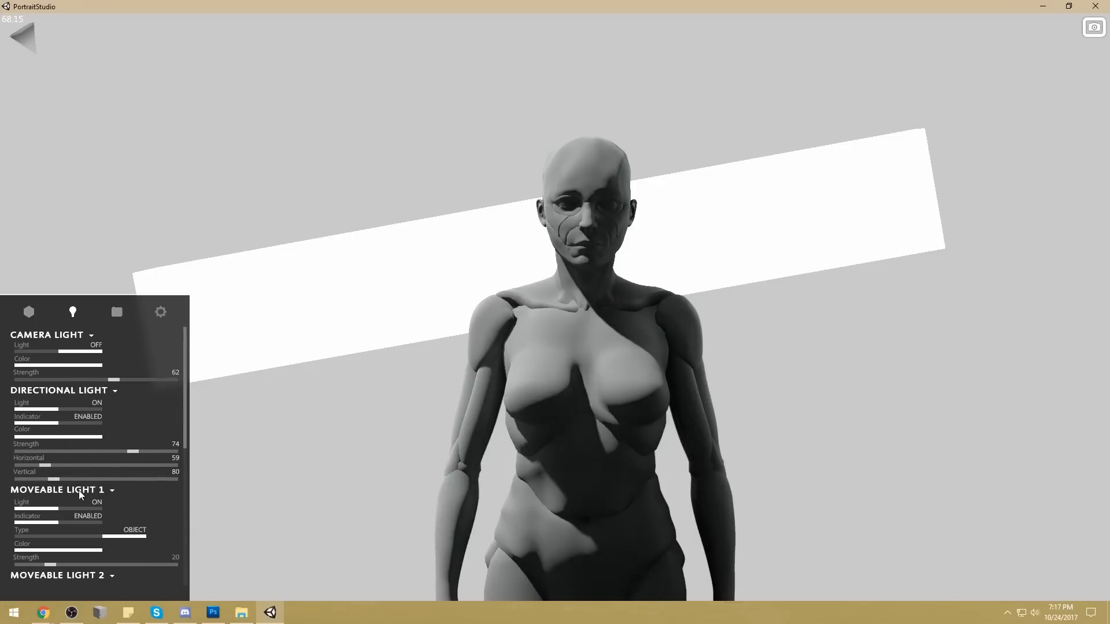
{"action": "left_click", "coordinate": [93, 503]}
Step: Disable Enhanced Lighting in the environmental lighting settings and change the backdrop color to black
{"action": "left_click_drag", "start_coordinate": [186, 417], "coordinate": [183, 581]}
{"action": "left_click", "coordinate": [97, 511]}
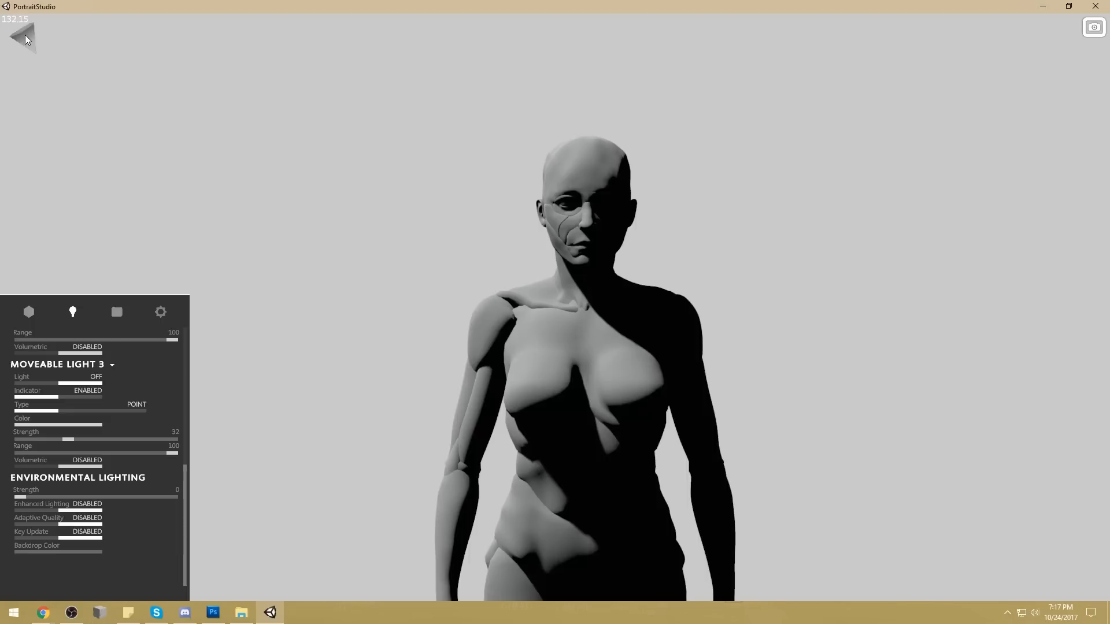
{"action": "left_click", "coordinate": [86, 553]}
{"action": "left_click_drag", "start_coordinate": [713, 345], "coordinate": [596, 439]}
{"action": "left_click", "coordinate": [730, 259]}
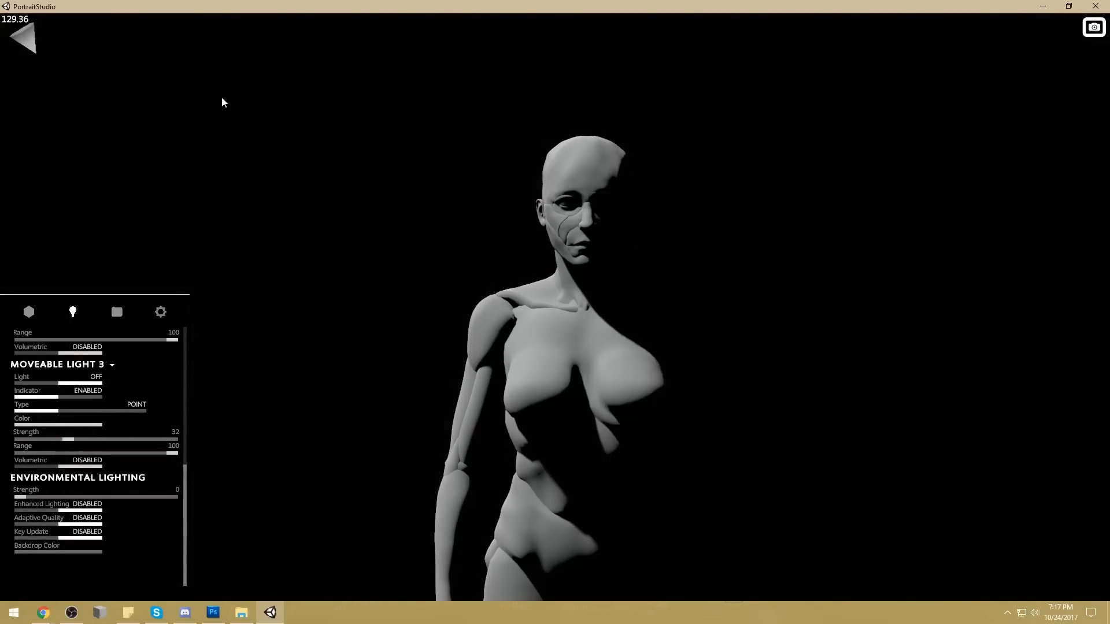
Step: Compare the mannequin with Enhanced Lighting on and off, swinging the directional light above and behind the figure
{"action": "left_click", "coordinate": [81, 511]}
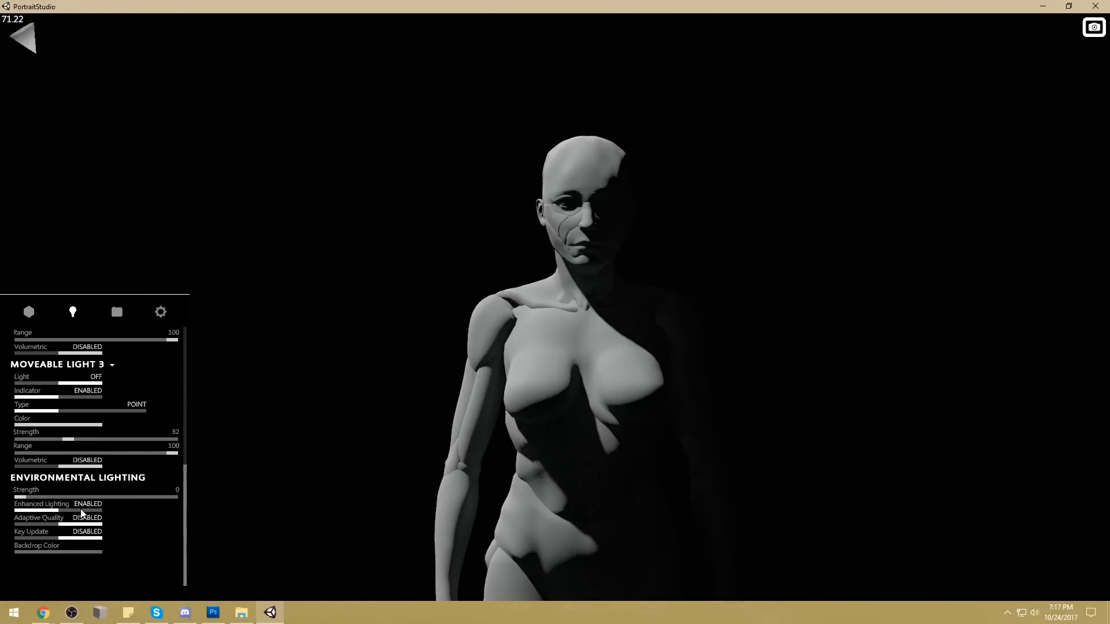
{"action": "mouse_move", "coordinate": [691, 468]}
{"action": "left_mouse_down"}
{"action": "mouse_move", "coordinate": [387, 445]}
{"action": "mouse_move", "coordinate": [158, 446]}
{"action": "mouse_move", "coordinate": [351, 426]}
{"action": "mouse_move", "coordinate": [528, 206]}
{"action": "mouse_move", "coordinate": [580, 386]}
{"action": "mouse_move", "coordinate": [594, 303]}
{"action": "mouse_move", "coordinate": [483, 299]}
{"action": "mouse_move", "coordinate": [663, 297]}
{"action": "left_mouse_up"}
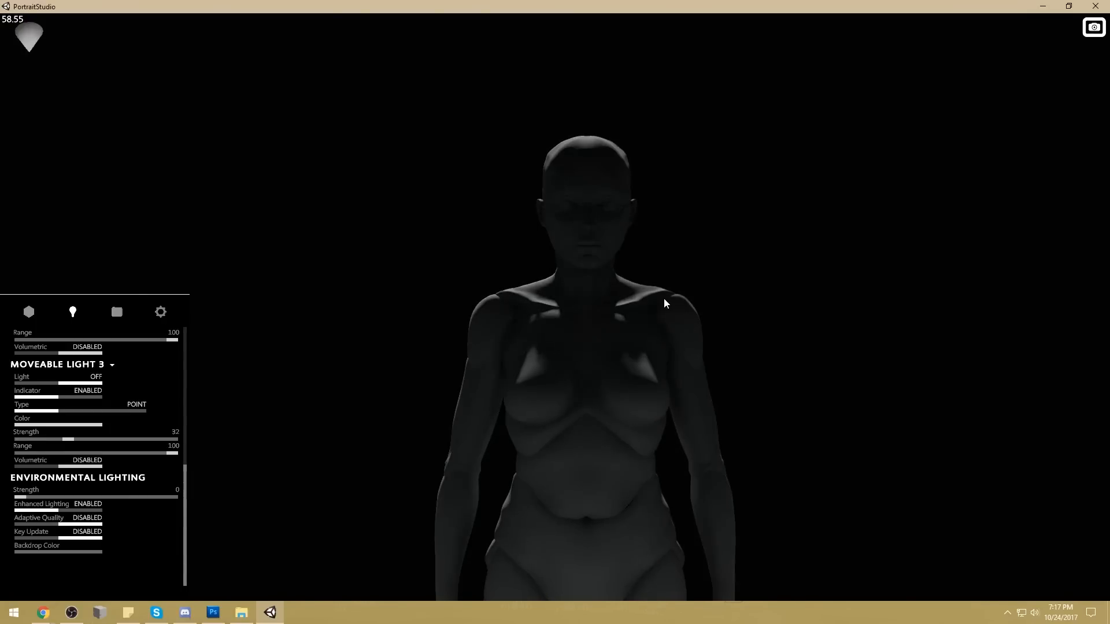
{"action": "left_click", "coordinate": [88, 510]}
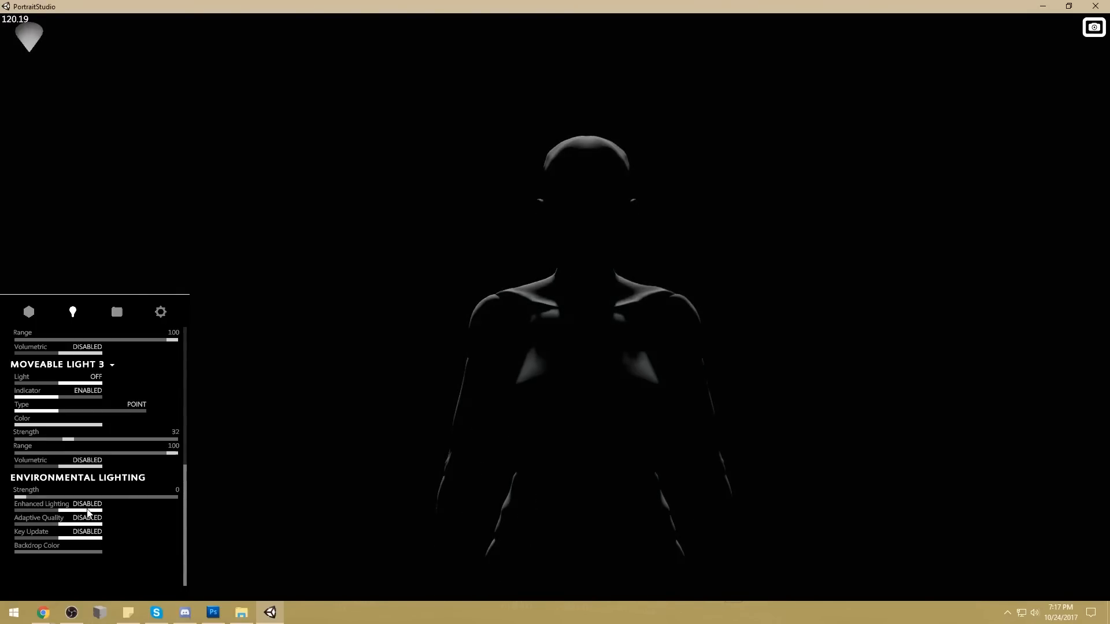
Step: Enable both Enhanced Lighting and Adaptive Quality, and move the directional light further behind the mannequin
{"action": "left_click", "coordinate": [87, 512]}
{"action": "left_click", "coordinate": [81, 519]}
{"action": "left_click_drag", "start_coordinate": [691, 407], "coordinate": [691, 333]}
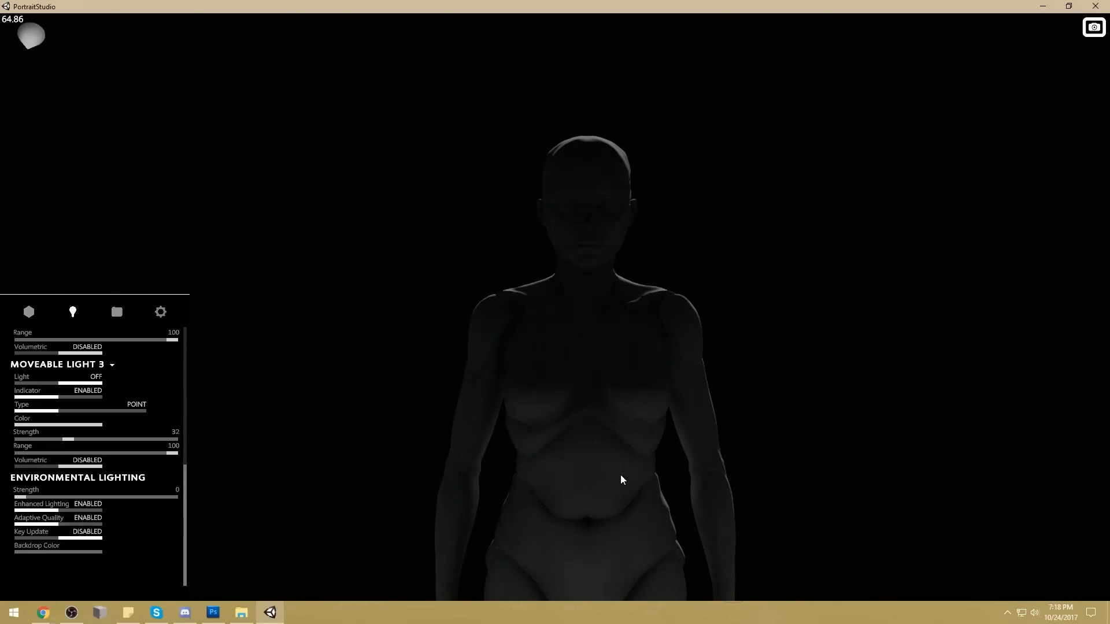
Step: Replace the mannequin with the dragon model and swing the directional light round to illuminate its head and scales
{"action": "left_click", "coordinate": [27, 311]}
{"action": "left_click", "coordinate": [102, 581]}
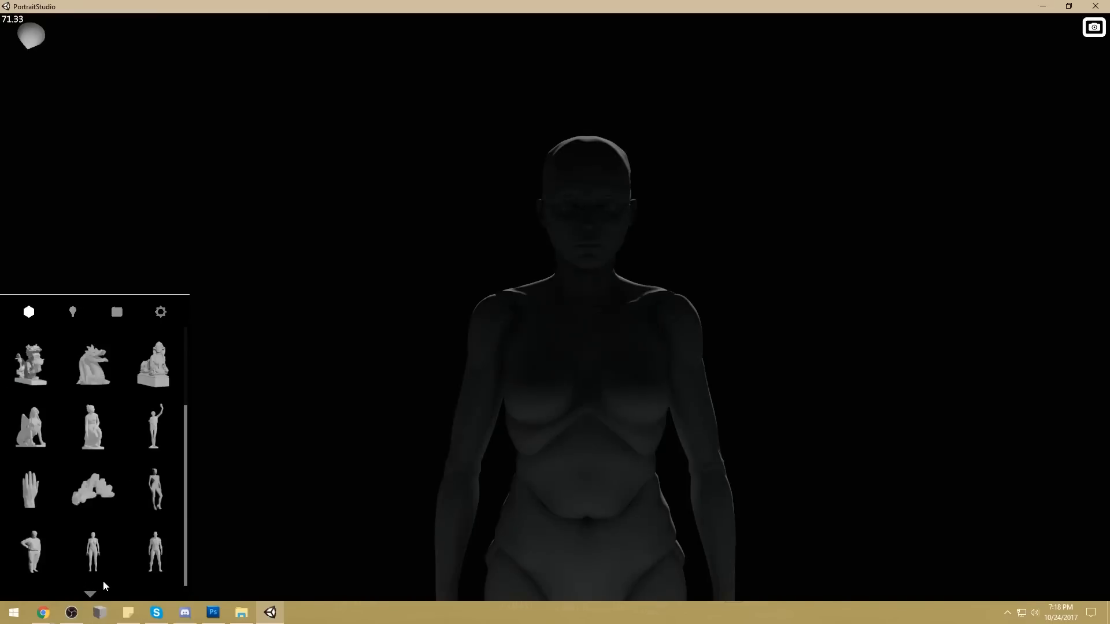
{"action": "left_click", "coordinate": [90, 368]}
{"action": "left_click_drag", "start_coordinate": [717, 413], "coordinate": [697, 389]}
{"action": "scroll", "coordinate": [688, 392], "scroll_direction": "down", "scroll_amount": 3}
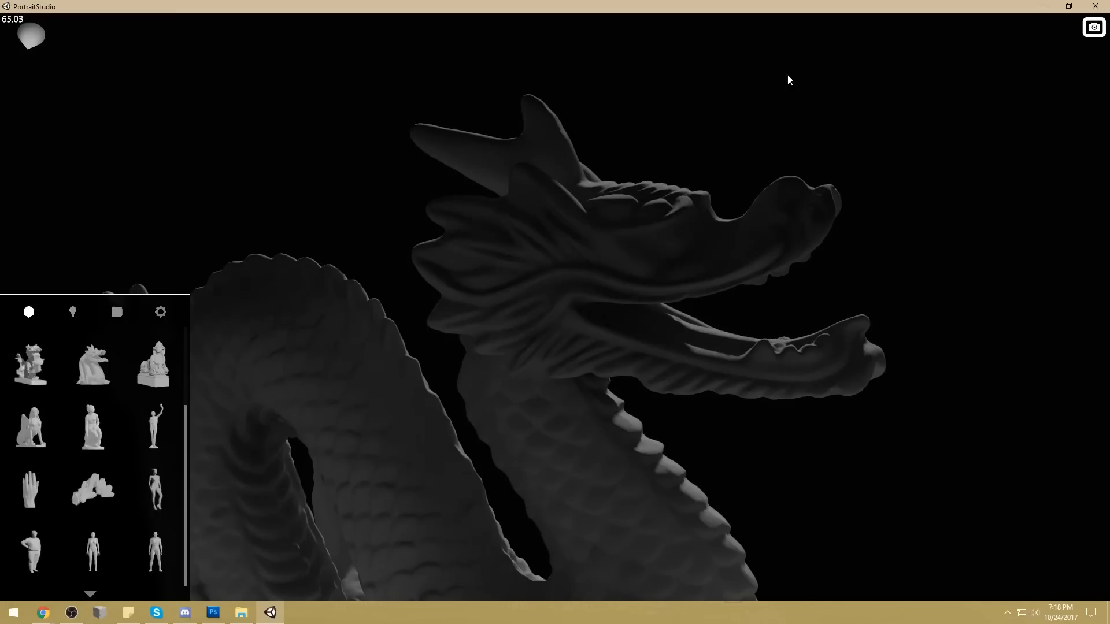
{"action": "left_click_drag", "start_coordinate": [787, 77], "coordinate": [757, 273]}
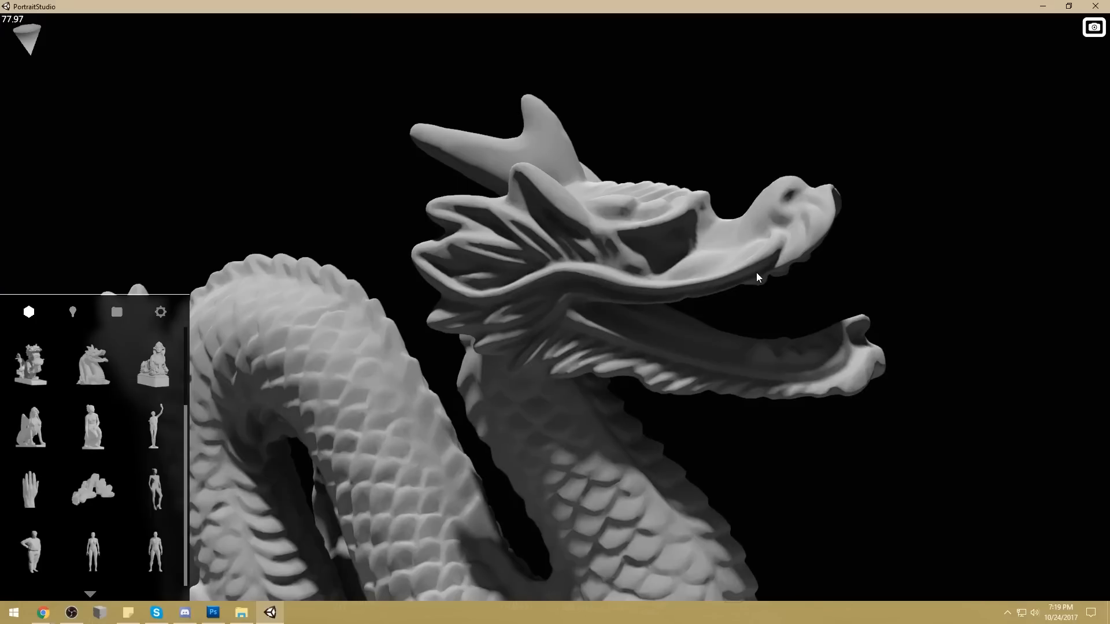